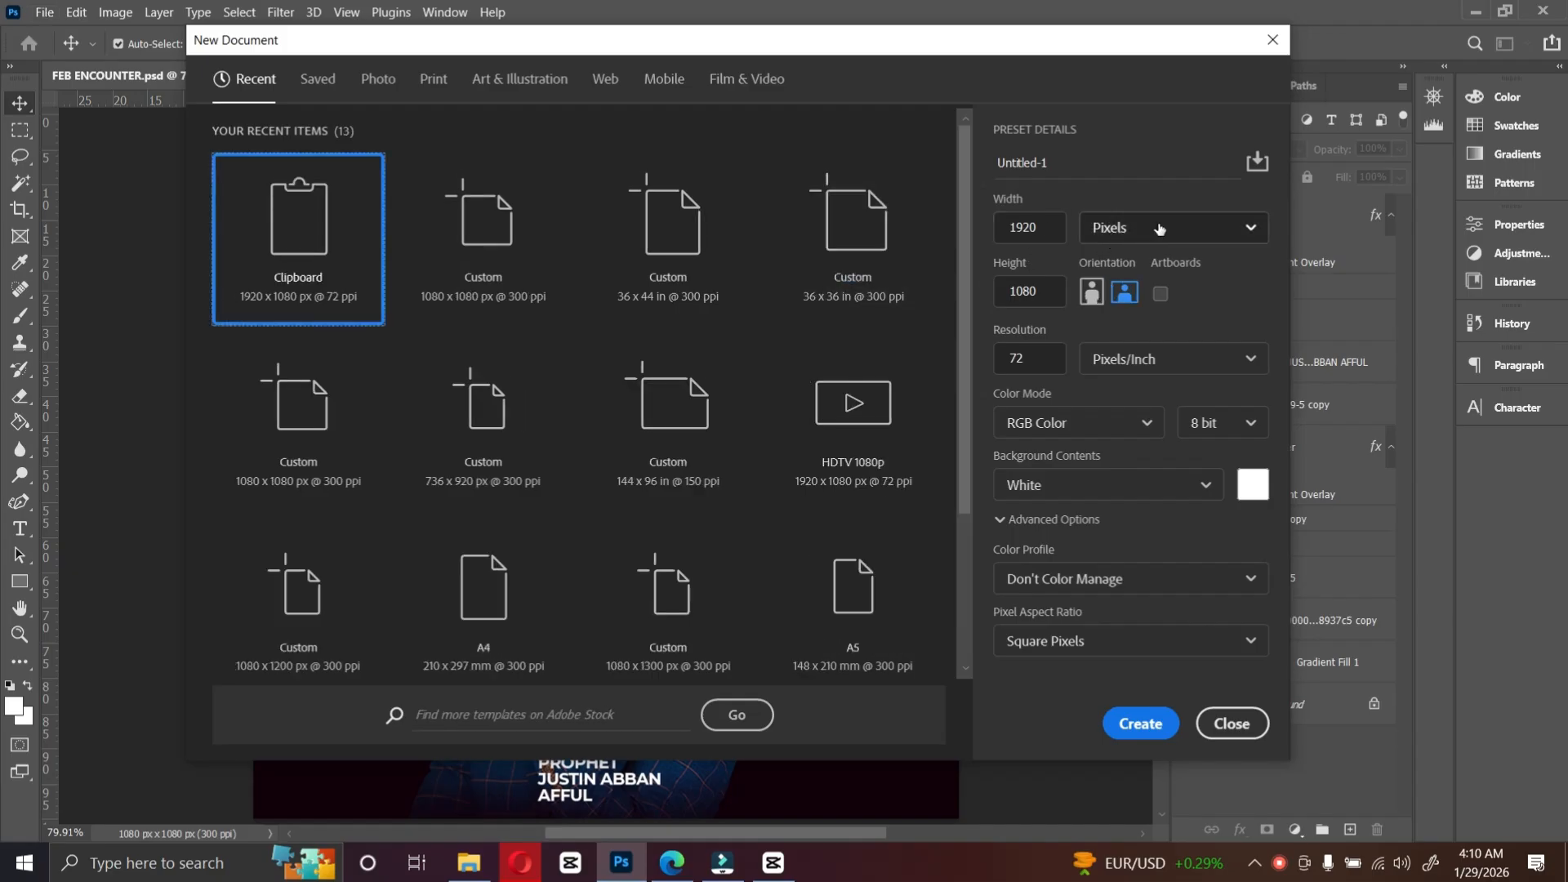
Step: Create a new 1080 x 1080 px document at 300 pixels/inch named ENCOUNTER
{"action": "double_click", "coordinate": [1049, 220]}
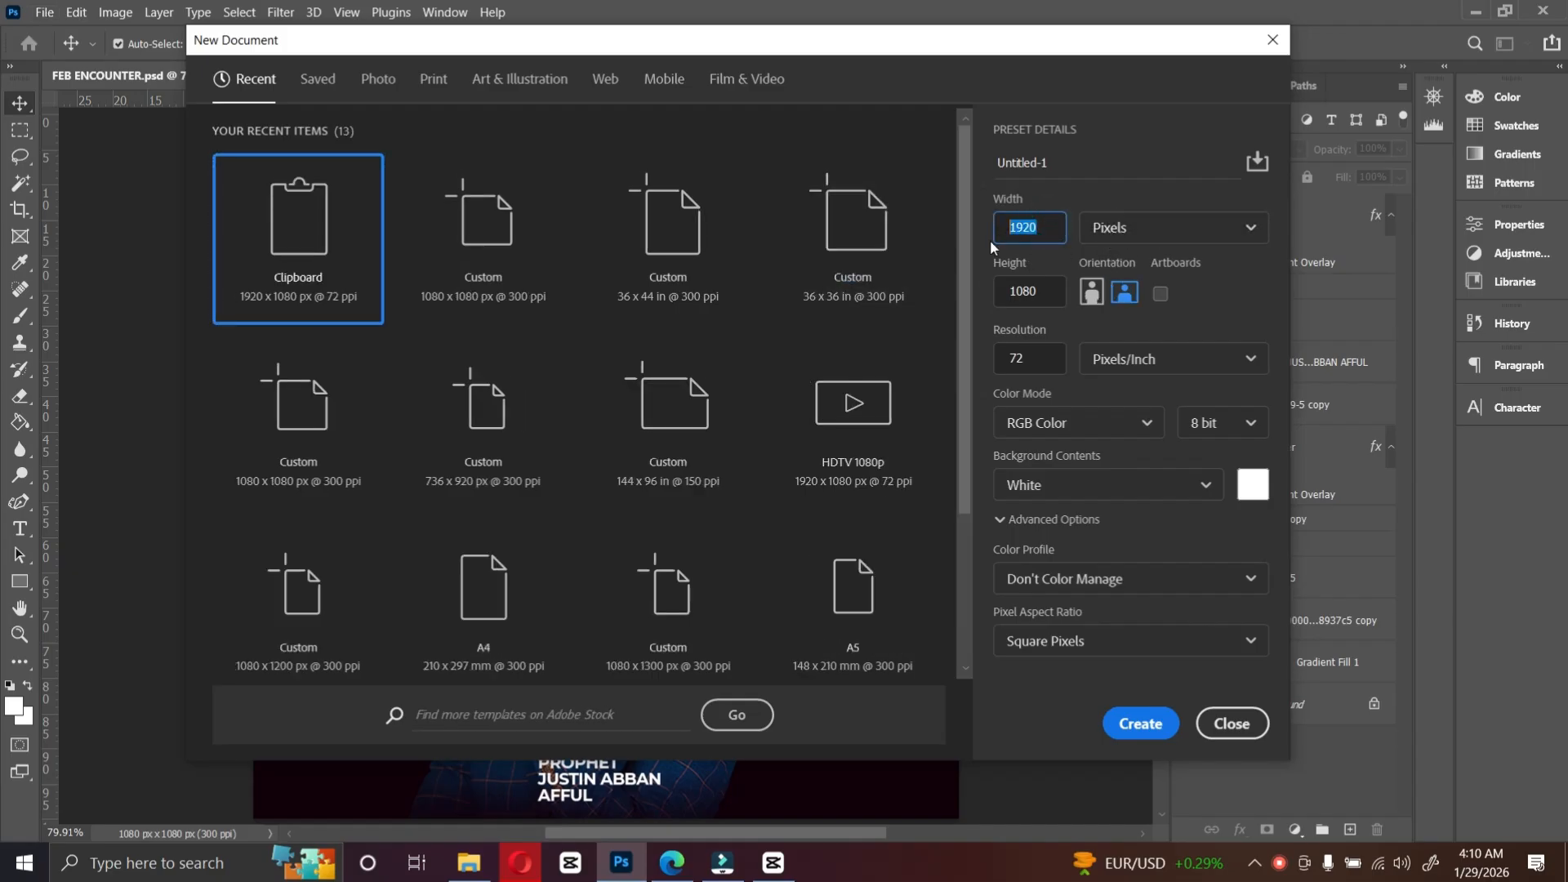
{"action": "type", "text": "1080"}
{"action": "double_click", "coordinate": [1038, 359]}
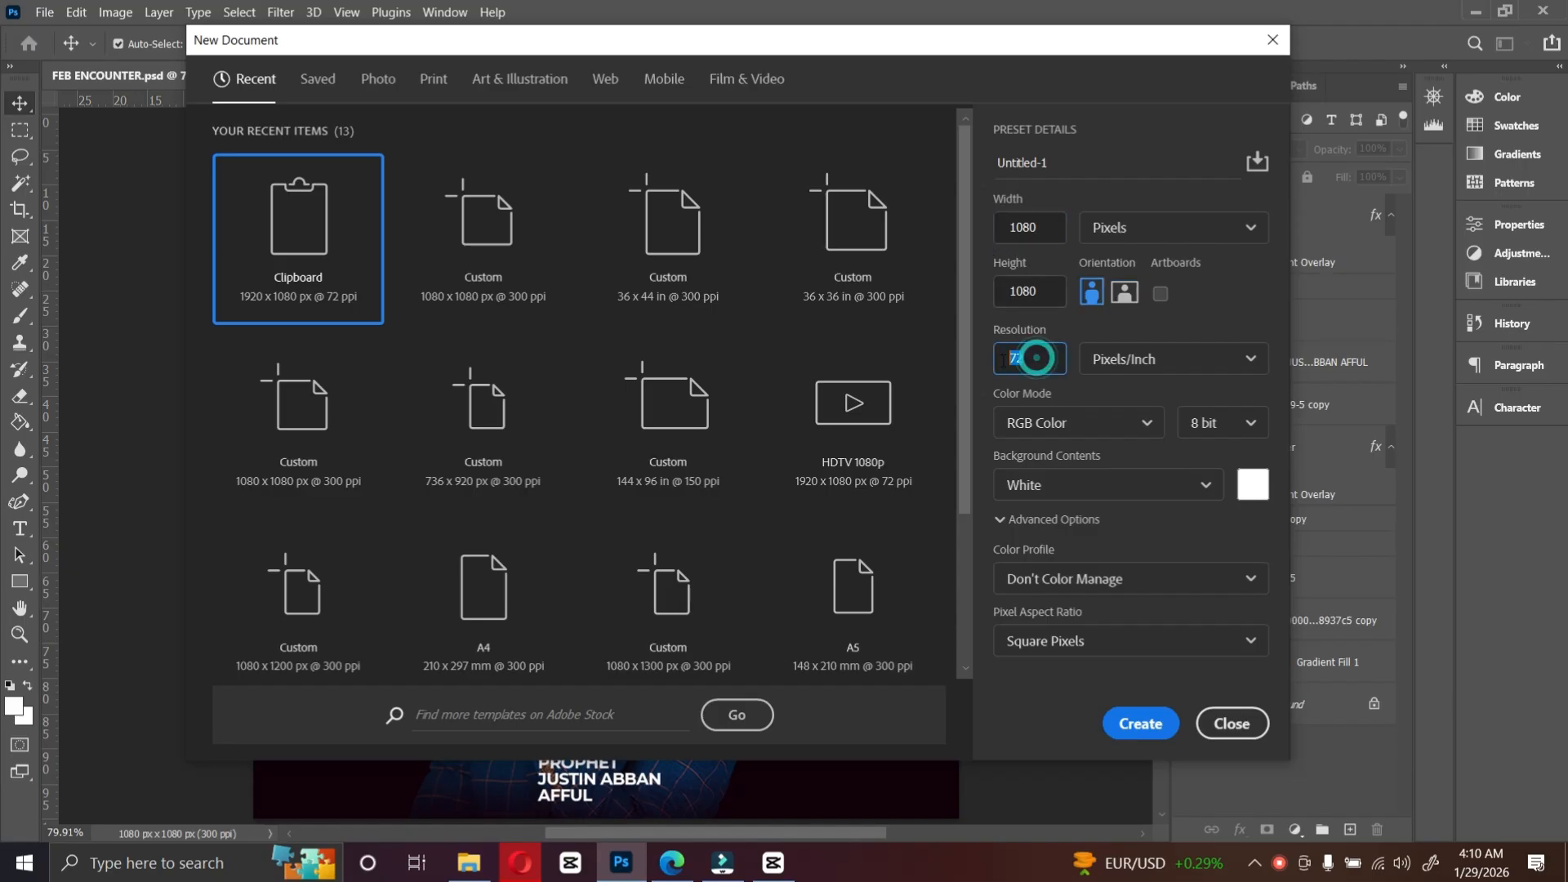
{"action": "type", "text": "3000"}
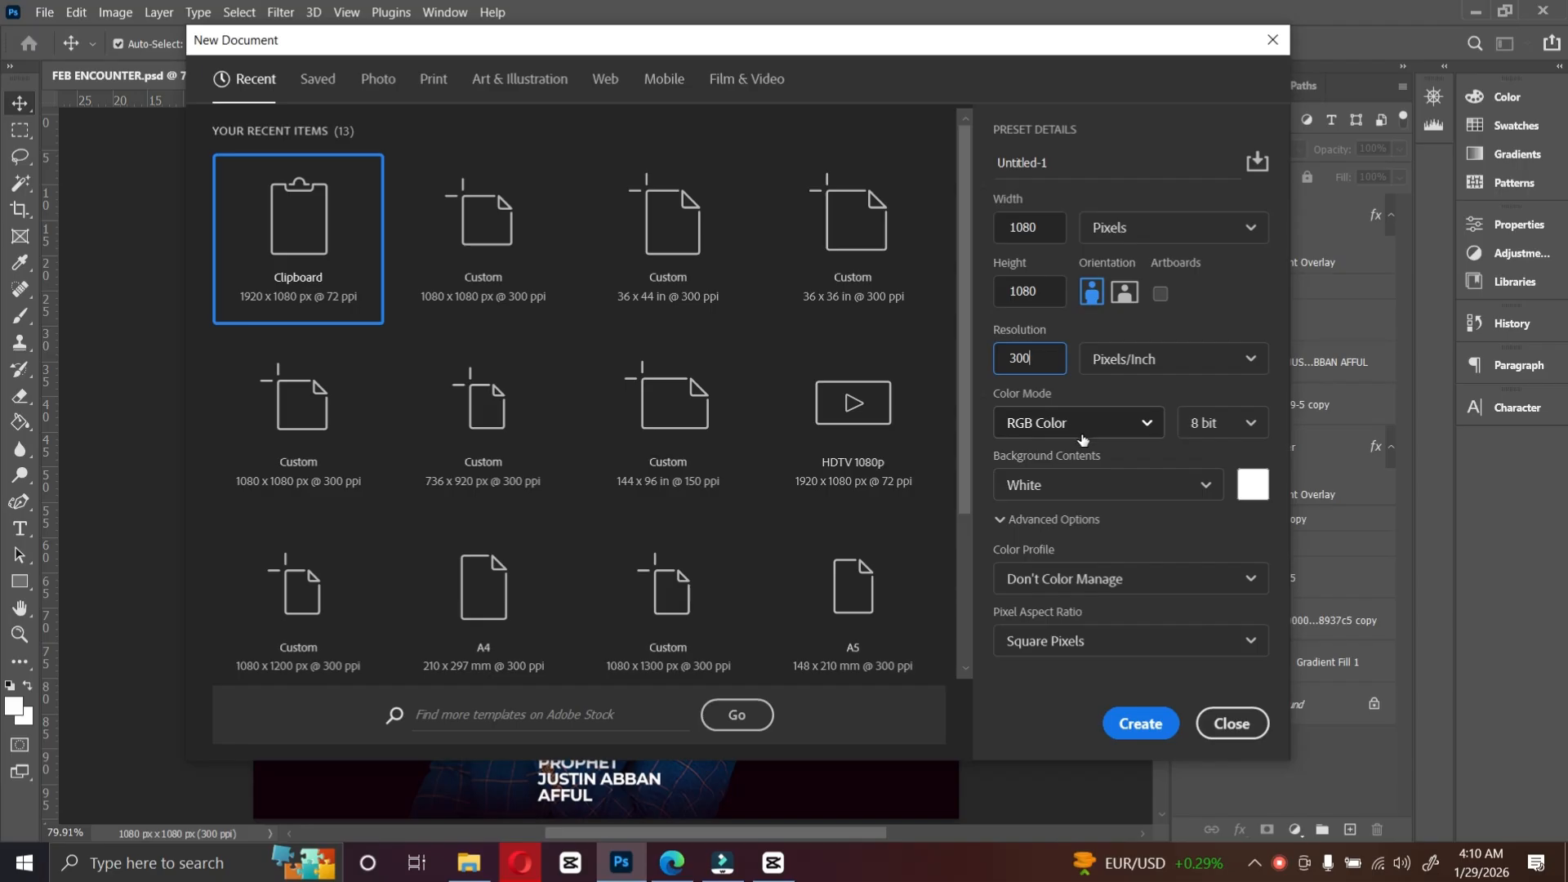
{"action": "left_click", "coordinate": [1071, 164]}
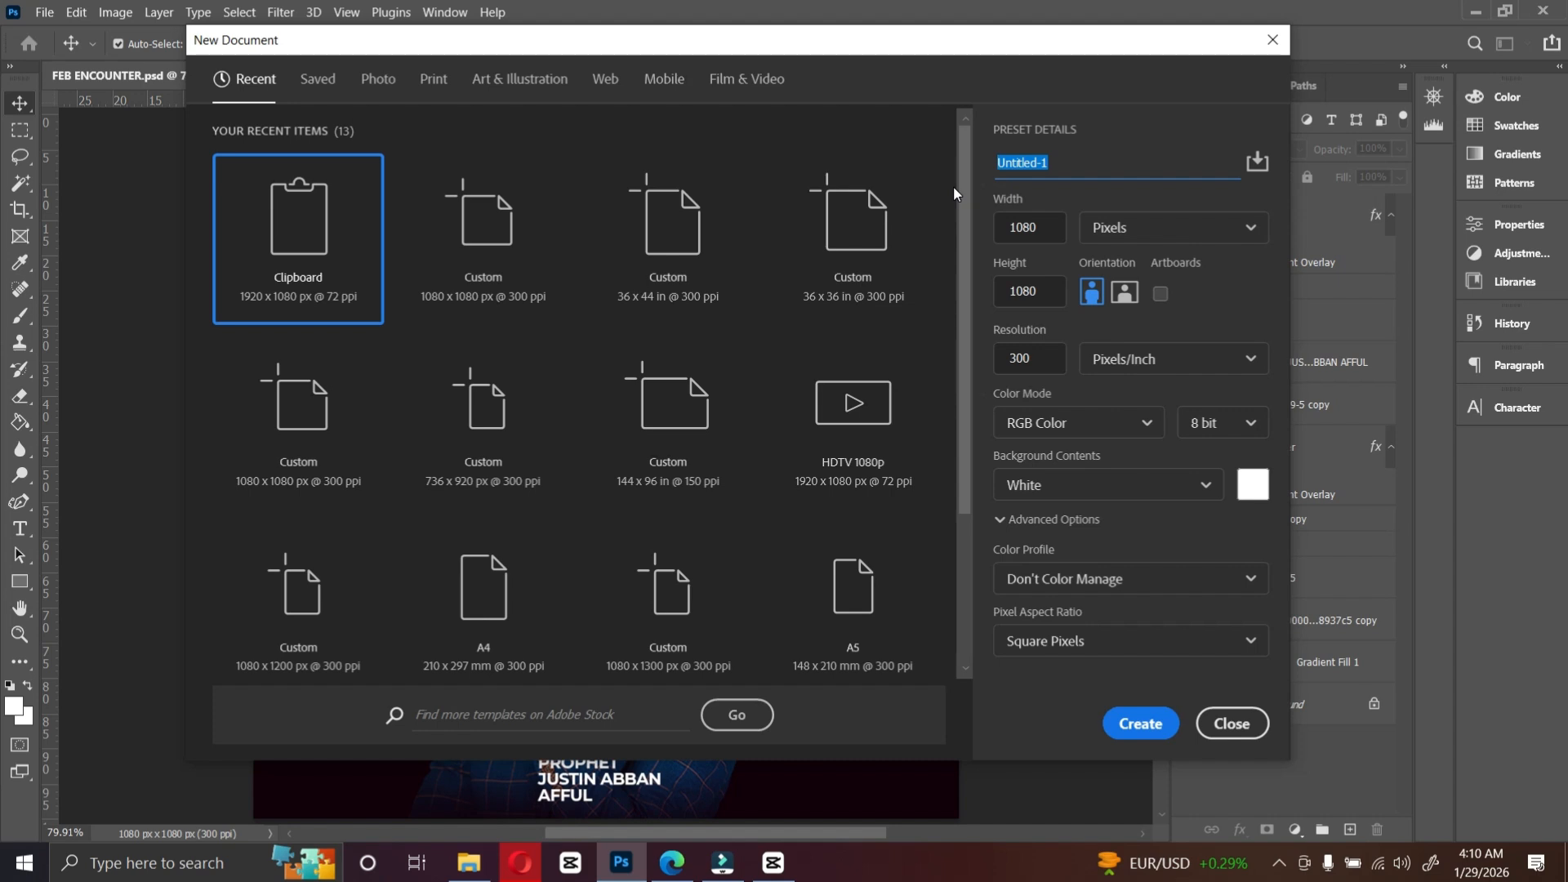
{"action": "type", "text": "ENCOUNTER"}
{"action": "left_click", "coordinate": [1139, 726]}
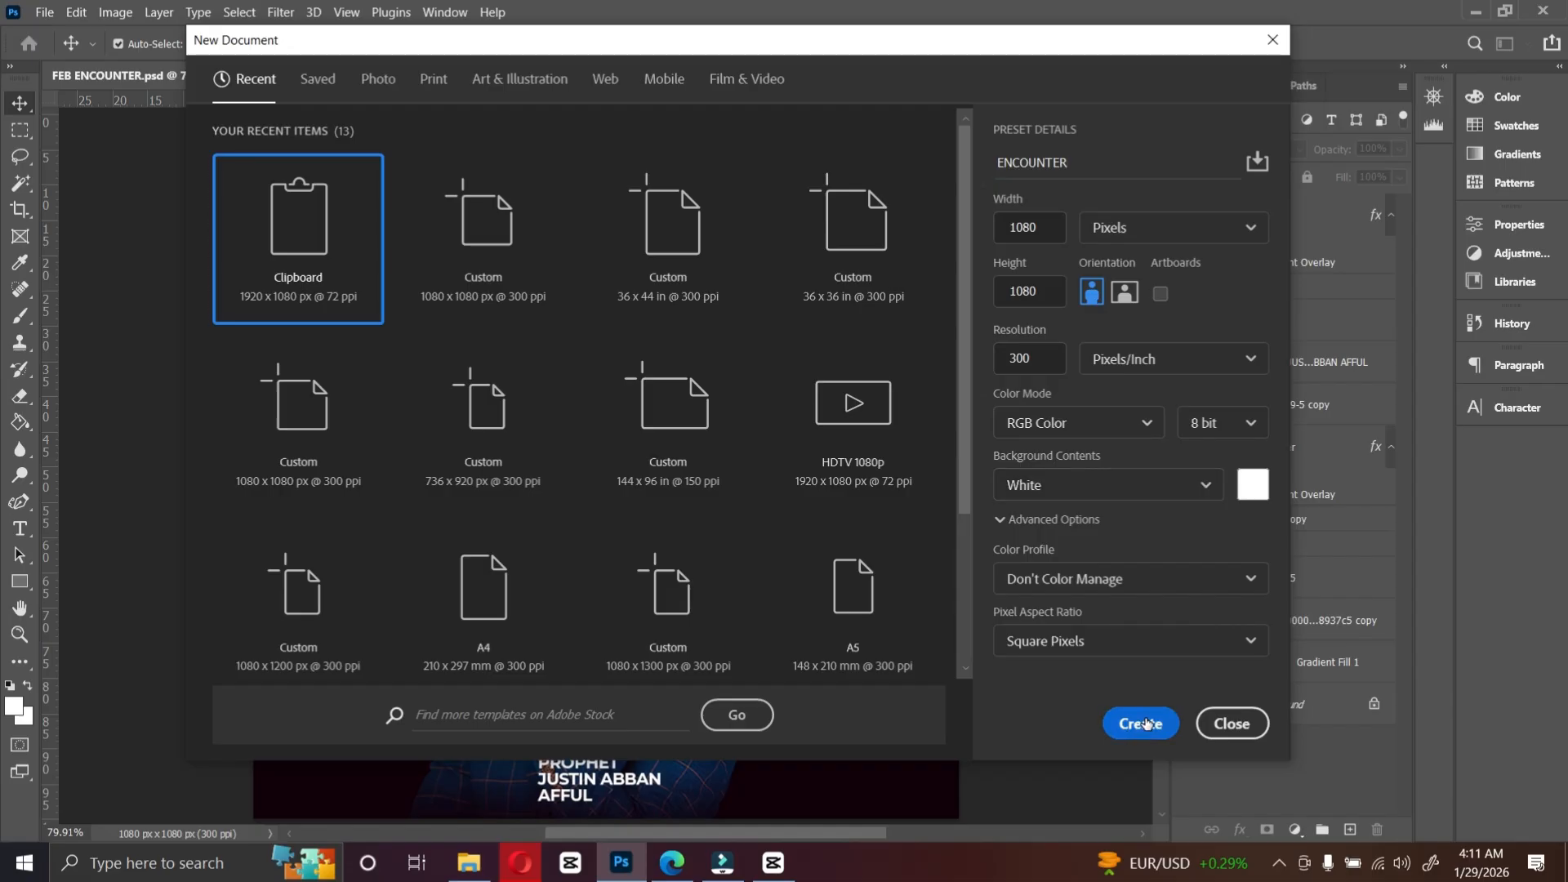
{"action": "left_click", "coordinate": [1147, 724]}
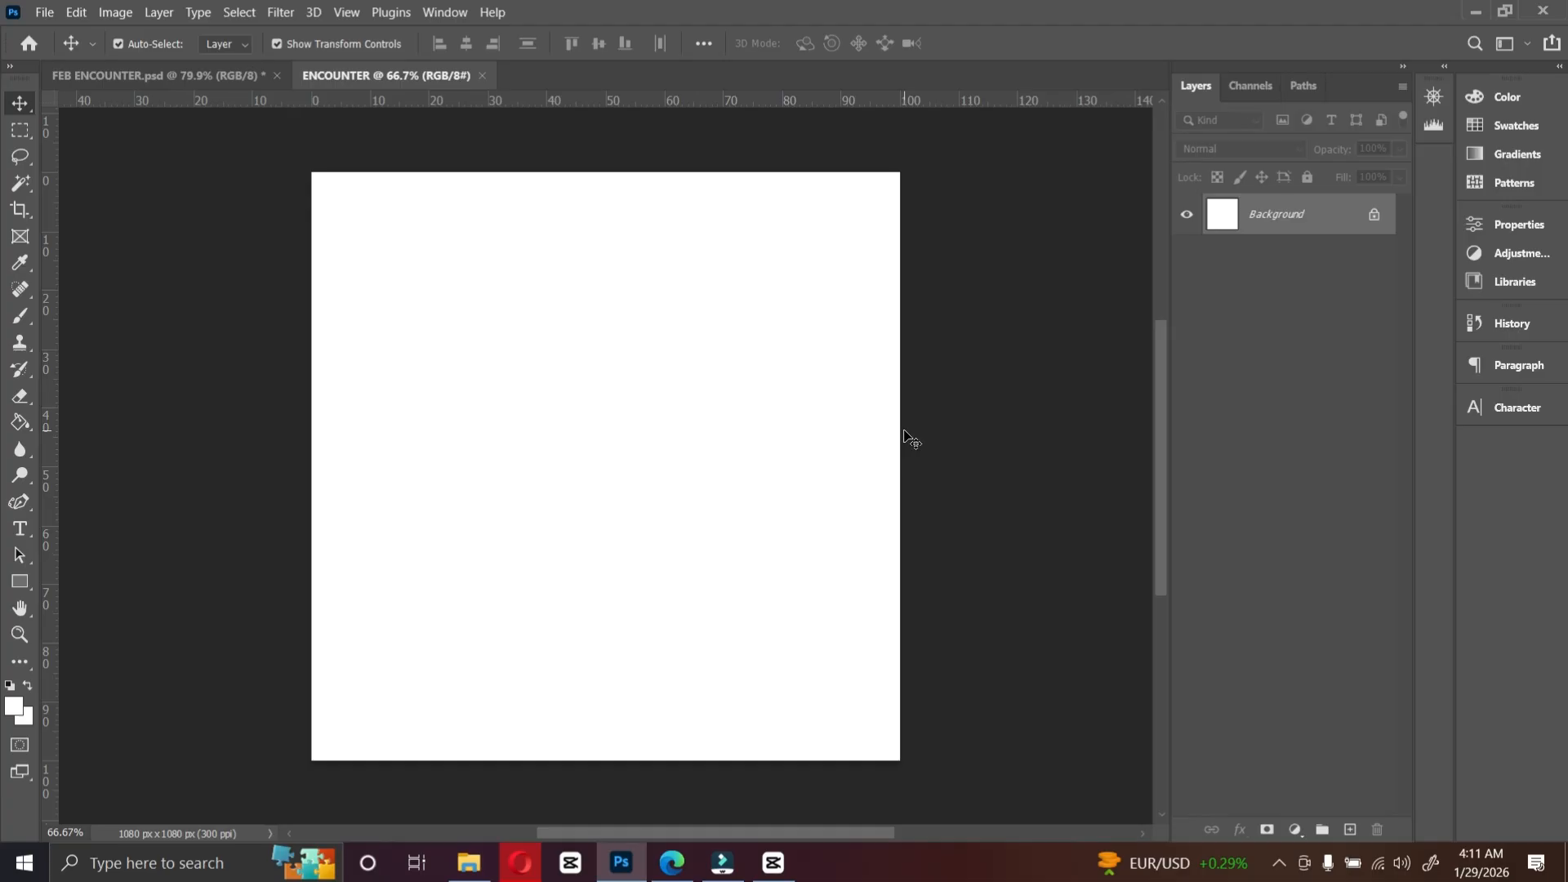
Step: Fit the canvas on screen and add margin guides: one horizontal near the top and vertical ones near the left and right edges
{"action": "key", "text": "ctrl+0"}
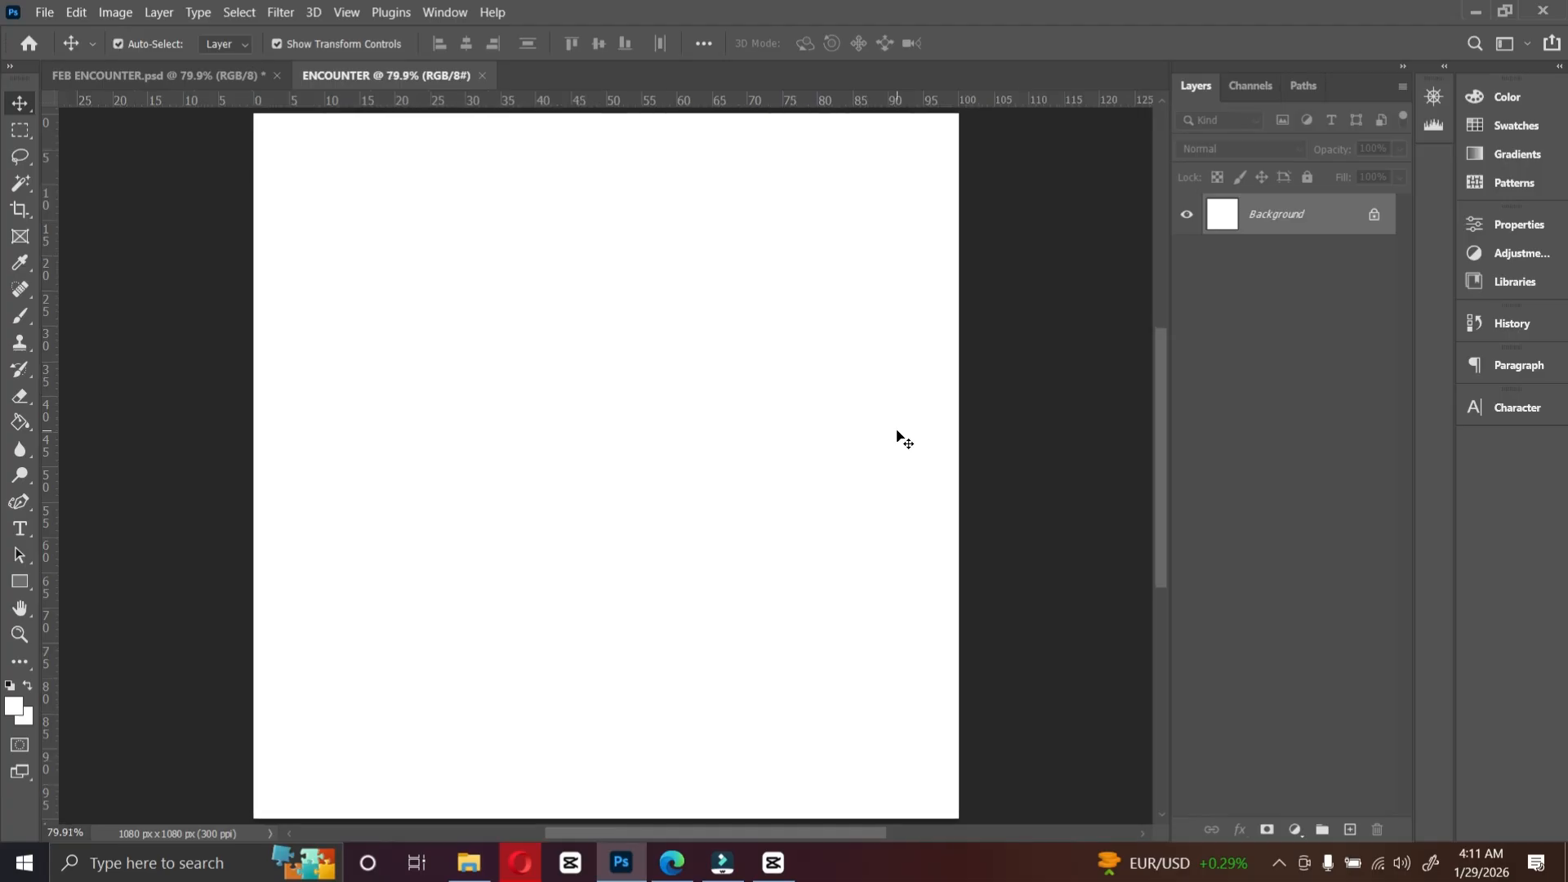
{"action": "left_click_drag", "start_coordinate": [557, 103], "coordinate": [588, 80]}
{"action": "left_click", "coordinate": [347, 11]}
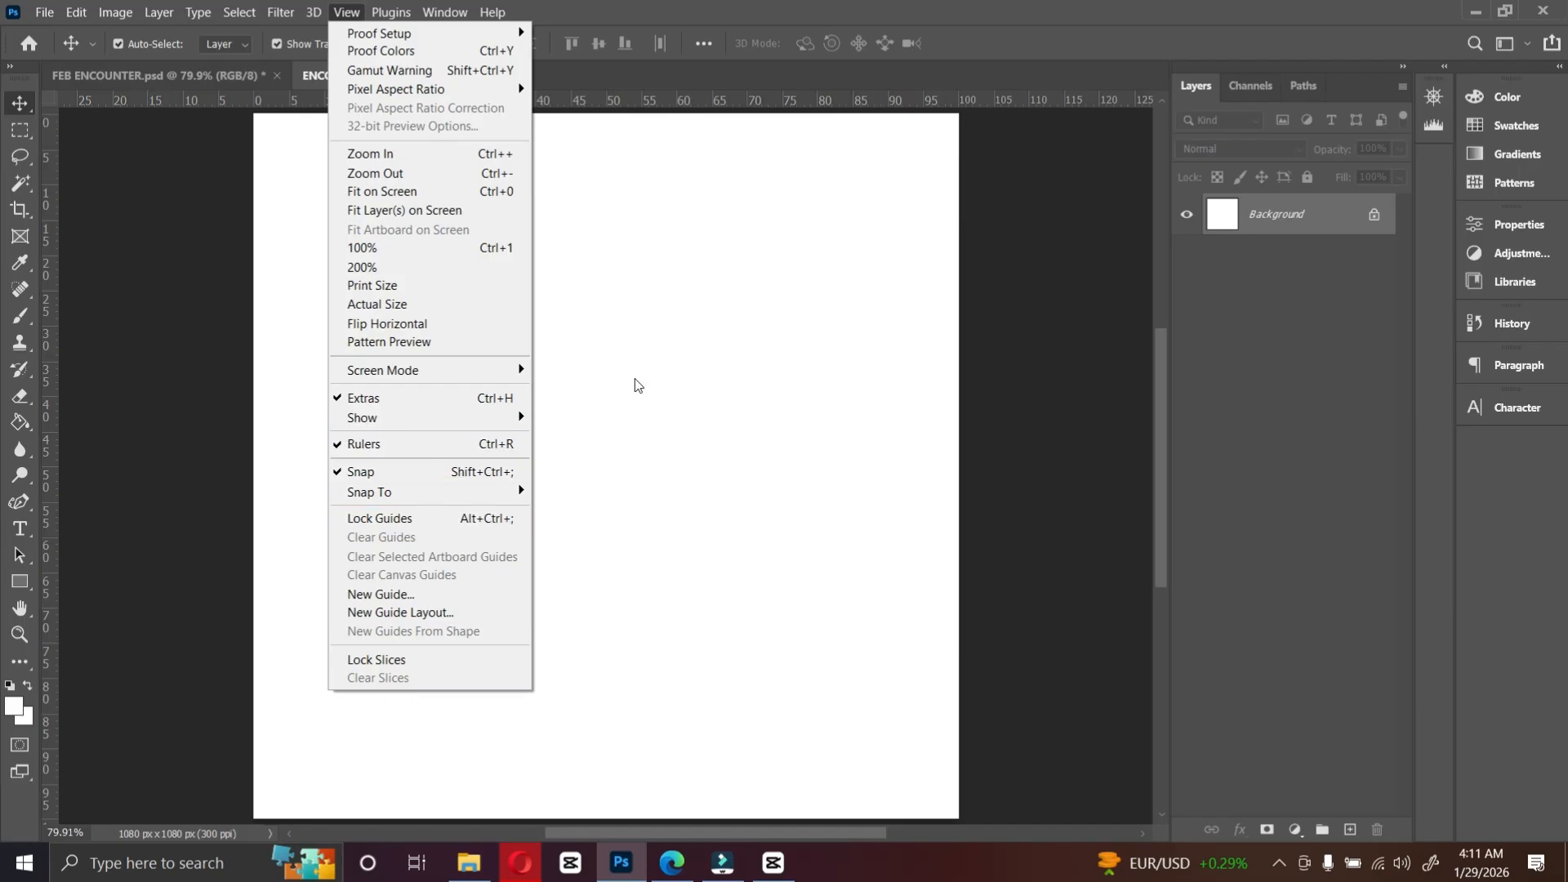
{"action": "left_click", "coordinate": [665, 330]}
{"action": "left_click_drag", "start_coordinate": [656, 99], "coordinate": [673, 167]}
{"action": "left_click_drag", "start_coordinate": [44, 361], "coordinate": [313, 360]}
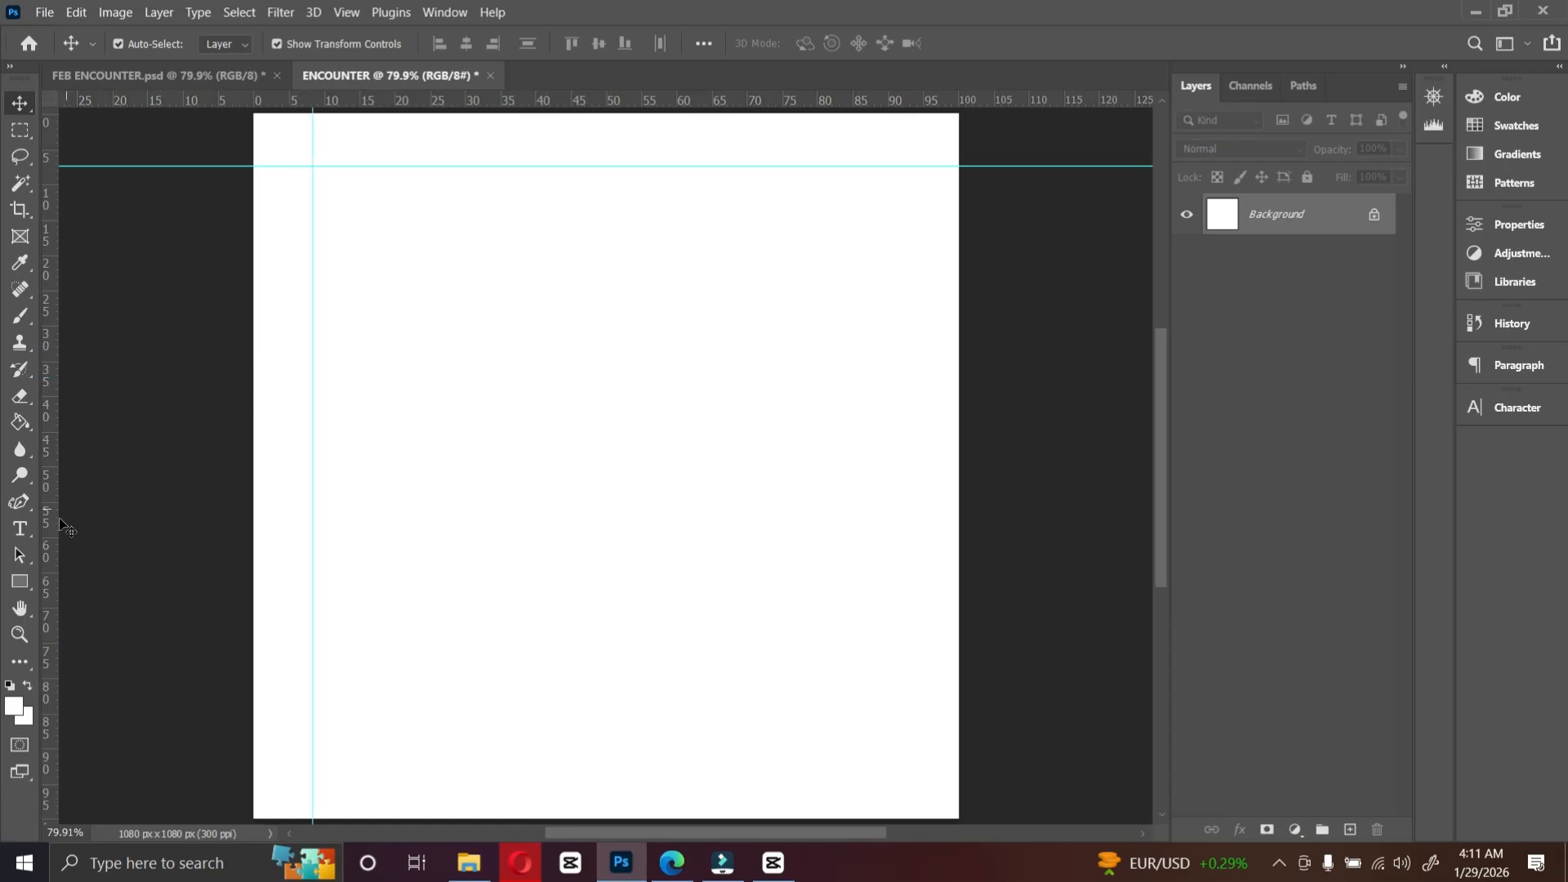
{"action": "left_click_drag", "start_coordinate": [50, 524], "coordinate": [902, 514]}
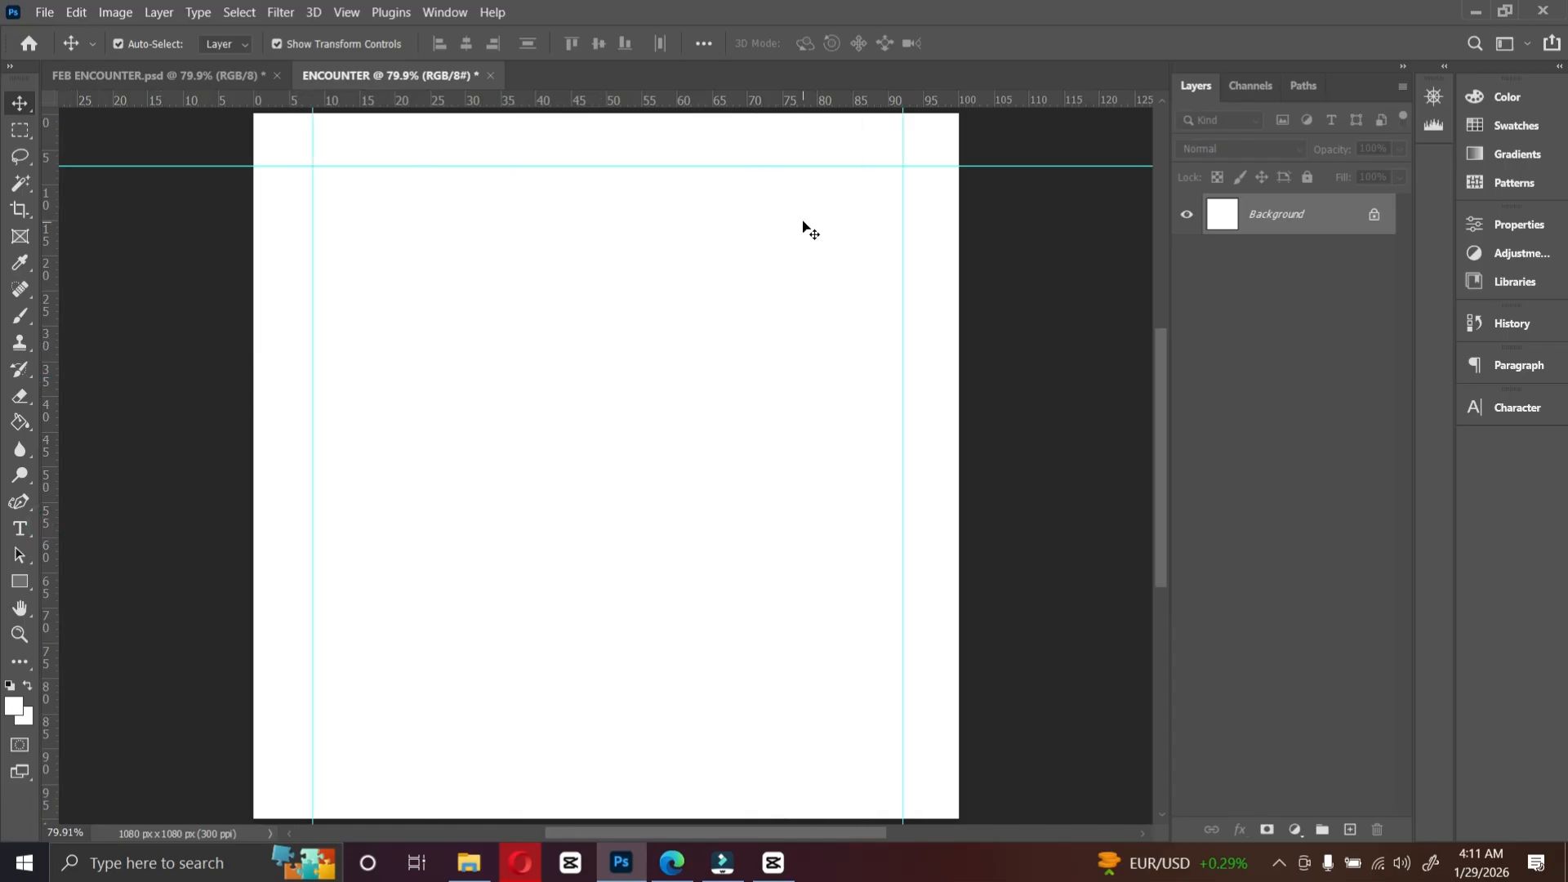
Step: Check the FEB ENCOUNTER design for reference, then add a Gradient fill layer to the ENCOUNTER document
{"action": "key", "text": "ctrl+Tab"}
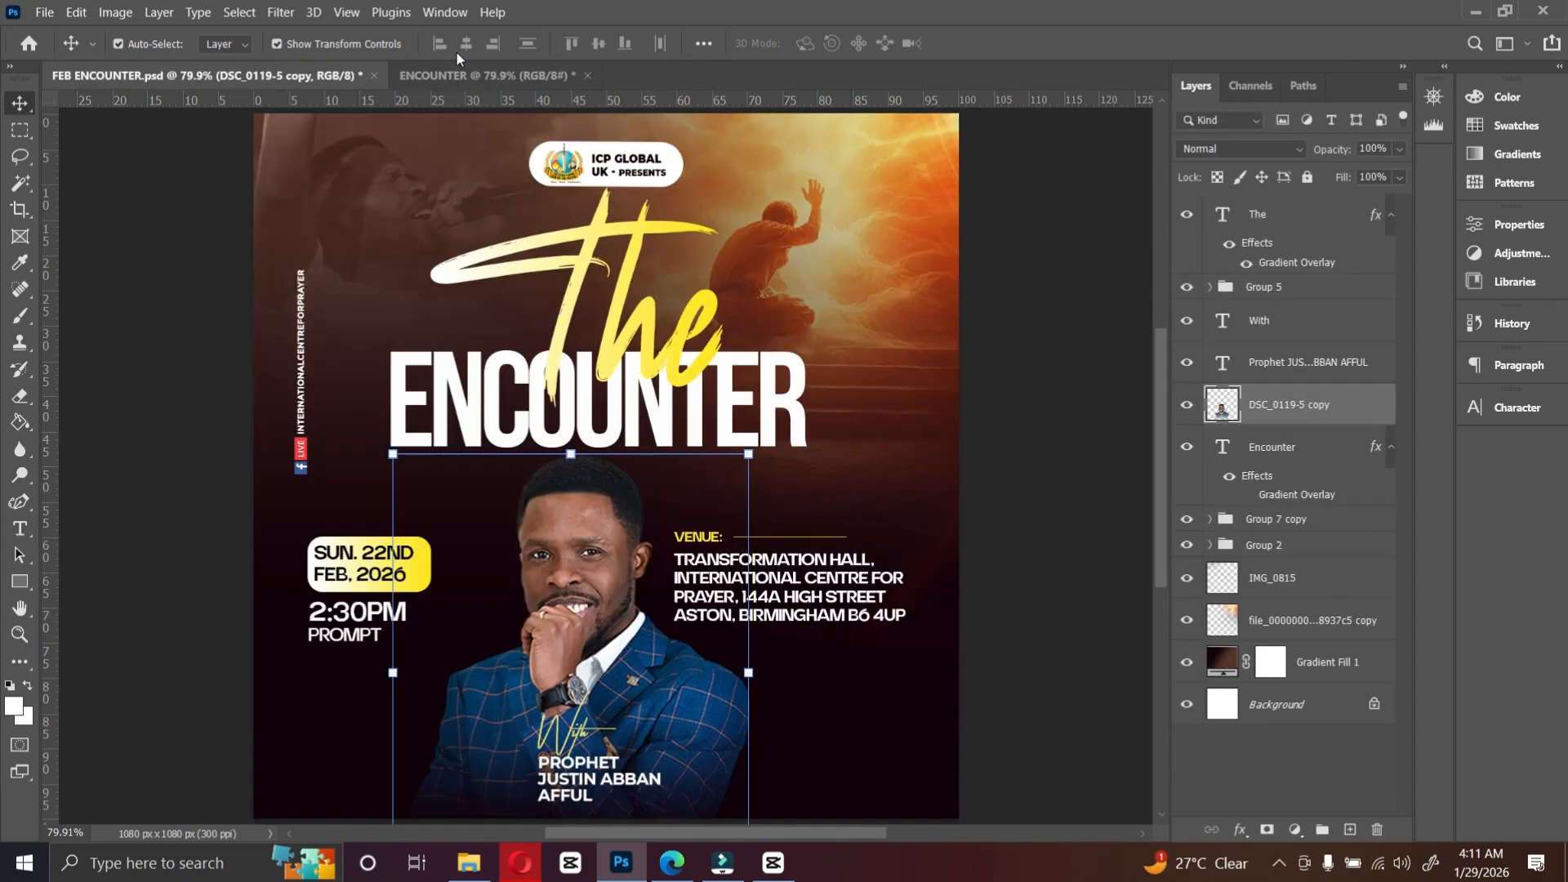
{"action": "left_click", "coordinate": [458, 75]}
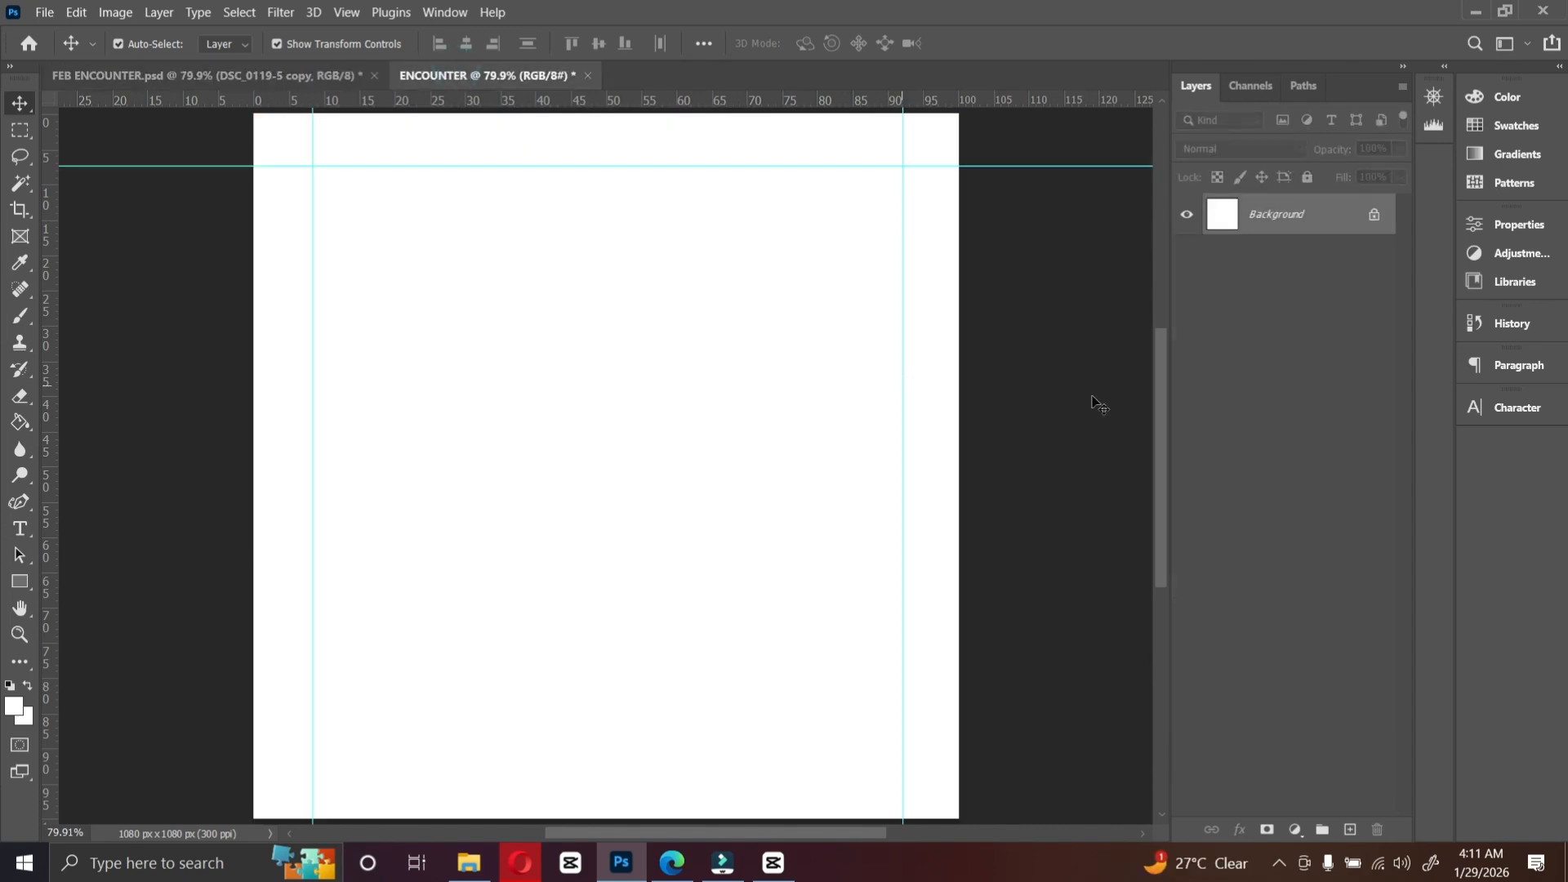
{"action": "left_click", "coordinate": [1296, 829]}
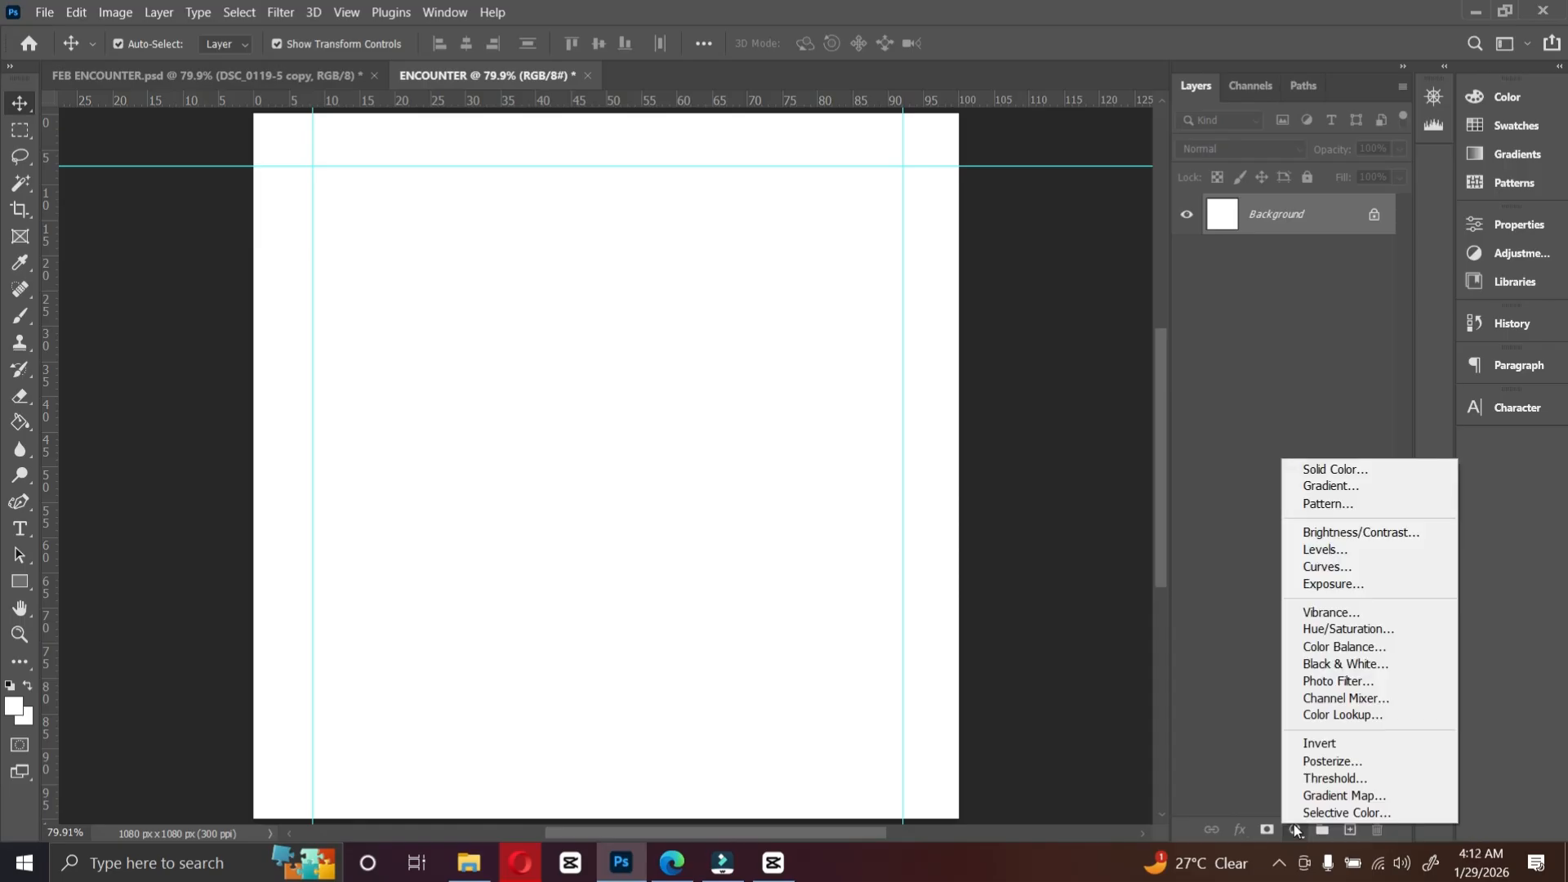
{"action": "left_click", "coordinate": [1340, 485]}
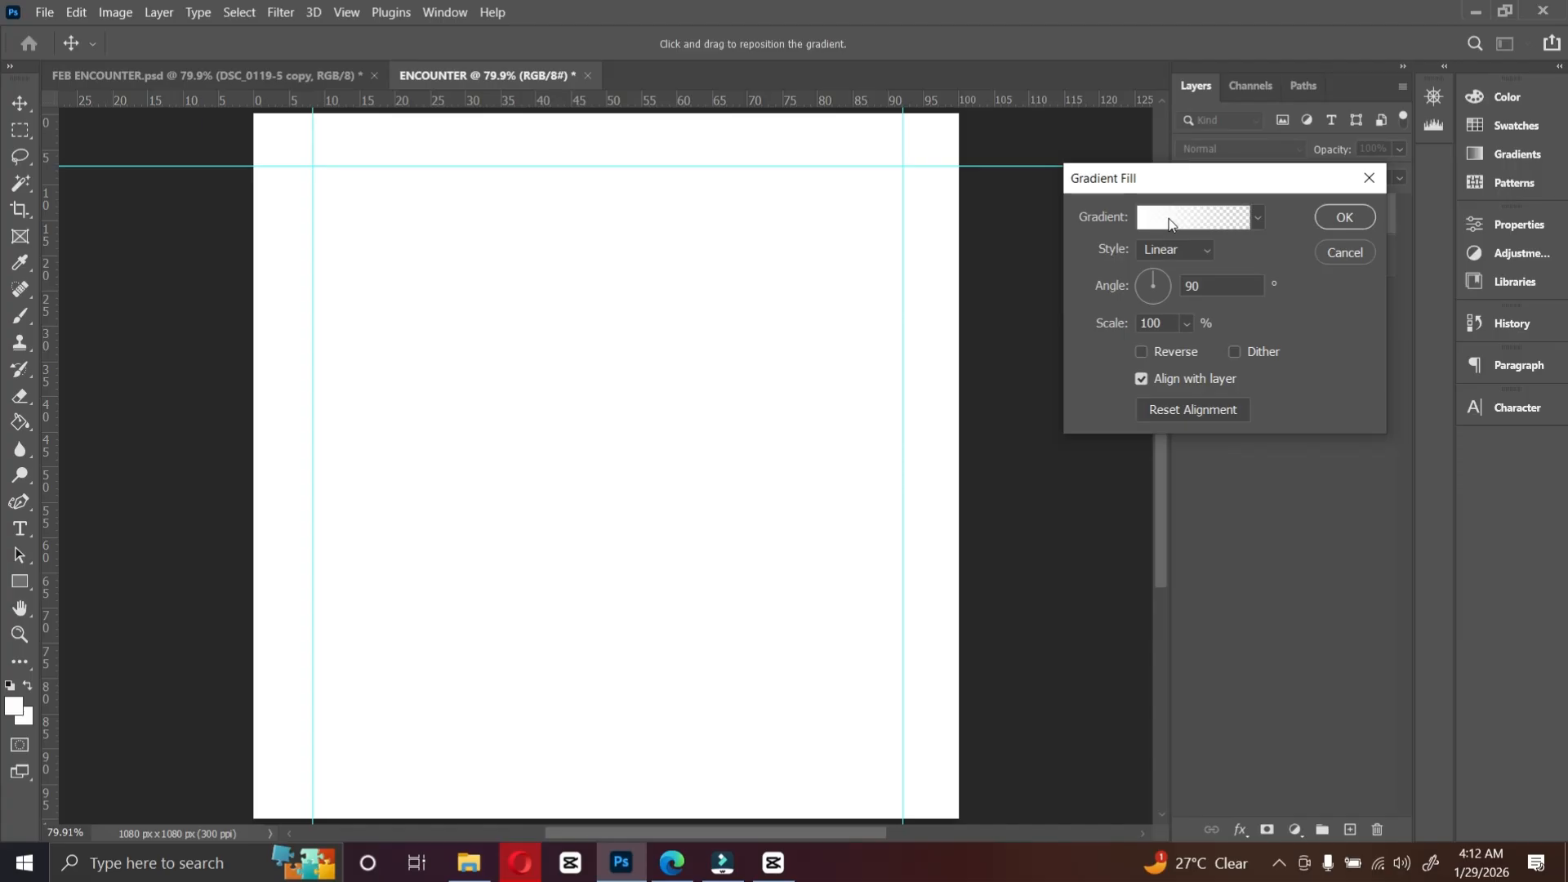
Step: Open the gradient editor and try the Black, White preset from the Basics folder
{"action": "left_click", "coordinate": [1168, 222]}
{"action": "scroll", "coordinate": [1200, 286], "scroll_direction": "down", "scroll_amount": 10}
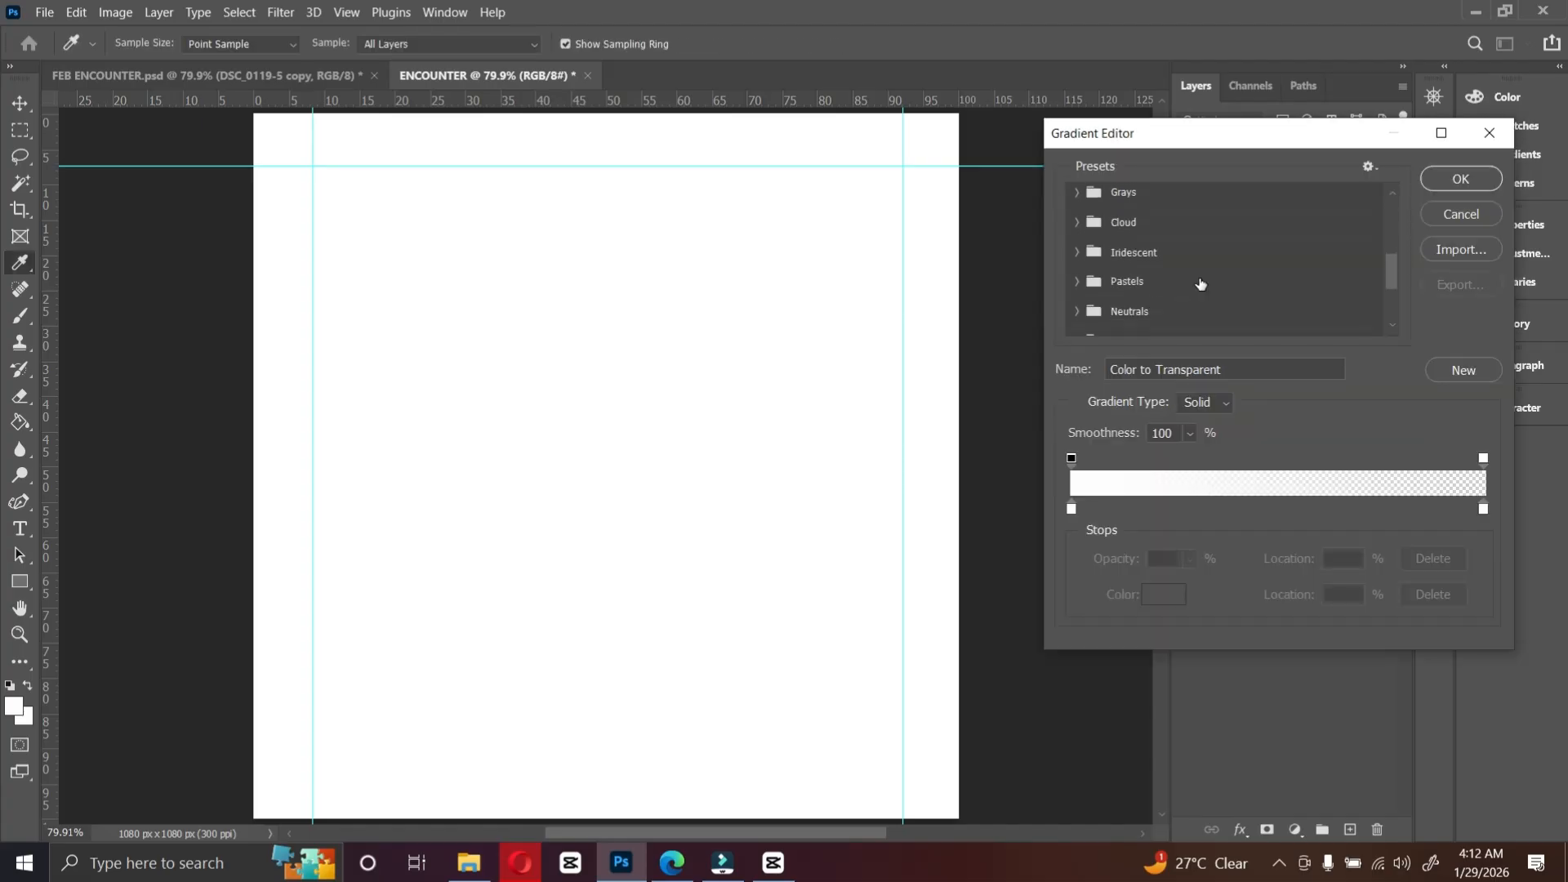
{"action": "scroll", "coordinate": [1226, 316], "scroll_direction": "up", "scroll_amount": 10}
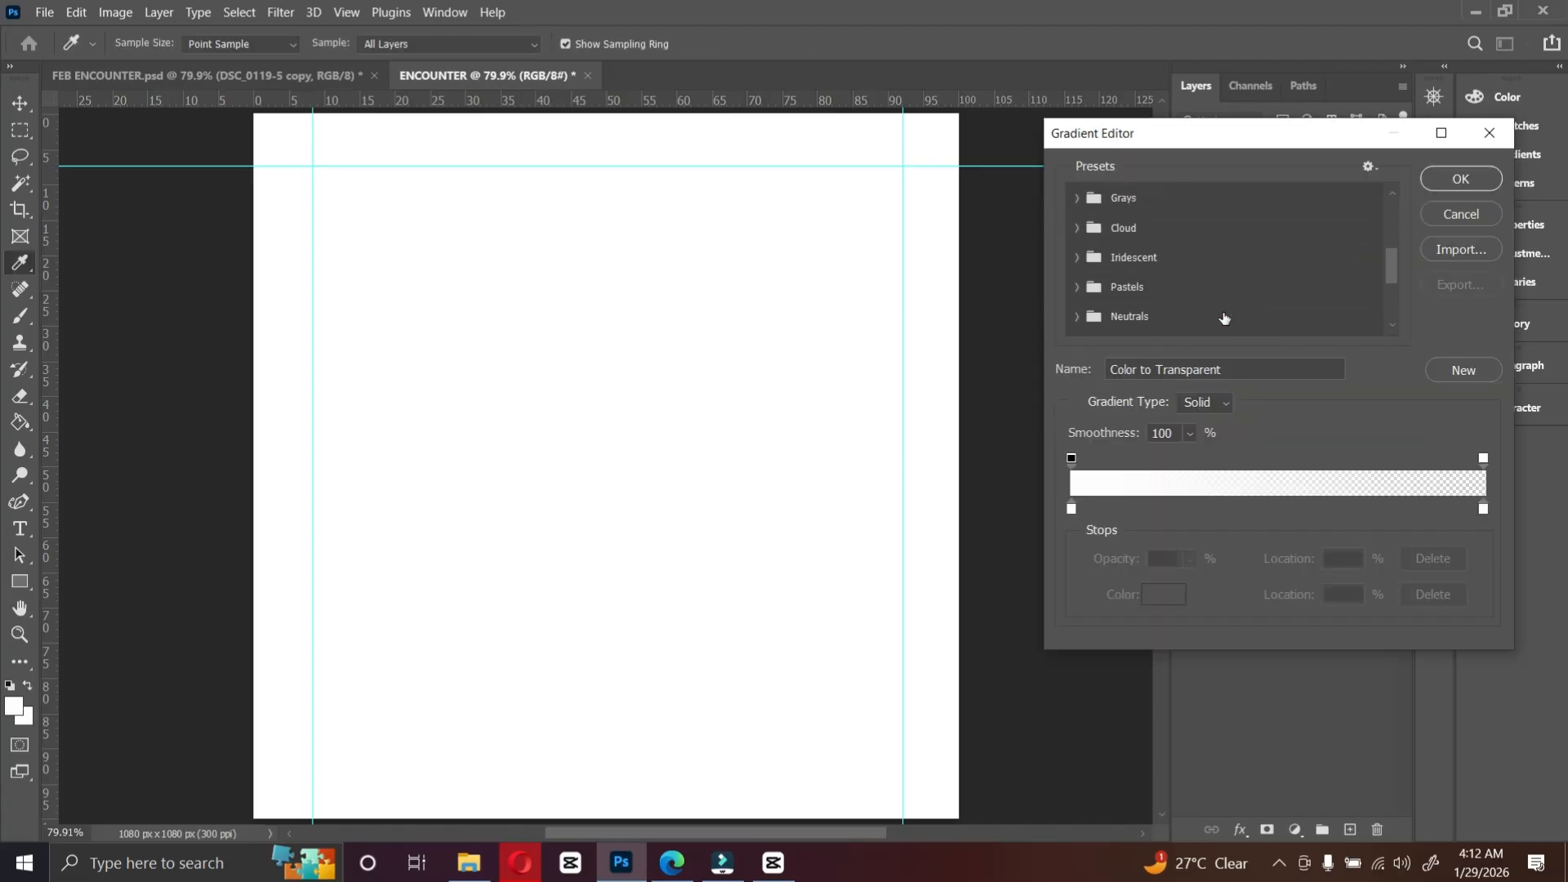
{"action": "scroll", "coordinate": [1112, 221], "scroll_direction": "up", "scroll_amount": 2}
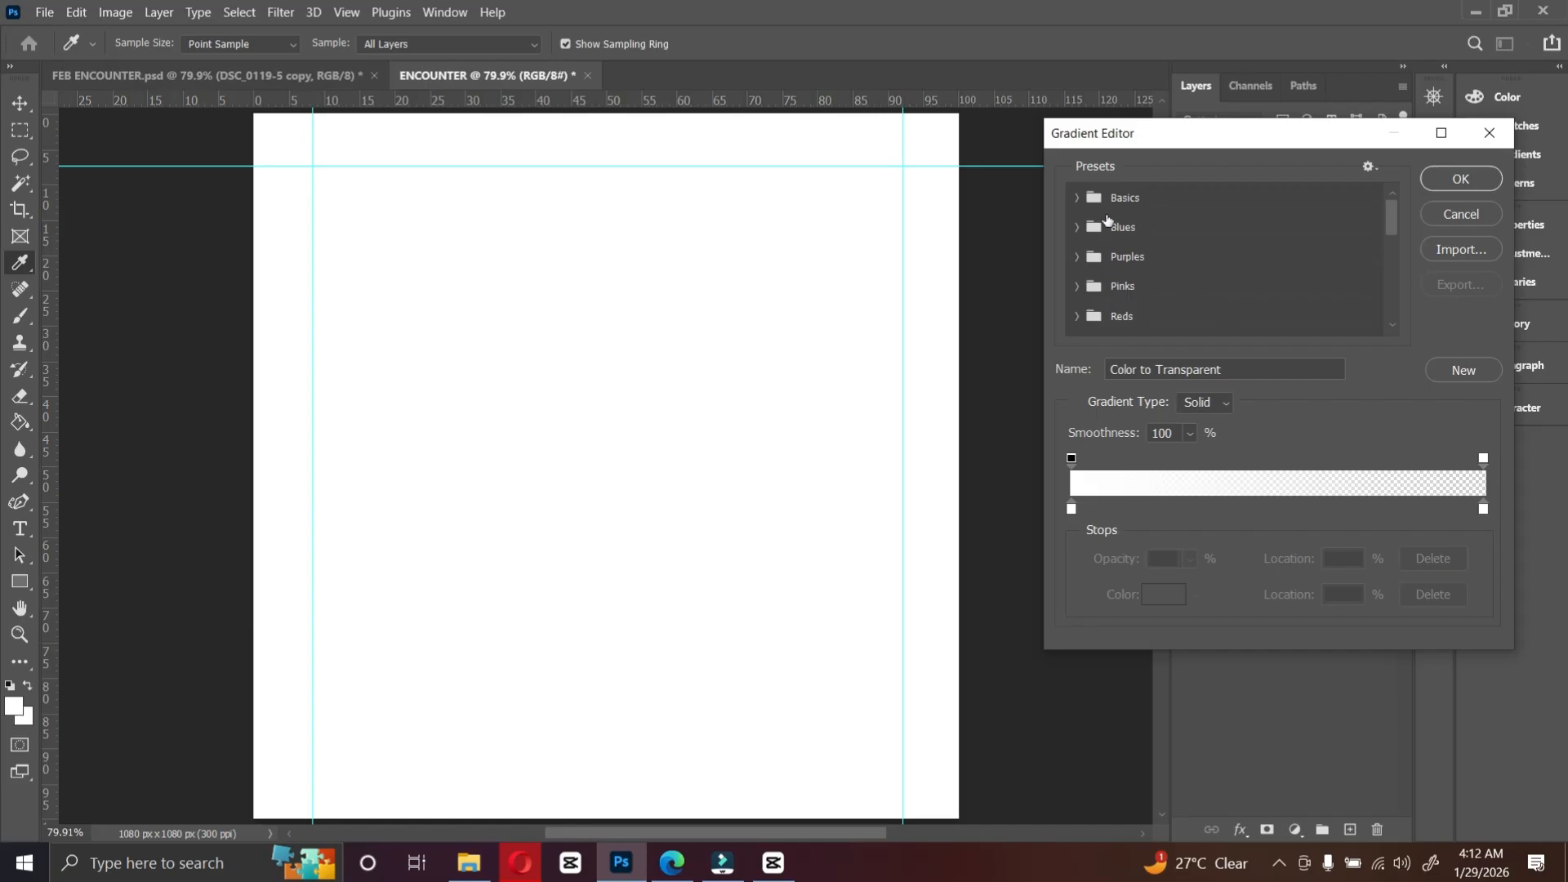
{"action": "left_click", "coordinate": [1073, 199]}
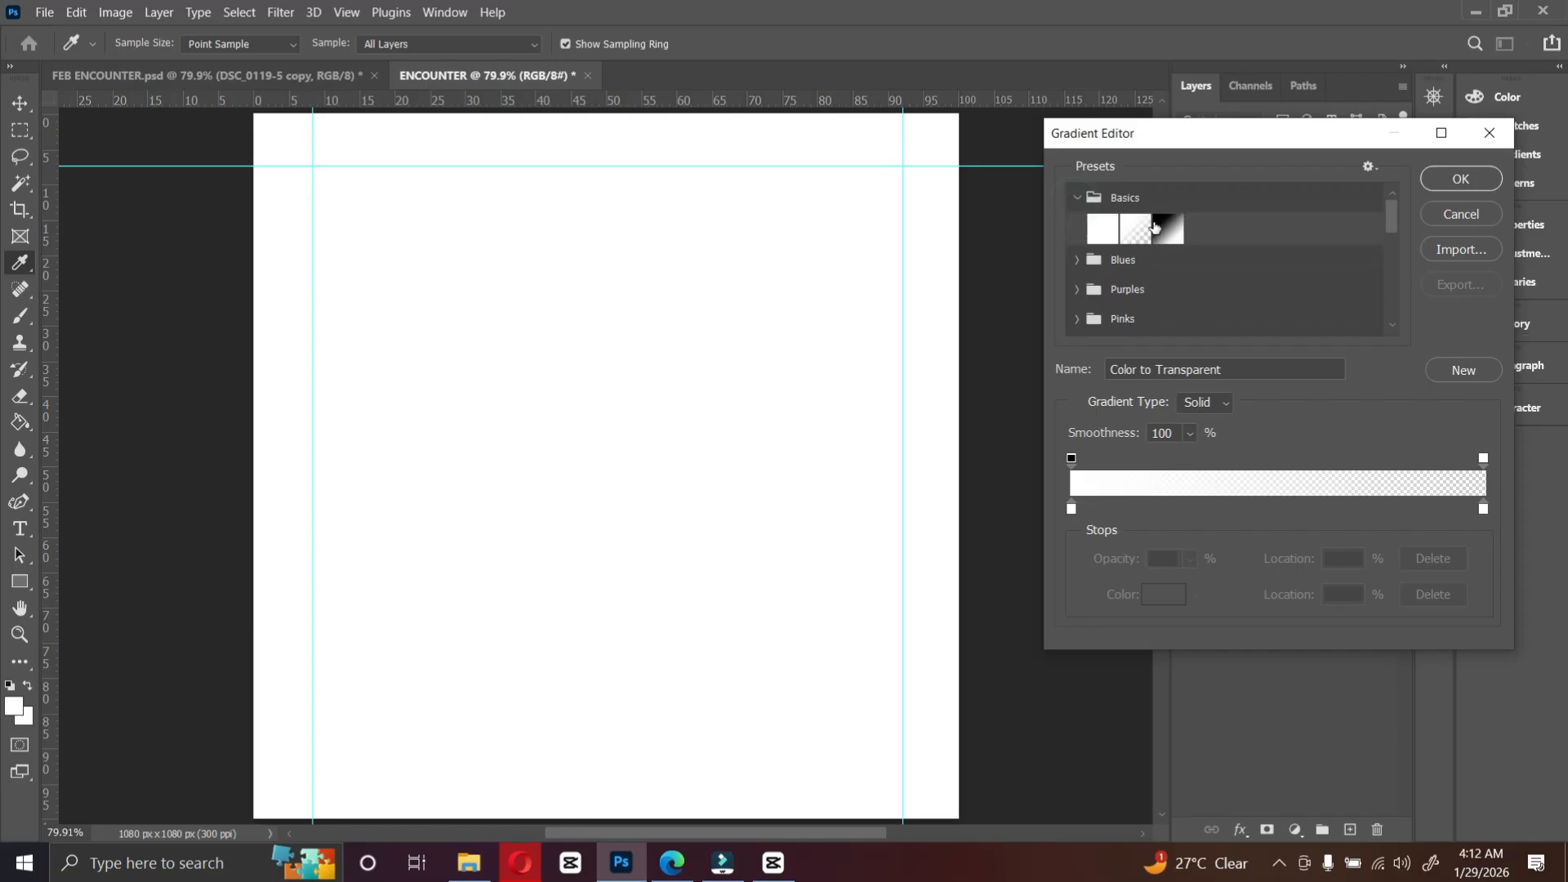
{"action": "left_click", "coordinate": [1163, 231]}
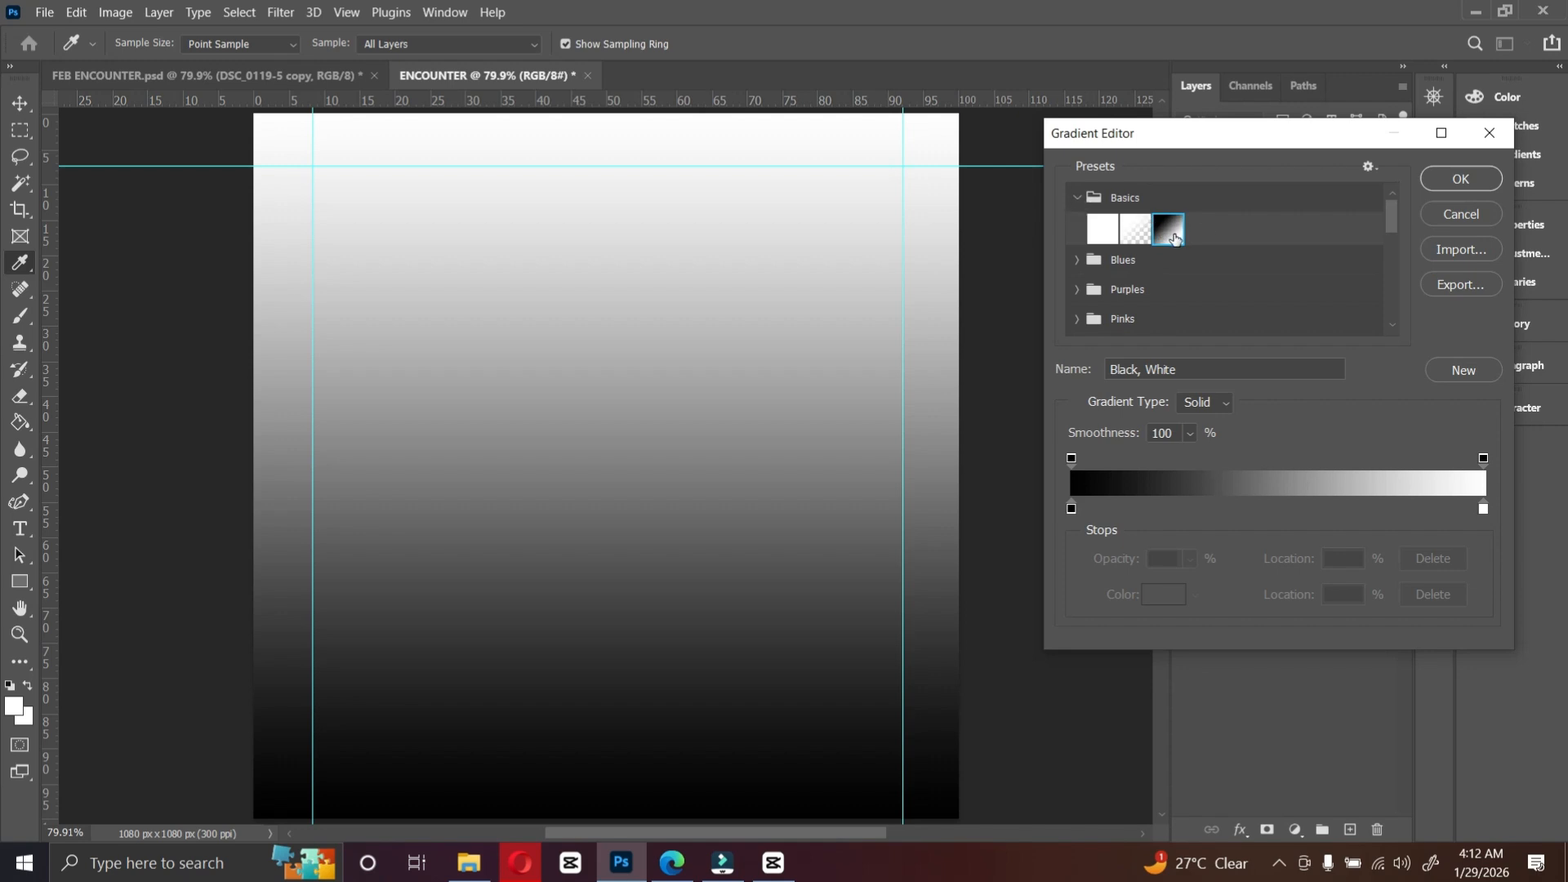
{"action": "double_click", "coordinate": [1072, 508]}
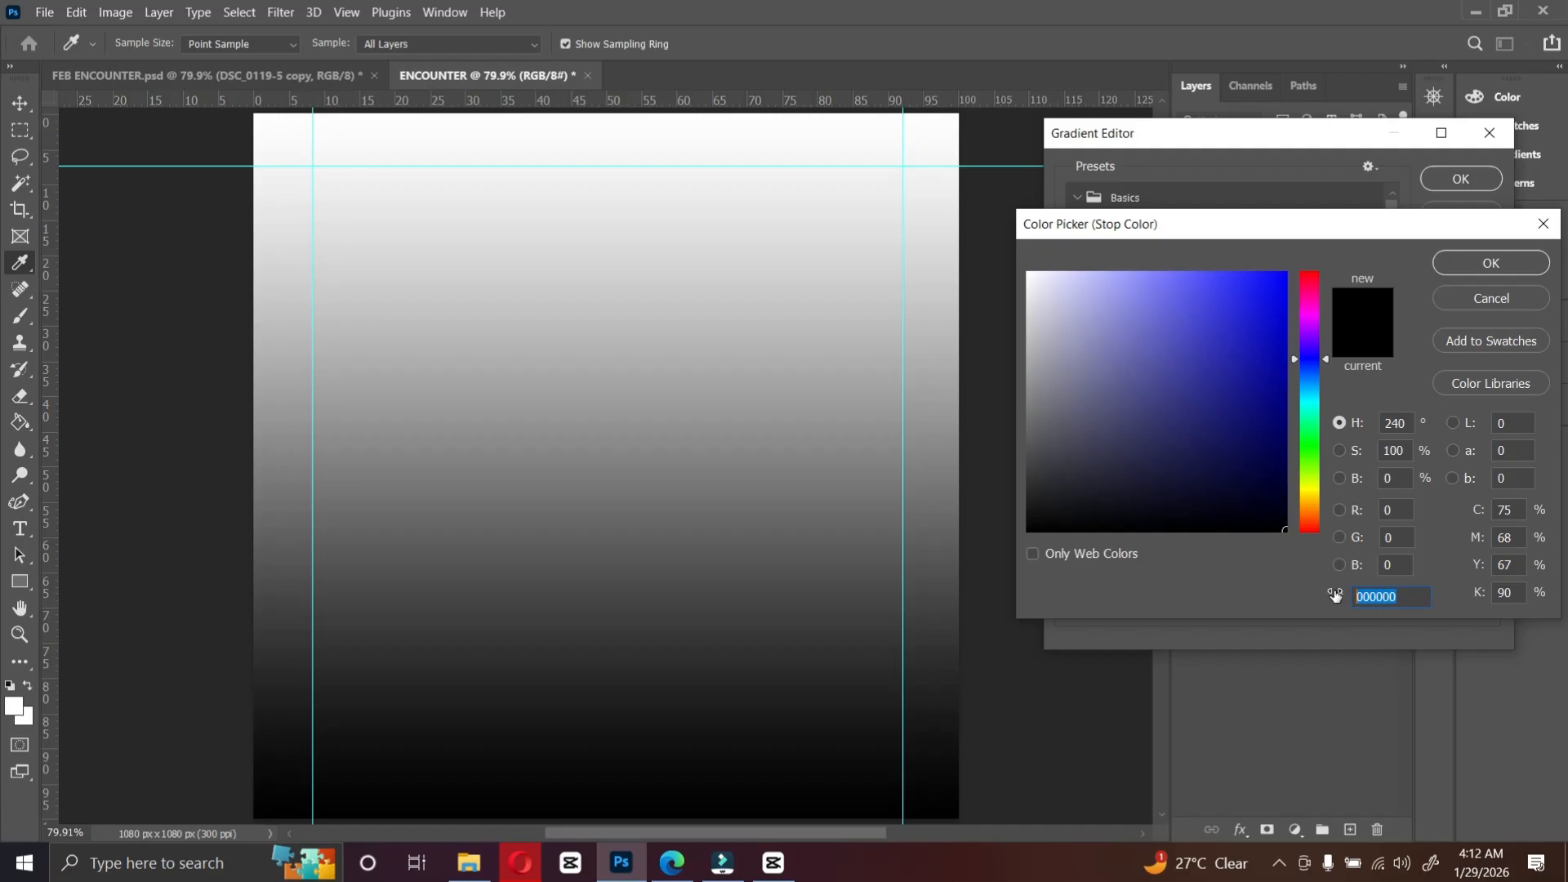
{"action": "type", "text": "FF"}
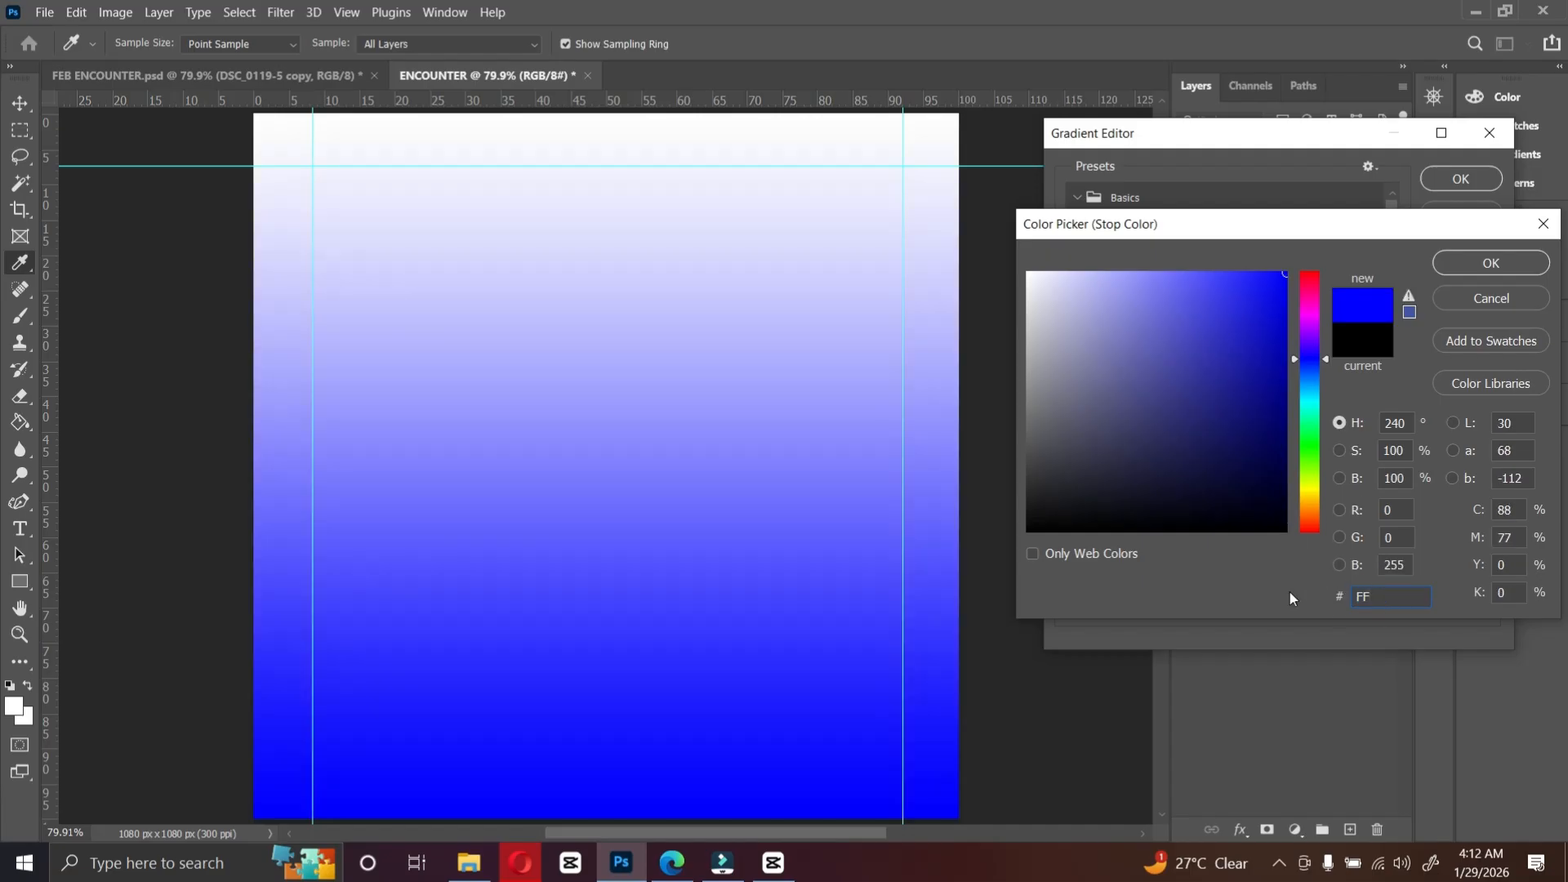
{"action": "left_click", "coordinate": [1526, 300]}
Step: Choose the dark maroon-to-brown preset at the end of the list and check the hex colour of each of its two stops
{"action": "scroll", "coordinate": [1216, 274], "scroll_direction": "down", "scroll_amount": 10}
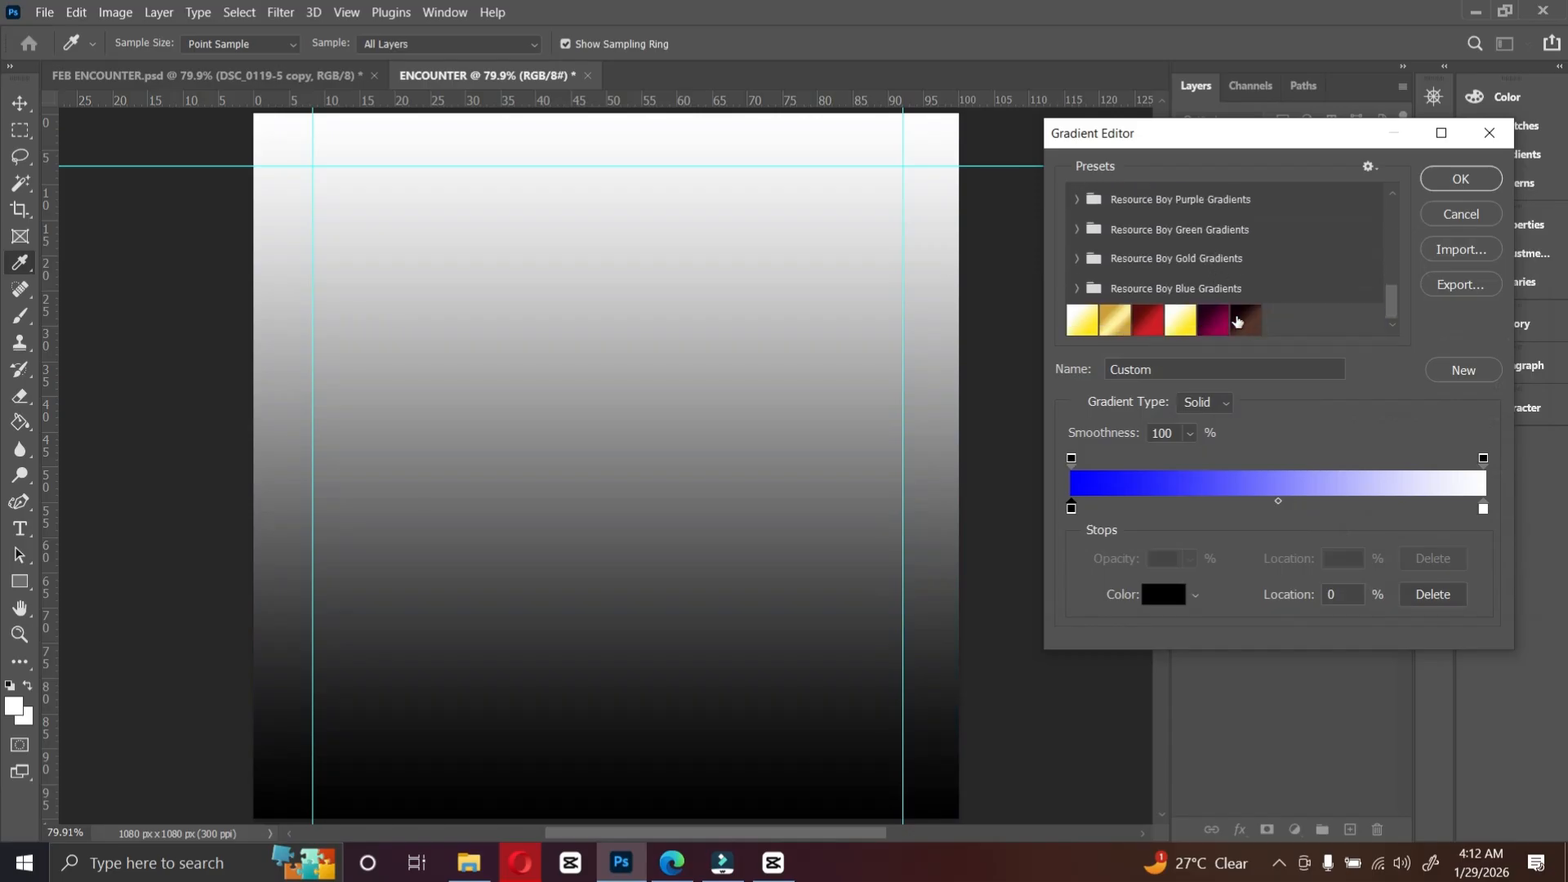
{"action": "left_click", "coordinate": [1245, 319]}
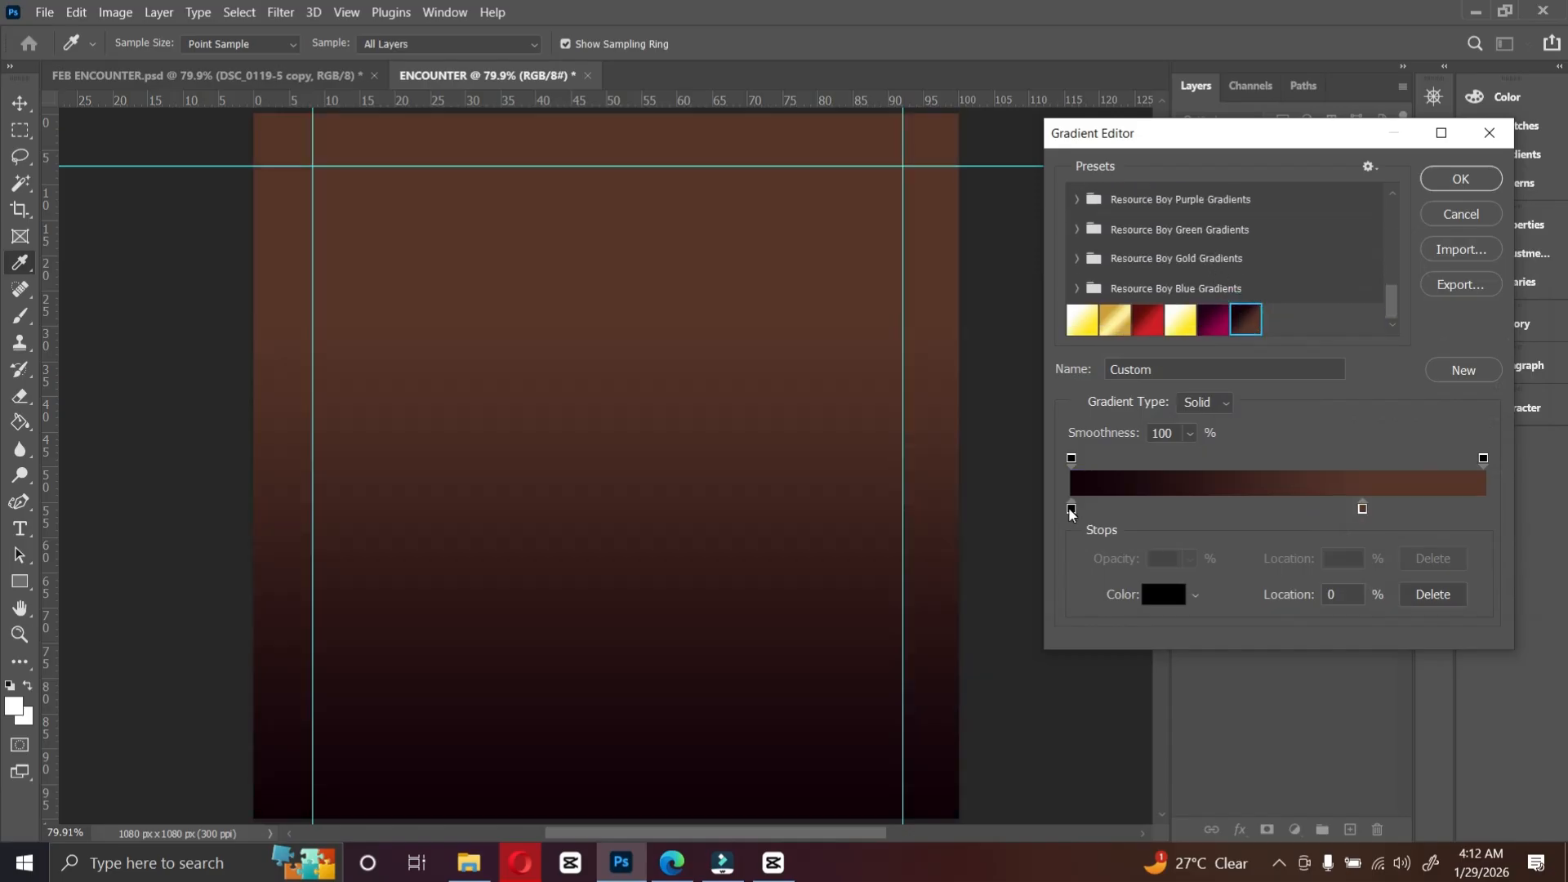
{"action": "left_click", "coordinate": [1071, 508]}
{"action": "left_click", "coordinate": [1164, 594]}
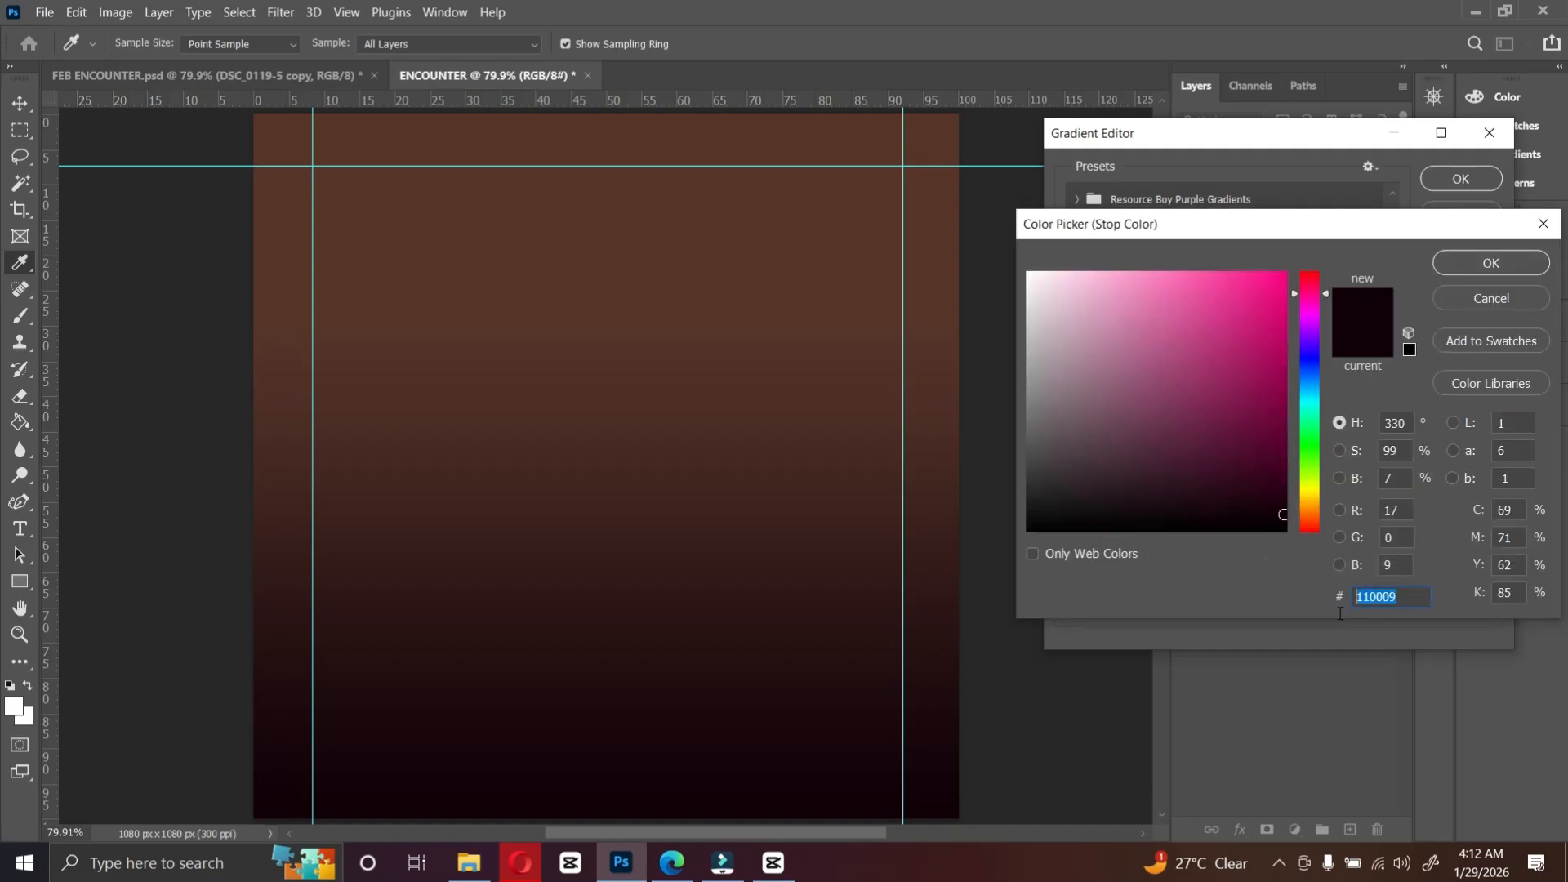
{"action": "left_click", "coordinate": [1370, 597]}
{"action": "left_click", "coordinate": [1468, 268]}
{"action": "left_click", "coordinate": [1362, 508]}
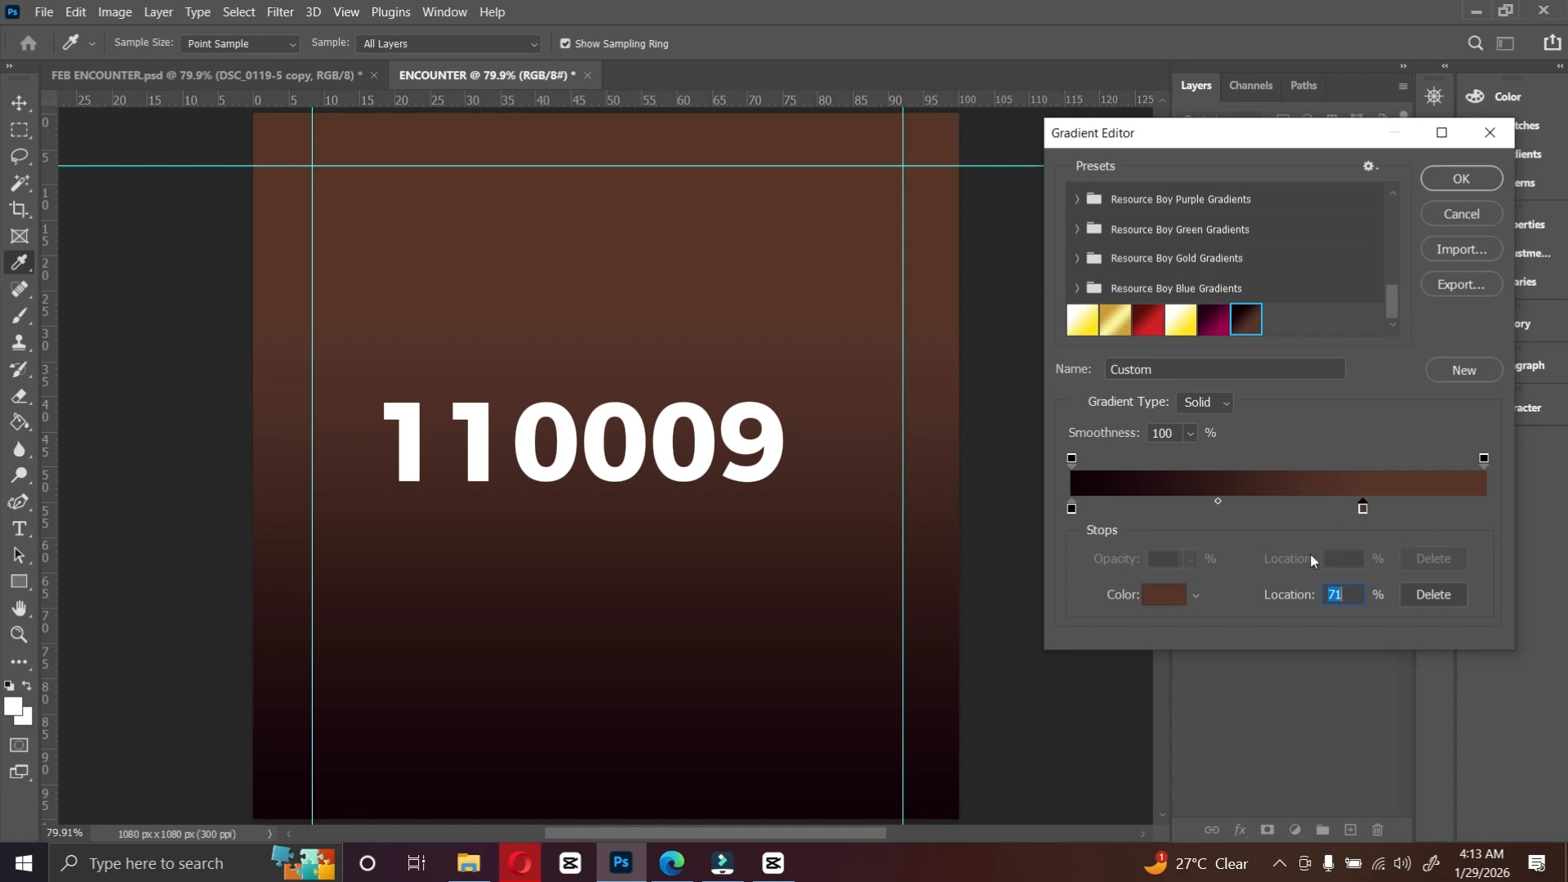
{"action": "left_click", "coordinate": [1164, 595]}
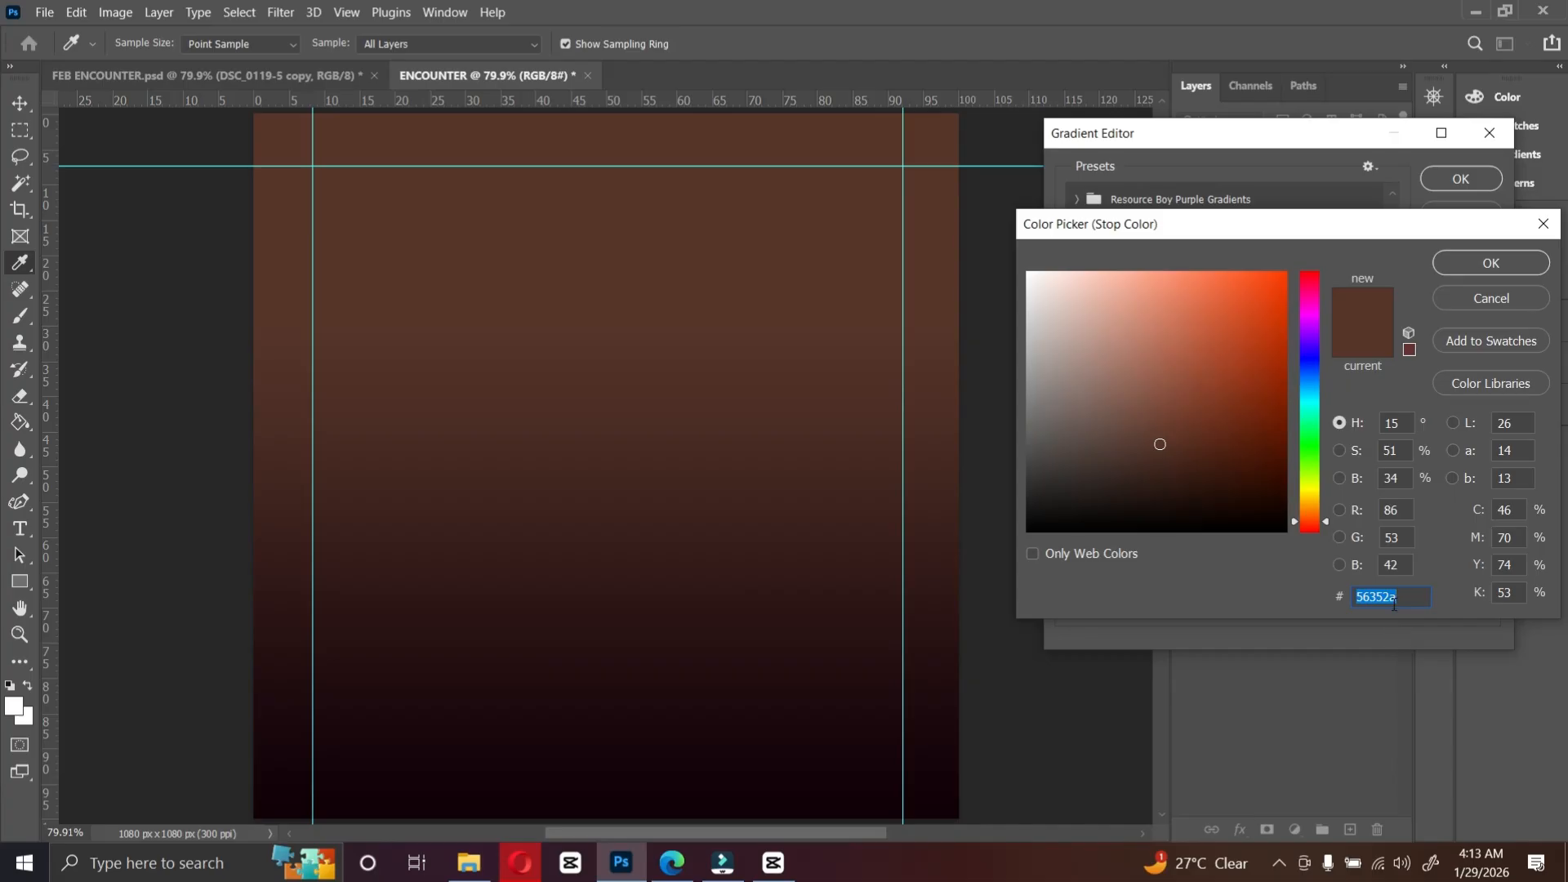
{"action": "left_click", "coordinate": [1503, 263]}
Step: Apply the brown gradient and confirm the linear Gradient Fill at 90° angle
{"action": "left_click", "coordinate": [1461, 179]}
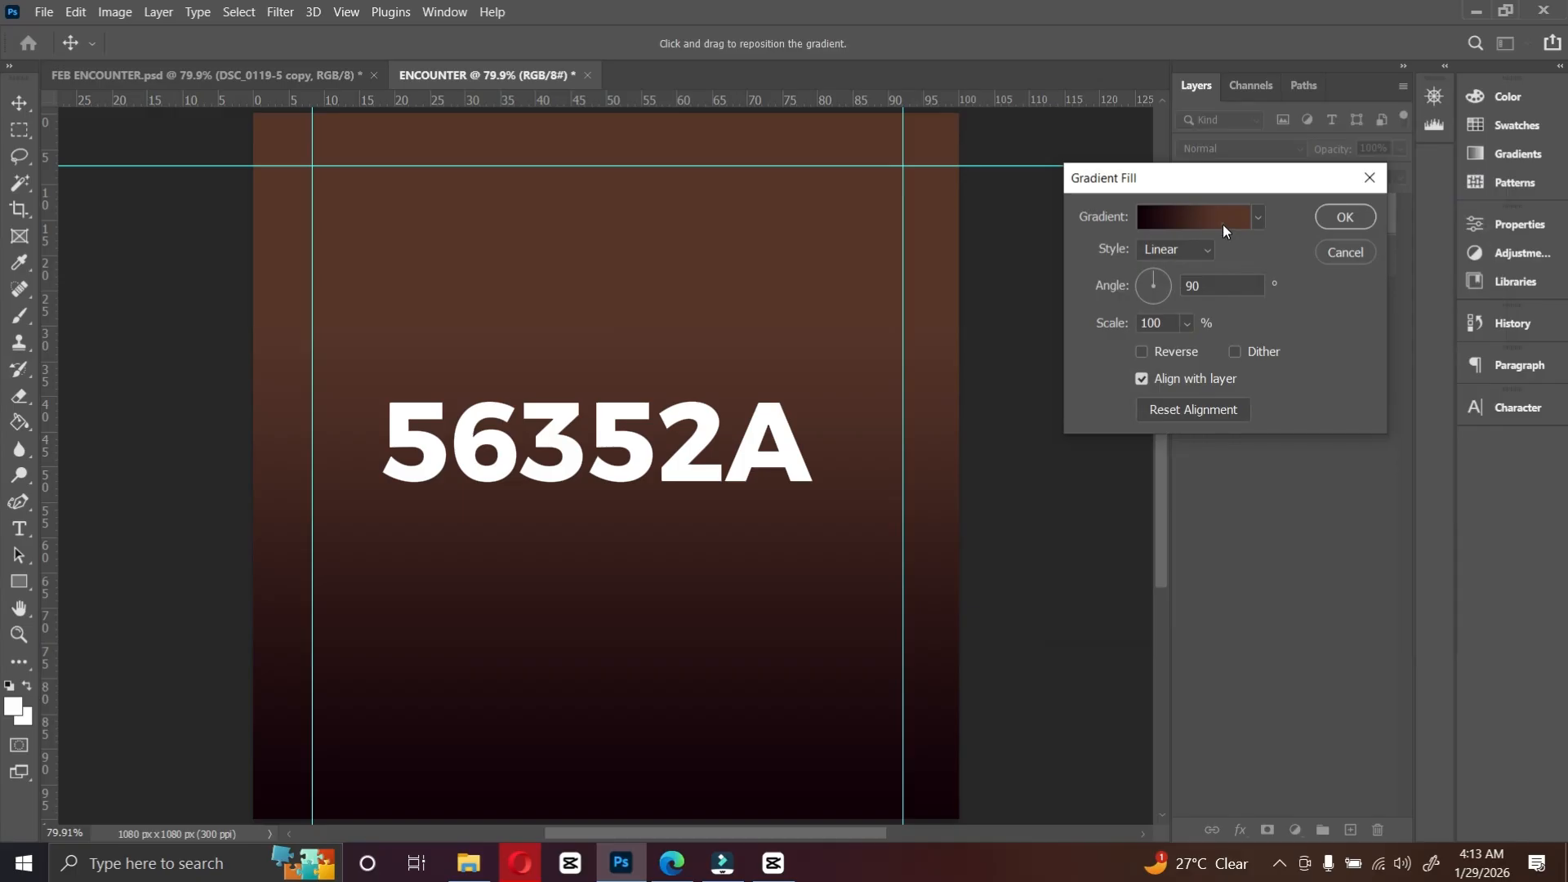
{"action": "left_click", "coordinate": [1223, 224]}
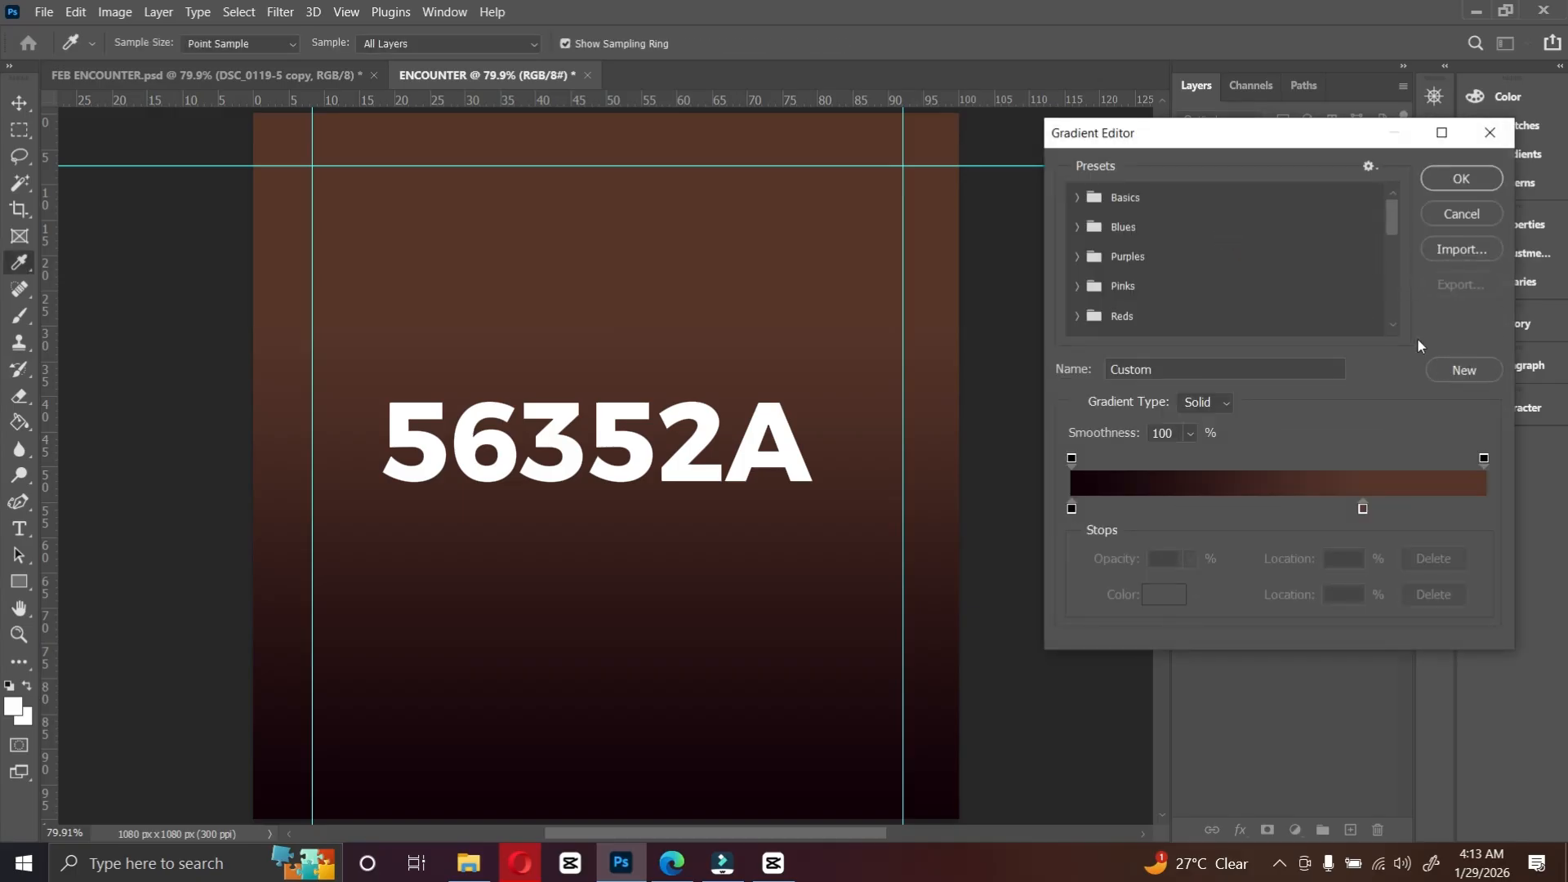
{"action": "scroll", "coordinate": [1332, 306], "scroll_direction": "down", "scroll_amount": 3}
{"action": "scroll", "coordinate": [742, 375], "scroll_direction": "up", "scroll_amount": 2}
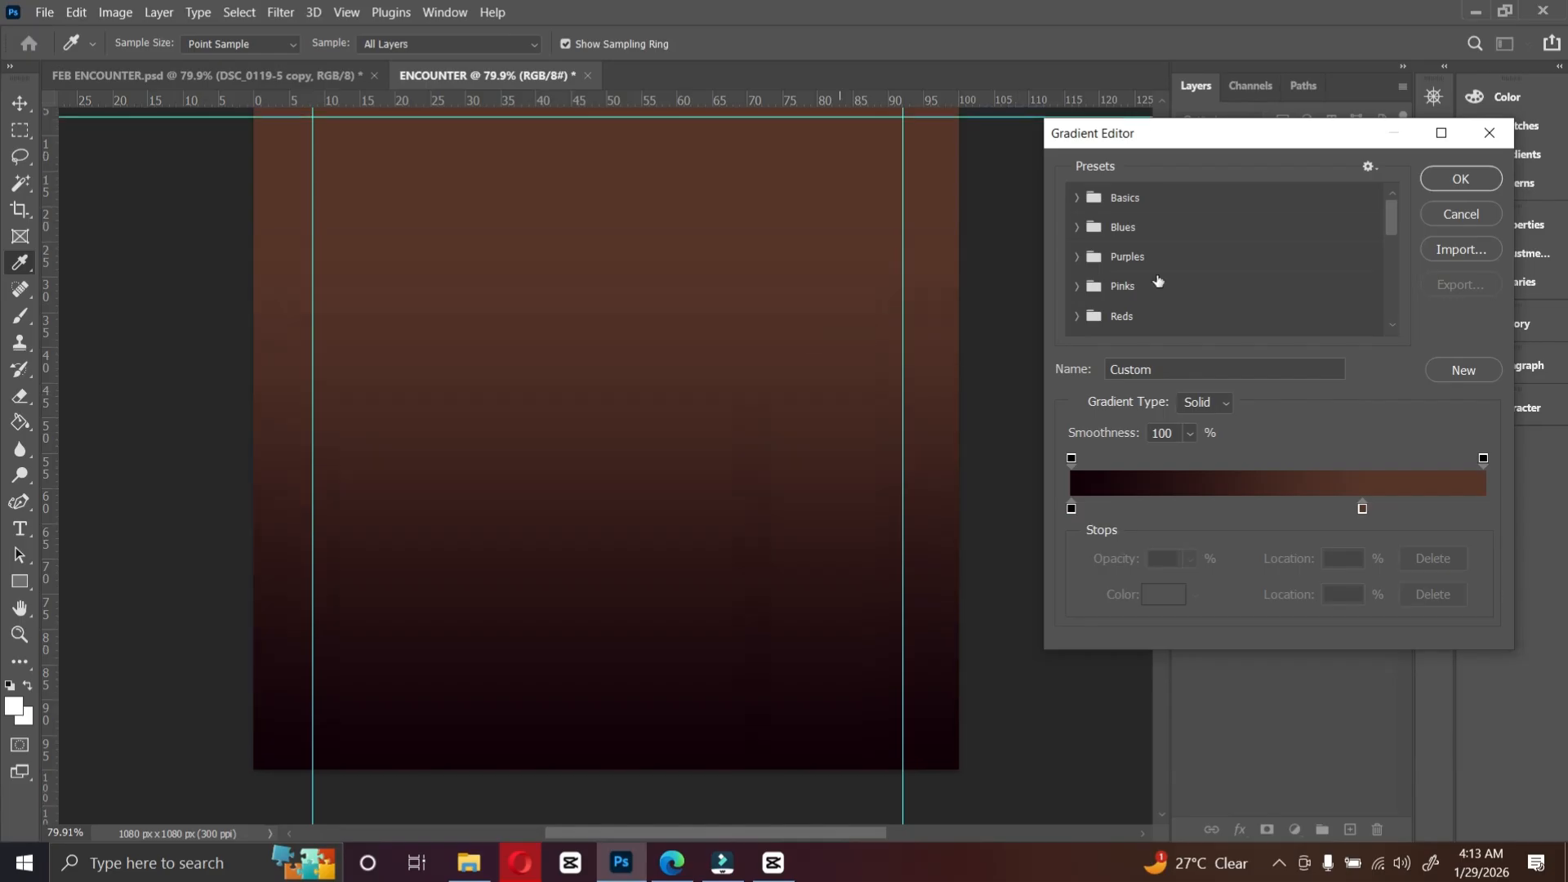
{"action": "scroll", "coordinate": [1335, 281], "scroll_direction": "down", "scroll_amount": 2}
{"action": "scroll", "coordinate": [1334, 281], "scroll_direction": "down", "scroll_amount": 6}
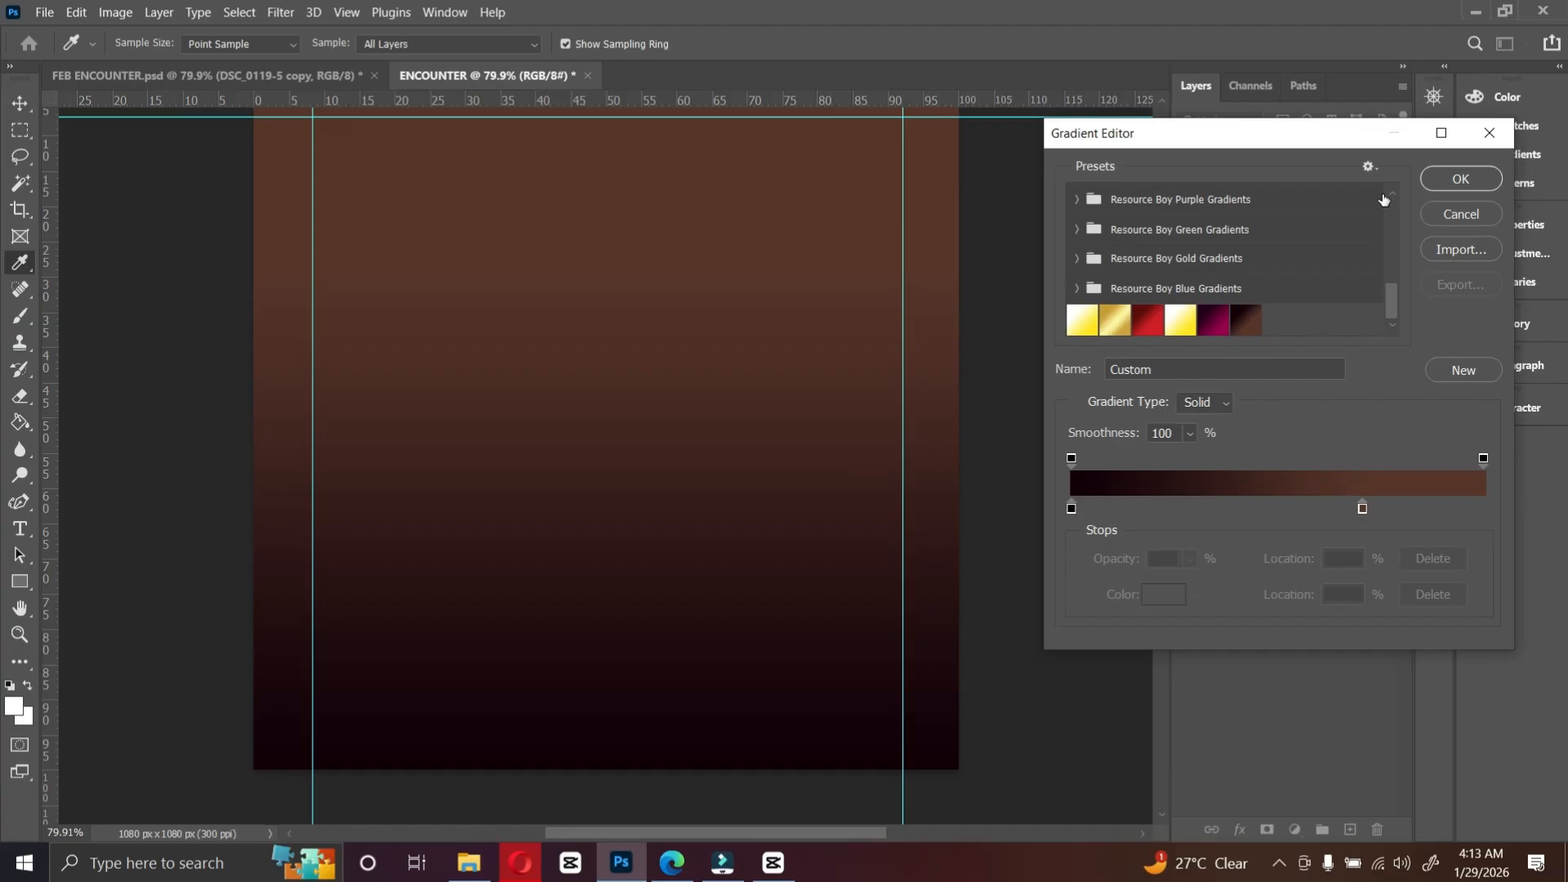
{"action": "left_click", "coordinate": [1461, 179]}
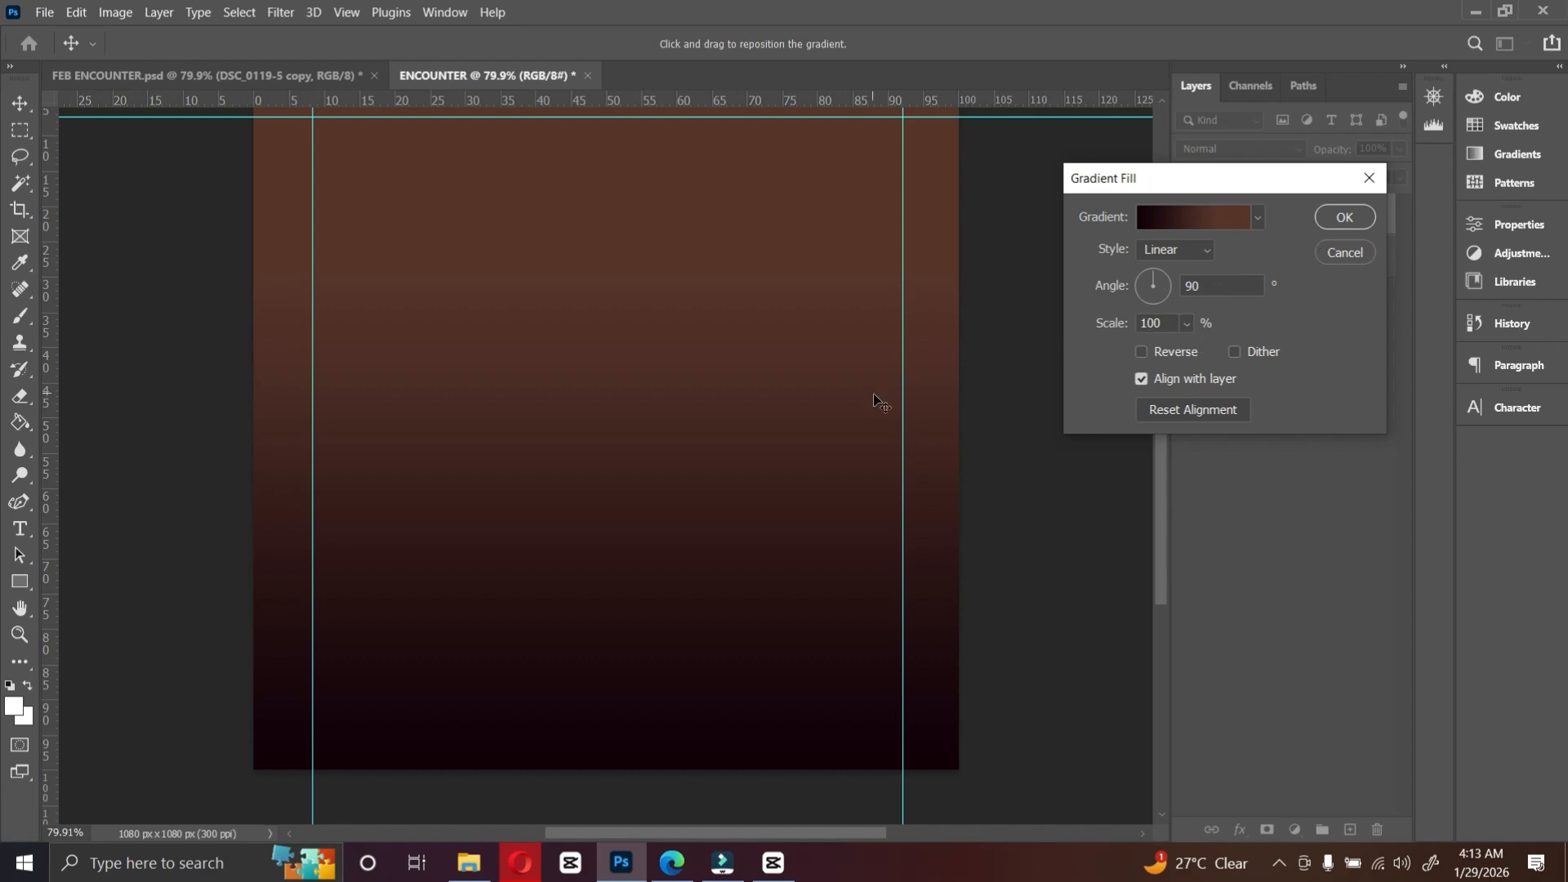
{"action": "scroll", "coordinate": [882, 400], "scroll_direction": "up", "scroll_amount": 3}
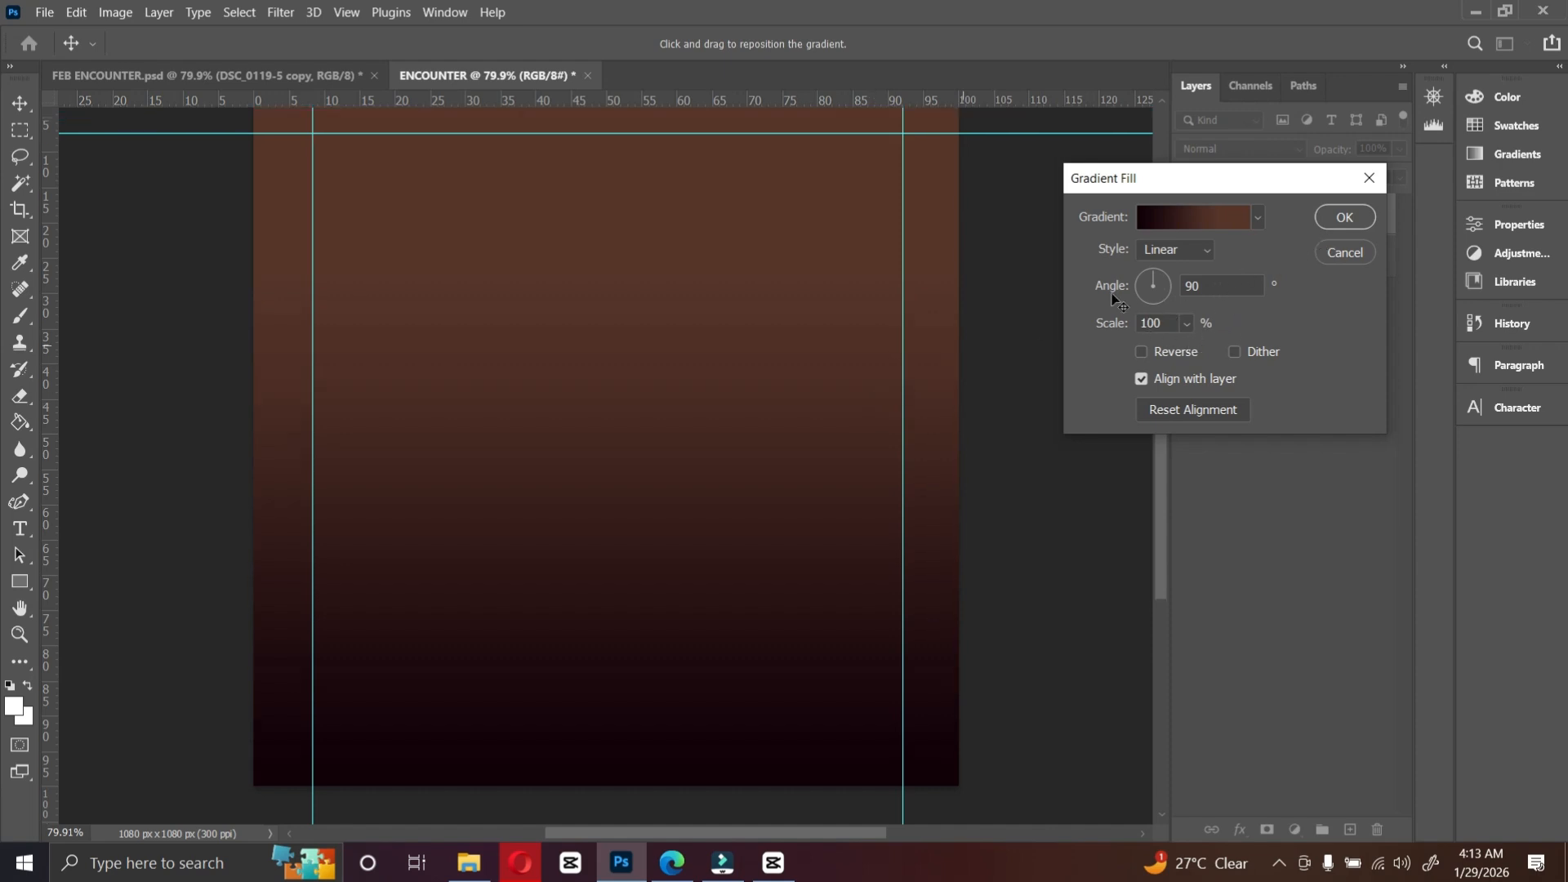
{"action": "left_click", "coordinate": [1343, 218]}
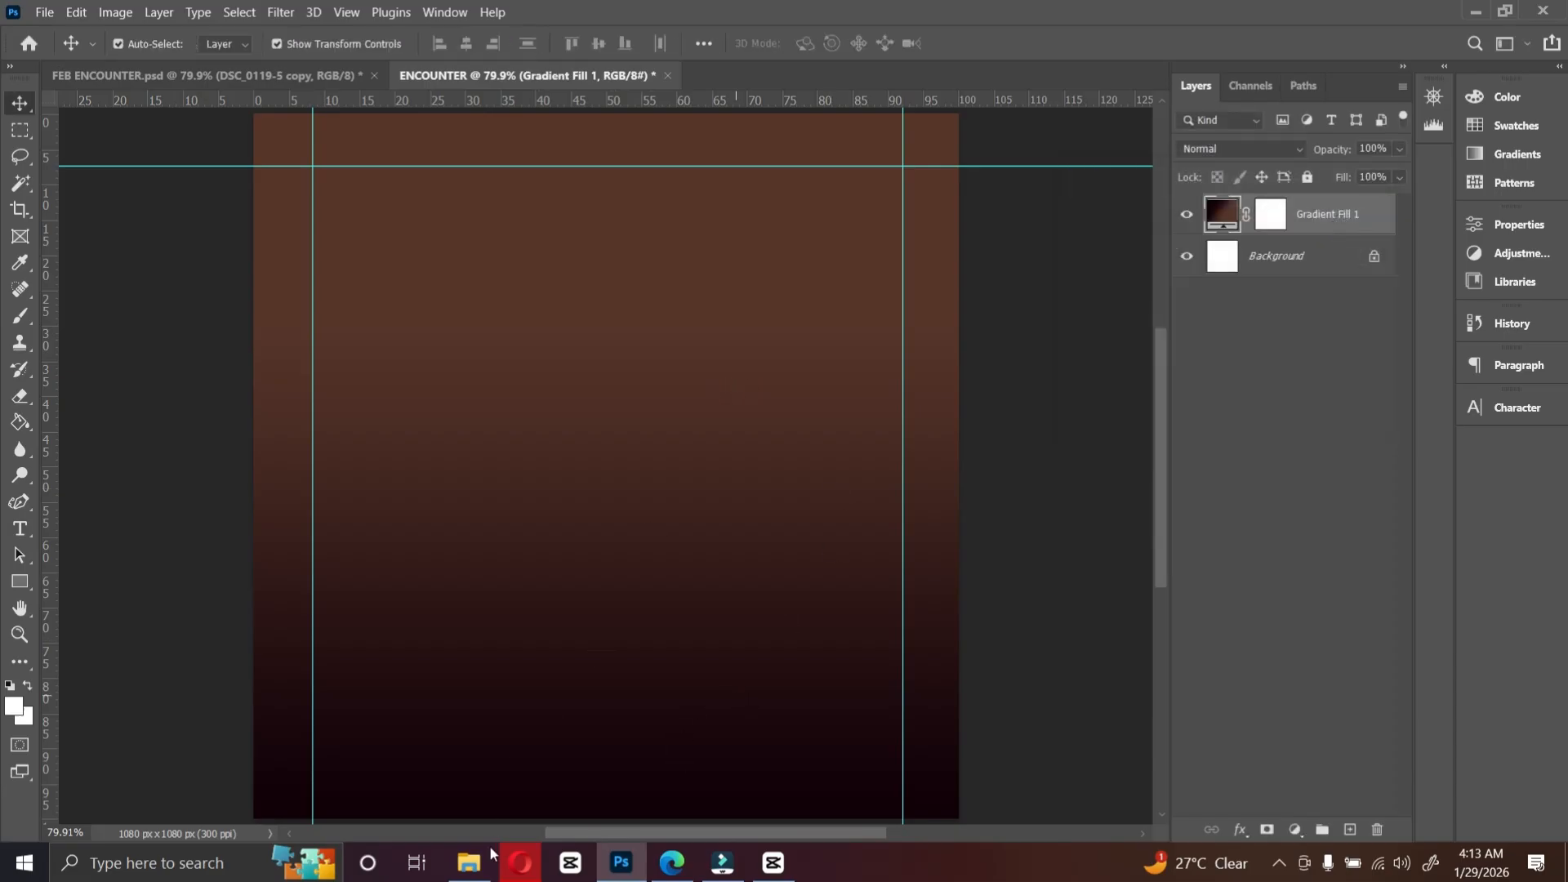
Step: Place the praying-man and kneeling-man-in-light images from the backgrounds folder into the ENCOUNTER document
{"action": "left_click", "coordinate": [470, 863]}
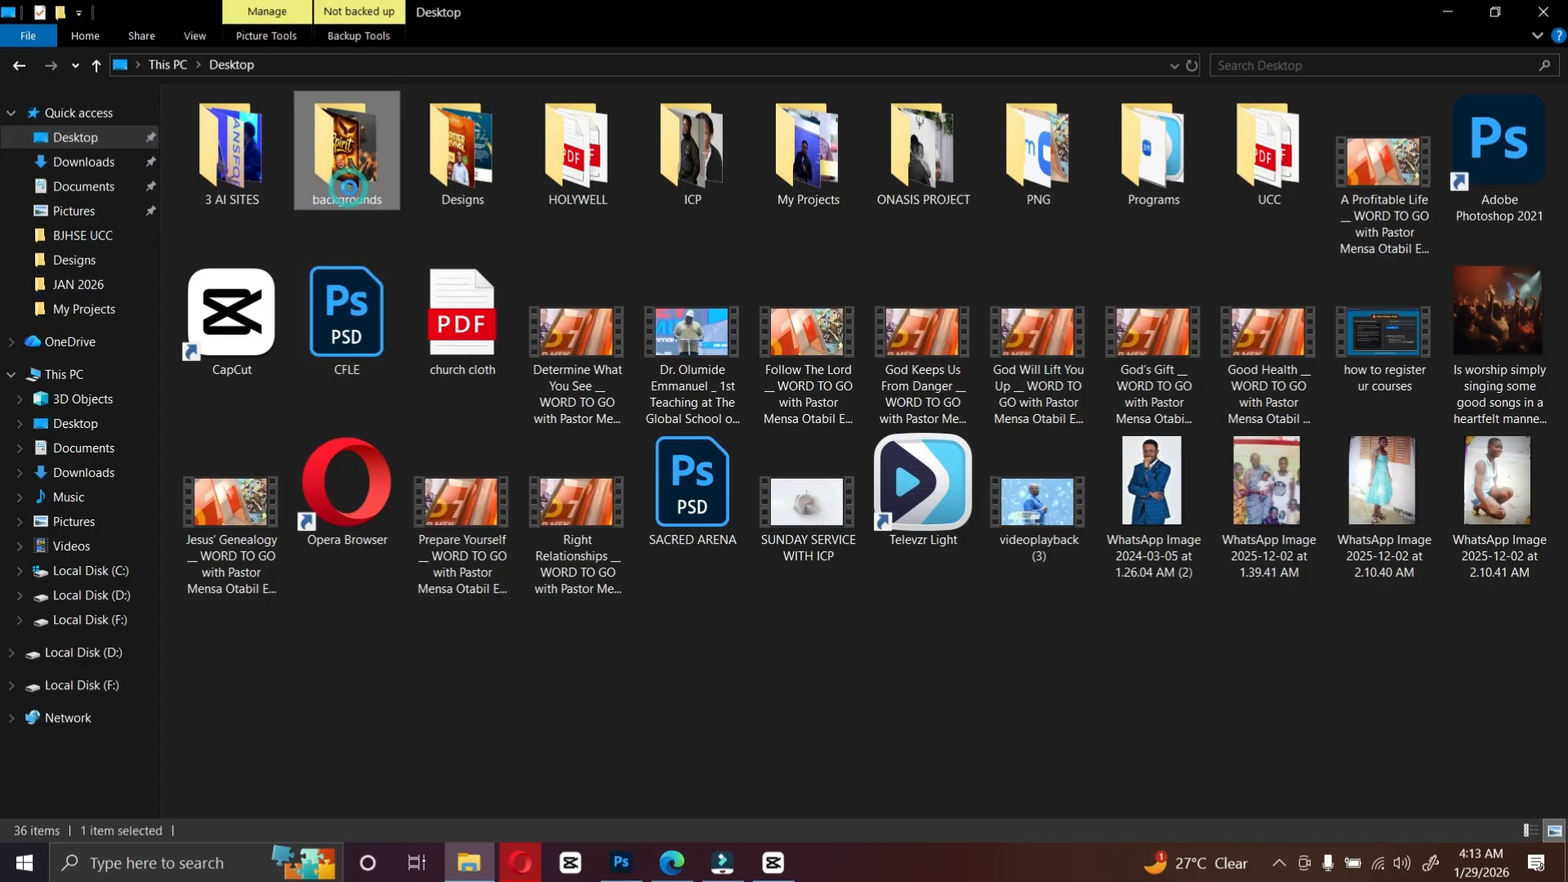
{"action": "double_click", "coordinate": [349, 188]}
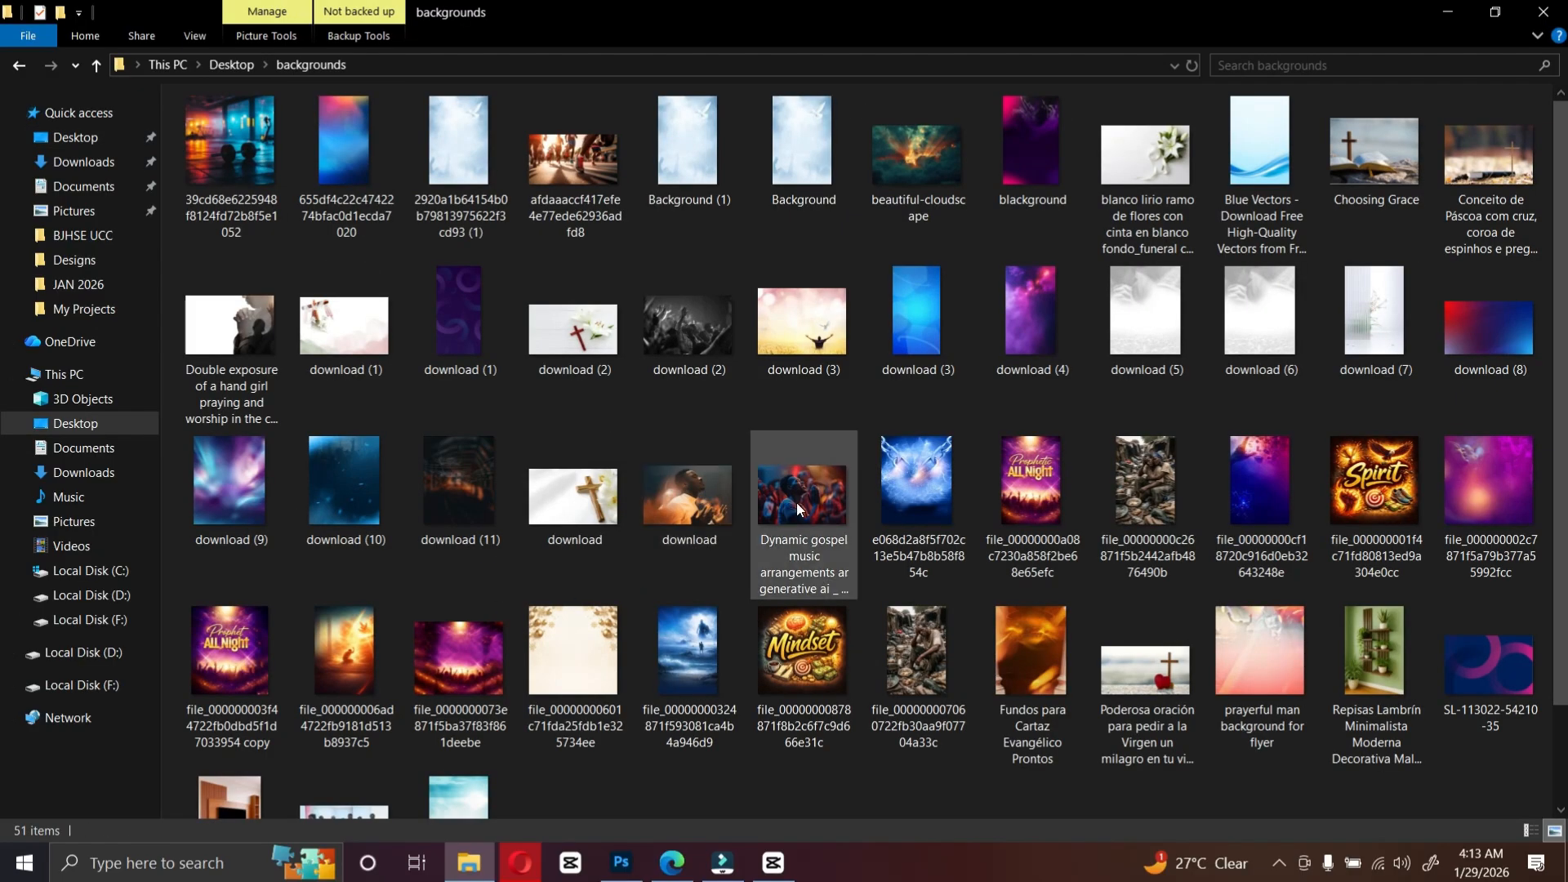
{"action": "left_click", "coordinate": [797, 502]}
{"action": "left_click", "coordinate": [361, 635], "text": "ctrl"}
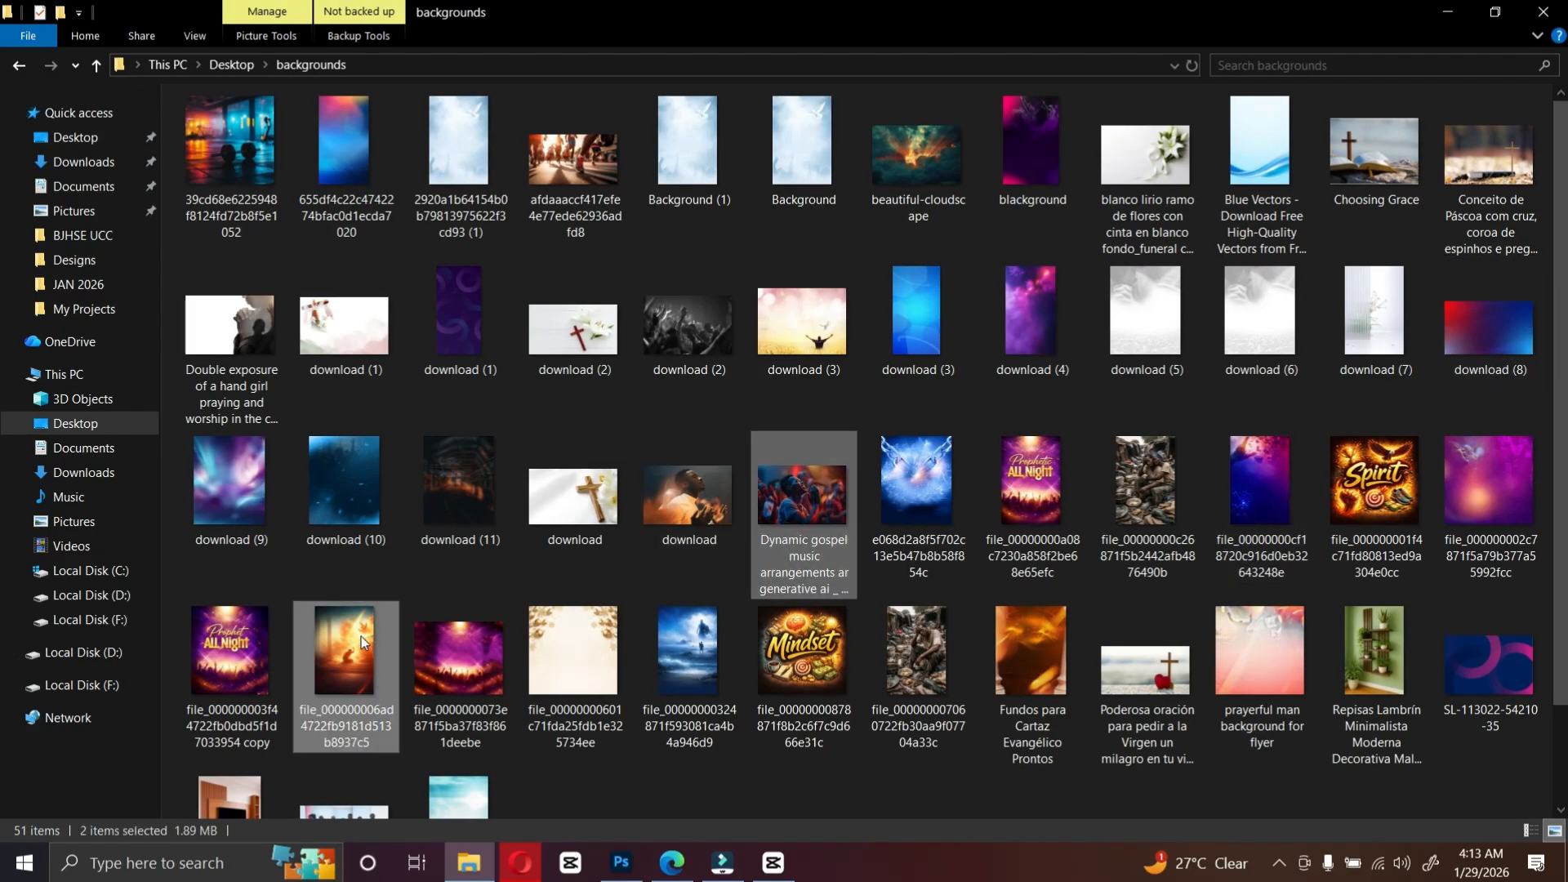
{"action": "left_click_drag", "start_coordinate": [361, 635], "coordinate": [665, 420]}
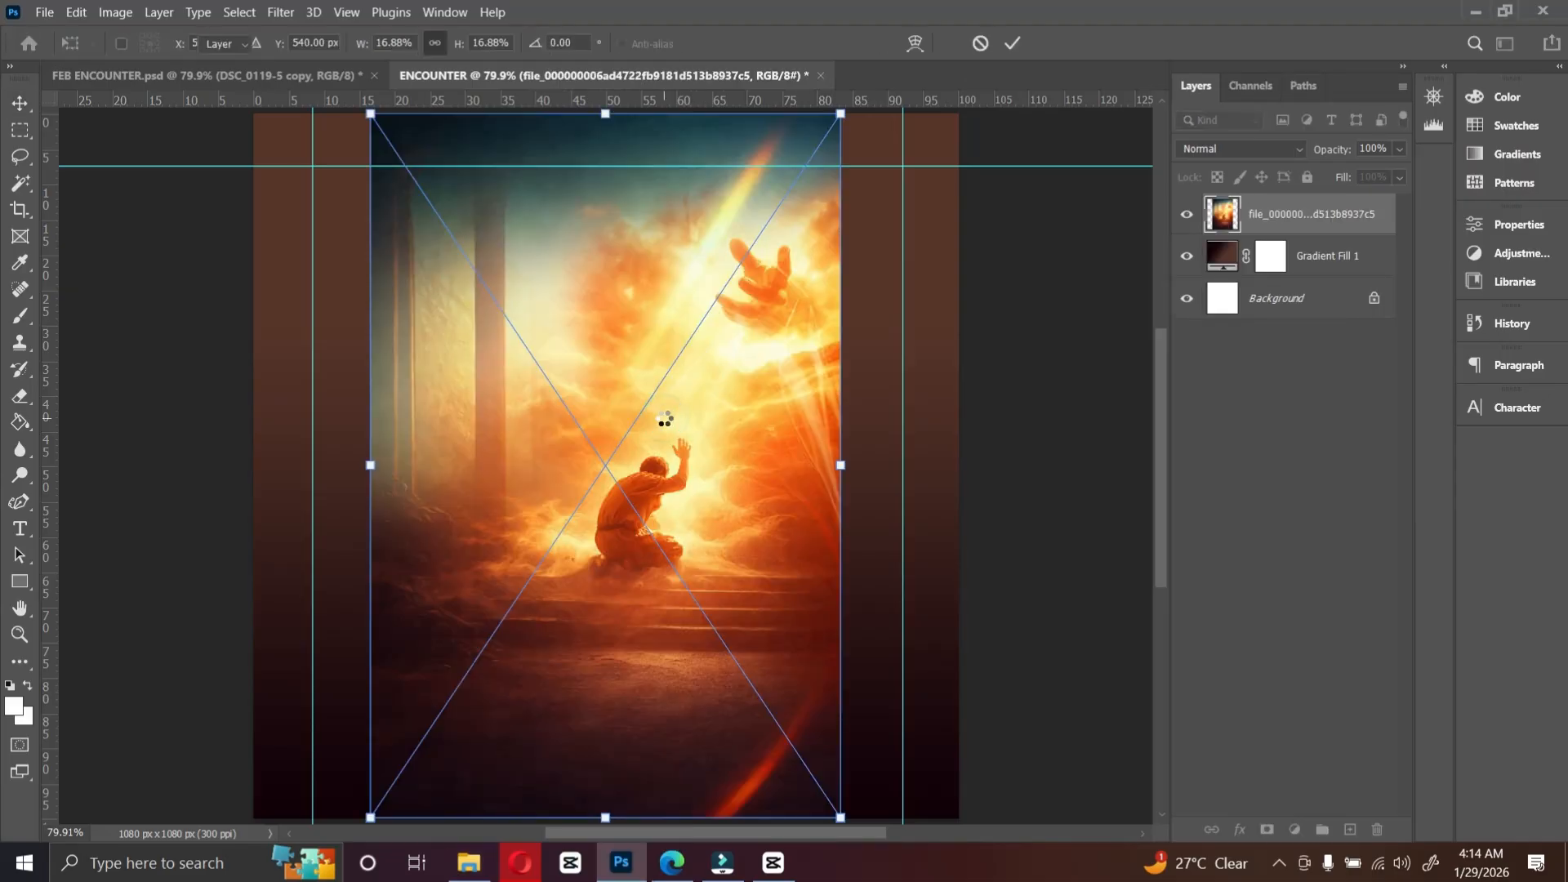
{"action": "key", "text": "Return"}
{"action": "key", "text": "Return"}
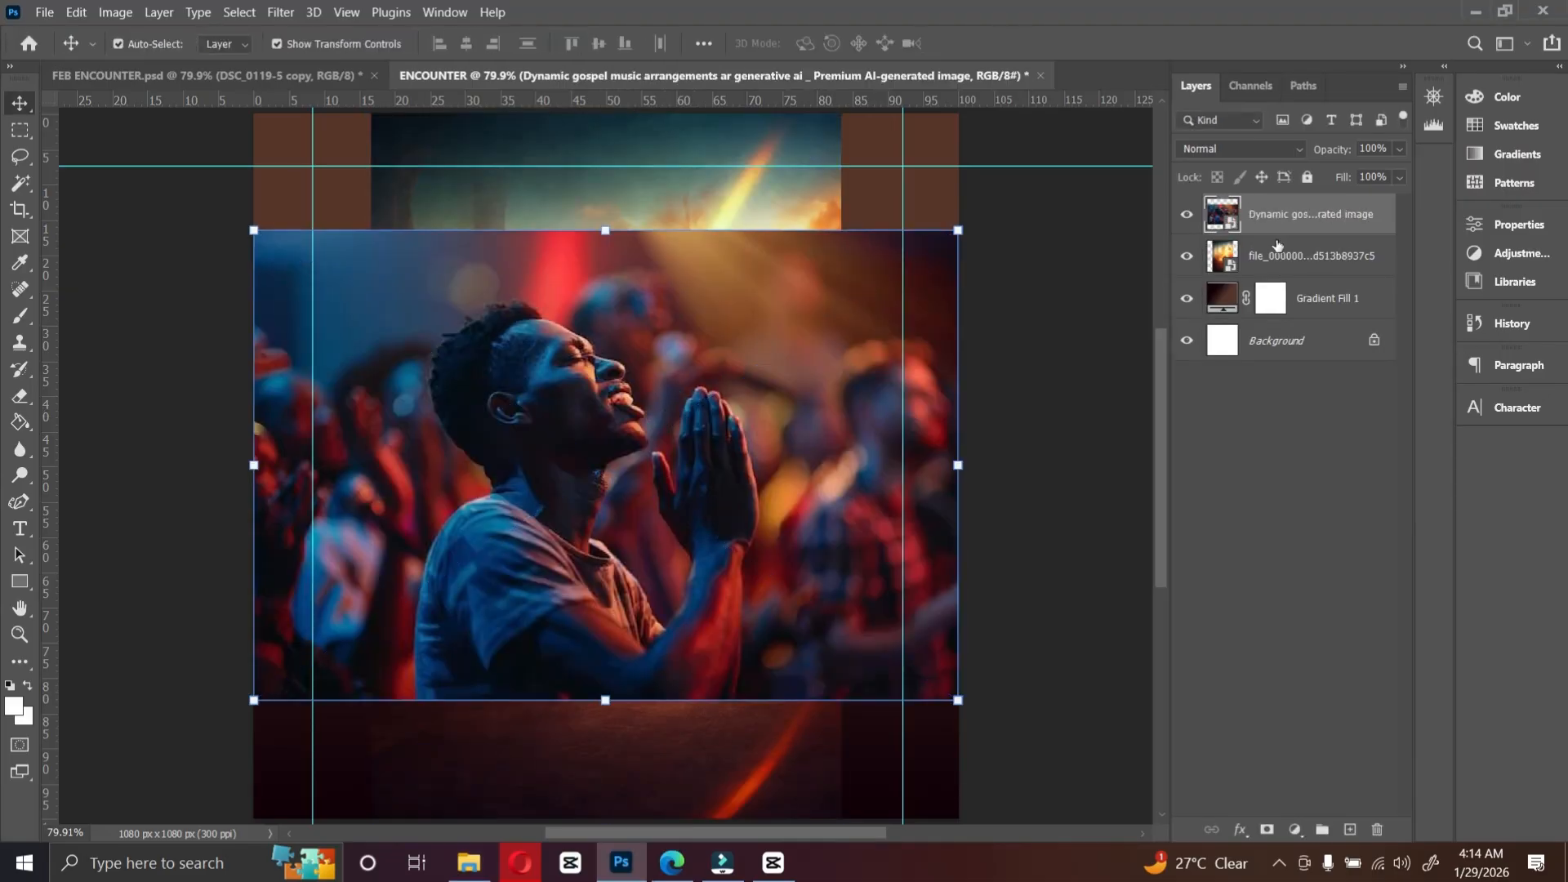
Step: Hide the praying-man layer, then move and enlarge the kneeling-man image toward the right side of the canvas
{"action": "left_click", "coordinate": [1187, 216]}
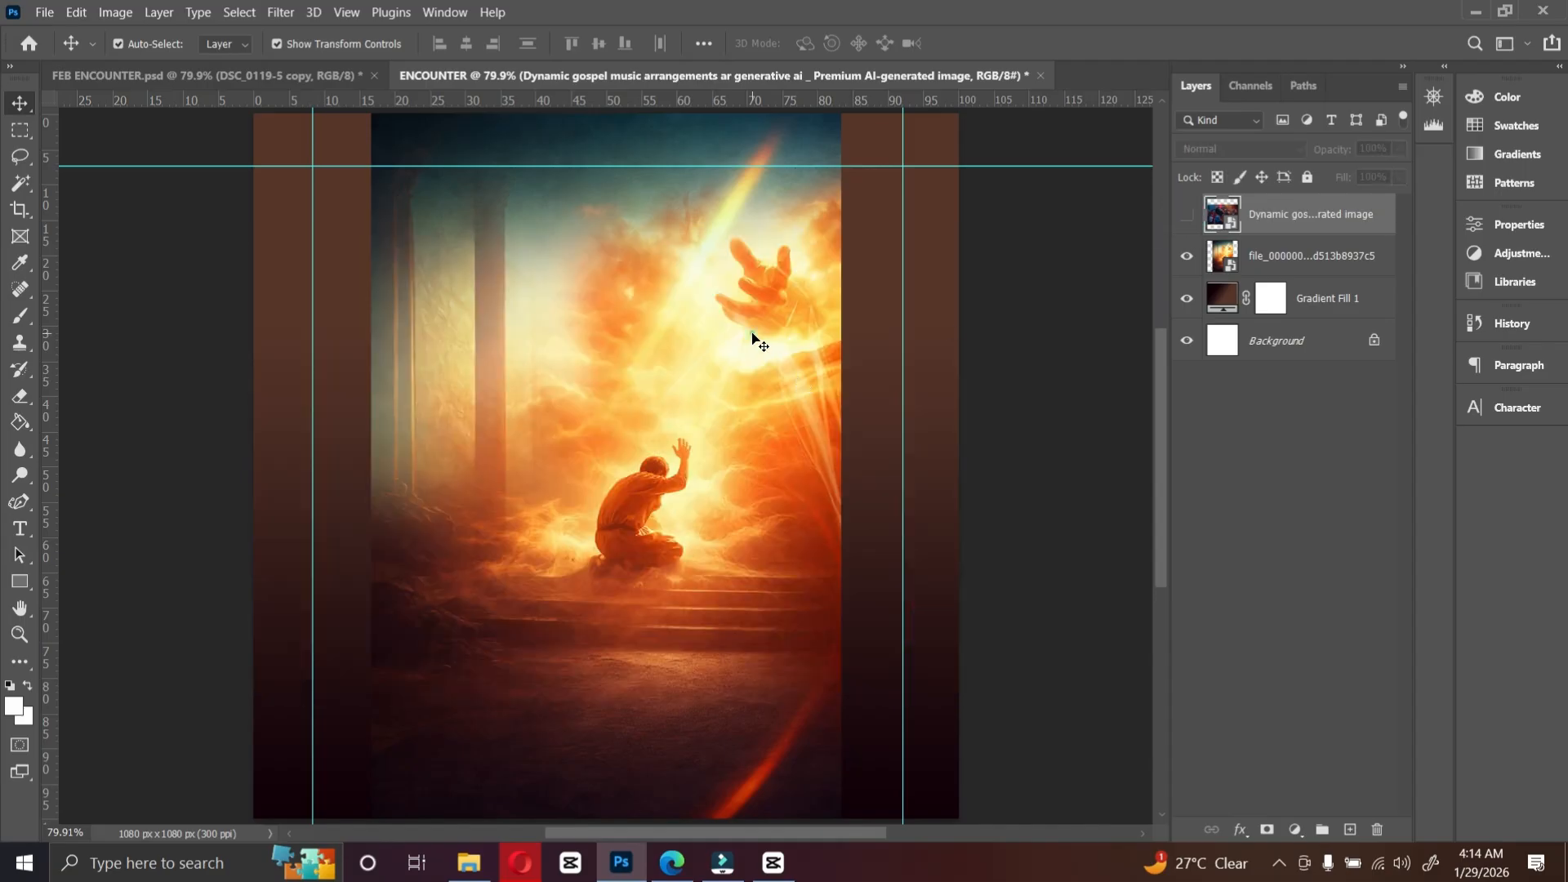
{"action": "left_click_drag", "start_coordinate": [756, 340], "coordinate": [942, 104]}
{"action": "key", "text": "ctrl+t"}
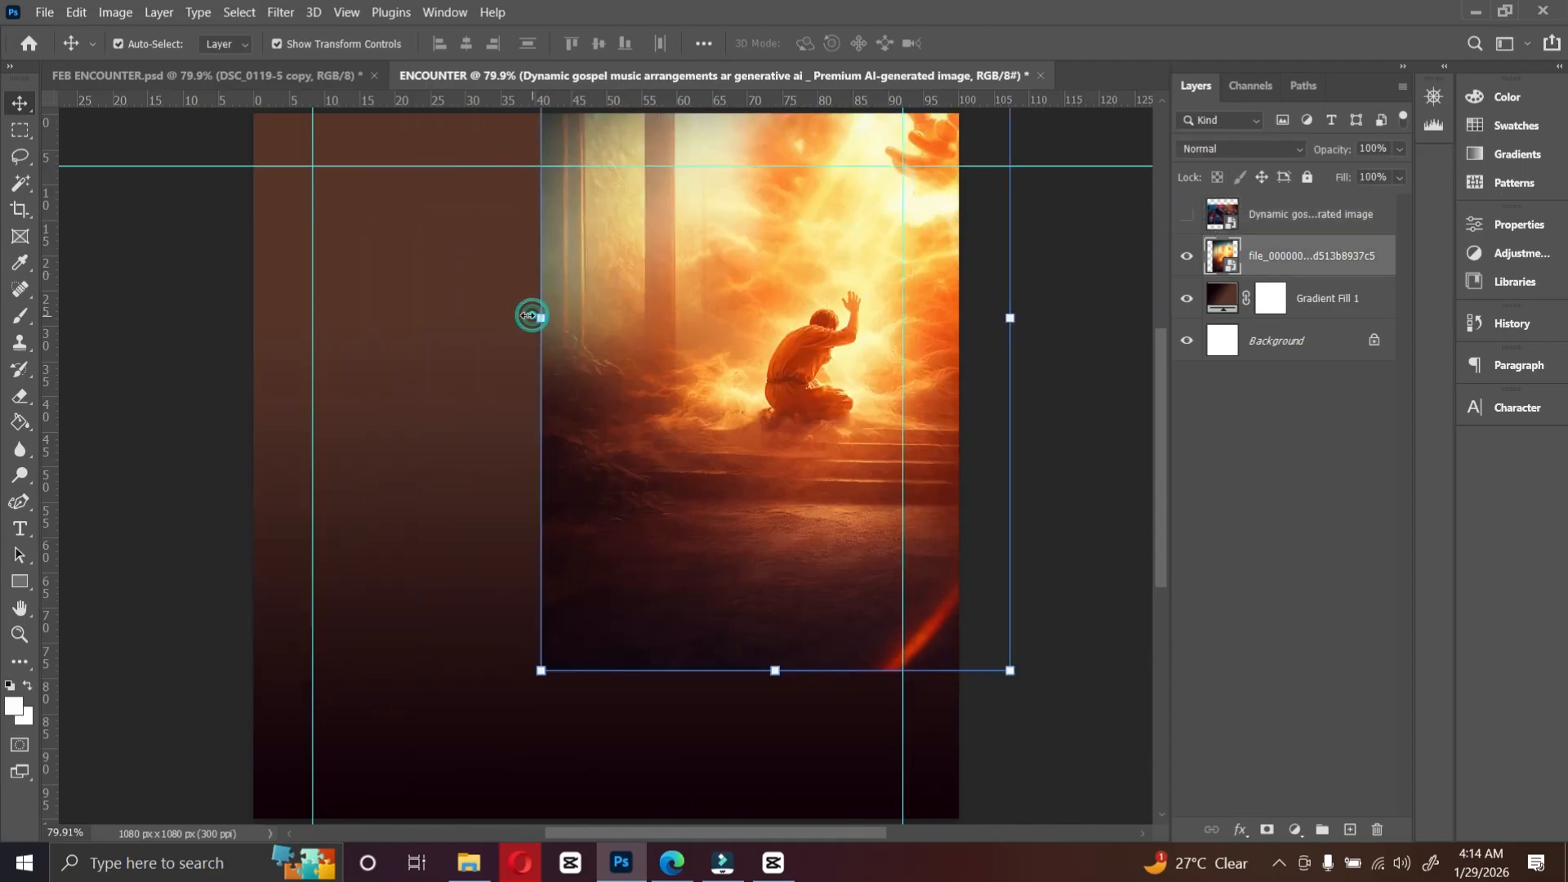
{"action": "left_click_drag", "start_coordinate": [541, 318], "coordinate": [421, 317]}
{"action": "left_click_drag", "start_coordinate": [779, 370], "coordinate": [834, 309]}
{"action": "key", "text": "Return"}
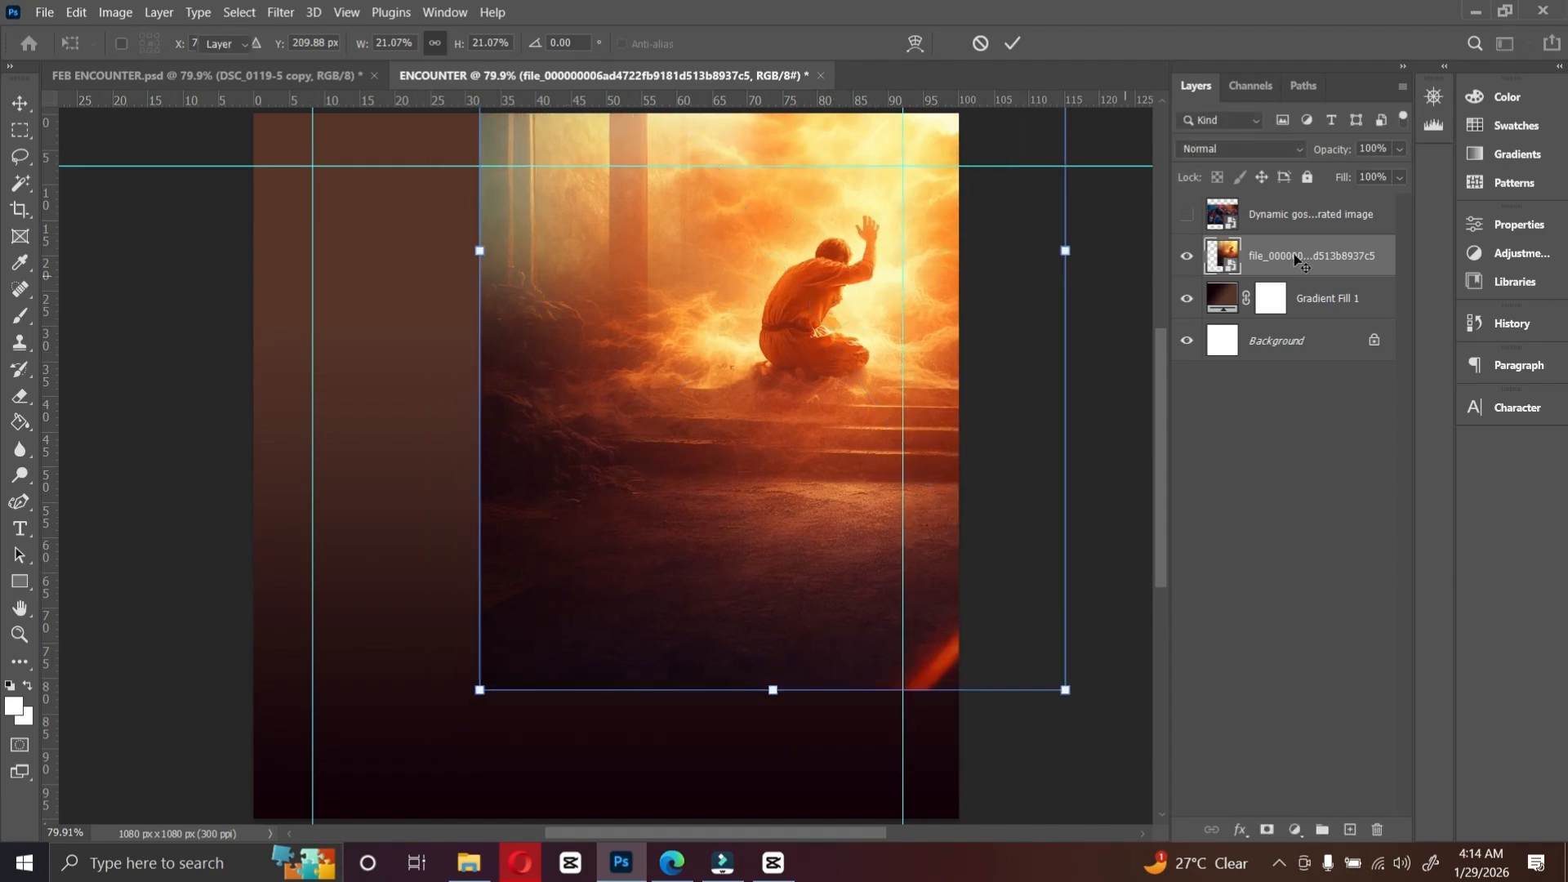
Step: Erase the kneeling-man image's left and lower edges with a large 1000 px Eraser so it blends into the gradient
{"action": "right_click", "coordinate": [1294, 258]}
{"action": "left_click", "coordinate": [1134, 378]}
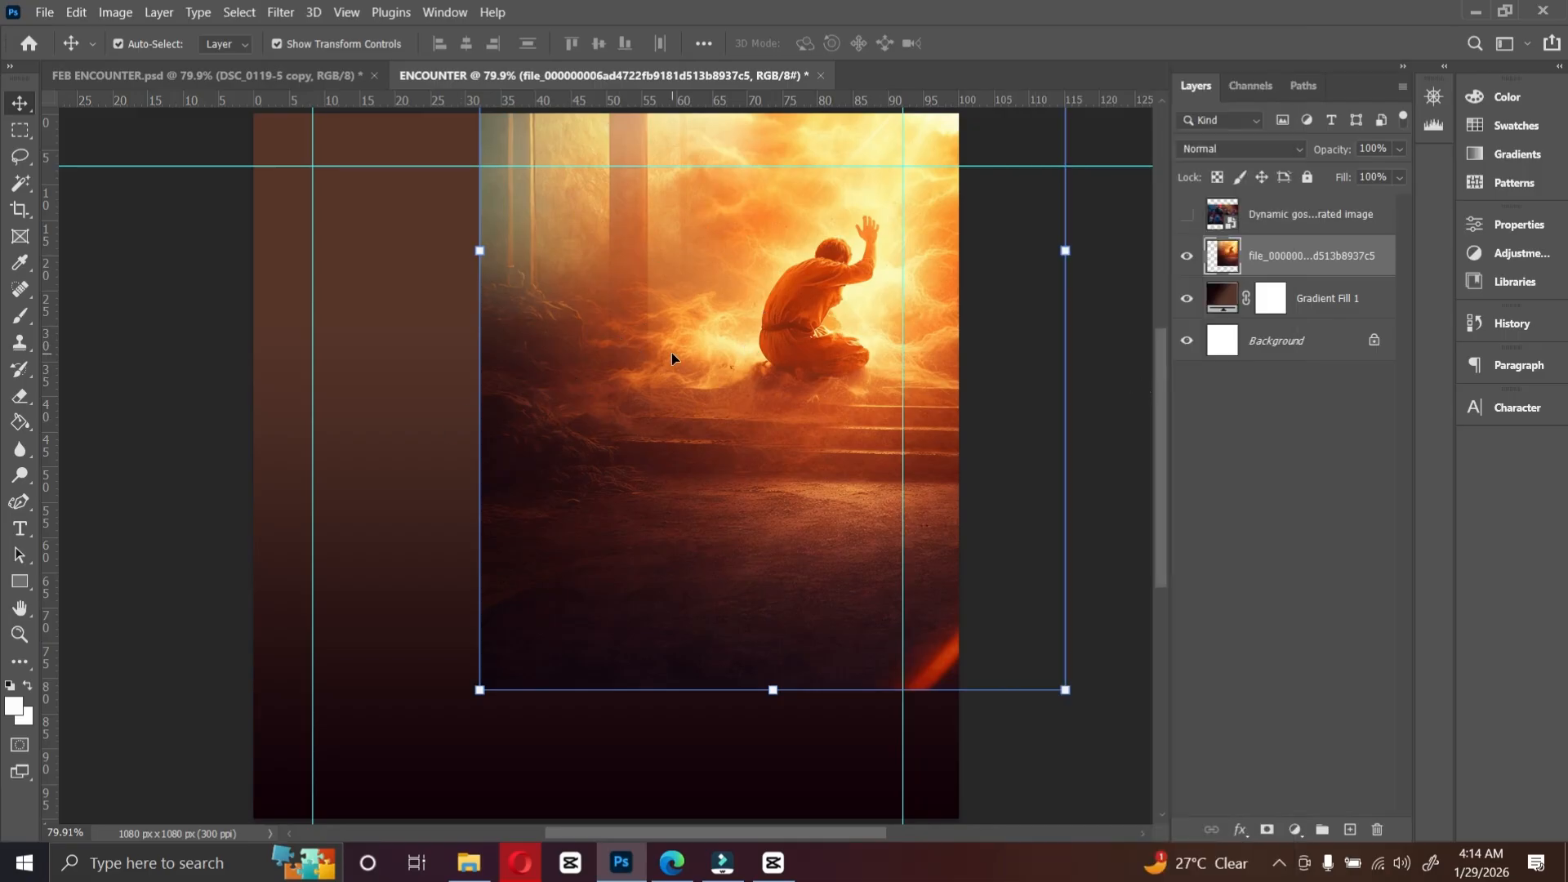
{"action": "left_click", "coordinate": [20, 396]}
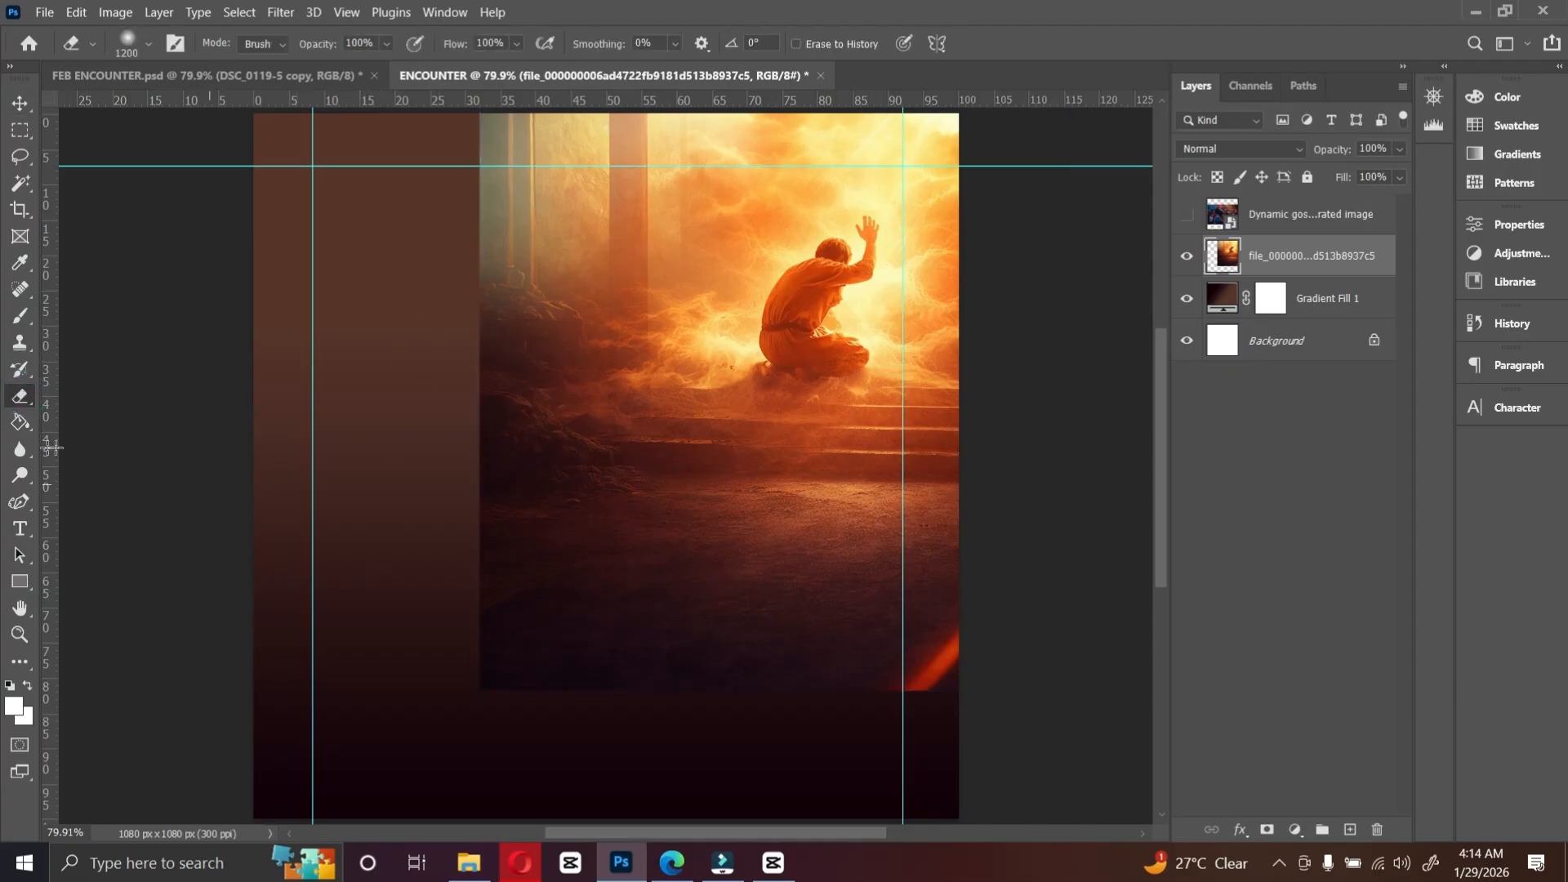
{"action": "right_click", "coordinate": [20, 396]}
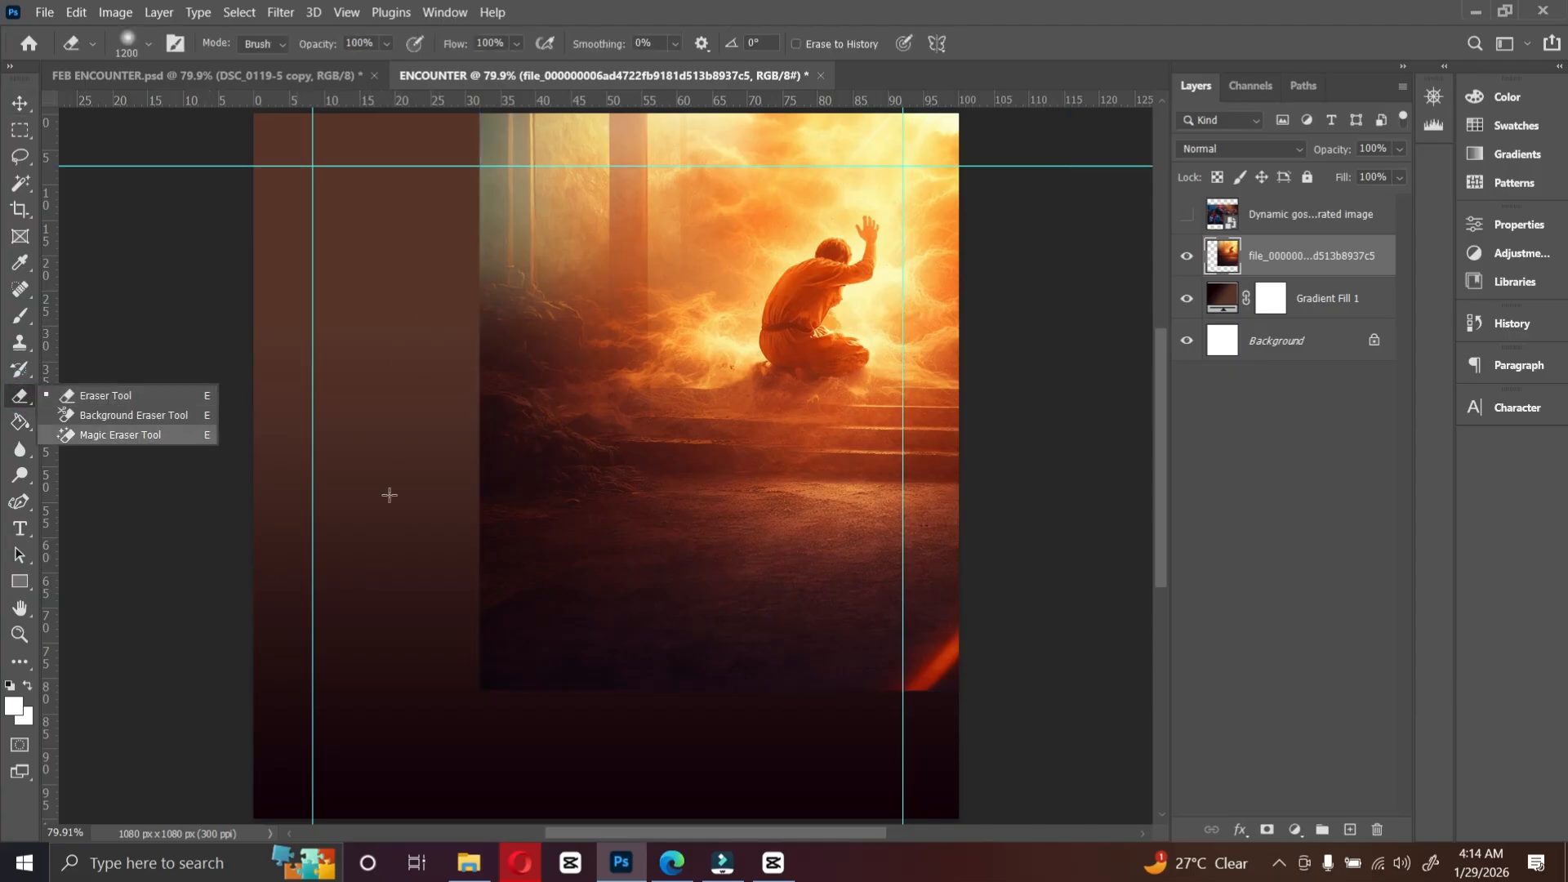
{"action": "left_click", "coordinate": [122, 397]}
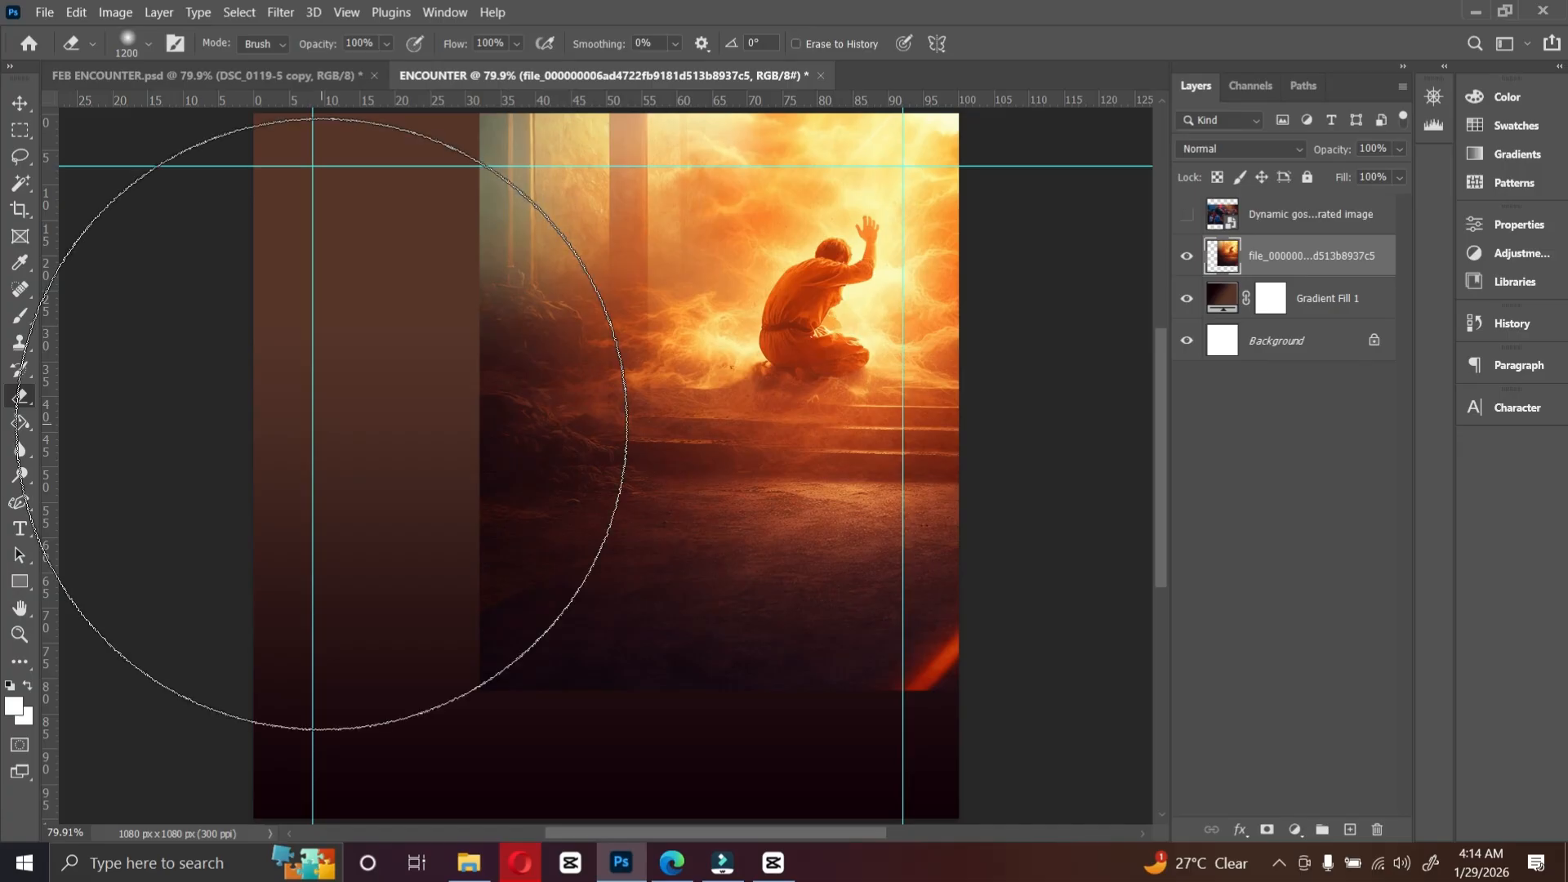
{"action": "key", "text": "bracketleft"}
{"action": "key", "text": "bracketleft"}
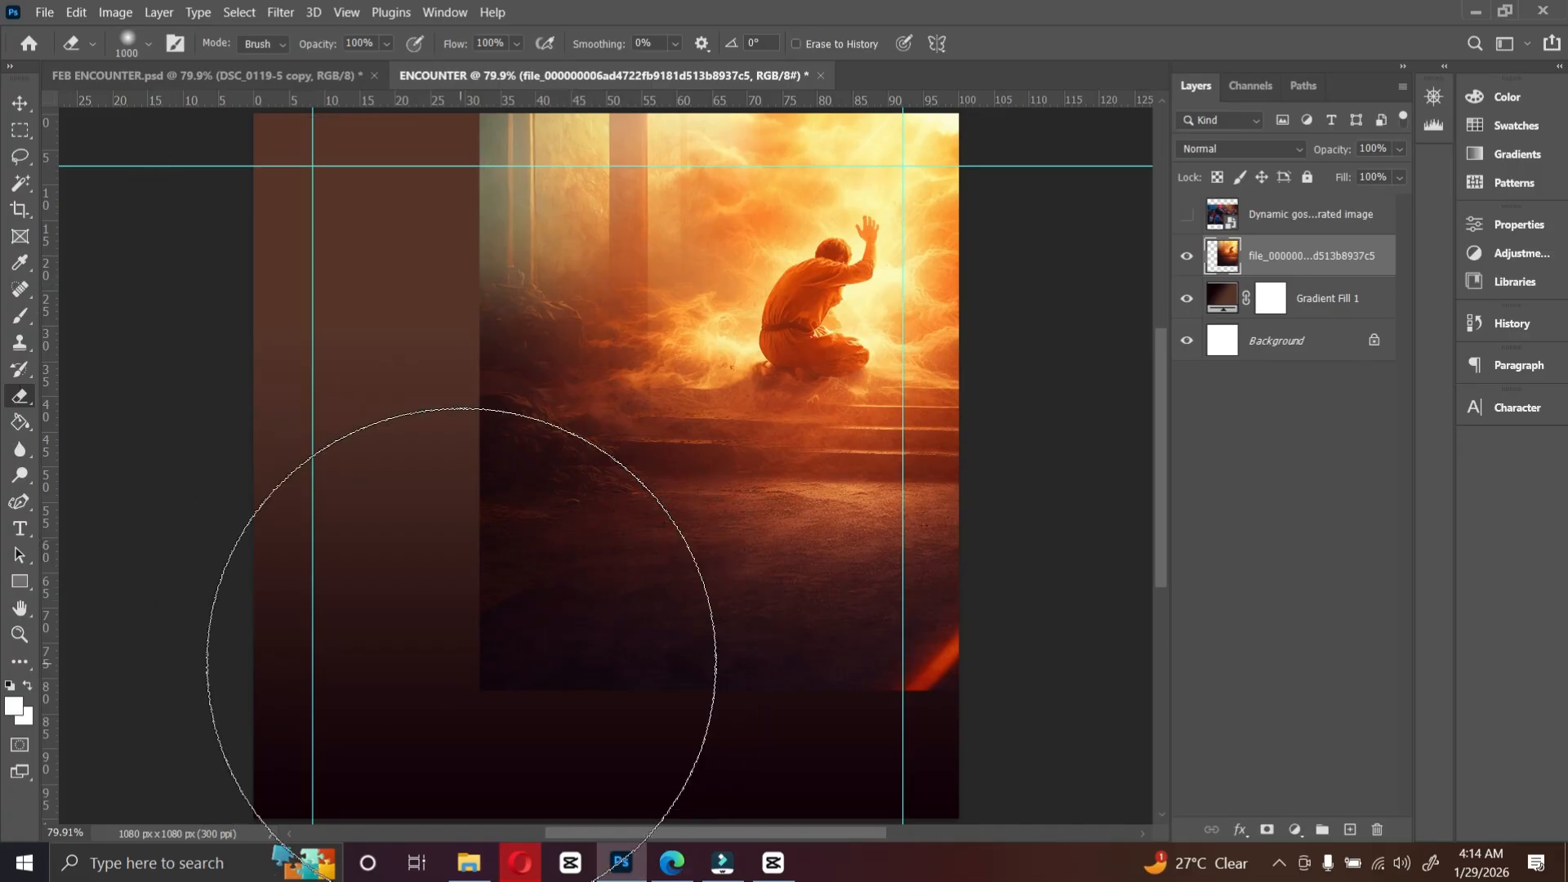
{"action": "mouse_move", "coordinate": [488, 666]}
{"action": "left_mouse_down"}
{"action": "mouse_move", "coordinate": [598, 727]}
{"action": "mouse_move", "coordinate": [1048, 747]}
{"action": "mouse_move", "coordinate": [700, 726]}
{"action": "left_mouse_up"}
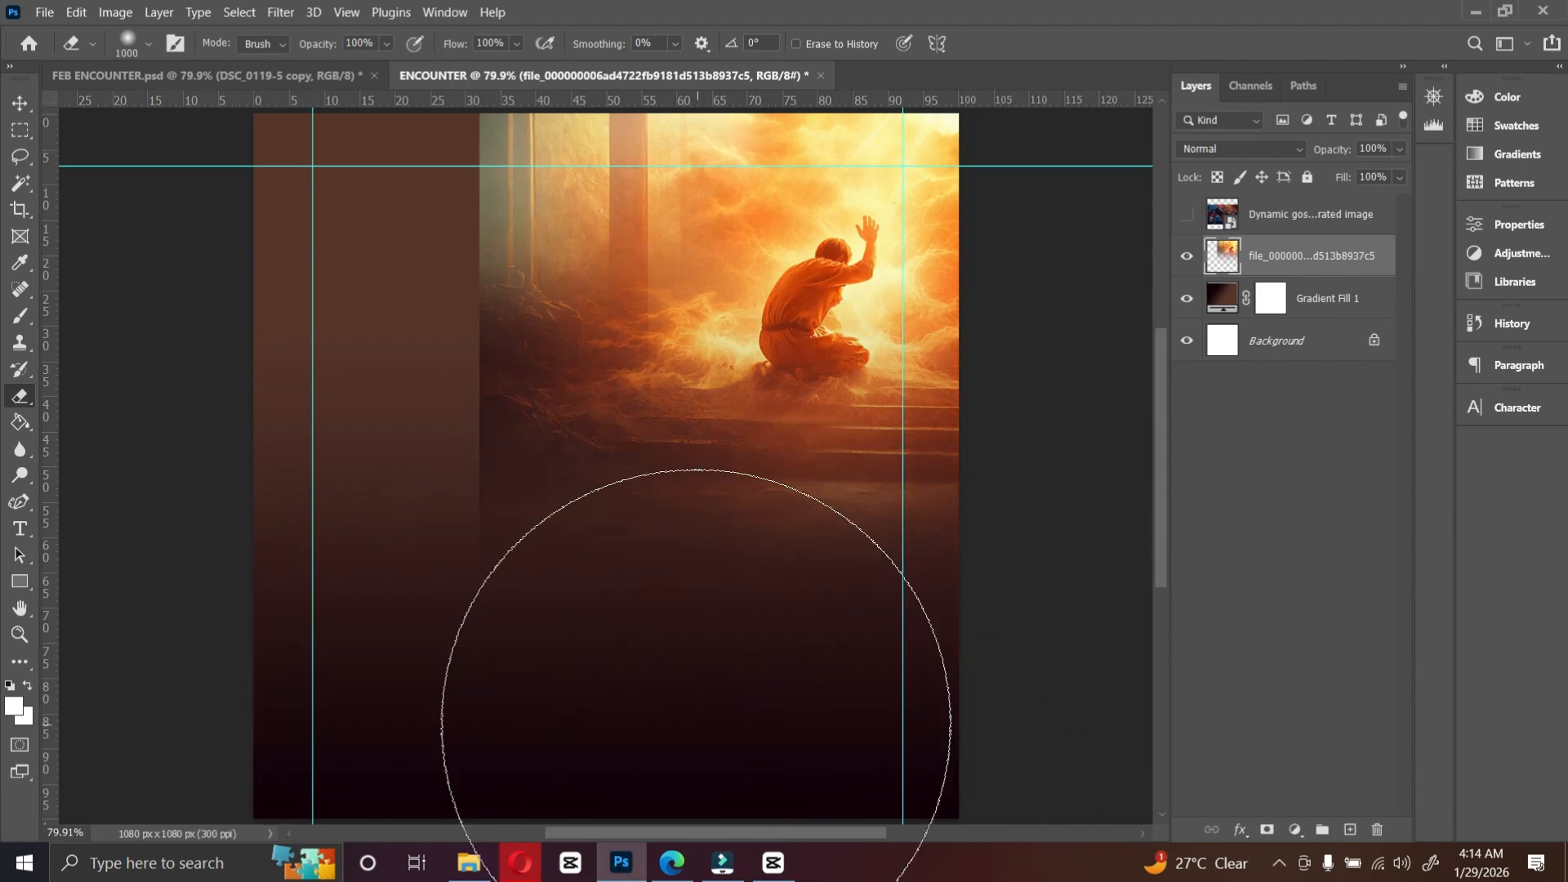
{"action": "key", "text": "ctrl+z"}
{"action": "scroll", "coordinate": [701, 719], "scroll_direction": "down", "scroll_amount": 3}
{"action": "left_click", "coordinate": [751, 709]}
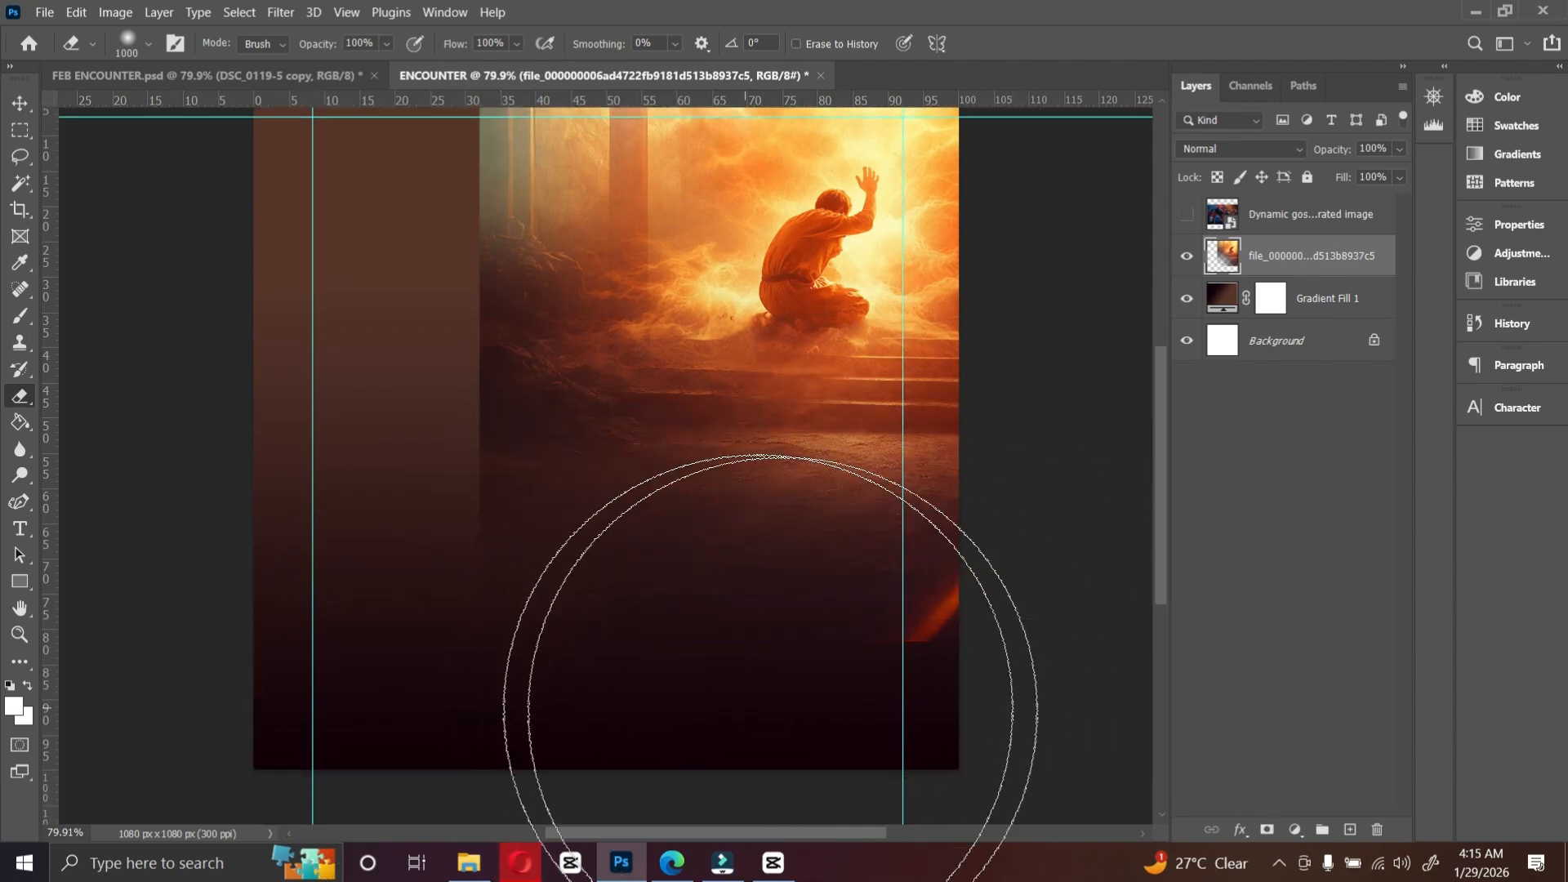
{"action": "left_click", "coordinate": [813, 718]}
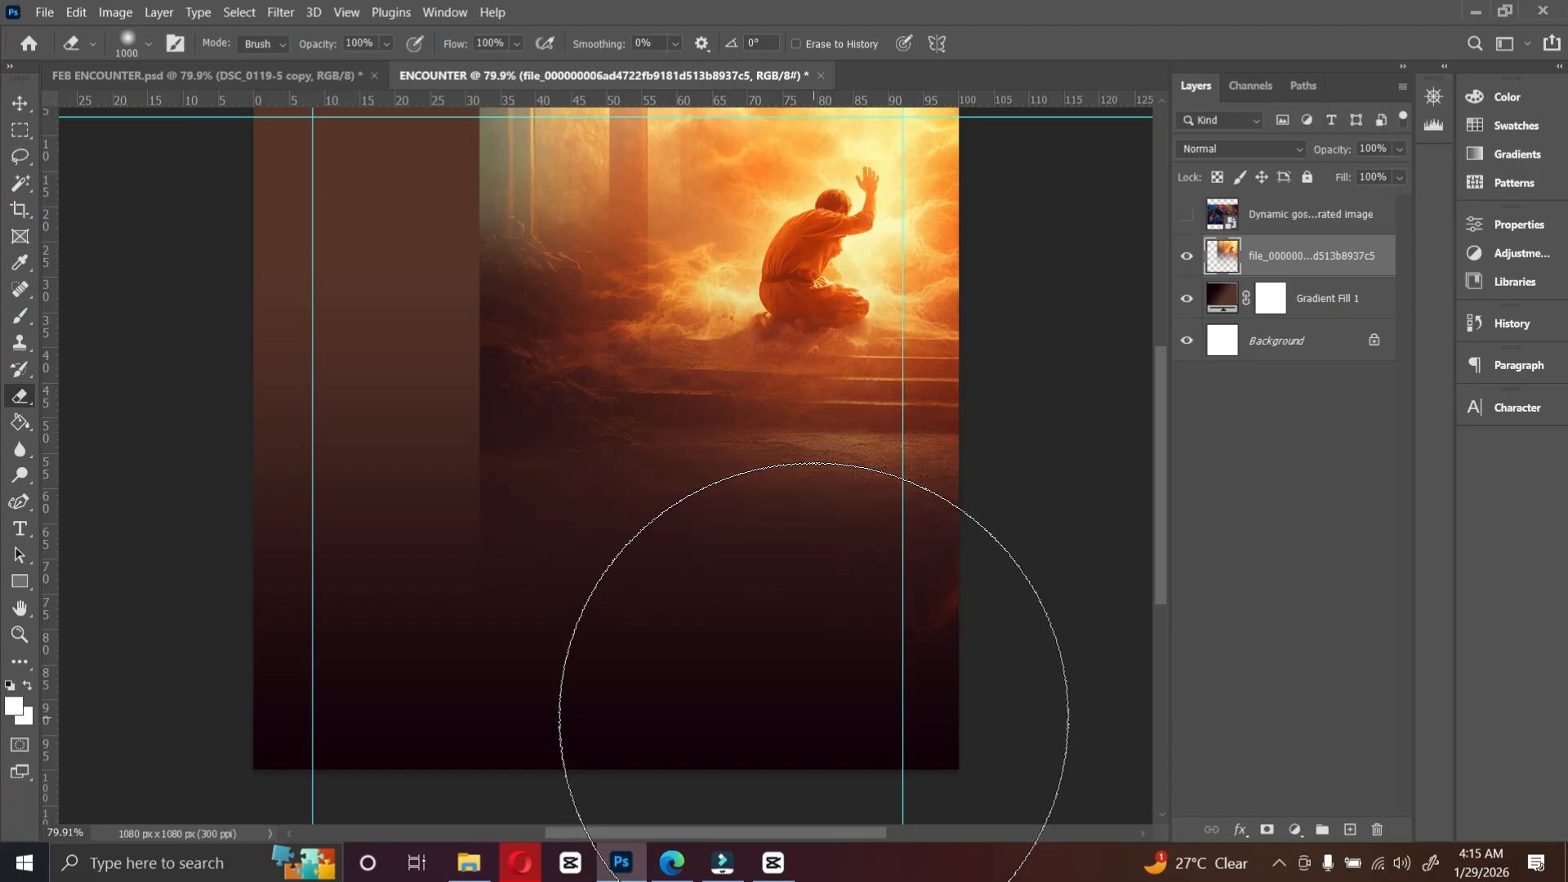
{"action": "scroll", "coordinate": [318, 266], "scroll_direction": "up", "scroll_amount": 3}
{"action": "left_click", "coordinate": [332, 278]}
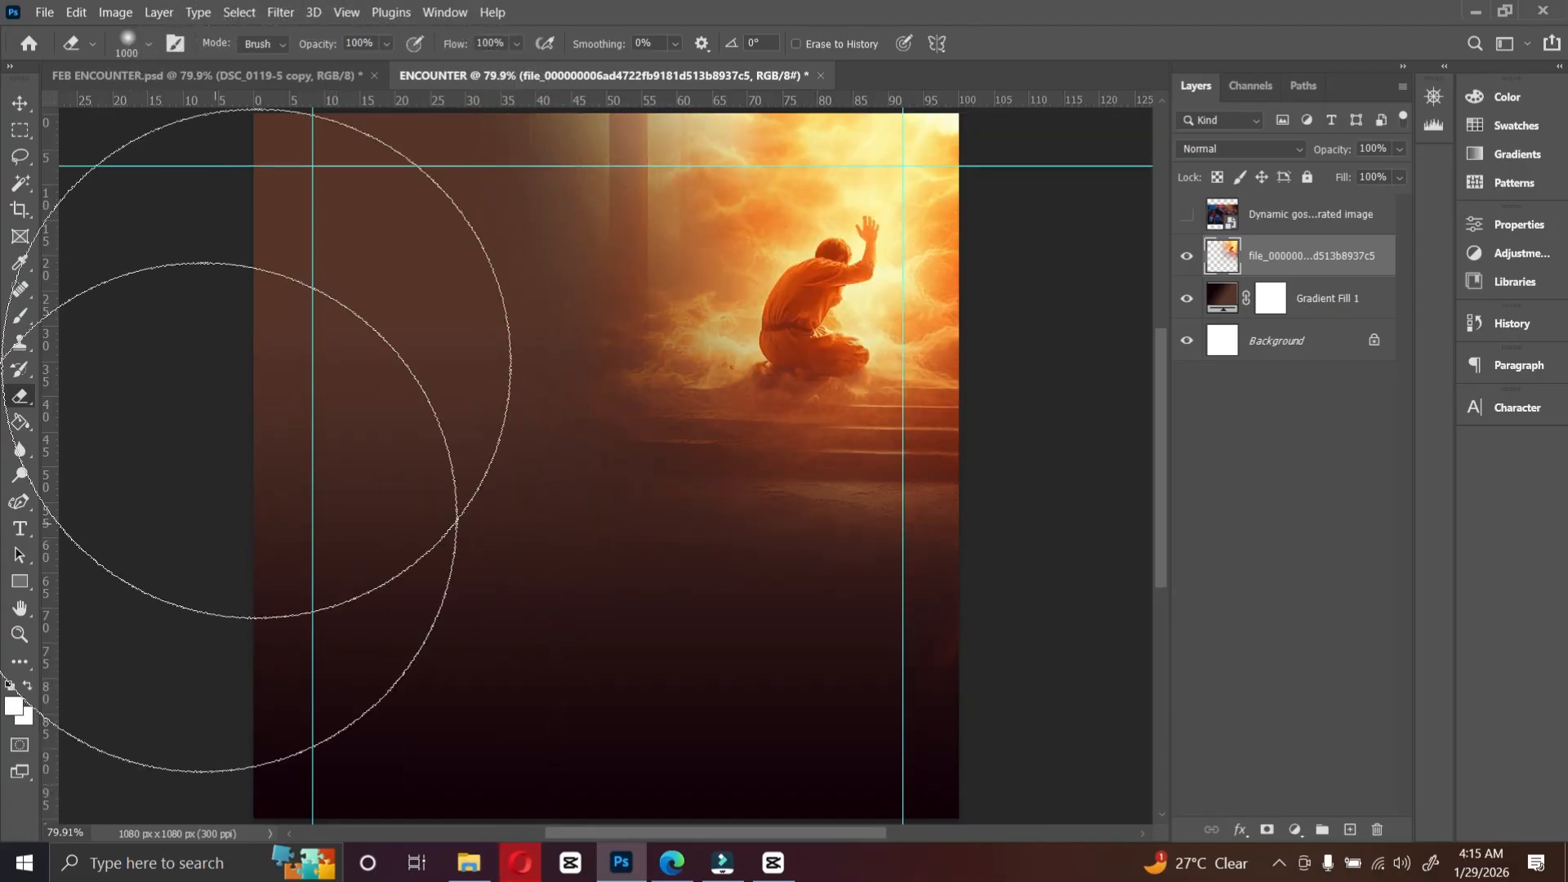
Step: Show and select the praying-man layer and move it toward the upper left of the canvas
{"action": "left_click", "coordinate": [1187, 214]}
{"action": "left_click", "coordinate": [1275, 226]}
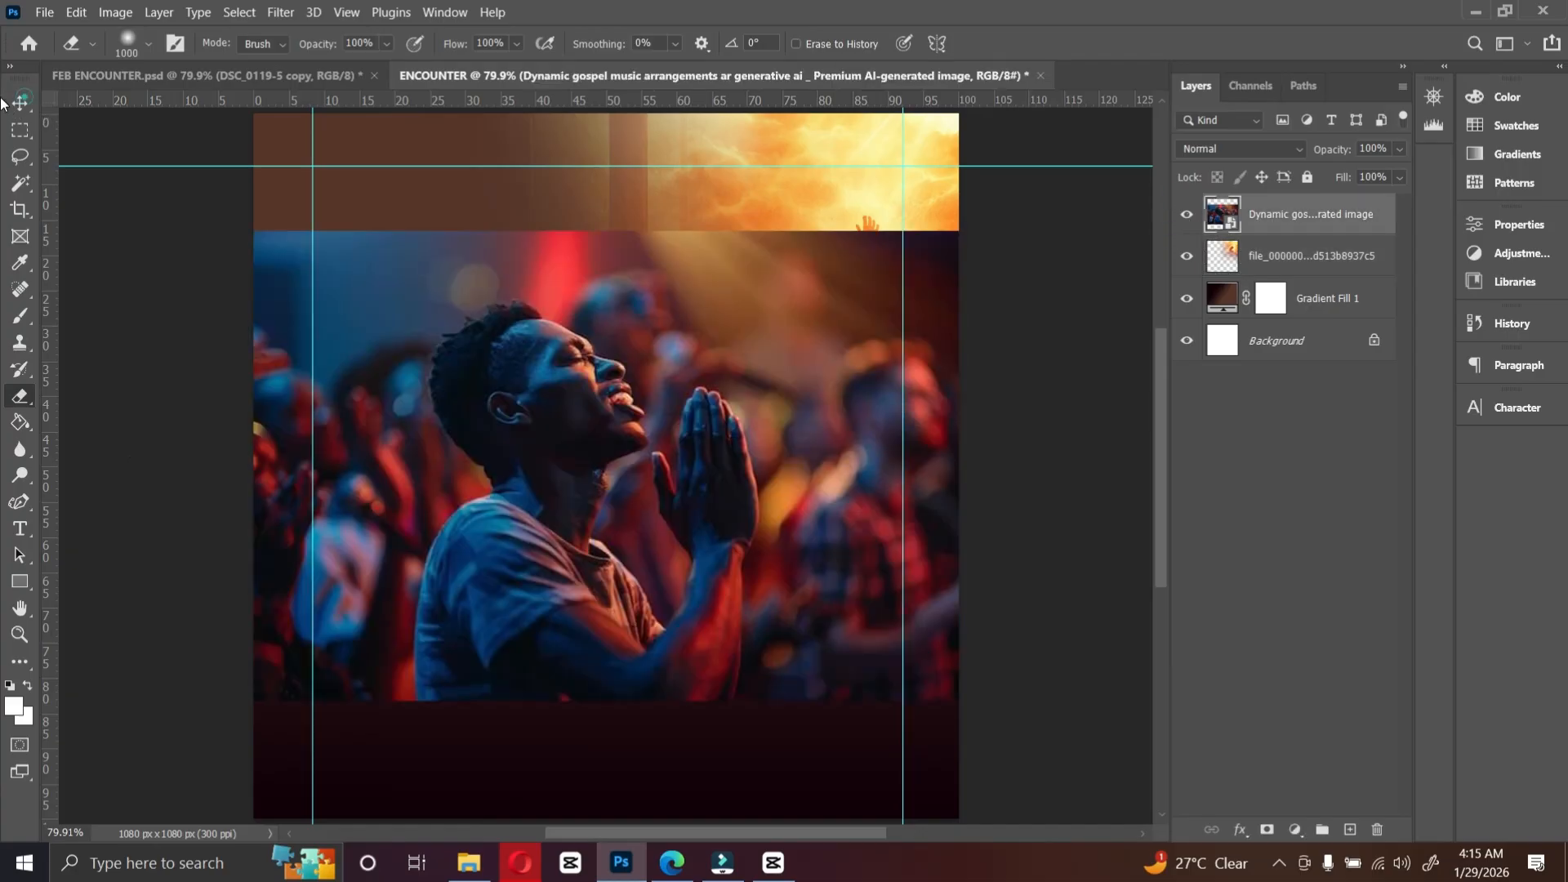
{"action": "left_click", "coordinate": [20, 103]}
{"action": "left_click_drag", "start_coordinate": [437, 363], "coordinate": [329, 219]}
Step: Rasterize the praying-man layer and erase its lower and right edges to blend it into the background
{"action": "right_click", "coordinate": [1266, 230]}
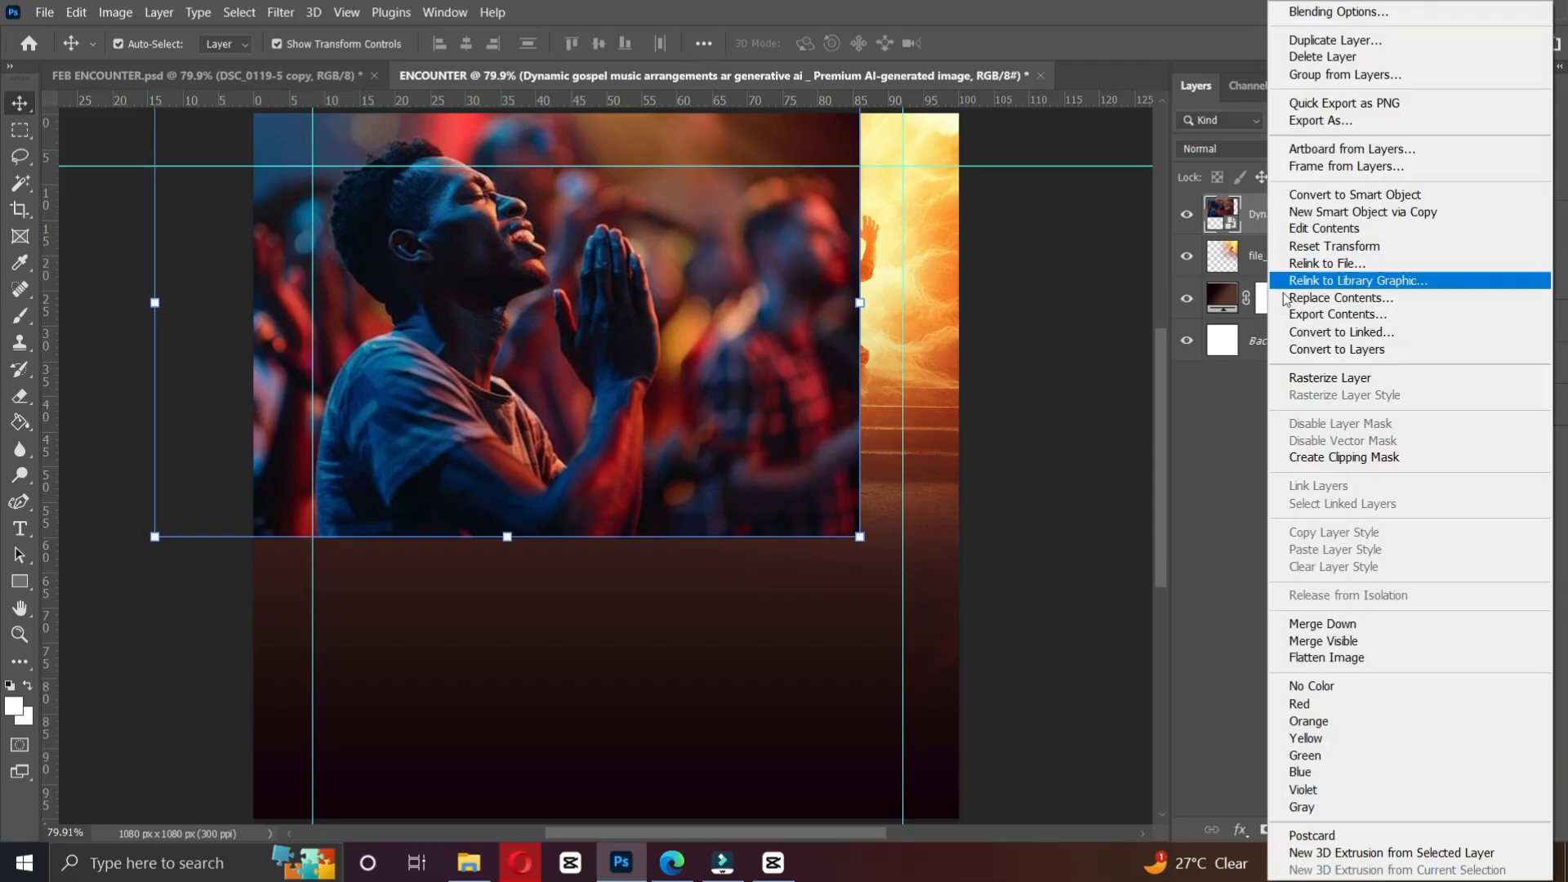
{"action": "left_click", "coordinate": [1330, 379]}
{"action": "left_click", "coordinate": [22, 401]}
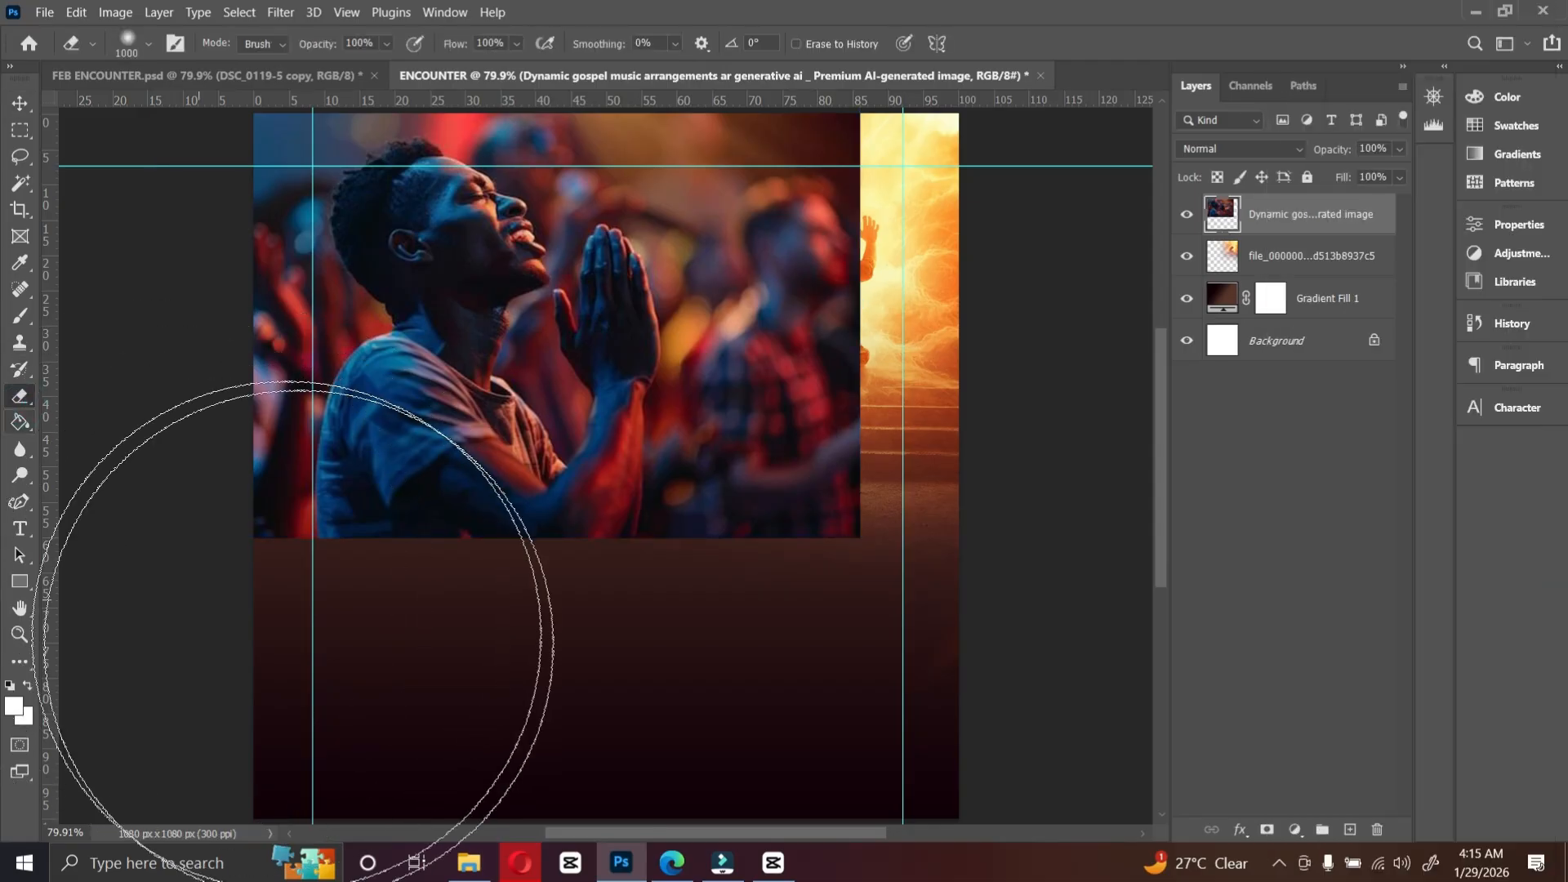
{"action": "mouse_move", "coordinate": [333, 670]}
{"action": "left_mouse_down"}
{"action": "mouse_move", "coordinate": [446, 681]}
{"action": "mouse_move", "coordinate": [332, 665]}
{"action": "mouse_move", "coordinate": [812, 578]}
{"action": "mouse_move", "coordinate": [952, 139]}
{"action": "mouse_move", "coordinate": [931, 237]}
{"action": "left_mouse_up"}
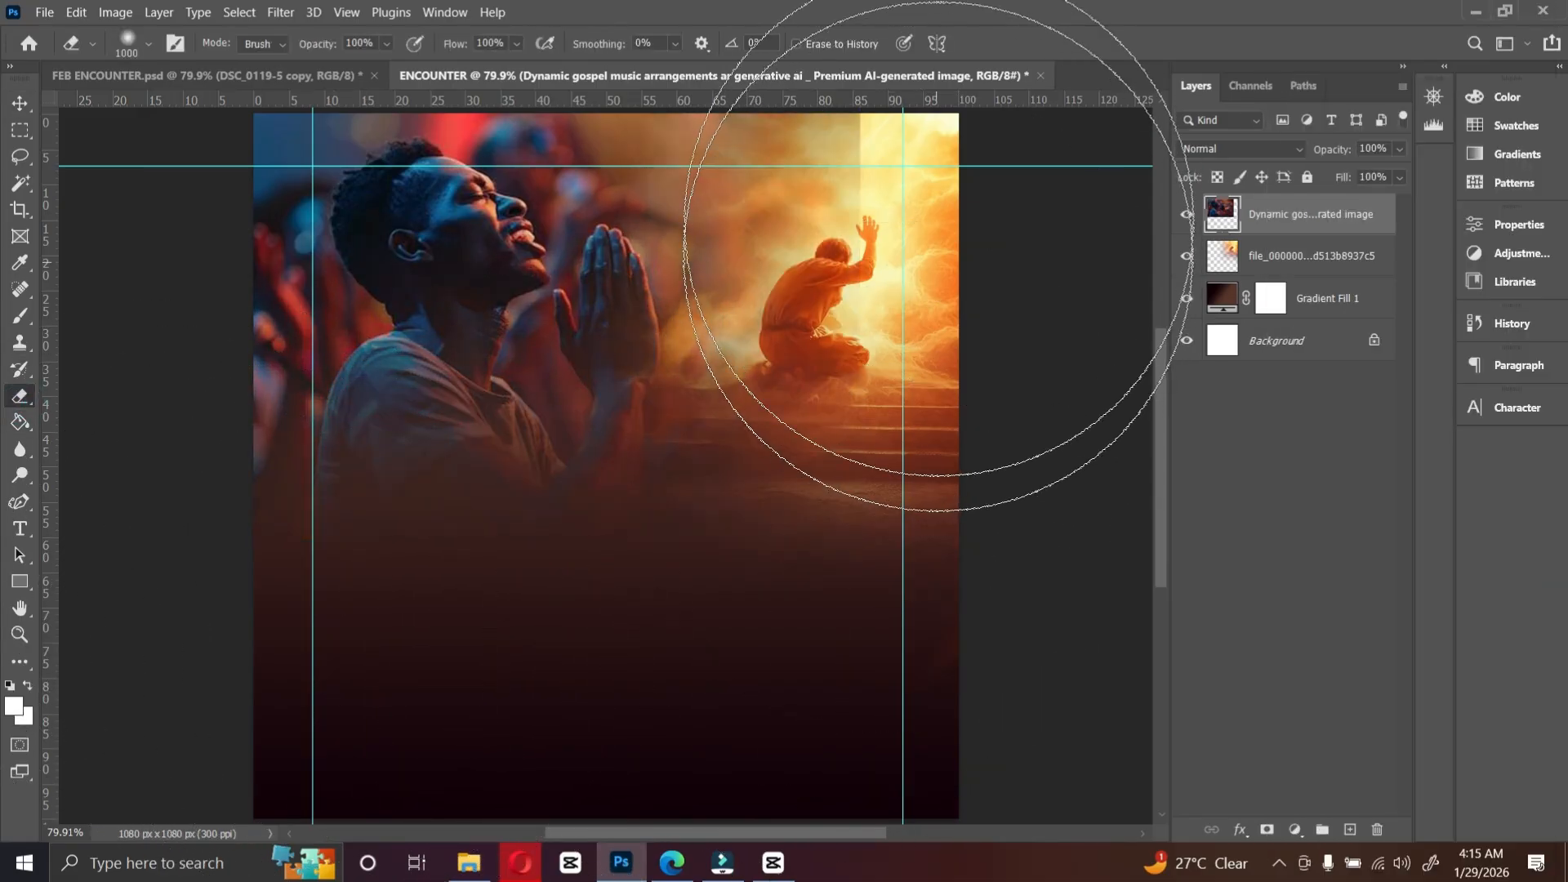
Step: Scale down the praying-man image and reposition it in the upper-left corner
{"action": "left_click", "coordinate": [21, 104]}
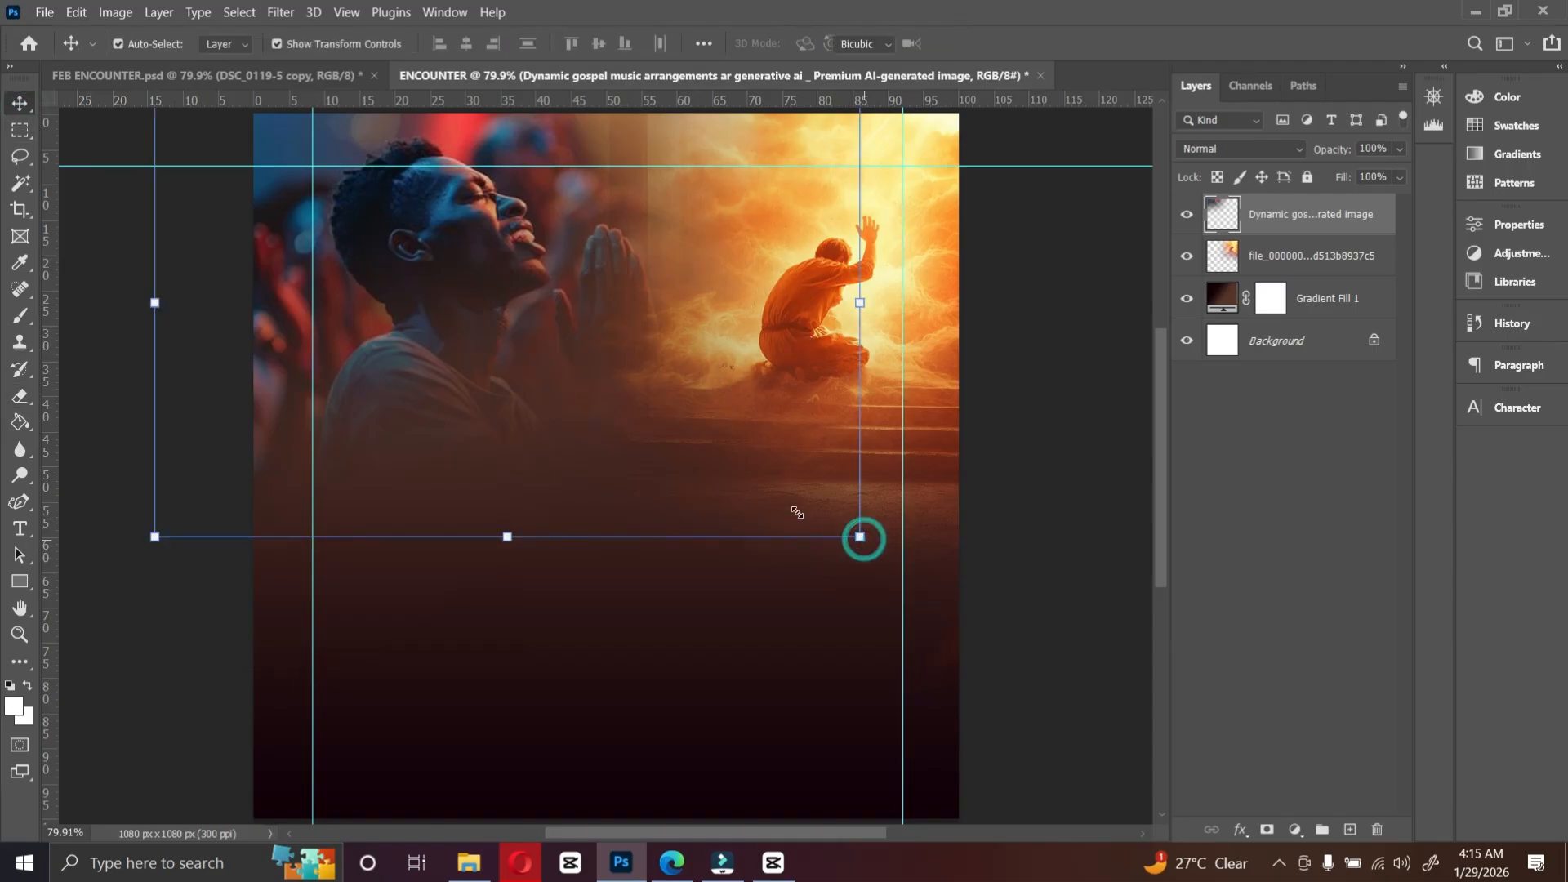
{"action": "left_click_drag", "start_coordinate": [860, 537], "coordinate": [398, 349]}
{"action": "mouse_move", "coordinate": [715, 464]}
{"action": "left_mouse_down"}
{"action": "mouse_move", "coordinate": [756, 508]}
{"action": "mouse_move", "coordinate": [732, 490]}
{"action": "left_mouse_up"}
{"action": "double_click", "coordinate": [645, 435]}
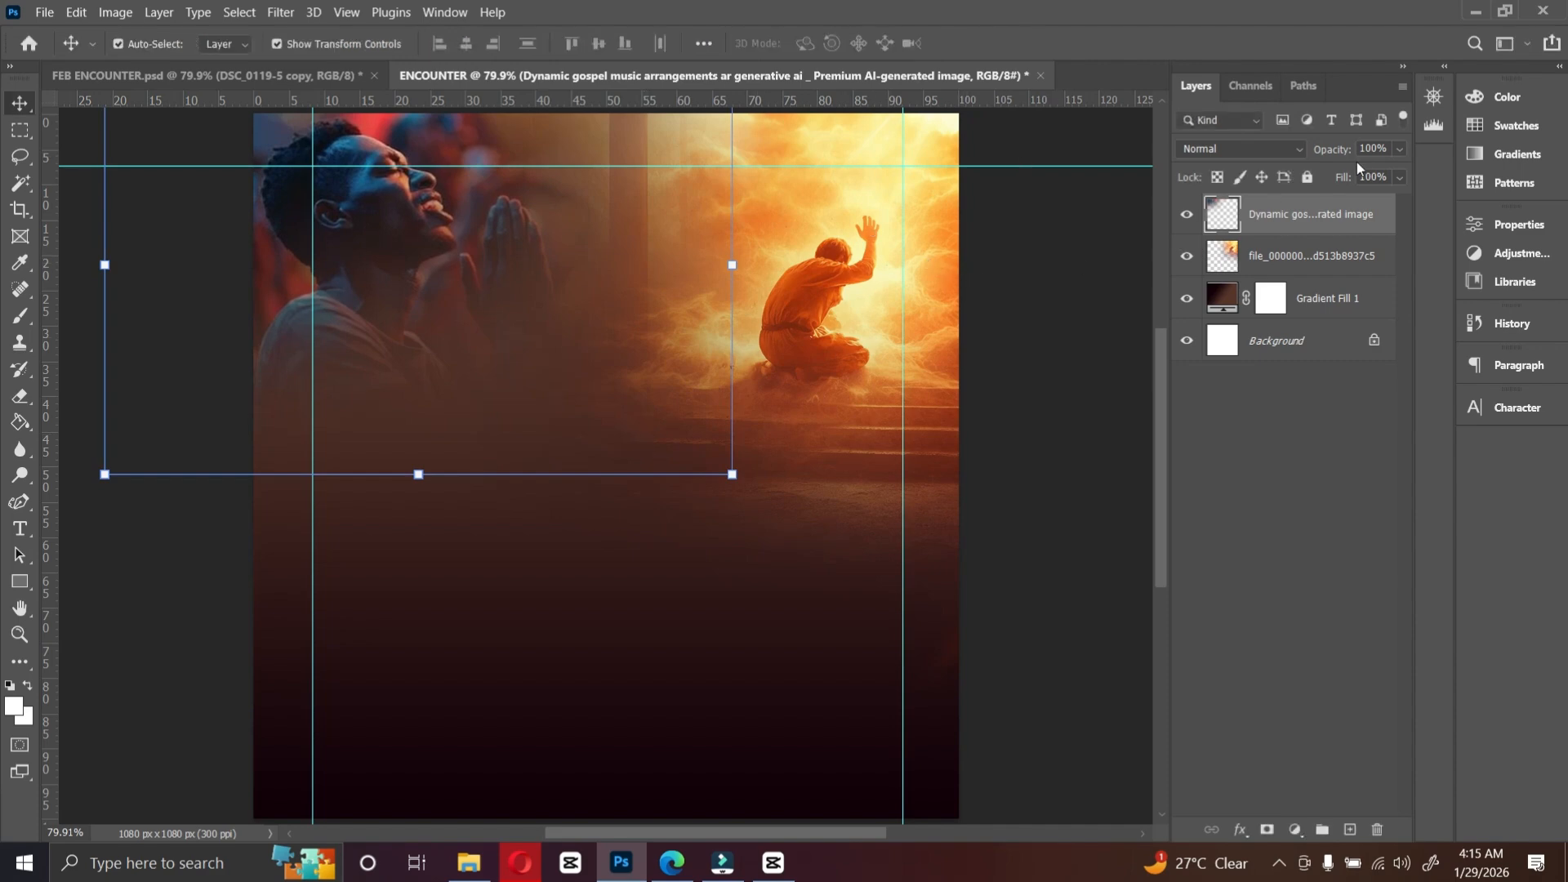
Step: Set the praying-man layer's blend mode to Luminosity and its opacity to 47%
{"action": "left_click", "coordinate": [1263, 151]}
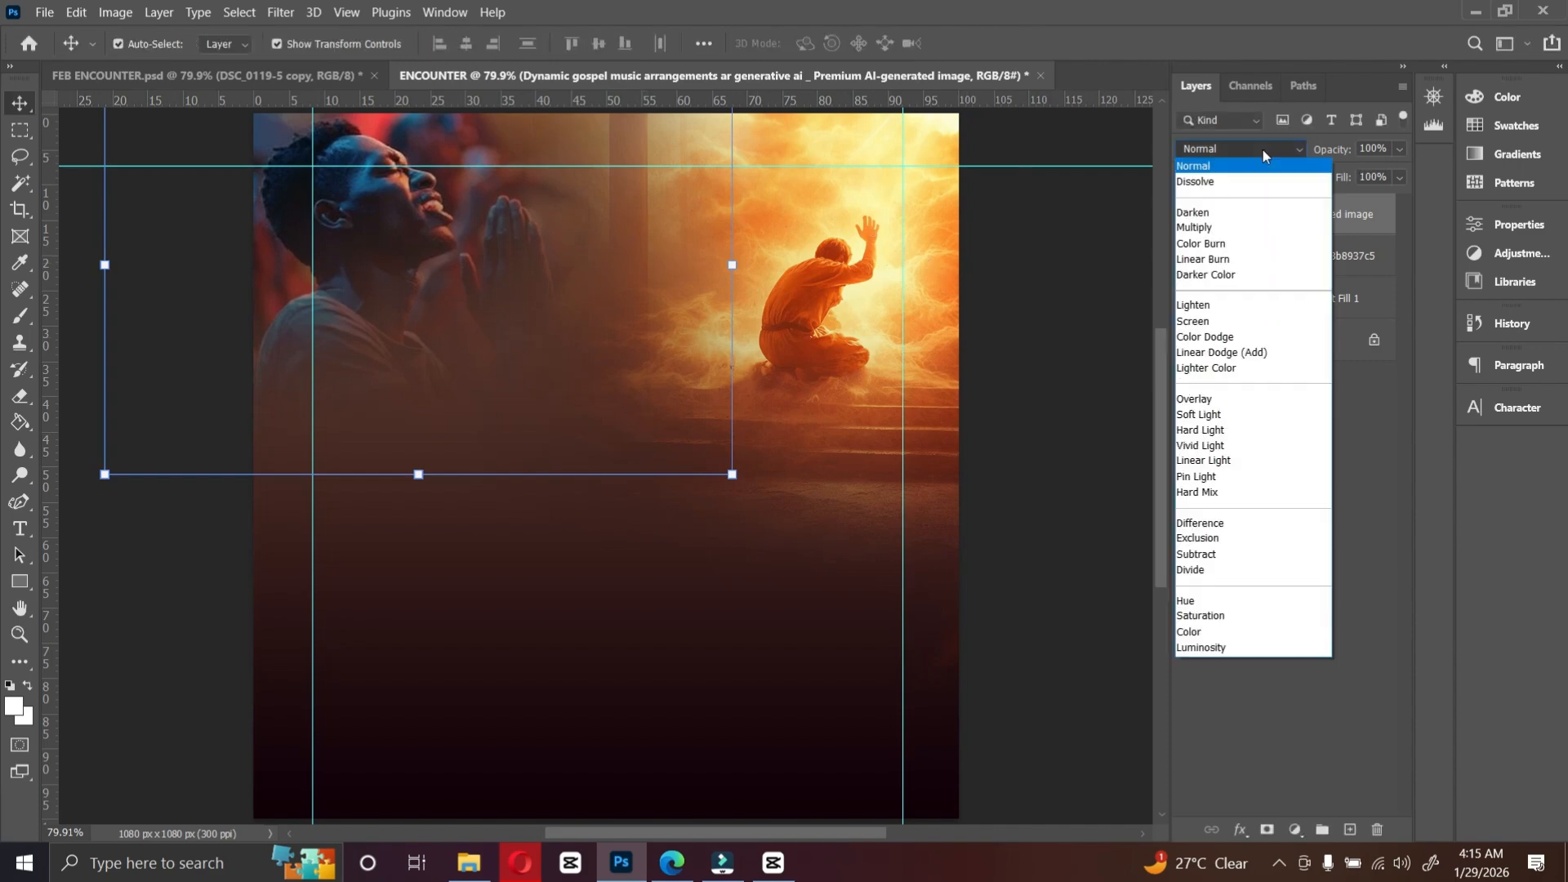
{"action": "left_click", "coordinate": [1223, 650]}
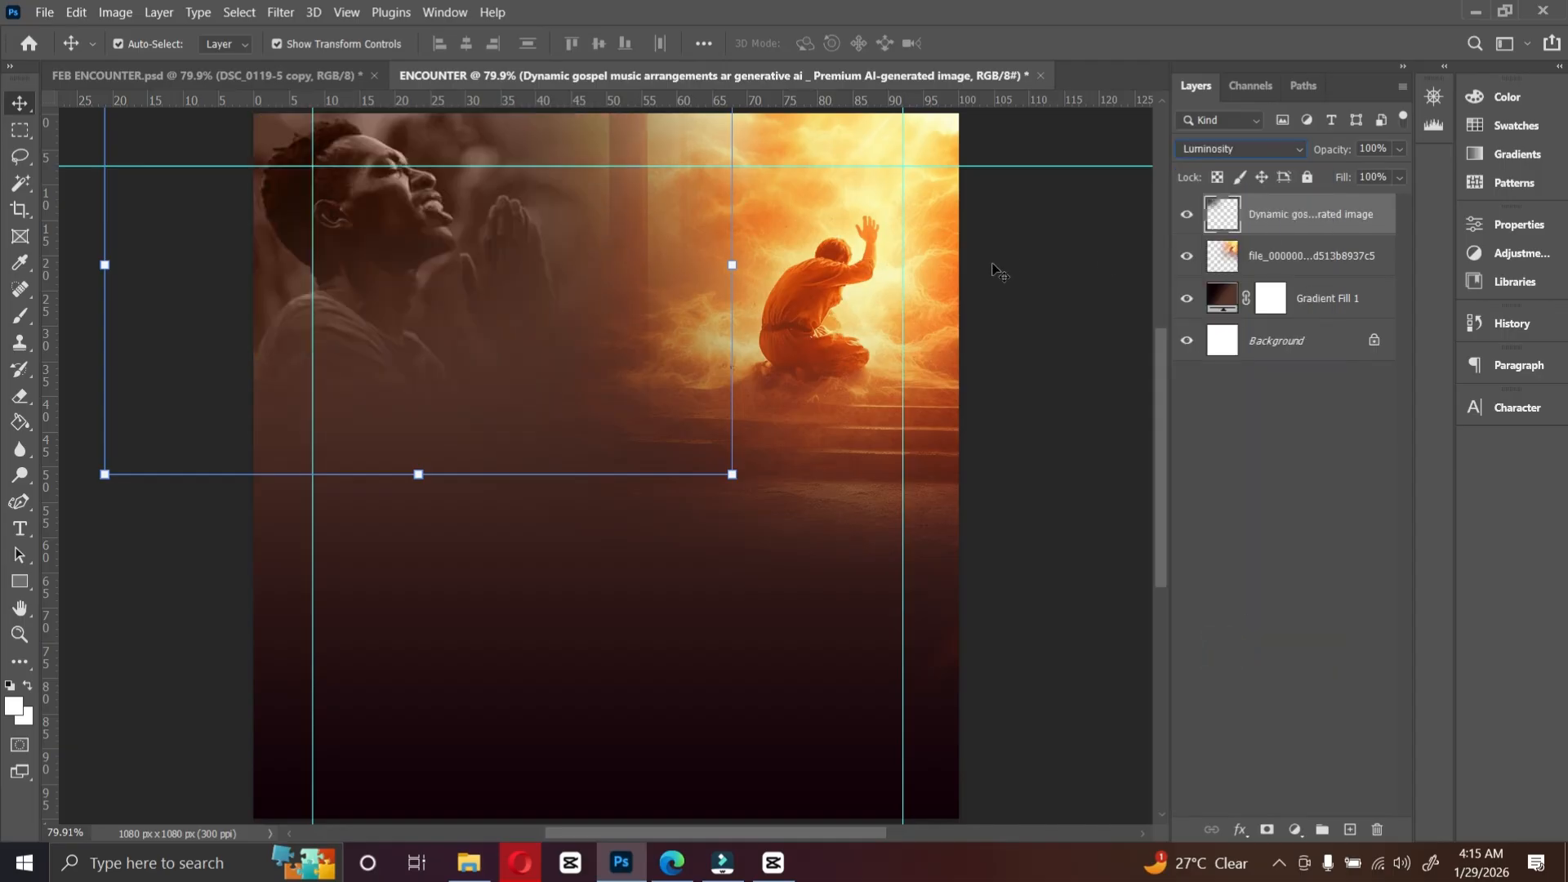
{"action": "left_click", "coordinate": [1400, 150]}
{"action": "left_click_drag", "start_coordinate": [1369, 174], "coordinate": [1364, 175]}
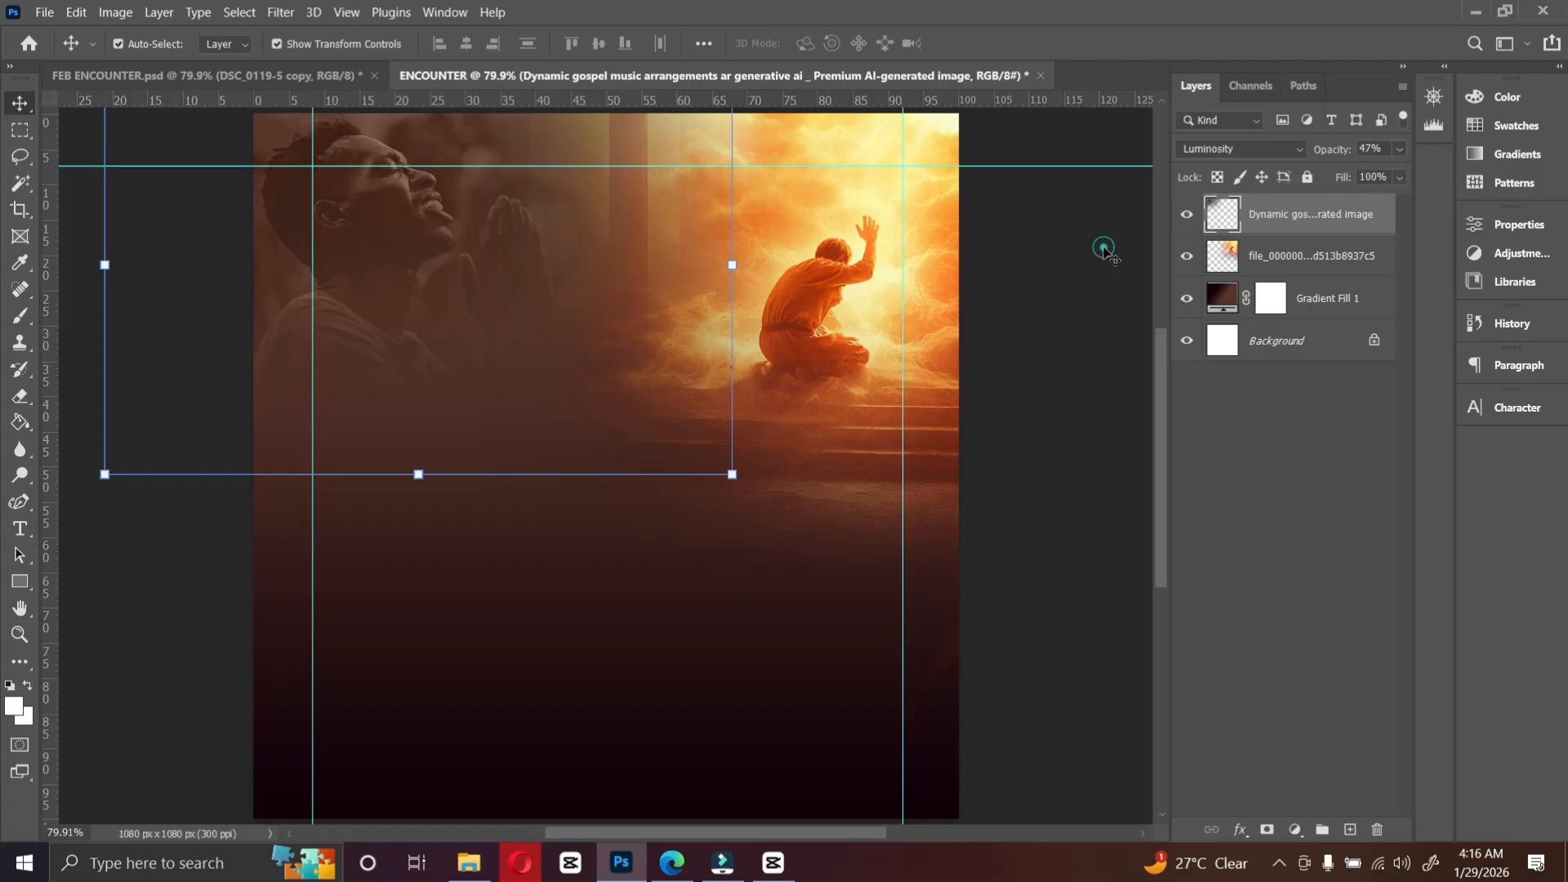
Step: Add the title text ENCOUNTER in Bebas Neue Bold 55 pt on the canvas
{"action": "left_click", "coordinate": [801, 335]}
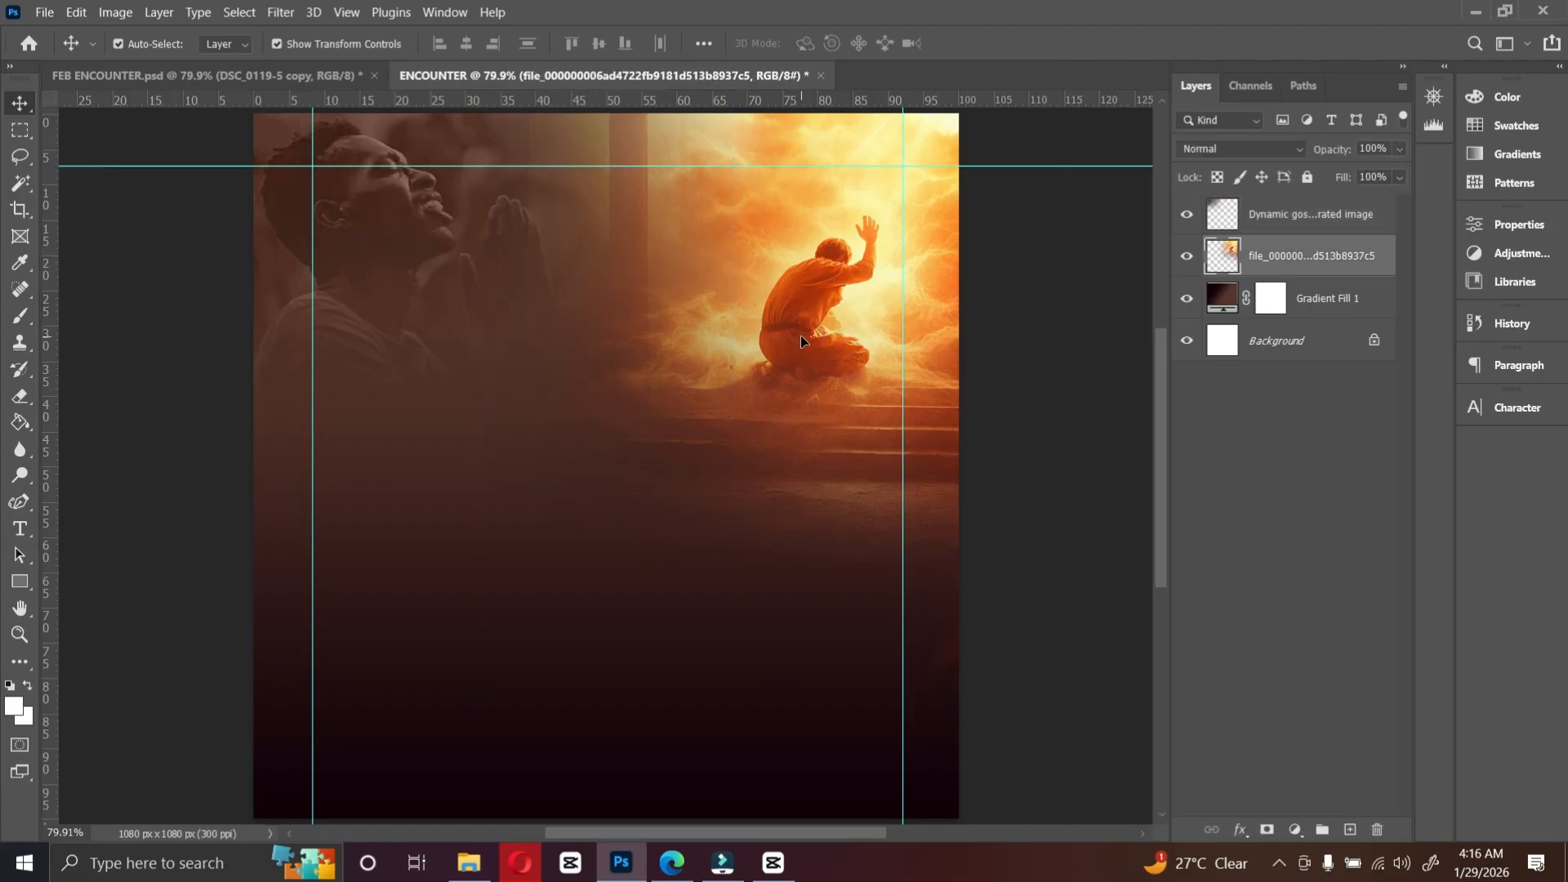
{"action": "left_click", "coordinate": [1028, 347]}
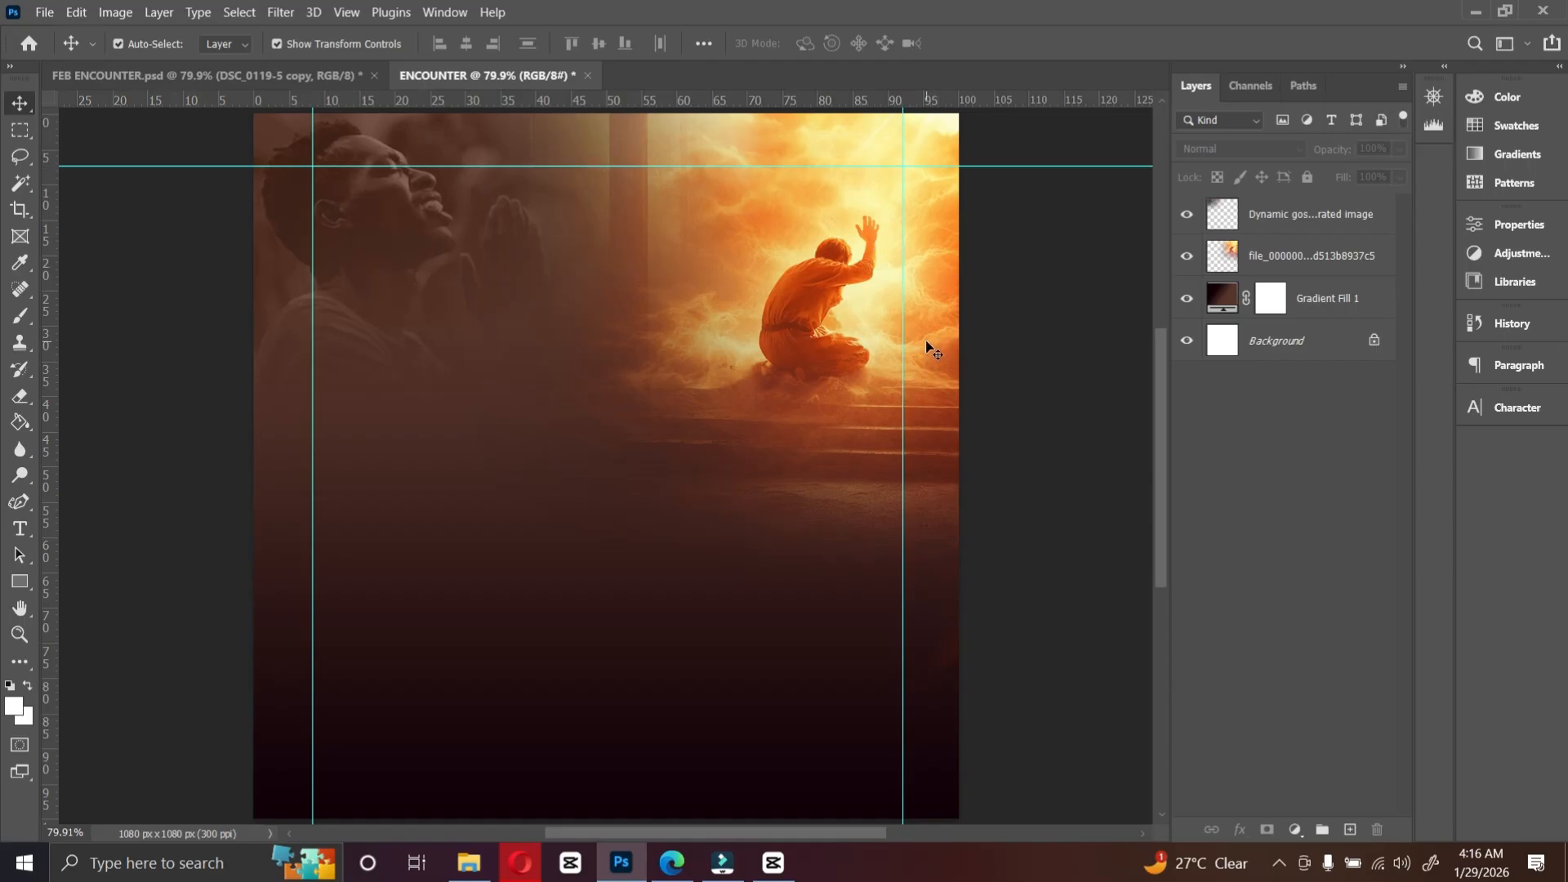
{"action": "left_click", "coordinate": [24, 535]}
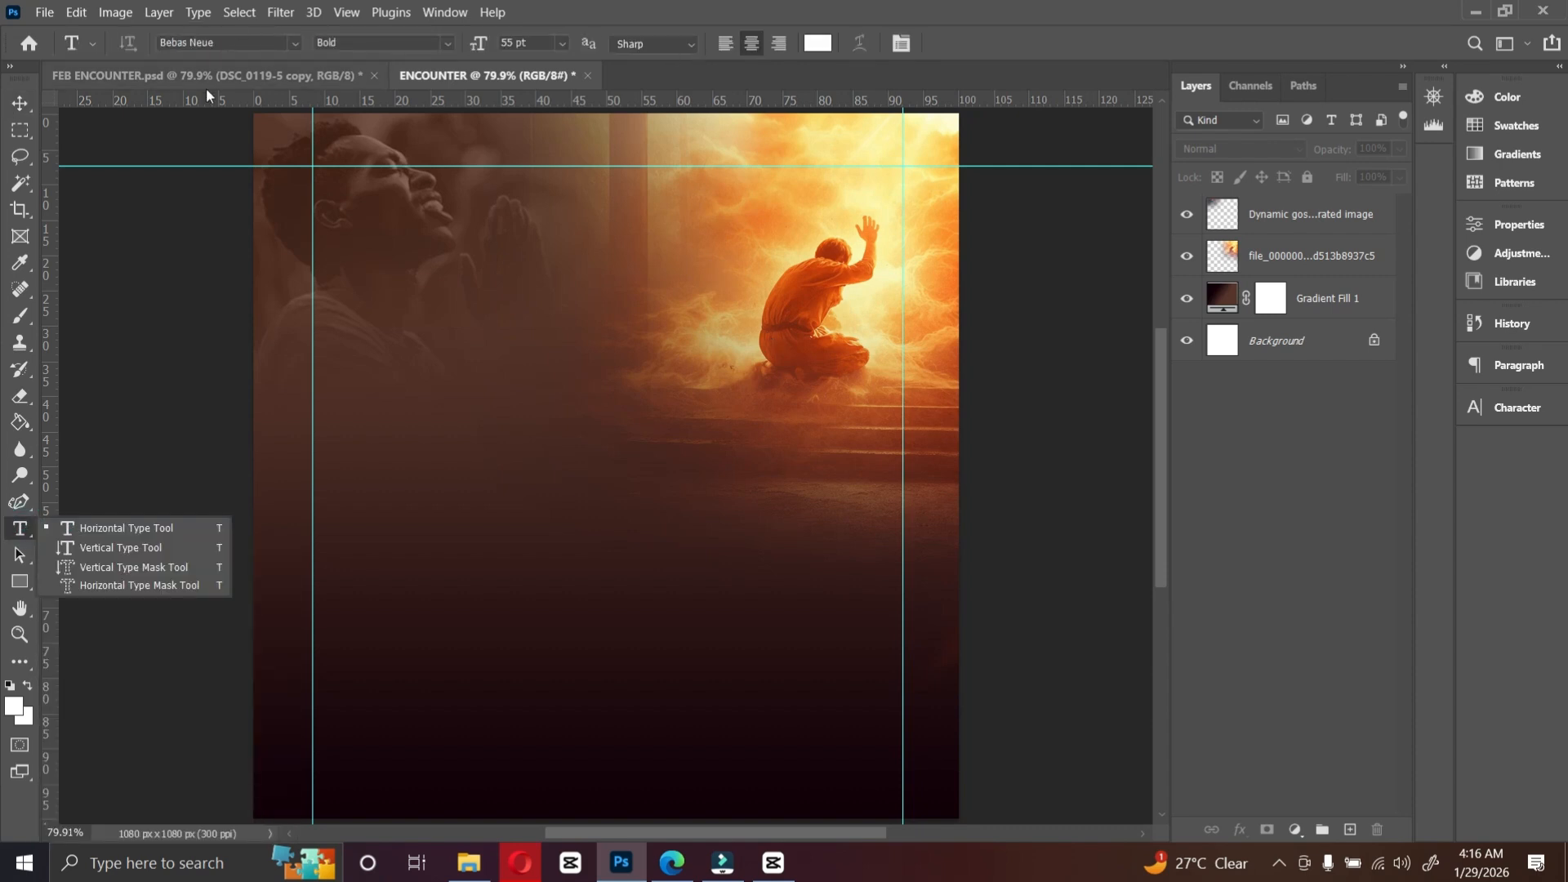
{"action": "left_click", "coordinate": [486, 405]}
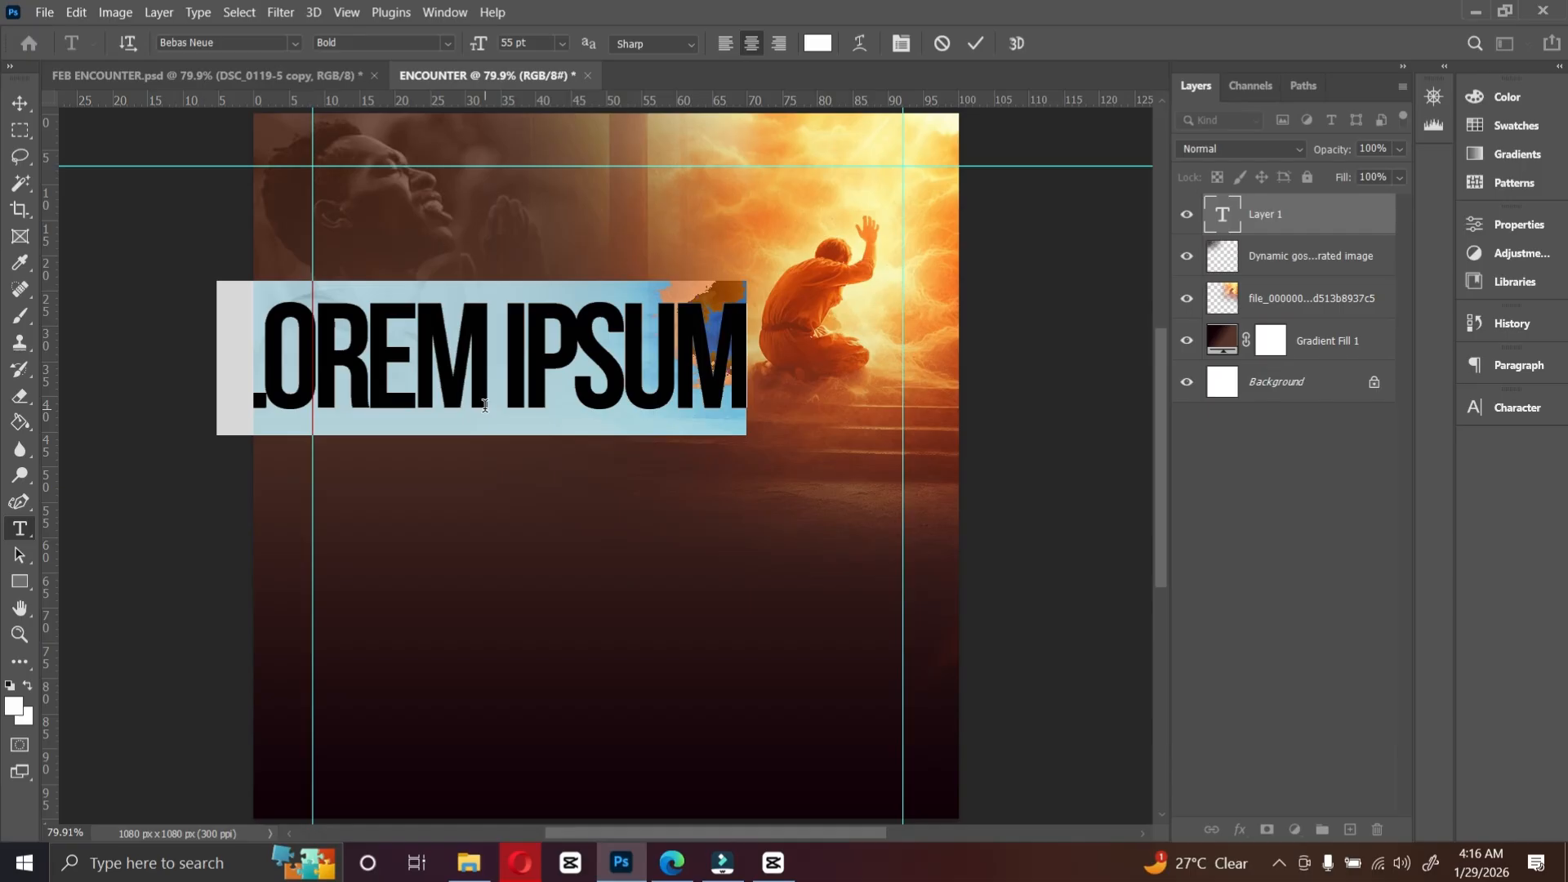
{"action": "type", "text": "ENCOUNTER"}
{"action": "left_click", "coordinate": [22, 111]}
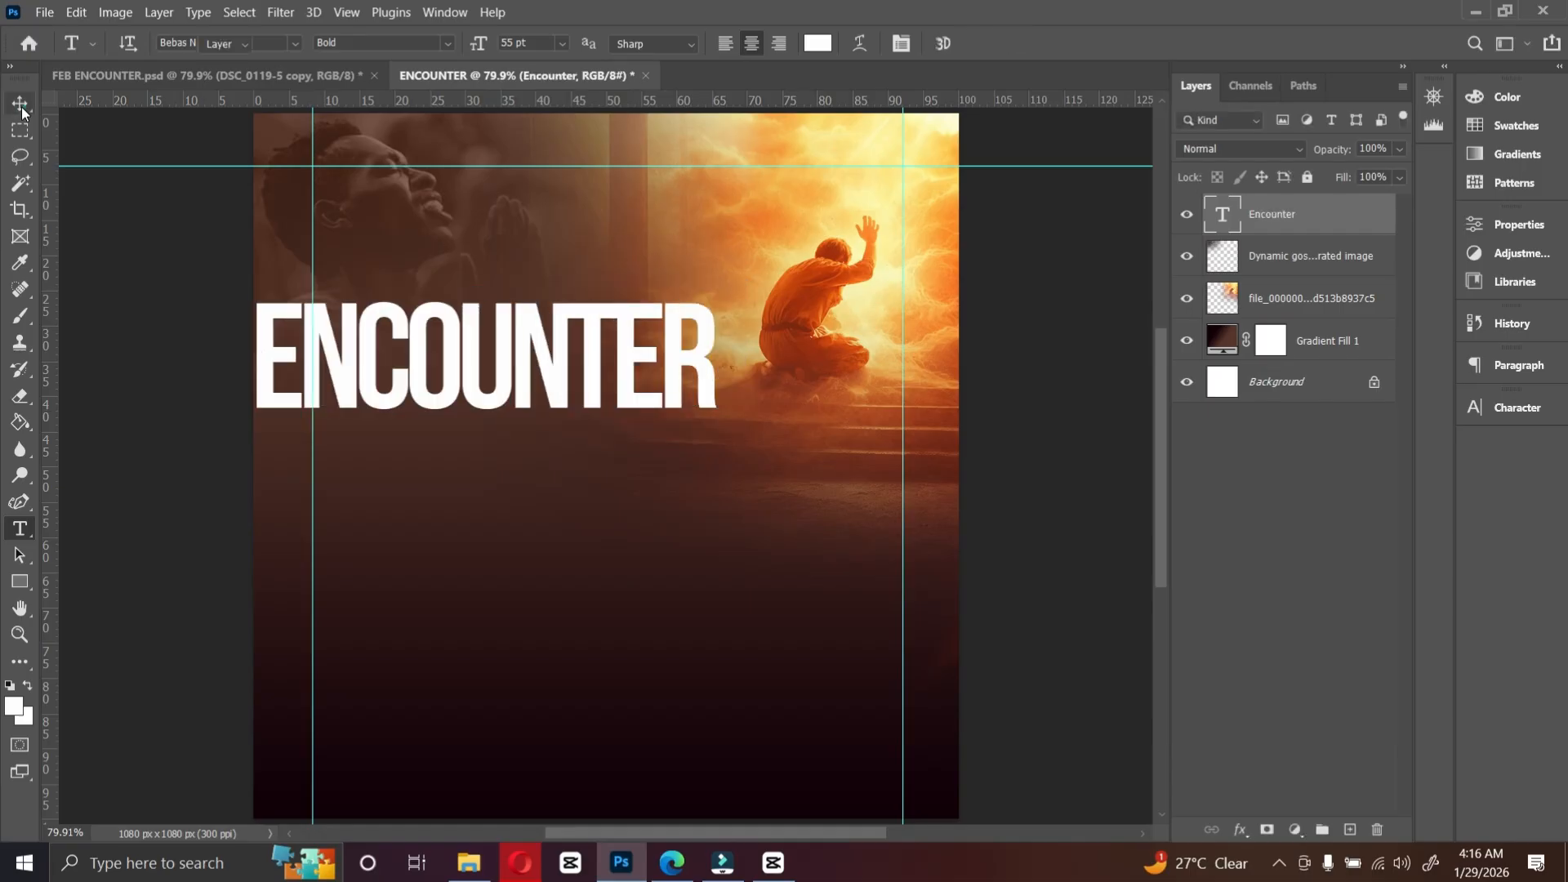
Step: Move the ENCOUNTER title toward the centre and duplicate it just below the original
{"action": "left_click_drag", "start_coordinate": [478, 367], "coordinate": [598, 396]}
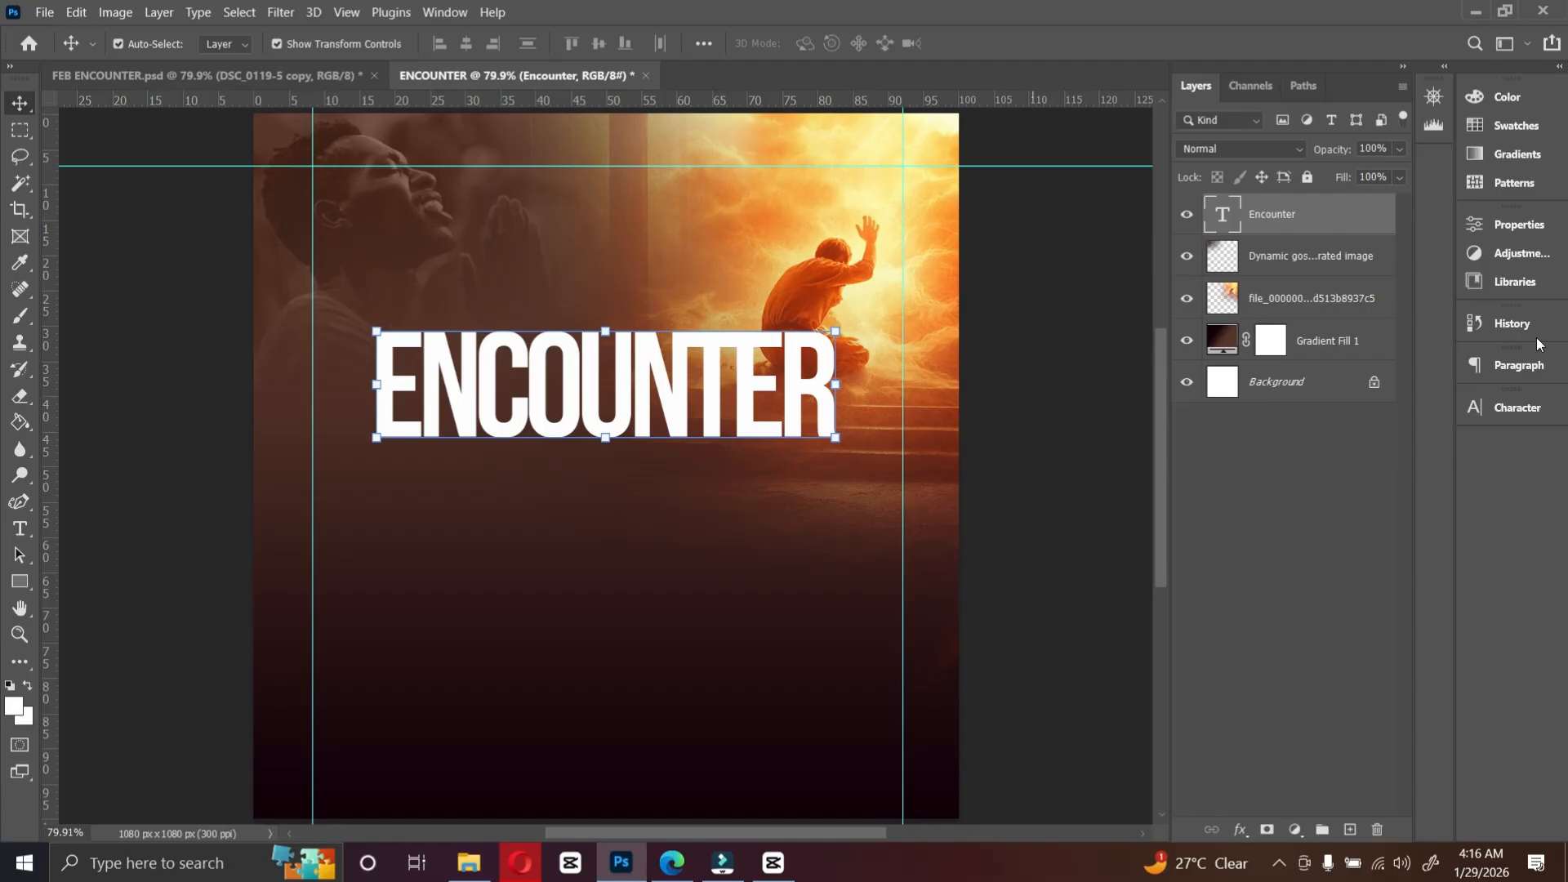
{"action": "left_click", "coordinate": [1517, 406]}
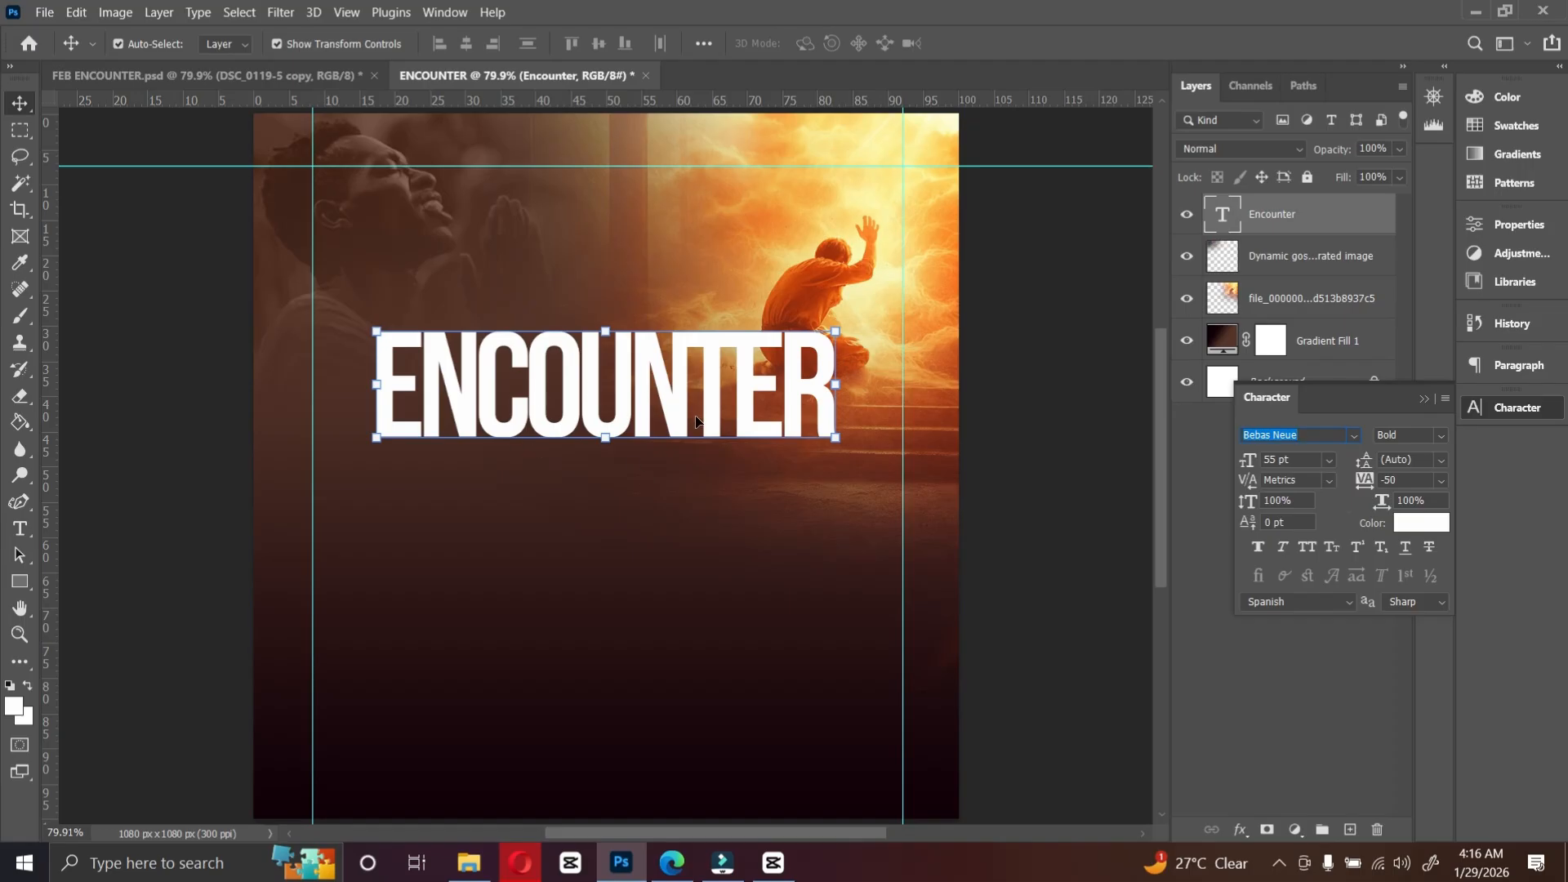
{"action": "left_click_drag", "start_coordinate": [690, 410], "coordinate": [707, 518]}
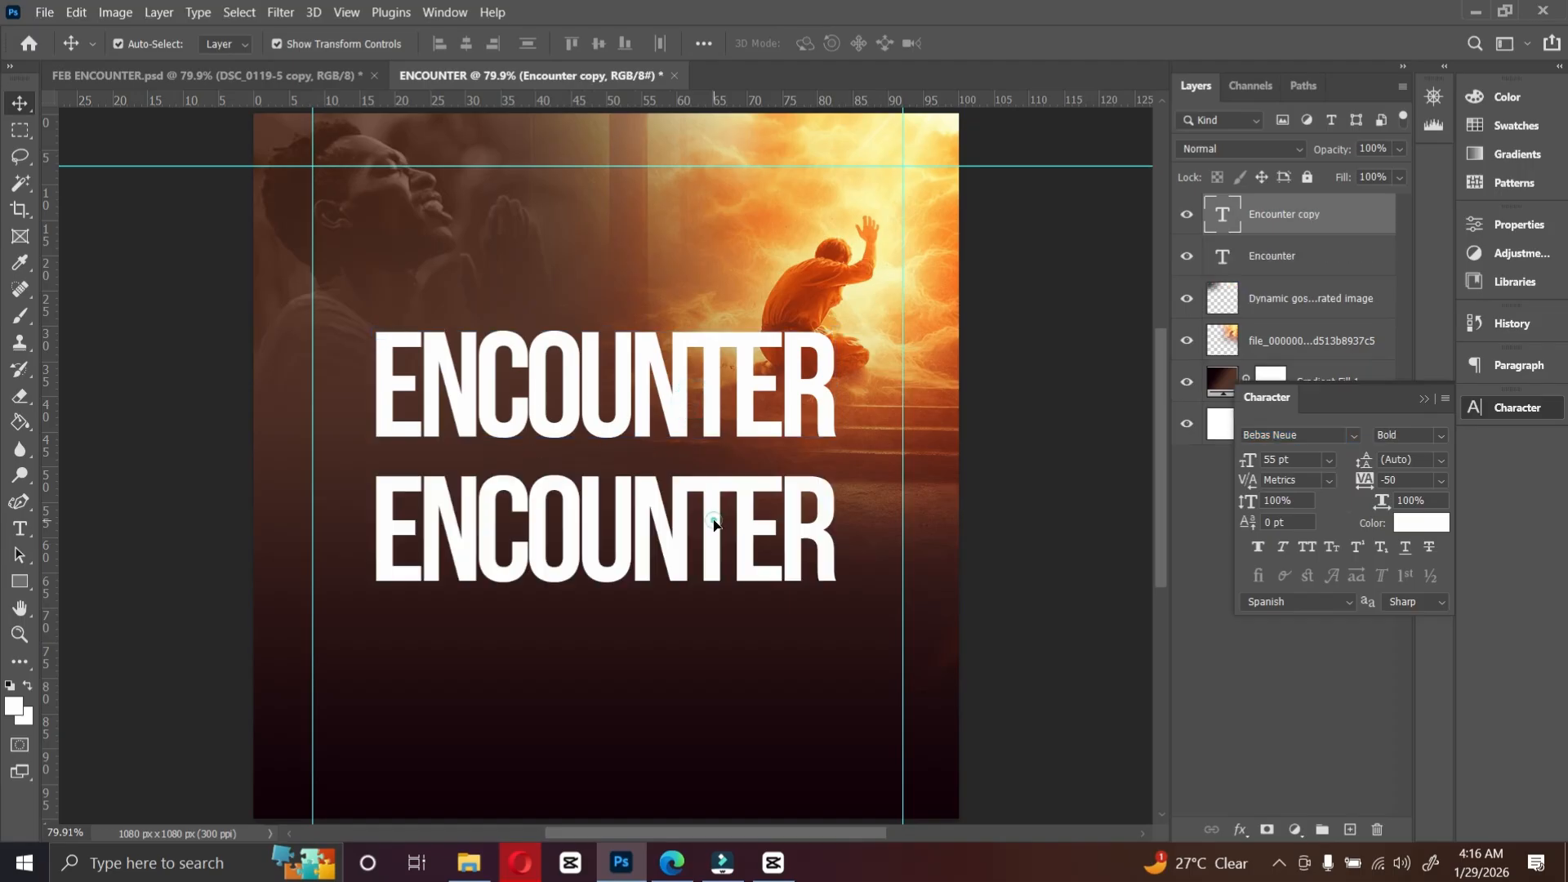
Step: Replace the duplicated title's text with "The"
{"action": "key", "text": "t"}
{"action": "double_click", "coordinate": [714, 518]}
{"action": "left_click", "coordinate": [714, 518]}
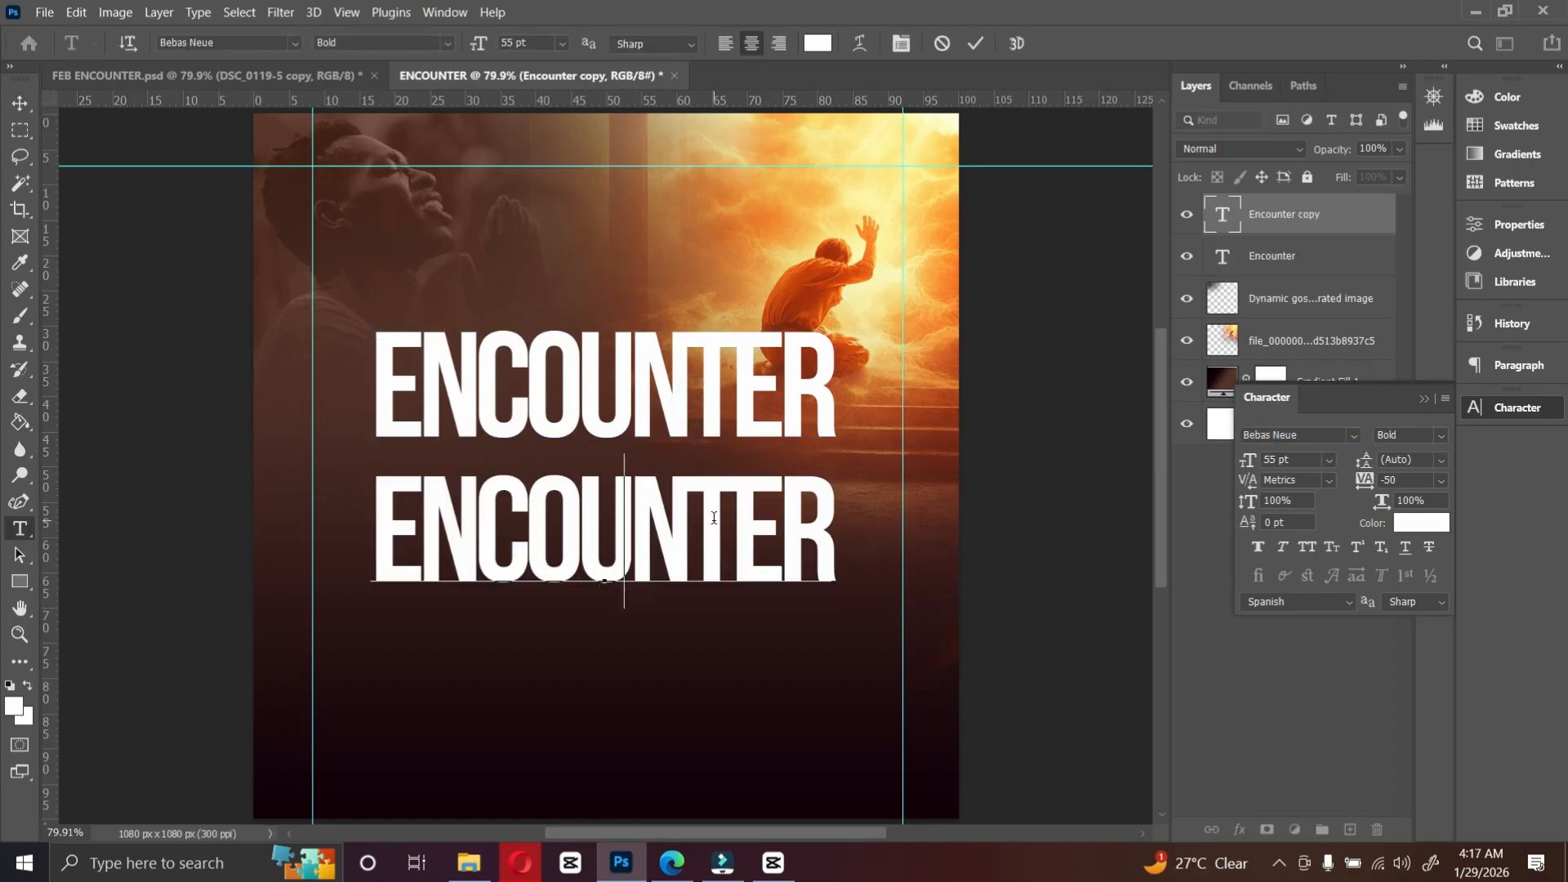
{"action": "key", "text": "ctrl+a"}
{"action": "type", "text": "The"}
{"action": "left_click", "coordinate": [975, 43]}
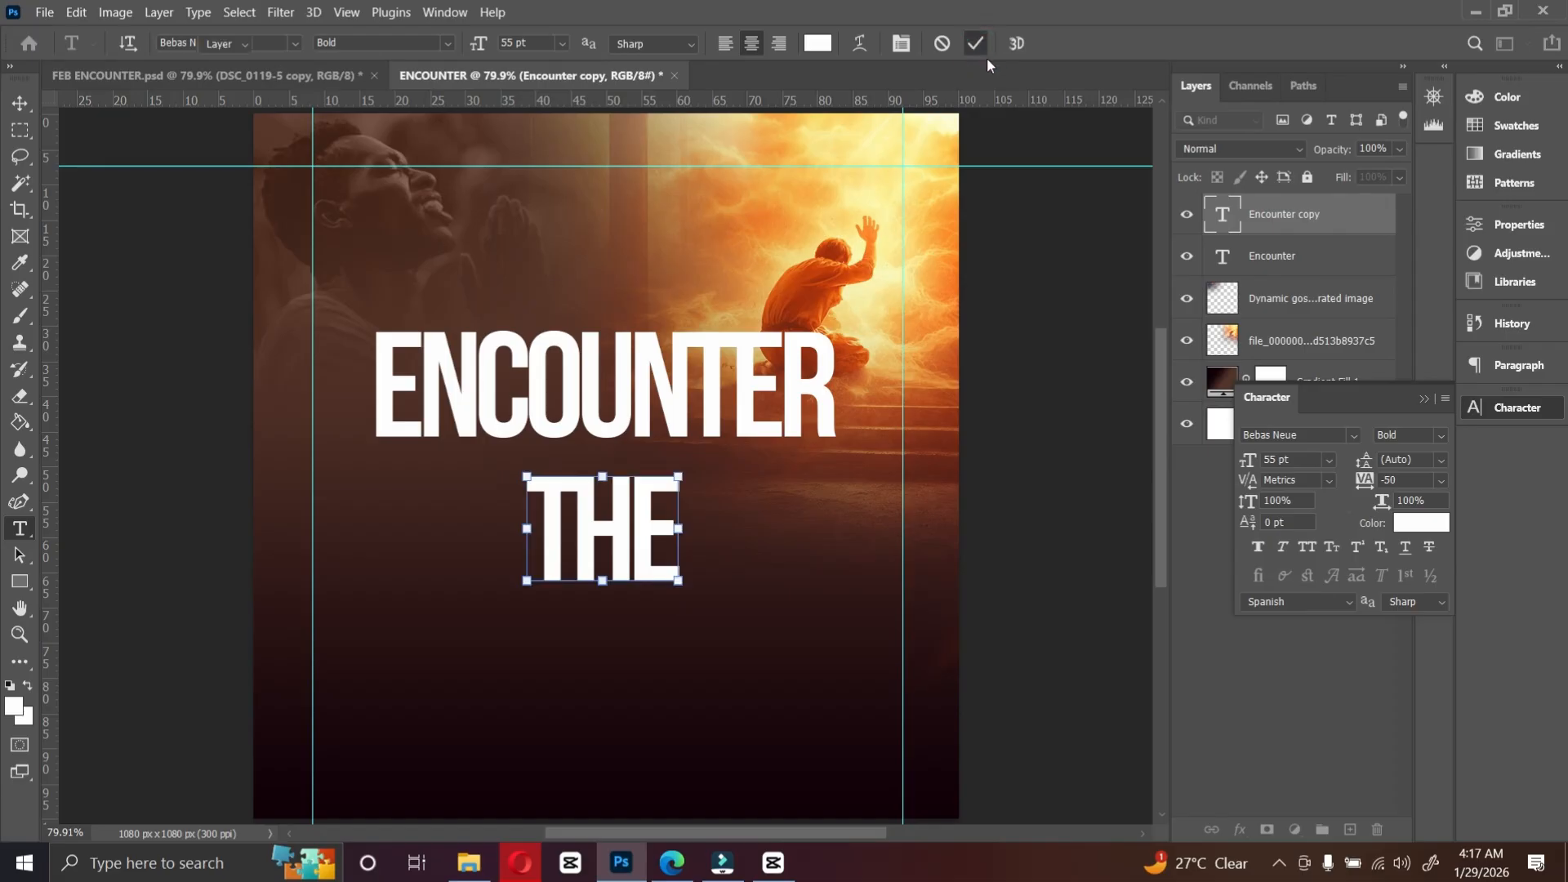
Step: Format "The" in Rockybilly Regular at 36 pt with tracking set to 0
{"action": "key", "text": "v"}
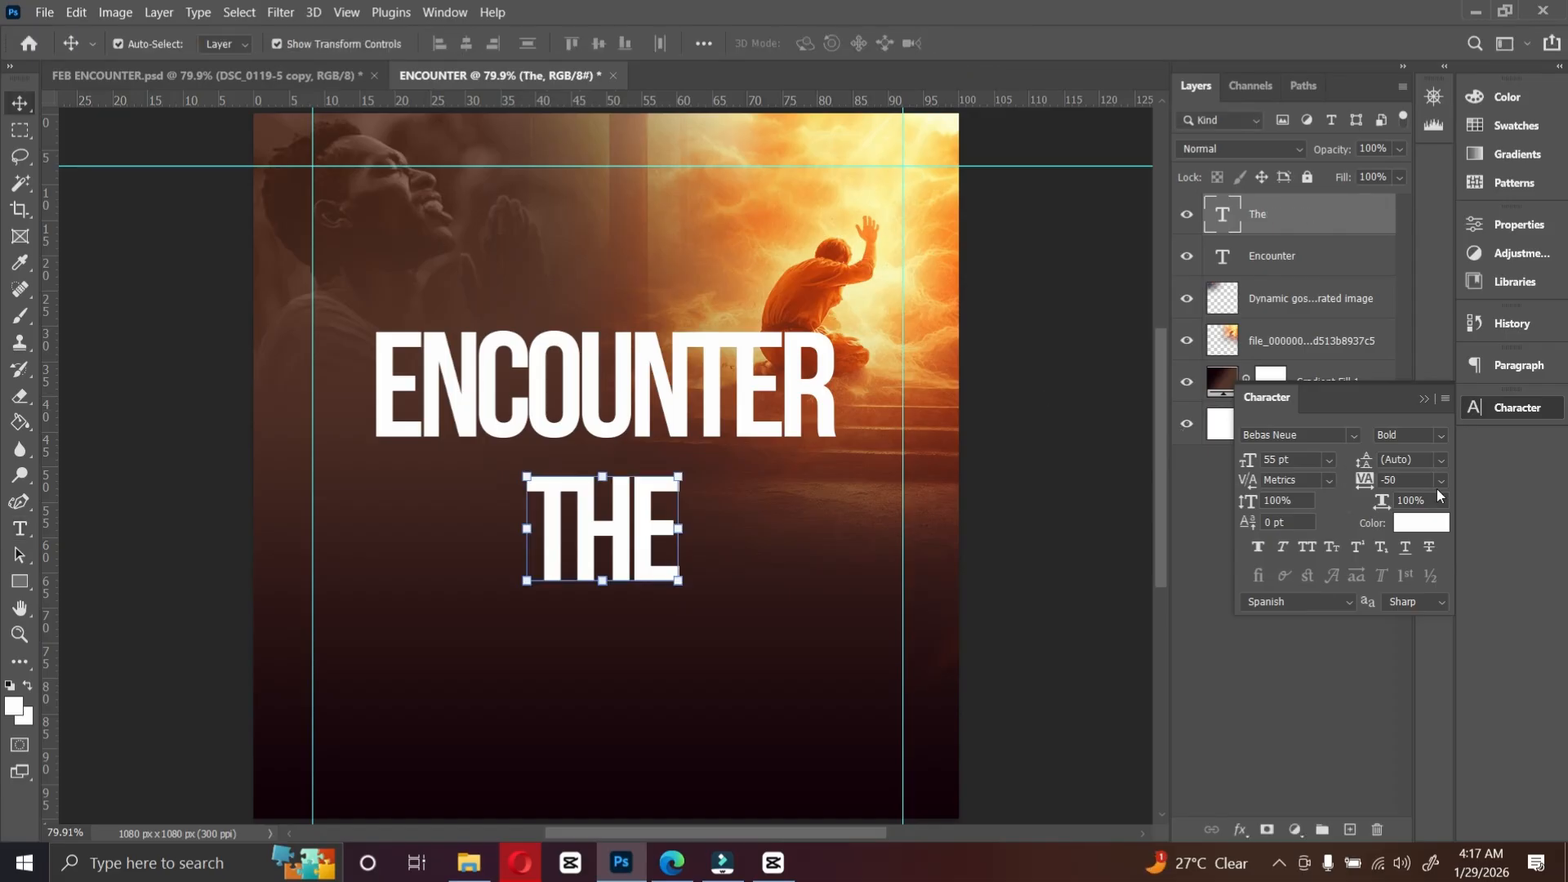
{"action": "left_click", "coordinate": [1442, 482]}
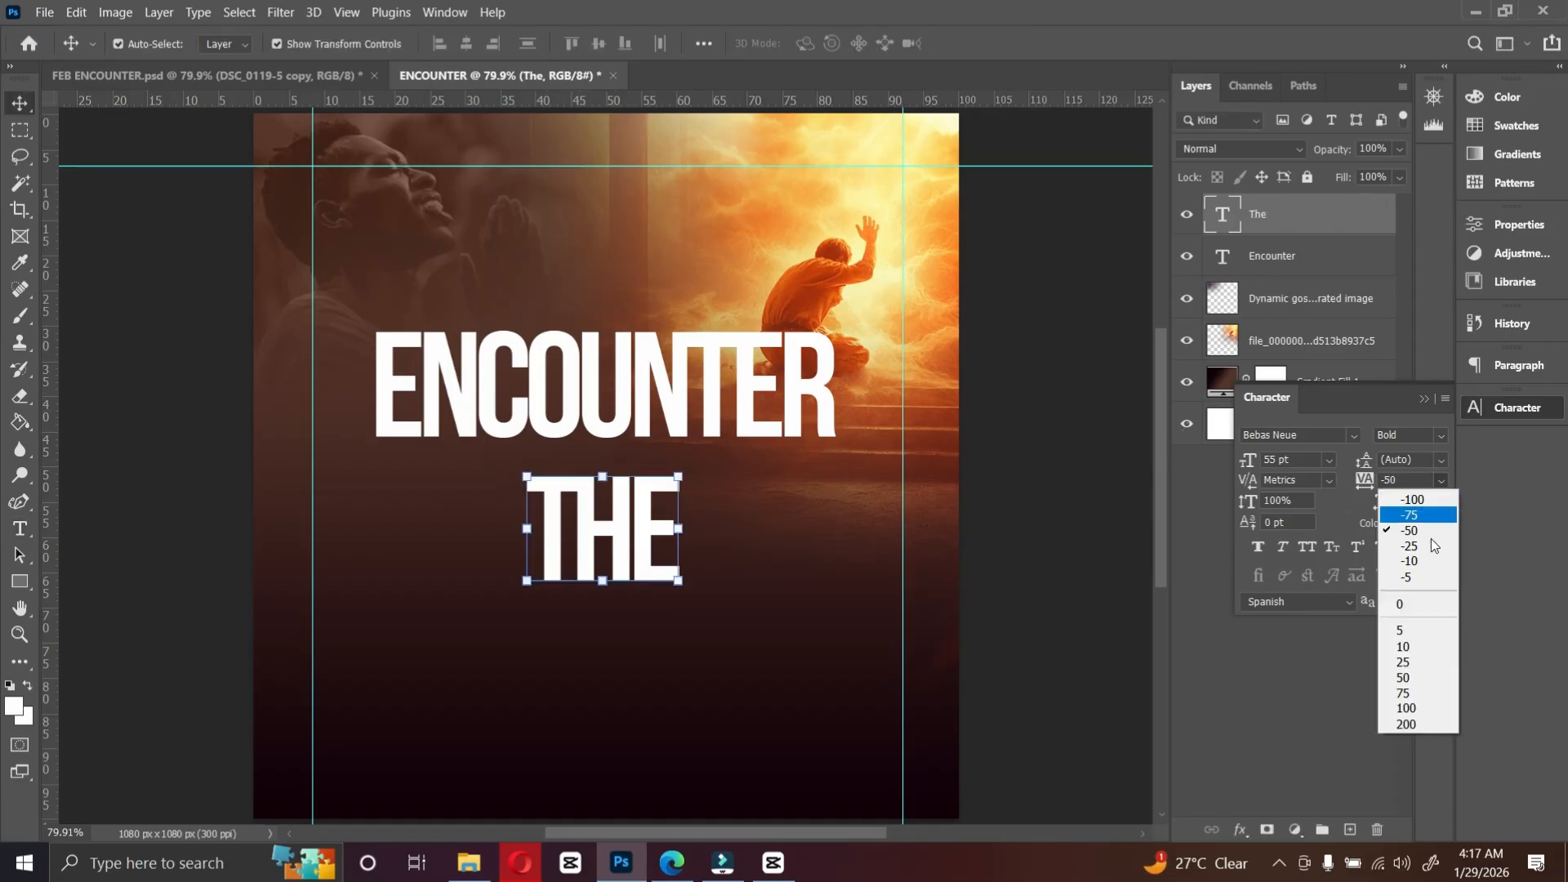
{"action": "left_click", "coordinate": [1431, 606]}
{"action": "left_click", "coordinate": [1355, 434]}
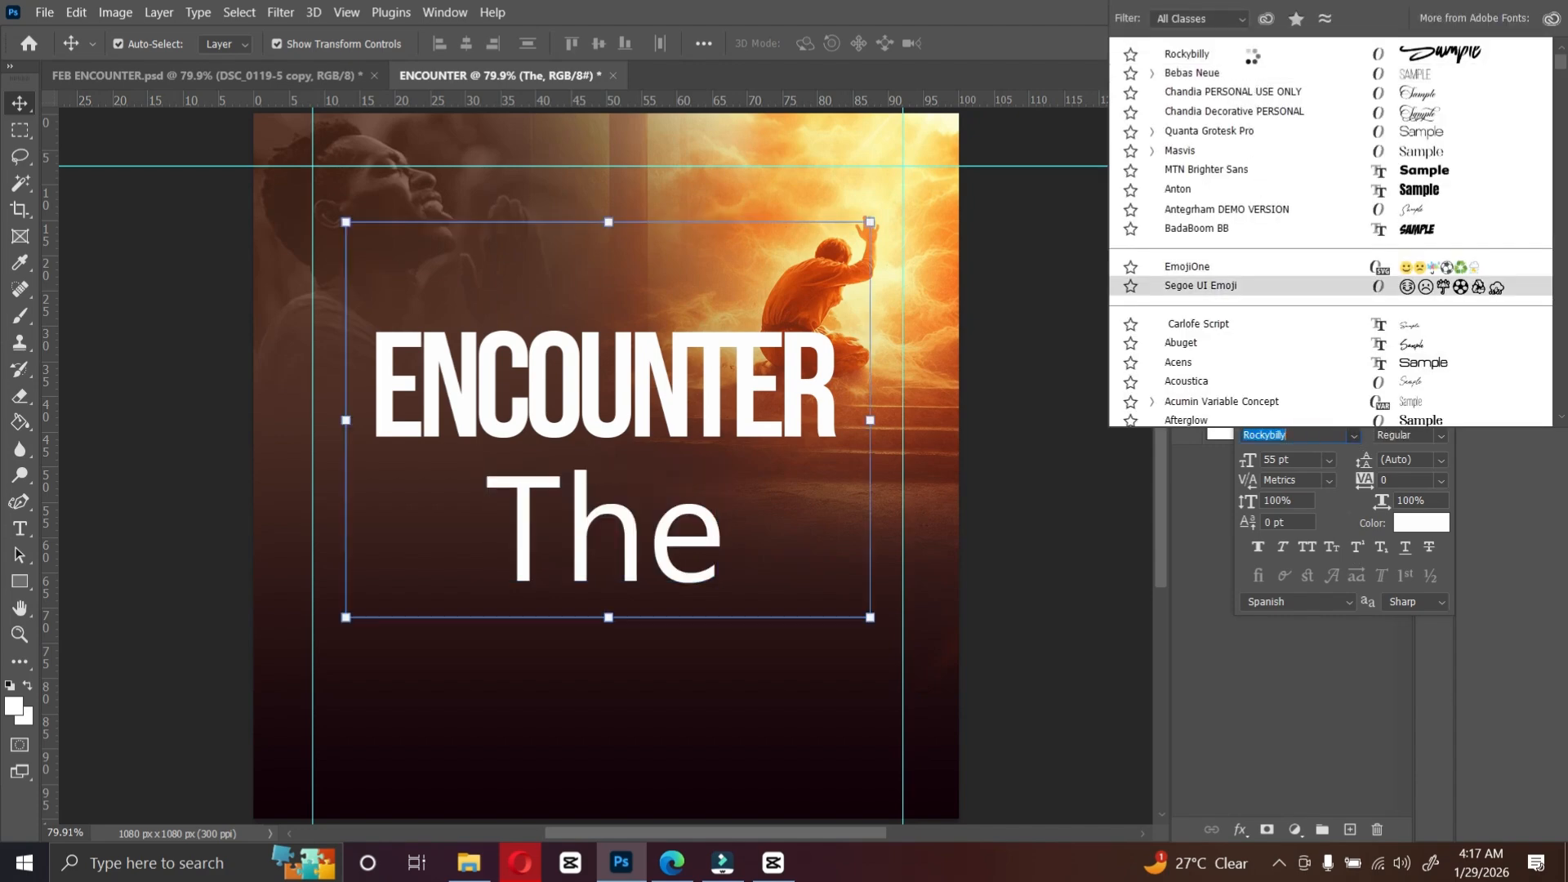
{"action": "left_click", "coordinate": [1251, 56]}
{"action": "left_click", "coordinate": [1330, 467]}
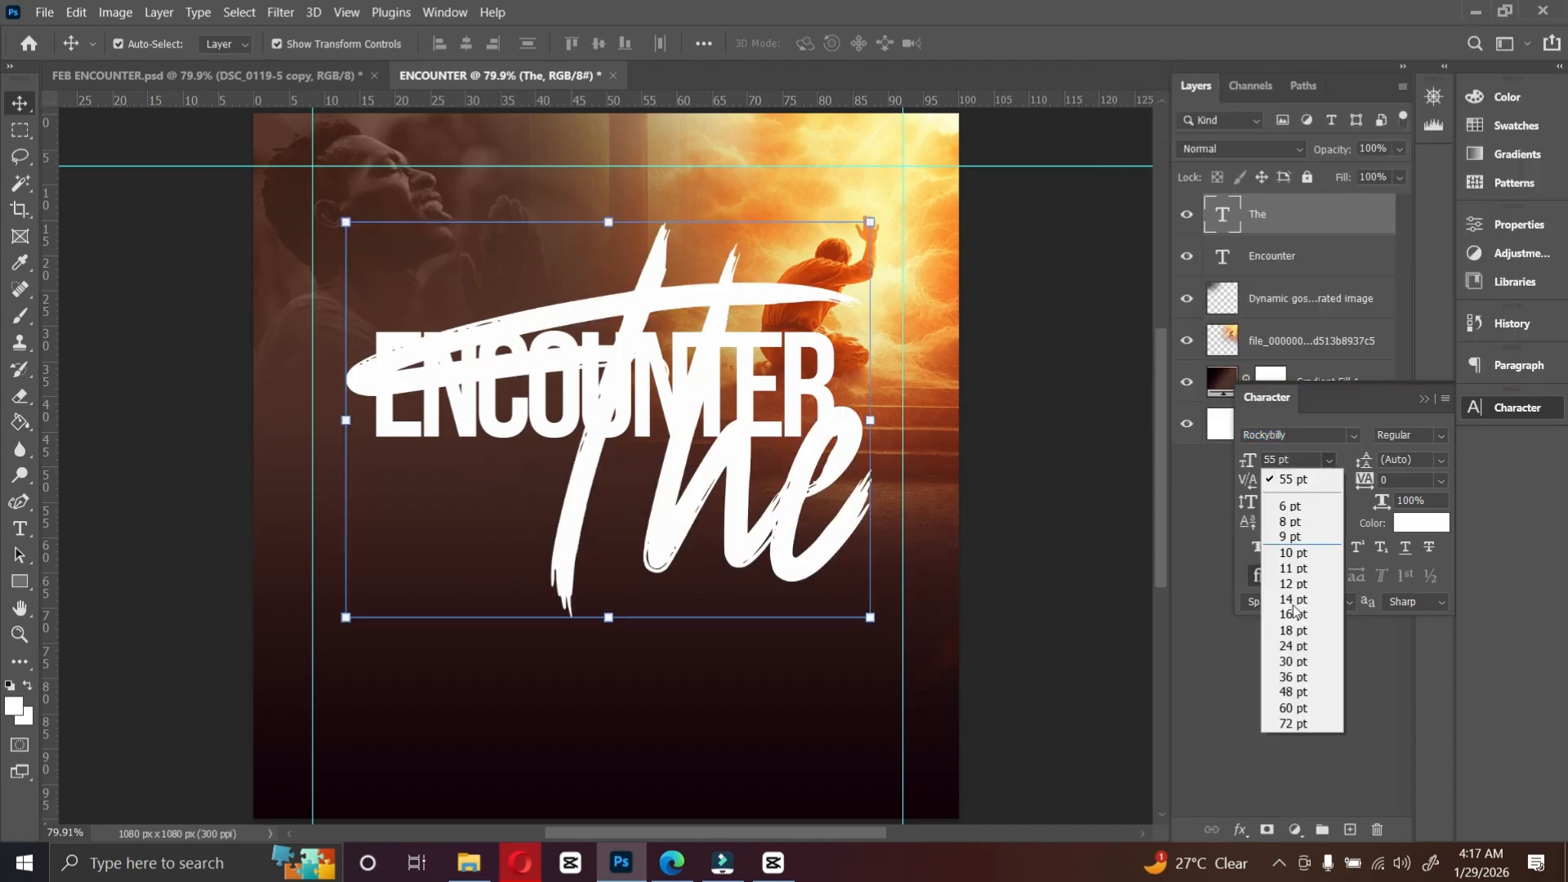
{"action": "left_click", "coordinate": [1297, 678]}
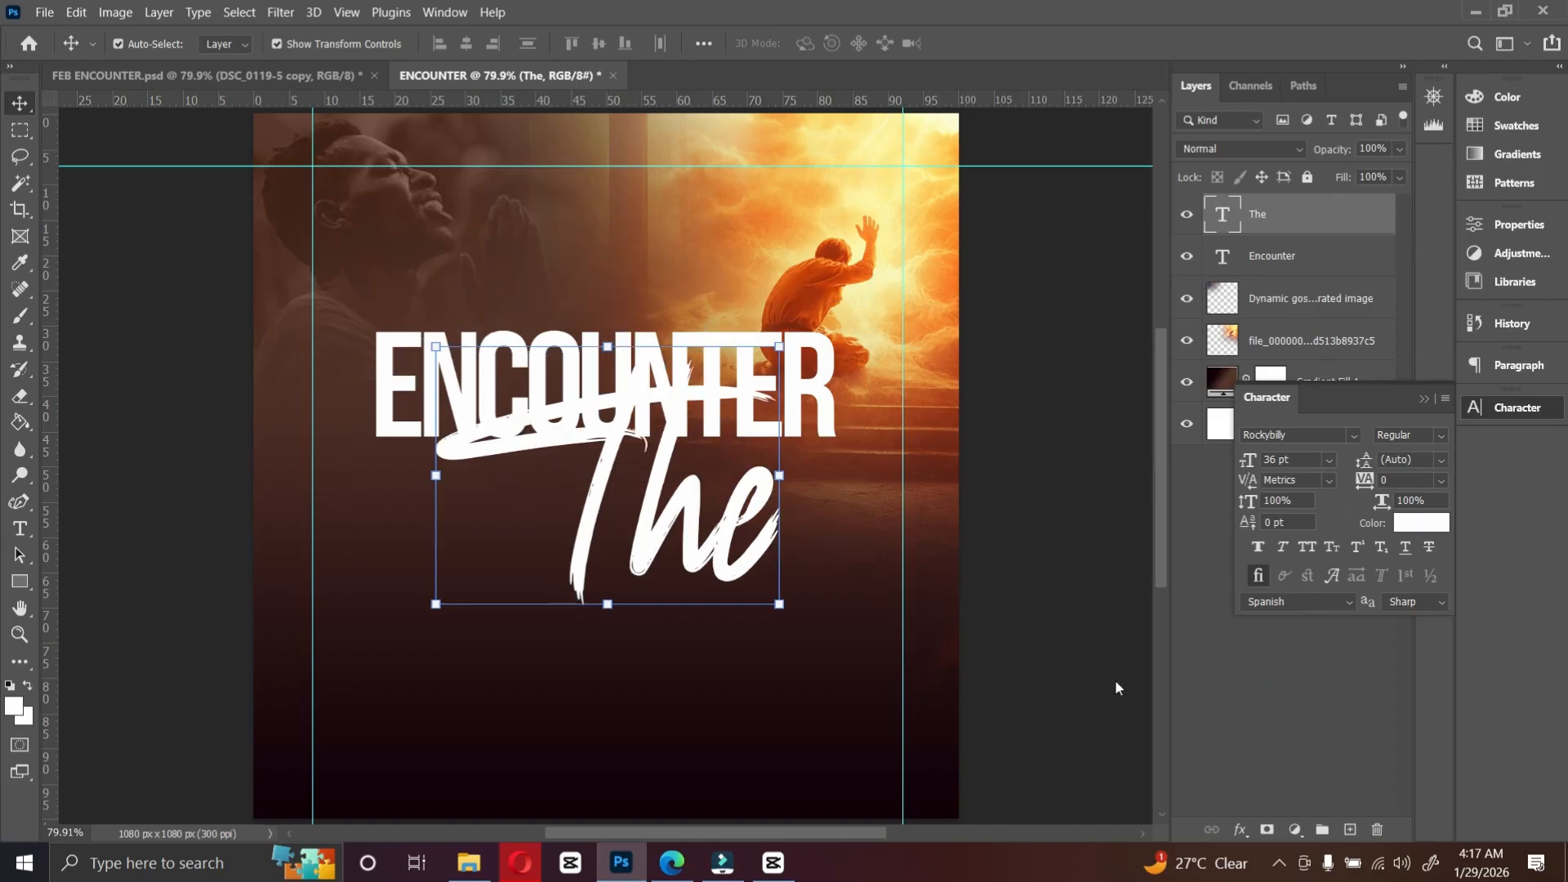
Step: Move "The" above ENCOUNTER, then shrink ENCOUNTER to 48 pt and nudge it slightly lower
{"action": "left_click_drag", "start_coordinate": [668, 549], "coordinate": [657, 341]}
{"action": "left_click_drag", "start_coordinate": [801, 424], "coordinate": [801, 448]}
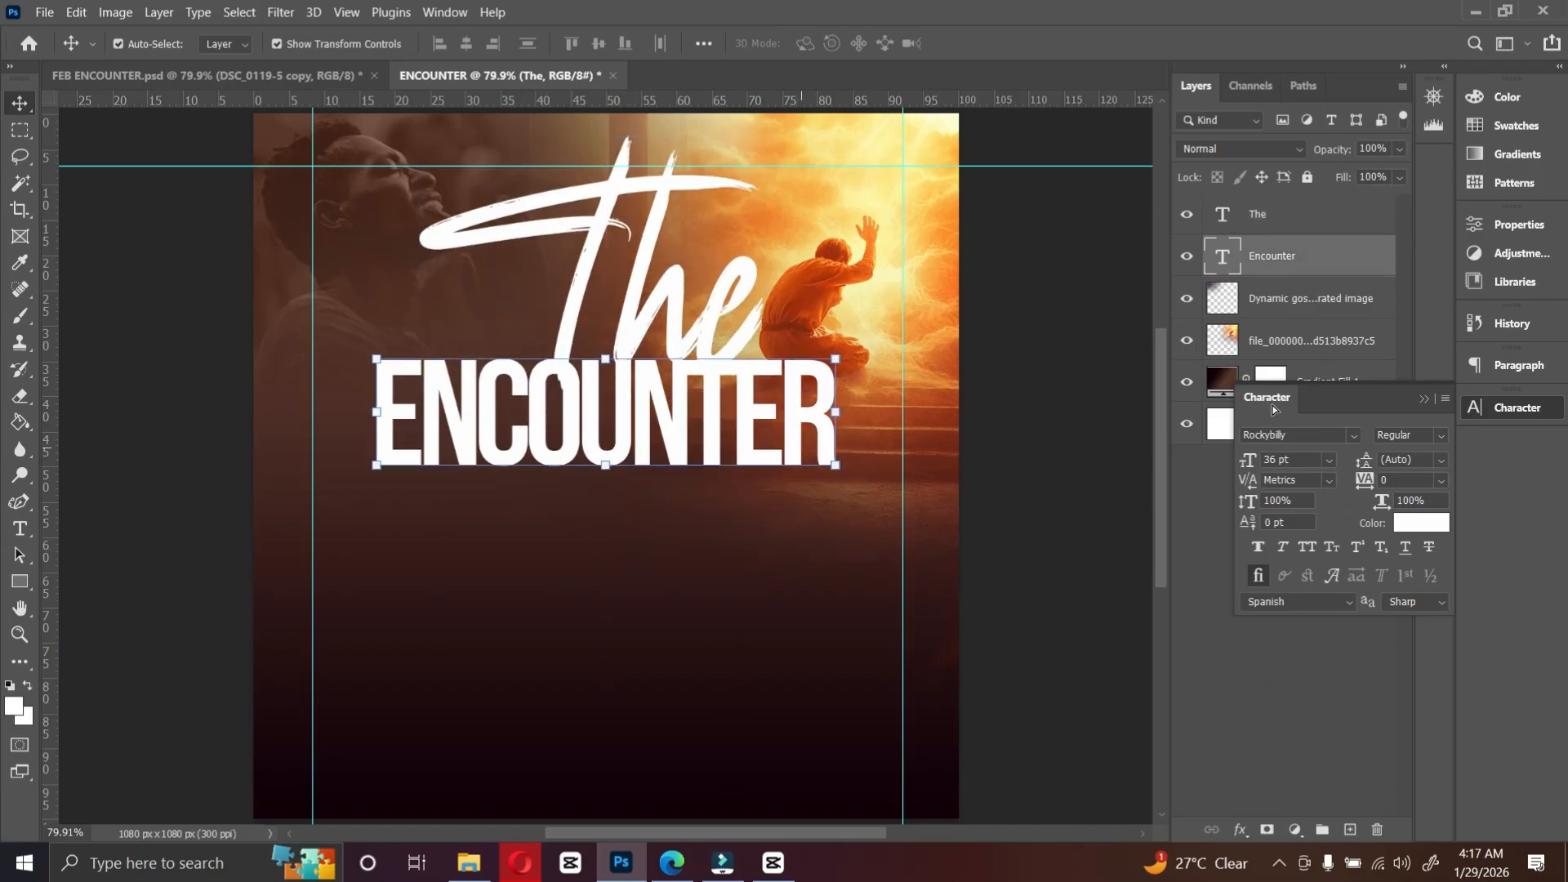
{"action": "left_click", "coordinate": [1330, 461]}
{"action": "left_click", "coordinate": [1293, 692]}
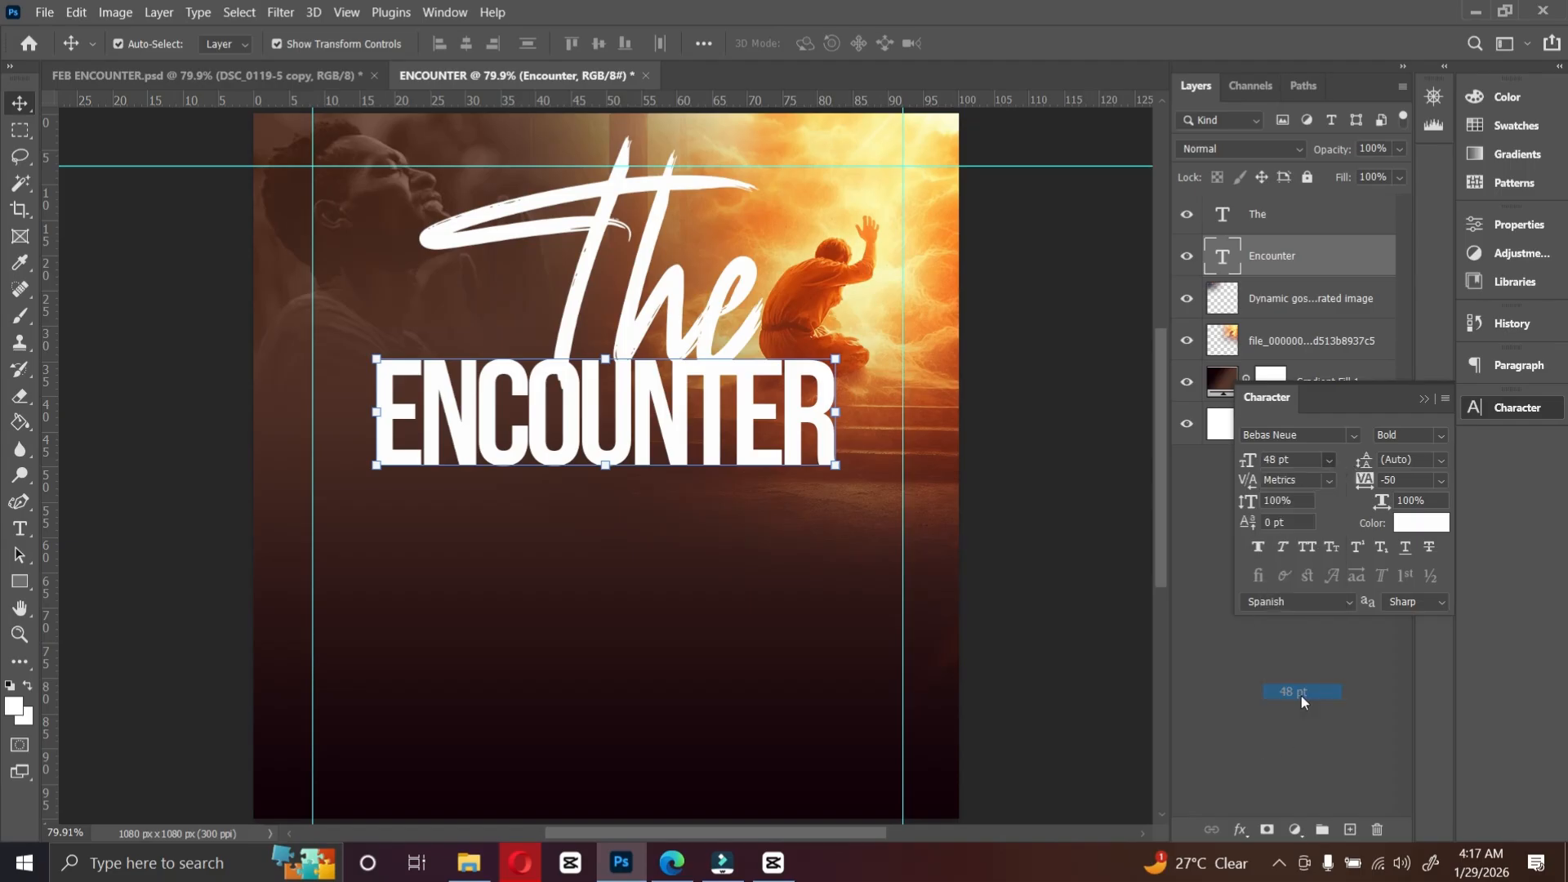
{"action": "left_click_drag", "start_coordinate": [709, 438], "coordinate": [708, 446]}
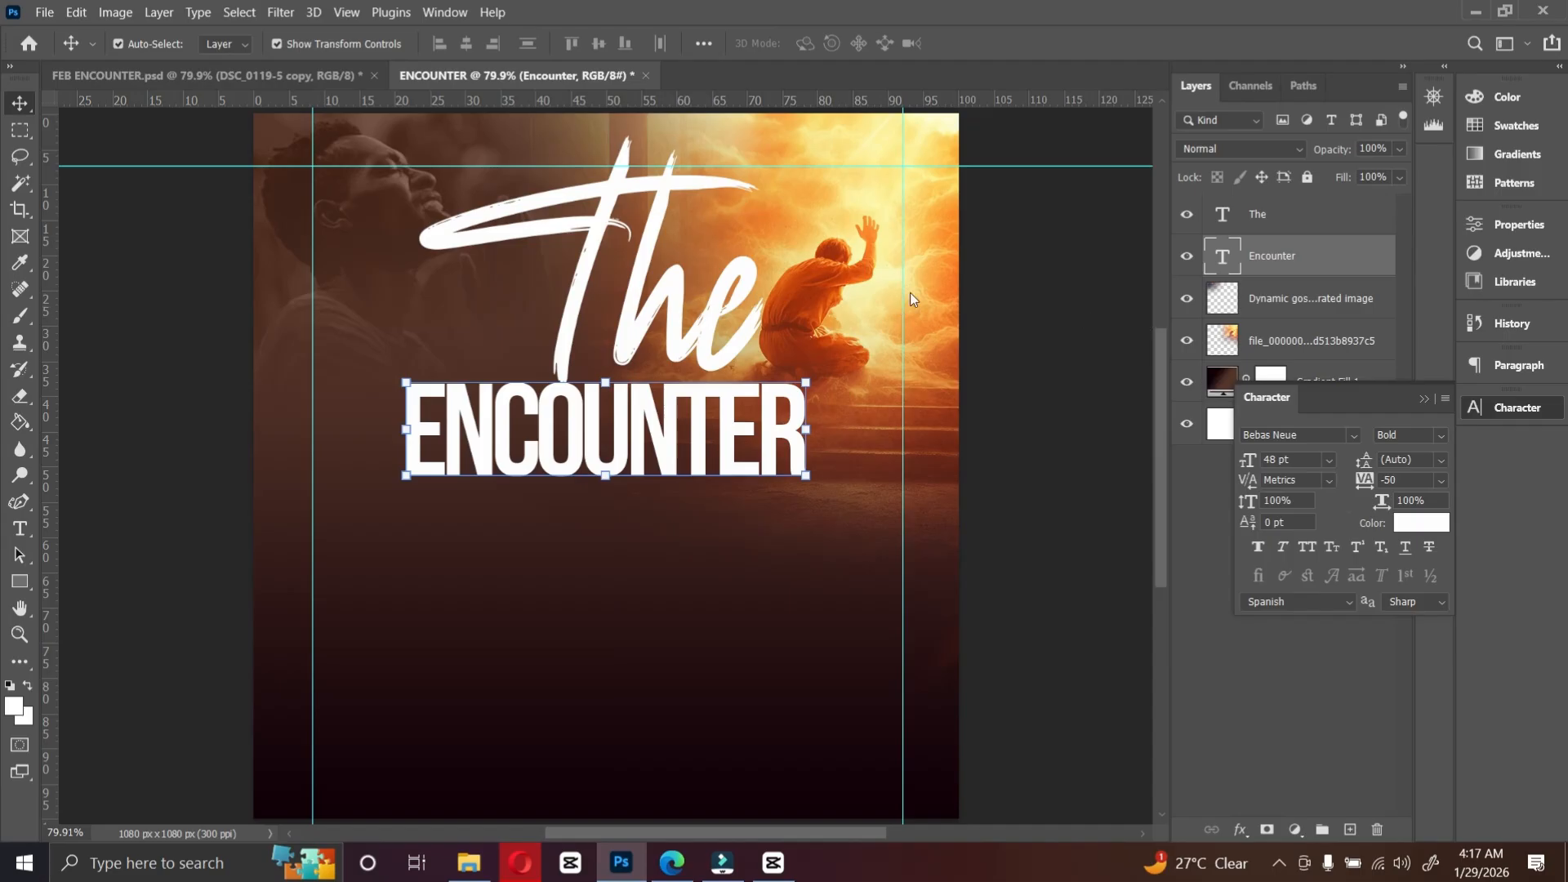
Step: Reduce "The" to 30 pt and move it down so it overlaps the ENCOUNTER title
{"action": "left_click", "coordinate": [1297, 216]}
{"action": "left_click", "coordinate": [1331, 462]}
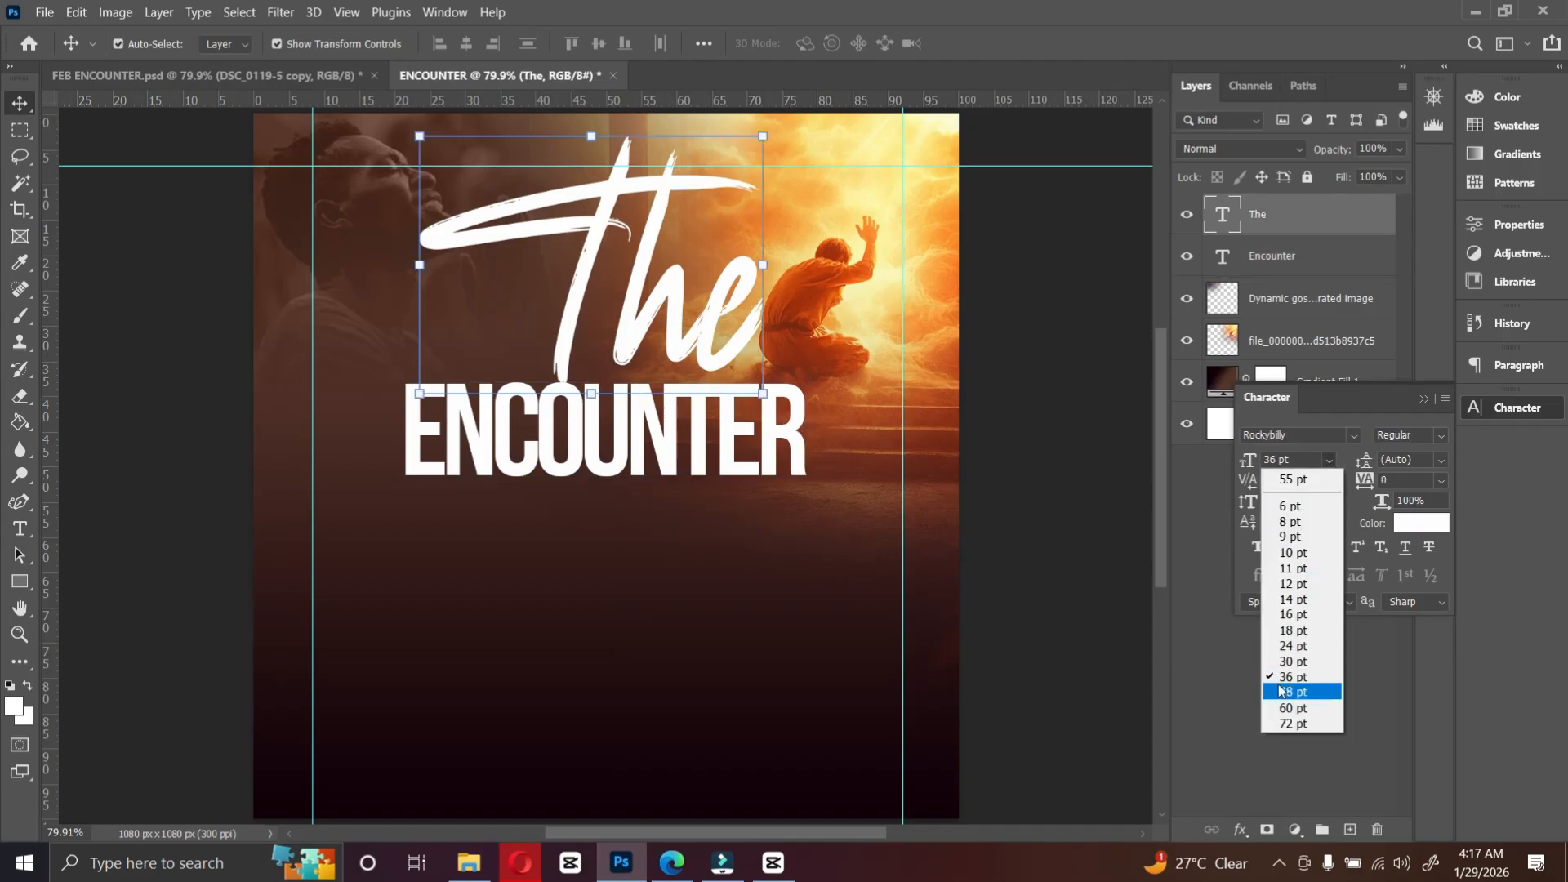
{"action": "left_click", "coordinate": [1294, 660]}
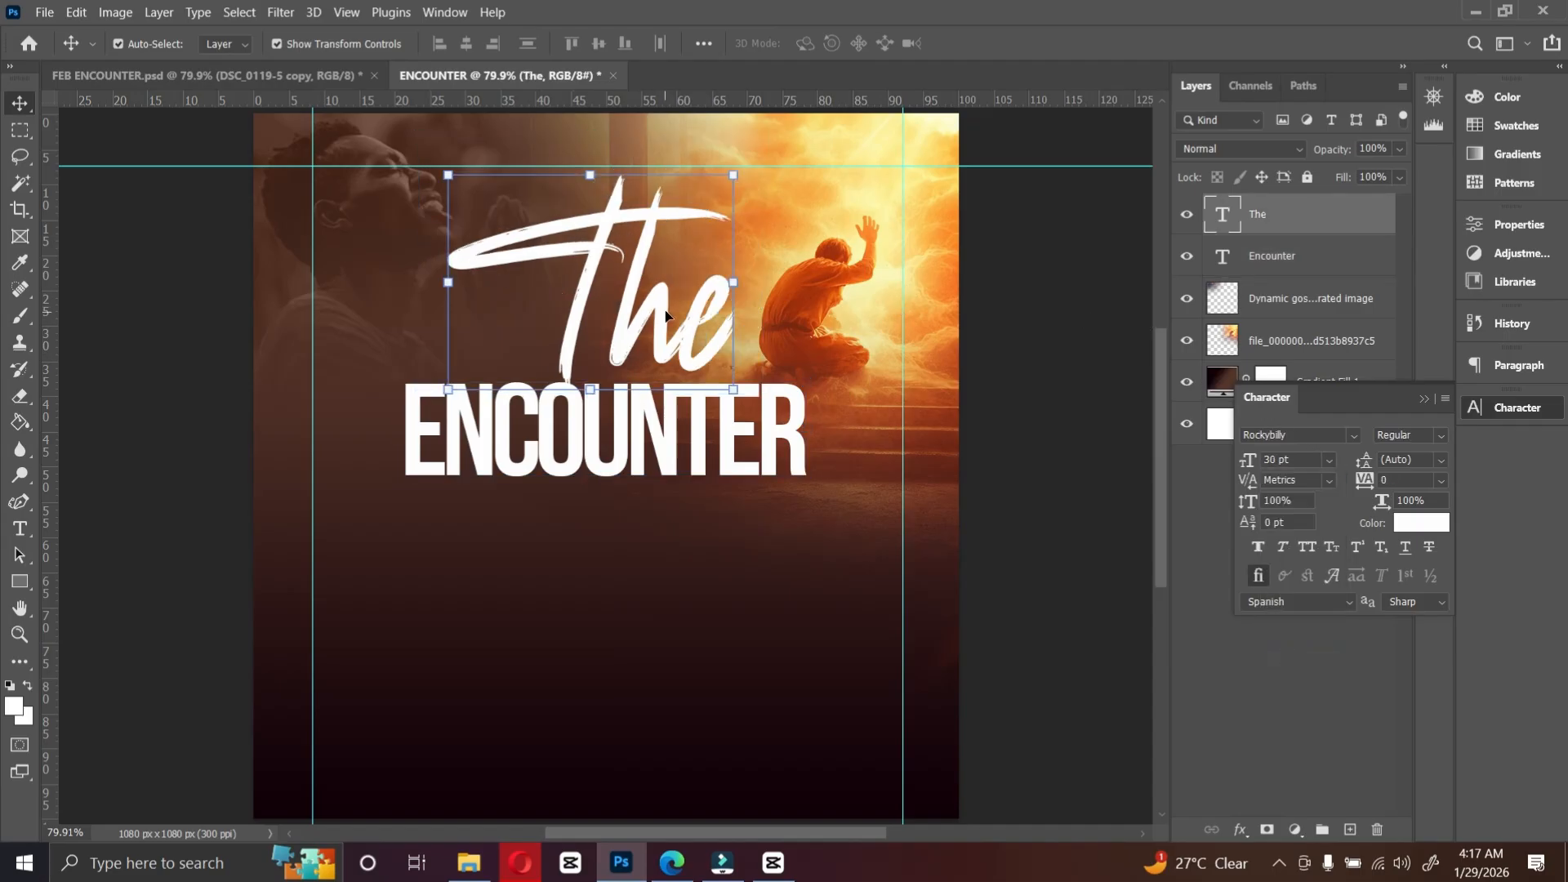
{"action": "left_click_drag", "start_coordinate": [666, 311], "coordinate": [651, 350]}
Step: Set the ENCOUNTER title's font size to 55 pt
{"action": "left_click", "coordinate": [697, 437]}
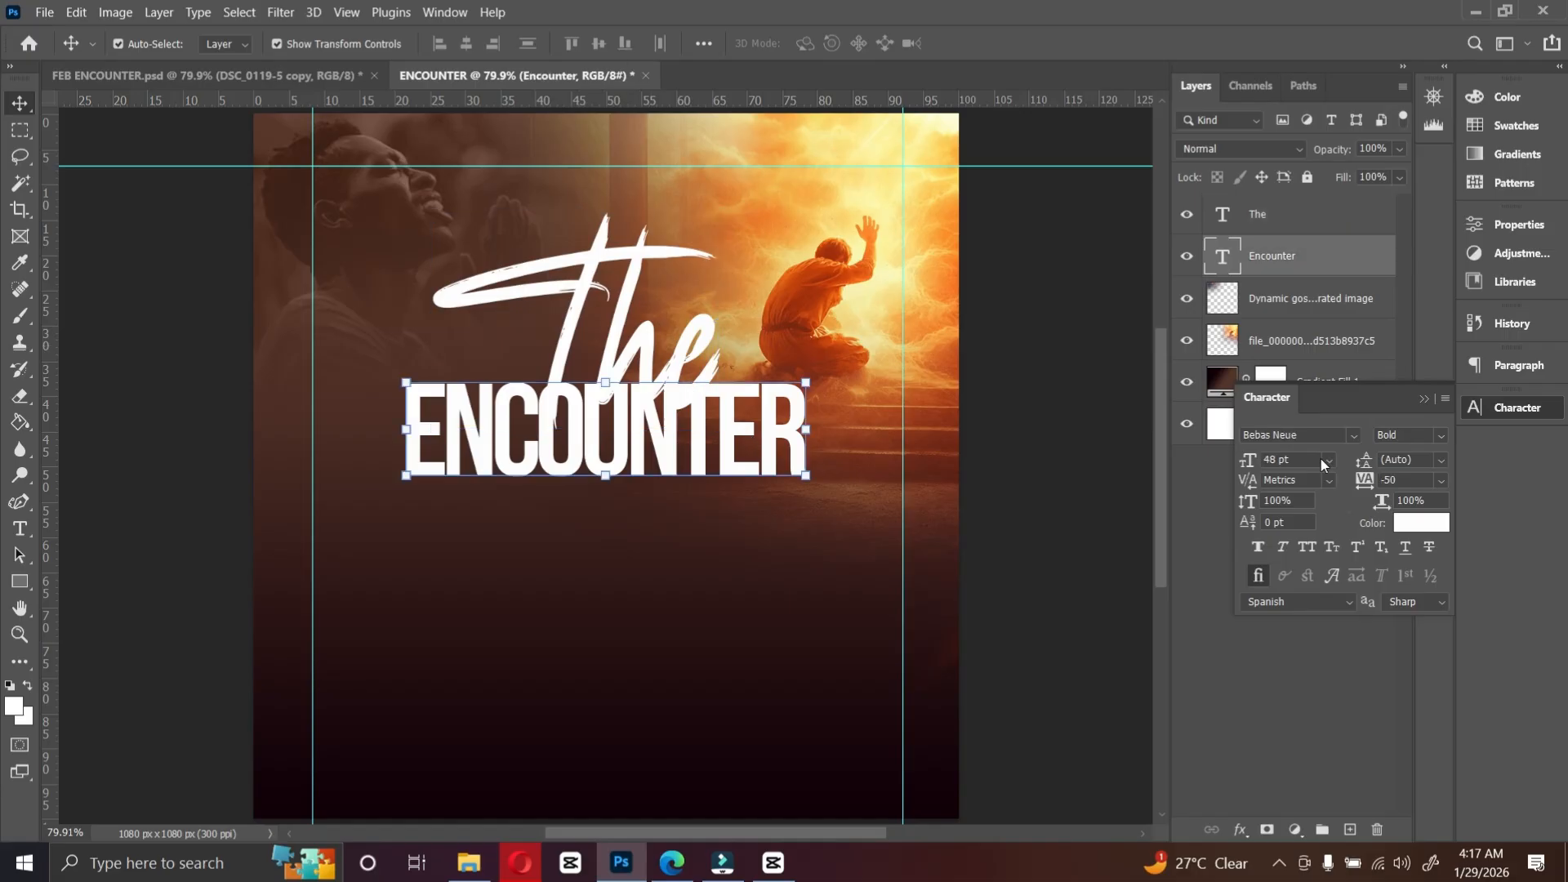
{"action": "left_click", "coordinate": [1315, 463]}
{"action": "type", "text": "60"}
{"action": "key", "text": "Return"}
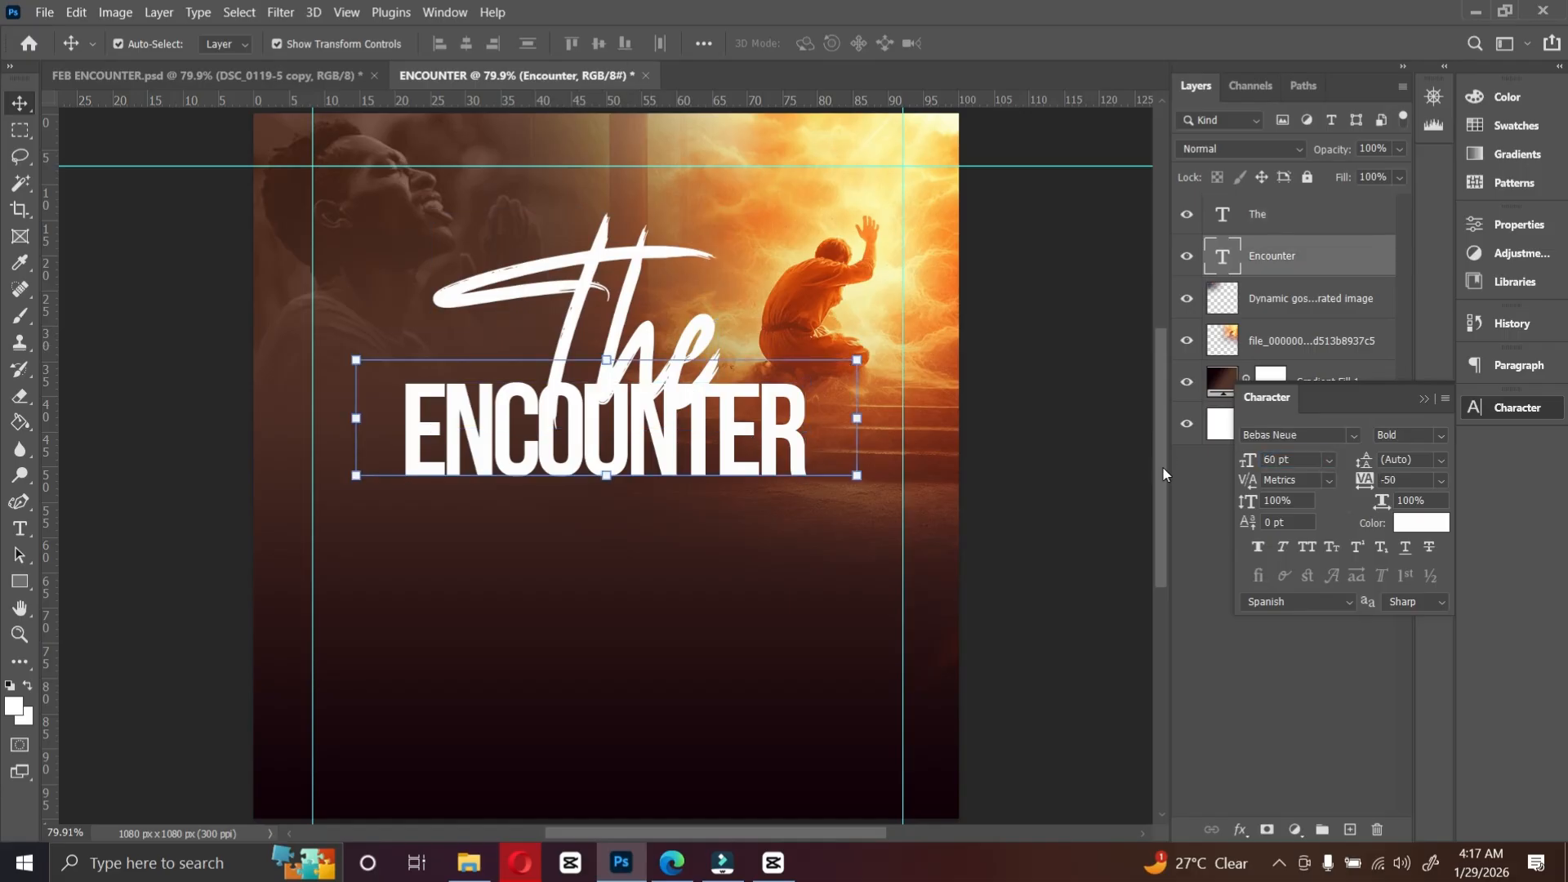
{"action": "type", "text": "55"}
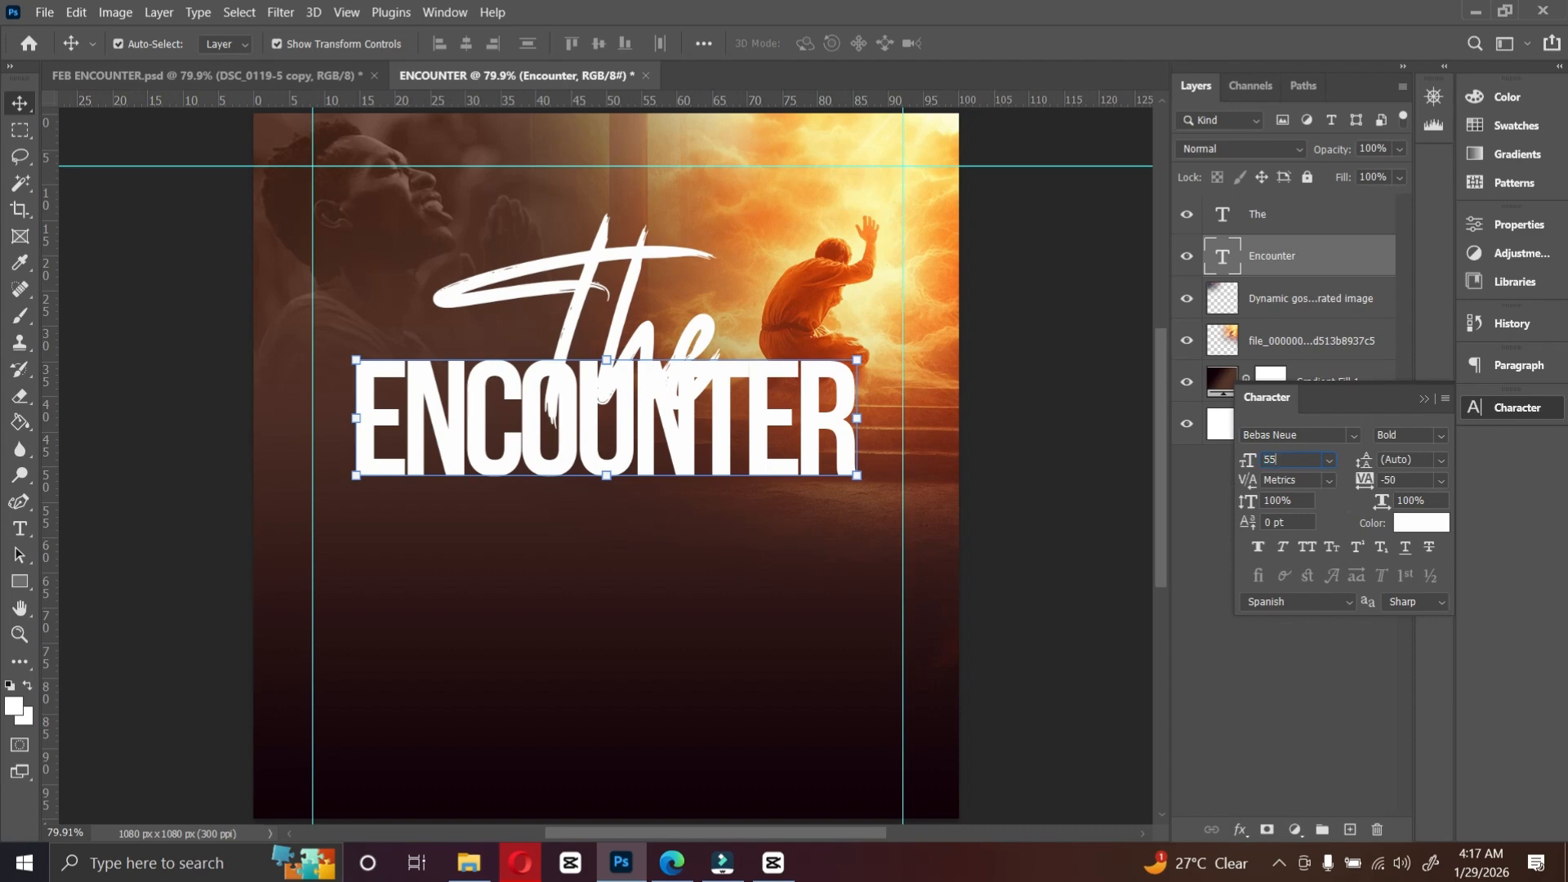
{"action": "key", "text": "Return"}
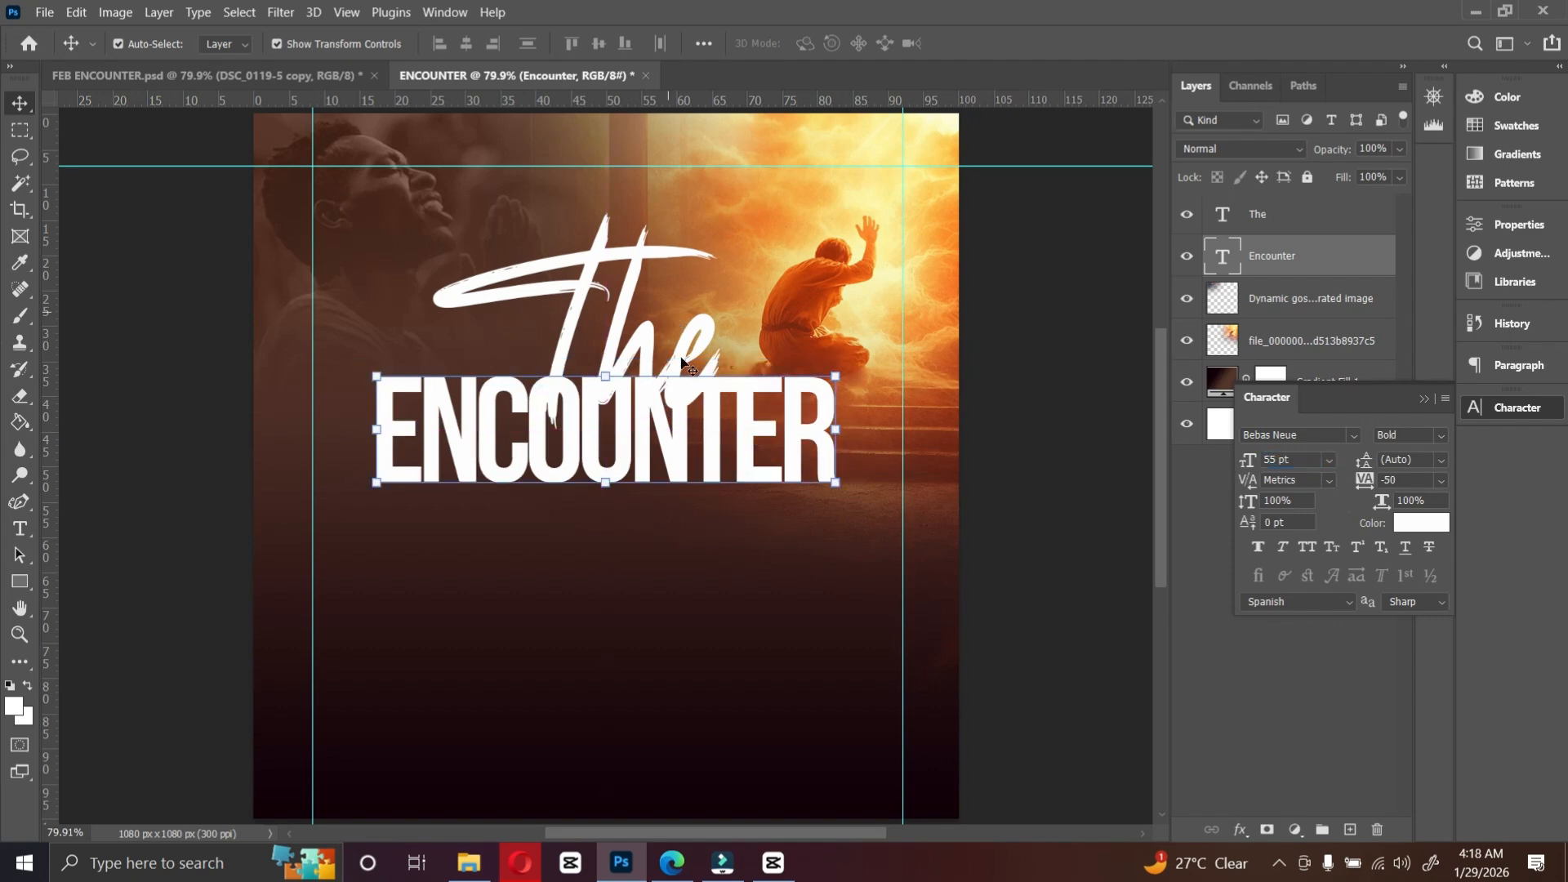
Step: Nudge "The" down slightly and apply a white-to-yellow (ffe51e) Gradient Overlay layer style to it
{"action": "left_click_drag", "start_coordinate": [632, 303], "coordinate": [632, 316]}
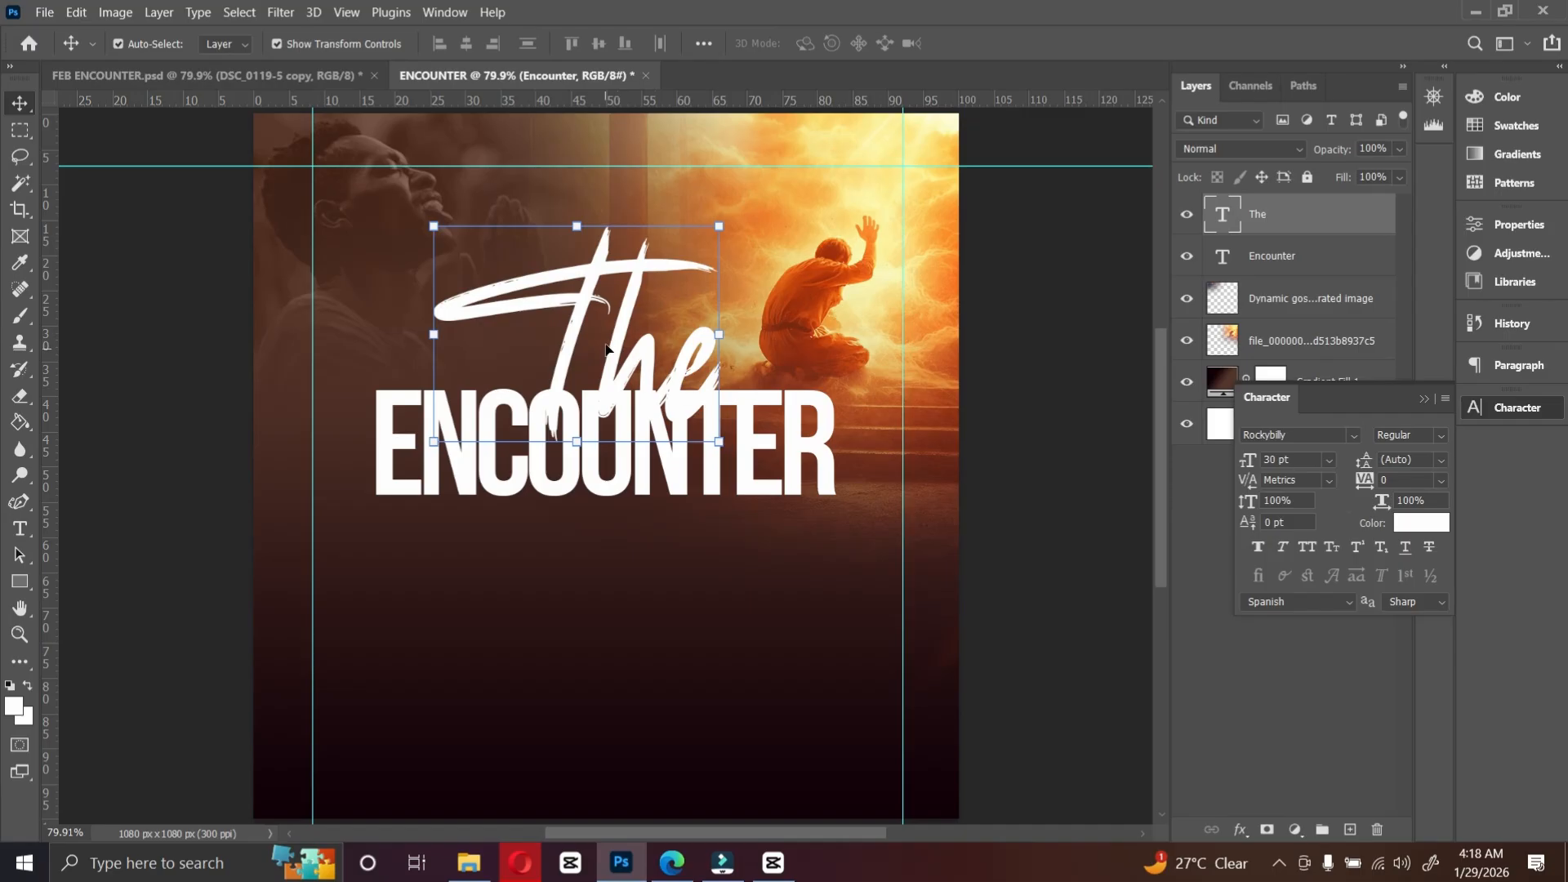
{"action": "left_click", "coordinate": [1241, 830]}
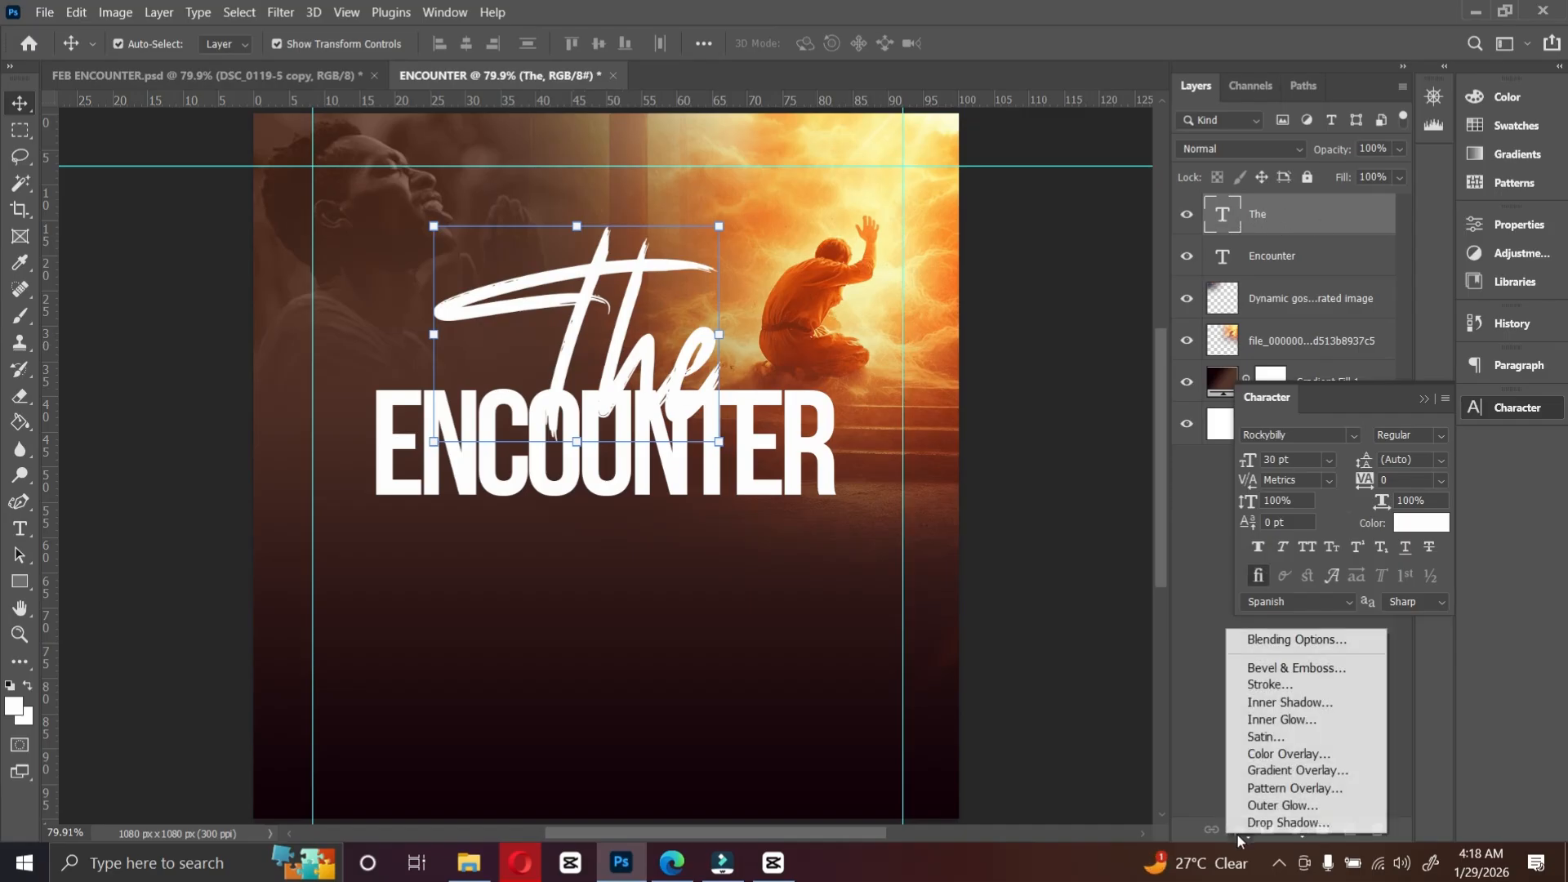
{"action": "left_click", "coordinate": [1266, 771]}
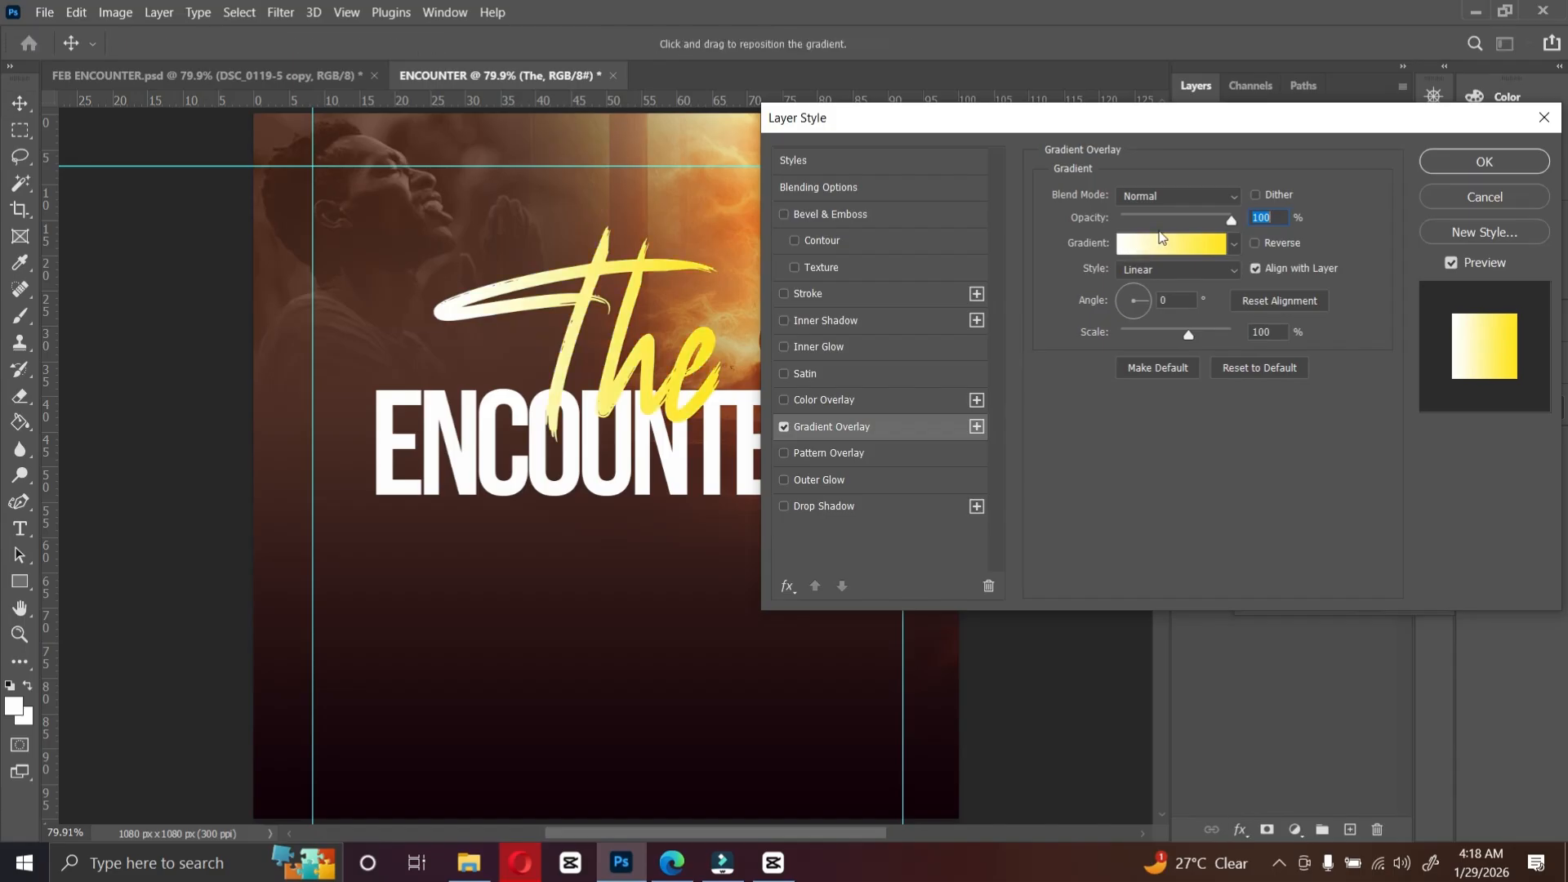
{"action": "left_click_drag", "start_coordinate": [1027, 120], "coordinate": [1208, 95]}
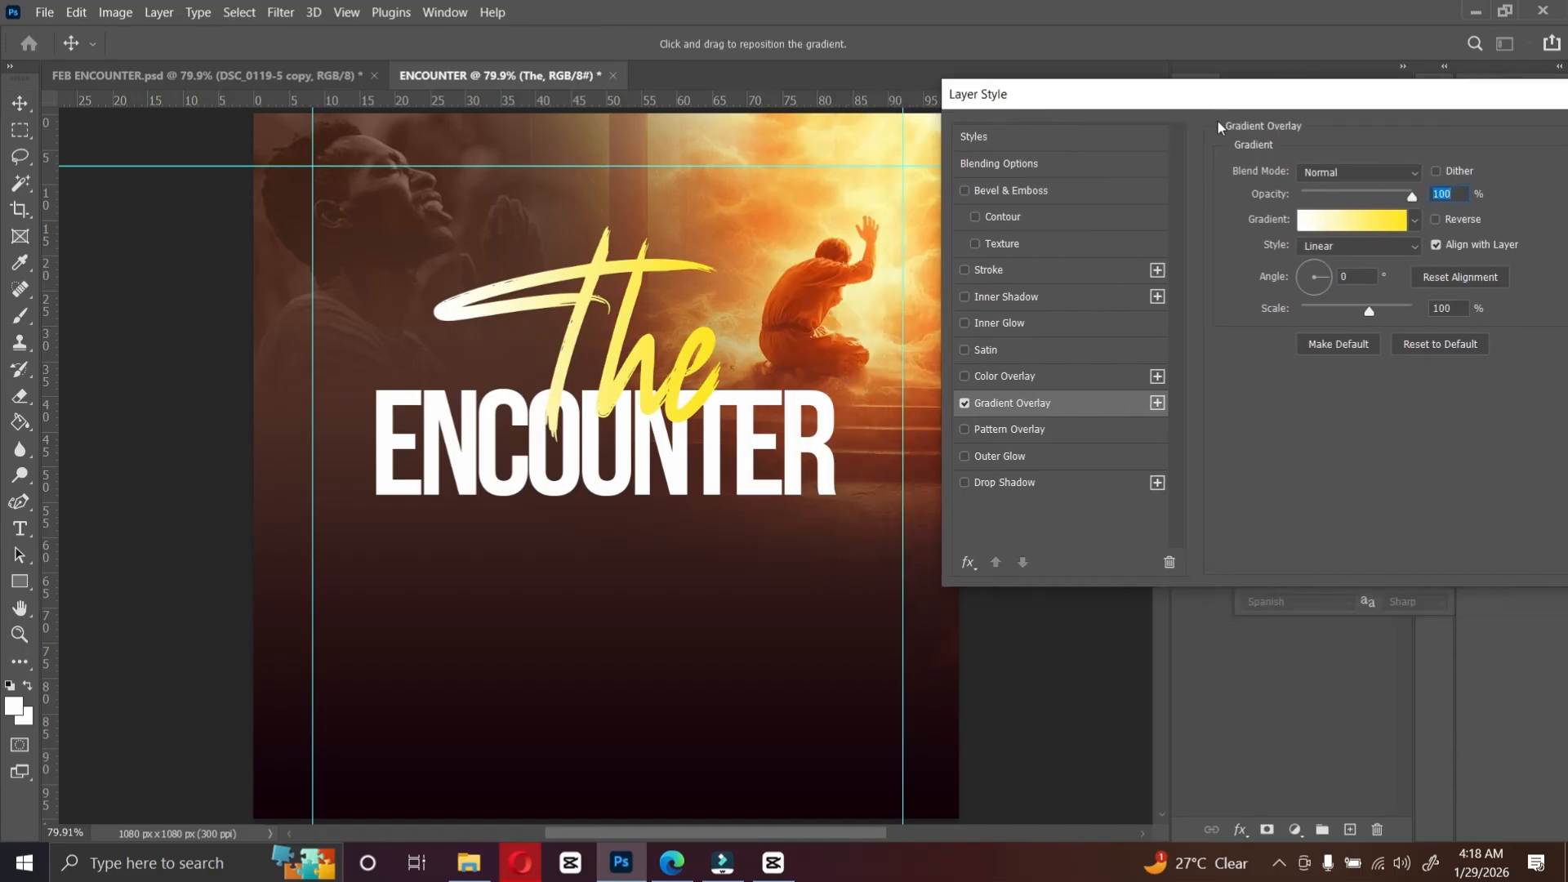
{"action": "left_click", "coordinate": [1336, 227]}
{"action": "scroll", "coordinate": [1316, 273], "scroll_direction": "down", "scroll_amount": 5}
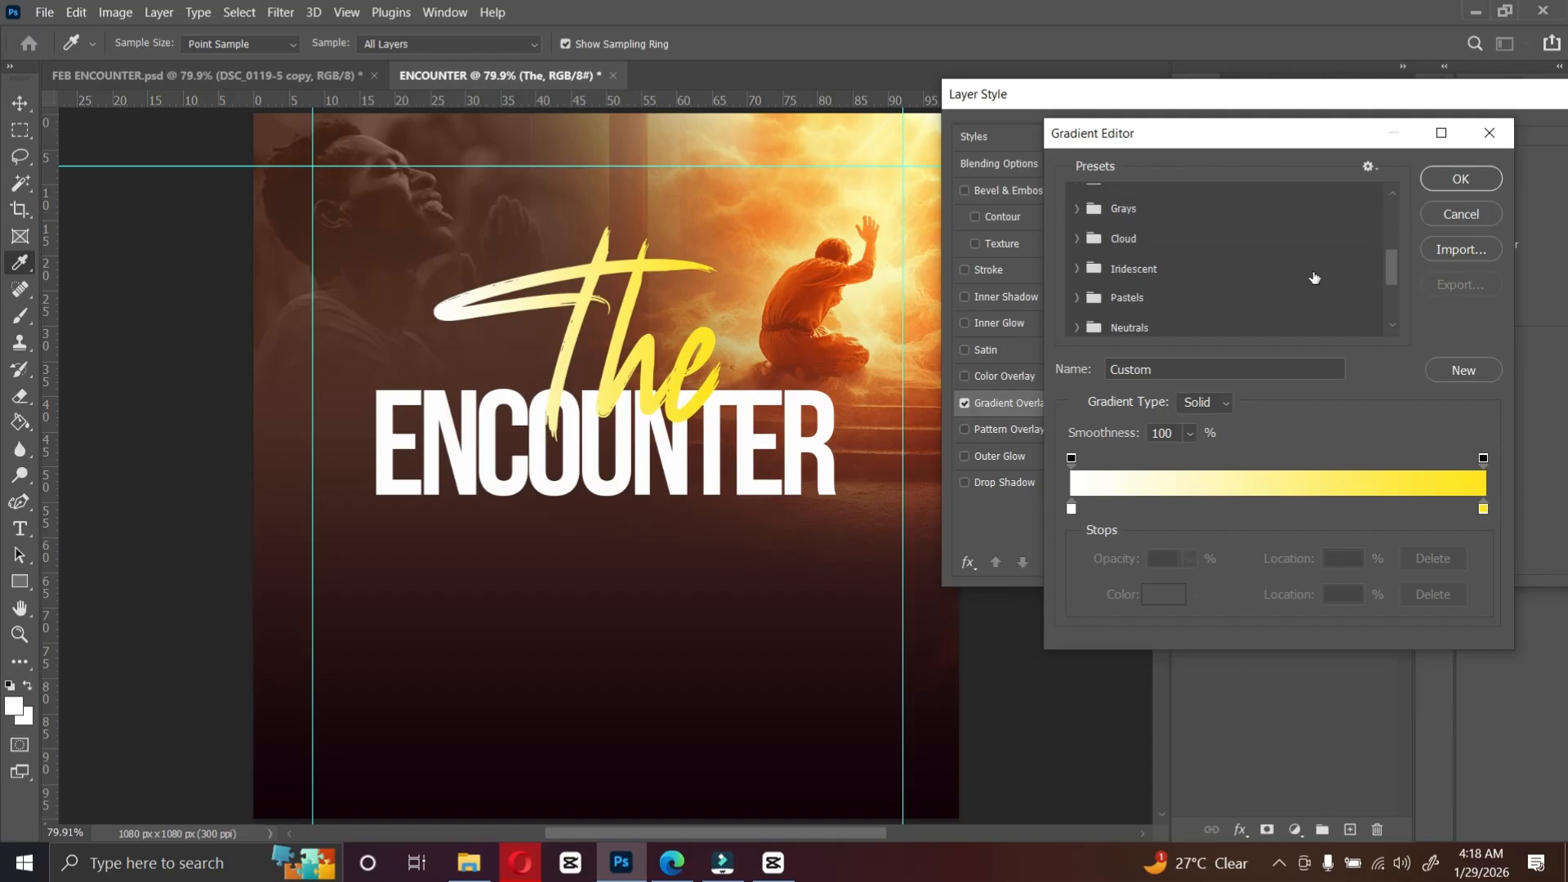
{"action": "scroll", "coordinate": [1314, 278], "scroll_direction": "down", "scroll_amount": 5}
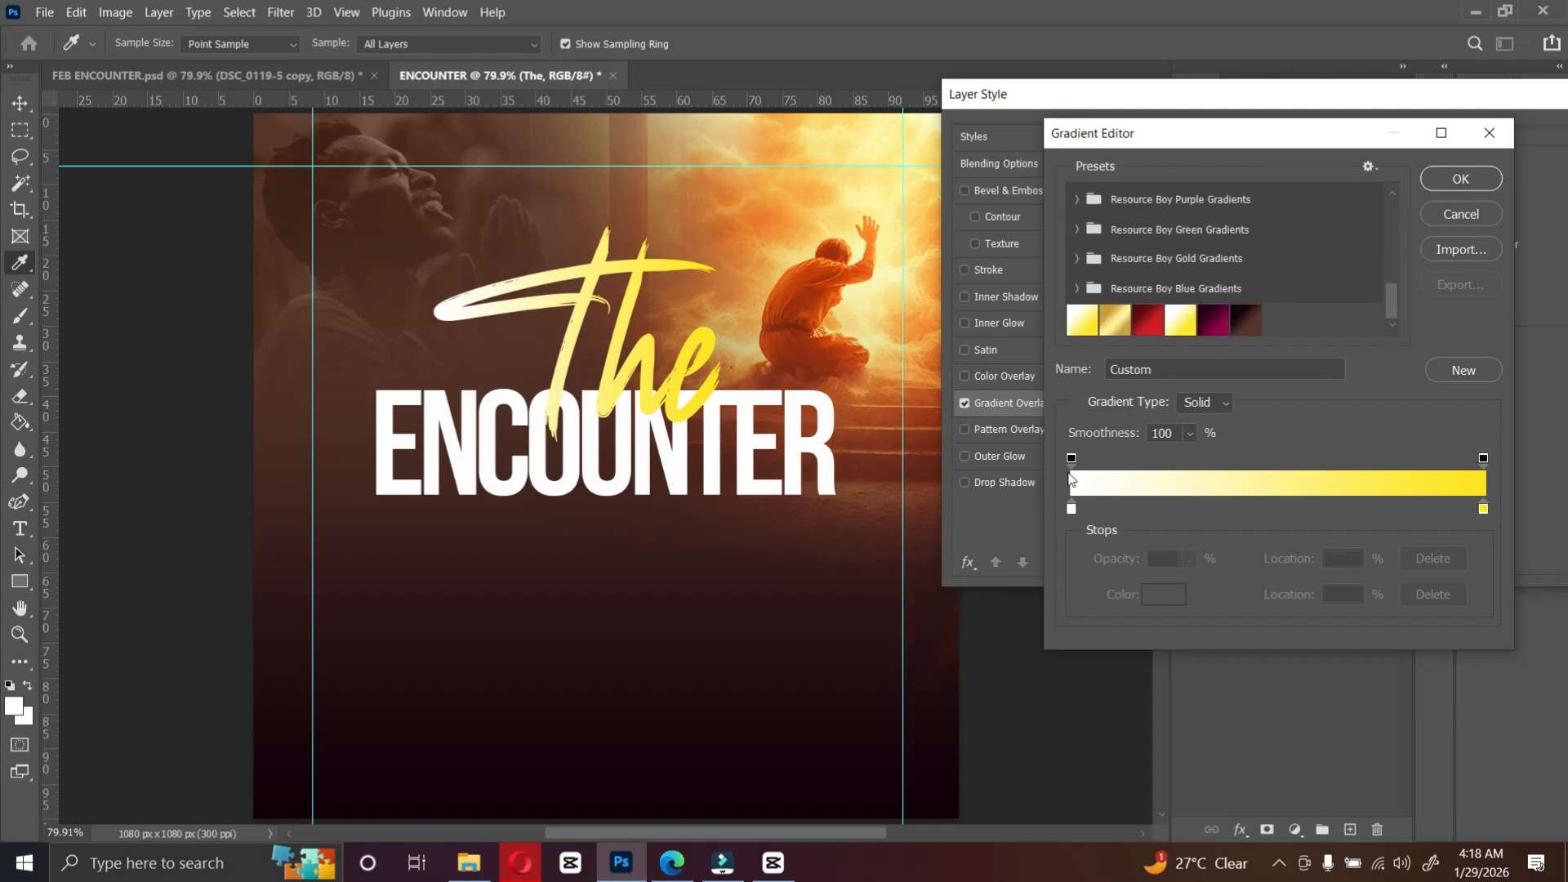
{"action": "double_click", "coordinate": [1072, 510]}
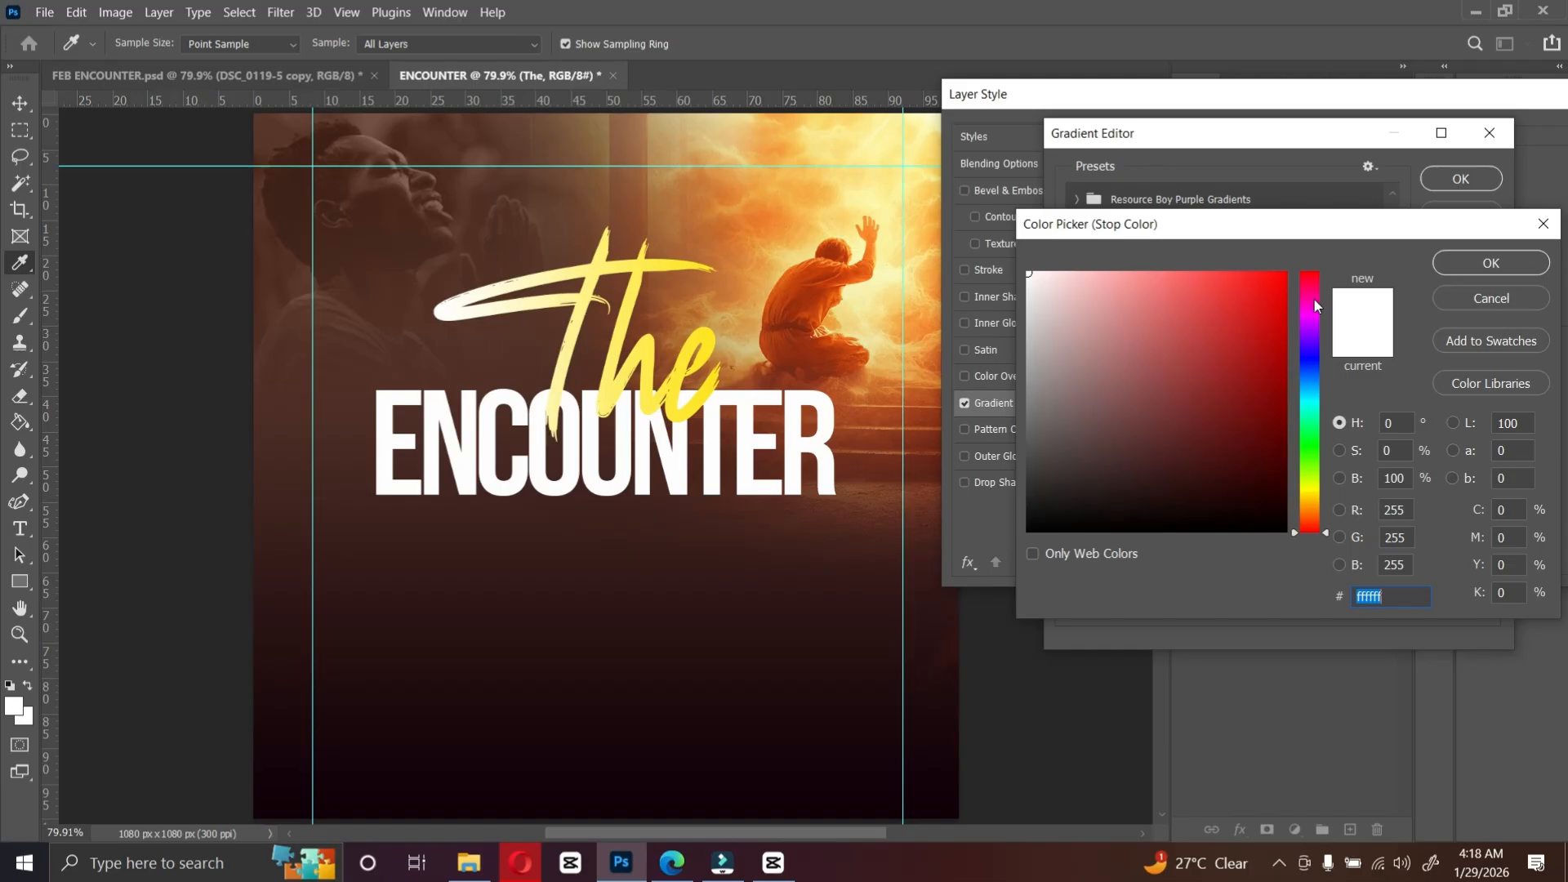
{"action": "left_click", "coordinate": [1481, 299]}
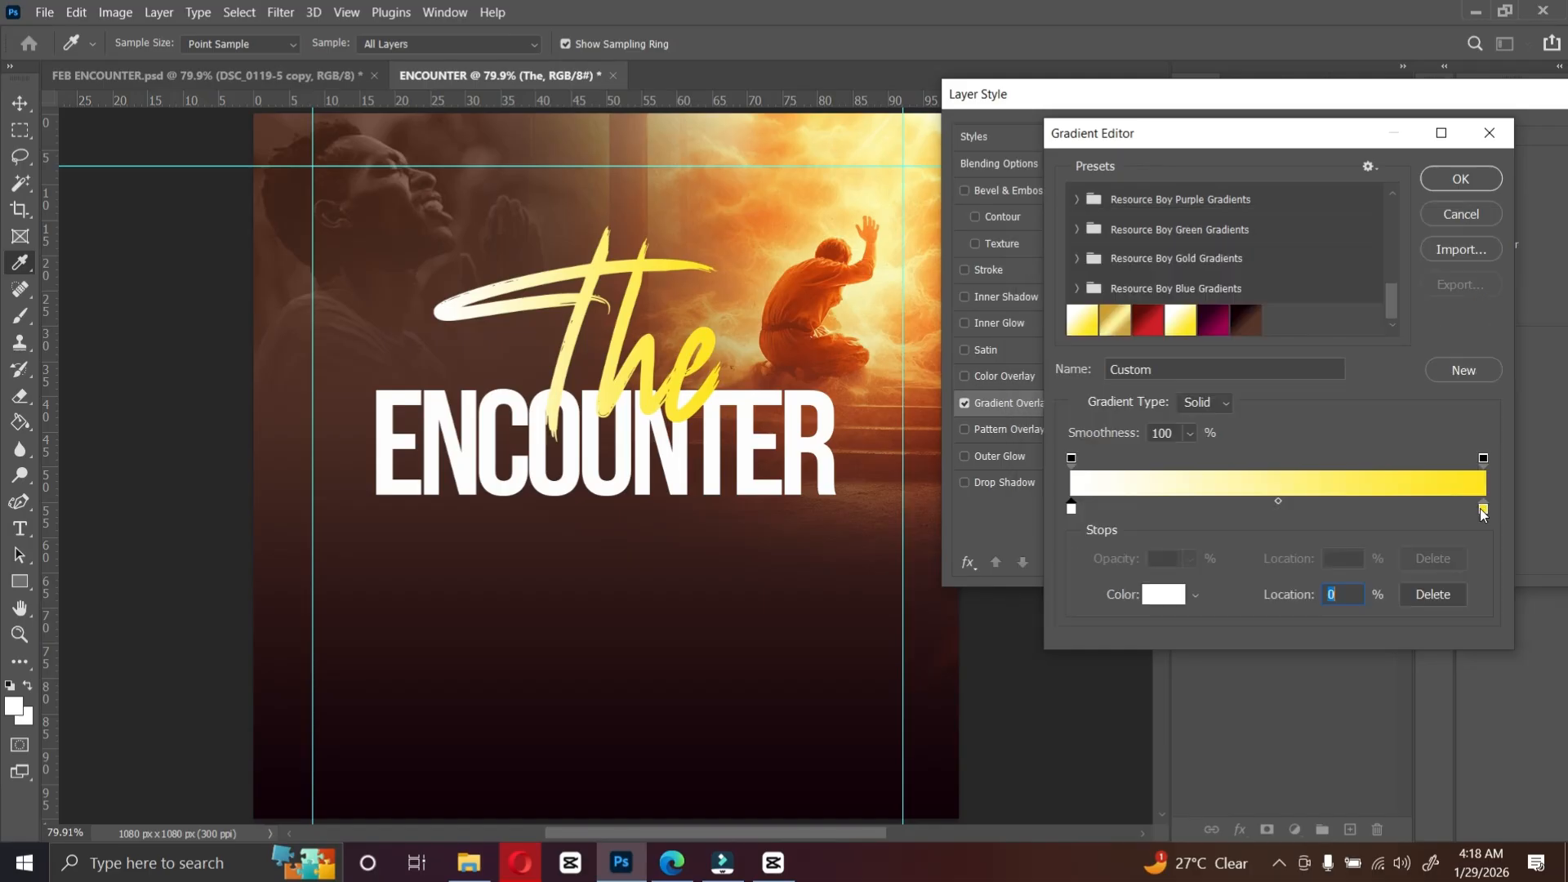
{"action": "left_click", "coordinate": [1483, 510]}
{"action": "double_click", "coordinate": [1483, 510]}
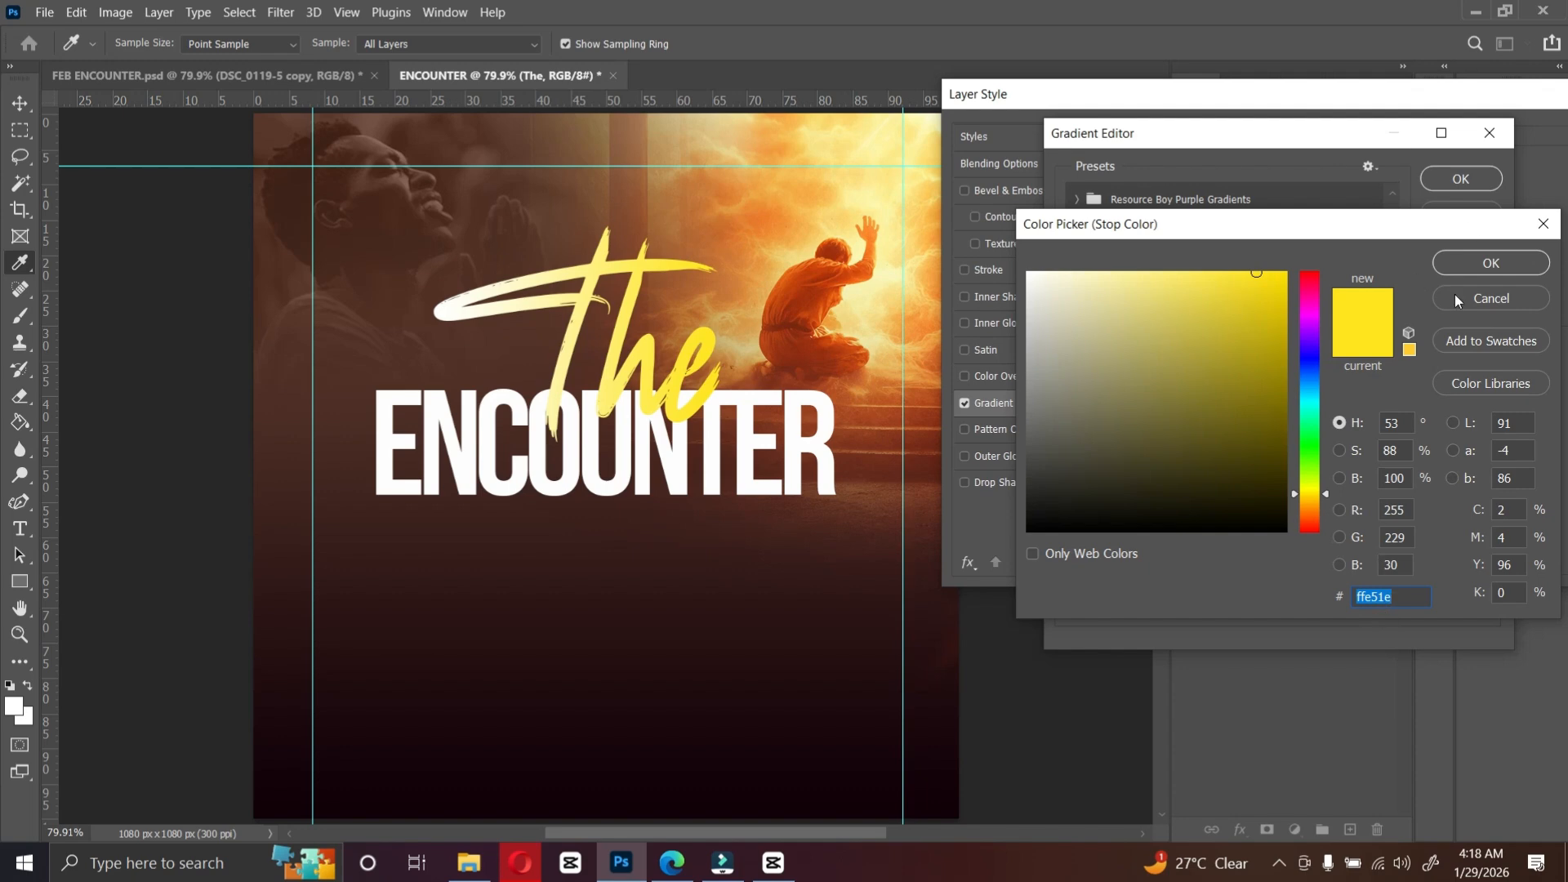
{"action": "left_click", "coordinate": [1462, 260]}
{"action": "left_click", "coordinate": [1458, 181]}
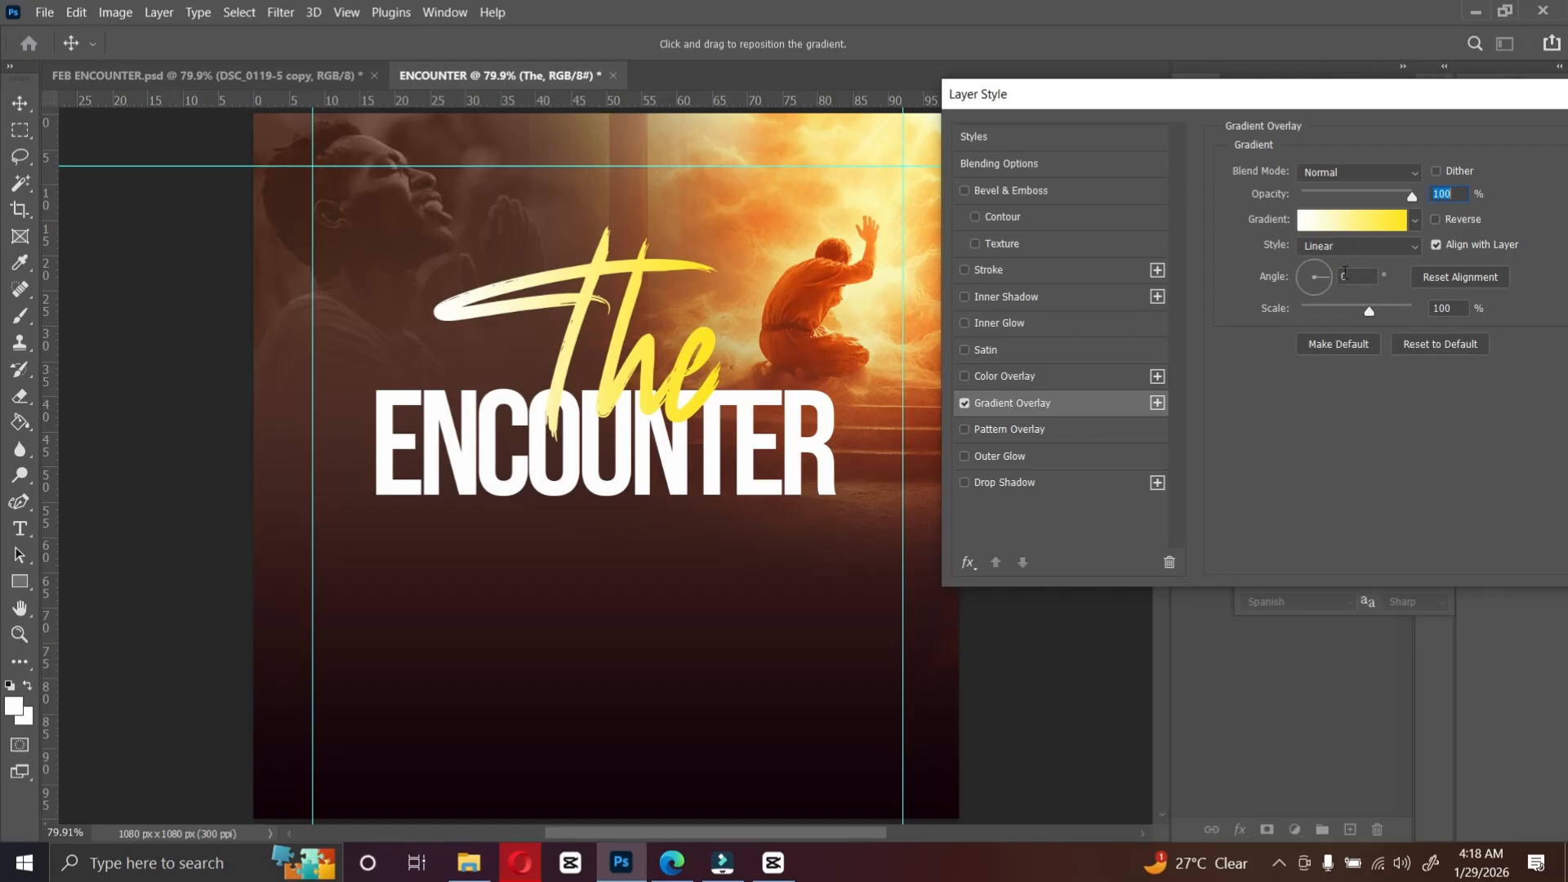
{"action": "left_click_drag", "start_coordinate": [1382, 95], "coordinate": [1225, 110]}
{"action": "left_click", "coordinate": [1548, 162]}
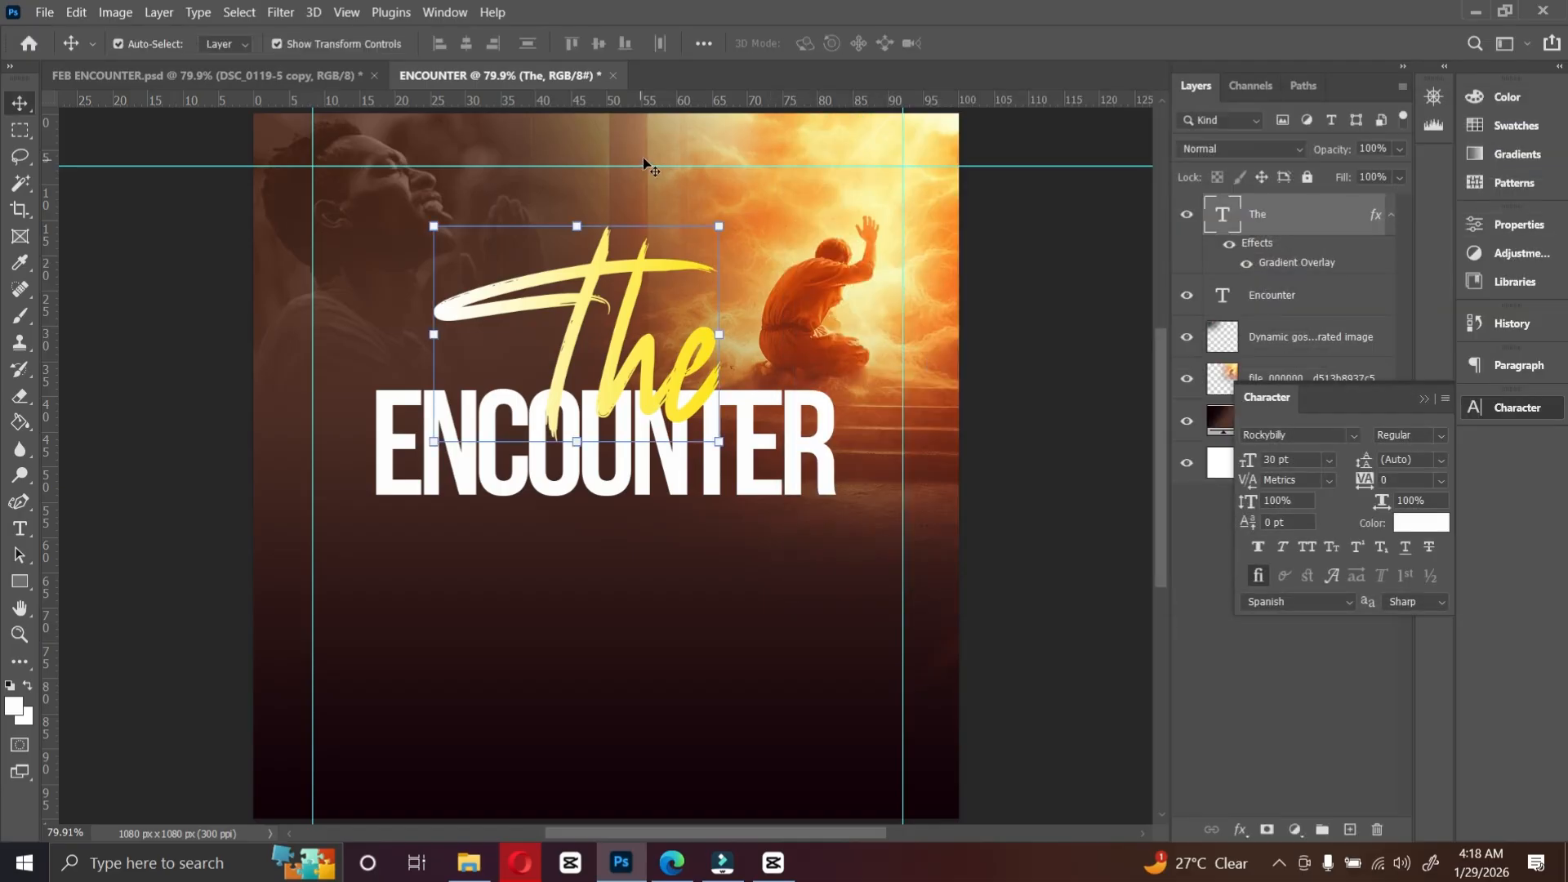
Step: Group the two photo layers and the Gradient Fill layer into a group named BACKGROUNDS, and lock it
{"action": "left_click", "coordinate": [1202, 347]}
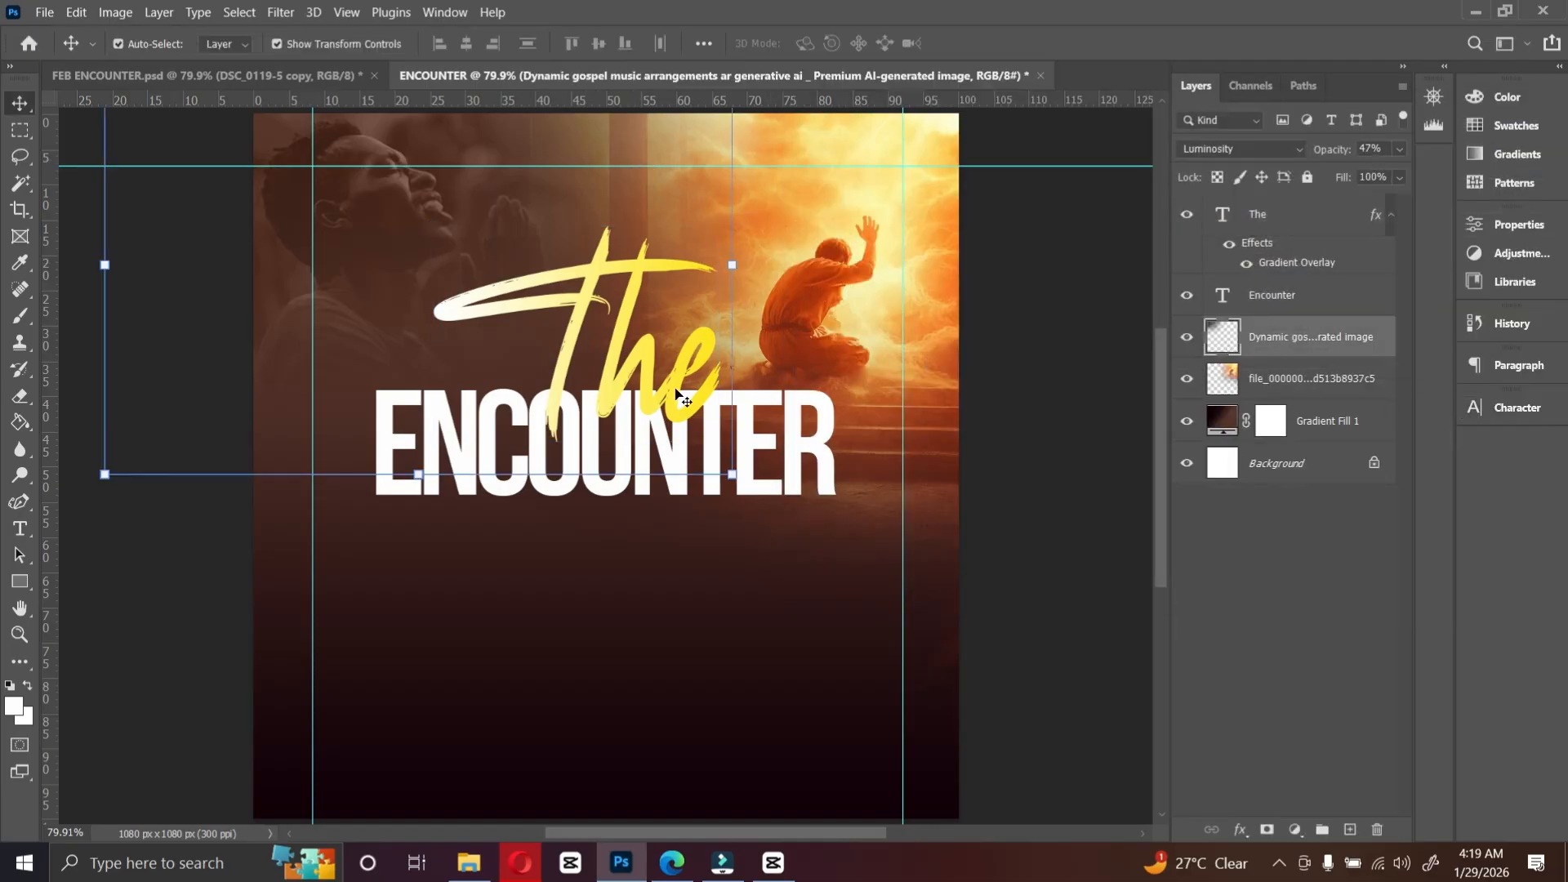
{"action": "left_click", "coordinate": [1296, 381], "text": "ctrl"}
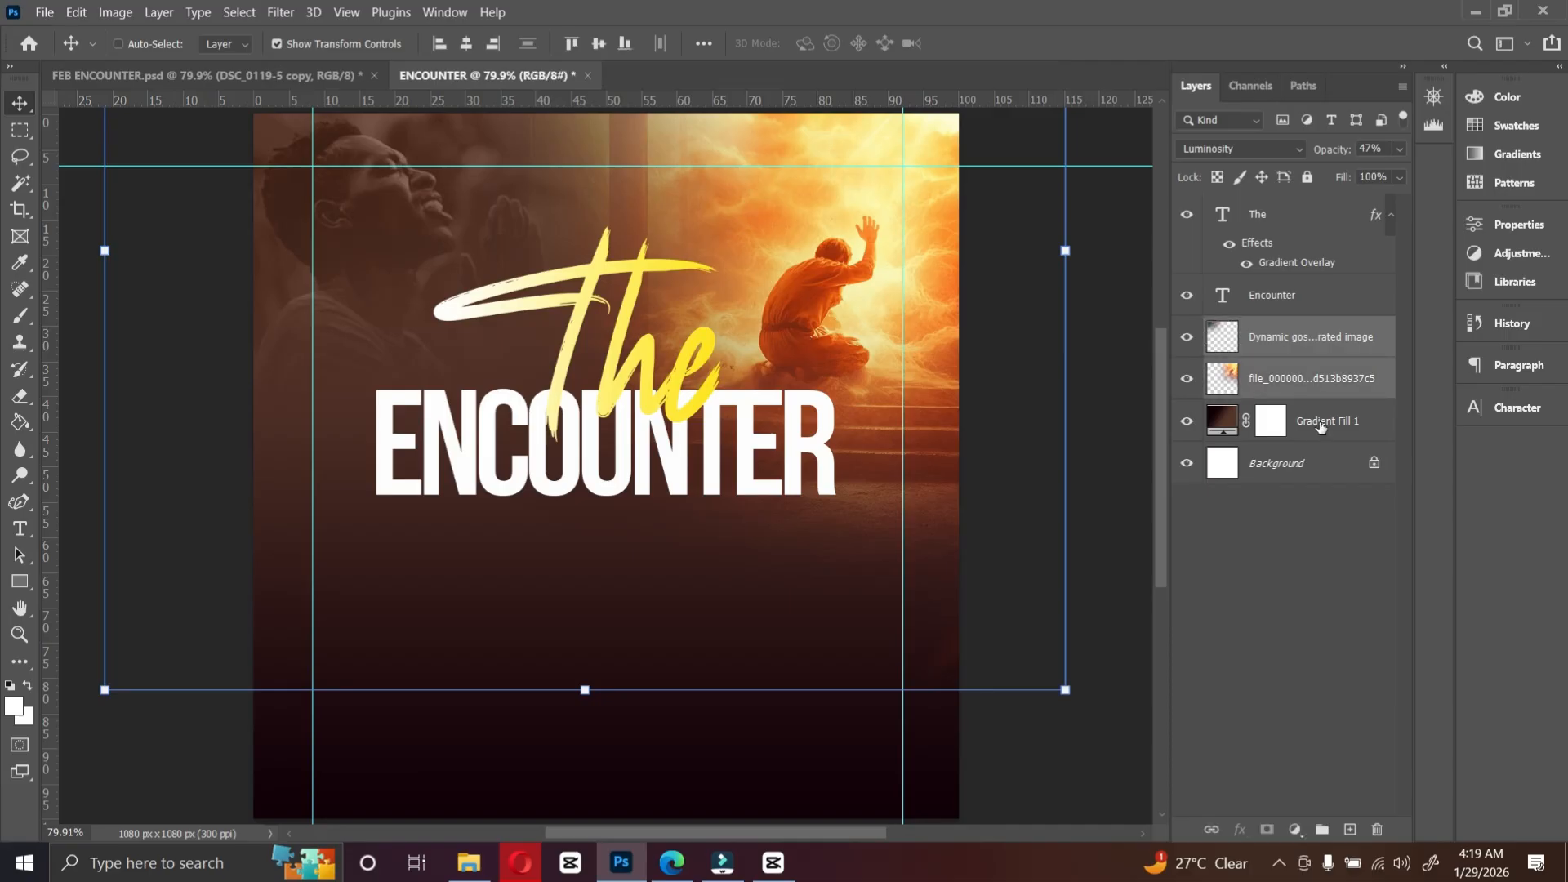
{"action": "left_click", "coordinate": [1321, 421], "text": "ctrl"}
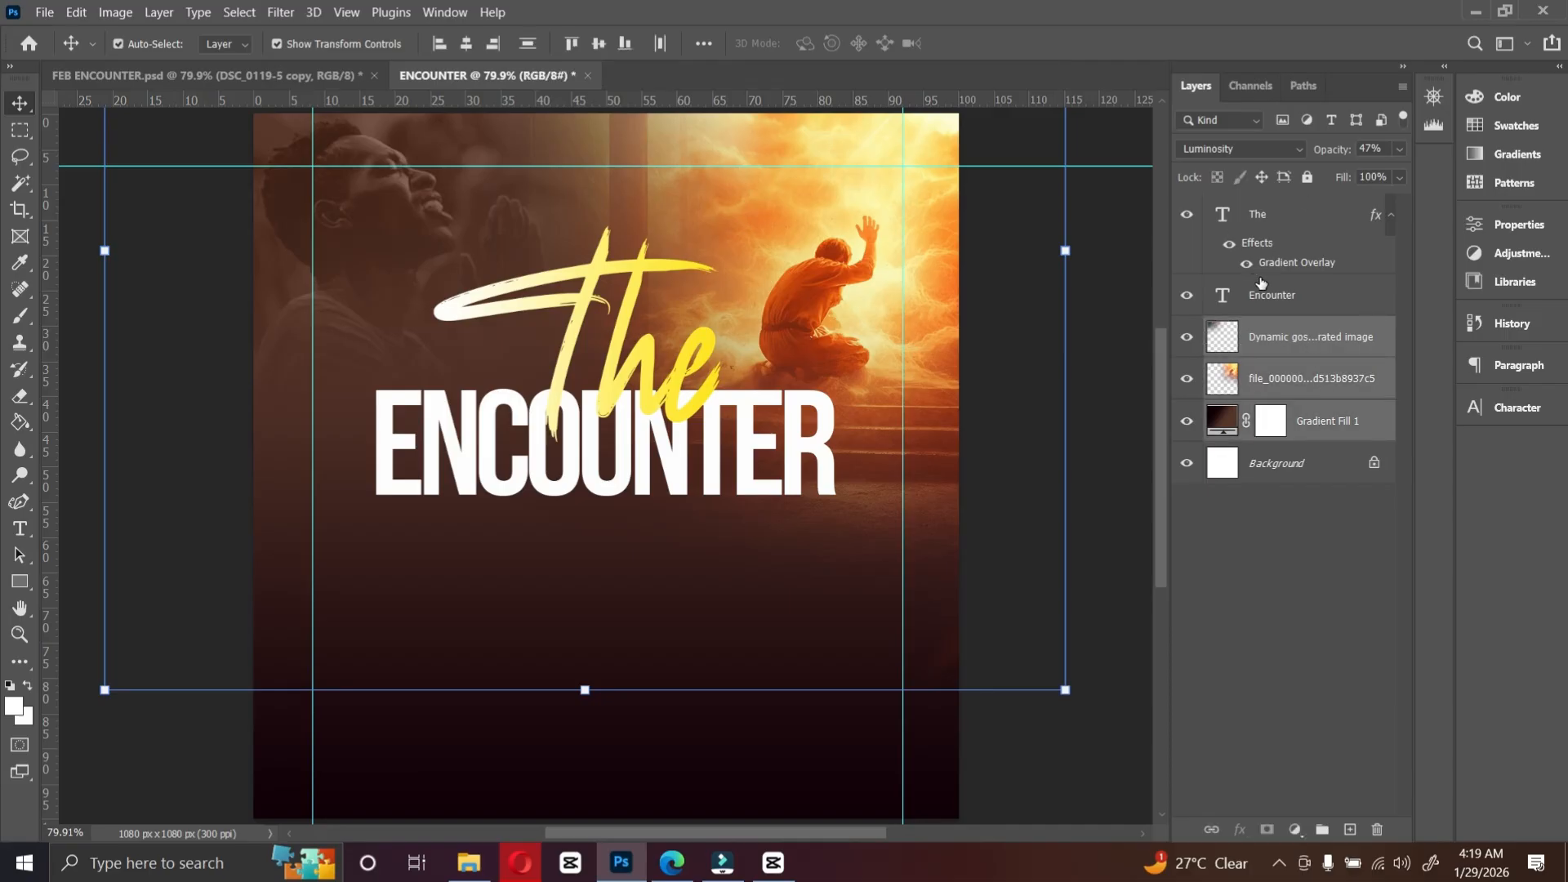
{"action": "left_click", "coordinate": [1297, 349]}
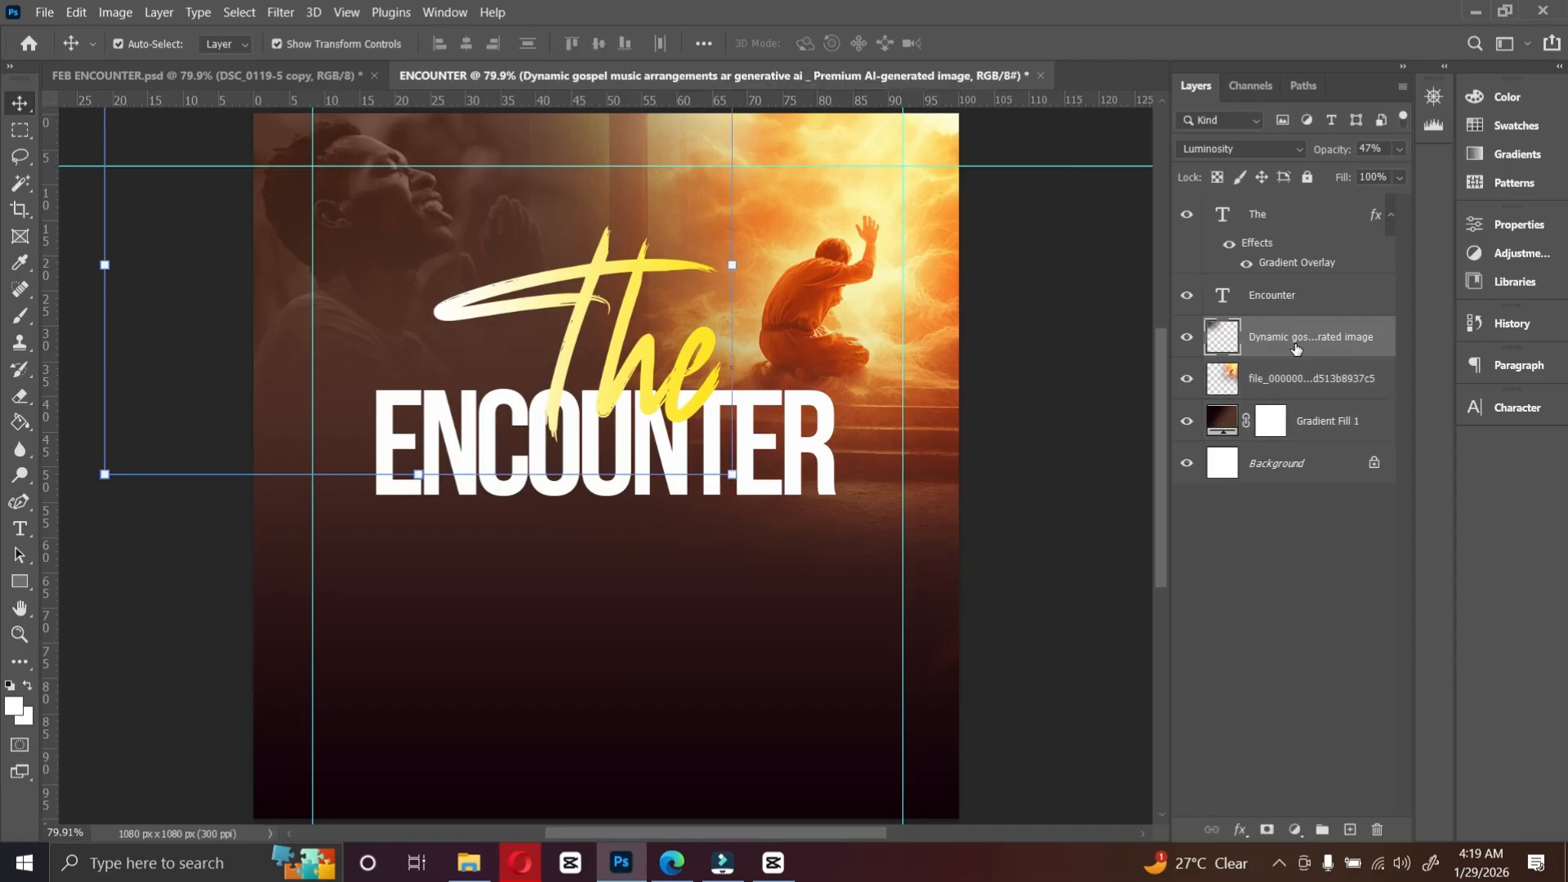
{"action": "left_click", "coordinate": [1328, 384], "text": "ctrl"}
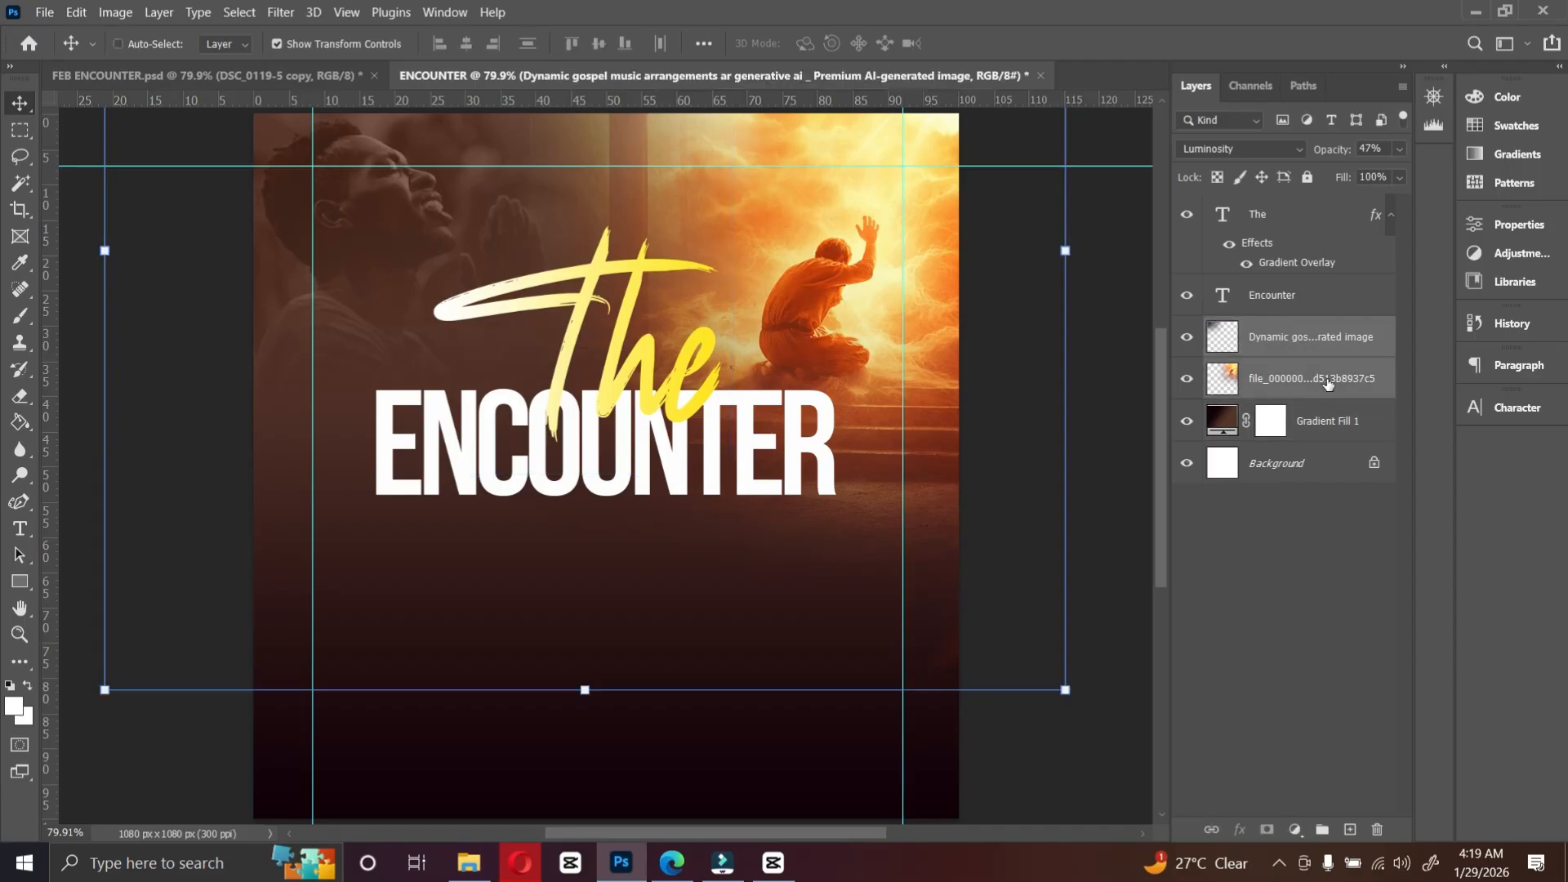
{"action": "left_click", "coordinate": [1332, 423], "text": "ctrl"}
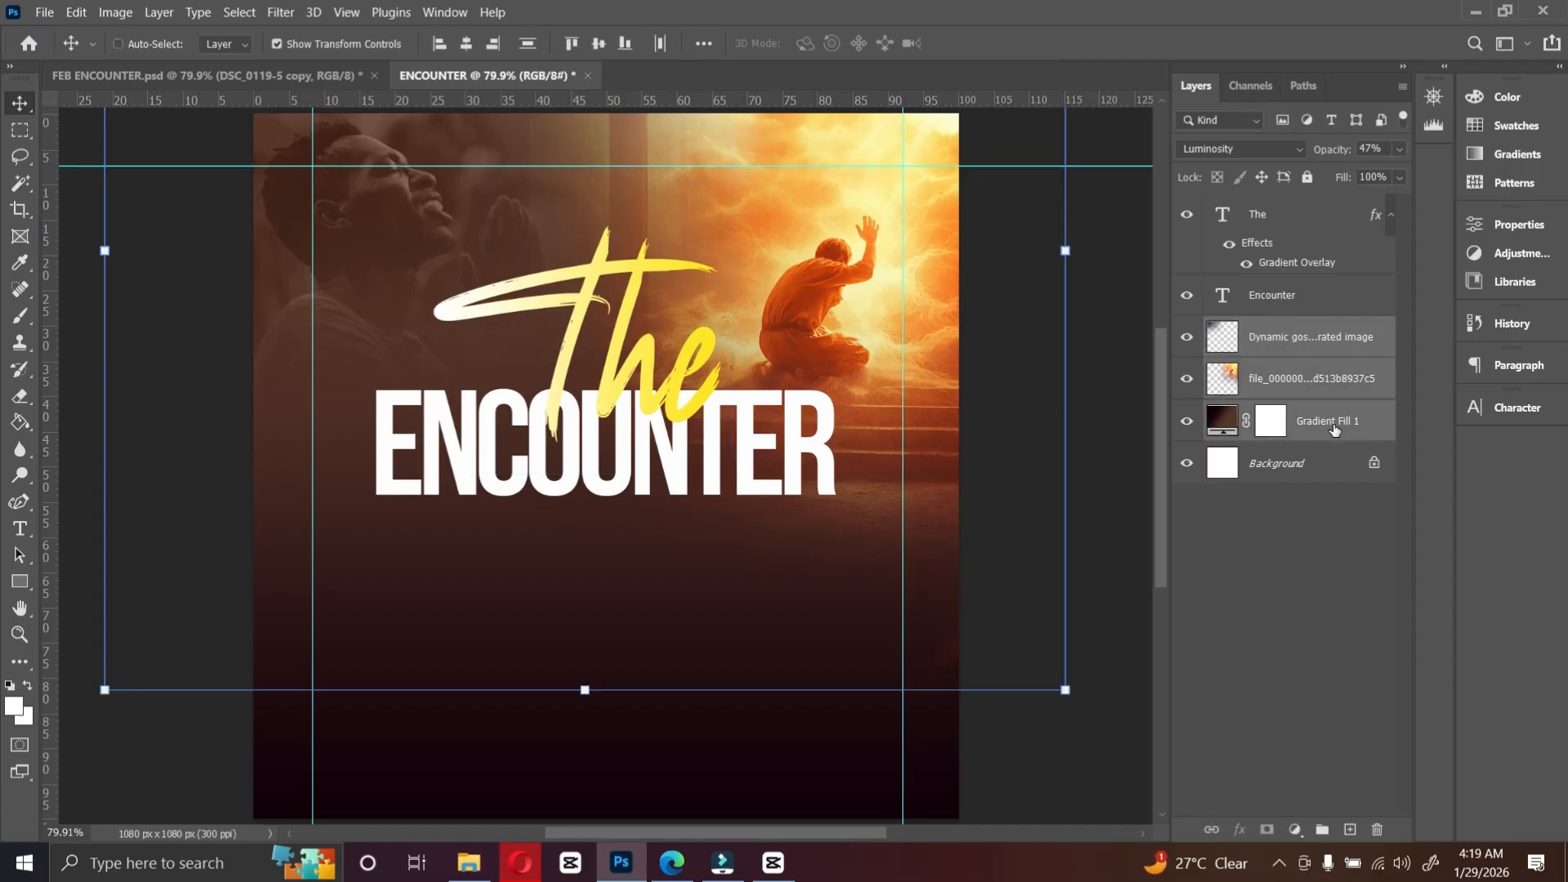
{"action": "key", "text": "ctrl+g"}
{"action": "double_click", "coordinate": [1272, 328]}
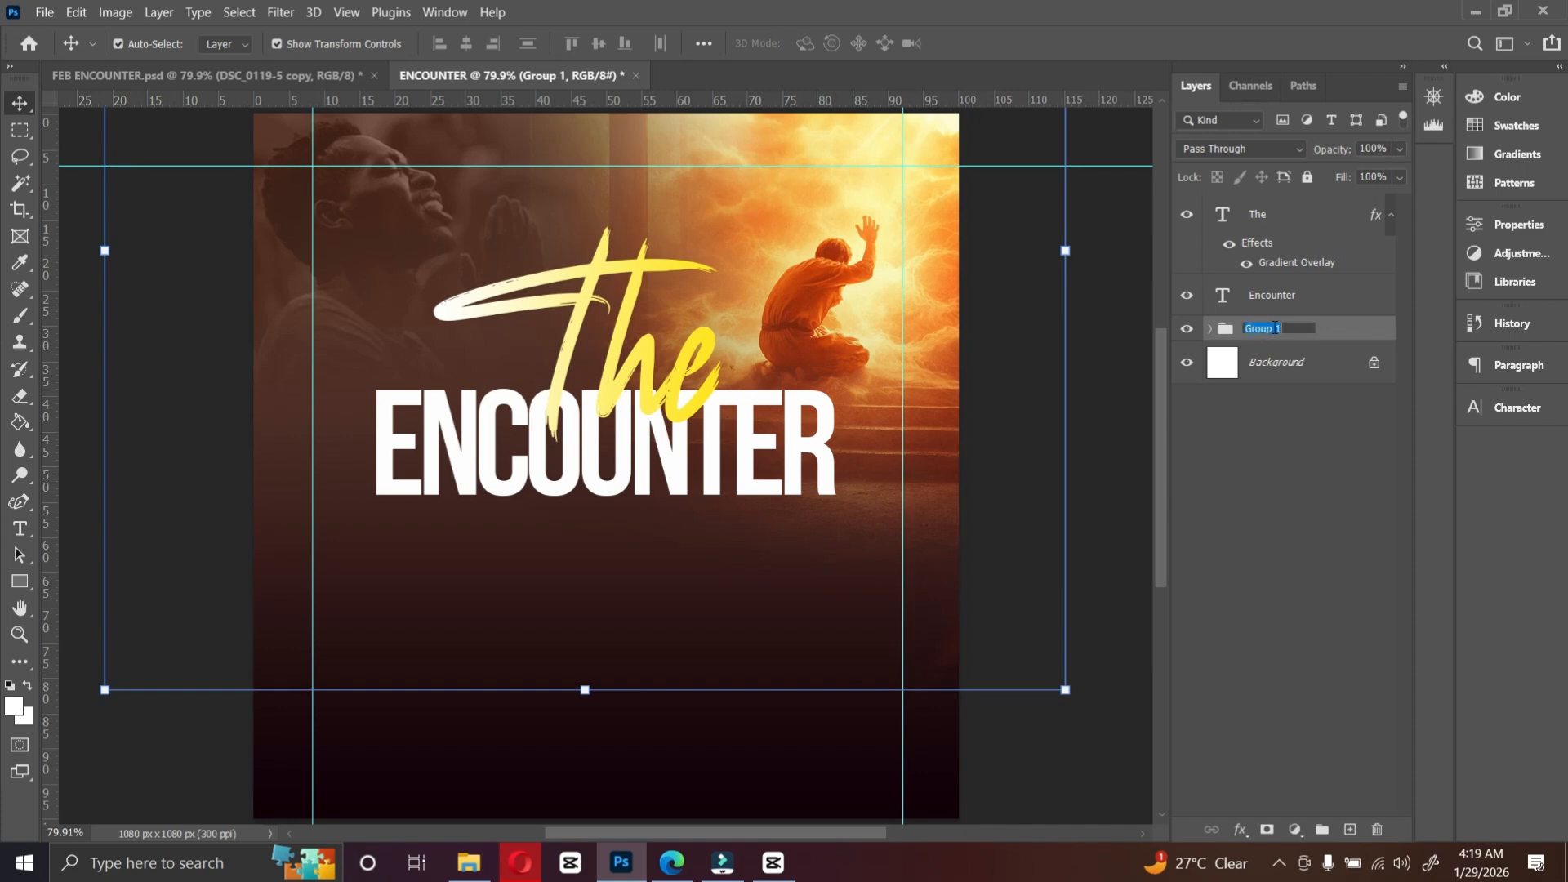
{"action": "type", "text": "BACKGROUNDS"}
{"action": "key", "text": "Return"}
{"action": "left_click", "coordinate": [1309, 177]}
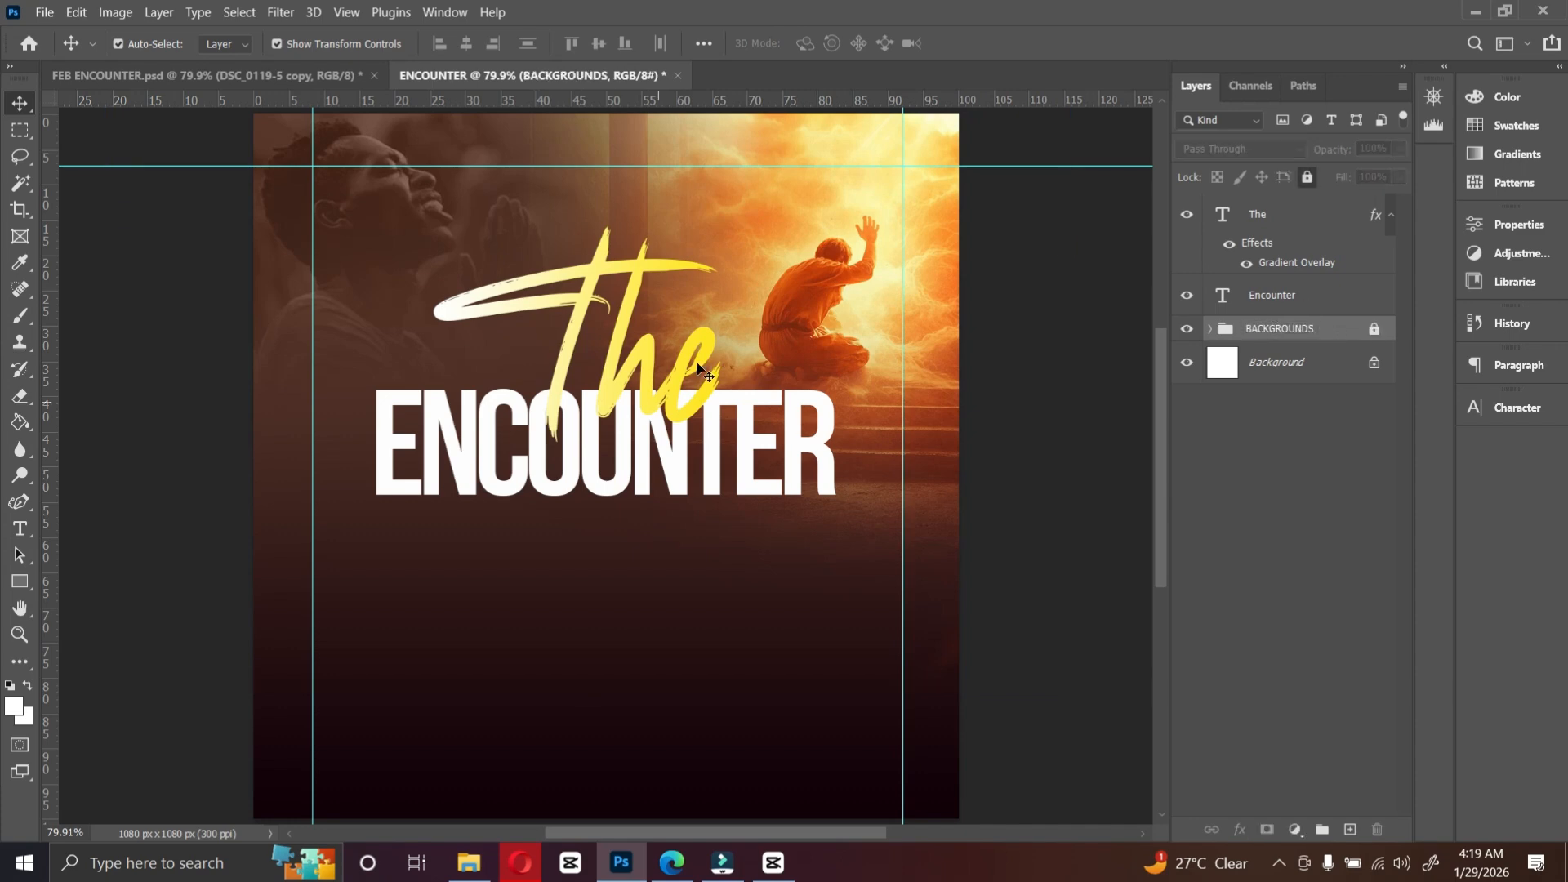
{"action": "left_click", "coordinate": [763, 210]}
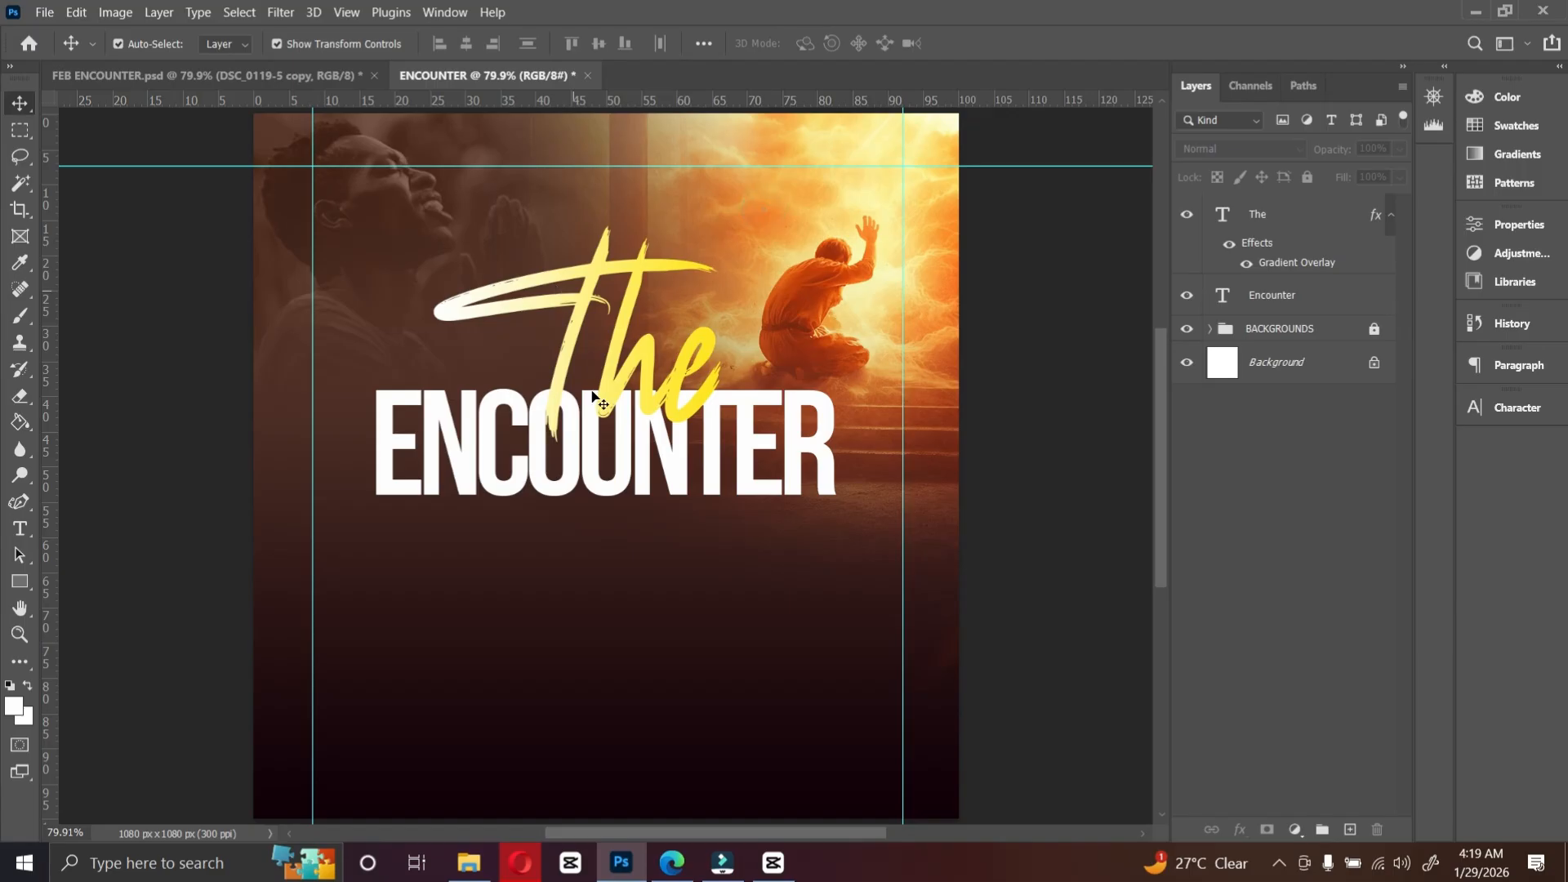
Step: Place the WhatsApp portrait photo from the Desktop into the flyer above the BACKGROUNDS group
{"action": "left_click", "coordinate": [1289, 328]}
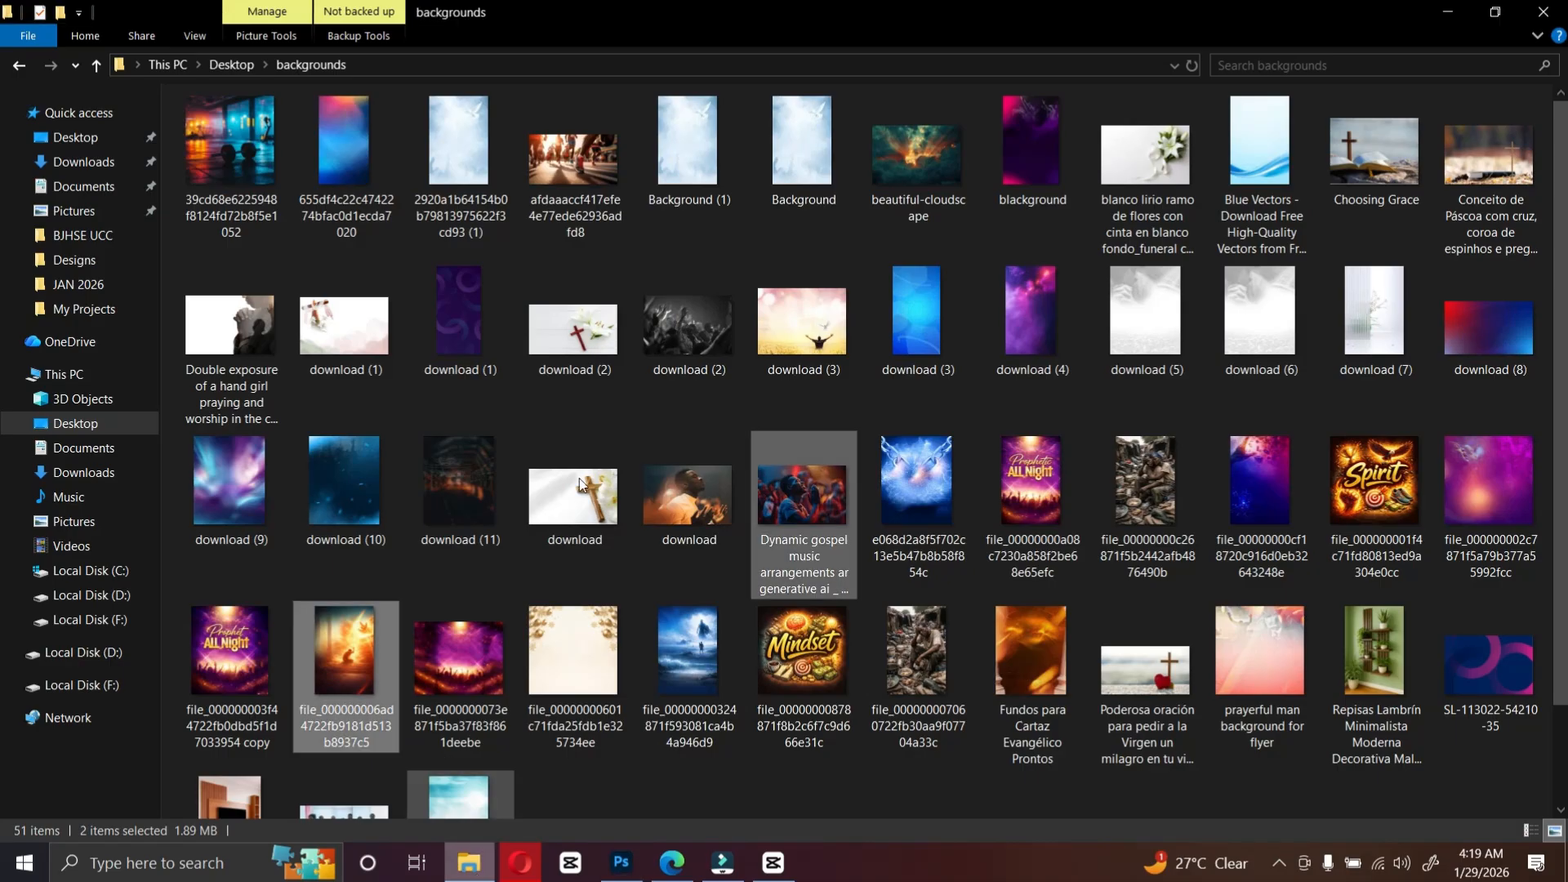
{"action": "left_click", "coordinate": [468, 862]}
{"action": "left_click", "coordinate": [73, 139]}
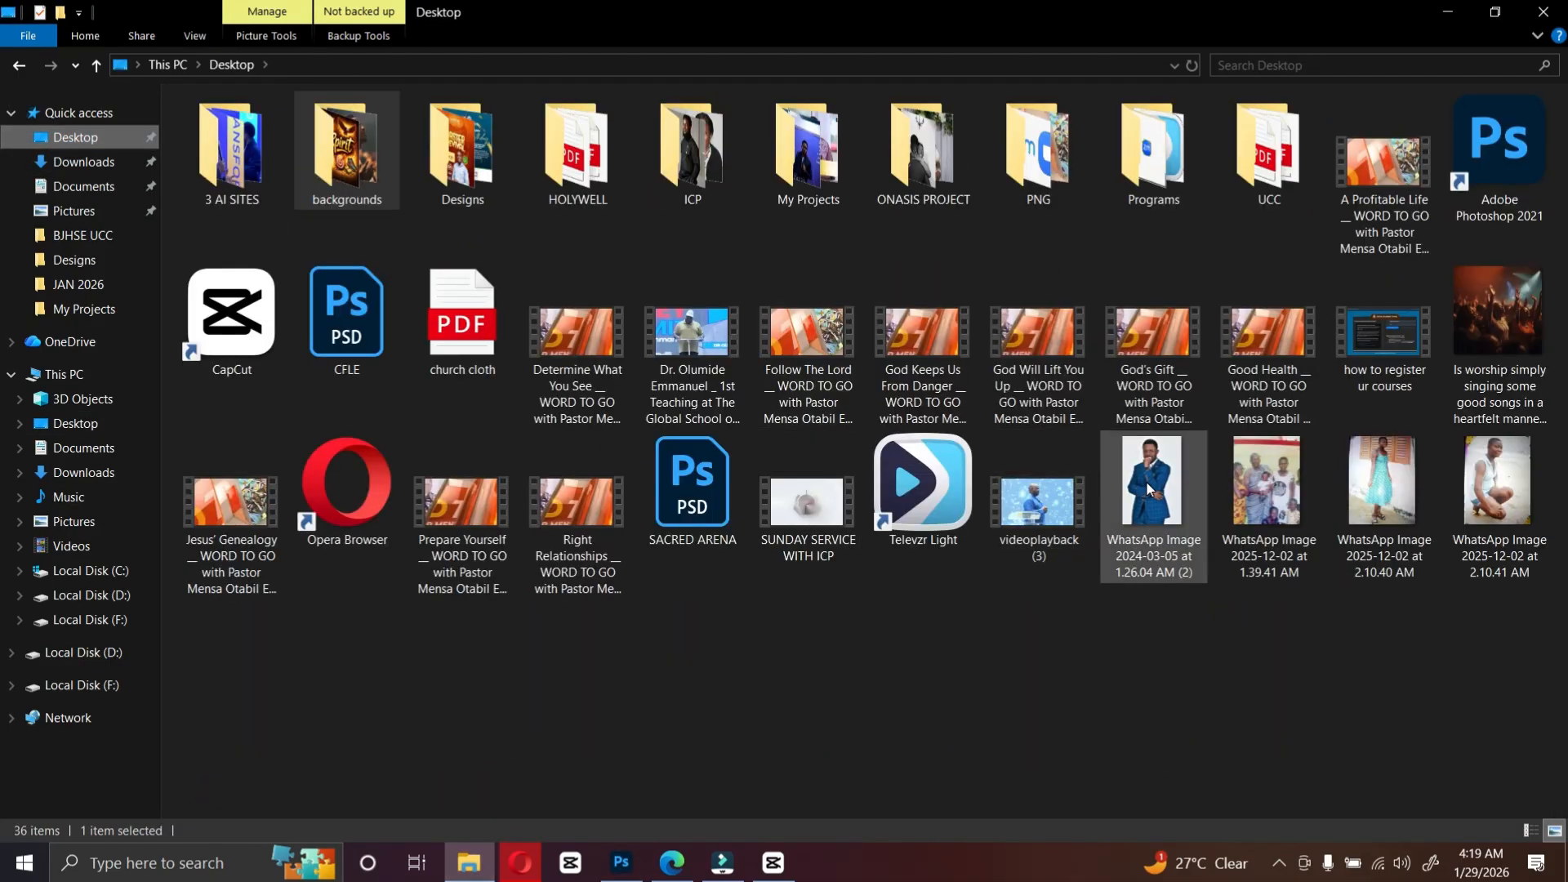
{"action": "left_click", "coordinate": [1149, 487]}
{"action": "left_click_drag", "start_coordinate": [1152, 485], "coordinate": [676, 623]}
{"action": "key", "text": "Return"}
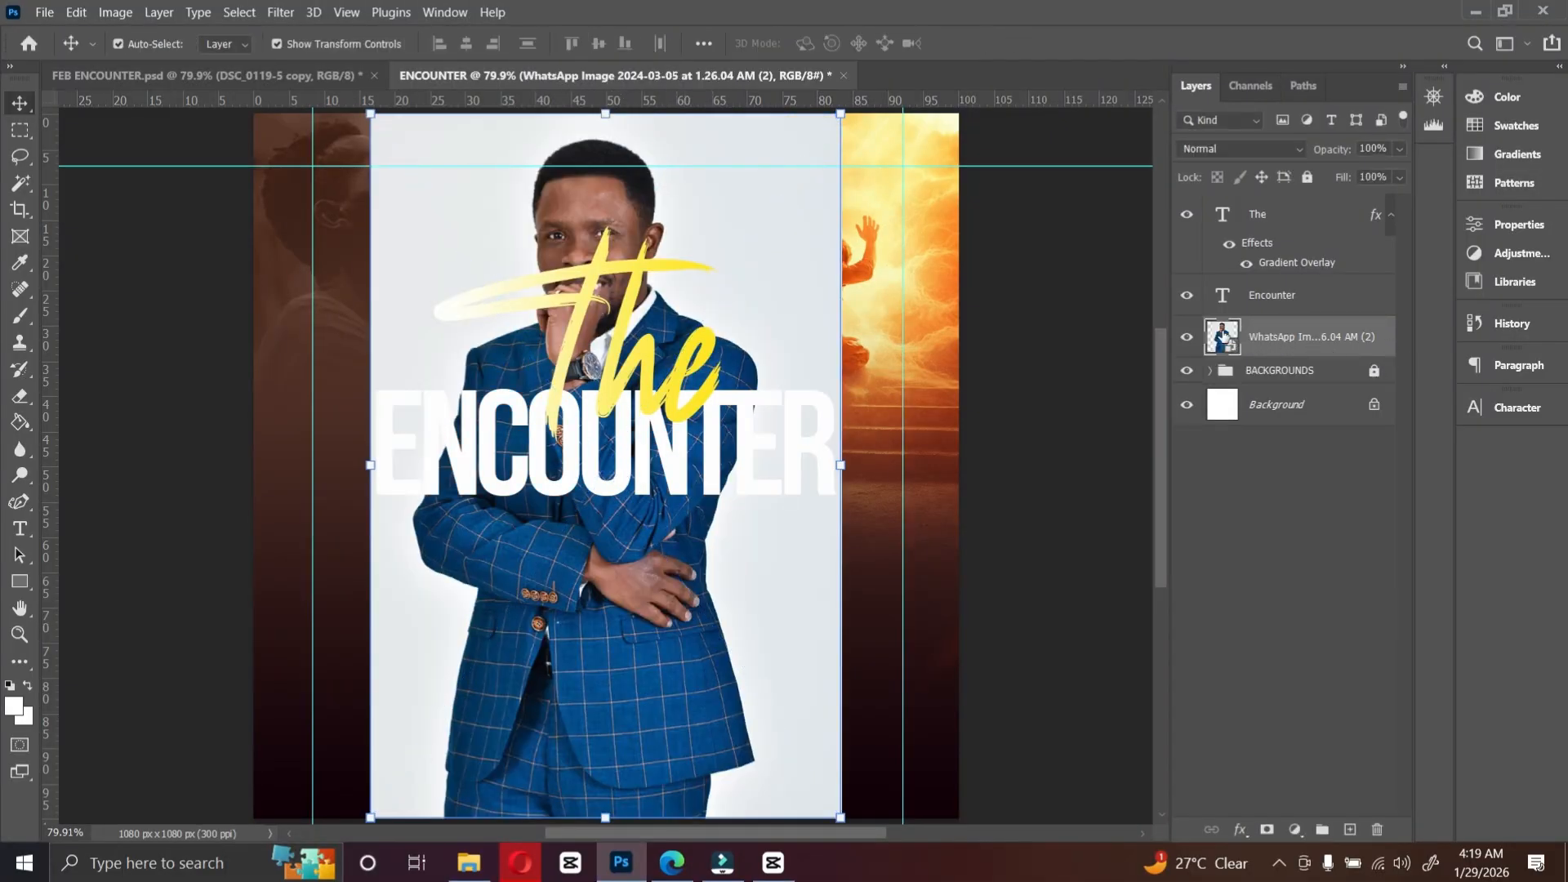
Step: Rasterize the portrait layer and remove its background with the Remove Background quick action
{"action": "right_click", "coordinate": [1299, 338]}
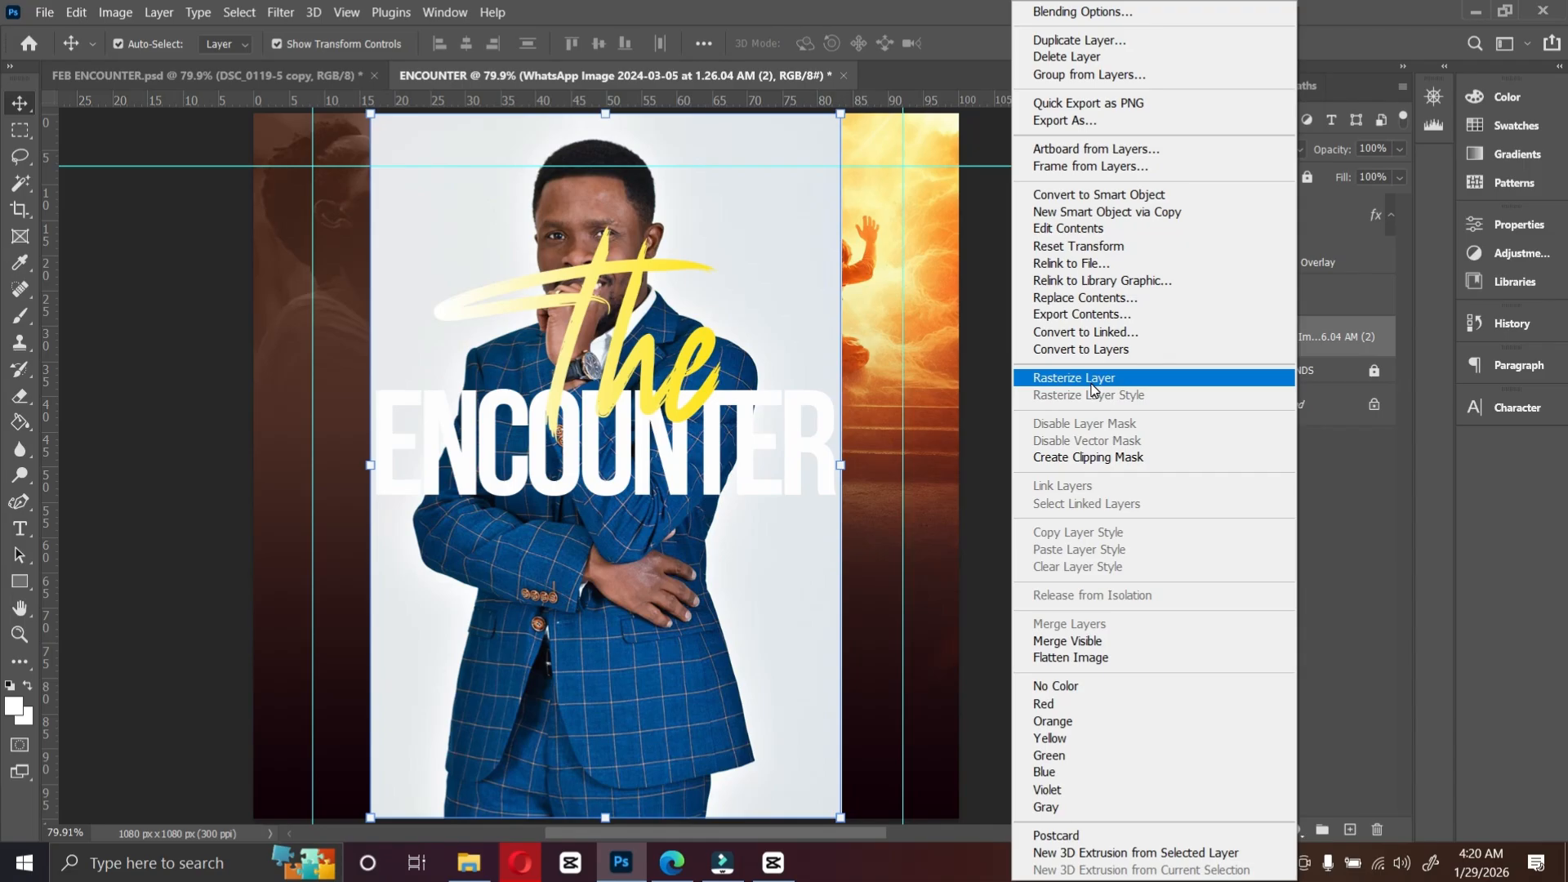
{"action": "left_click", "coordinate": [1092, 381]}
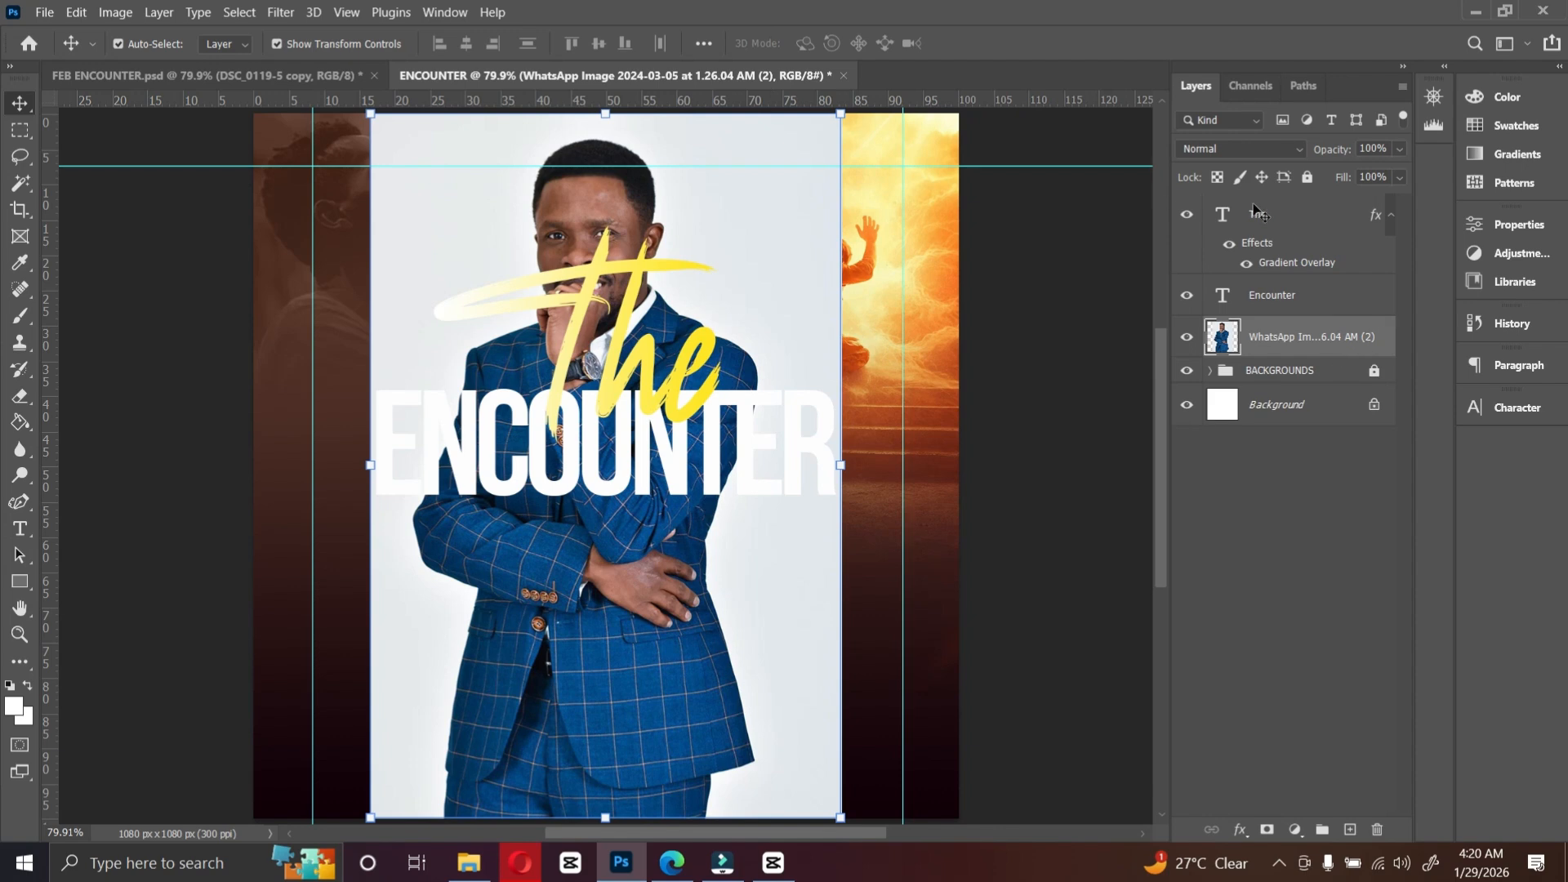
{"action": "left_click", "coordinate": [446, 13]}
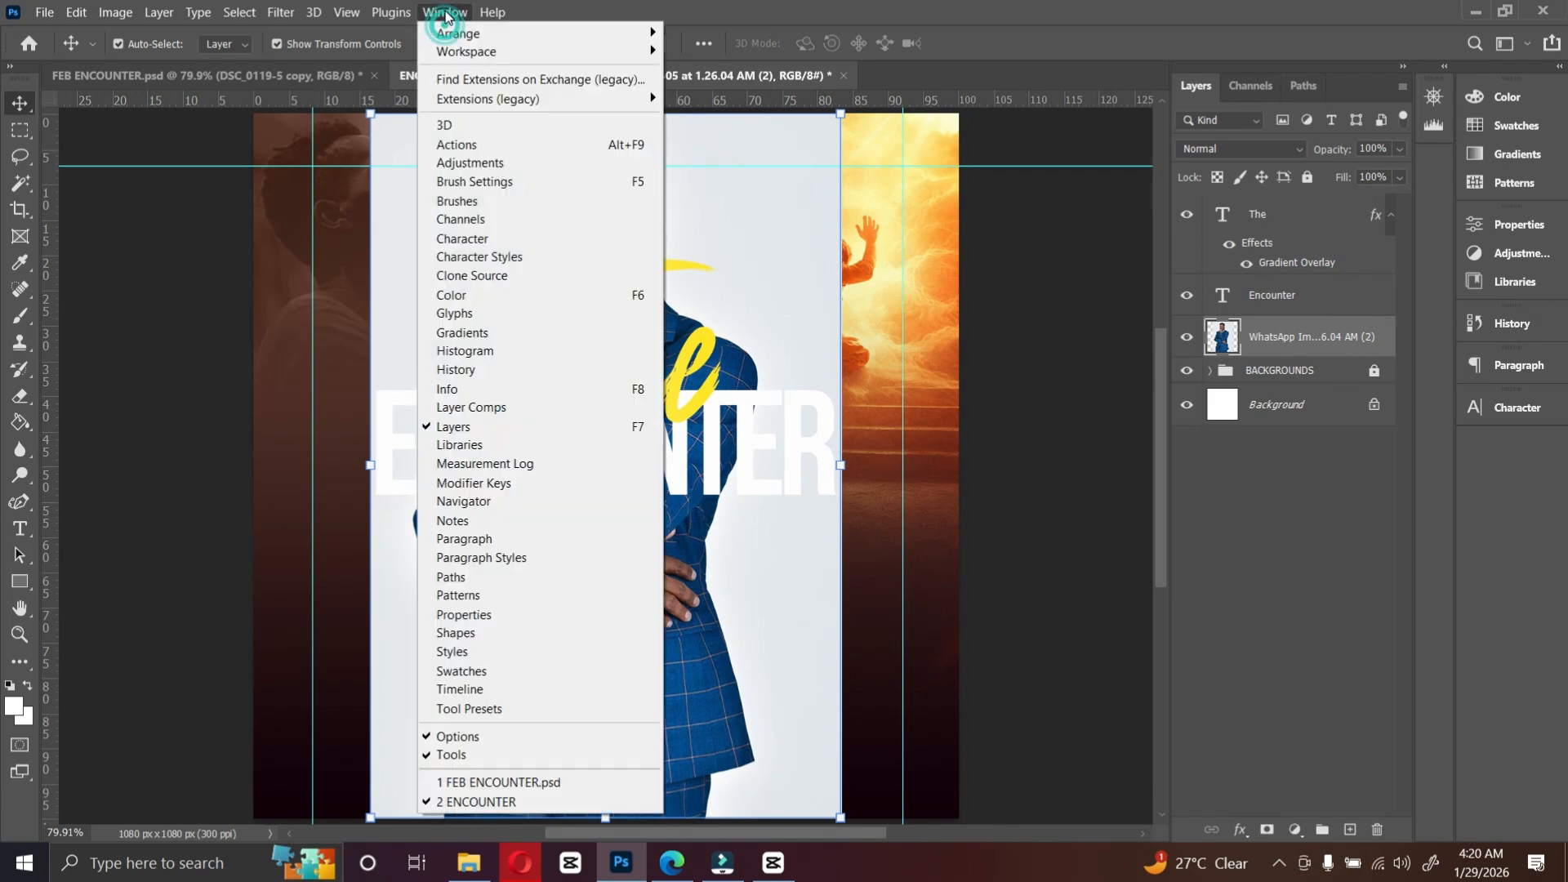
{"action": "left_click", "coordinate": [463, 614]}
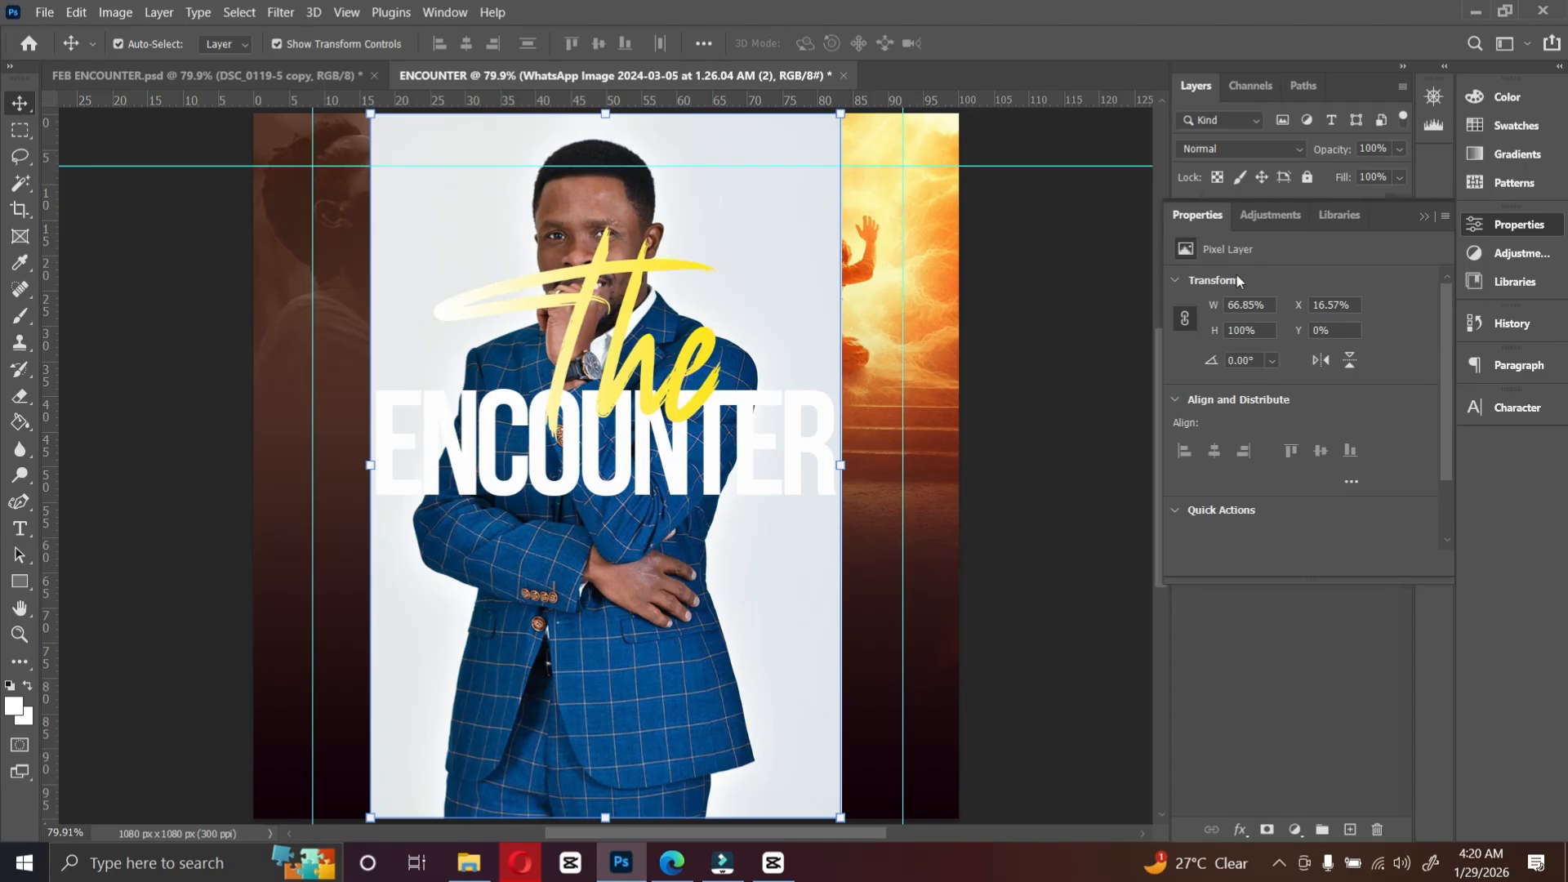
{"action": "scroll", "coordinate": [1226, 478], "scroll_direction": "down", "scroll_amount": 1}
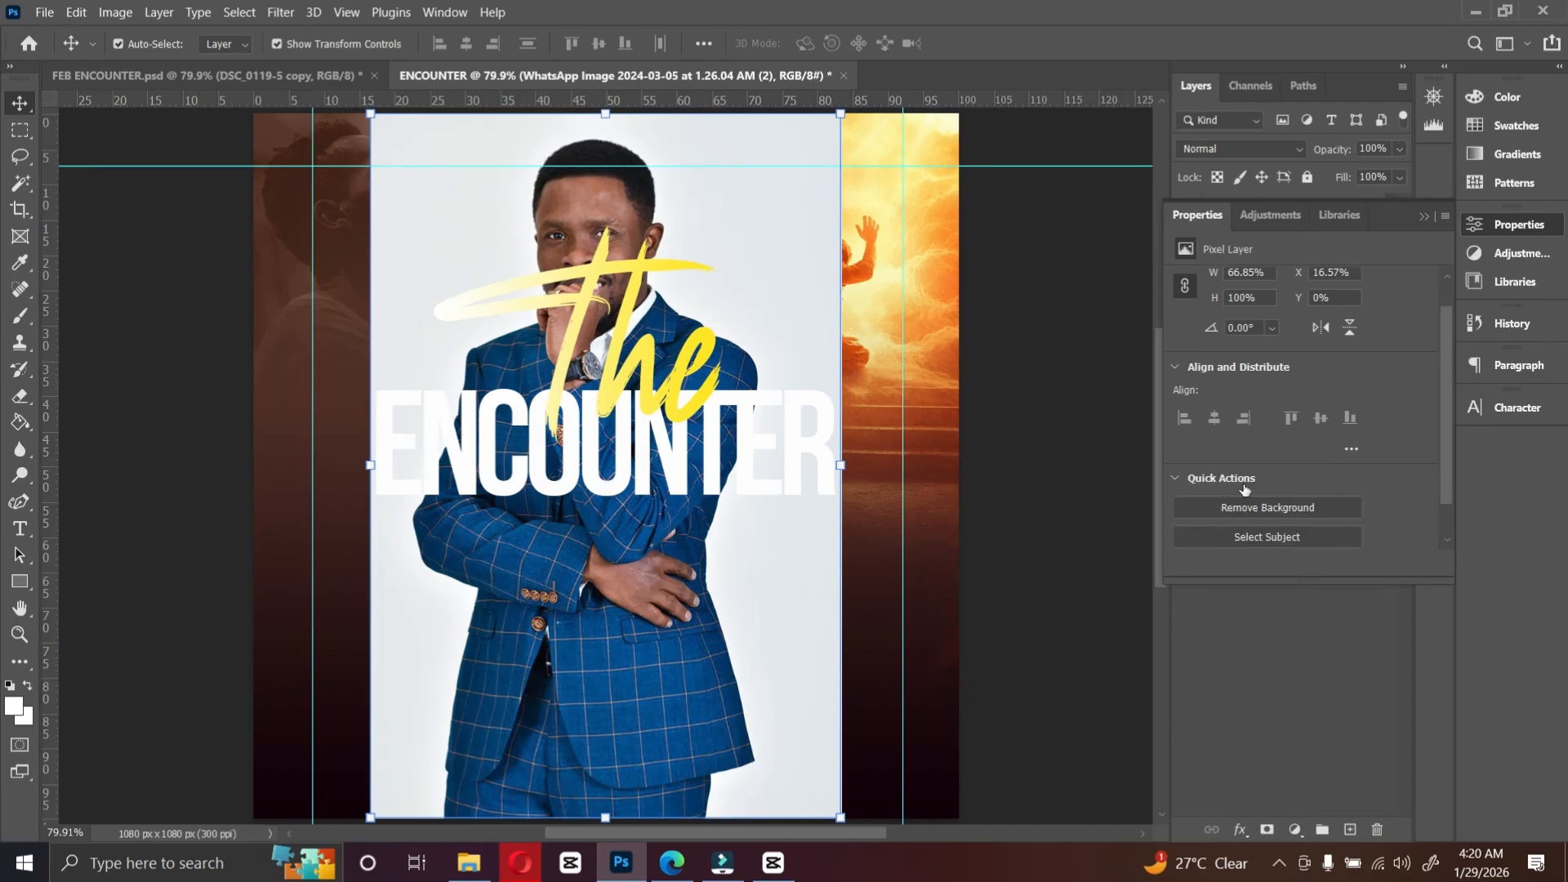
{"action": "scroll", "coordinate": [1253, 491], "scroll_direction": "down", "scroll_amount": 1}
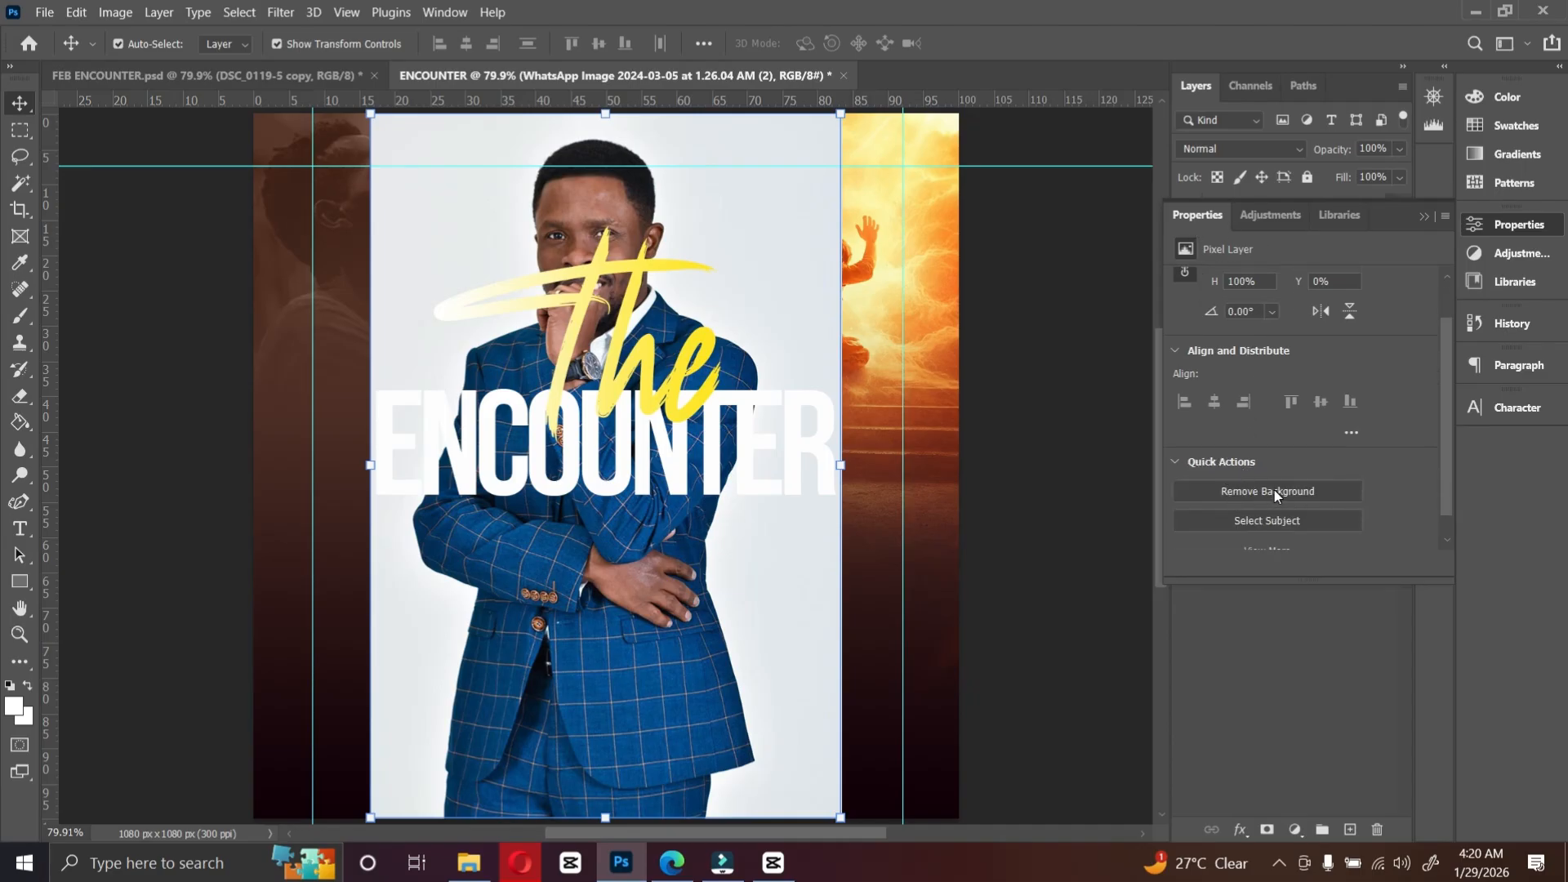
{"action": "left_click", "coordinate": [1273, 492]}
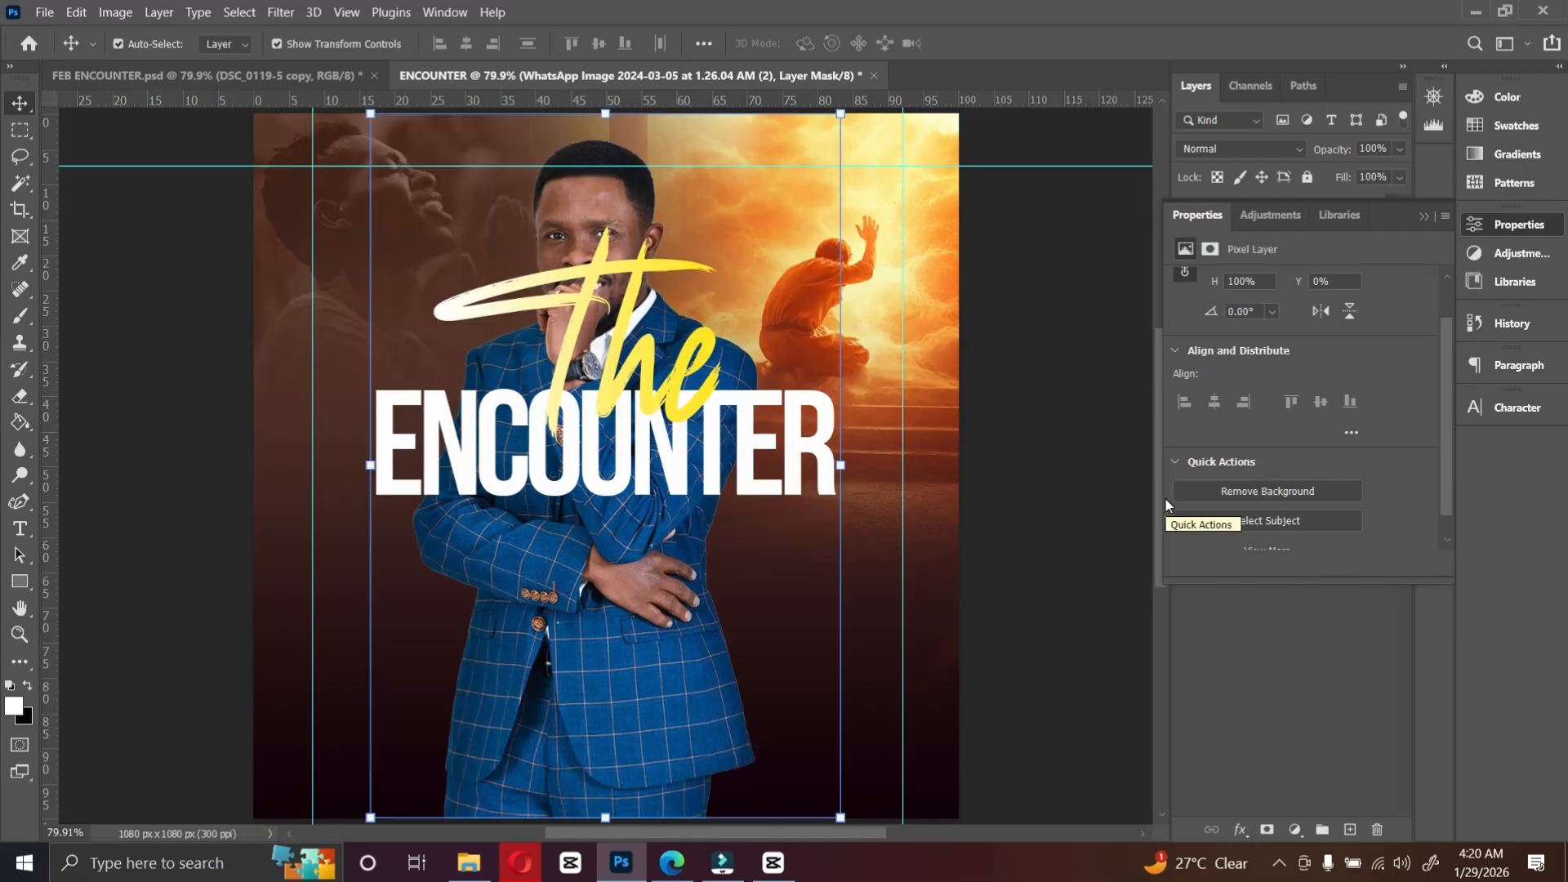
{"action": "left_click", "coordinate": [1424, 216]}
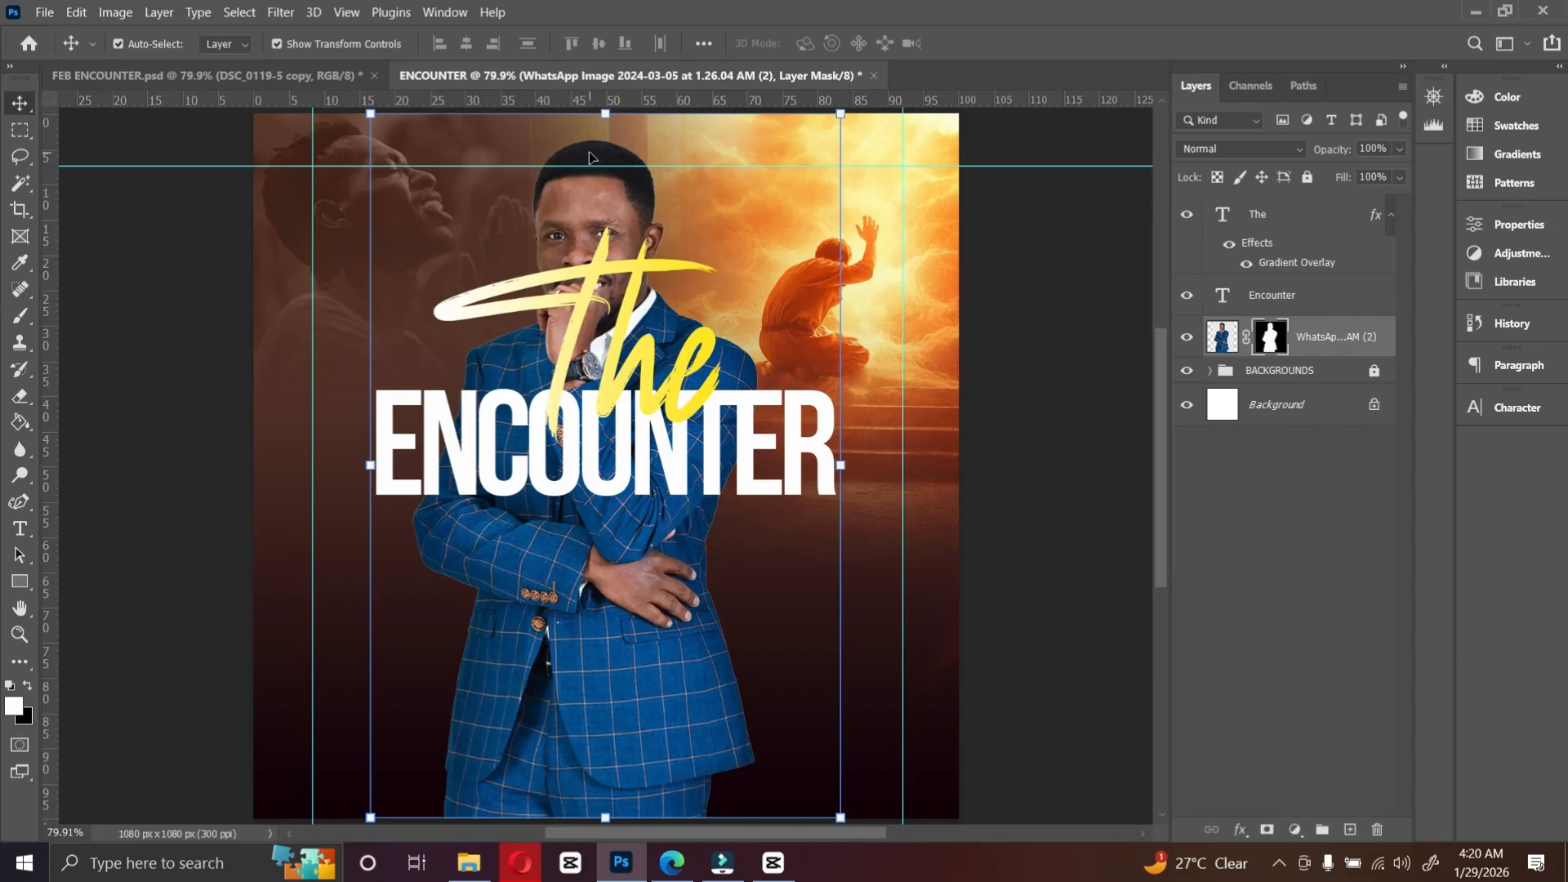
Step: Zoom in on the portrait's head and remove the horizontal guide near the top of the canvas
{"action": "key", "text": "ctrl+plus"}
{"action": "scroll", "coordinate": [588, 188], "scroll_direction": "up", "scroll_amount": 2}
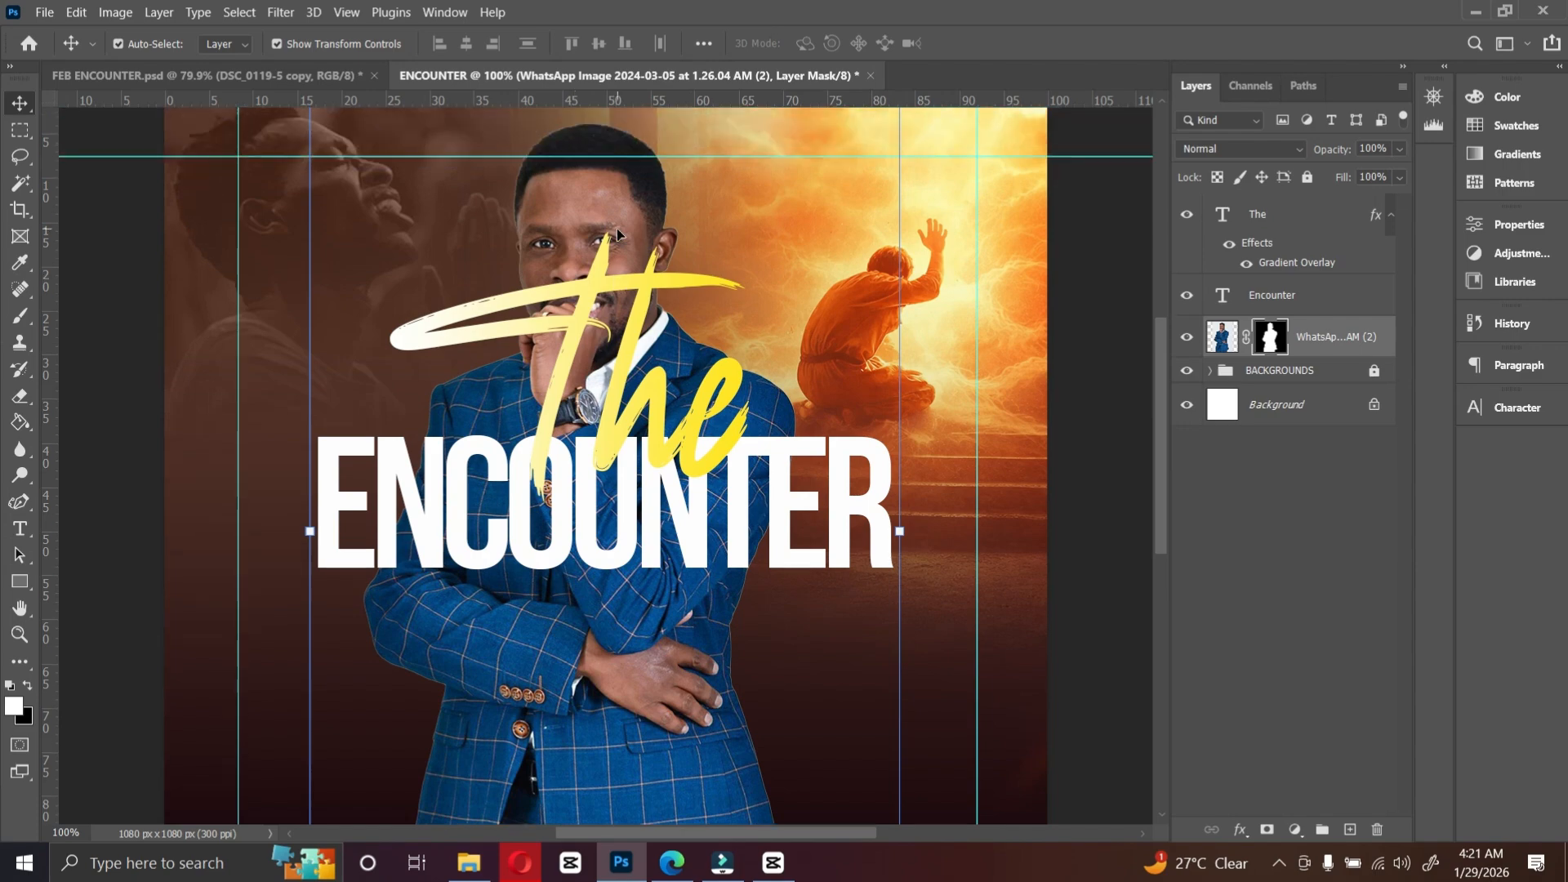
{"action": "key", "text": "ctrl+plus"}
{"action": "scroll", "coordinate": [707, 224], "scroll_direction": "up", "scroll_amount": 3}
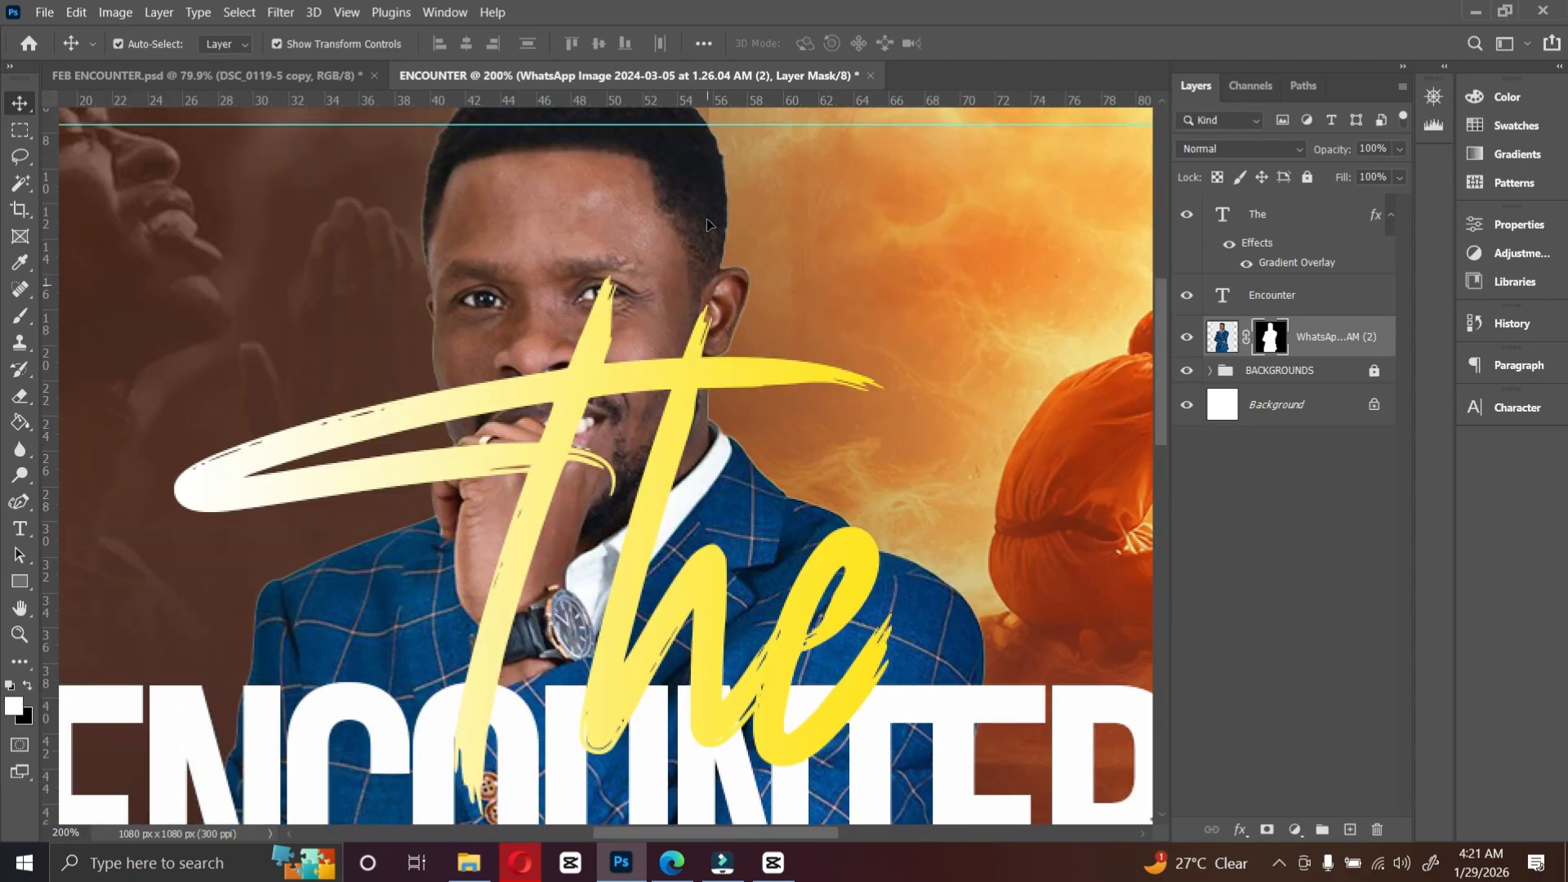
{"action": "scroll", "coordinate": [707, 224], "scroll_direction": "up", "scroll_amount": 2}
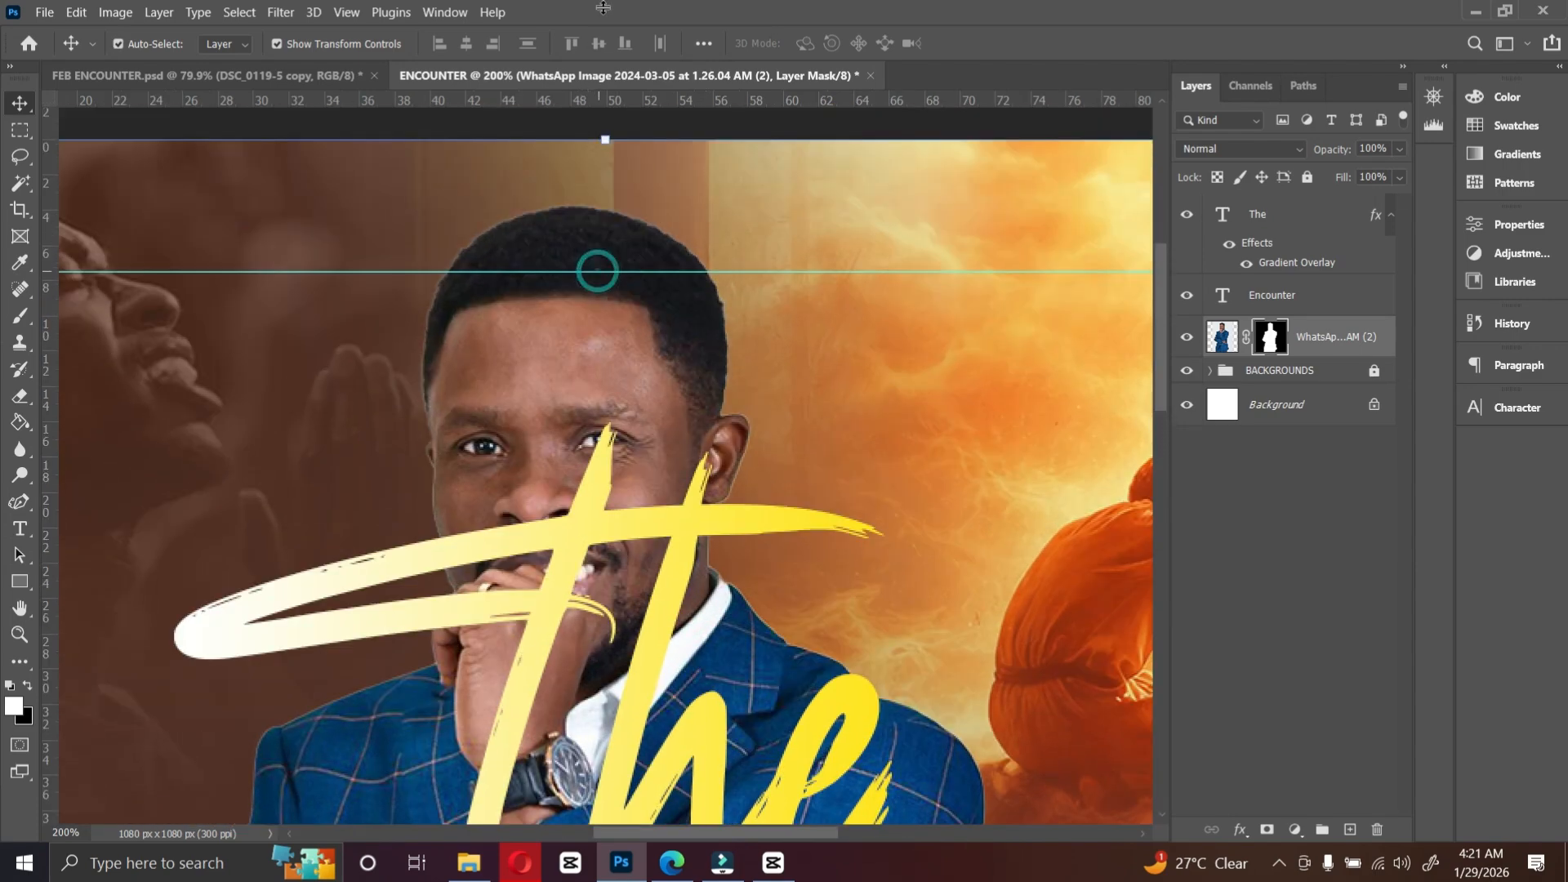
{"action": "left_click_drag", "start_coordinate": [597, 271], "coordinate": [603, 7]}
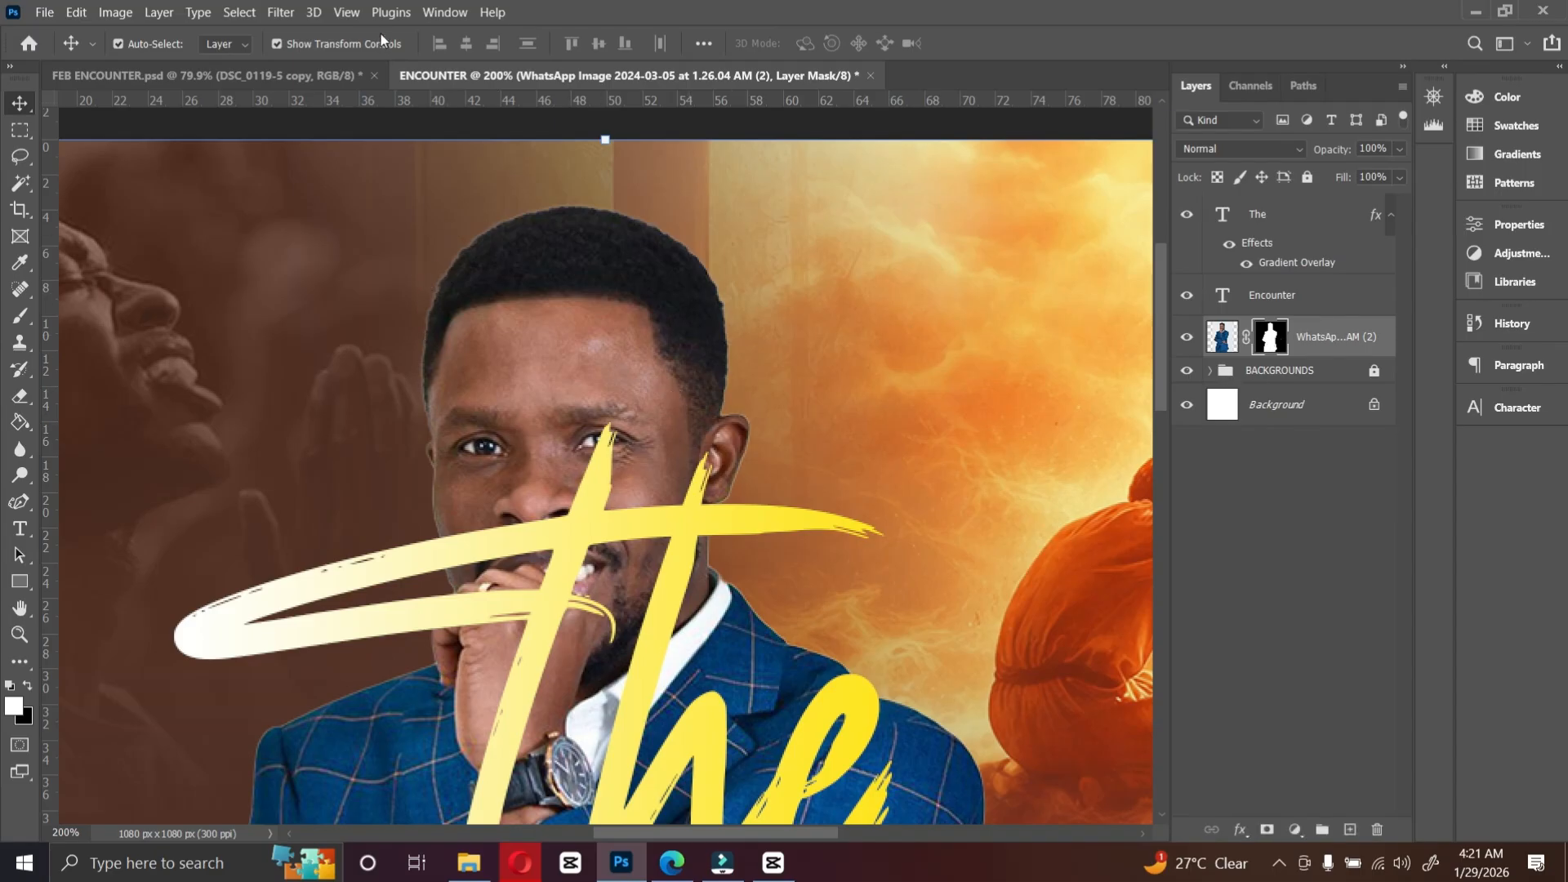
Step: Apply the Minimum filter with a 1 pixel radius to the portrait's layer mask
{"action": "left_click", "coordinate": [280, 13]}
{"action": "left_click", "coordinate": [280, 12]}
{"action": "left_click", "coordinate": [280, 12]}
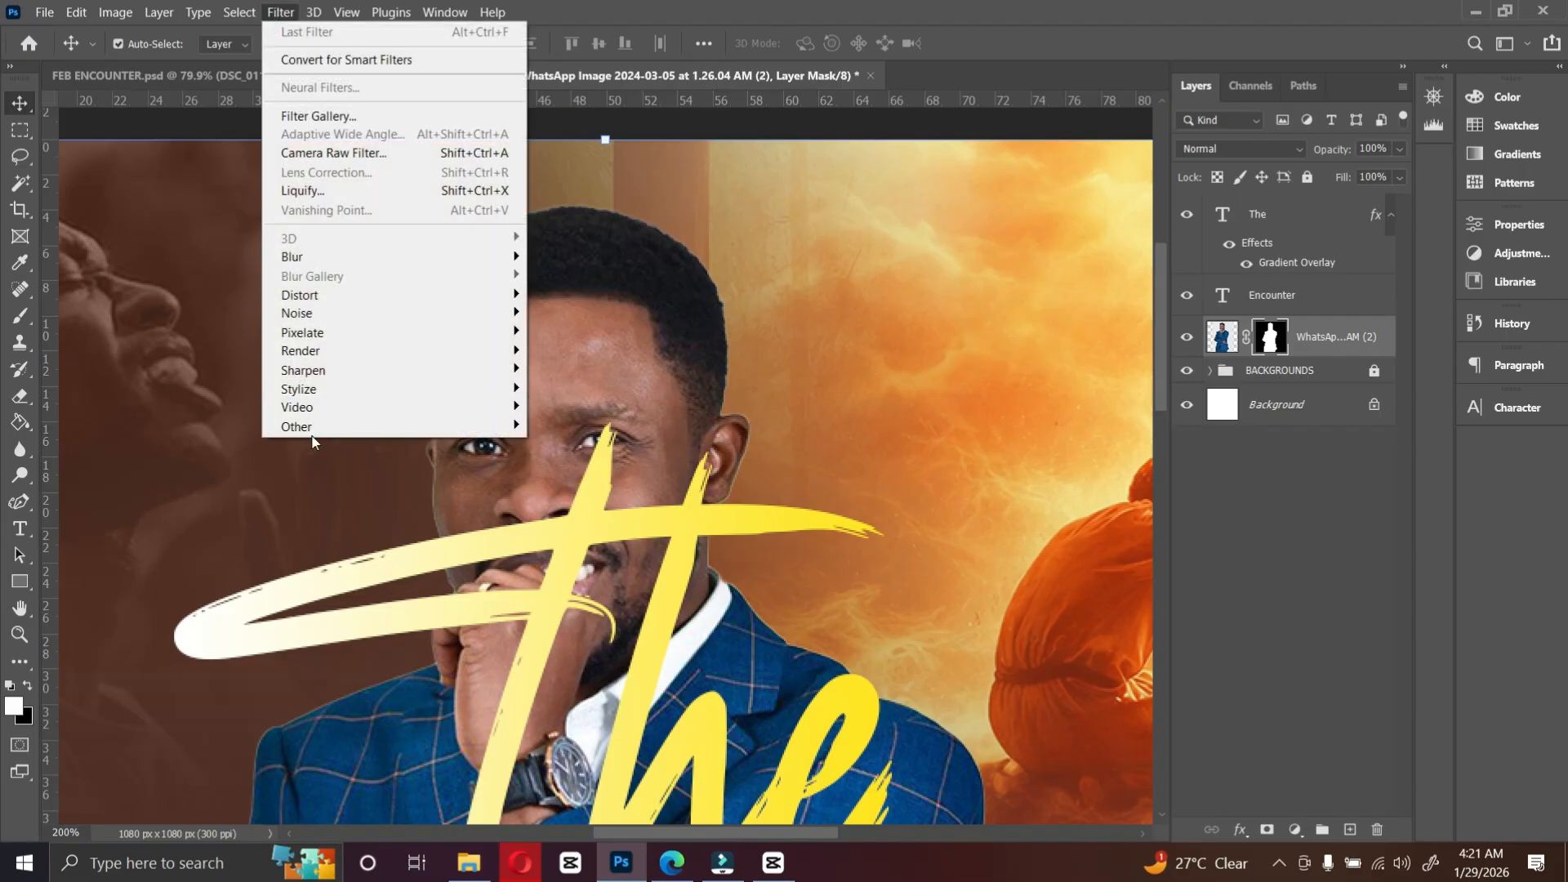
{"action": "mouse_move", "coordinate": [327, 426]}
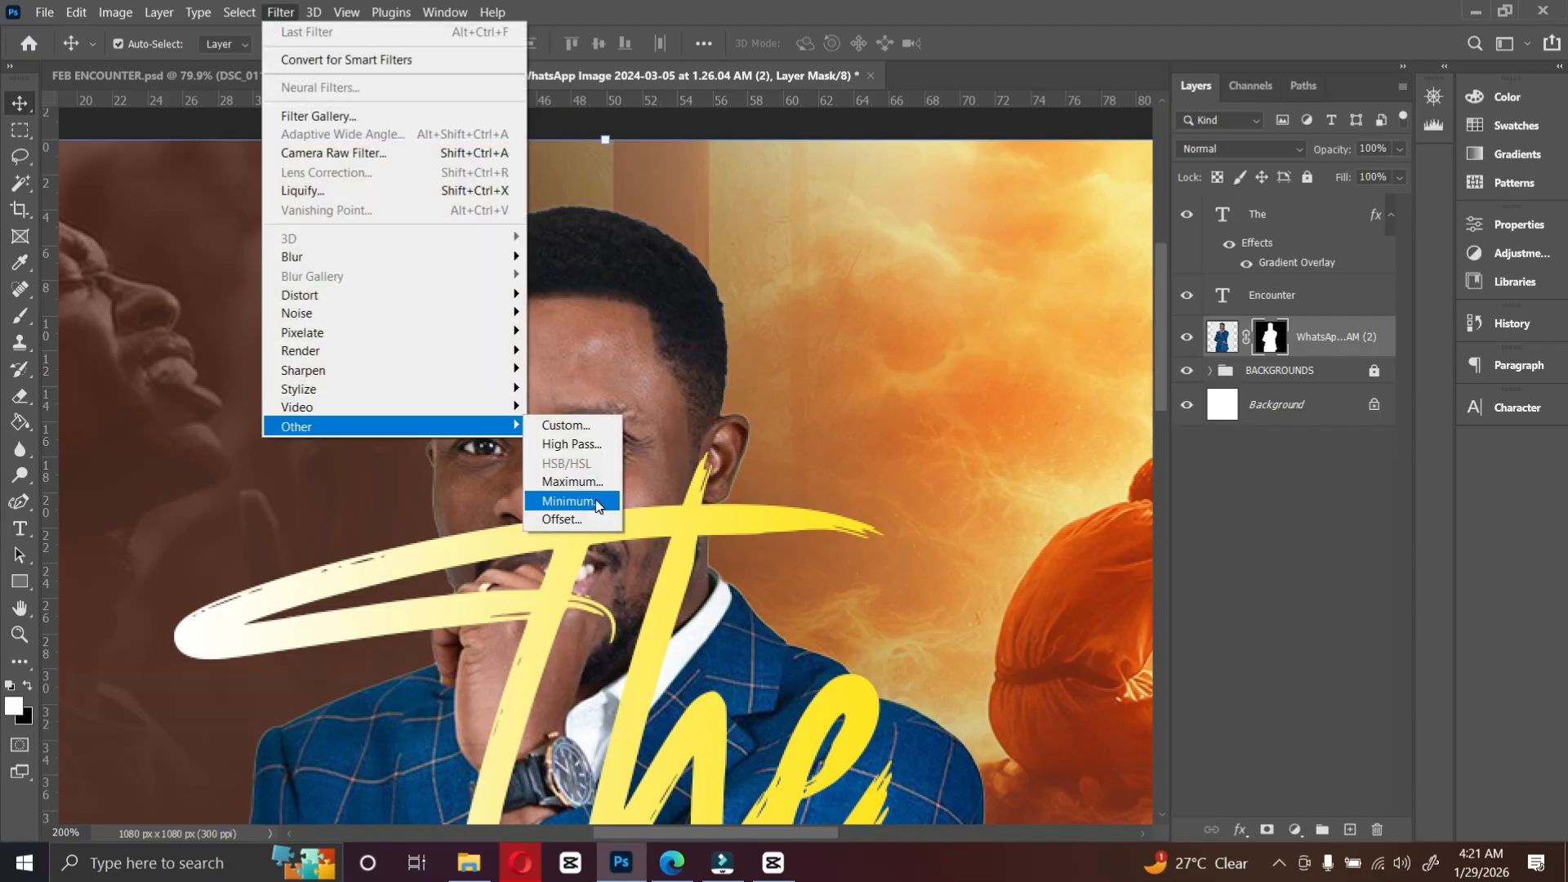
{"action": "left_click", "coordinate": [571, 501]}
{"action": "left_click_drag", "start_coordinate": [710, 132], "coordinate": [1122, 171]}
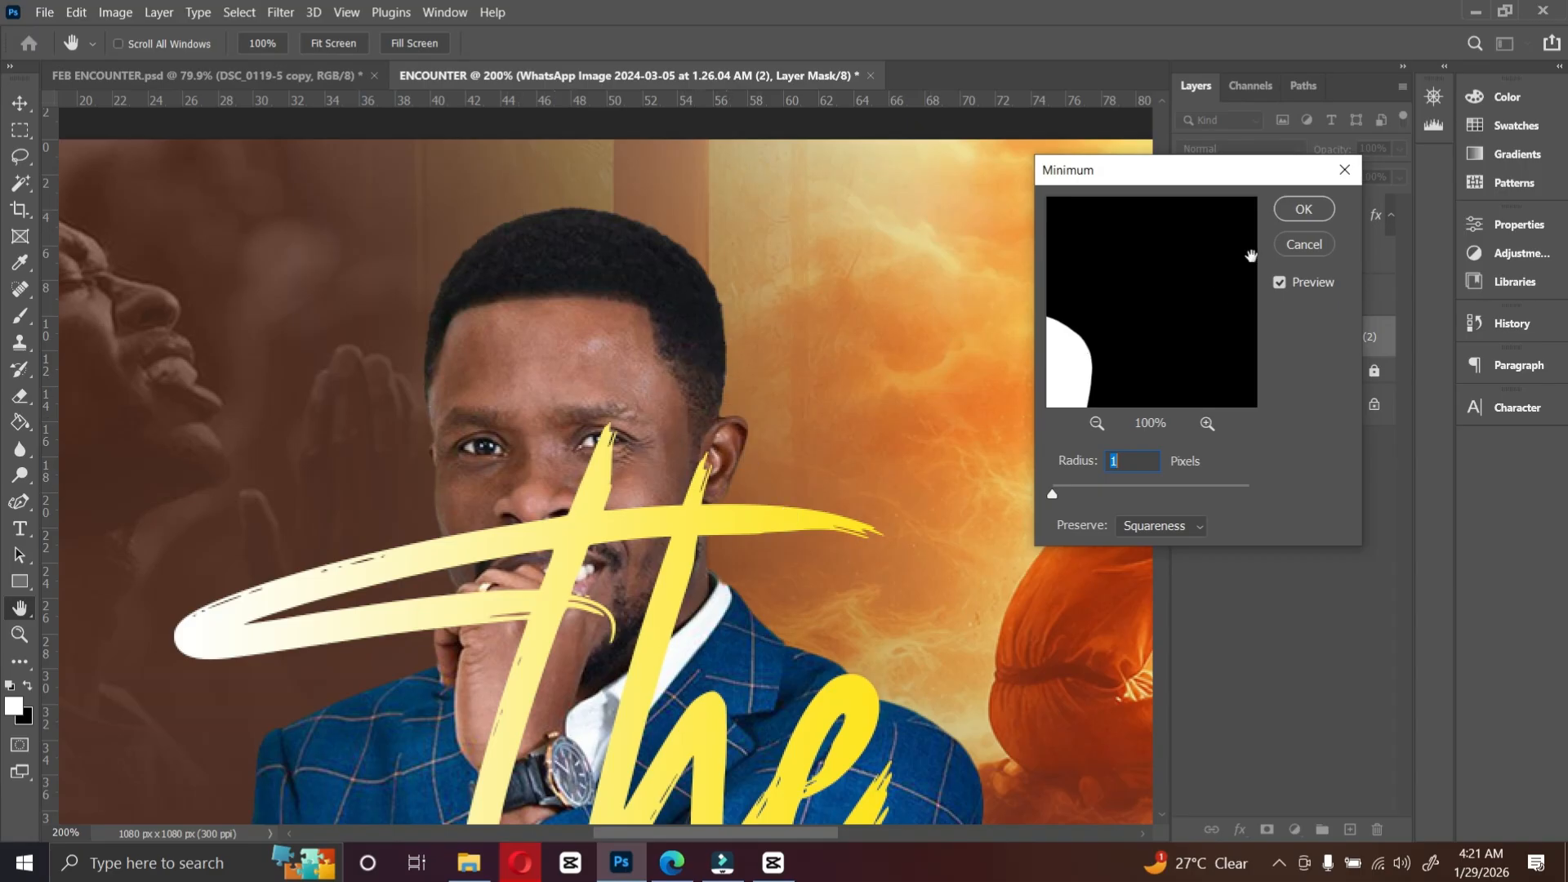
{"action": "left_click", "coordinate": [1320, 213]}
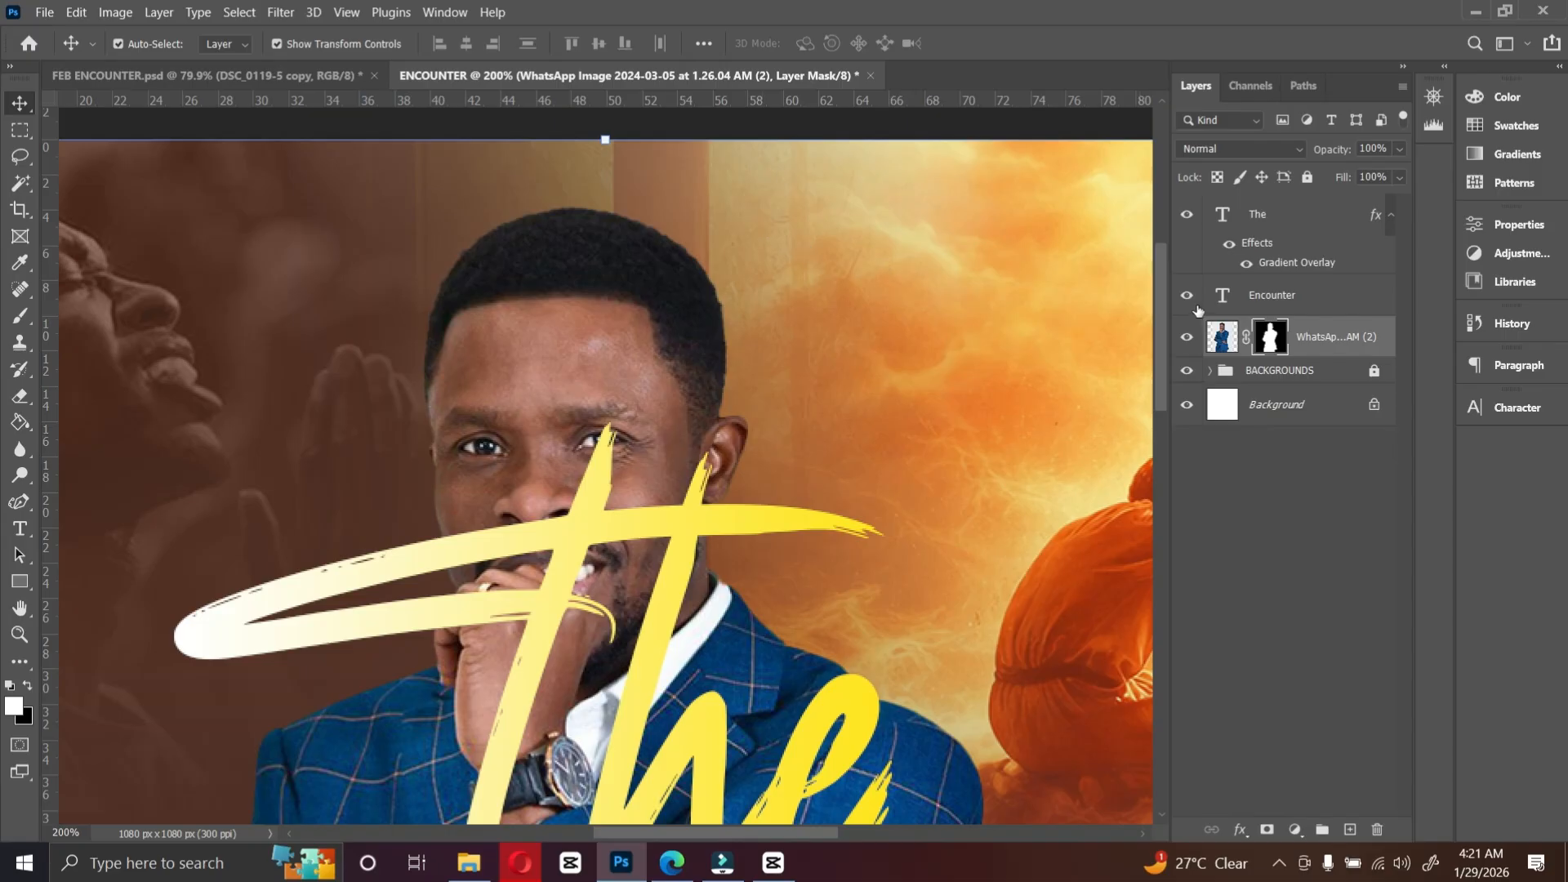
Step: Convert the portrait layer for smart filters, turning it into a smart object
{"action": "left_click", "coordinate": [1222, 336]}
{"action": "left_click", "coordinate": [280, 13]}
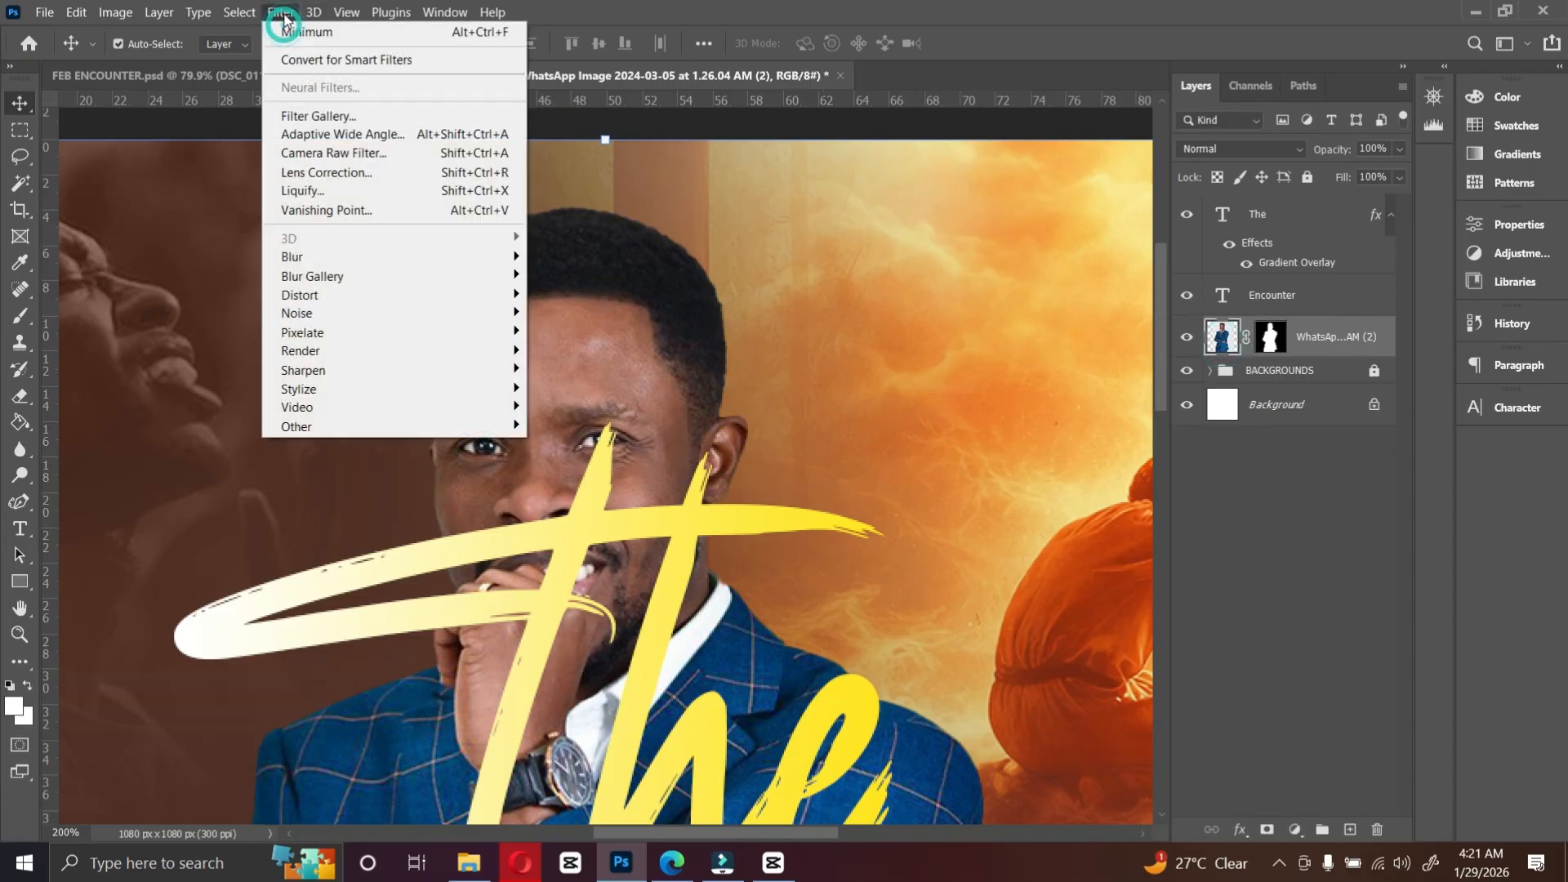
{"action": "left_click", "coordinate": [376, 54]}
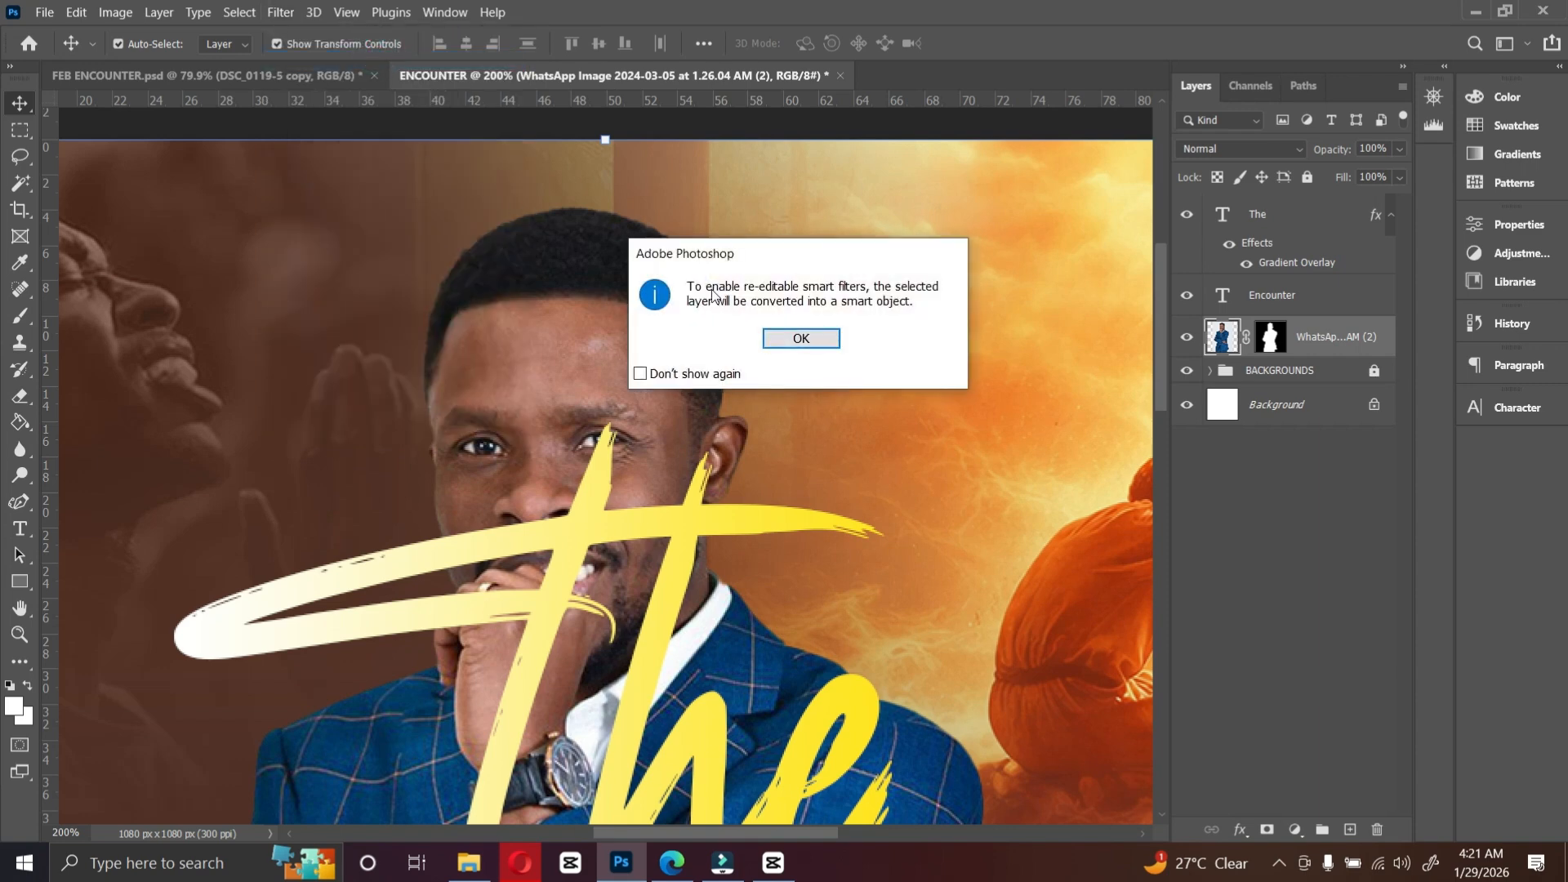
{"action": "left_click", "coordinate": [807, 335]}
{"action": "key", "text": "ctrl+0"}
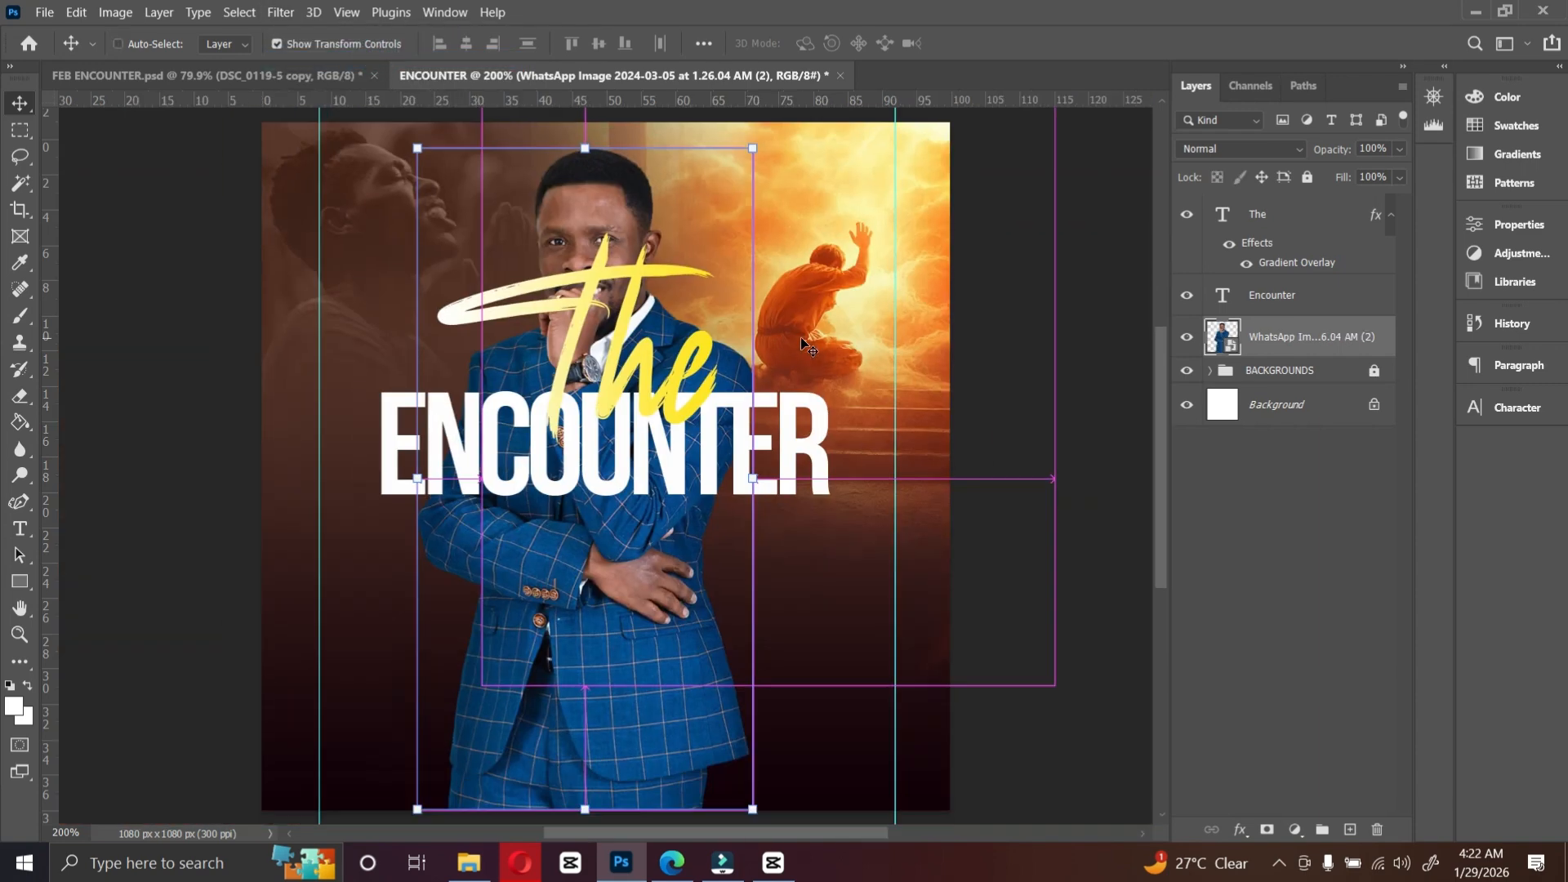
Step: Move the portrait down below the ENCOUNTER title and rasterize its layer
{"action": "left_click_drag", "start_coordinate": [585, 196], "coordinate": [562, 582]}
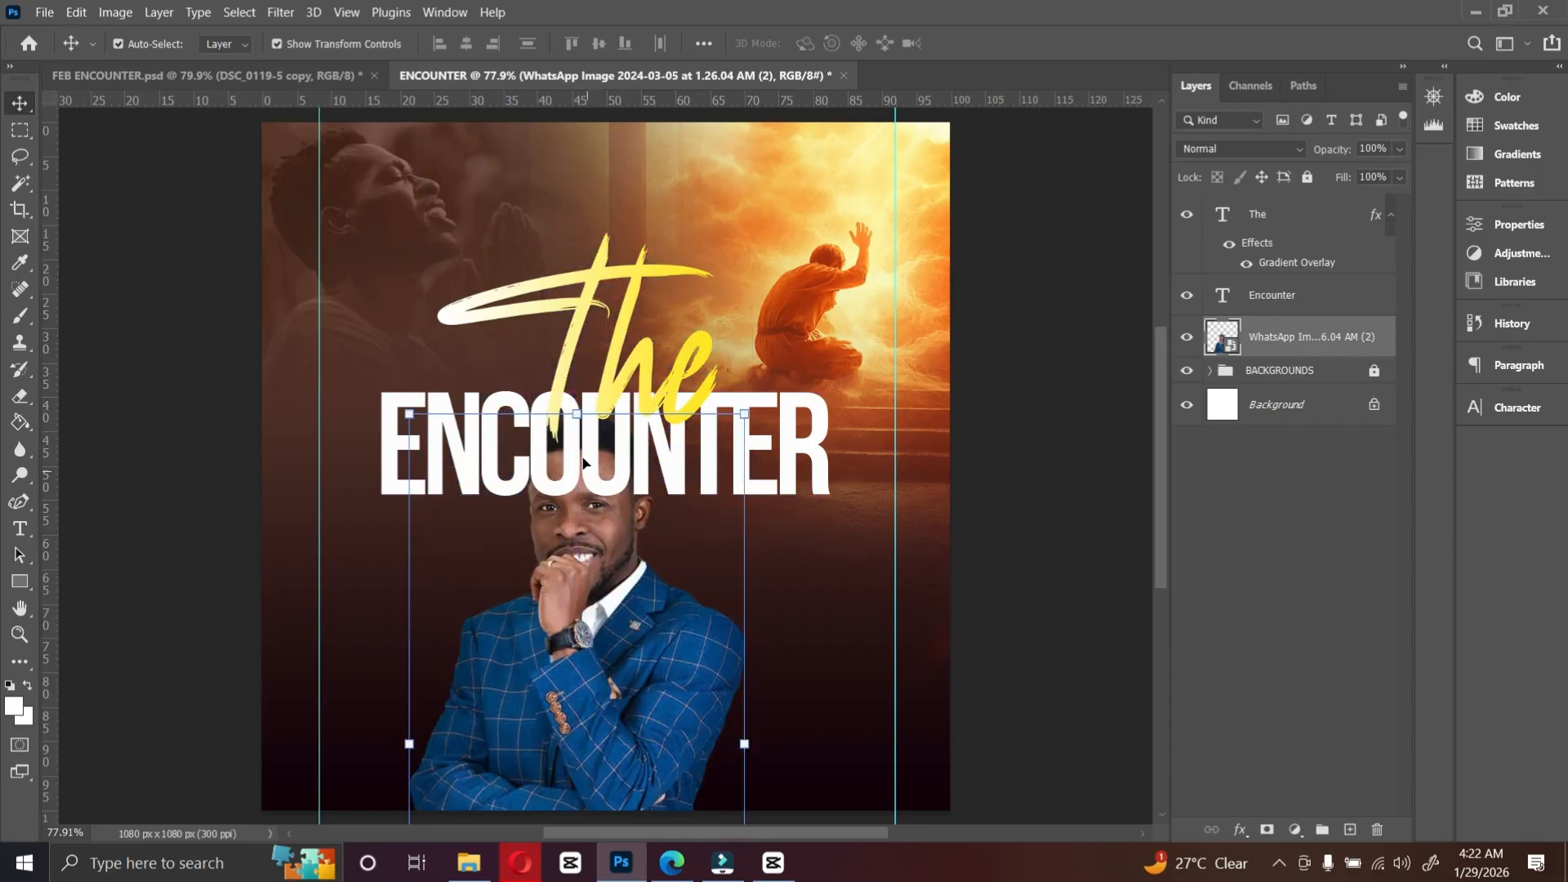
{"action": "mouse_move", "coordinate": [597, 521]}
{"action": "left_mouse_down"}
{"action": "mouse_move", "coordinate": [595, 571]}
{"action": "mouse_move", "coordinate": [596, 530]}
{"action": "left_mouse_up"}
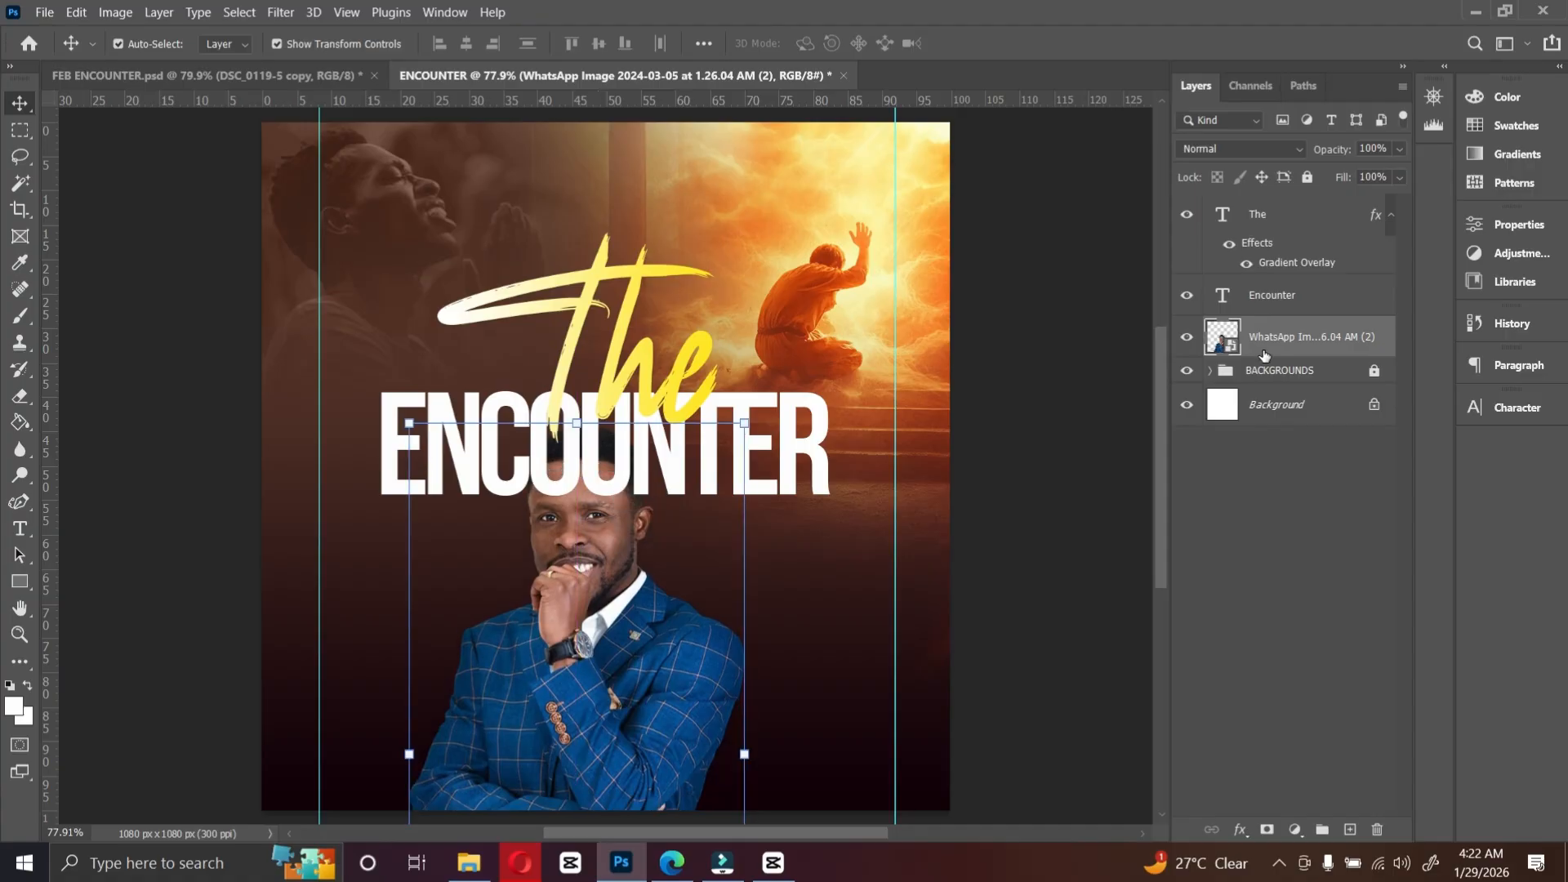
{"action": "right_click", "coordinate": [1263, 349]}
{"action": "left_click", "coordinate": [1311, 377]}
{"action": "key", "text": "e"}
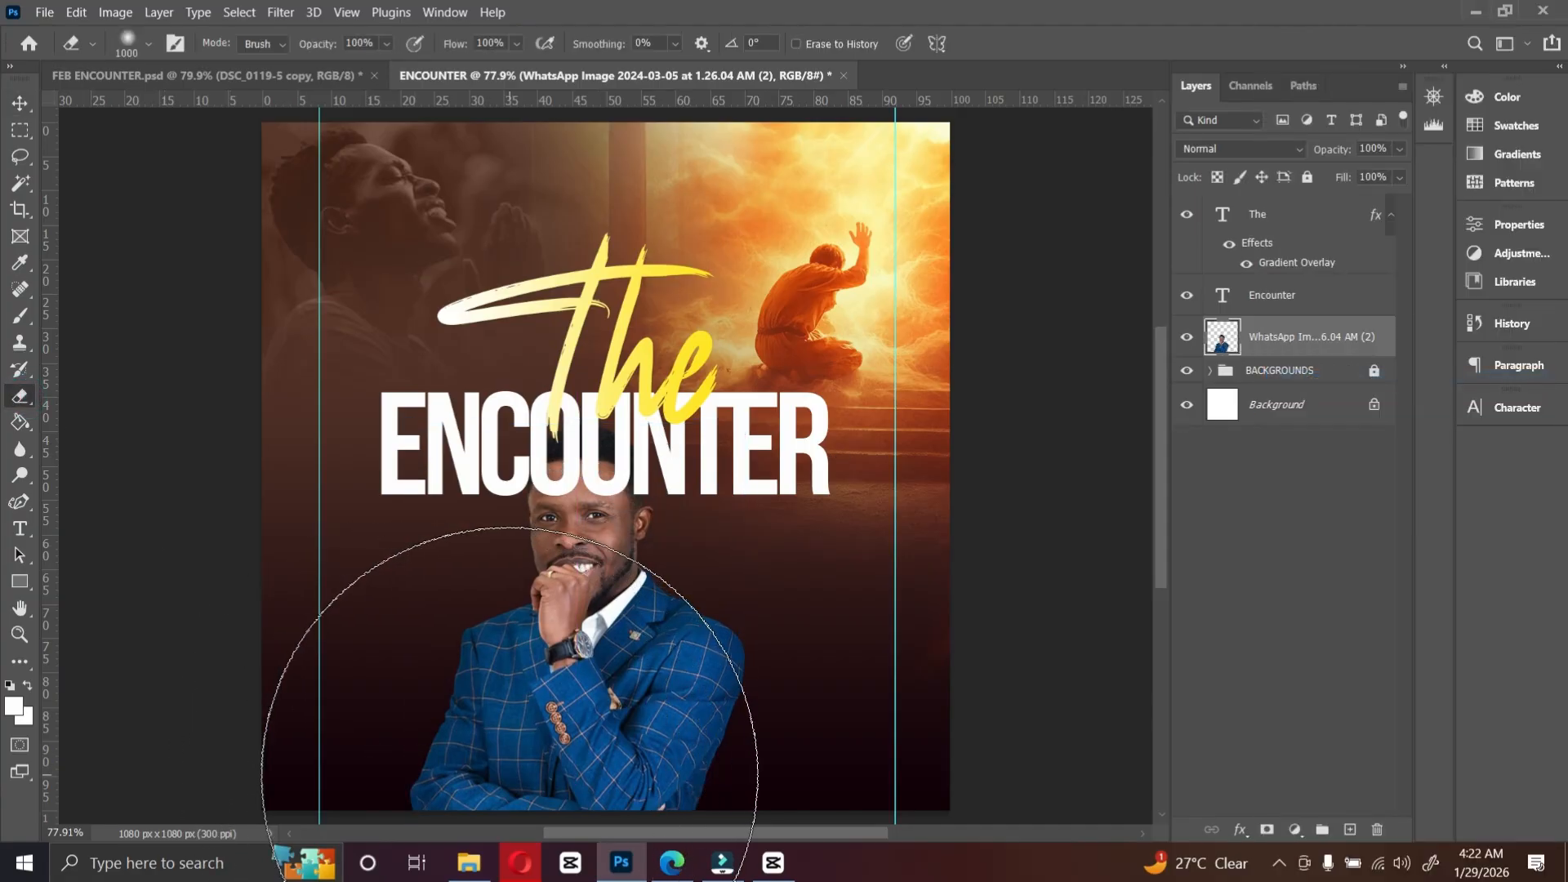
{"action": "key", "text": "bracketleft"}
{"action": "key", "text": "bracketleft"}
{"action": "key", "text": "bracketleft"}
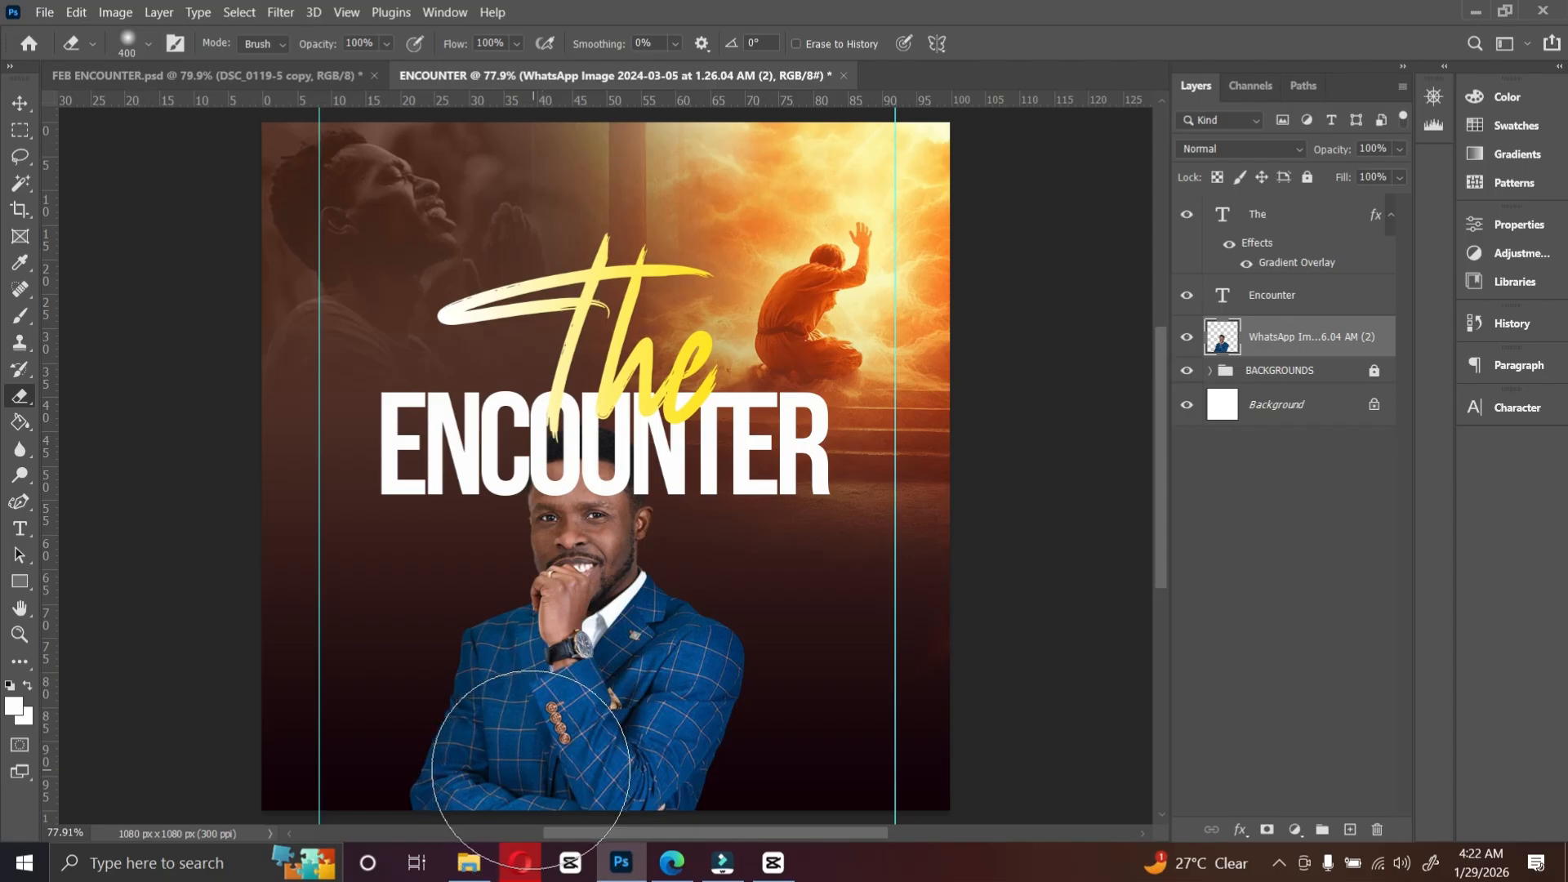
{"action": "key", "text": "bracketright"}
{"action": "key", "text": "bracketright"}
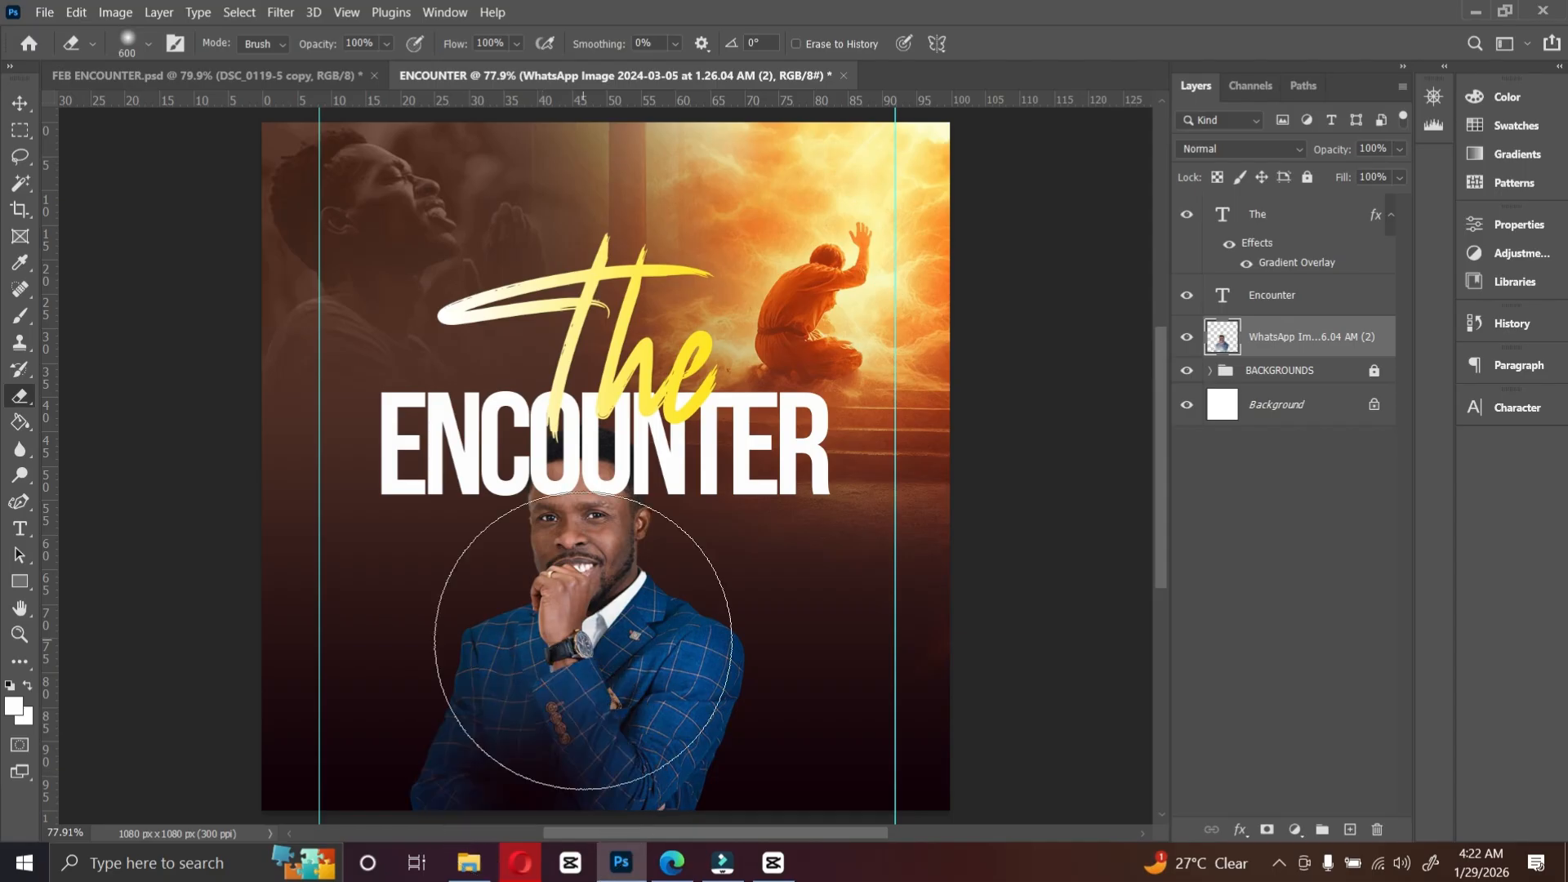
{"action": "left_click", "coordinate": [21, 104]}
Step: Move the portrait further down toward the bottom edge of the flyer
{"action": "left_click", "coordinate": [801, 442]}
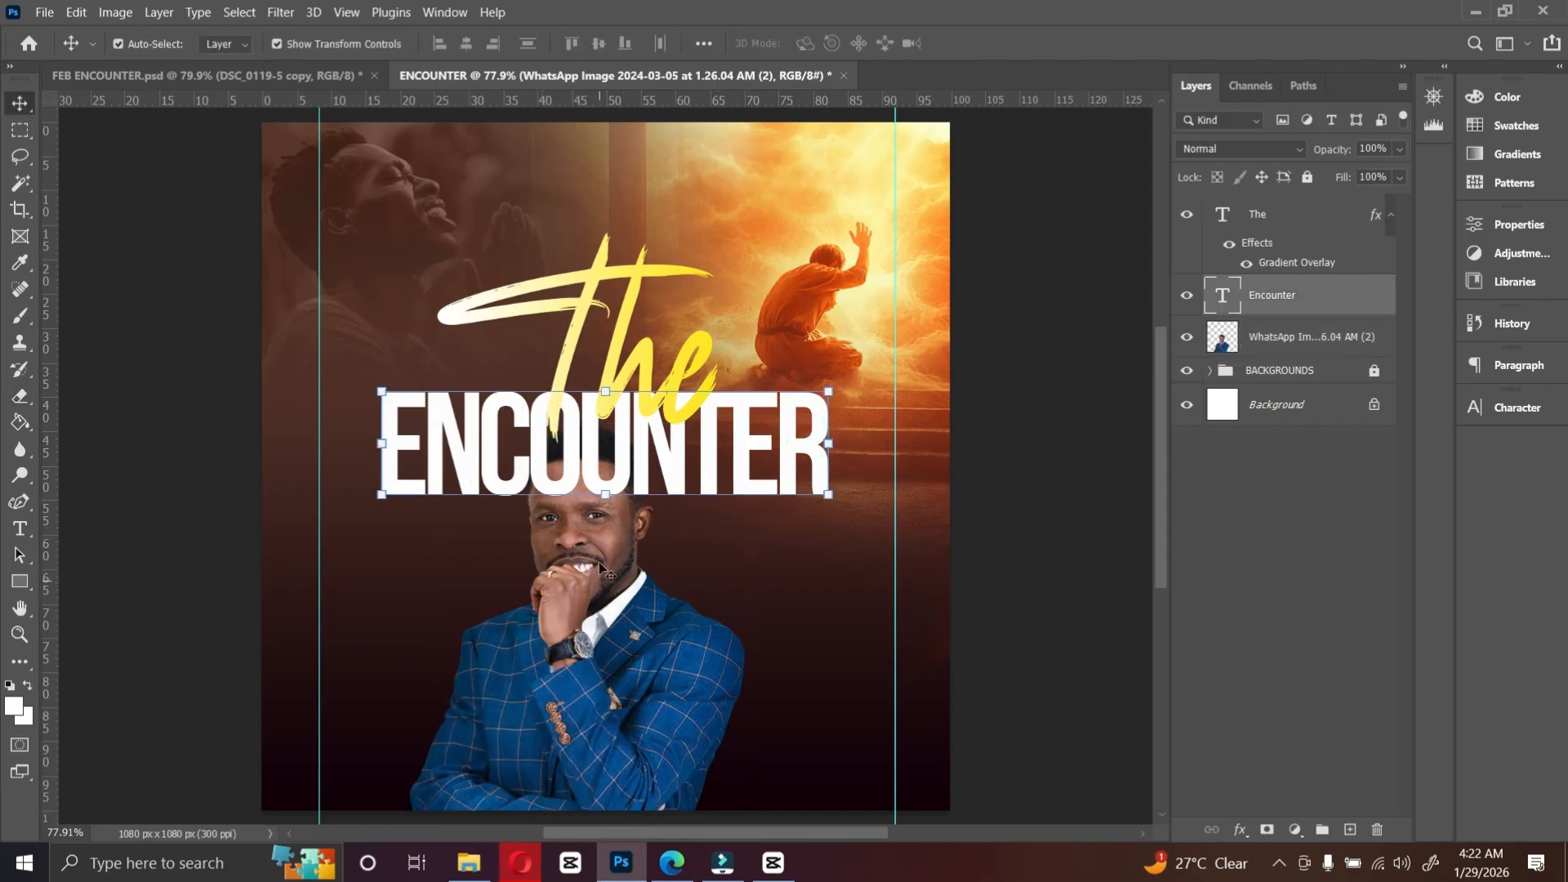
{"action": "left_click_drag", "start_coordinate": [599, 564], "coordinate": [583, 658]}
{"action": "left_click", "coordinate": [754, 434]}
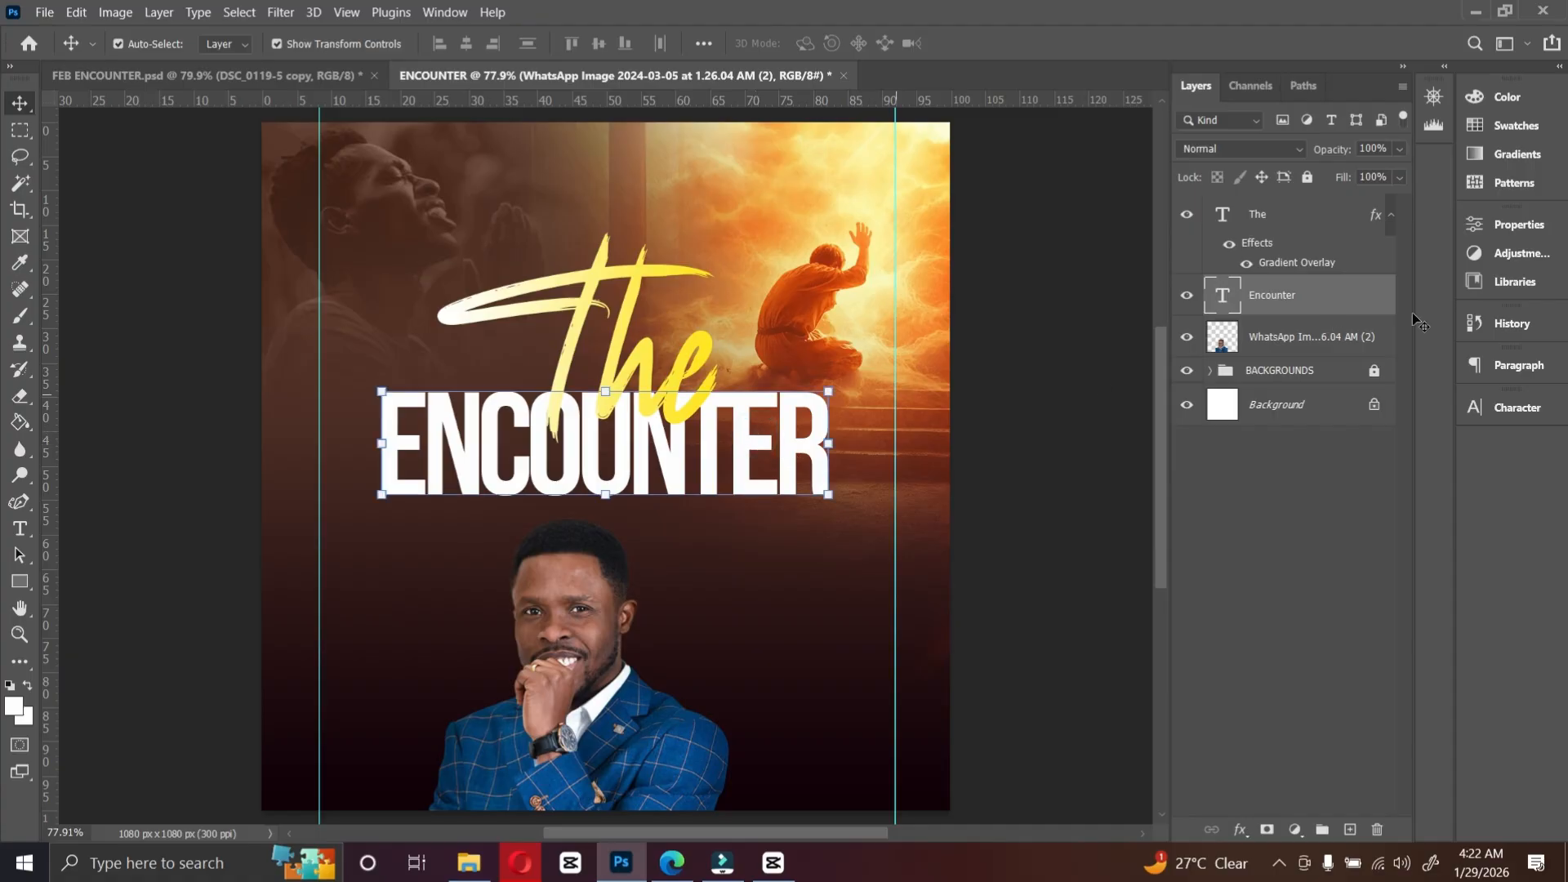
{"action": "left_click_drag", "start_coordinate": [1529, 415], "coordinate": [1521, 417]}
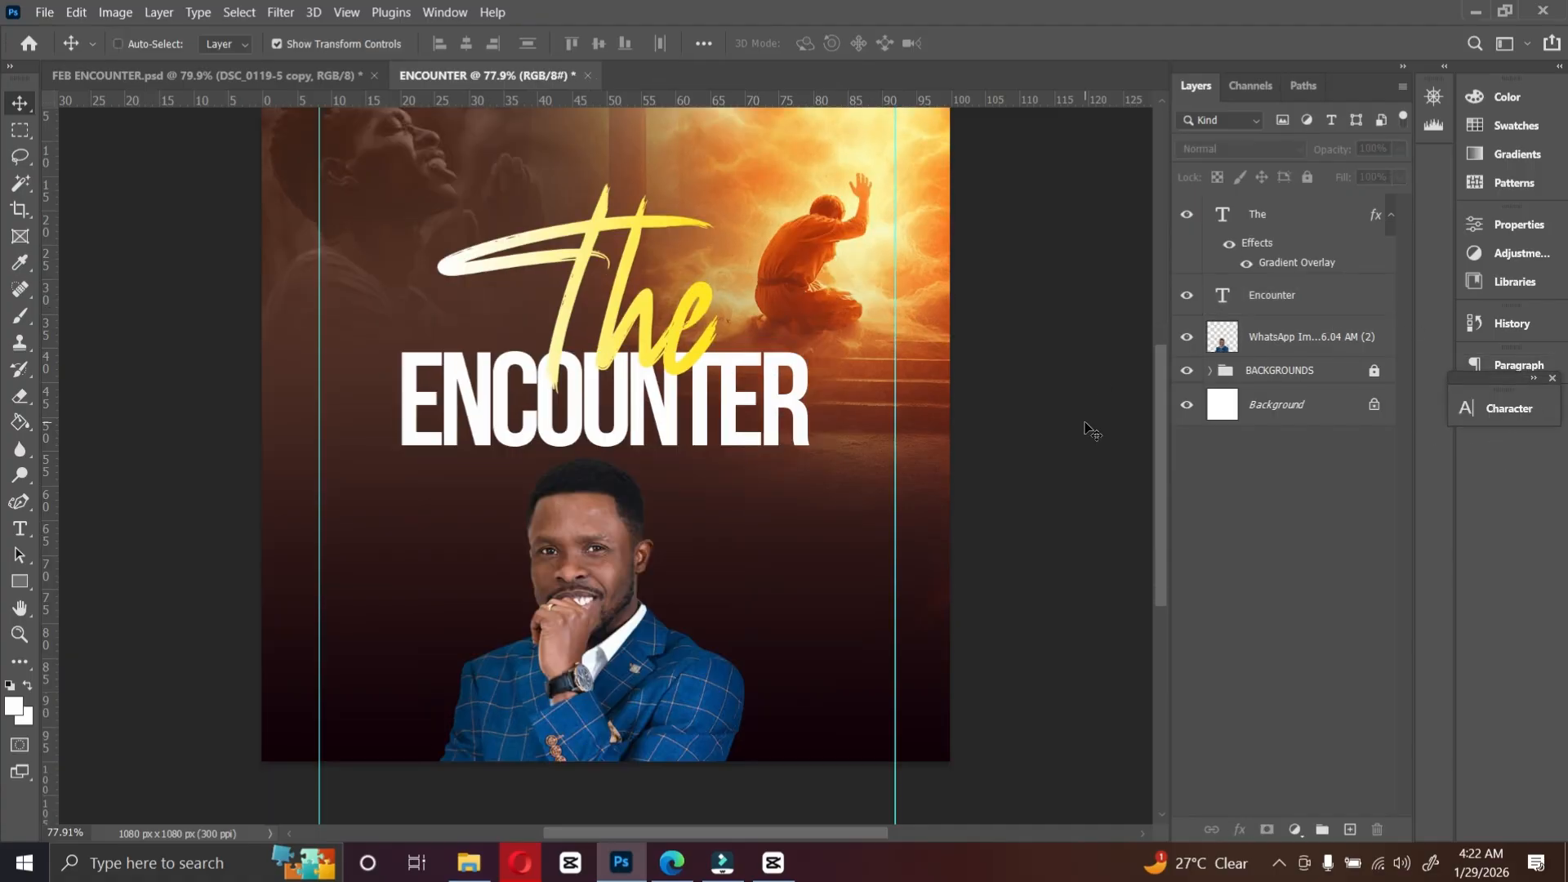
{"action": "key", "text": "ctrl+0"}
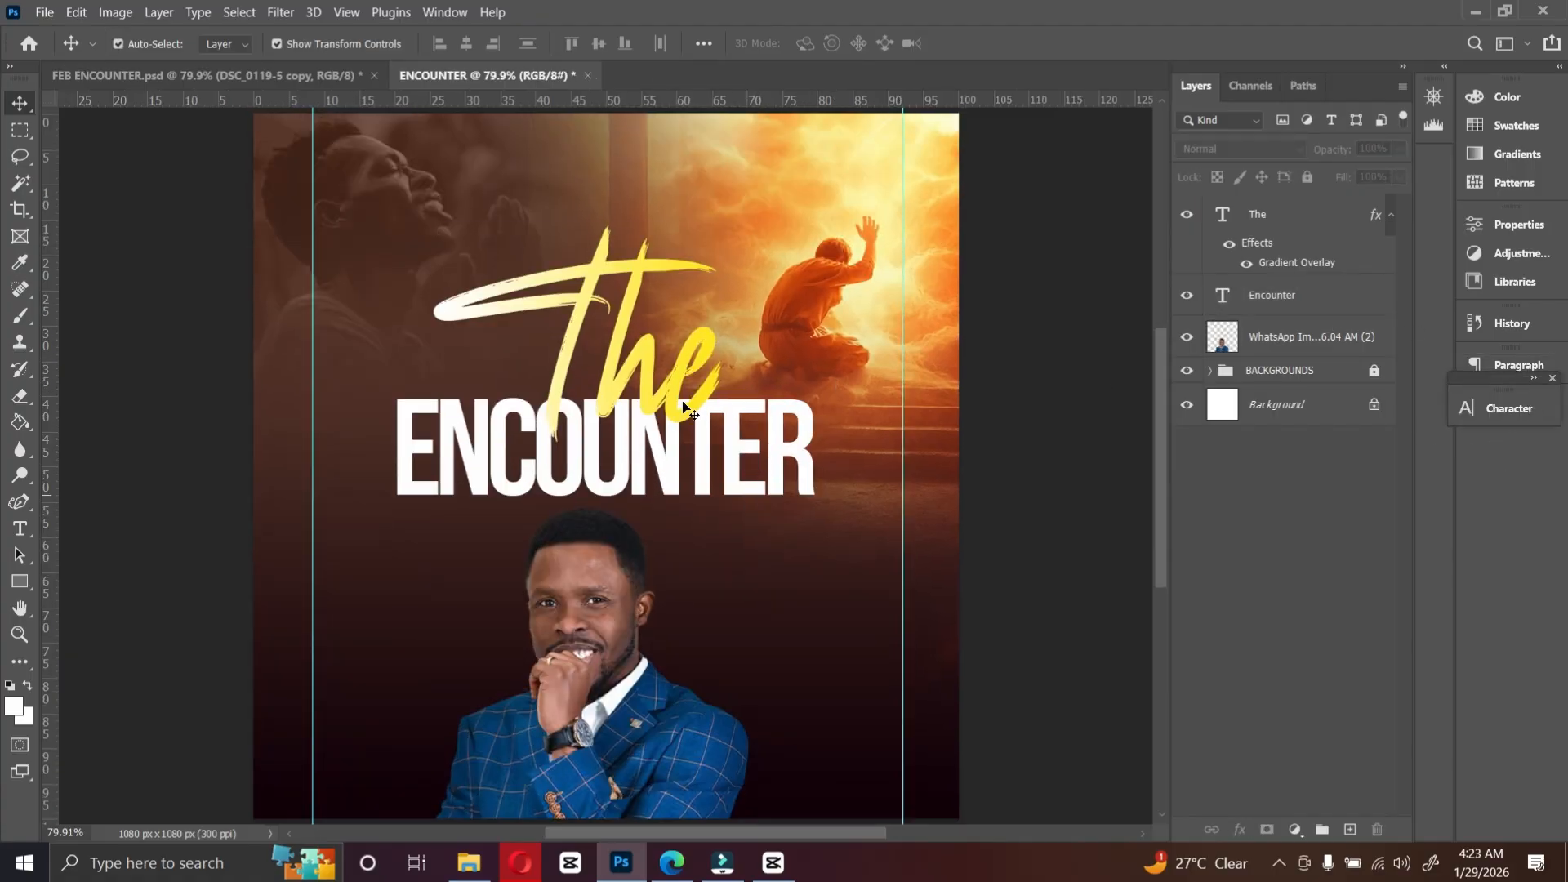
Step: Raise "The" and the ENCOUNTER title slightly, then nudge the portrait up three pixels
{"action": "left_click_drag", "start_coordinate": [640, 336], "coordinate": [641, 311]}
{"action": "left_click_drag", "start_coordinate": [656, 420], "coordinate": [656, 408]}
{"action": "left_click", "coordinate": [592, 587]}
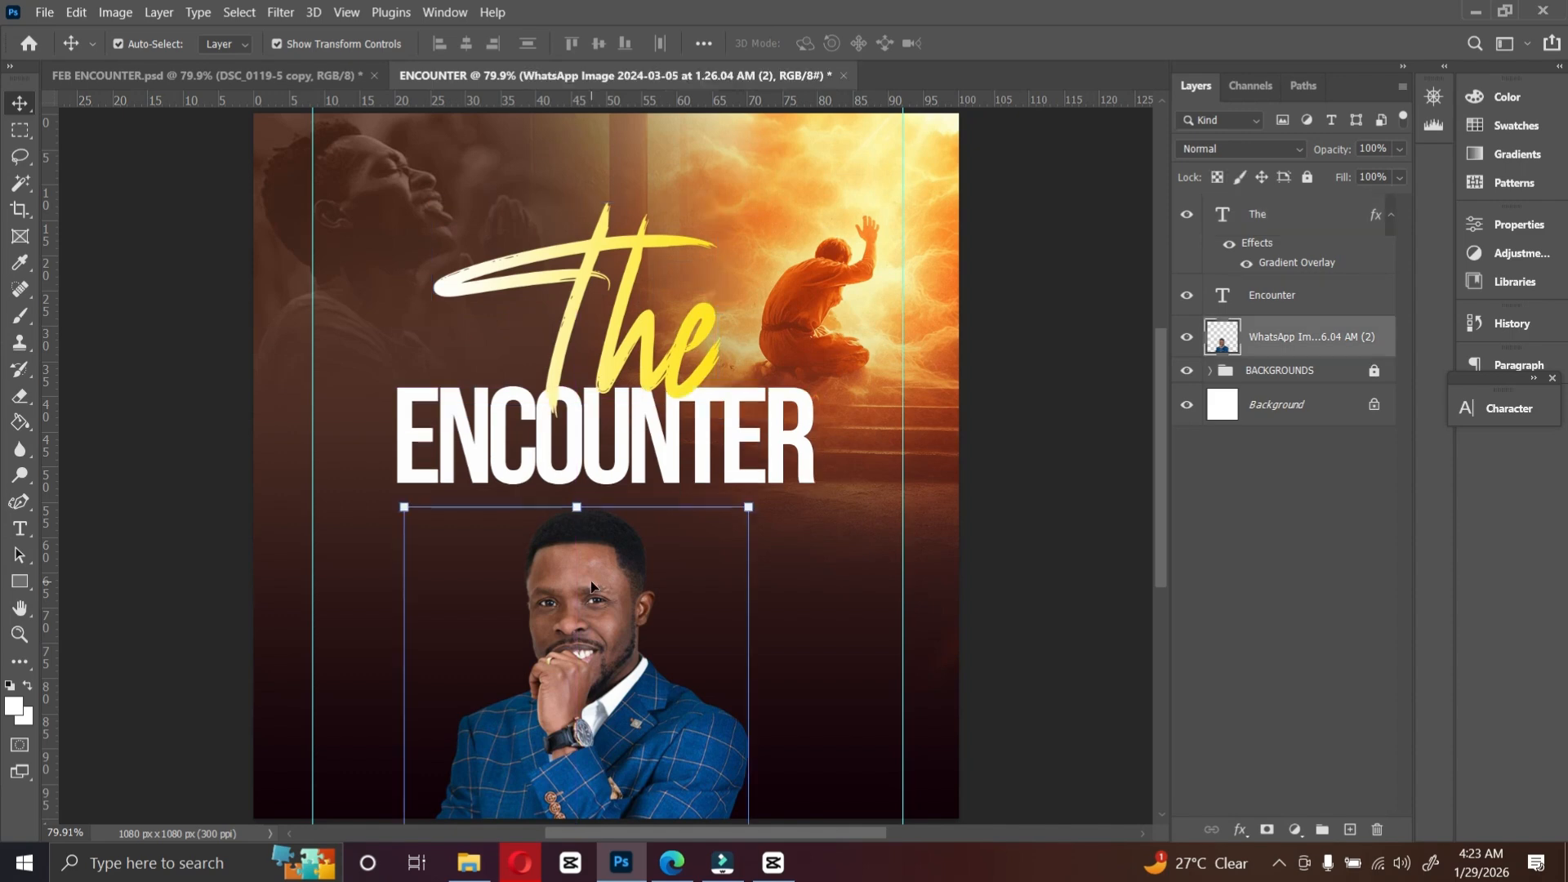
{"action": "key", "text": "Up"}
{"action": "key", "text": "Up"}
{"action": "key", "text": "Up"}
{"action": "key", "text": "Up"}
{"action": "key", "text": "Up"}
{"action": "key", "text": "Up"}
{"action": "key", "text": "Up"}
{"action": "key", "text": "Up"}
{"action": "key", "text": "Up"}
{"action": "key", "text": "Up"}
{"action": "key", "text": "Up"}
{"action": "key", "text": "Up"}
{"action": "key", "text": "Up"}
{"action": "key", "text": "Up"}
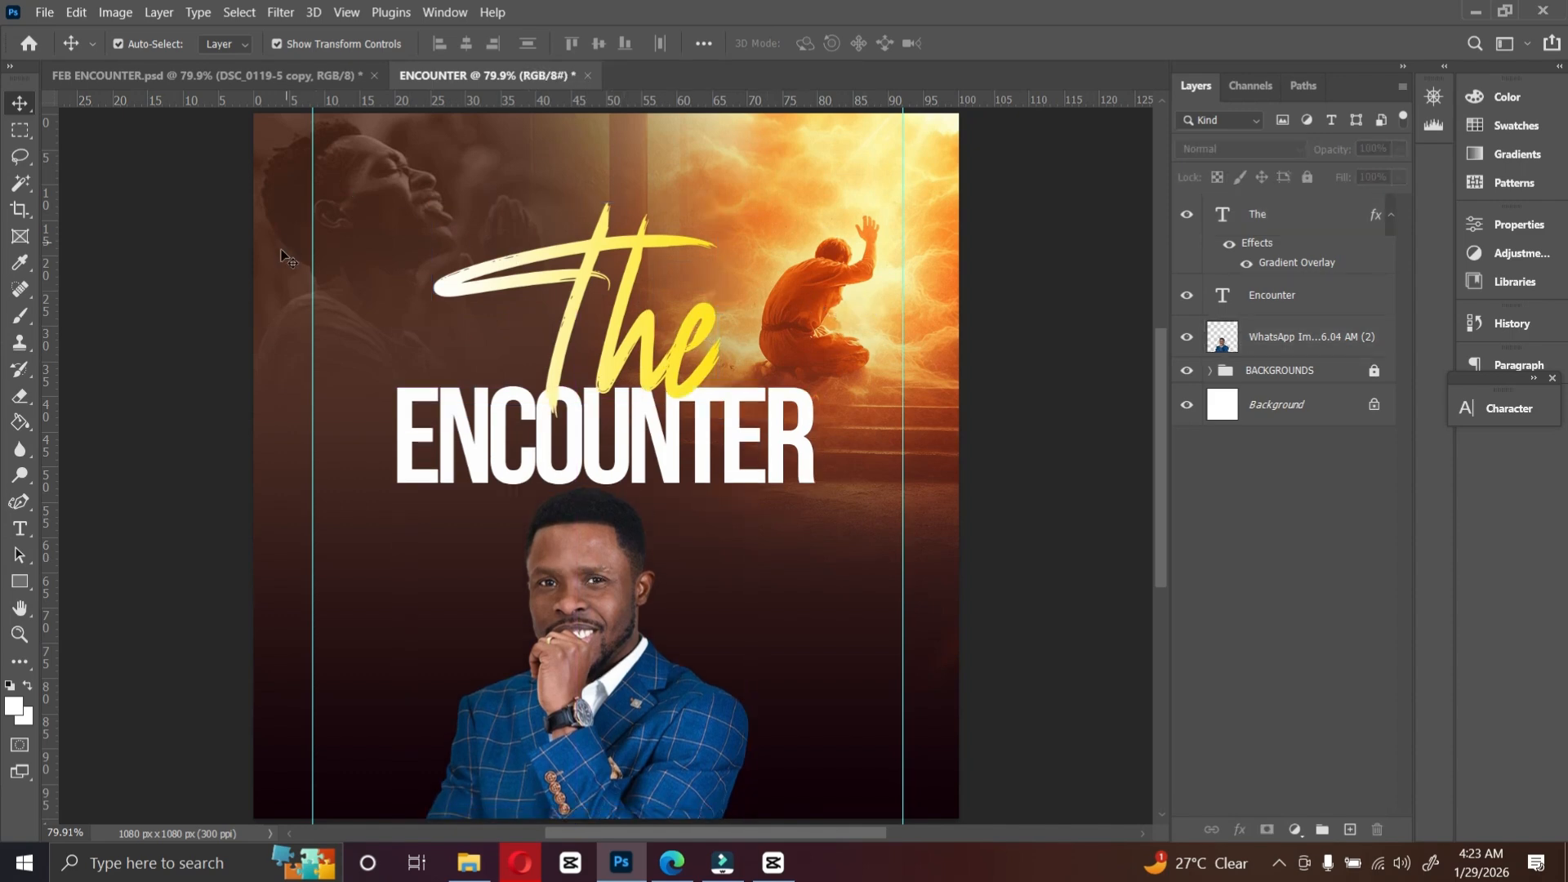
Step: Remove both vertical guides and switch to the FEB ENCOUNTER.psd document
{"action": "left_click_drag", "start_coordinate": [313, 263], "coordinate": [45, 262]}
{"action": "left_click_drag", "start_coordinate": [902, 416], "coordinate": [1032, 291]}
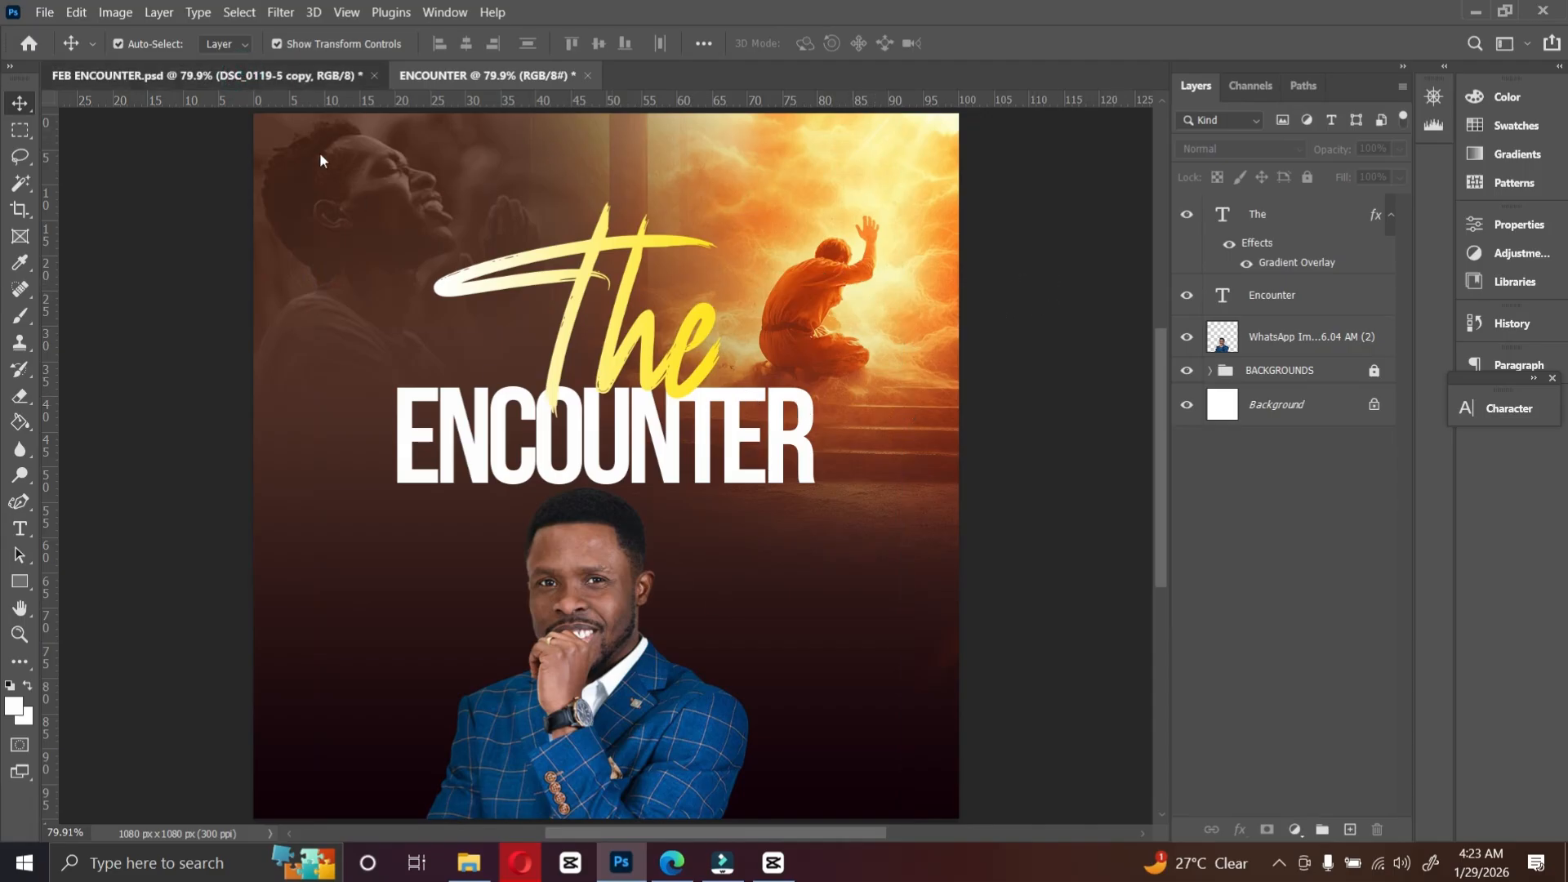
{"action": "left_click", "coordinate": [275, 76]}
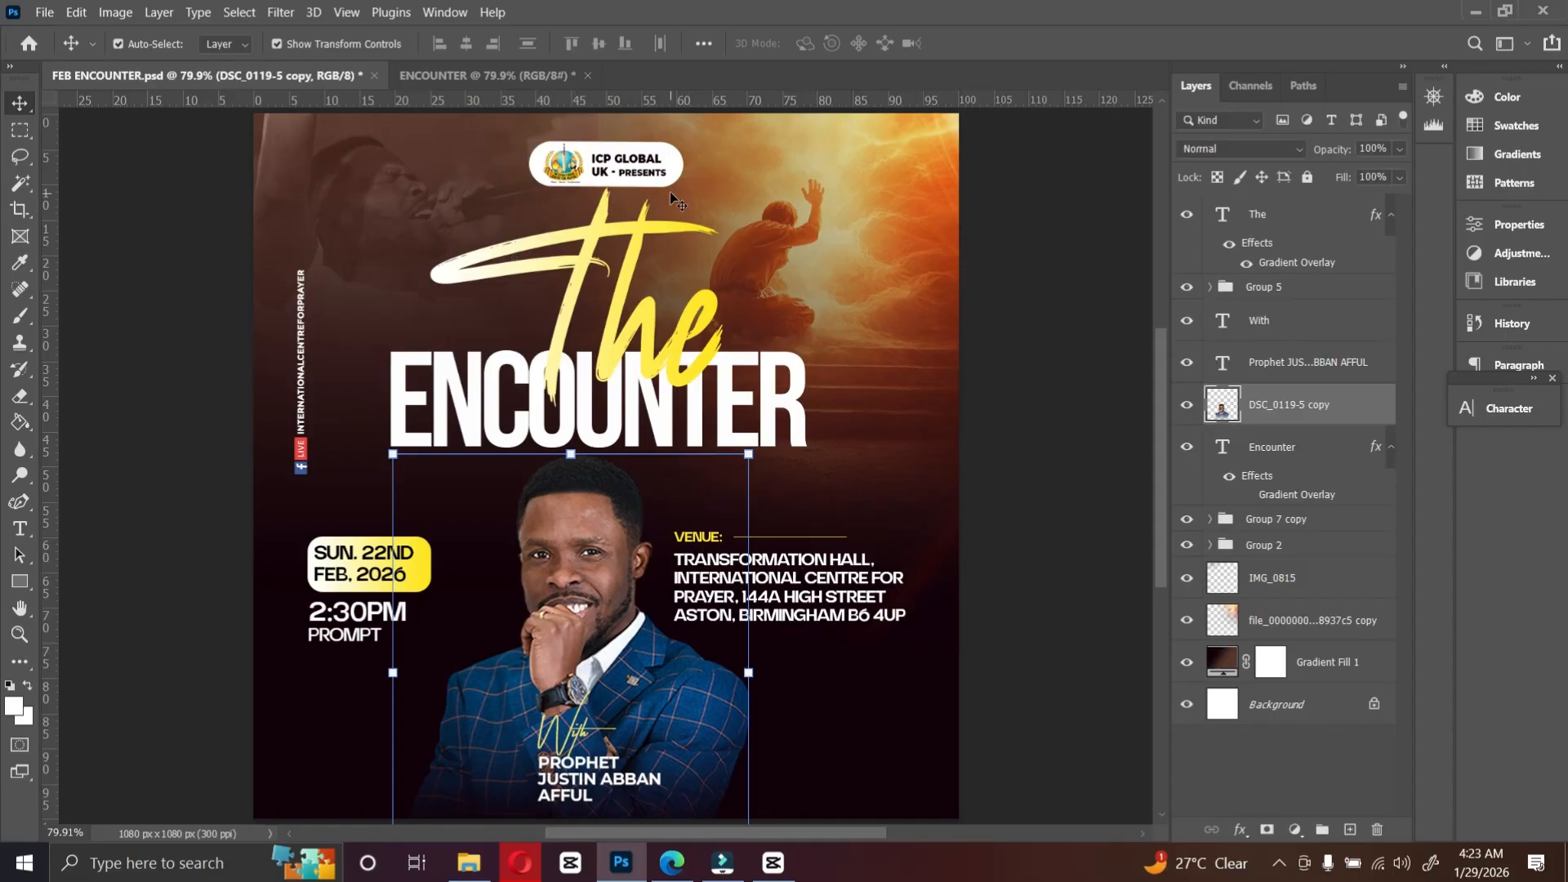
Step: Switch to the ENCOUNTER document and draw a white rectangle about 197 x 79 px left of the portrait
{"action": "left_click", "coordinate": [488, 75]}
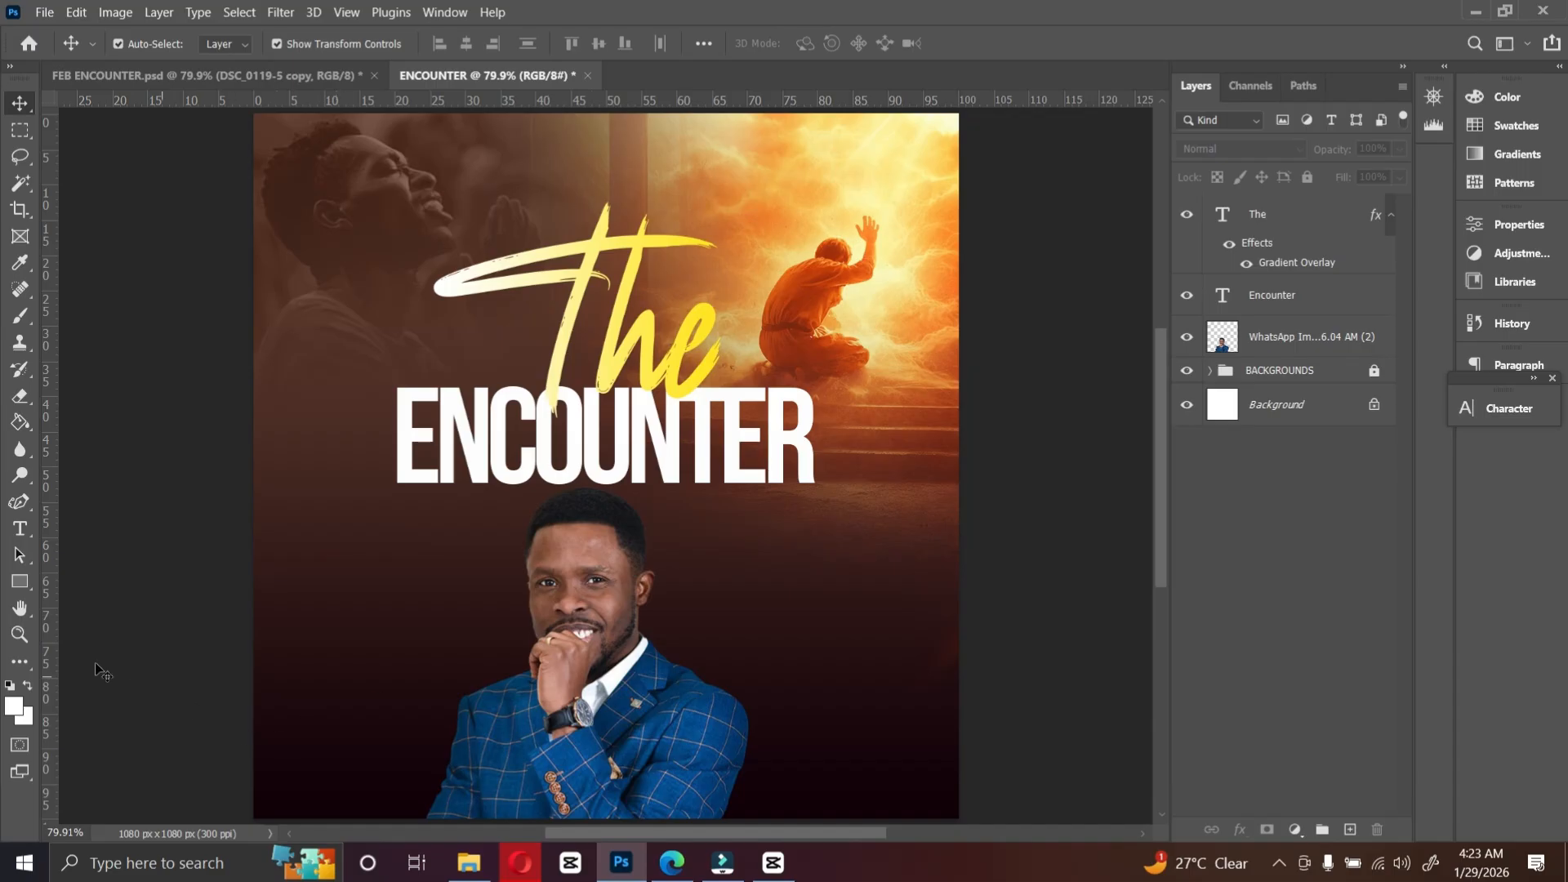
{"action": "left_click", "coordinate": [20, 583]}
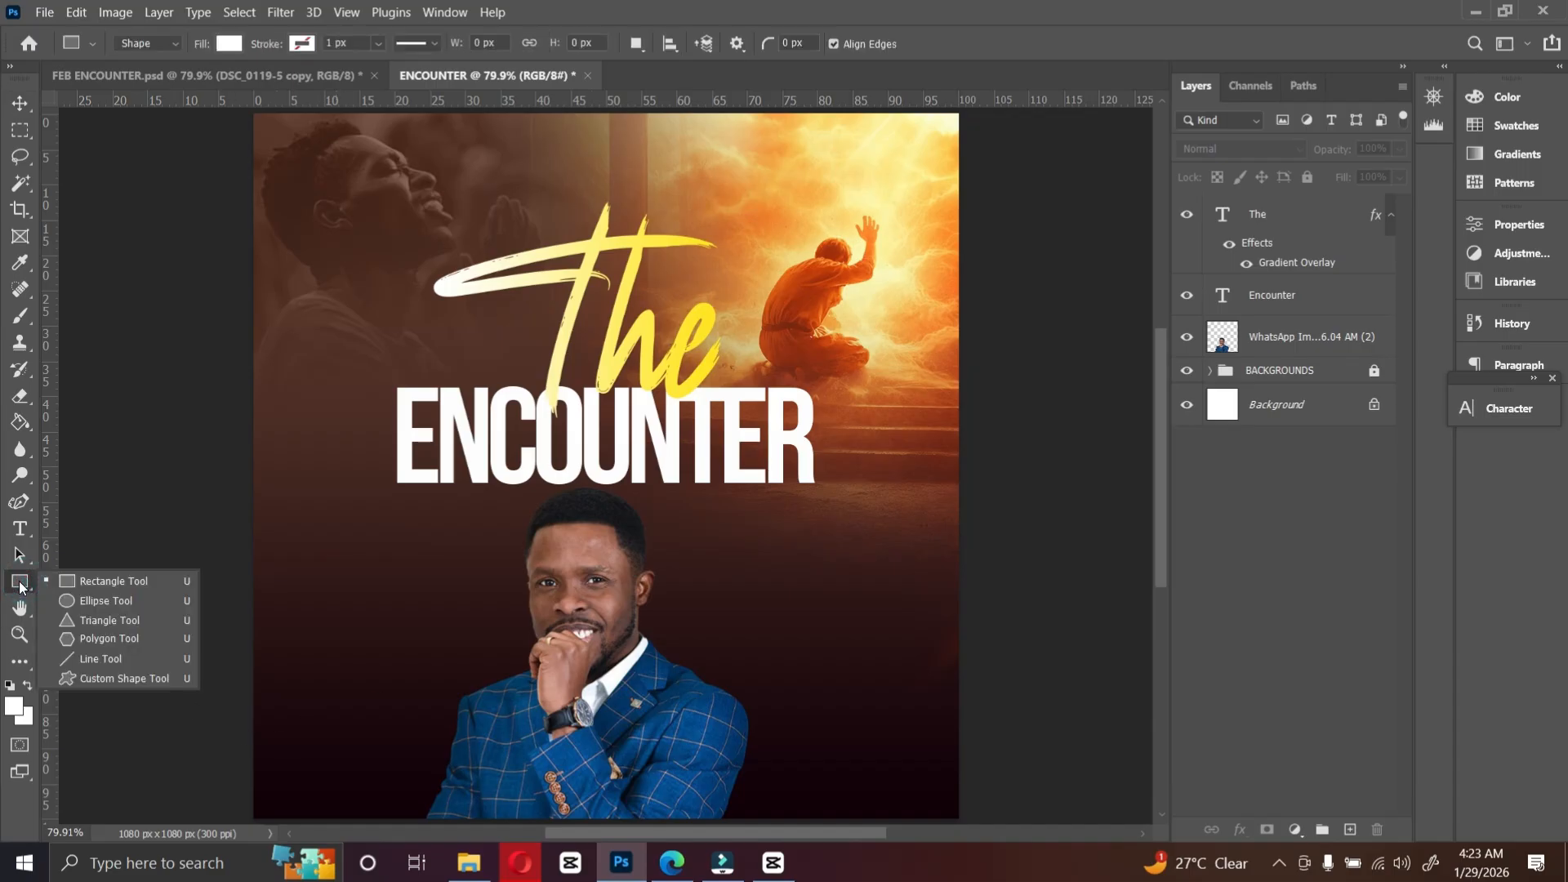
{"action": "left_click", "coordinate": [77, 583]}
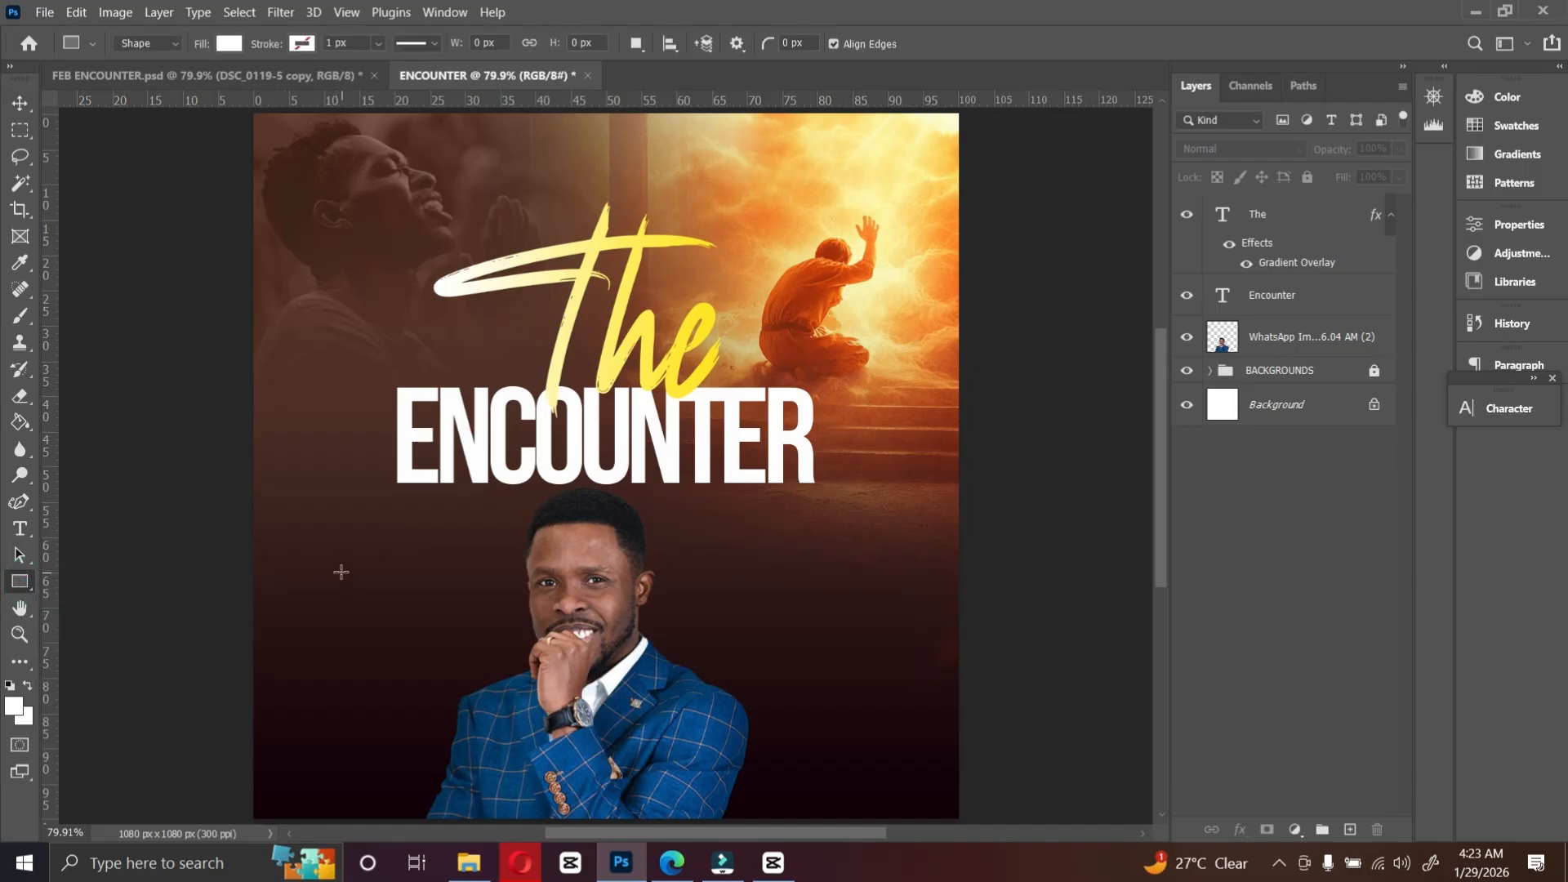
{"action": "left_click_drag", "start_coordinate": [328, 569], "coordinate": [456, 620]}
Step: Round all the rectangle's corners to a 17 px radius
{"action": "key", "text": "ctrl+plus"}
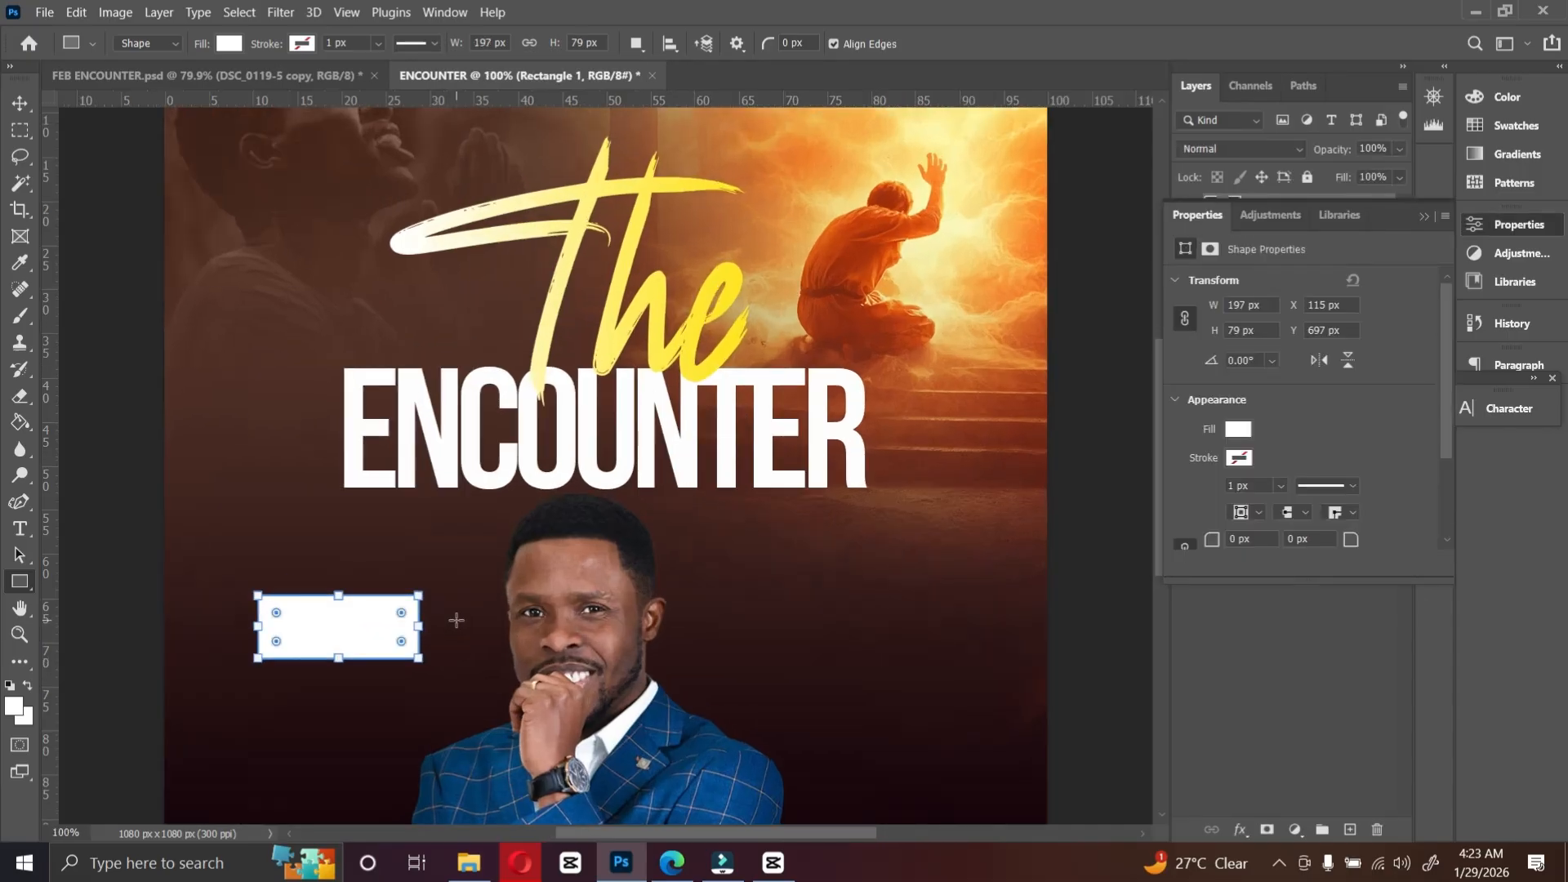
{"action": "scroll", "coordinate": [457, 620], "scroll_direction": "down", "scroll_amount": 3}
{"action": "scroll", "coordinate": [1315, 553], "scroll_direction": "down", "scroll_amount": 2}
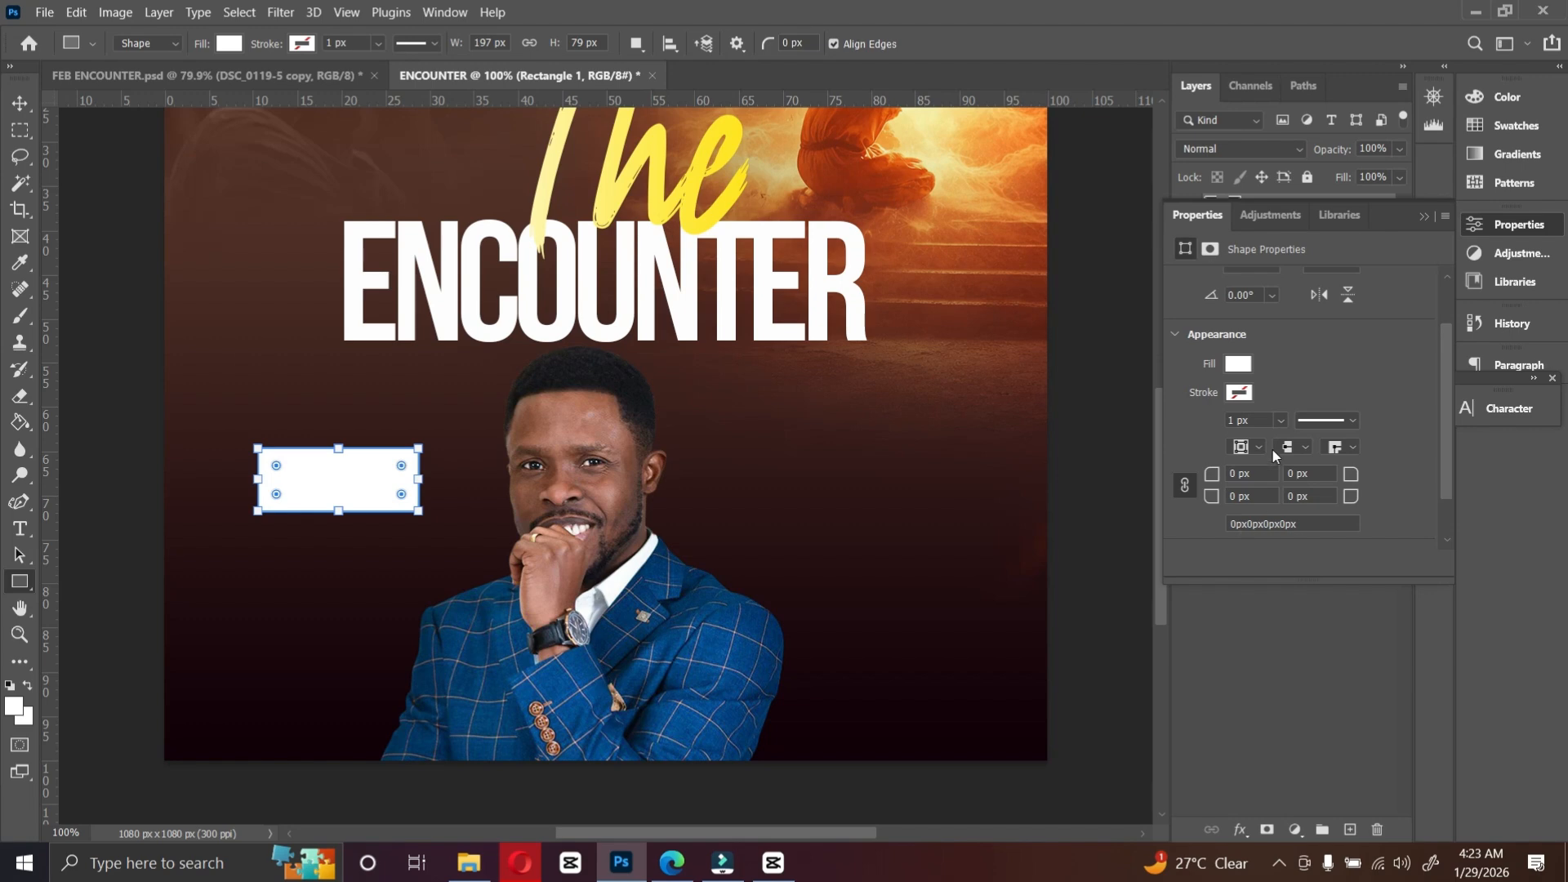
{"action": "scroll", "coordinate": [1260, 408], "scroll_direction": "up", "scroll_amount": 1}
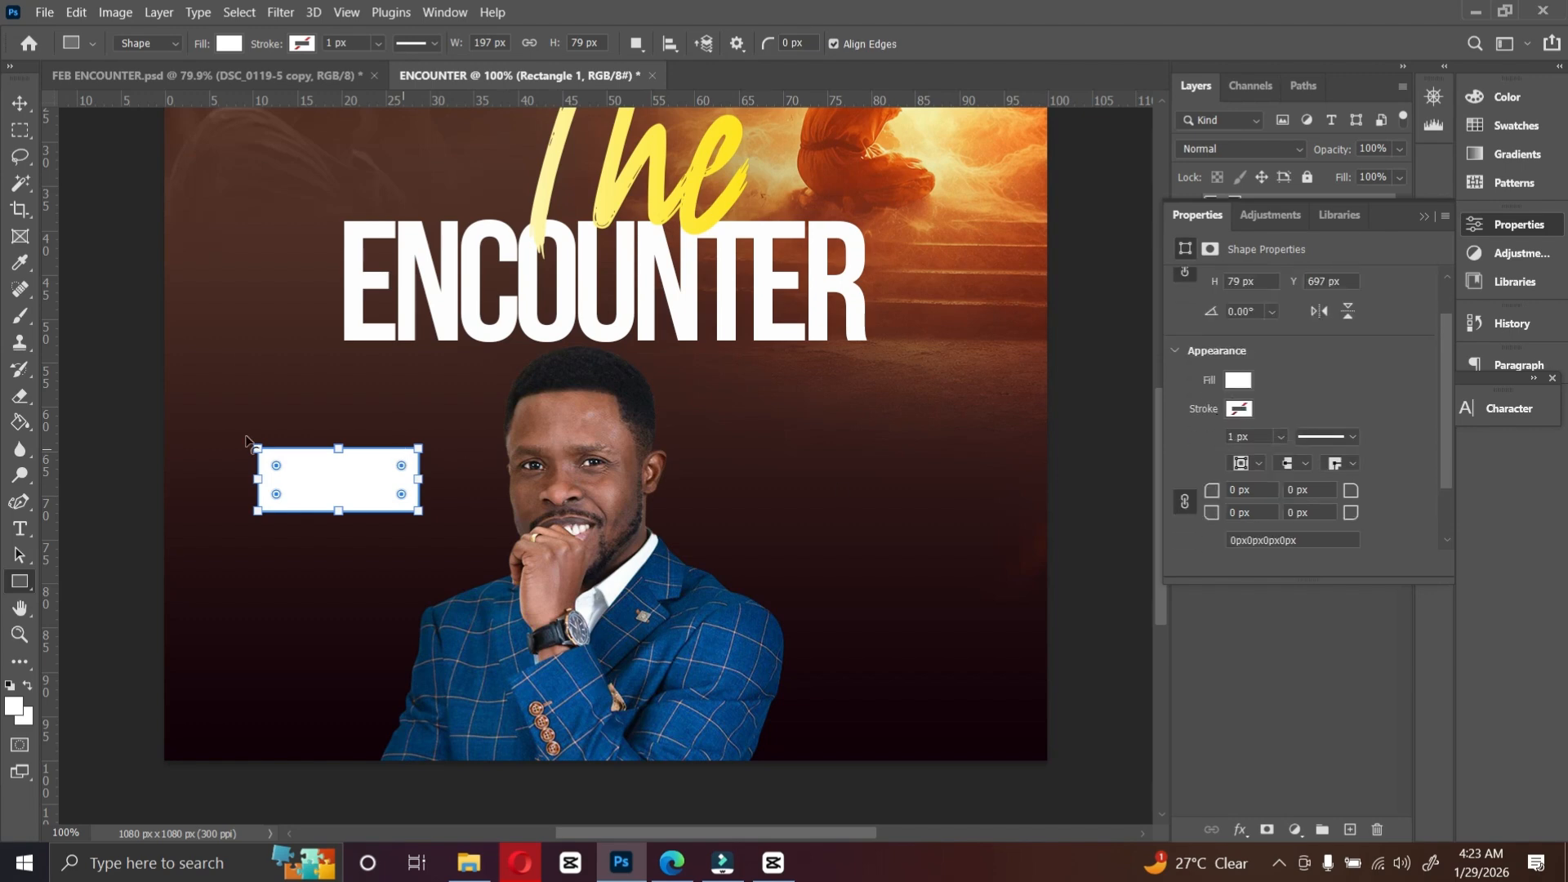
{"action": "left_click_drag", "start_coordinate": [1353, 493], "coordinate": [1374, 499]}
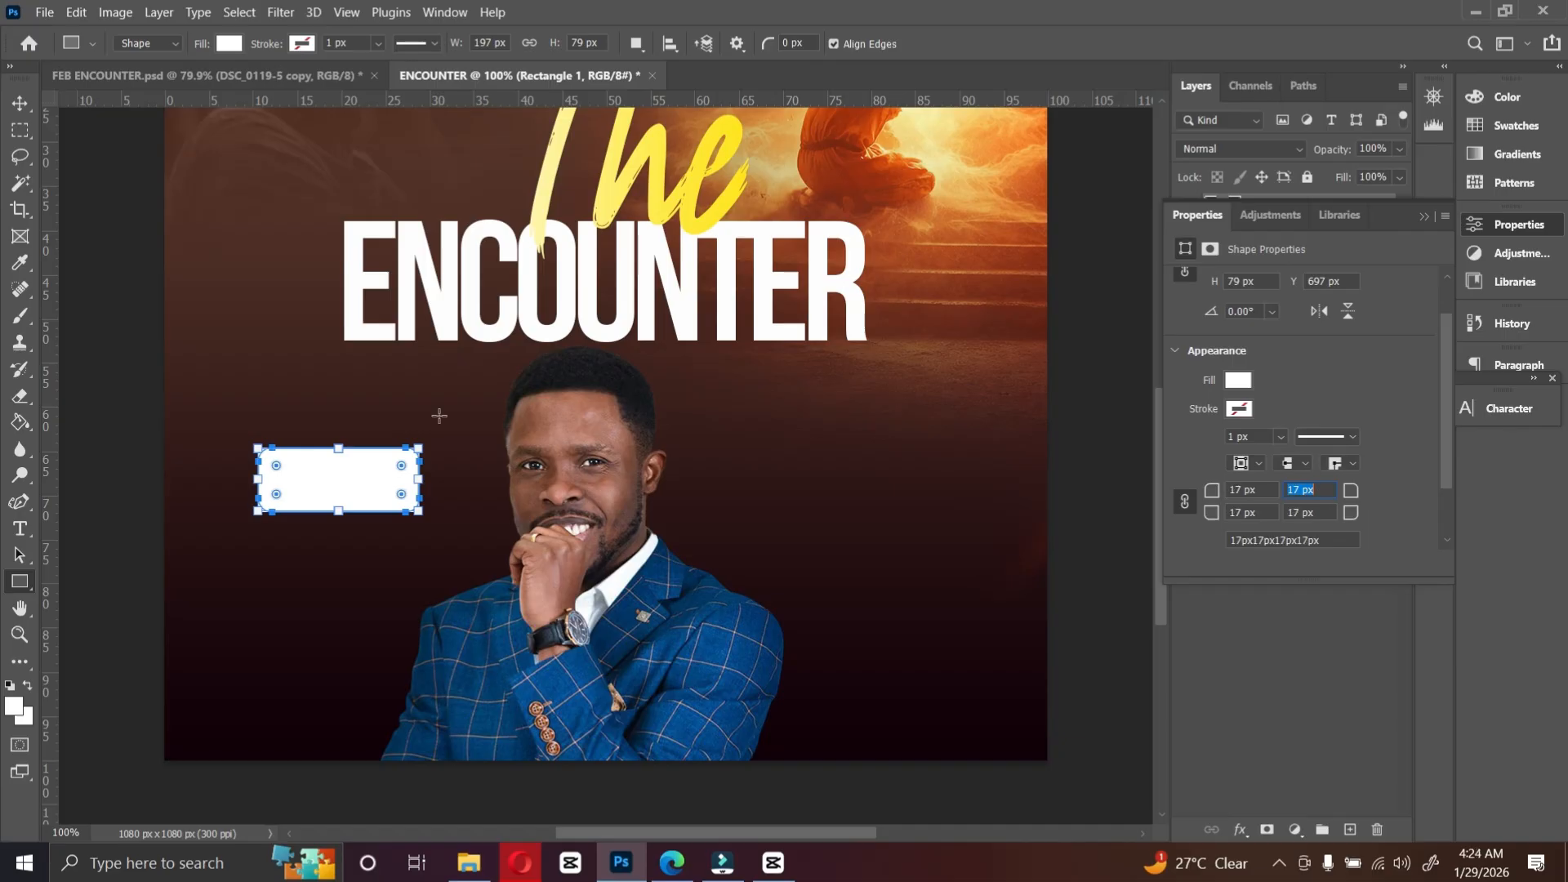
Step: Copy the Gradient Overlay effect from the "The" layer onto the rectangle
{"action": "left_click", "coordinate": [20, 103]}
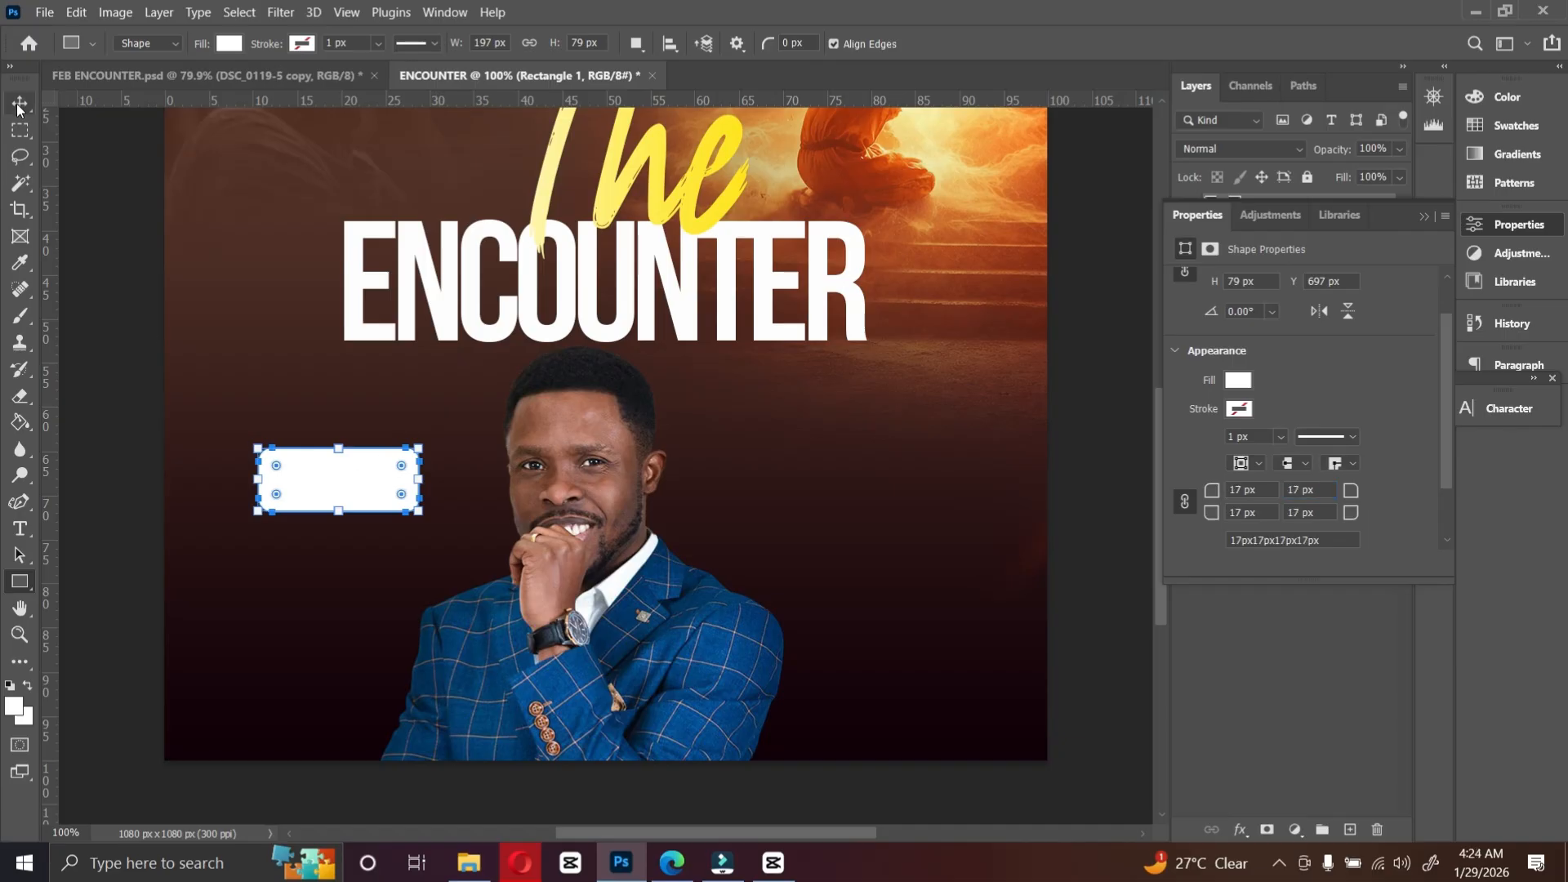
{"action": "left_click", "coordinate": [1424, 215]}
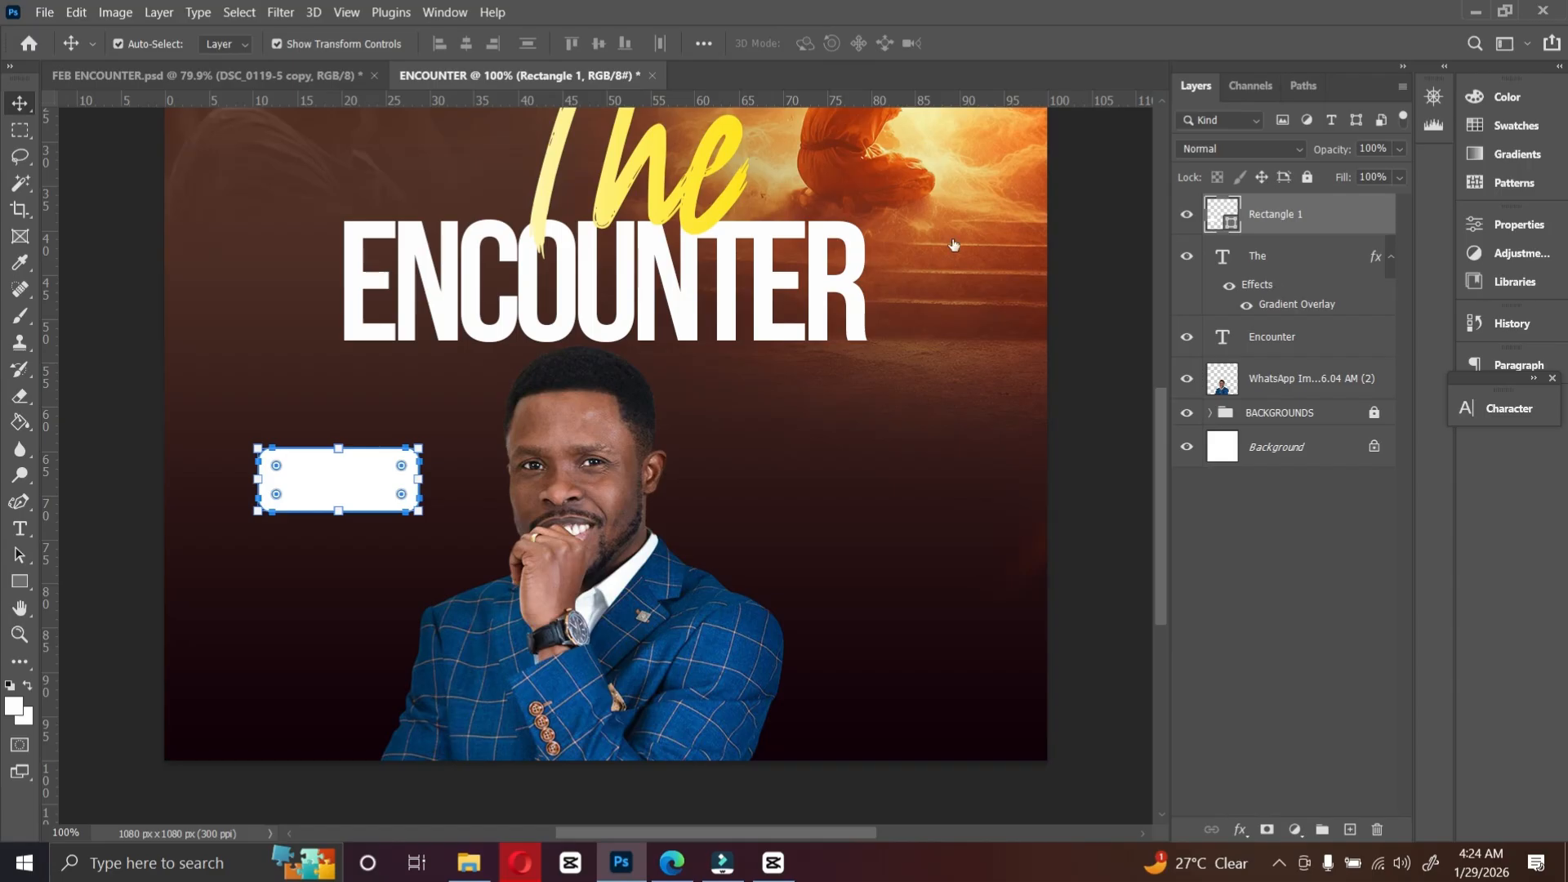
{"action": "scroll", "coordinate": [862, 222], "scroll_direction": "up", "scroll_amount": 2}
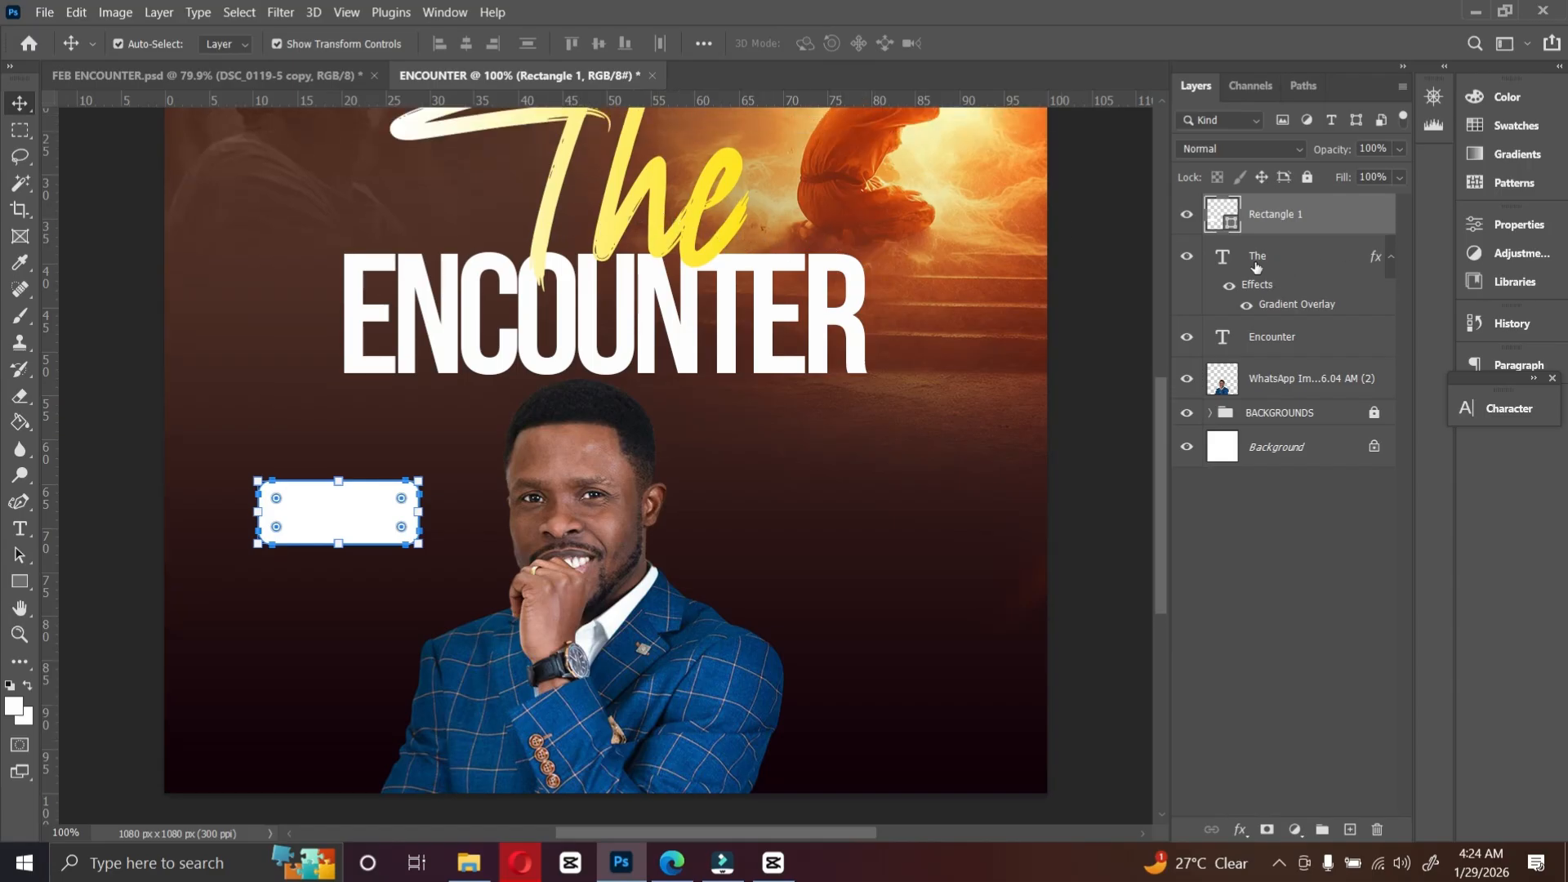
{"action": "left_click", "coordinate": [1301, 307]}
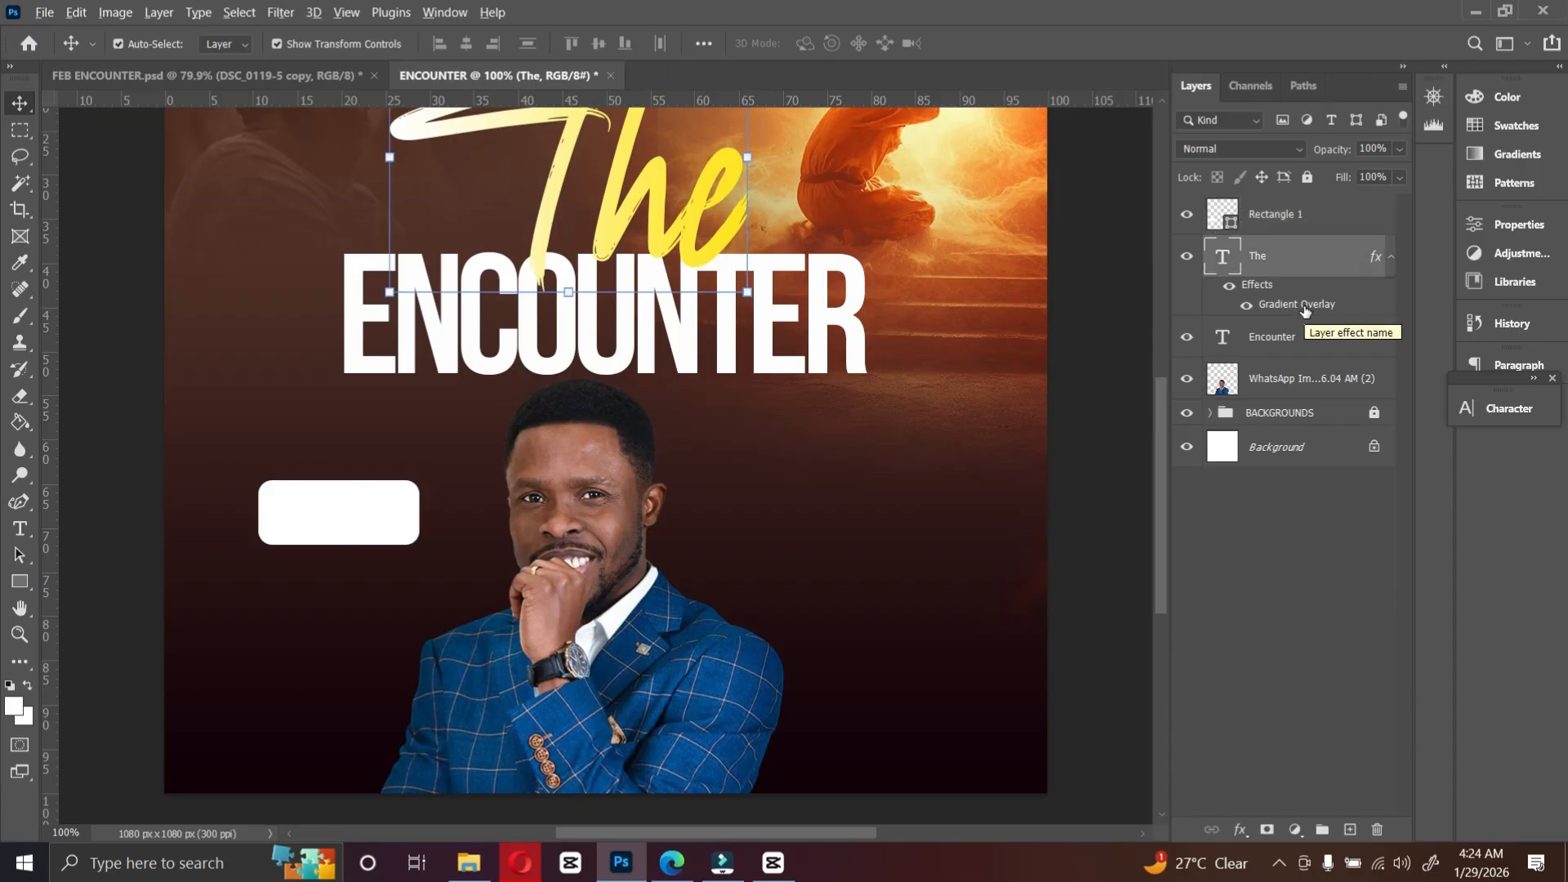
{"action": "left_click_drag", "start_coordinate": [1305, 310], "coordinate": [1274, 214]}
{"action": "left_click", "coordinate": [359, 523]}
{"action": "left_click", "coordinate": [357, 520]}
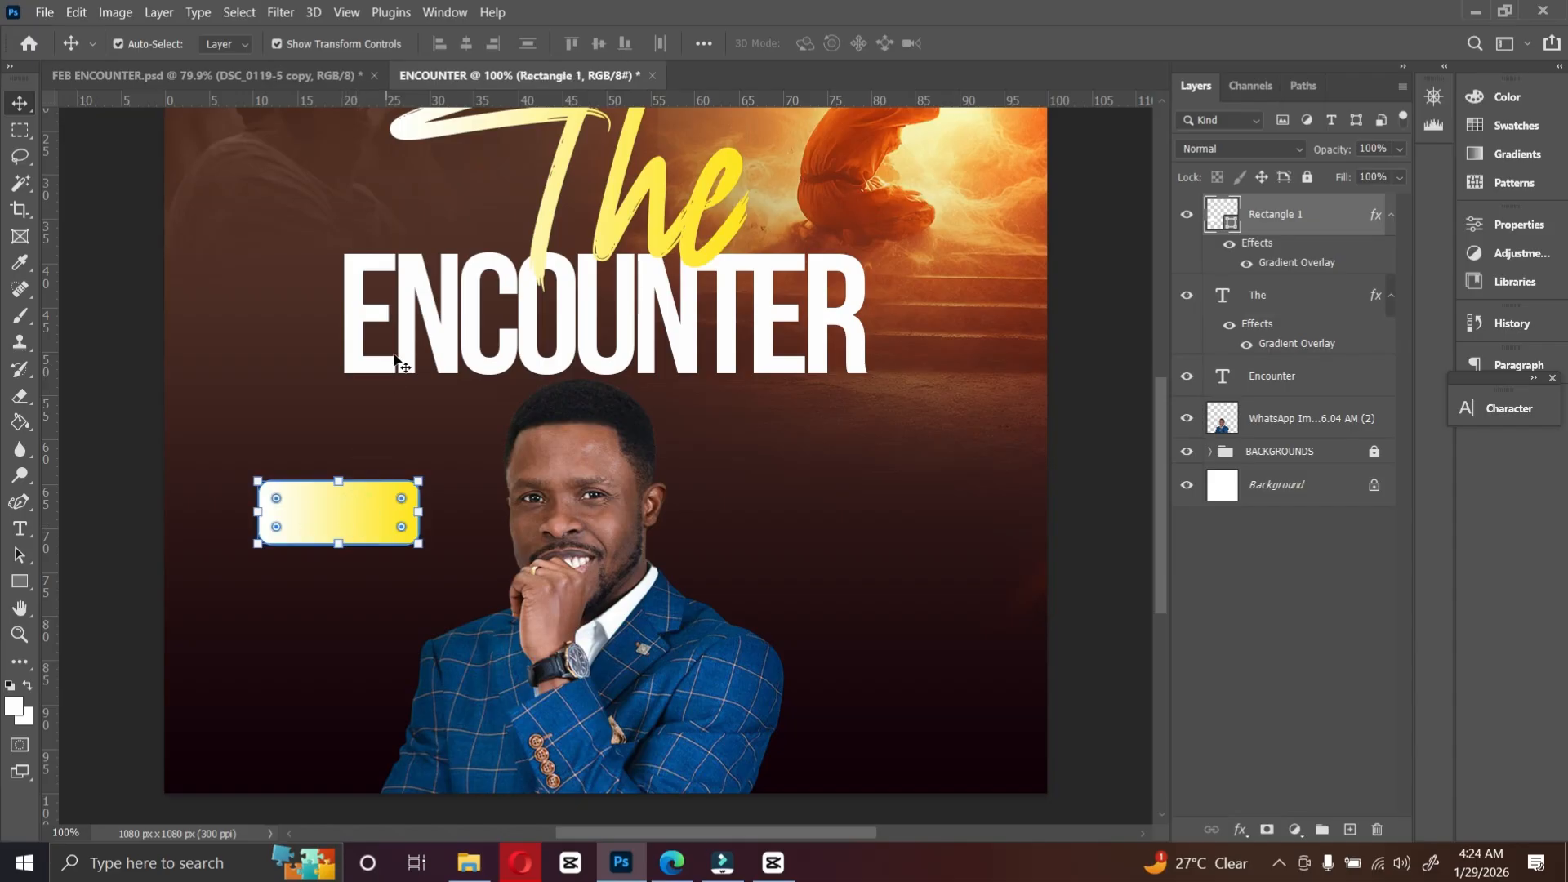
Step: Set type to Montserrat Bold, 18 pt with 0 tracking, and place a text layer right of the portrait
{"action": "left_click", "coordinate": [19, 528]}
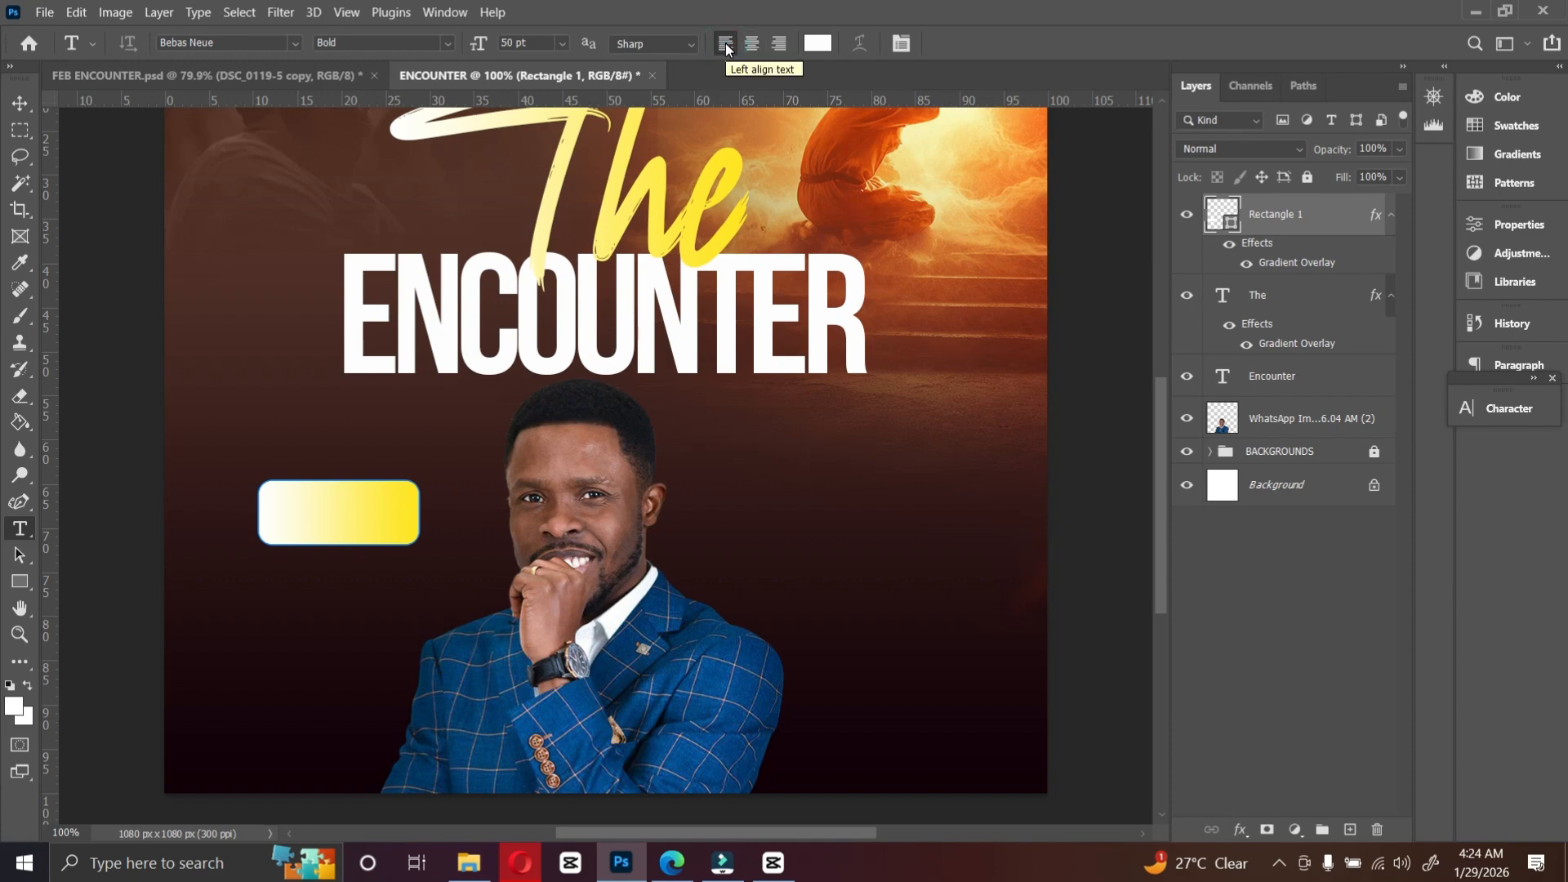
{"action": "left_click", "coordinate": [294, 41]}
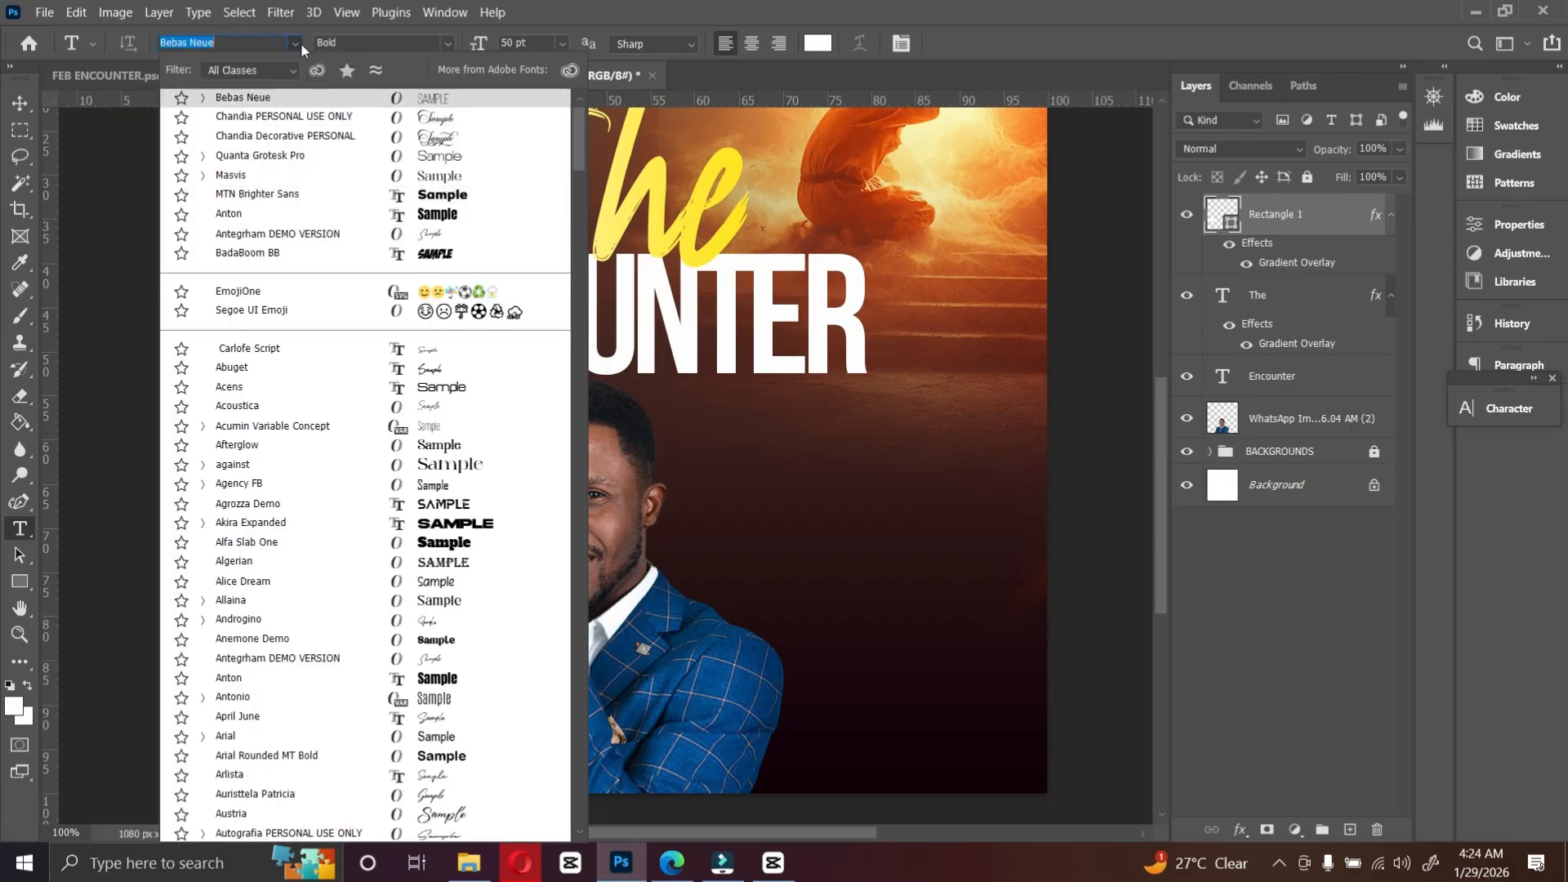
{"action": "type", "text": "mon"}
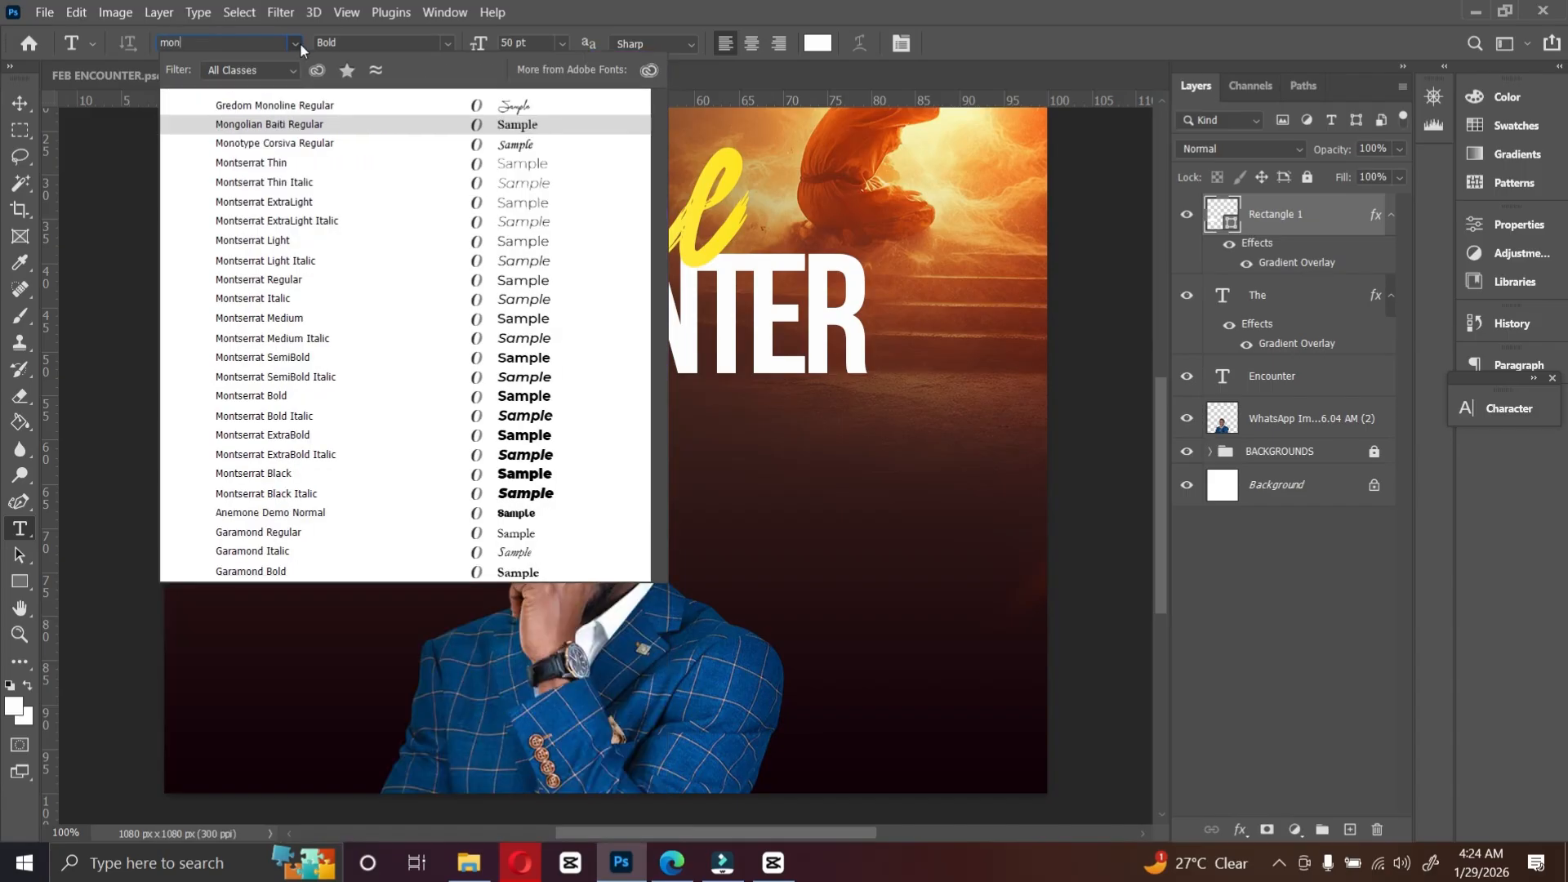
{"action": "left_click", "coordinate": [276, 395]}
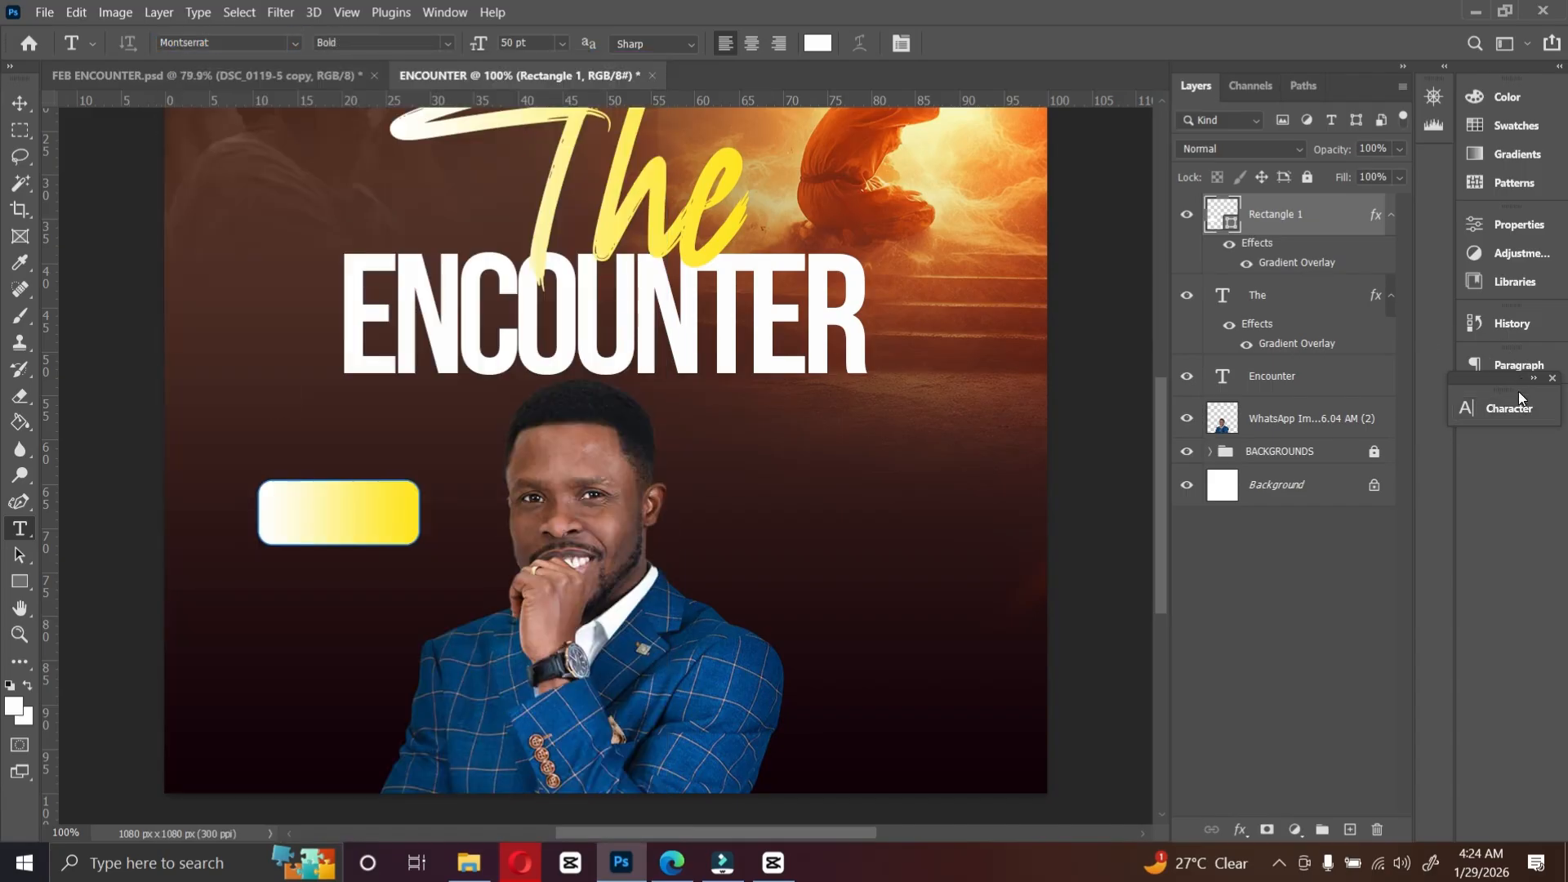
{"action": "left_click", "coordinate": [1518, 406]}
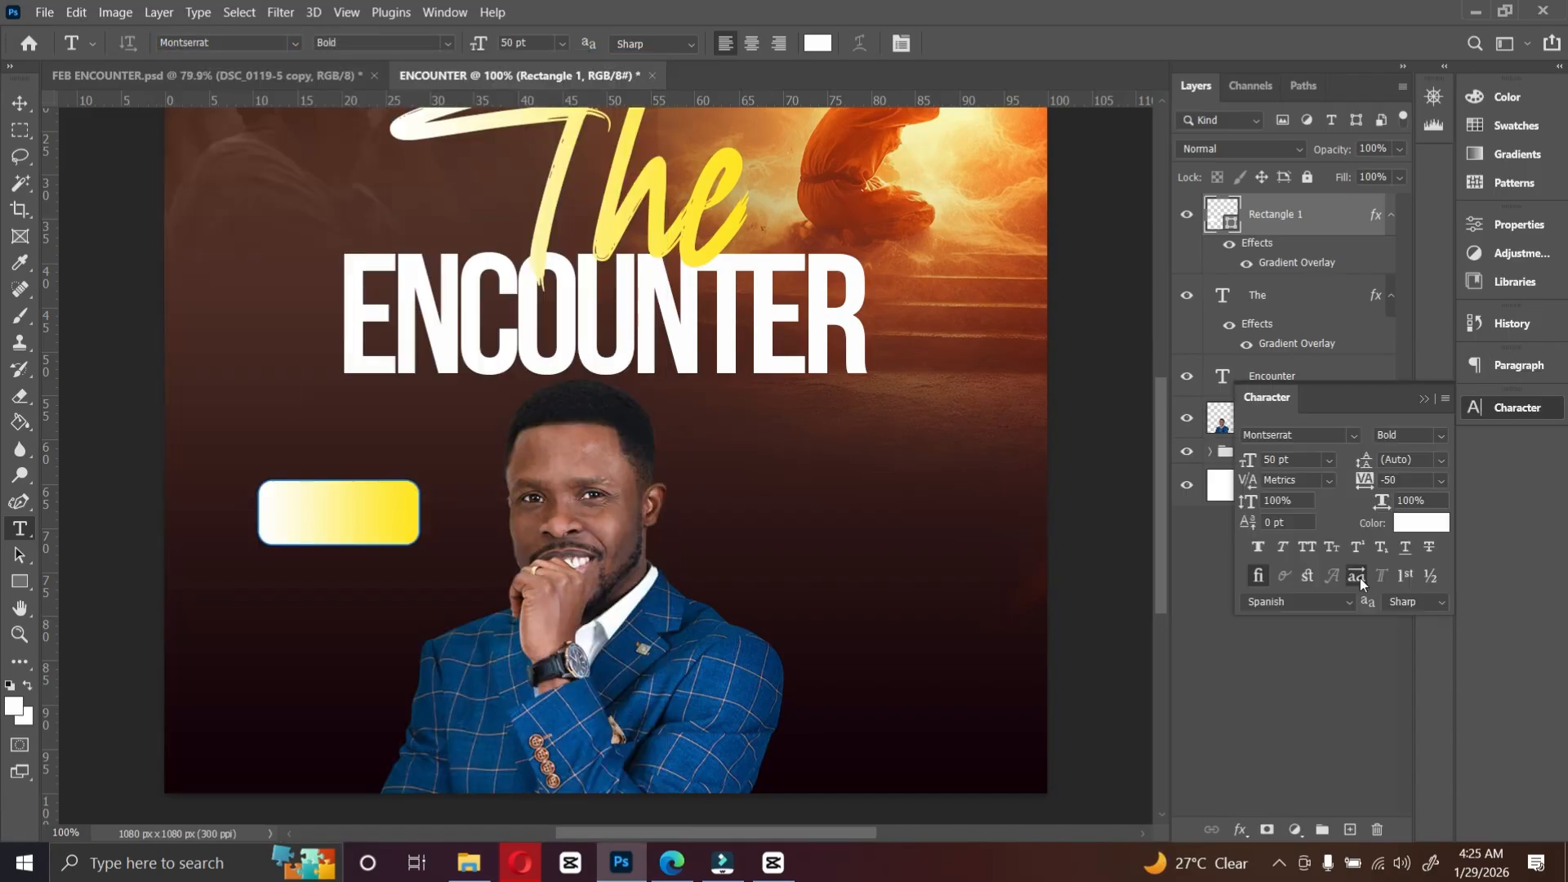
{"action": "left_click", "coordinate": [1330, 461]}
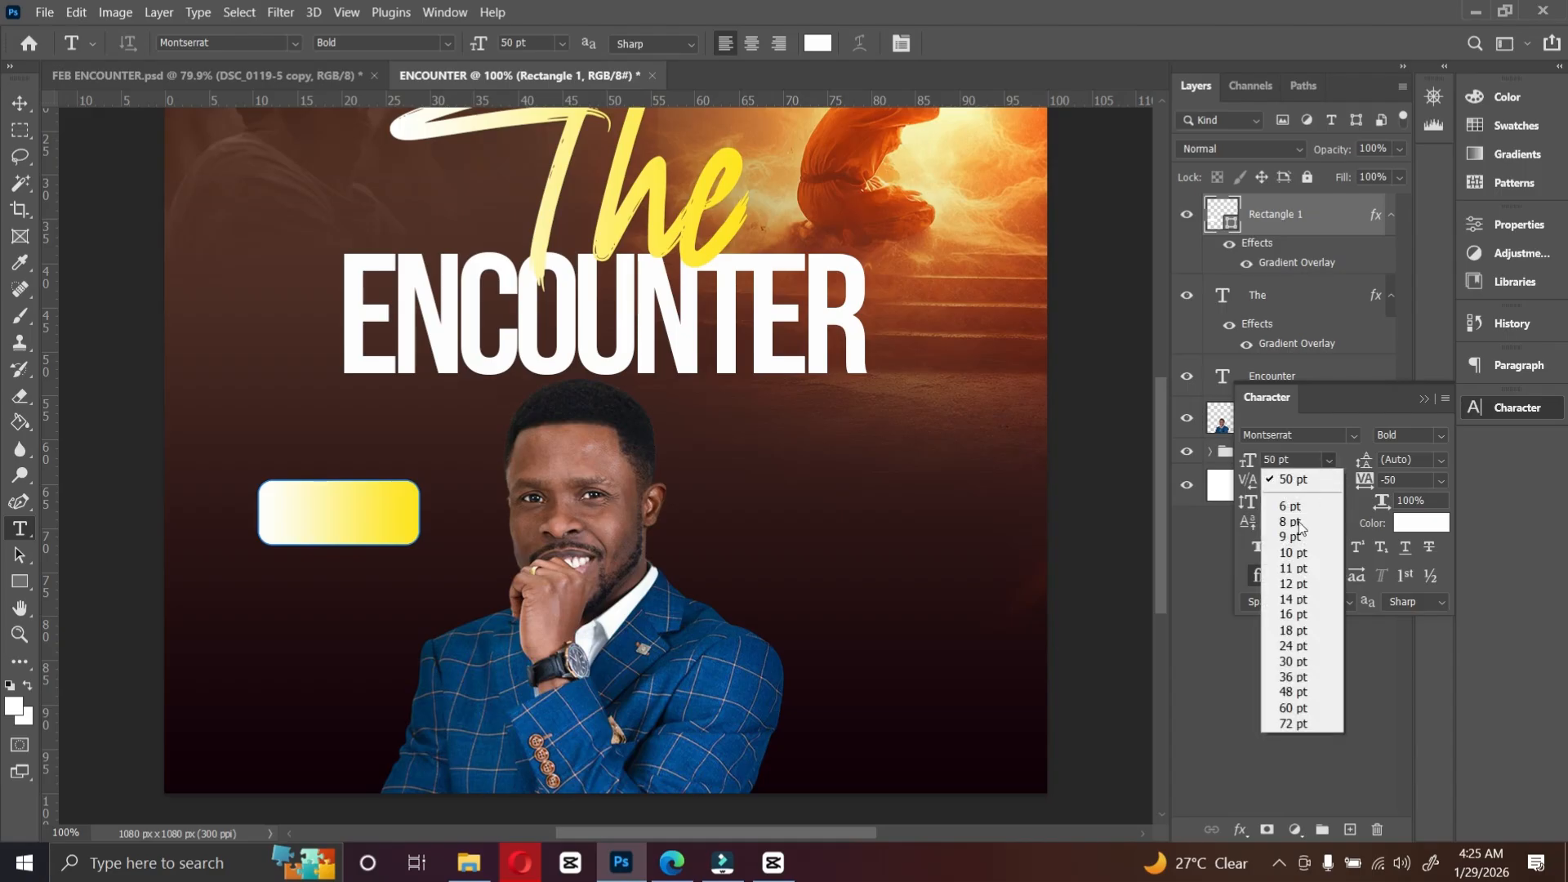
{"action": "left_click", "coordinate": [1297, 629]}
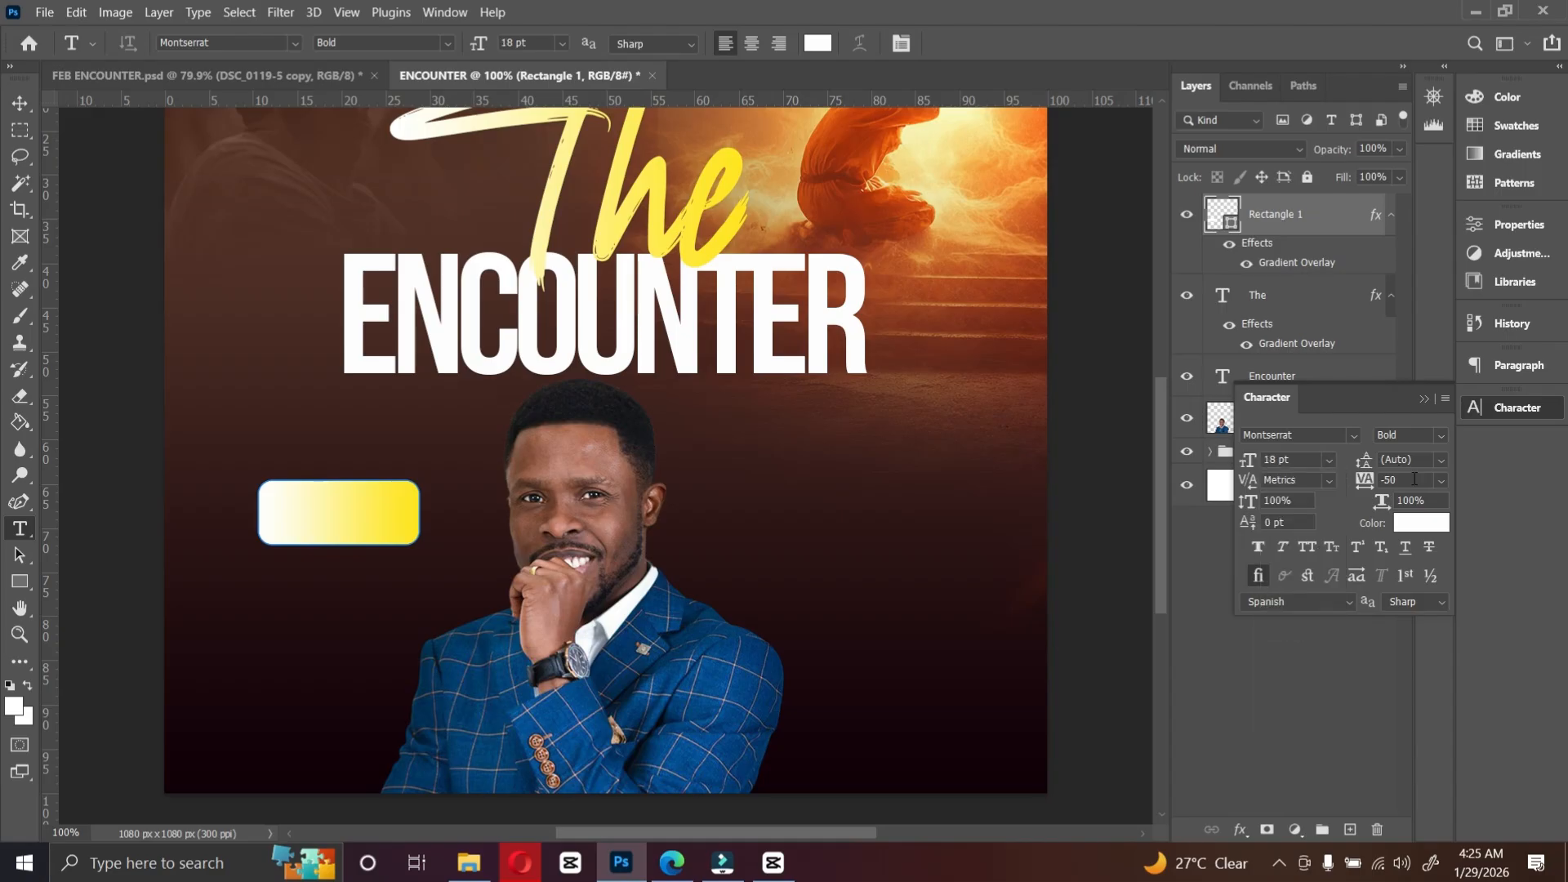
{"action": "left_click", "coordinate": [1442, 481]}
{"action": "left_click", "coordinate": [1420, 605]}
{"action": "left_click", "coordinate": [654, 534]}
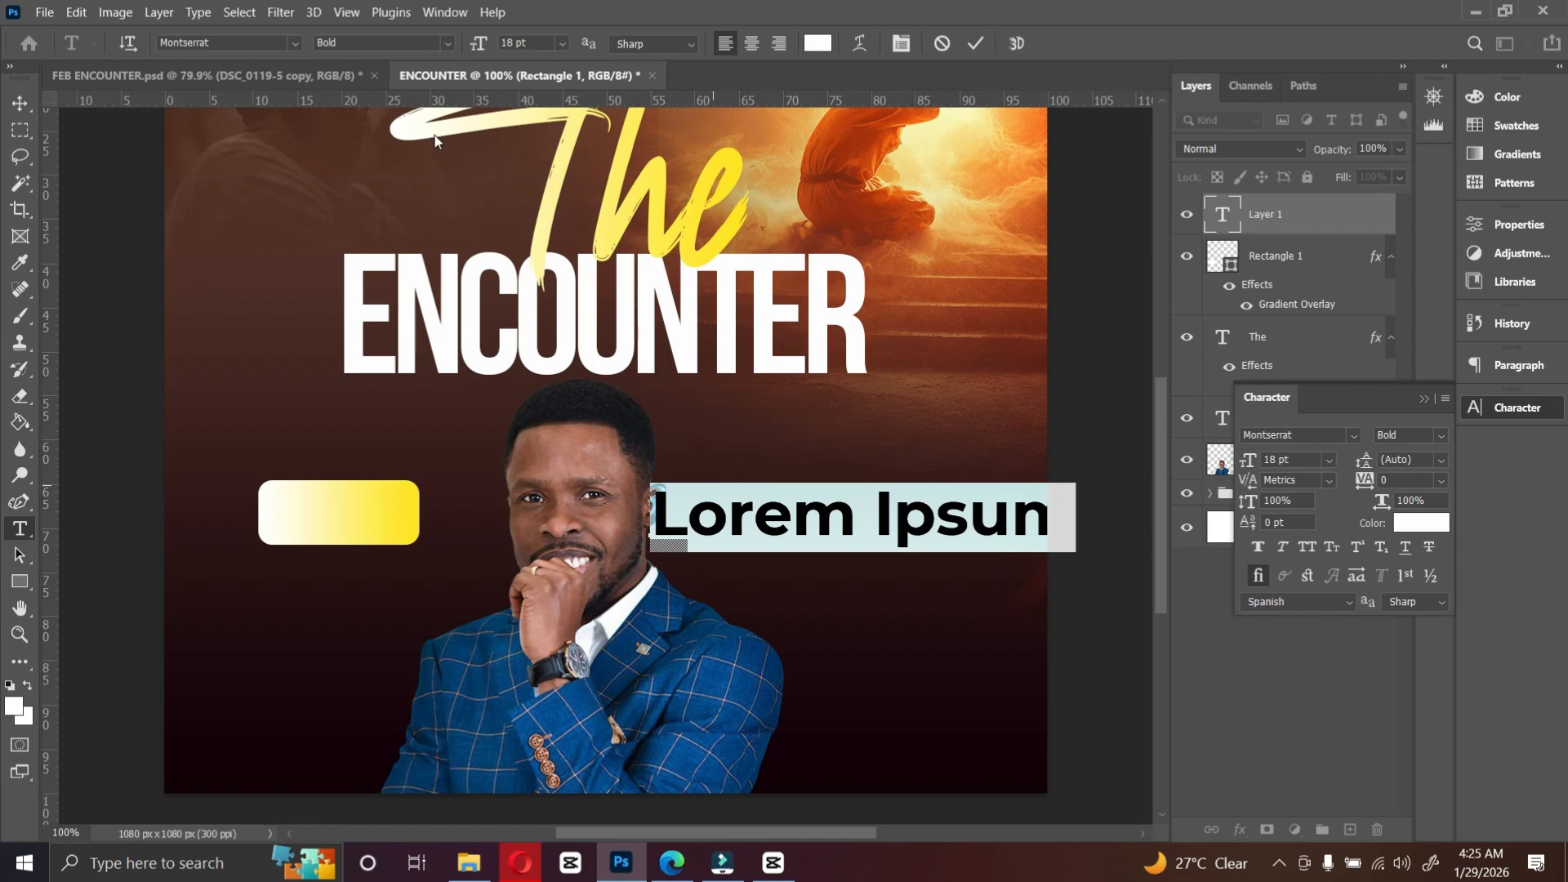
Step: Check the FEB ENCOUNTER reference, then replace the placeholder text with "SUN. 22ND" and "FEB. 2026" on two lines
{"action": "left_click", "coordinate": [236, 75]}
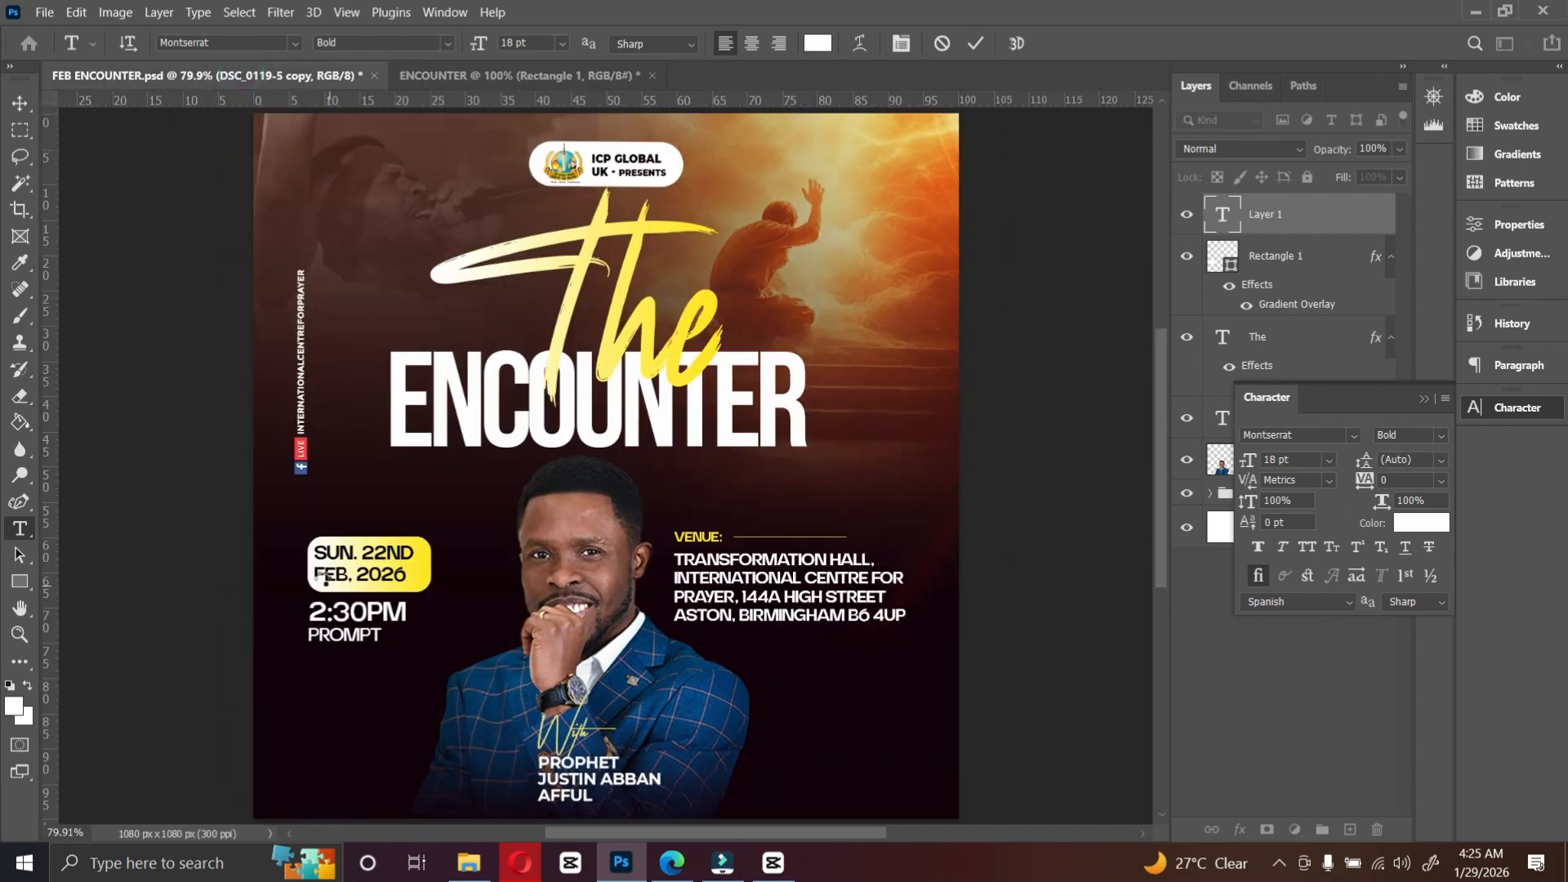
{"action": "left_click", "coordinate": [525, 80]}
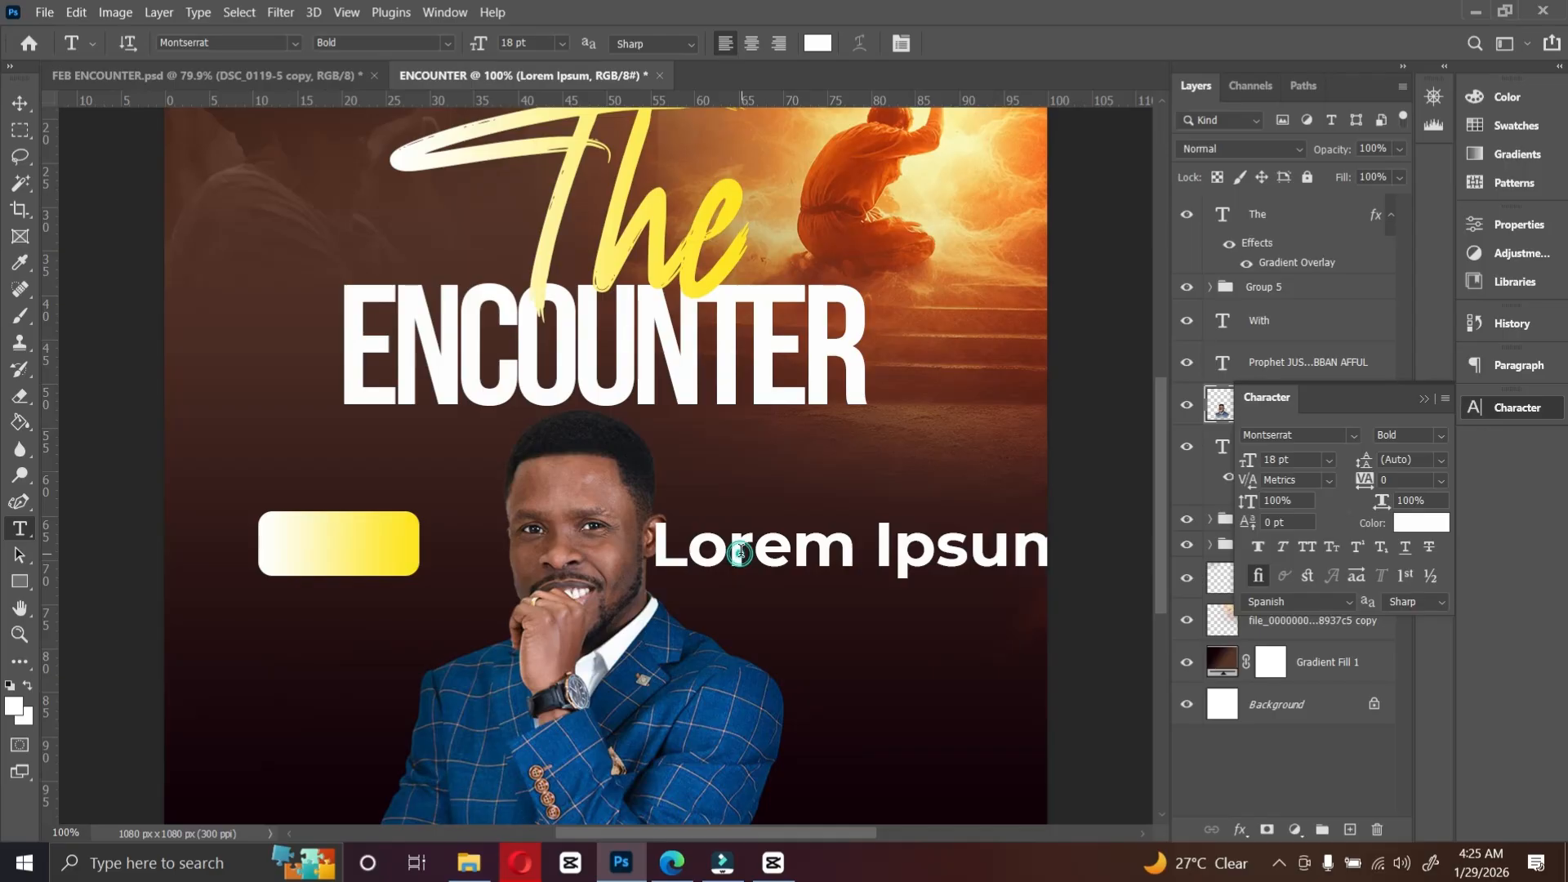
{"action": "left_click", "coordinate": [739, 546]}
{"action": "key", "text": "ctrl+a"}
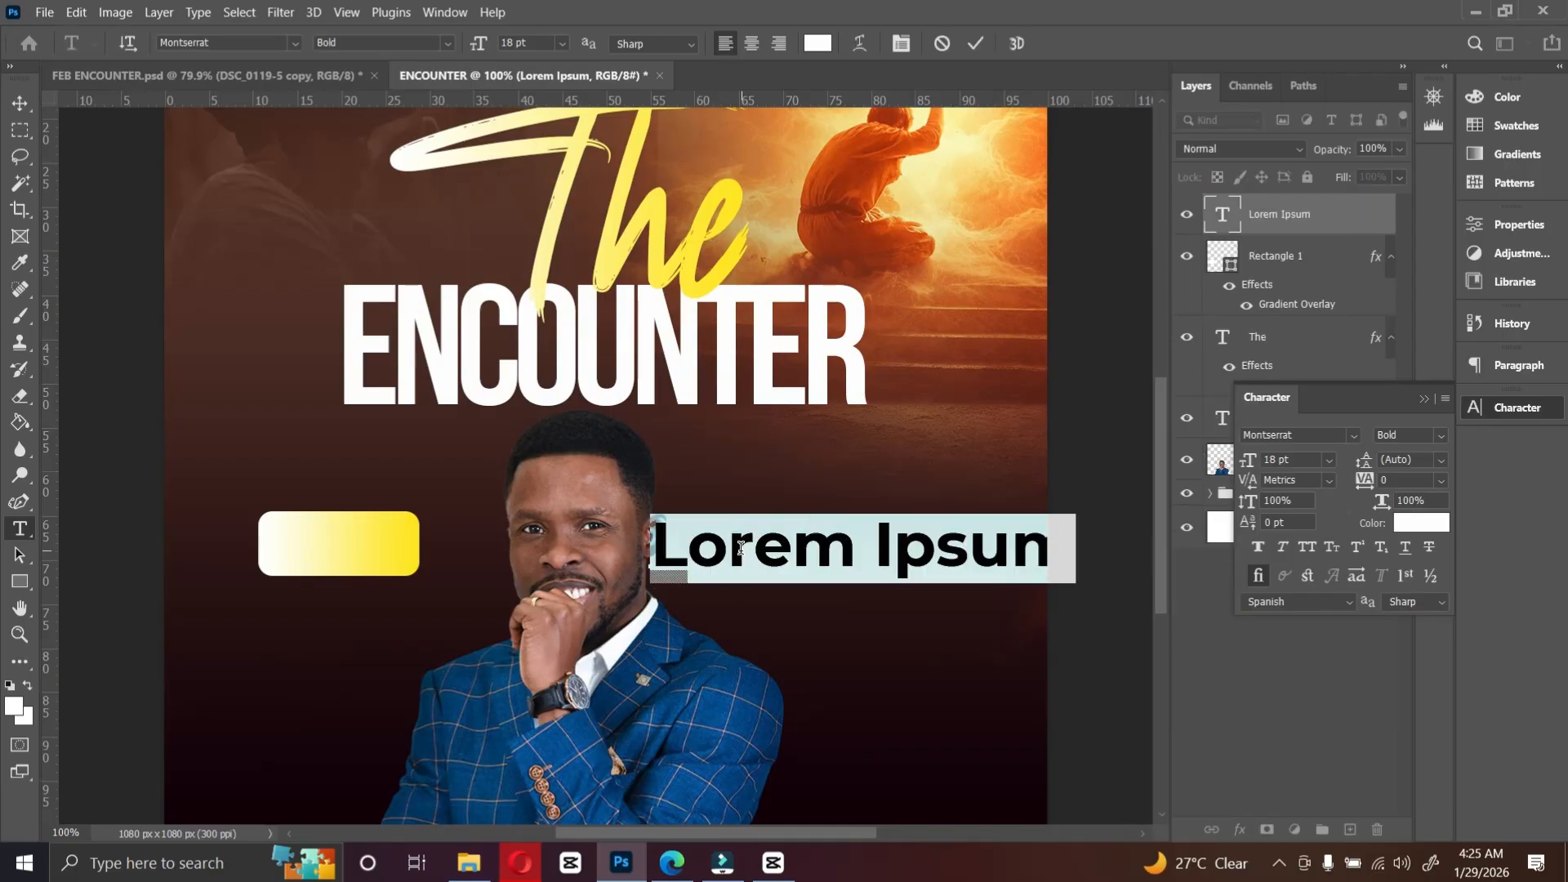
{"action": "type", "text": "SUN."}
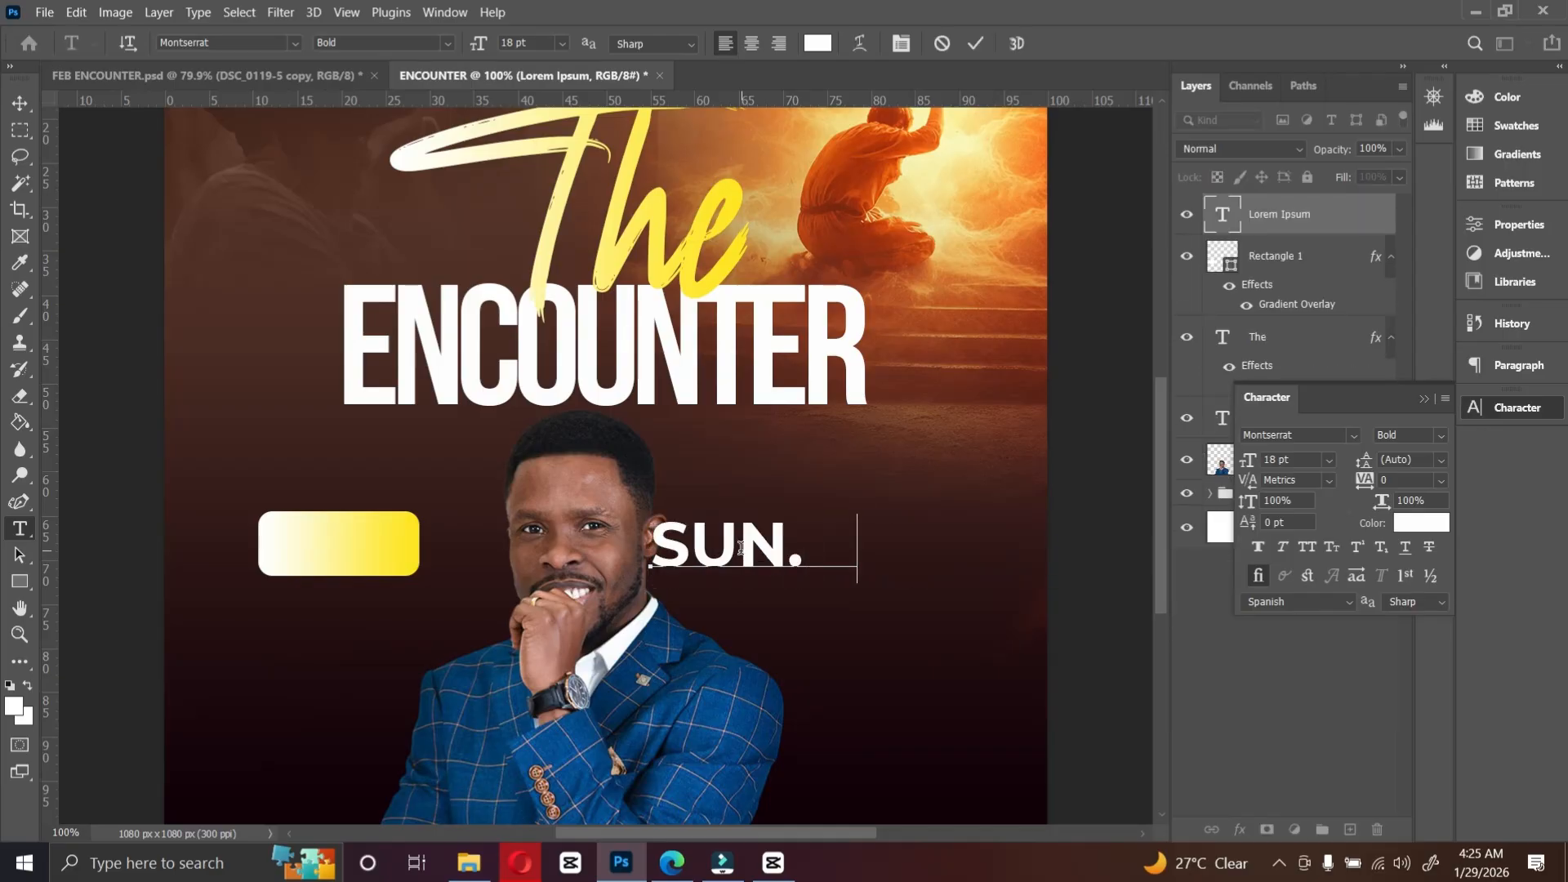
{"action": "type", "text": " 22ND"}
{"action": "key", "text": "Return"}
{"action": "type", "text": "FE"}
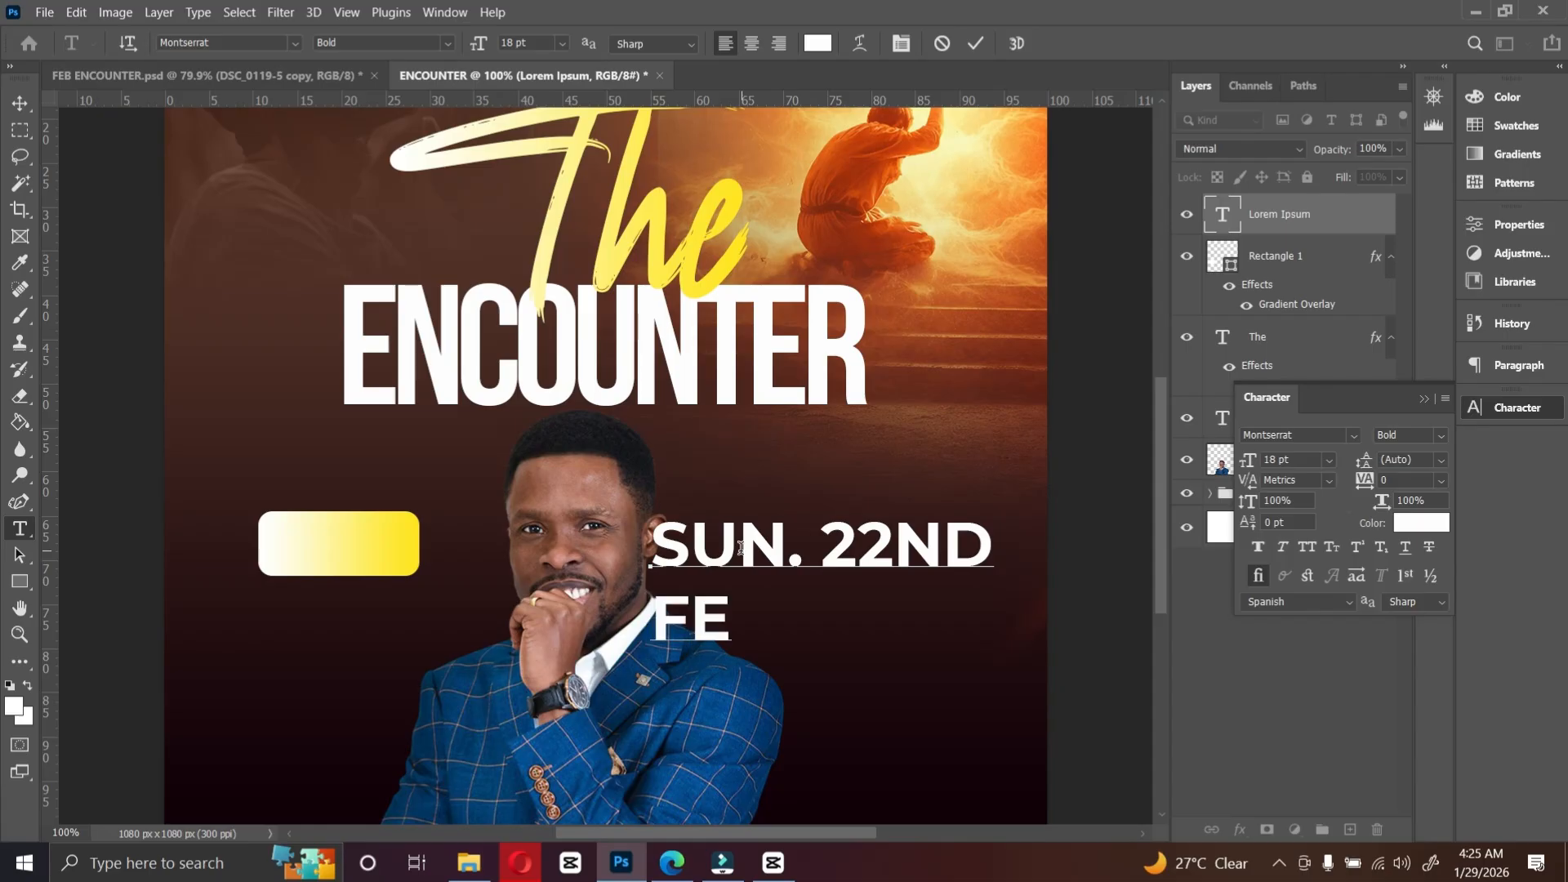
{"action": "type", "text": "B. 2026"}
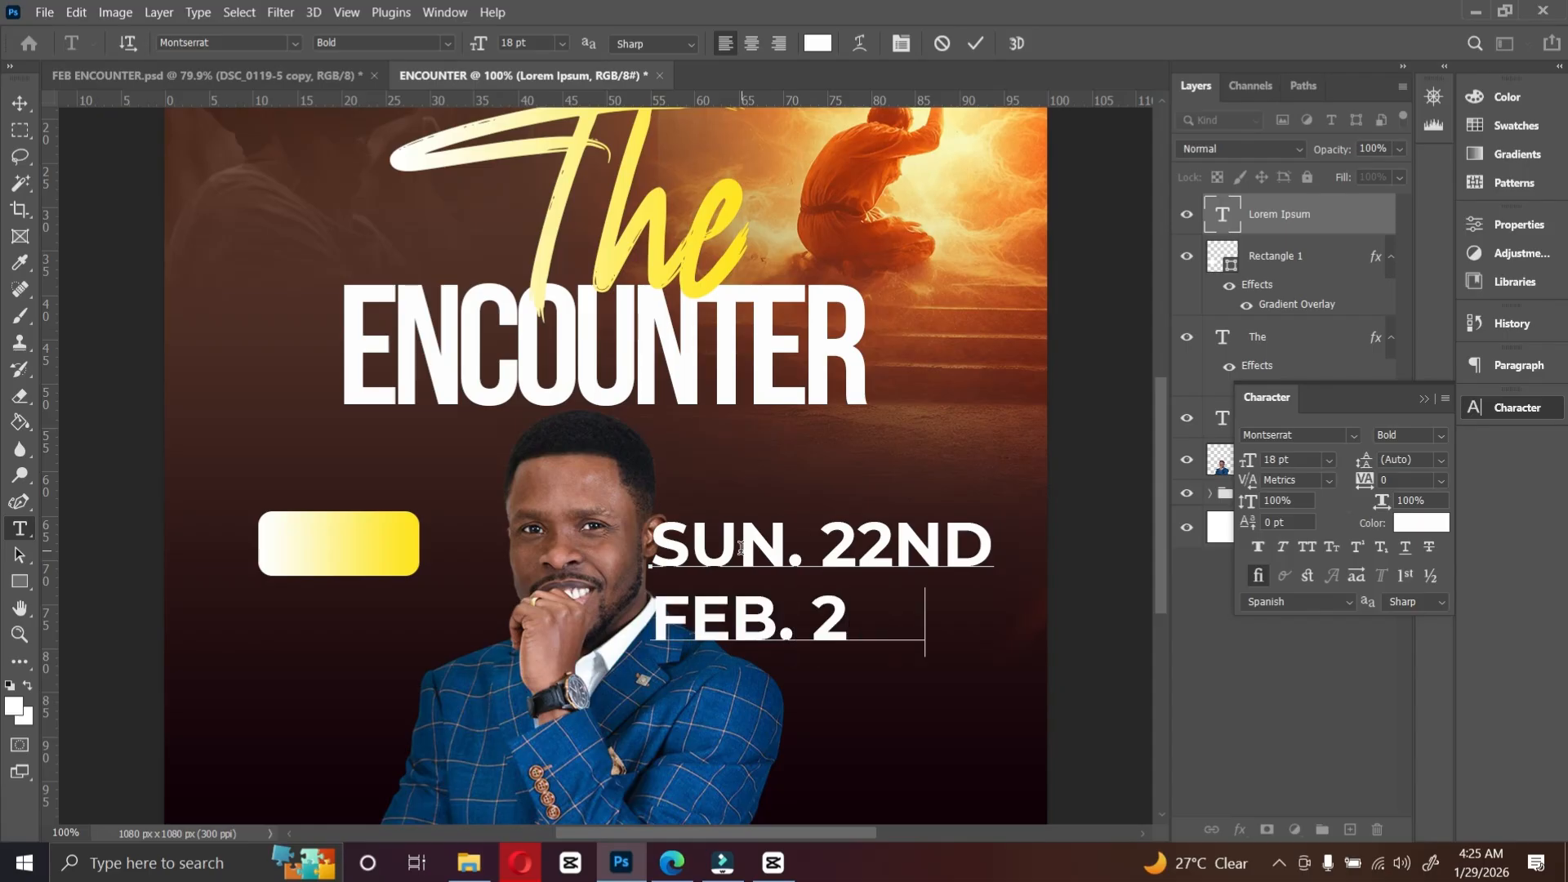
{"action": "key", "text": "ctrl+Return"}
Step: Set the date text to 8 pt and move it onto the yellow rectangle
{"action": "left_click", "coordinate": [1333, 464]}
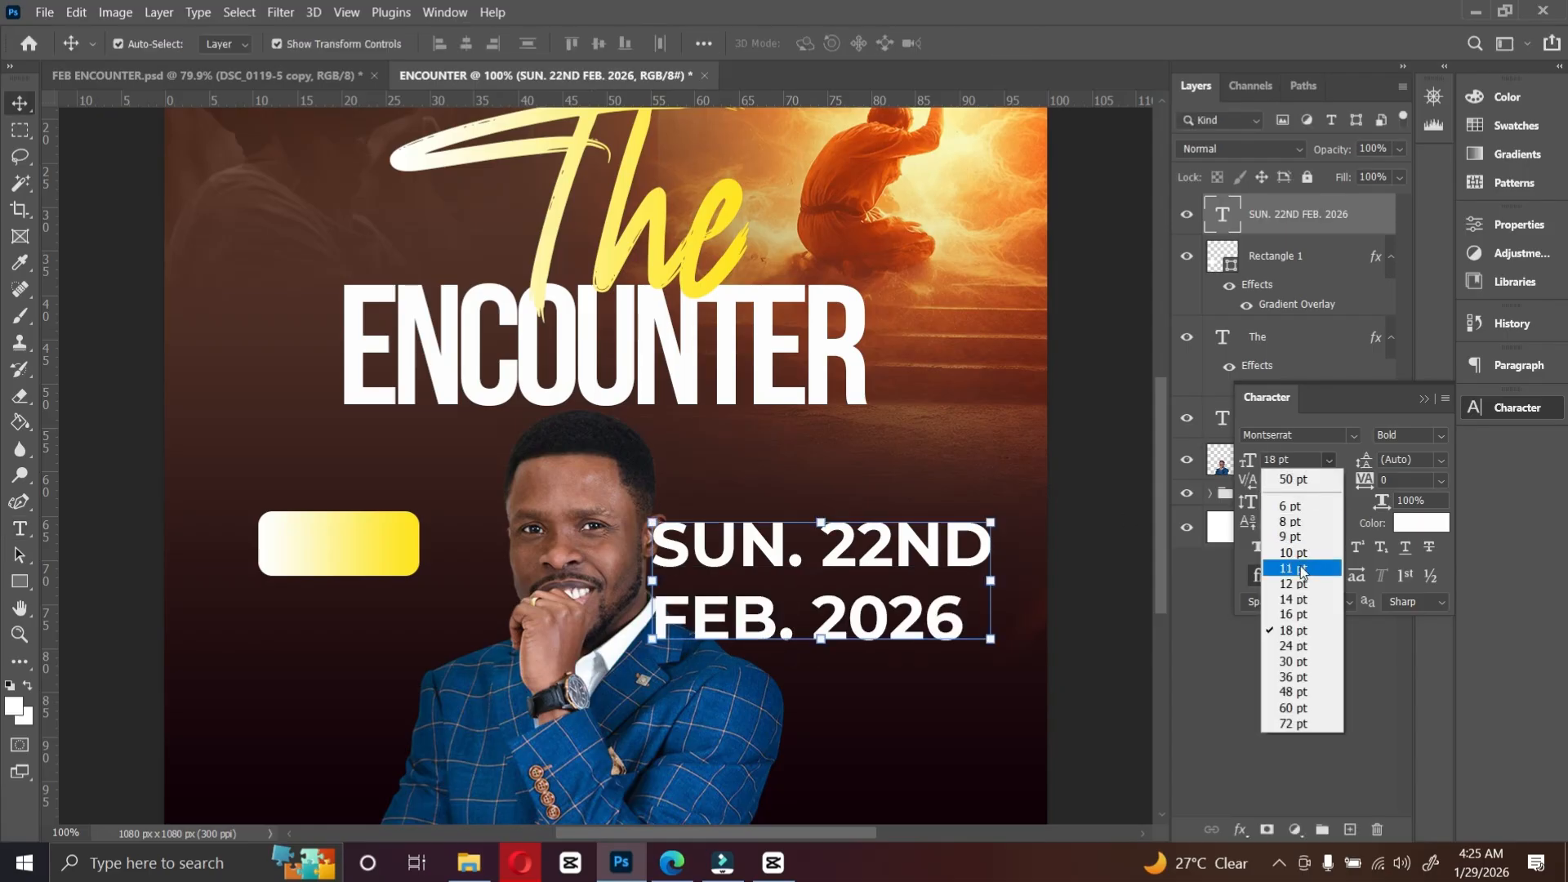
{"action": "left_click", "coordinate": [1310, 516]}
{"action": "left_click_drag", "start_coordinate": [703, 576], "coordinate": [329, 545]}
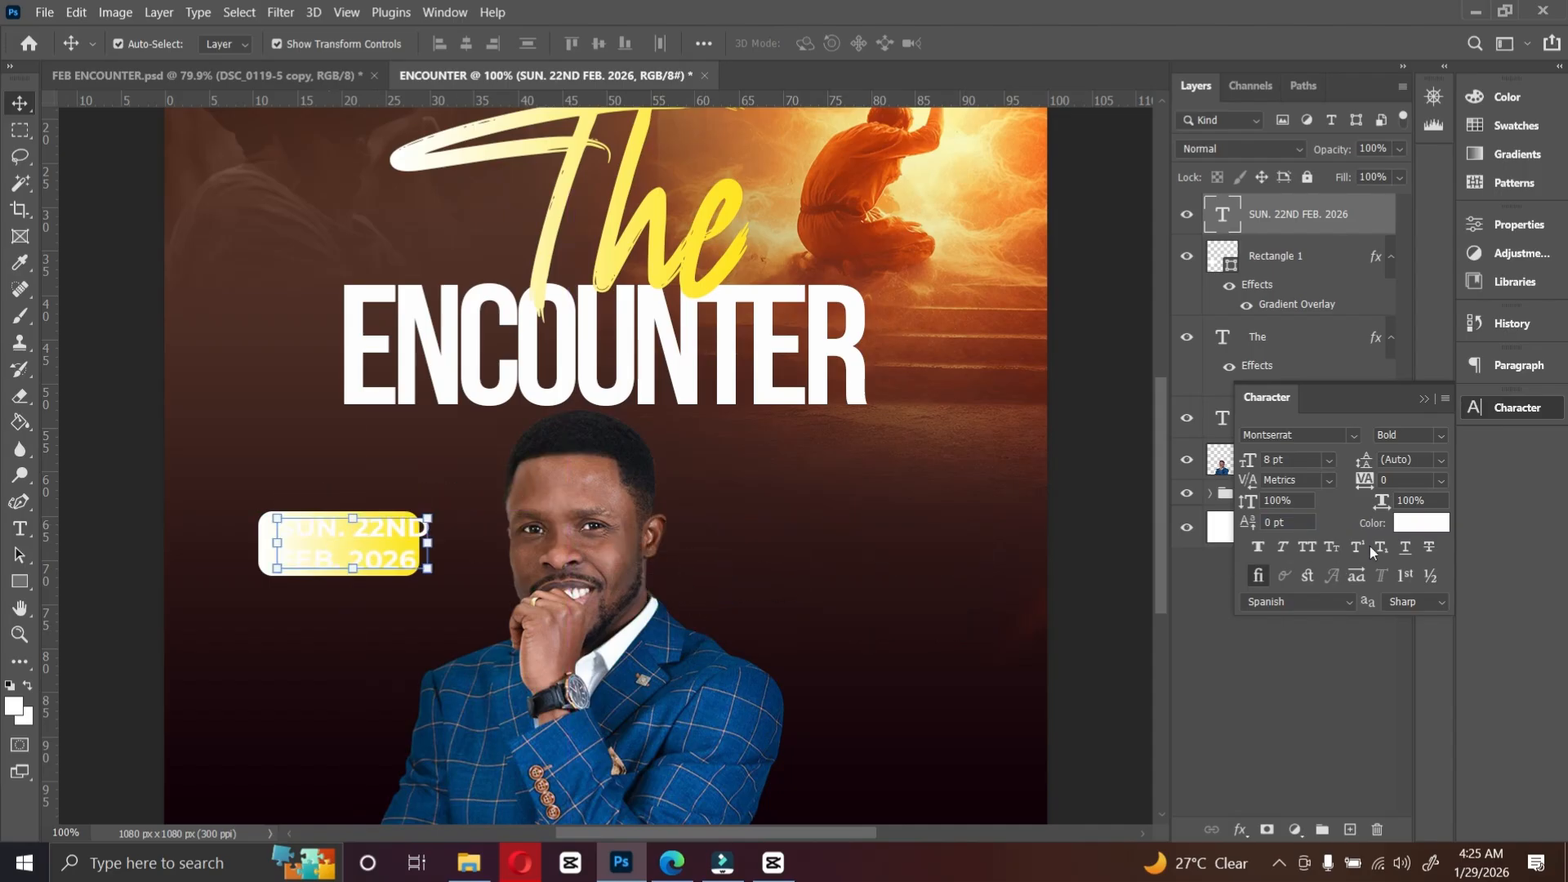
Step: Set the date text colour to dark maroon 120109 sampled from the flyer, and its size to 6 pt
{"action": "left_click", "coordinate": [1418, 527]}
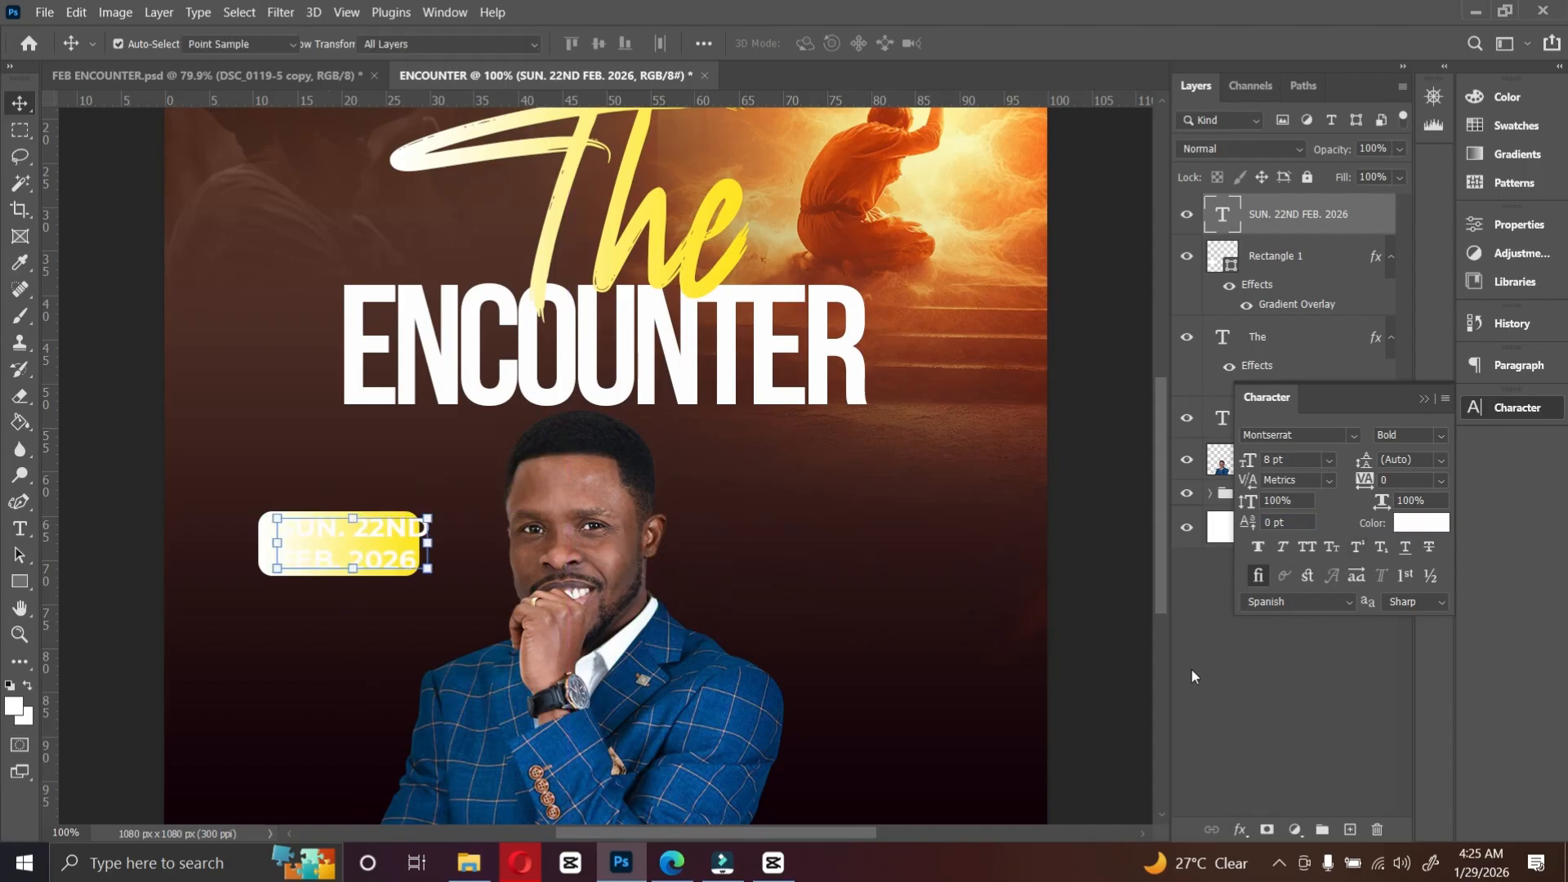
{"action": "left_click", "coordinate": [1015, 812]}
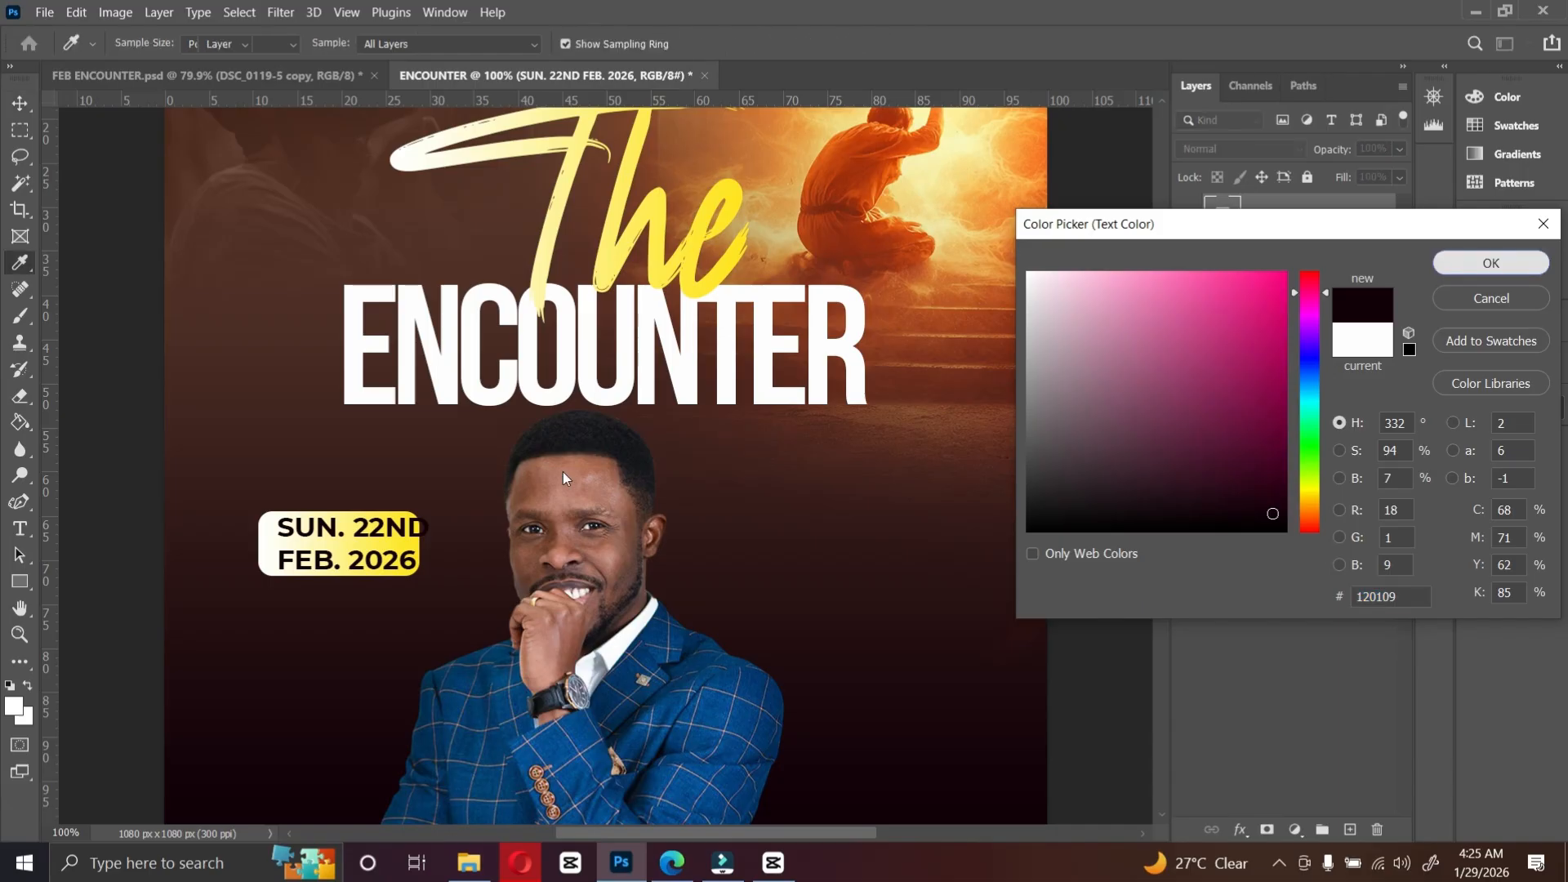
{"action": "left_click", "coordinate": [1493, 263]}
{"action": "left_click", "coordinate": [1328, 460]}
{"action": "left_click", "coordinate": [1299, 479]}
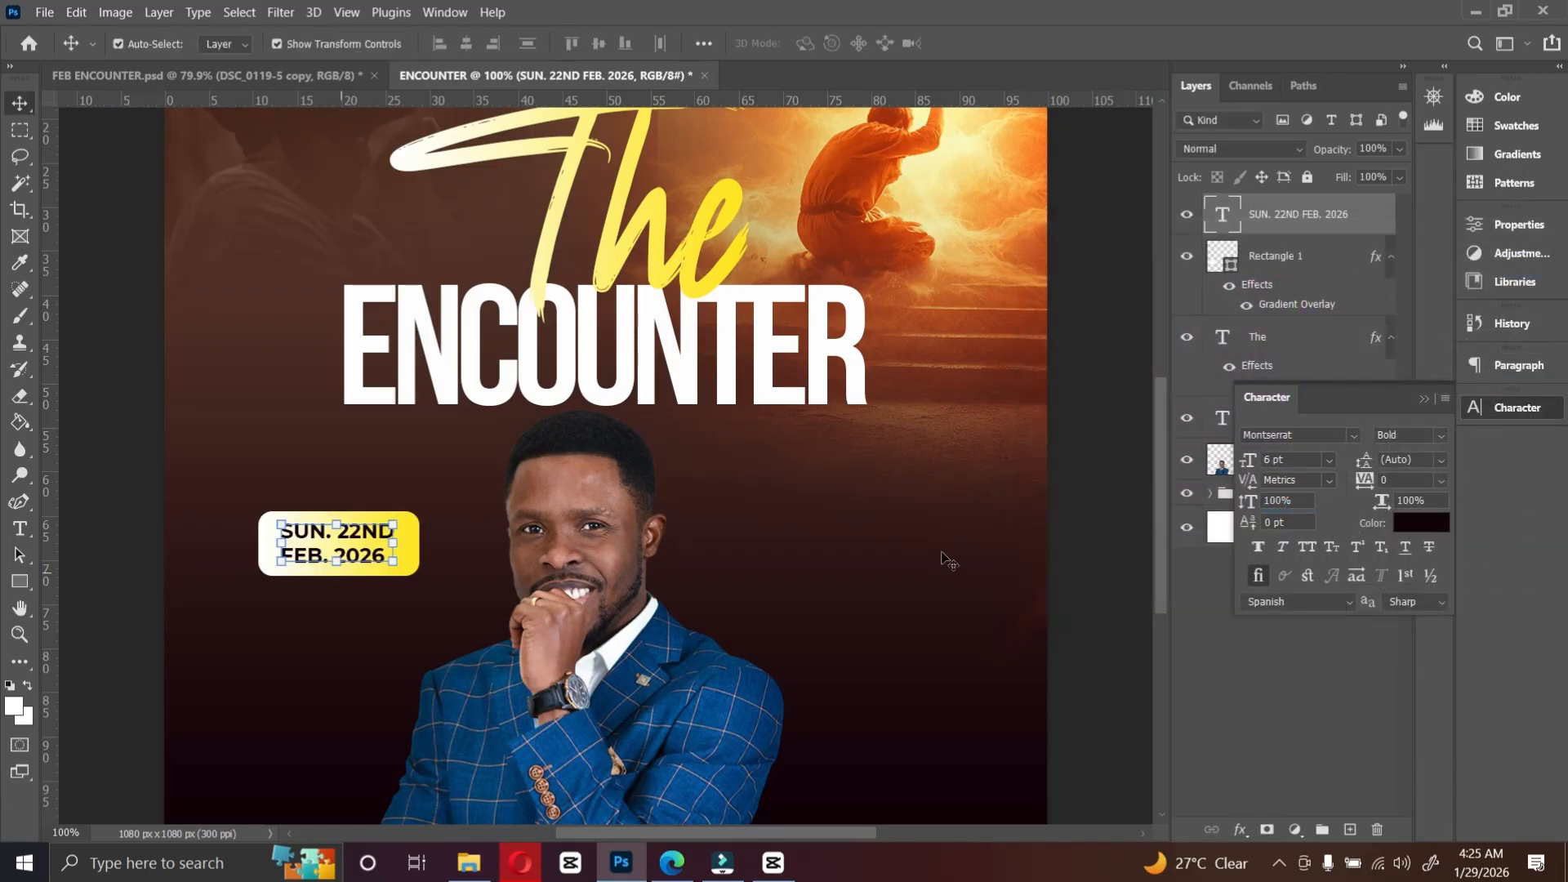
Step: Change the date text font to Quanta Grotesk Pro Medium
{"action": "left_click", "coordinate": [1358, 435]}
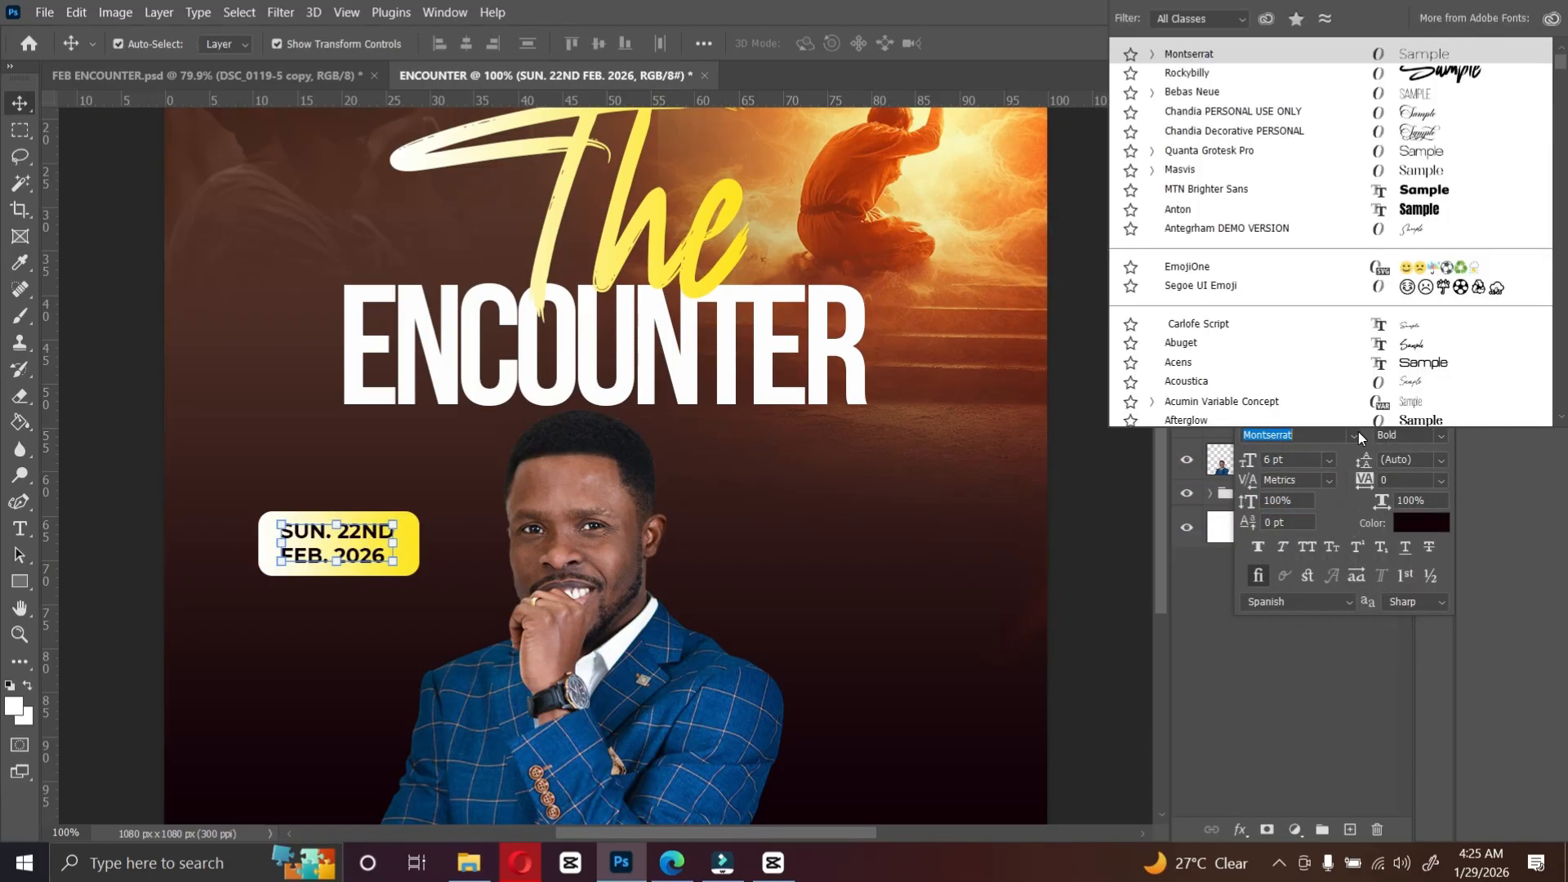
{"action": "left_click", "coordinate": [1229, 152]}
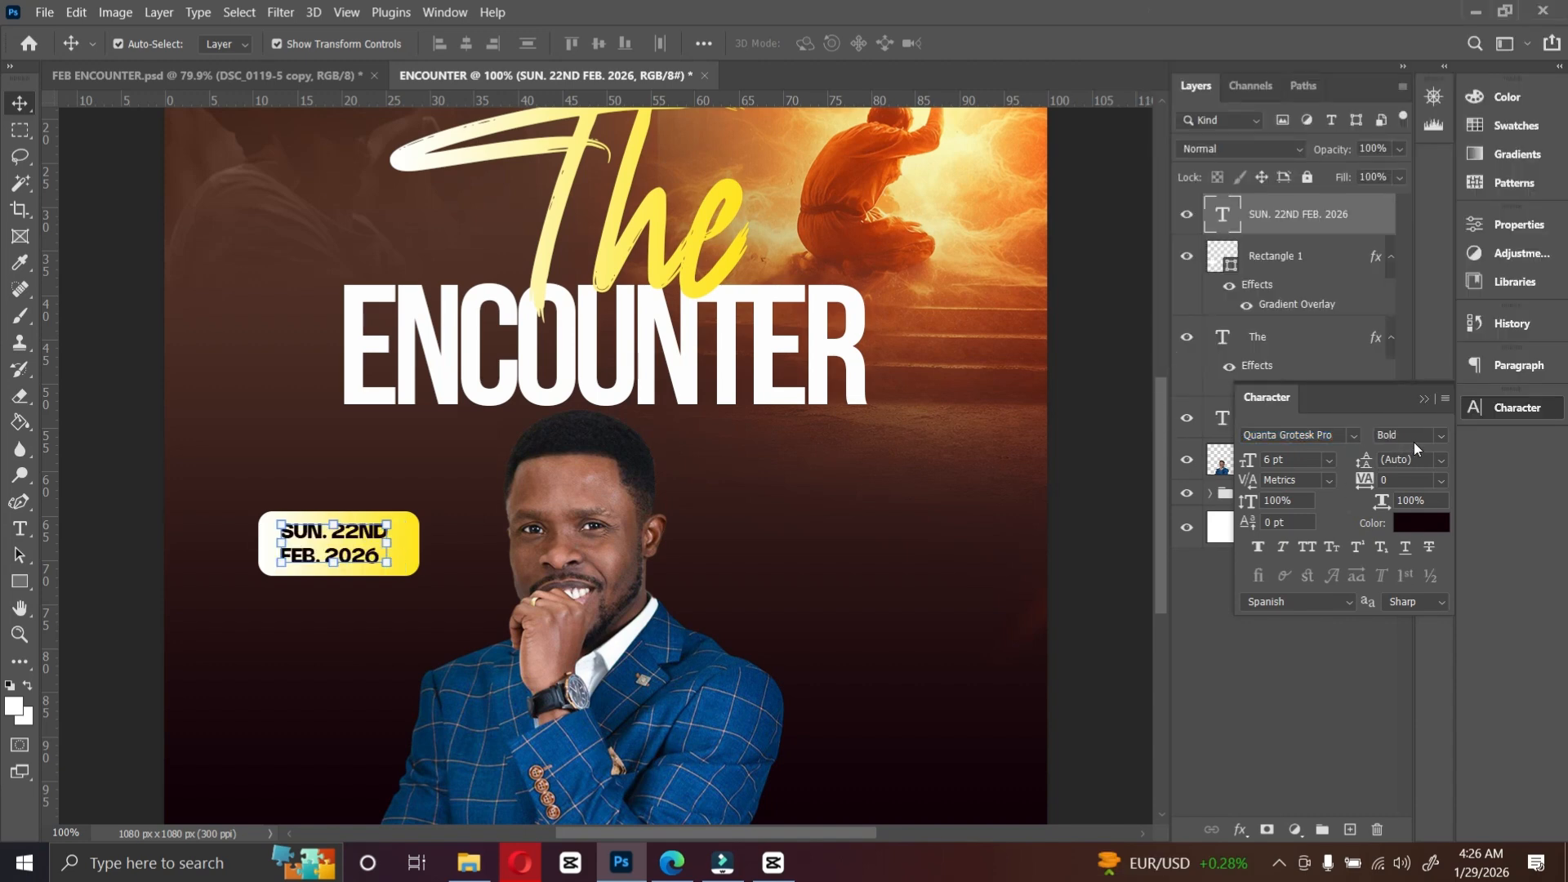
{"action": "left_click", "coordinate": [1442, 441]}
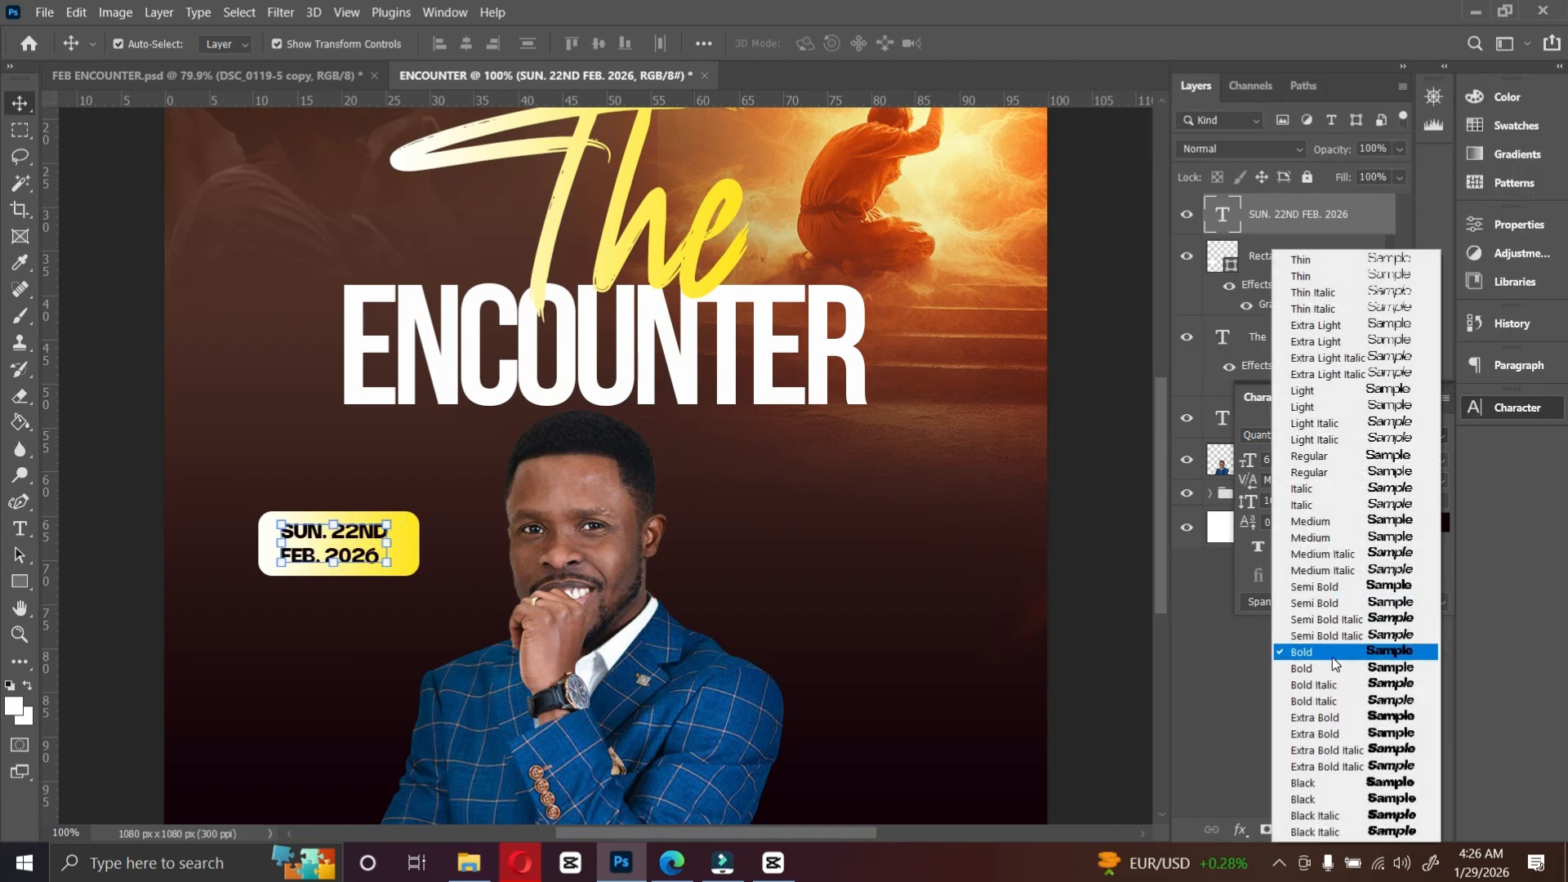
{"action": "left_click", "coordinate": [1320, 543]}
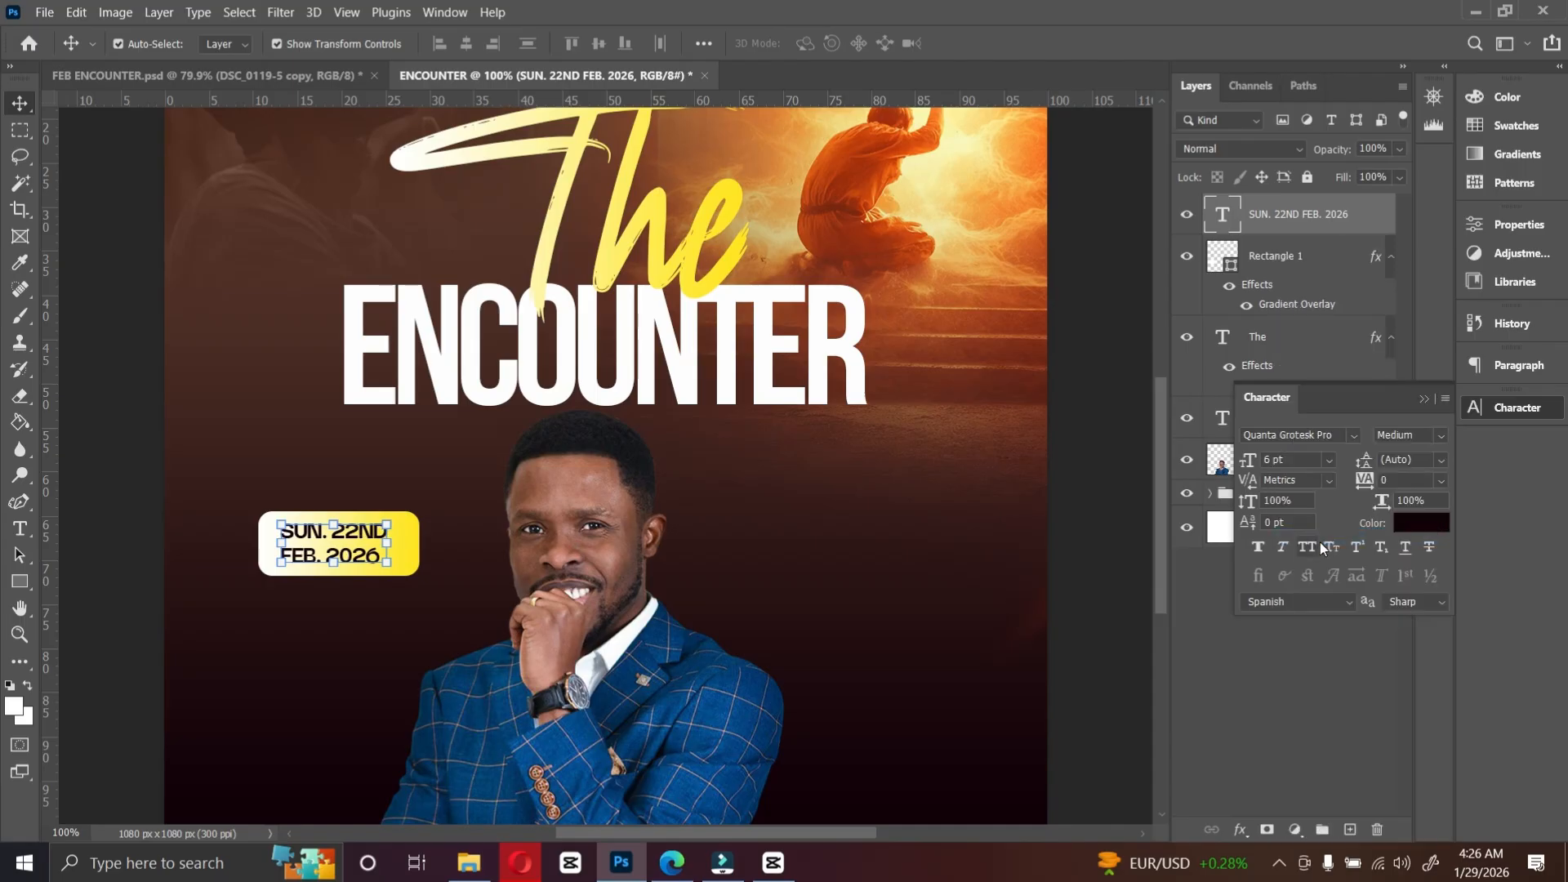
Step: Set the date text to 7 pt with 8 pt leading and nudge it on the yellow rectangle
{"action": "left_click", "coordinate": [1329, 461]}
{"action": "left_click", "coordinate": [1286, 513]}
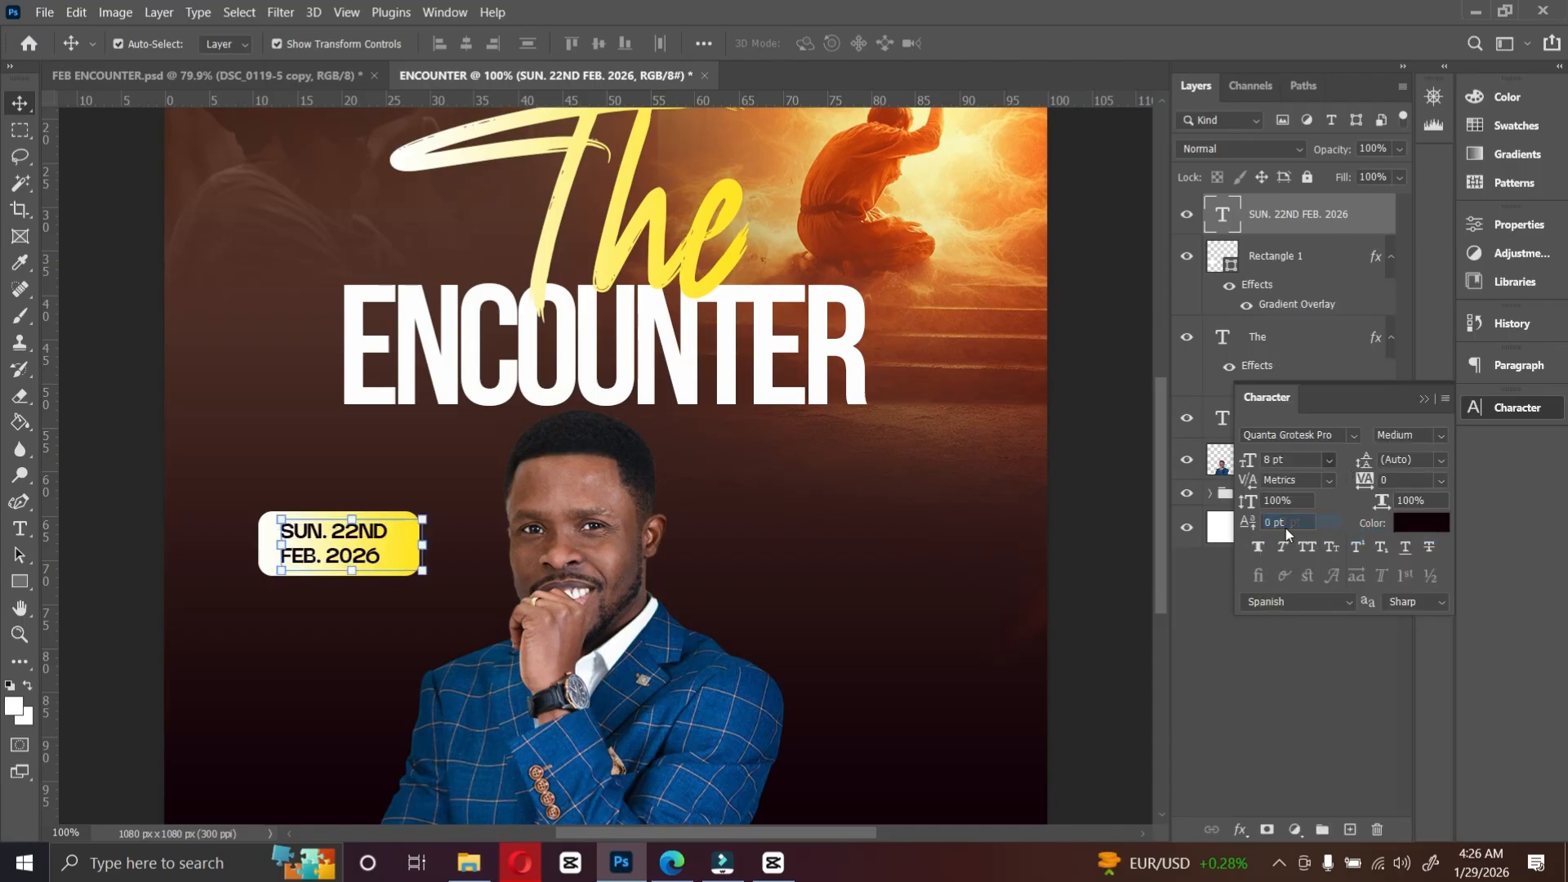
{"action": "left_click", "coordinate": [1364, 465]}
{"action": "mouse_move", "coordinate": [1360, 470]}
{"action": "left_mouse_down"}
{"action": "mouse_move", "coordinate": [1375, 475]}
{"action": "mouse_move", "coordinate": [1357, 472]}
{"action": "left_mouse_up"}
{"action": "left_click_drag", "start_coordinate": [400, 531], "coordinate": [395, 536]}
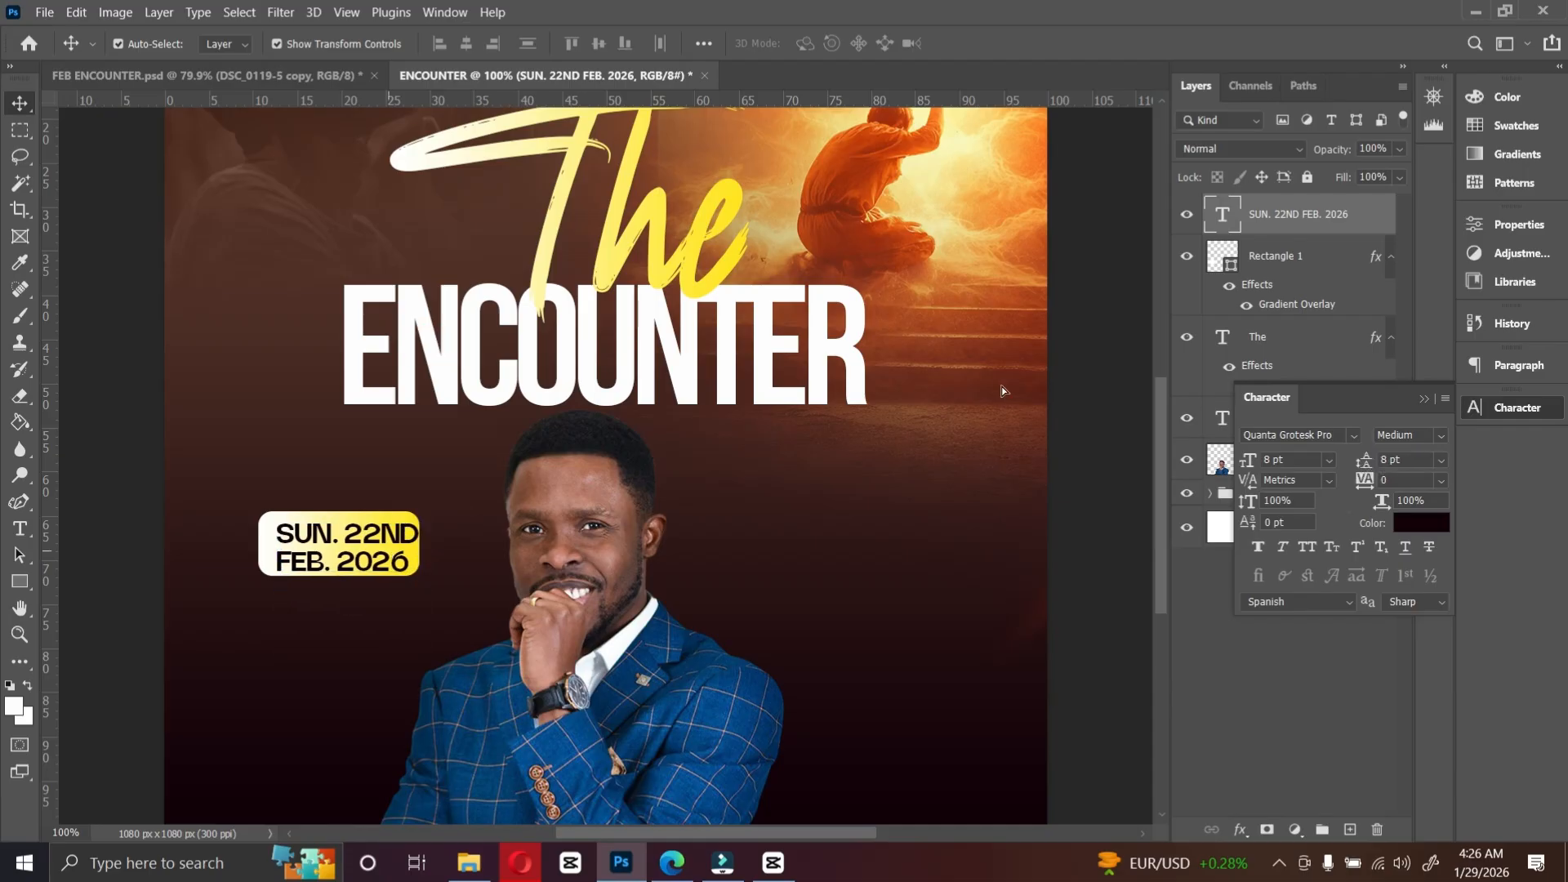
{"action": "left_click", "coordinate": [1284, 458]}
{"action": "type", "text": "7"}
{"action": "key", "text": "Return"}
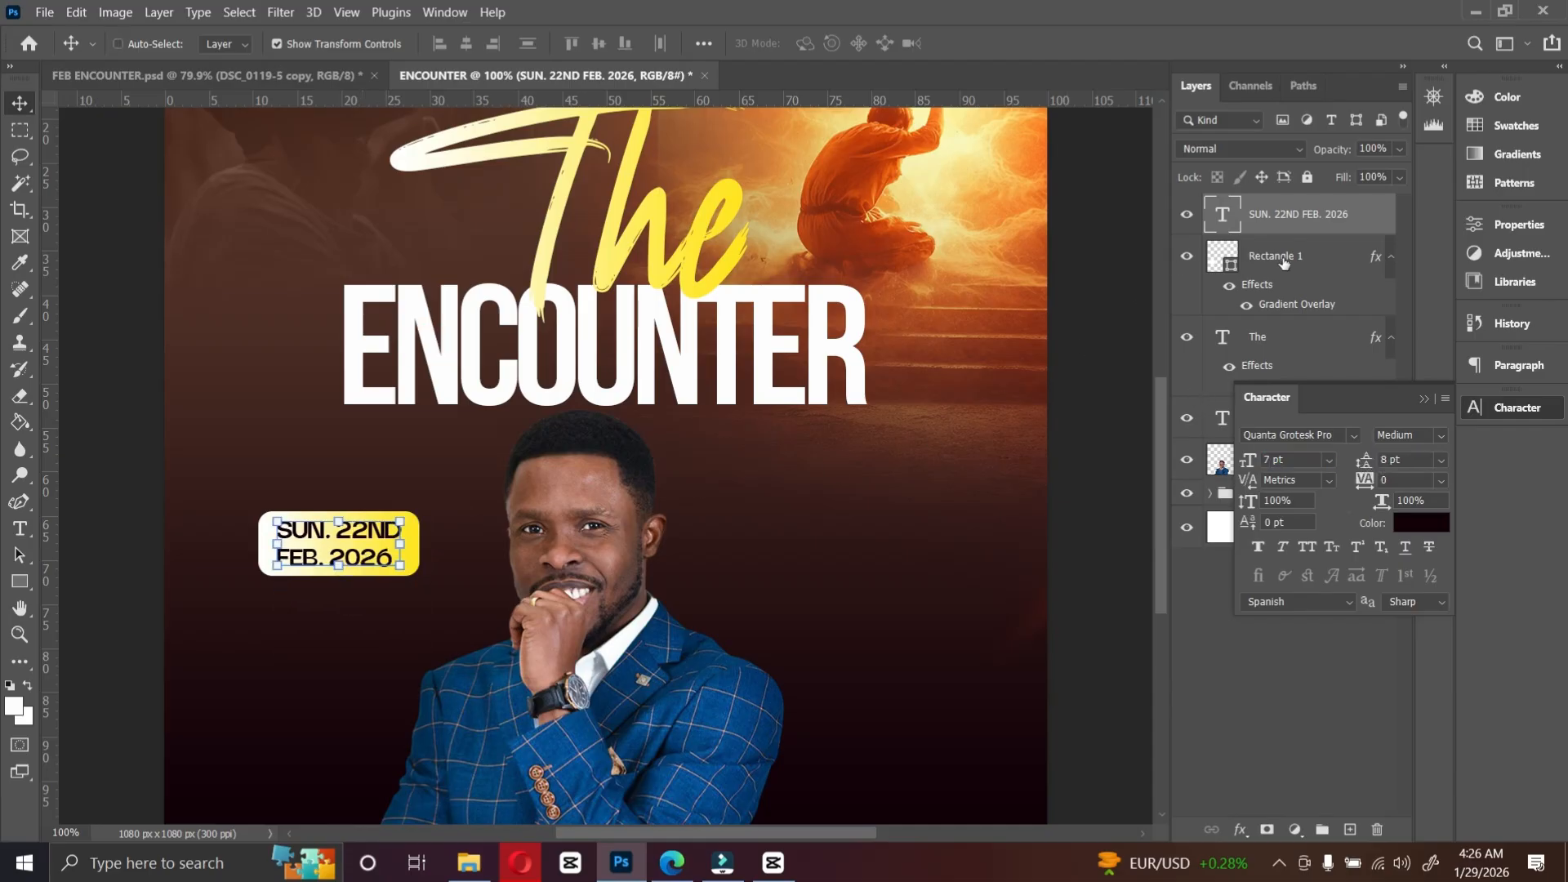
Step: Centre the date text horizontally on the yellow rectangle and set its leading to 7 pt
{"action": "left_click", "coordinate": [1287, 260], "text": "shift"}
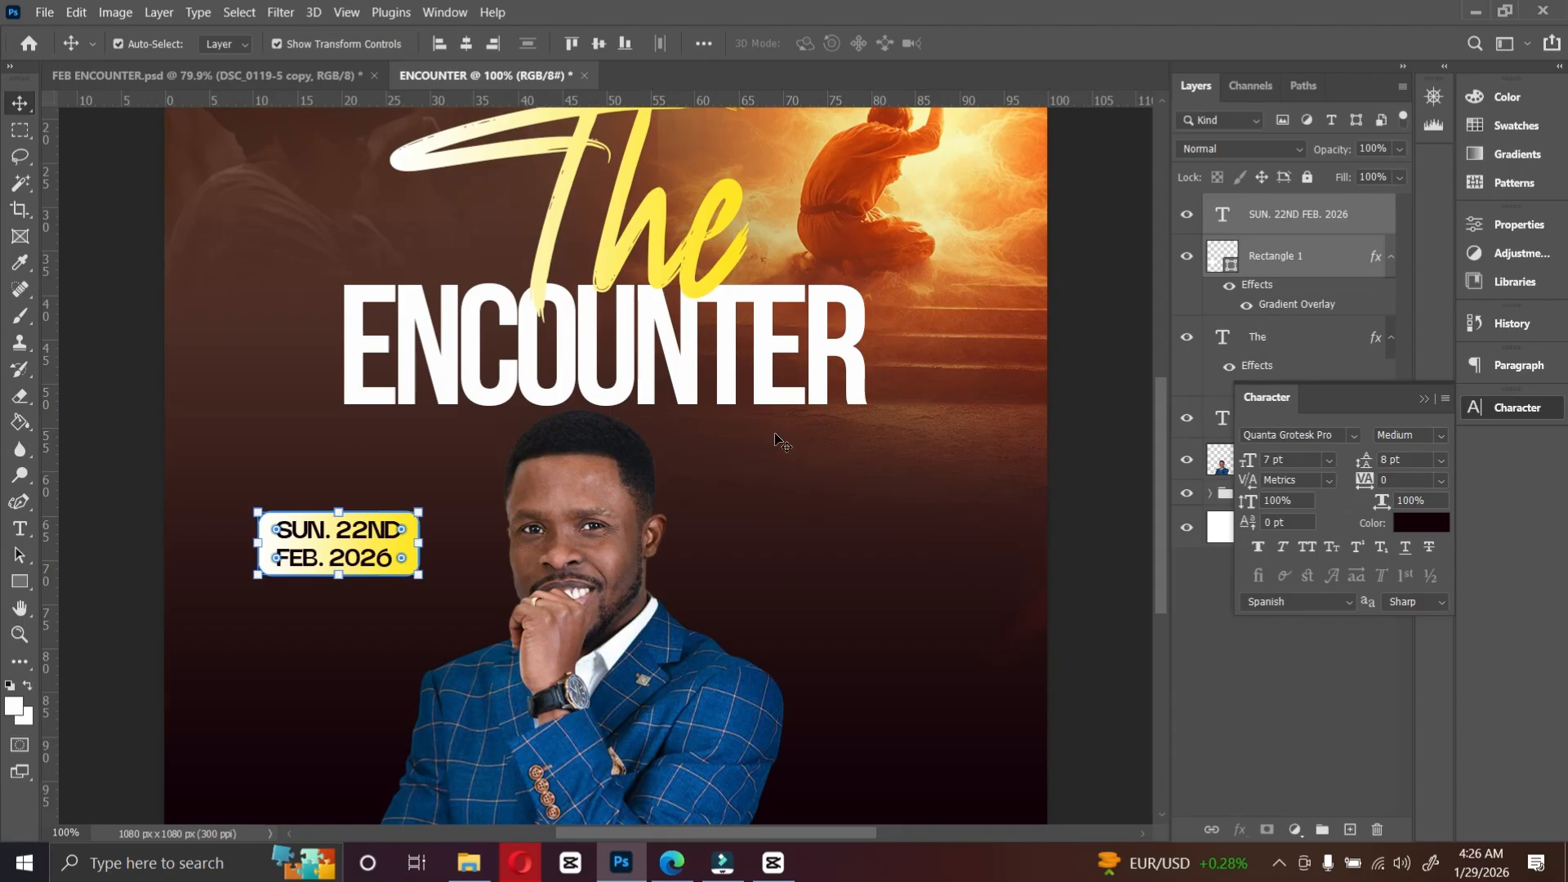
{"action": "left_click", "coordinate": [467, 46]}
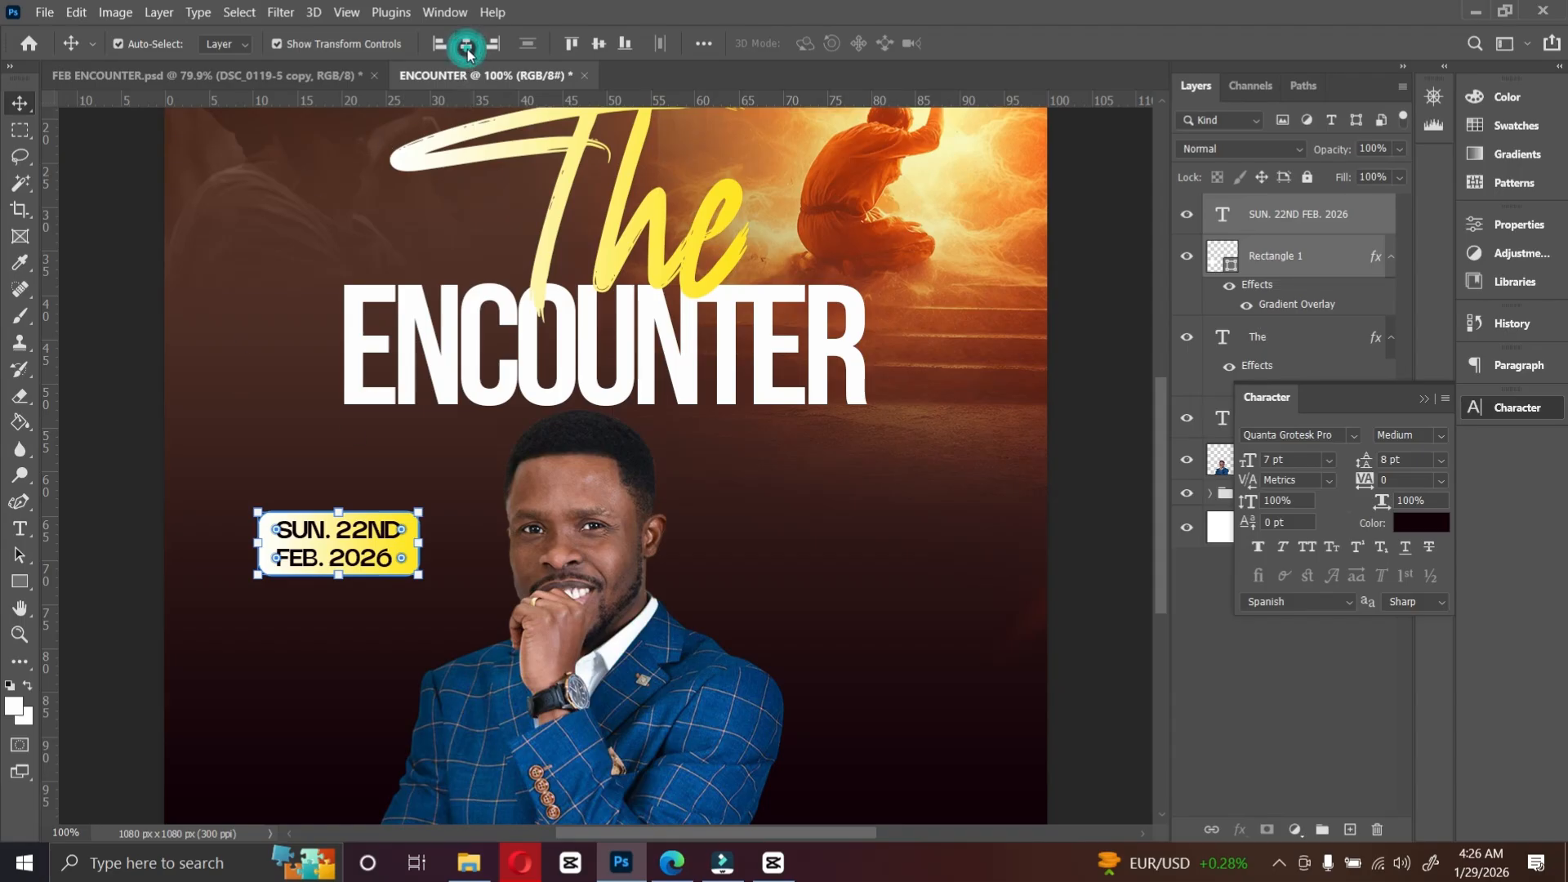
{"action": "left_click", "coordinate": [363, 550]}
{"action": "key", "text": "Return"}
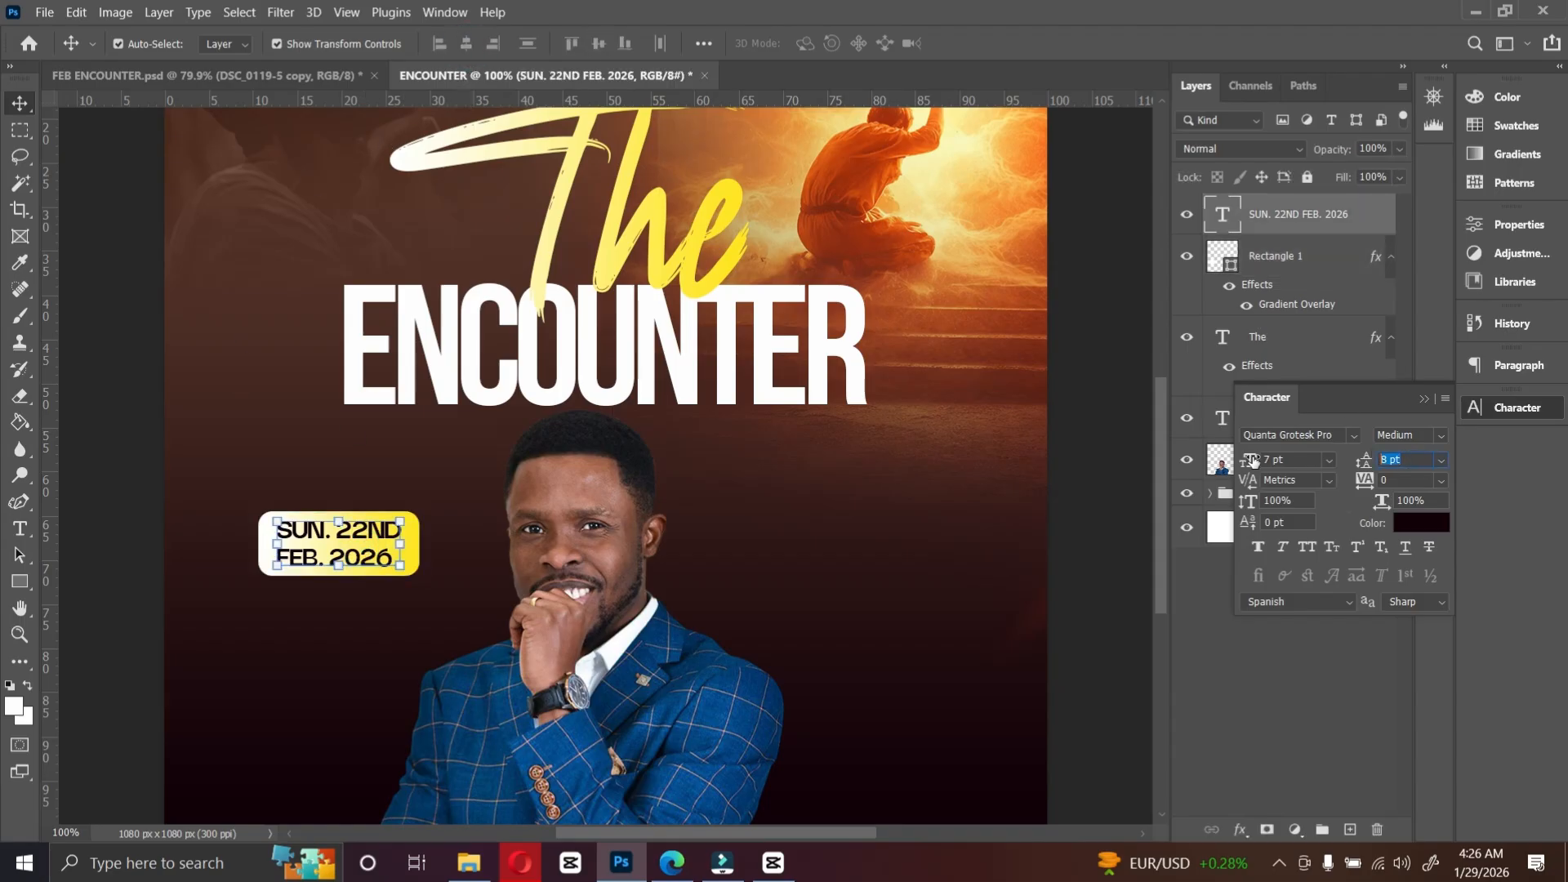
{"action": "type", "text": "10"}
{"action": "key", "text": "Return"}
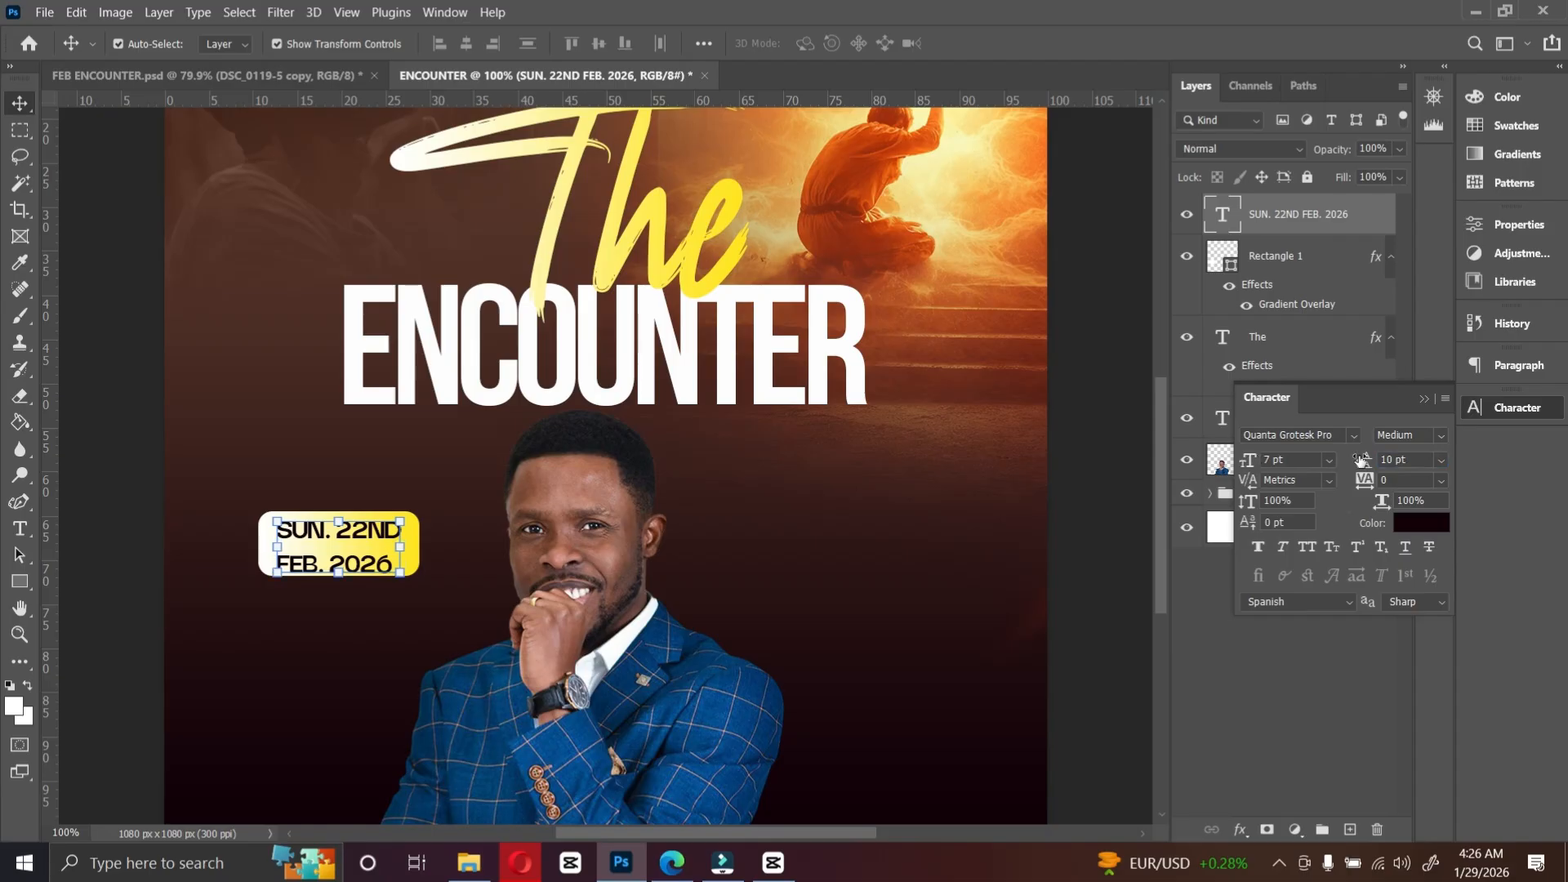
{"action": "left_click", "coordinate": [1437, 461]}
{"action": "left_click", "coordinate": [1405, 492]}
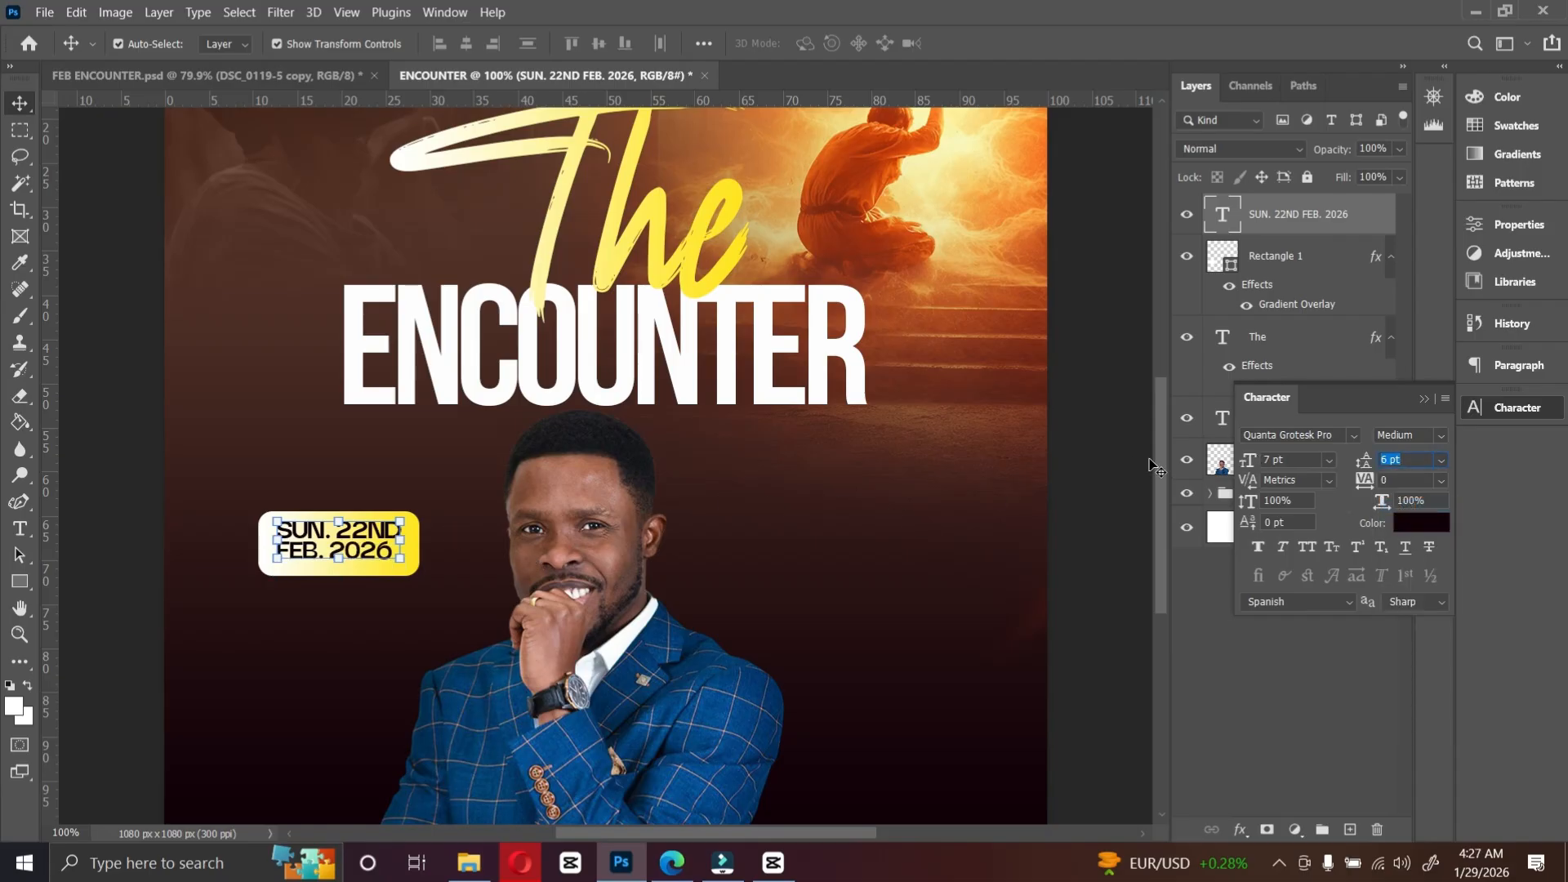
{"action": "type", "text": "7"}
{"action": "key", "text": "Return"}
Step: Duplicate the date text below the yellow rectangle and set the copy's colour to white ffffff
{"action": "left_click_drag", "start_coordinate": [368, 539], "coordinate": [364, 614]}
{"action": "left_click", "coordinate": [1438, 535]}
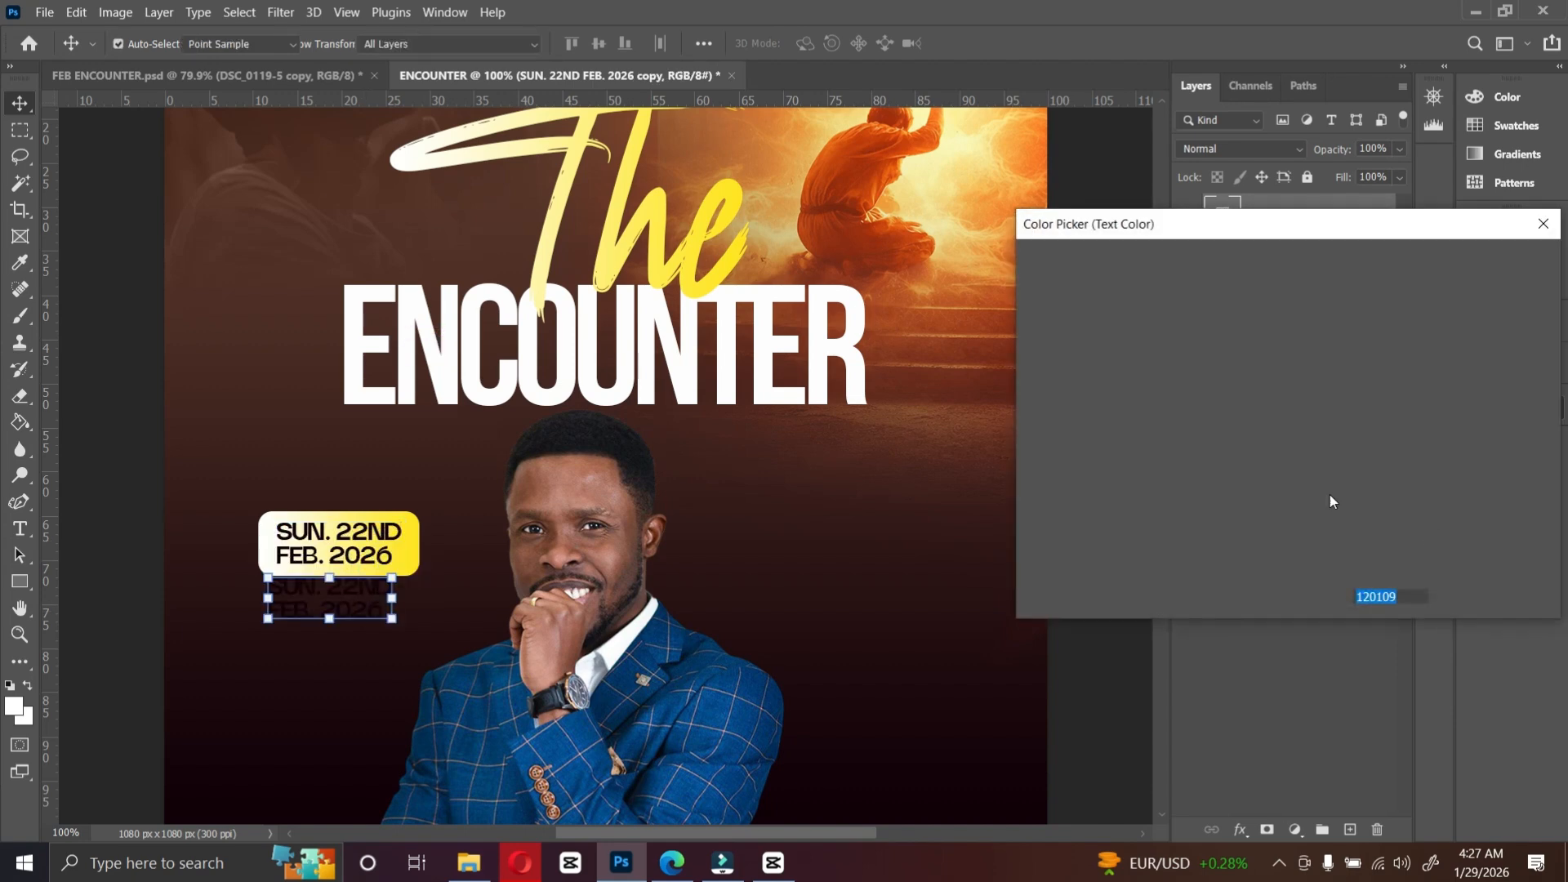
{"action": "left_click", "coordinate": [1029, 273]}
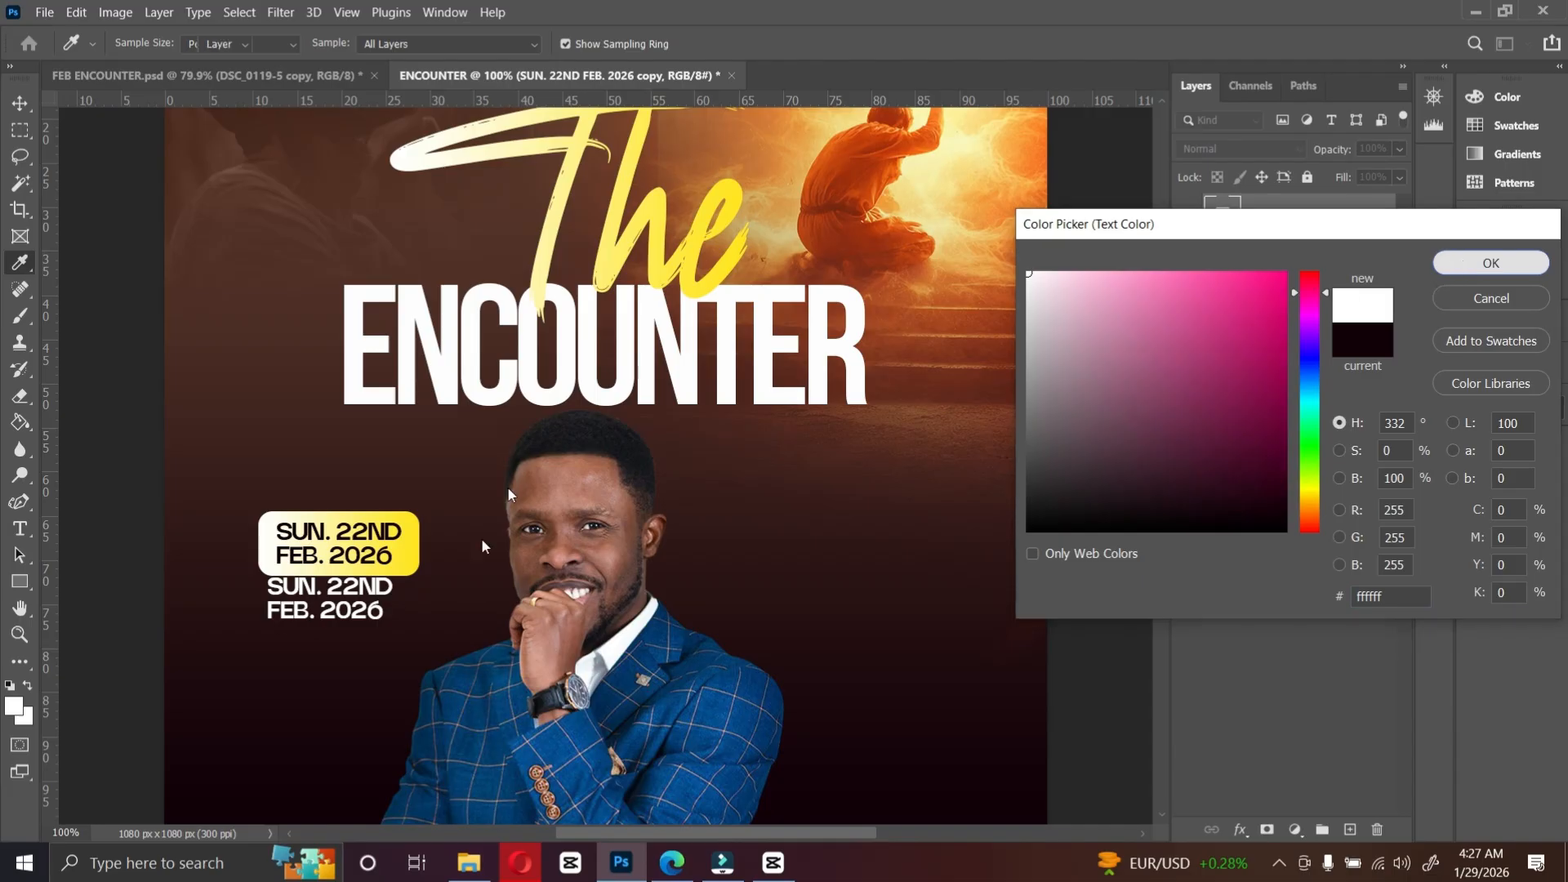
{"action": "left_click", "coordinate": [1490, 263]}
{"action": "left_click_drag", "start_coordinate": [345, 601], "coordinate": [352, 614]}
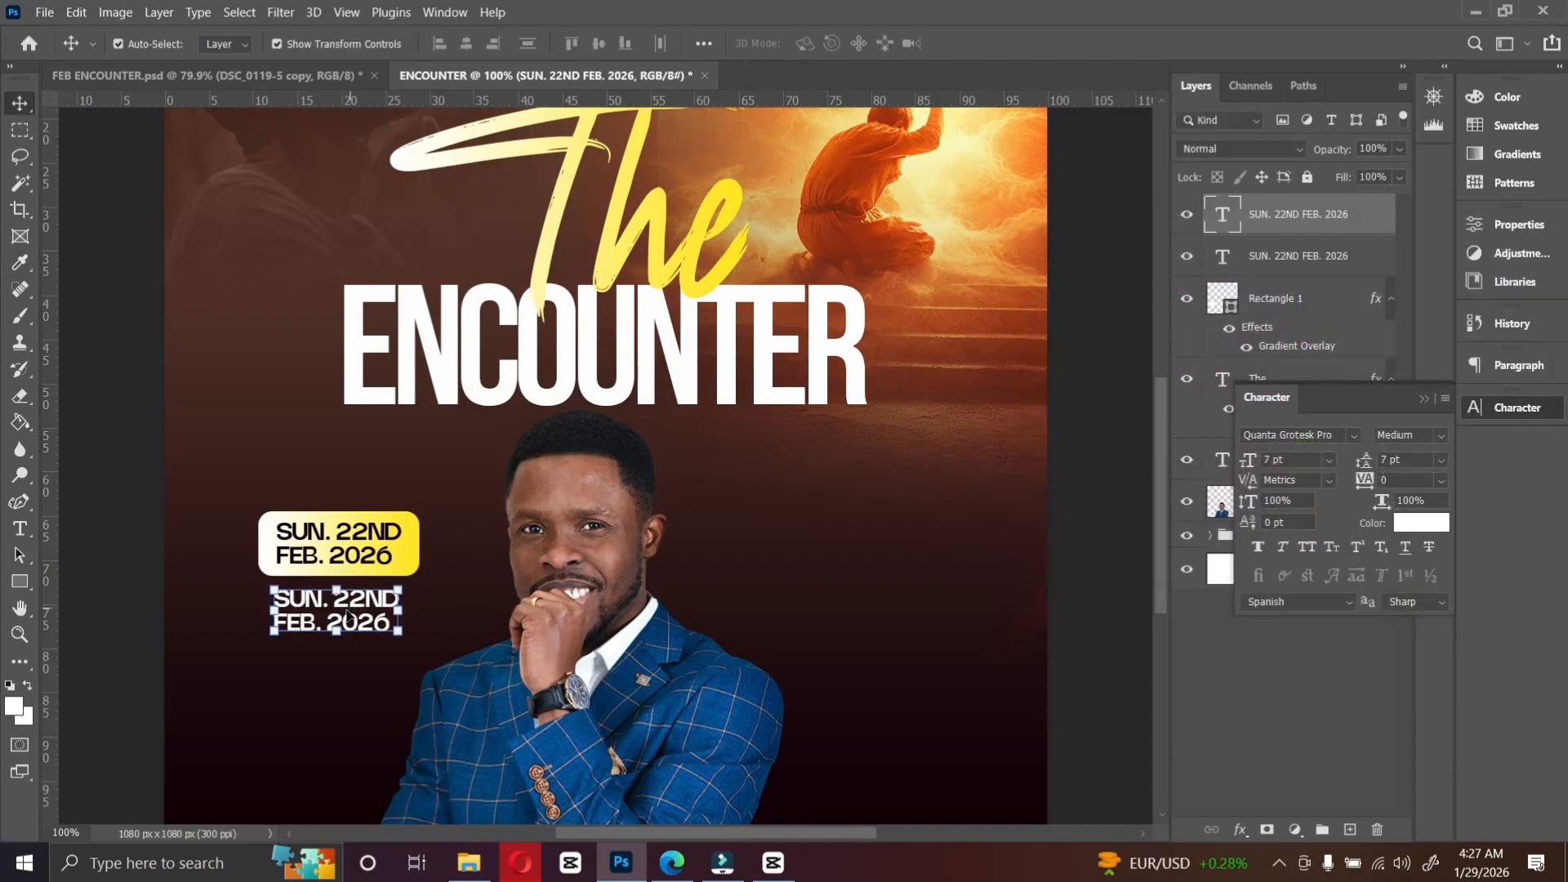
Step: Replace the copied text with "2:30PM"
{"action": "double_click", "coordinate": [347, 609]}
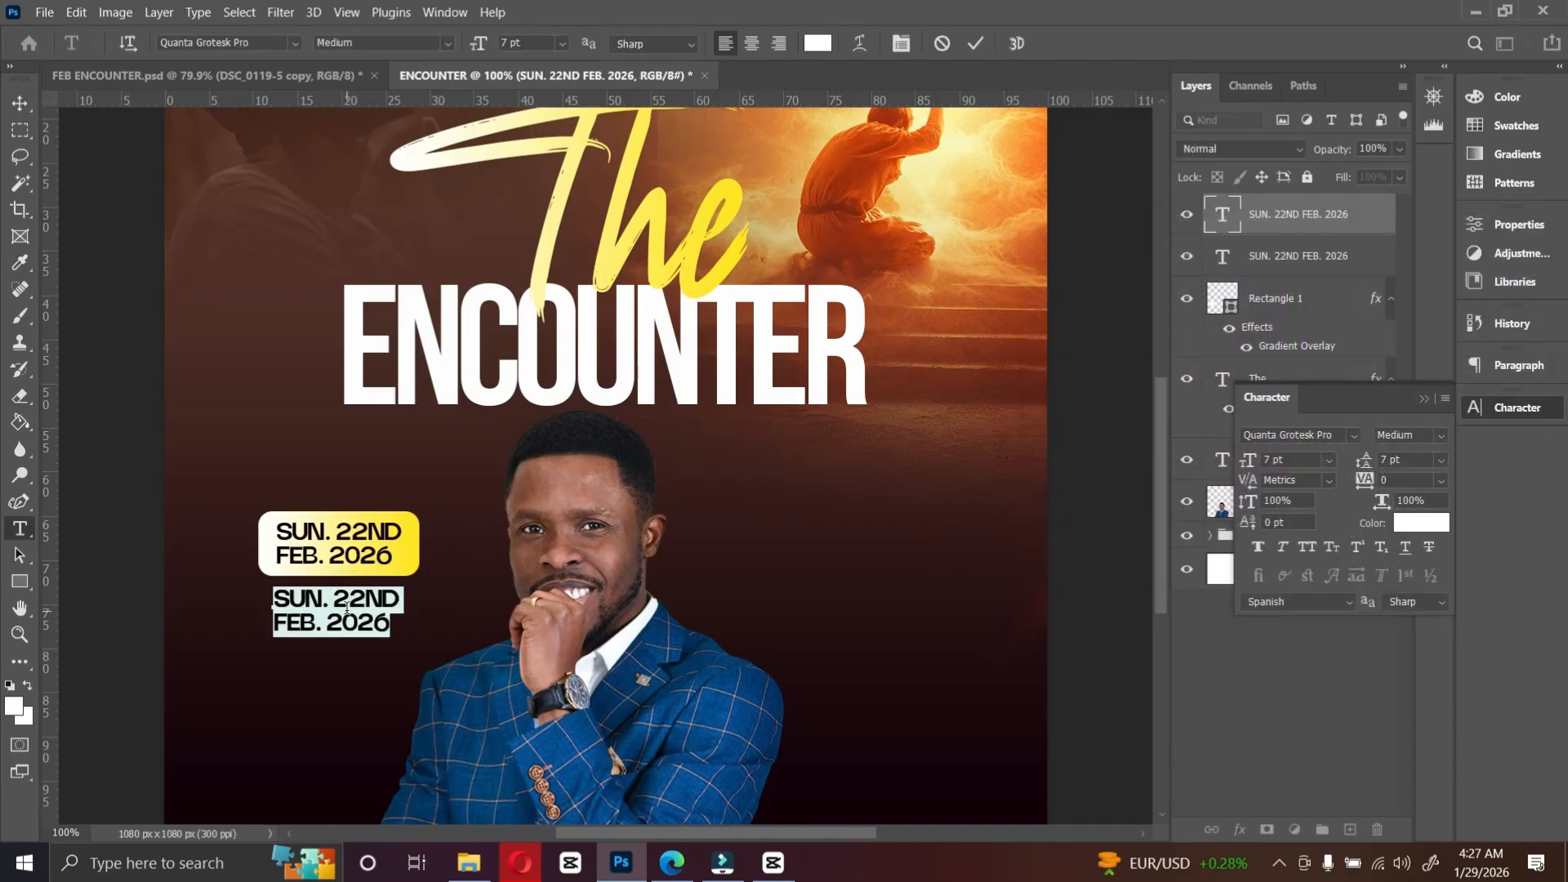
{"action": "type", "text": "2:"}
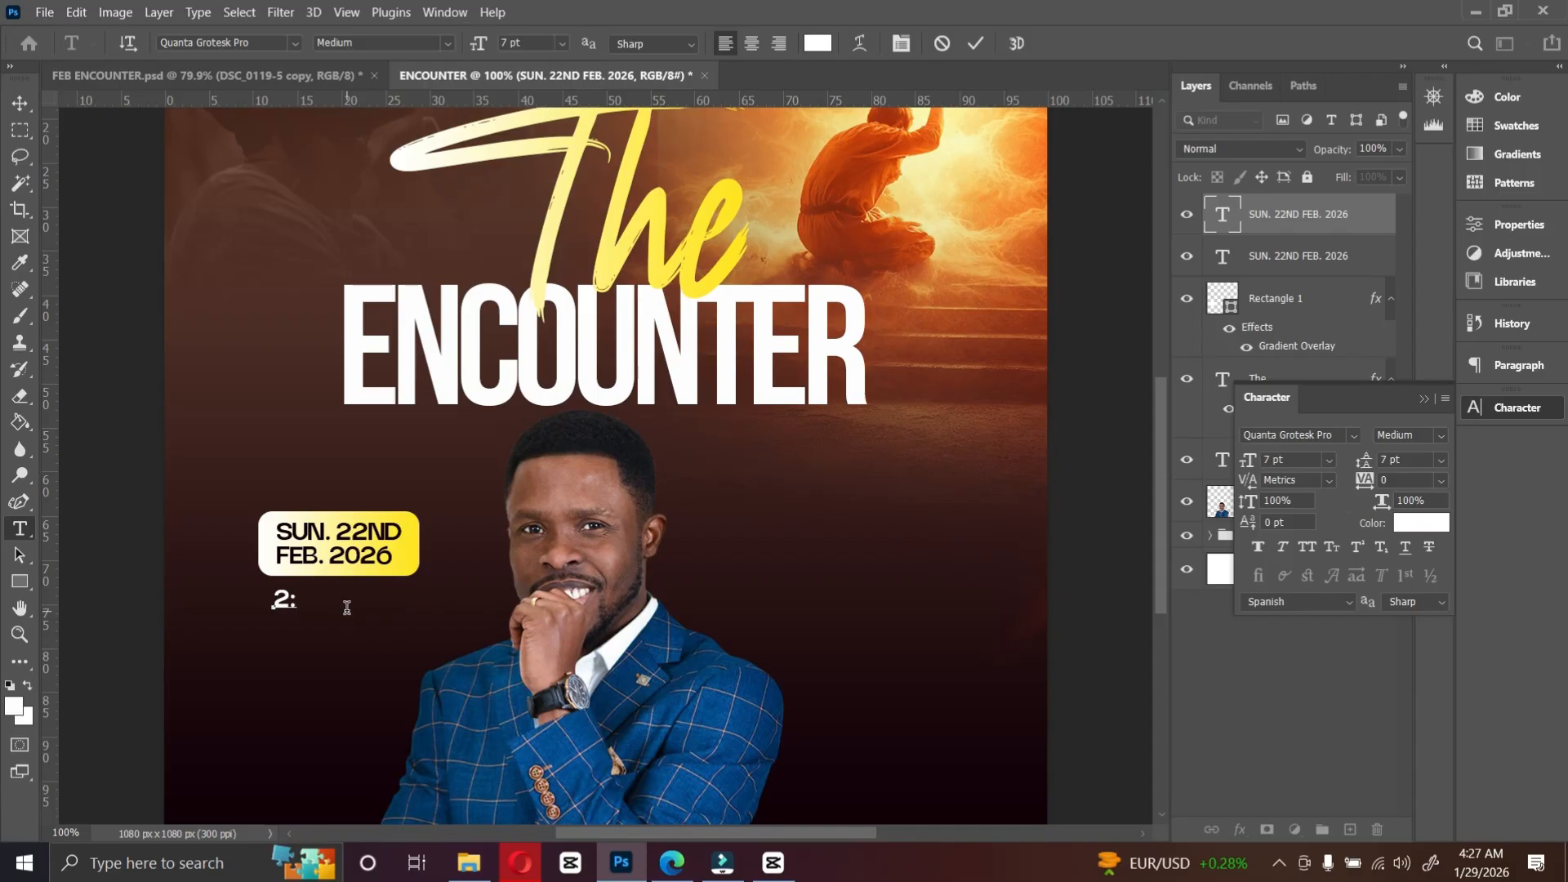
{"action": "type", "text": "30PM"}
{"action": "left_click", "coordinate": [978, 44]}
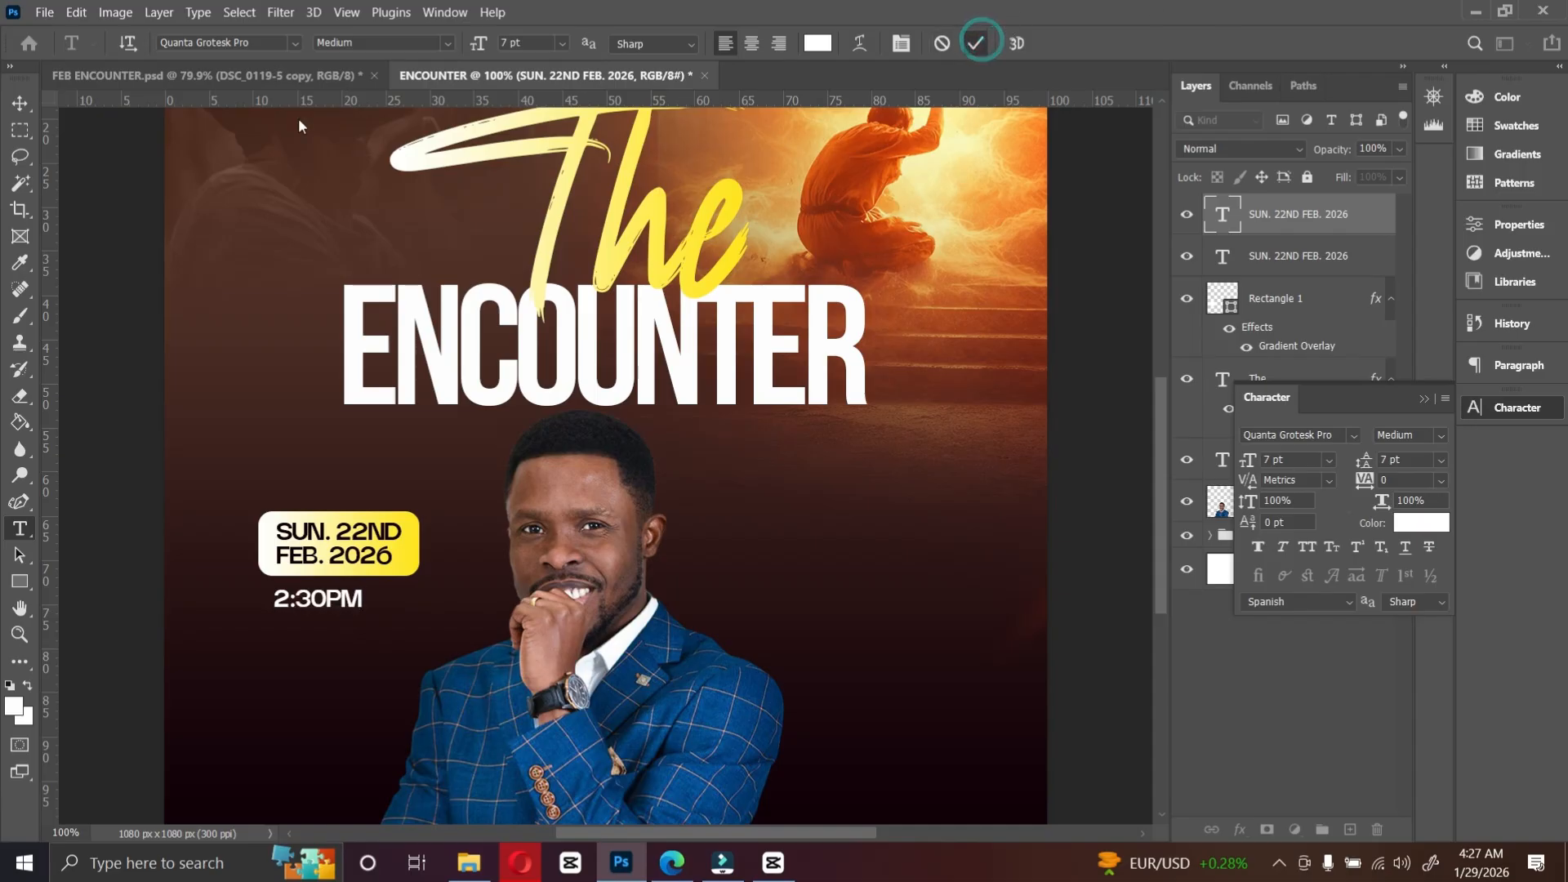
Step: Check the reference flyer, then set the 2:30PM text size to 10 pt
{"action": "key", "text": "v"}
{"action": "left_click", "coordinate": [203, 76]}
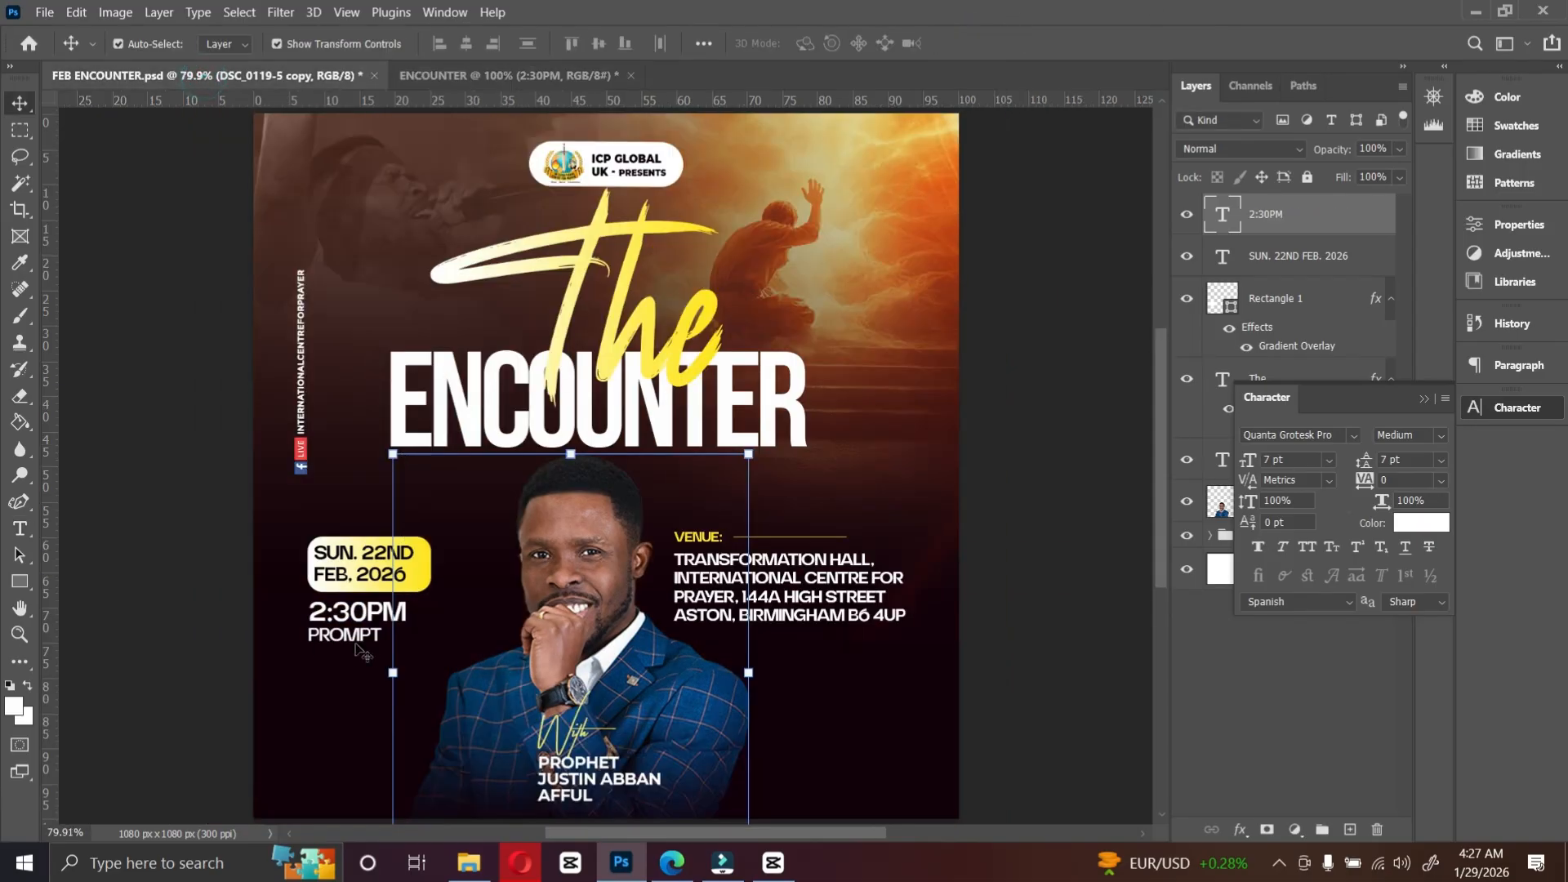
{"action": "left_click", "coordinate": [519, 76]}
{"action": "left_click", "coordinate": [1330, 460]}
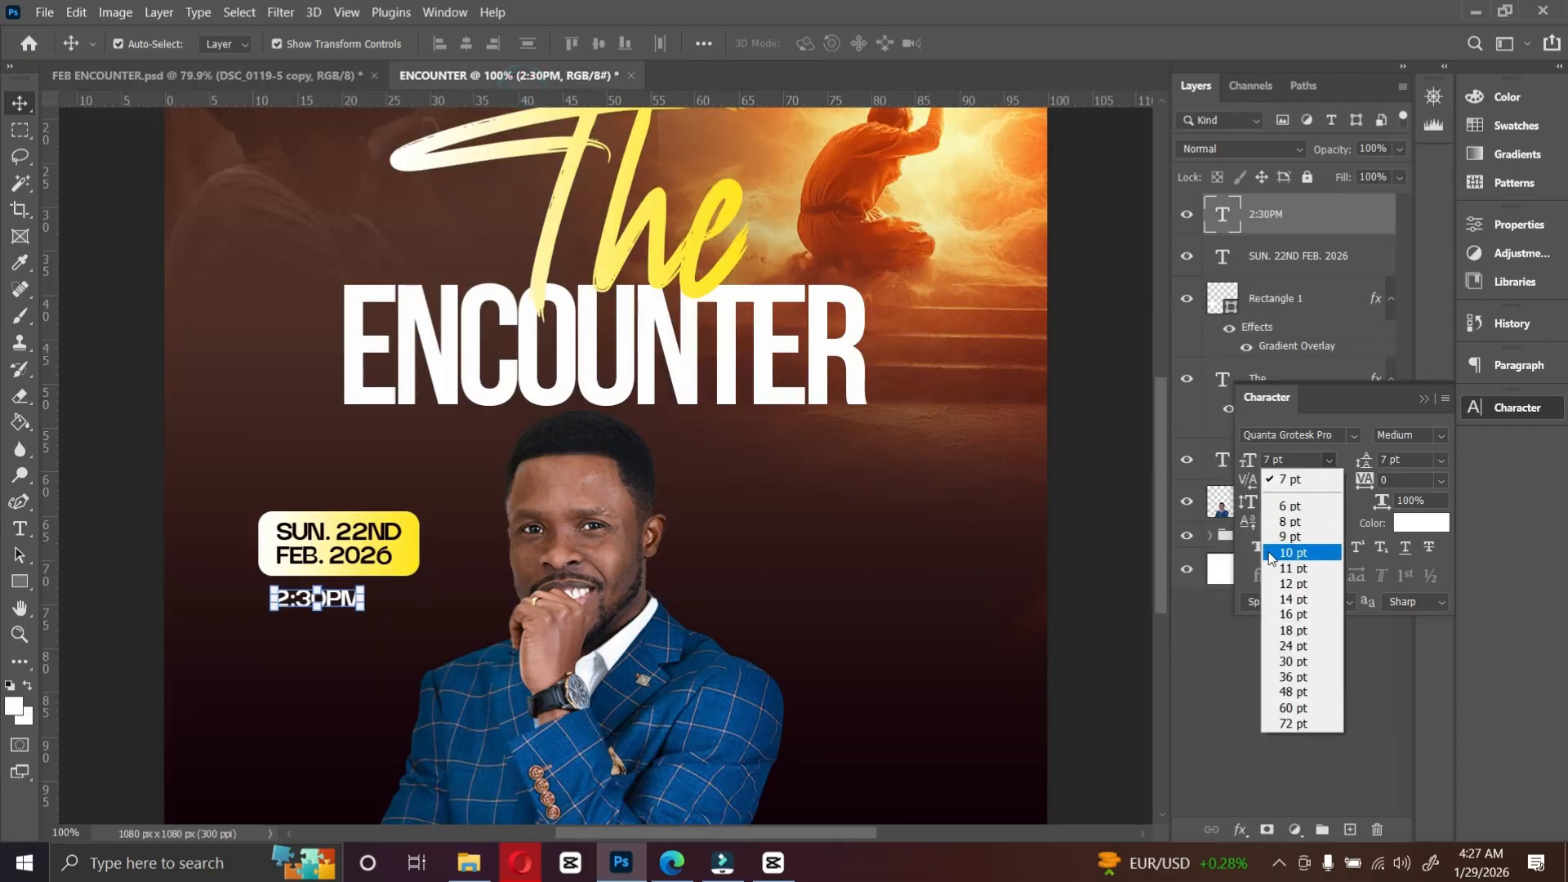
{"action": "left_click", "coordinate": [1293, 553]}
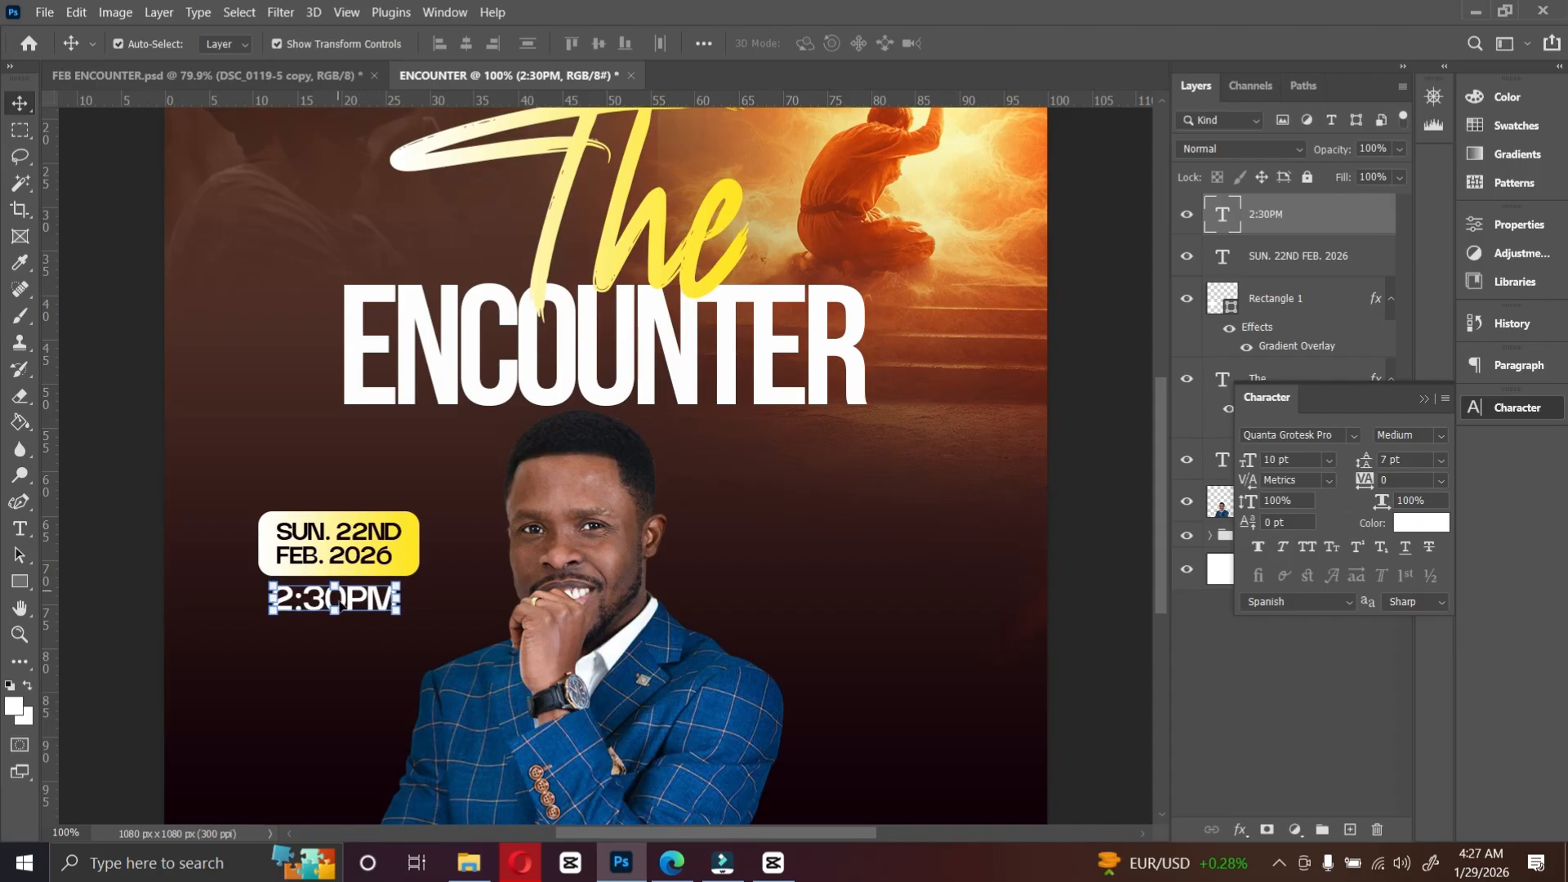
Step: Duplicate the time text to the right of the portrait and change it to "VENUE:"
{"action": "left_click_drag", "start_coordinate": [367, 605], "coordinate": [889, 557]}
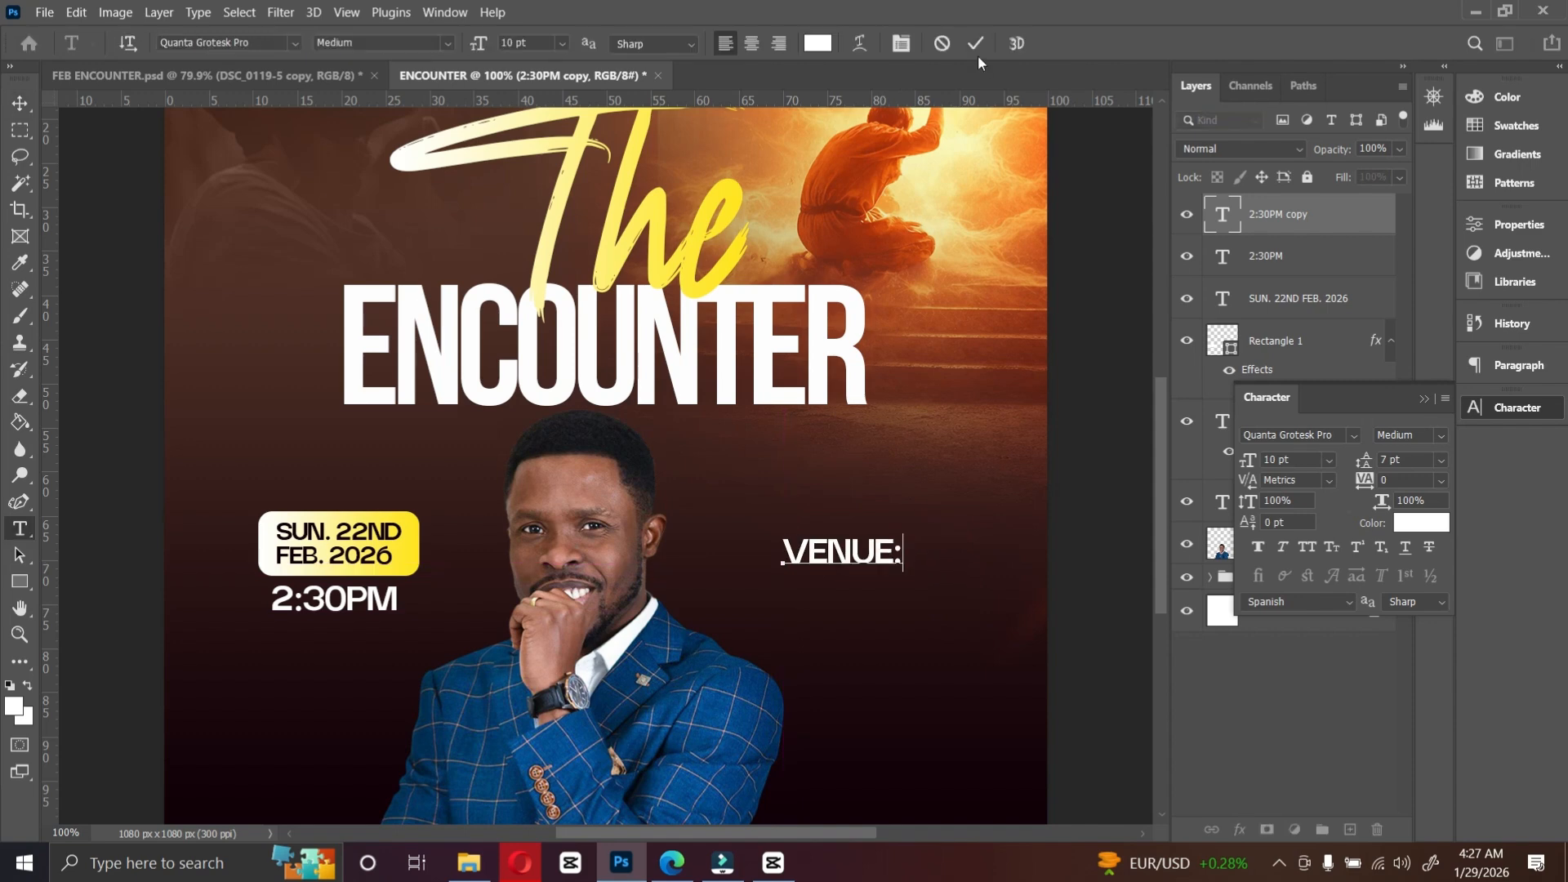
{"action": "left_click", "coordinate": [977, 43]}
{"action": "left_click_drag", "start_coordinate": [902, 486], "coordinate": [881, 466]}
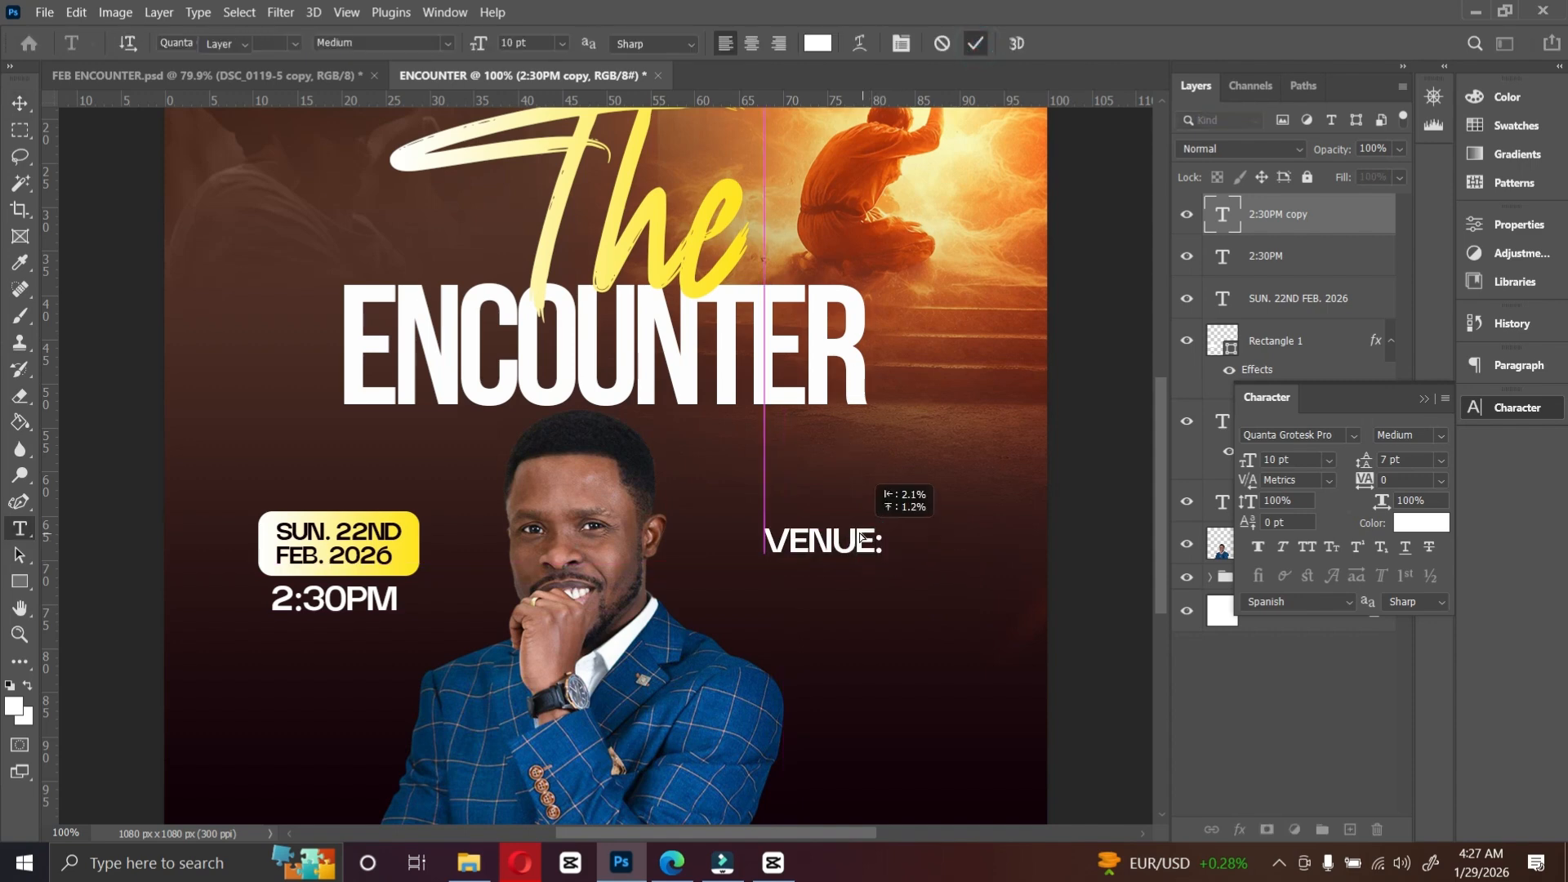
Step: Set the VENUE: text size to 6 pt and reposition it slightly
{"action": "left_click", "coordinate": [1330, 460]}
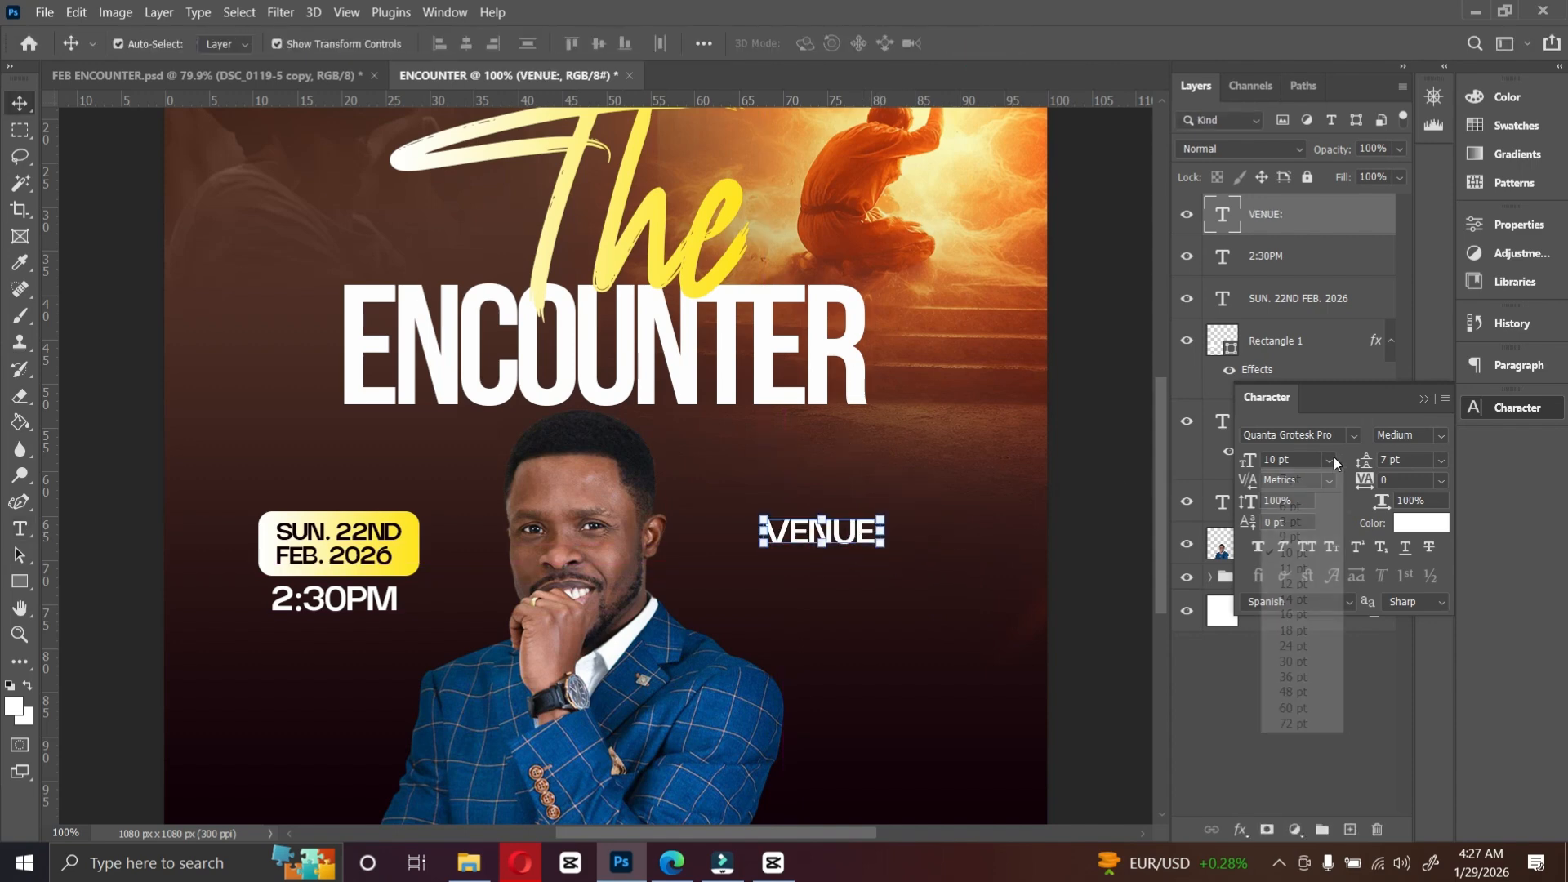
{"action": "left_click", "coordinate": [1293, 518]}
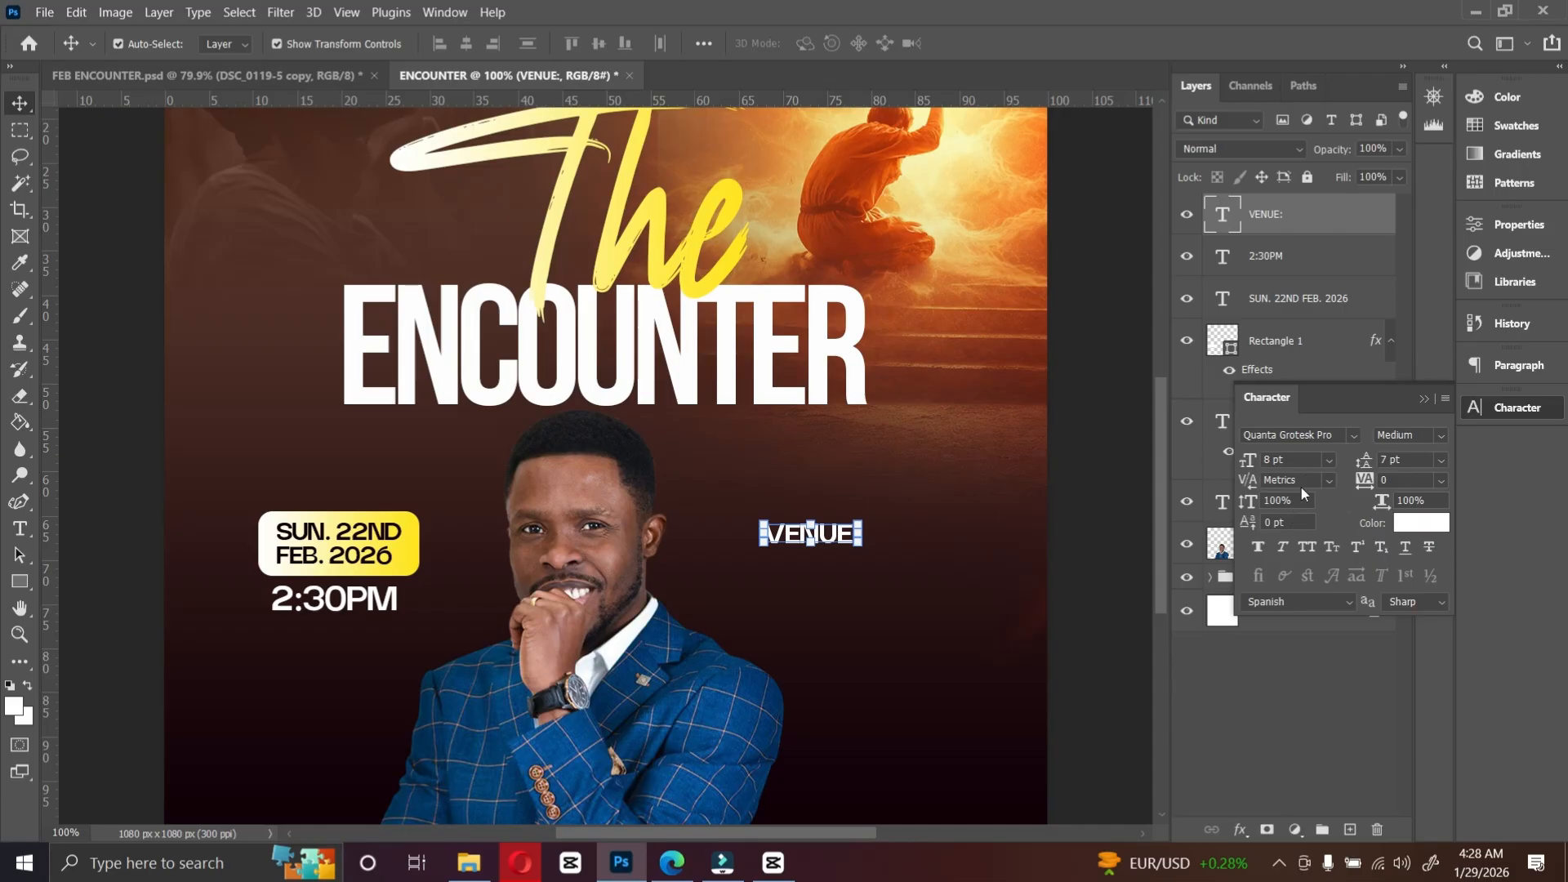
{"action": "left_click", "coordinate": [1331, 460]}
{"action": "left_click", "coordinate": [1293, 489]}
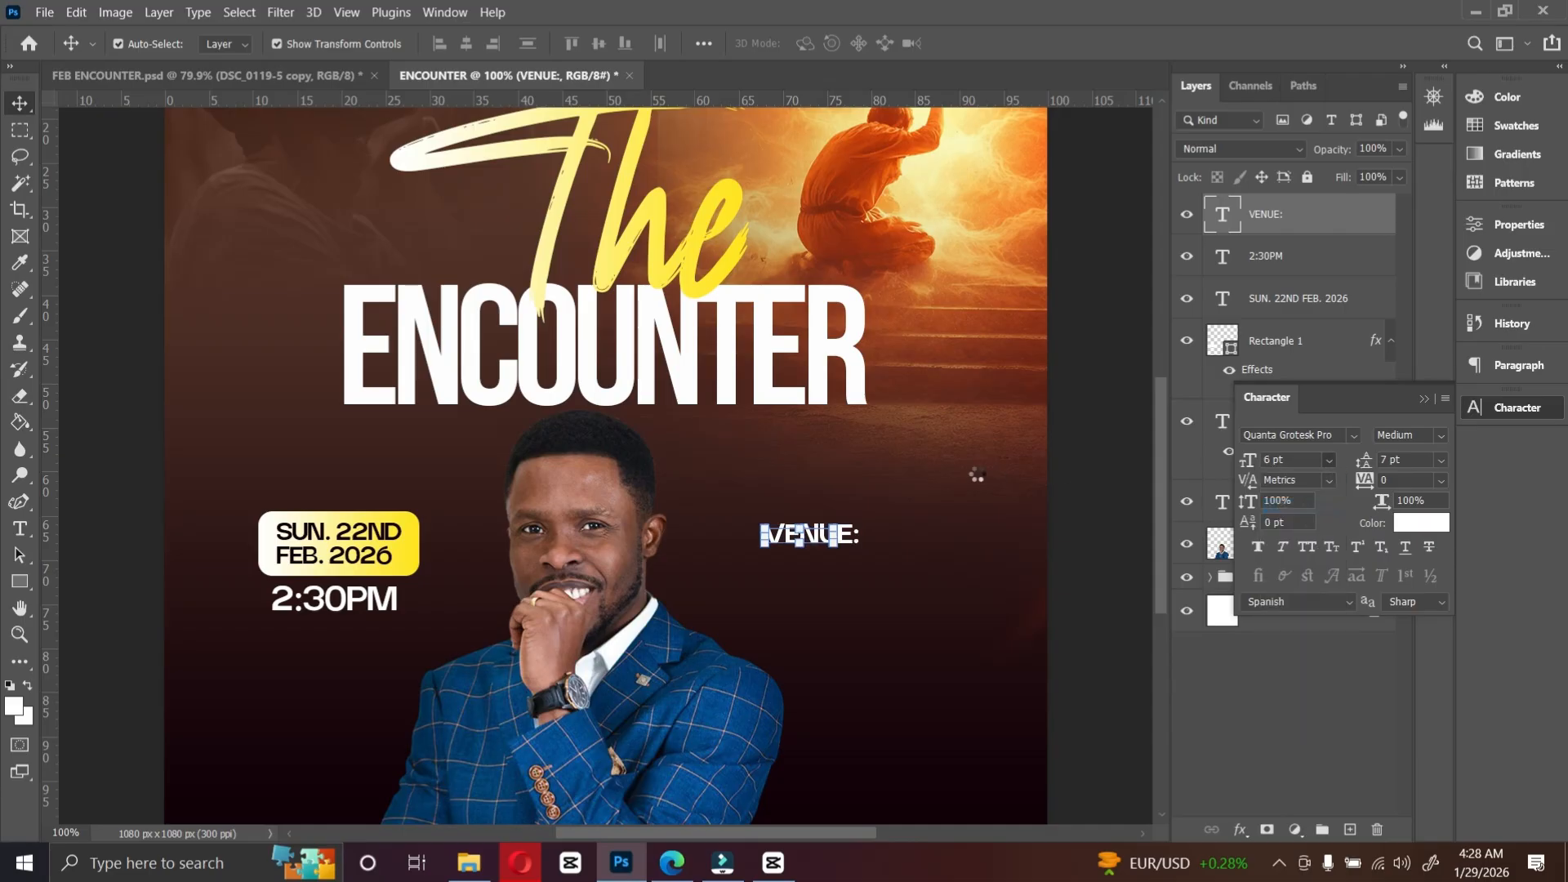
{"action": "left_click_drag", "start_coordinate": [810, 541], "coordinate": [792, 529]}
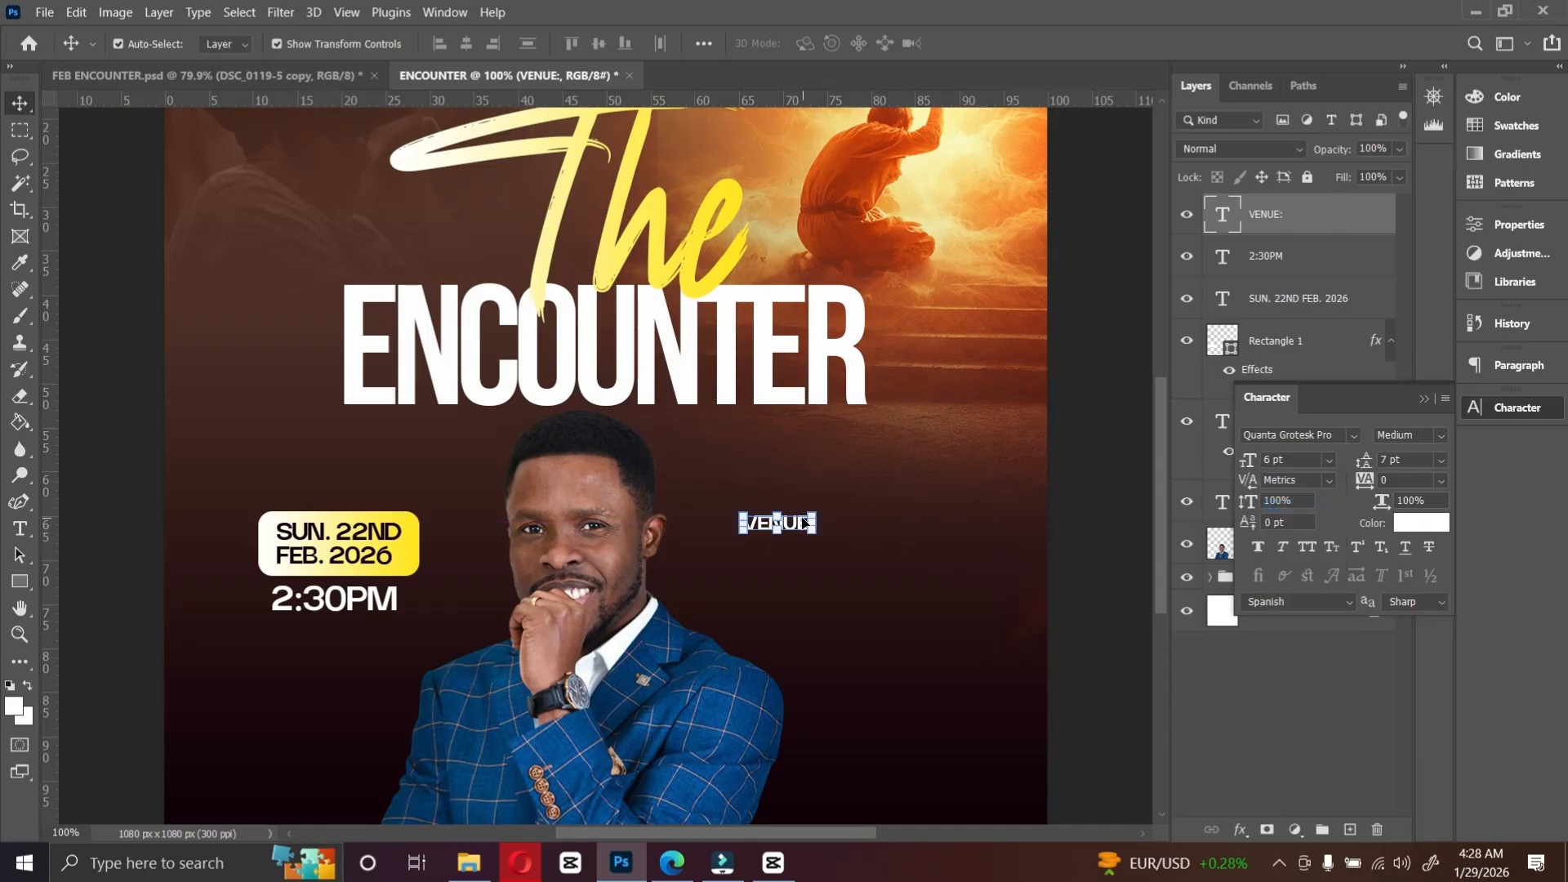
Step: Draw a thin yellow line about 192 x 1 px extending right from VENUE:
{"action": "left_click", "coordinate": [16, 582]}
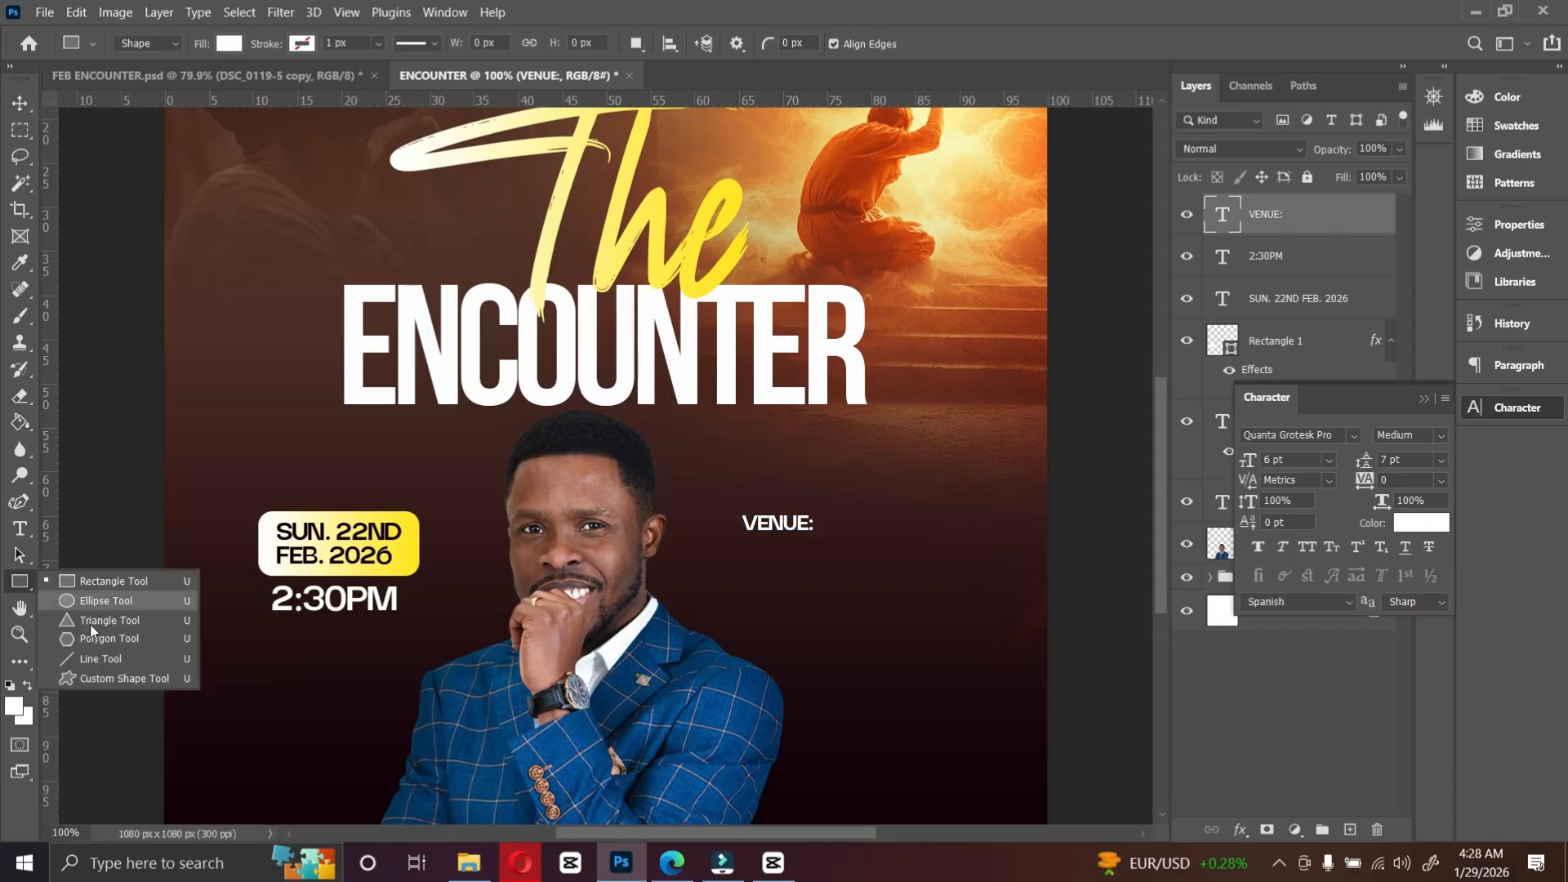
{"action": "left_click", "coordinate": [98, 581]}
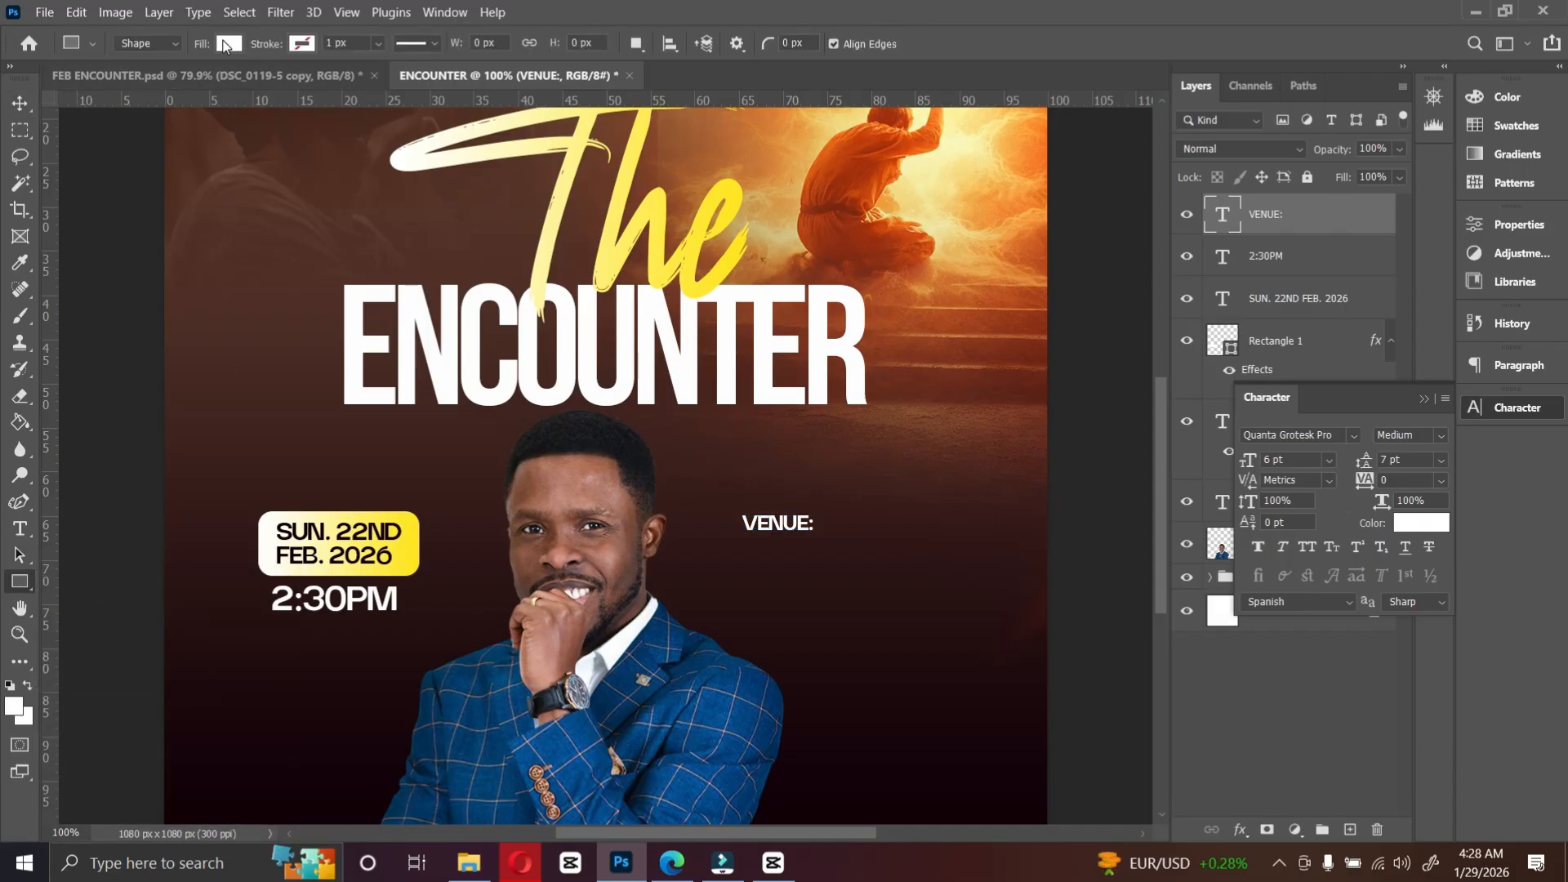
{"action": "left_click", "coordinate": [228, 44]}
{"action": "double_click", "coordinate": [137, 151]}
{"action": "left_click_drag", "start_coordinate": [817, 524], "coordinate": [976, 524]}
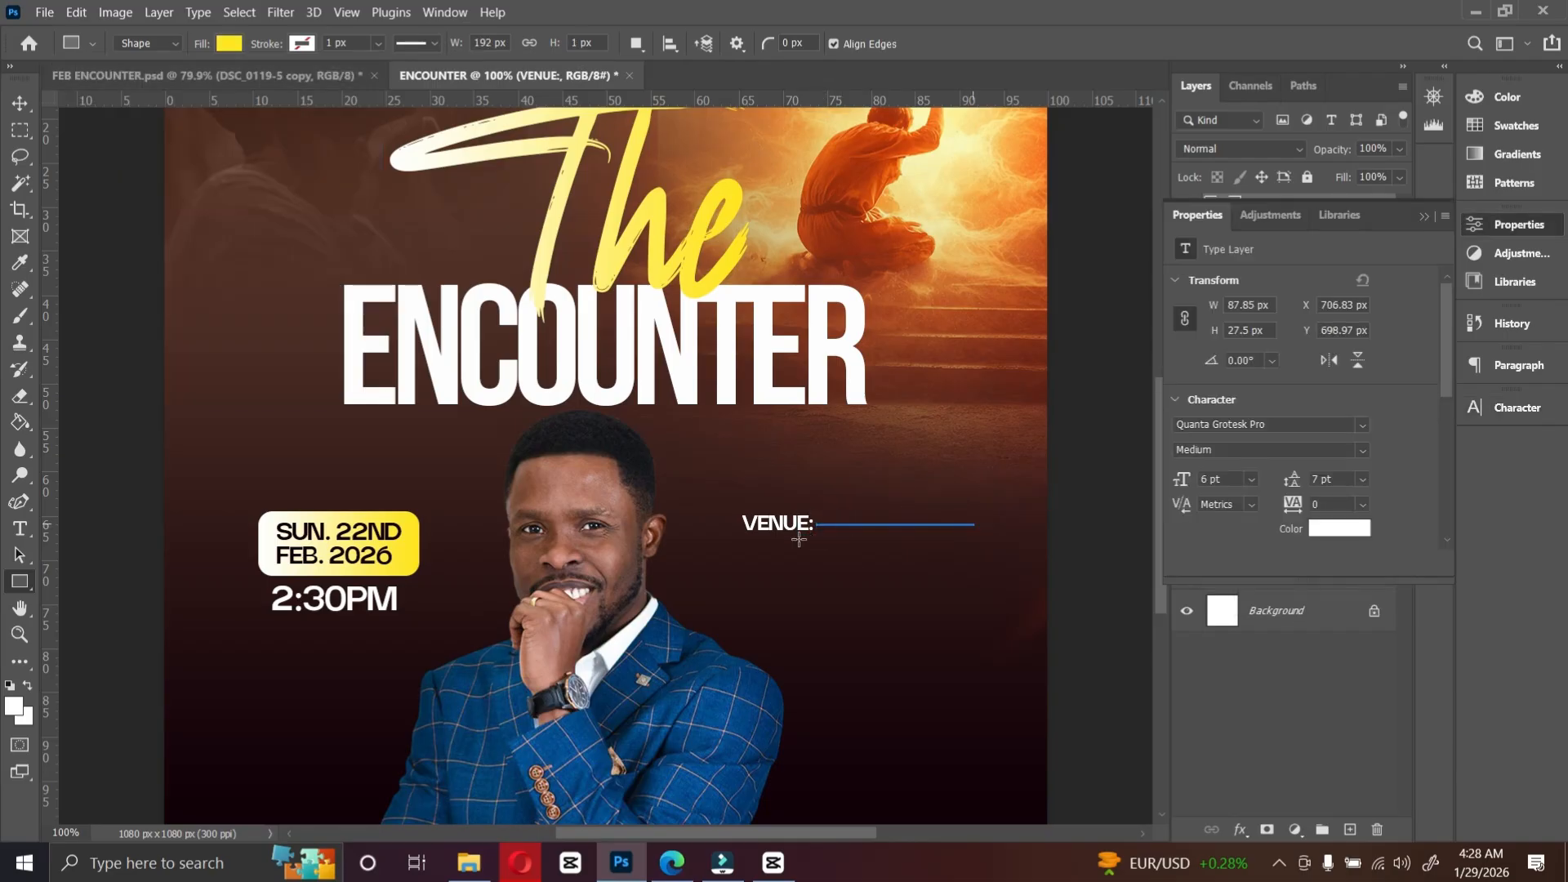
Step: Set the VENUE: text colour to the yellow sampled from the title
{"action": "key", "text": "v"}
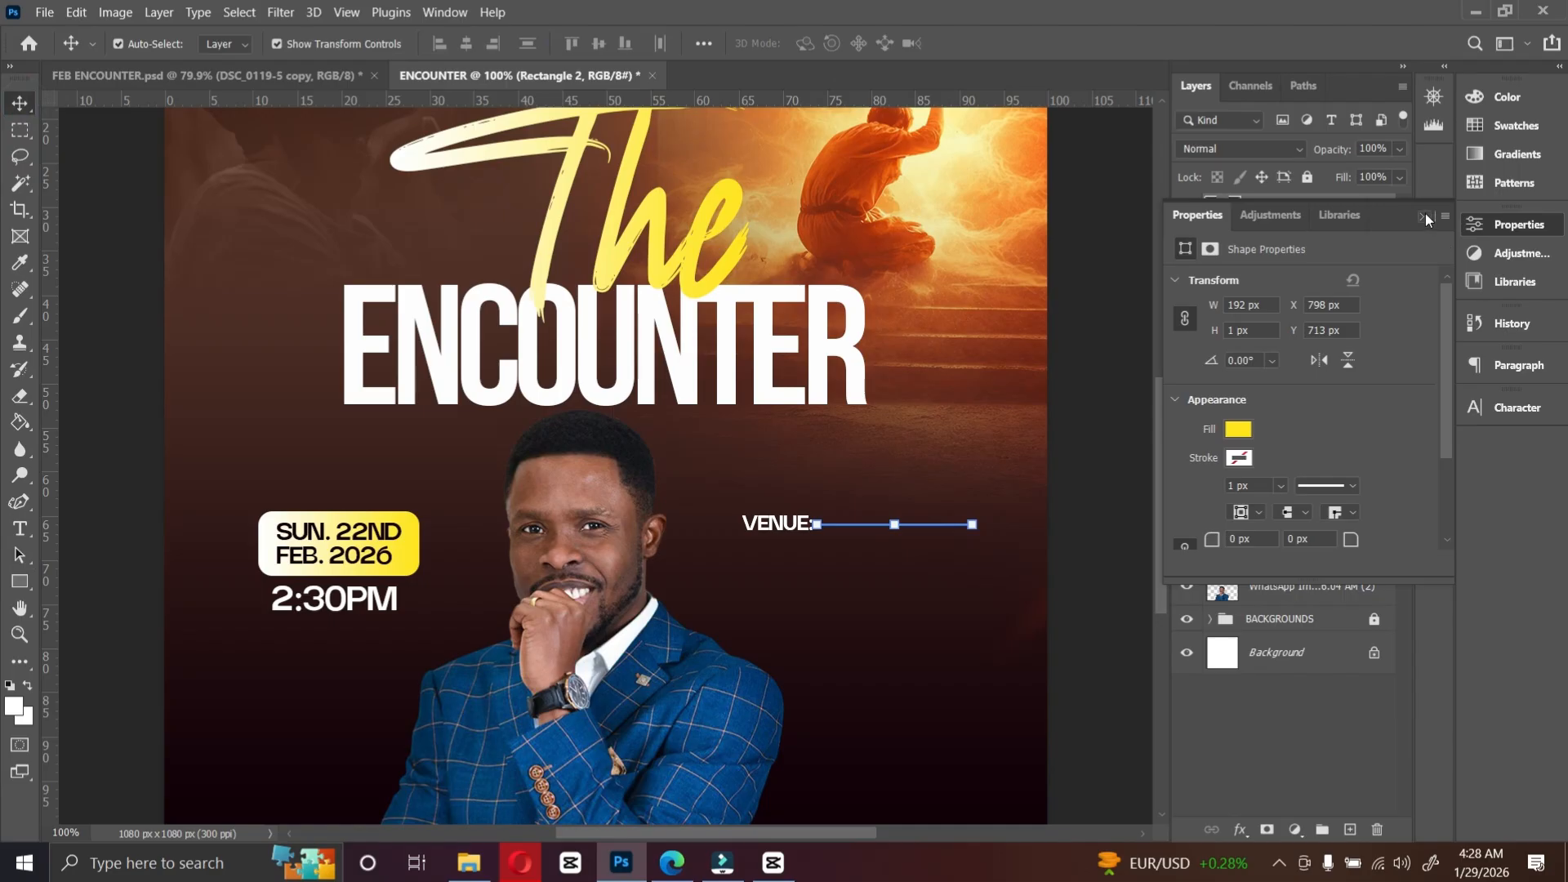
{"action": "left_click", "coordinate": [1424, 215]}
{"action": "key", "text": "alt+bracketleft"}
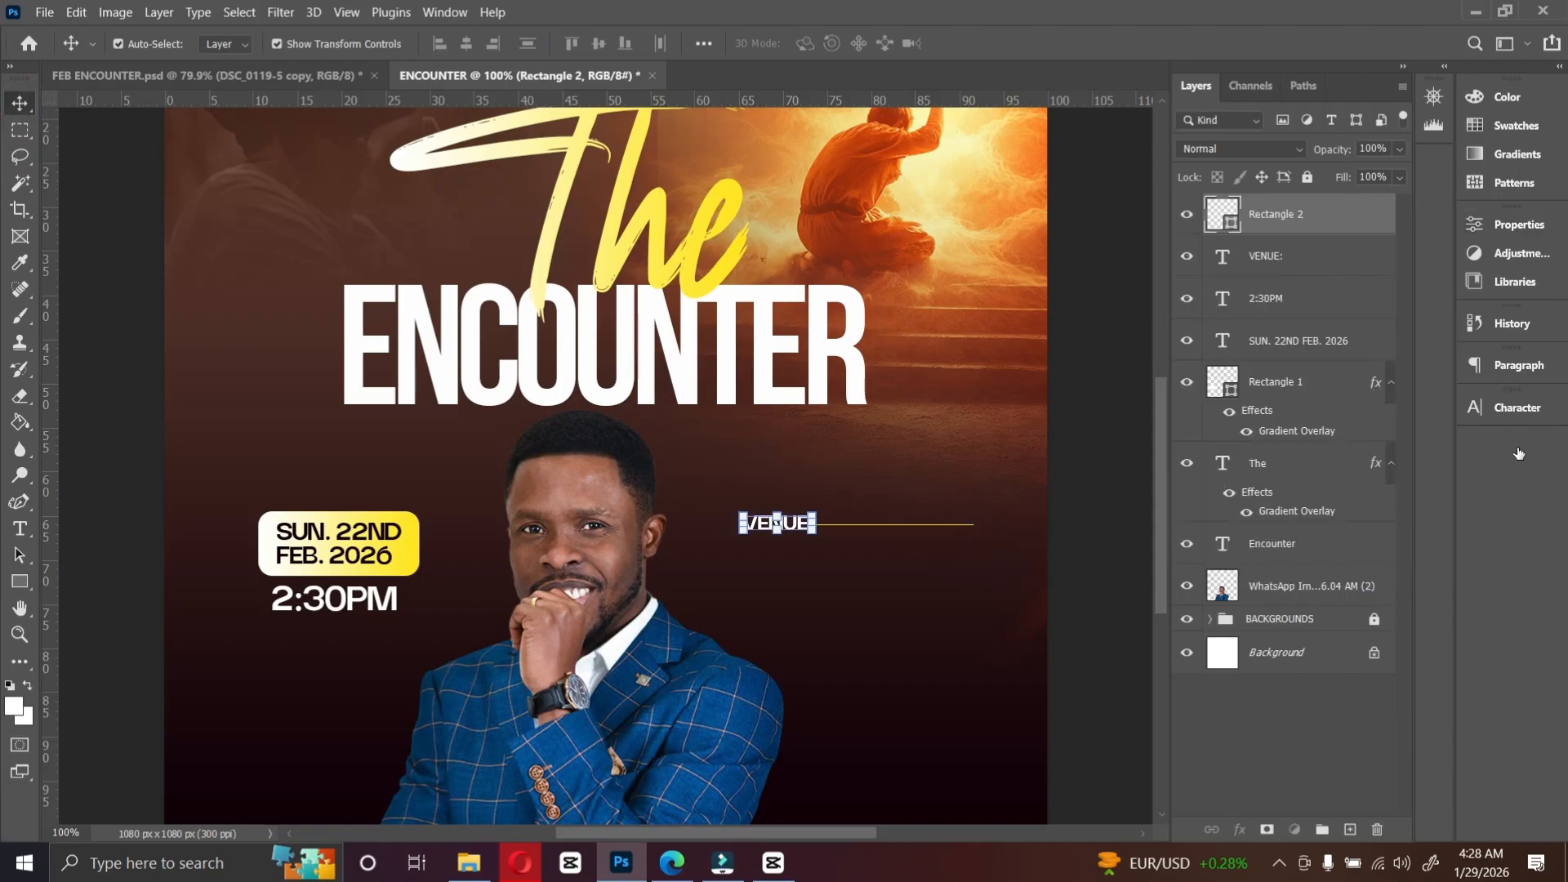
{"action": "left_click", "coordinate": [1520, 410]}
{"action": "left_click", "coordinate": [1427, 524]}
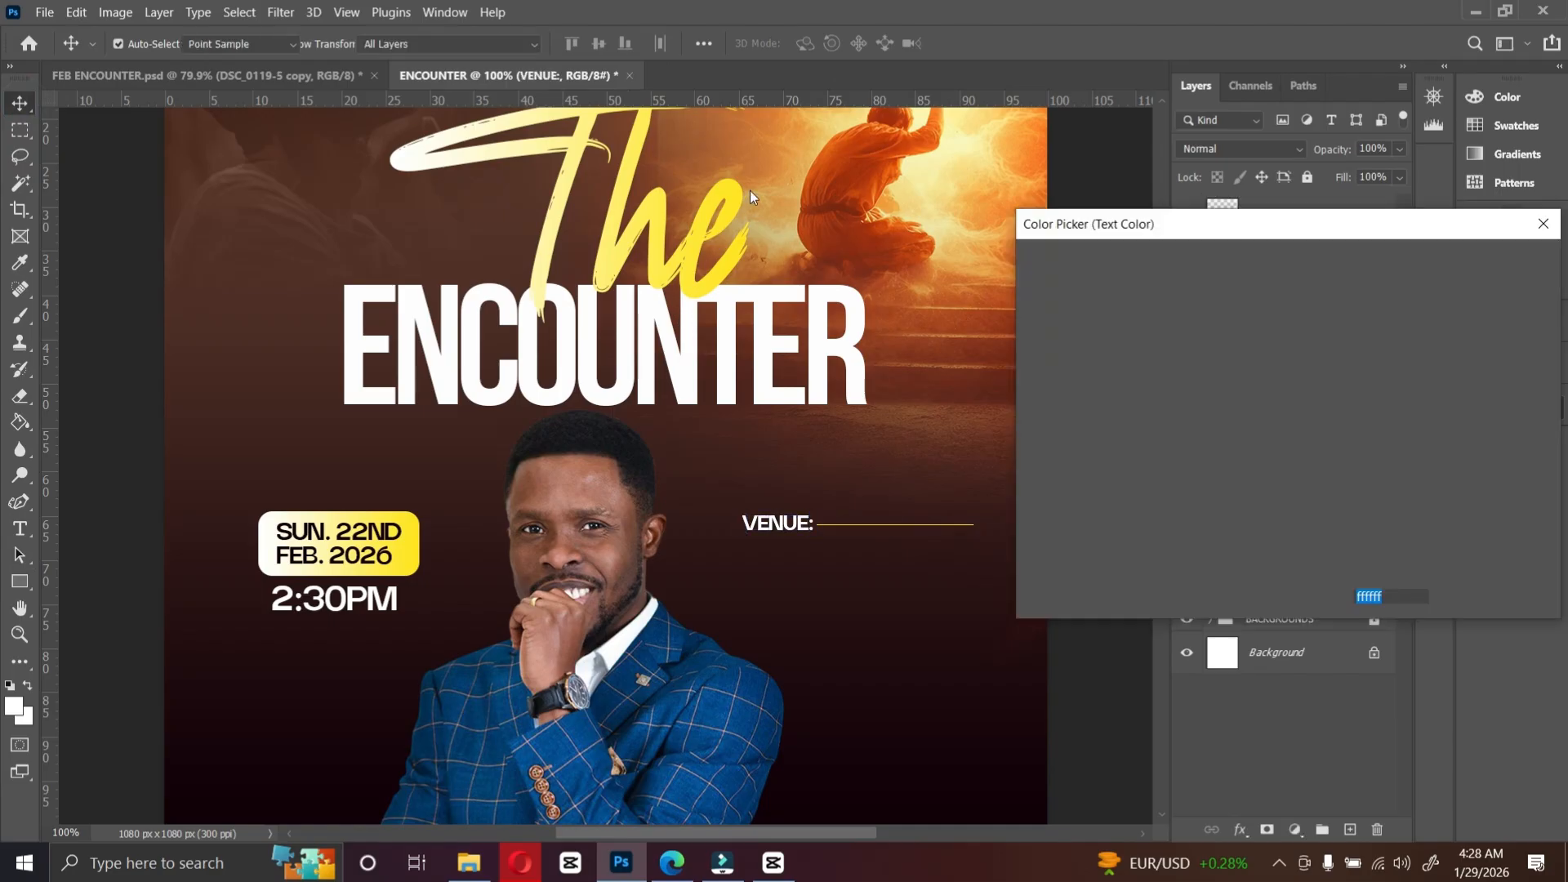
{"action": "left_click", "coordinate": [731, 193]}
{"action": "key", "text": "Return"}
Step: Select VENUE: and the line together and nudge them left
{"action": "left_click", "coordinate": [1290, 232], "text": "shift"}
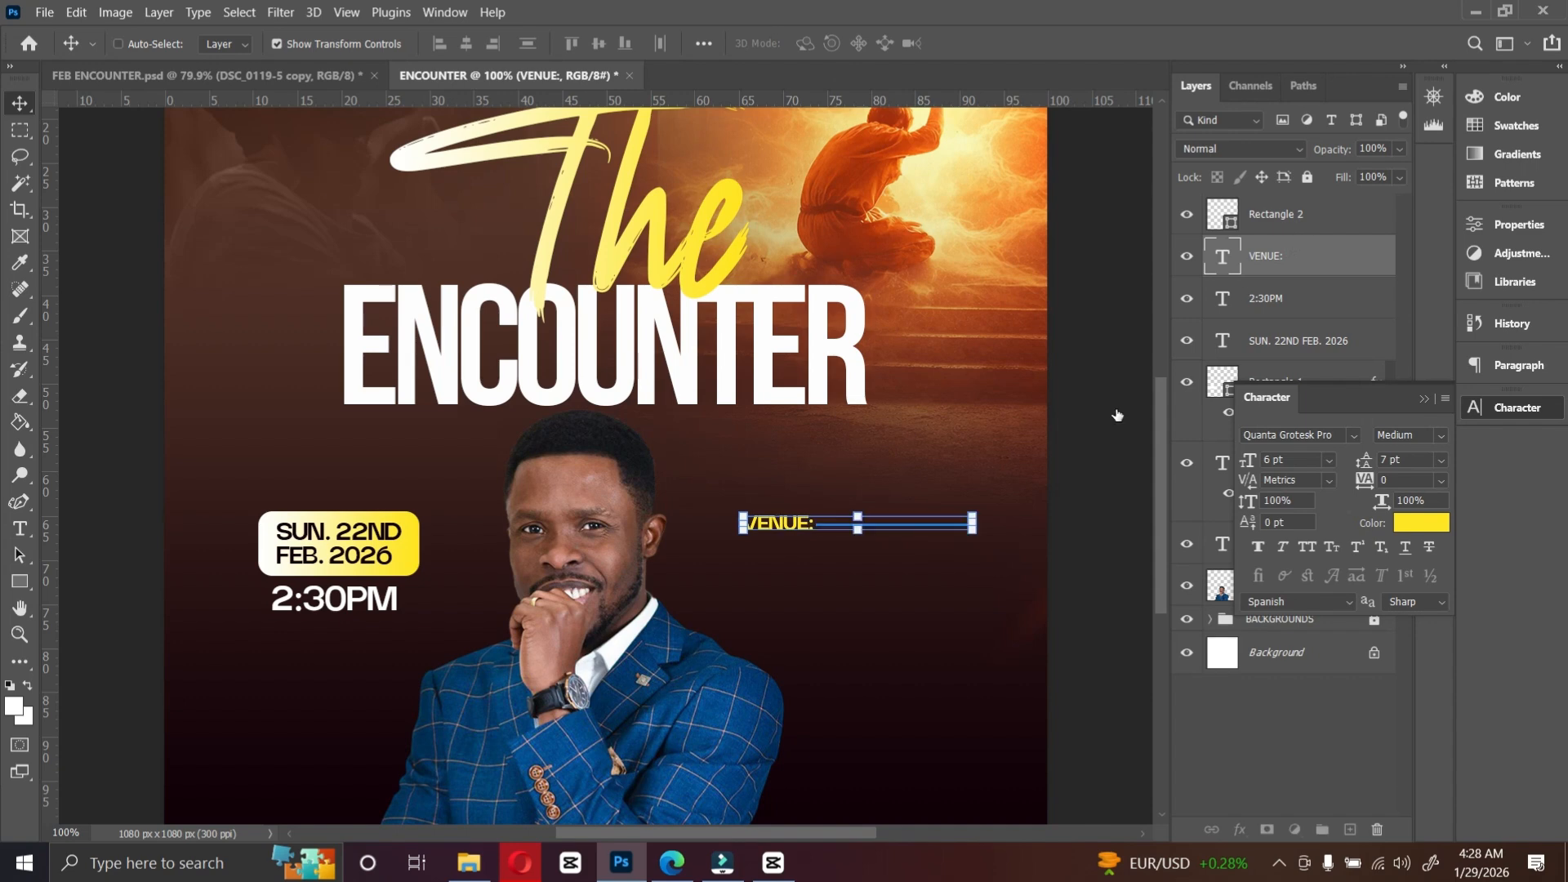
{"action": "key", "text": "ctrl+shift+Left"}
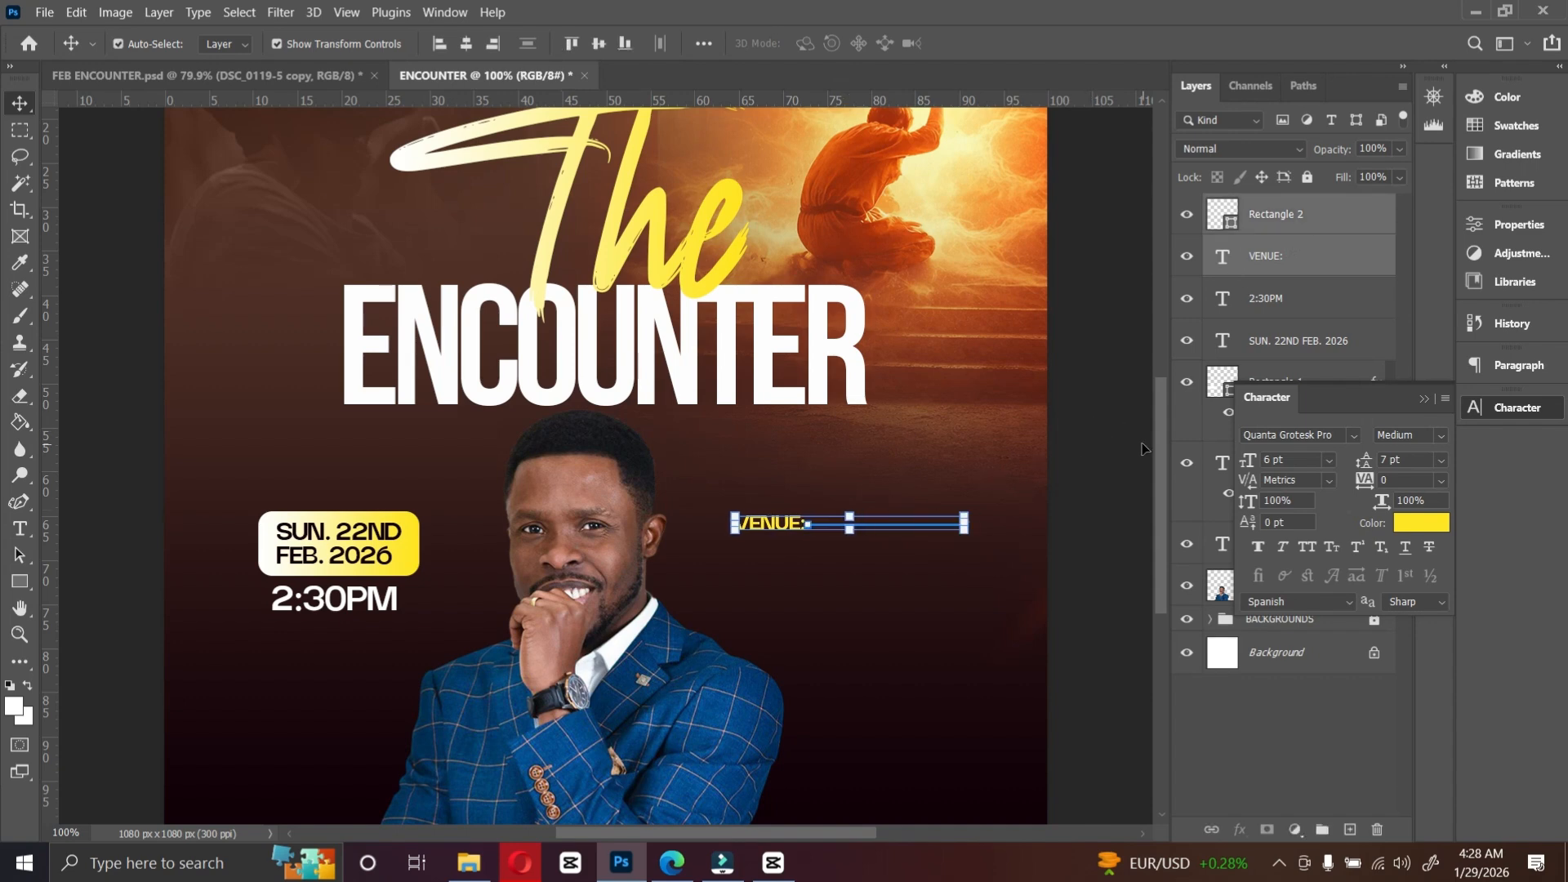
{"action": "left_click", "coordinate": [1071, 431]}
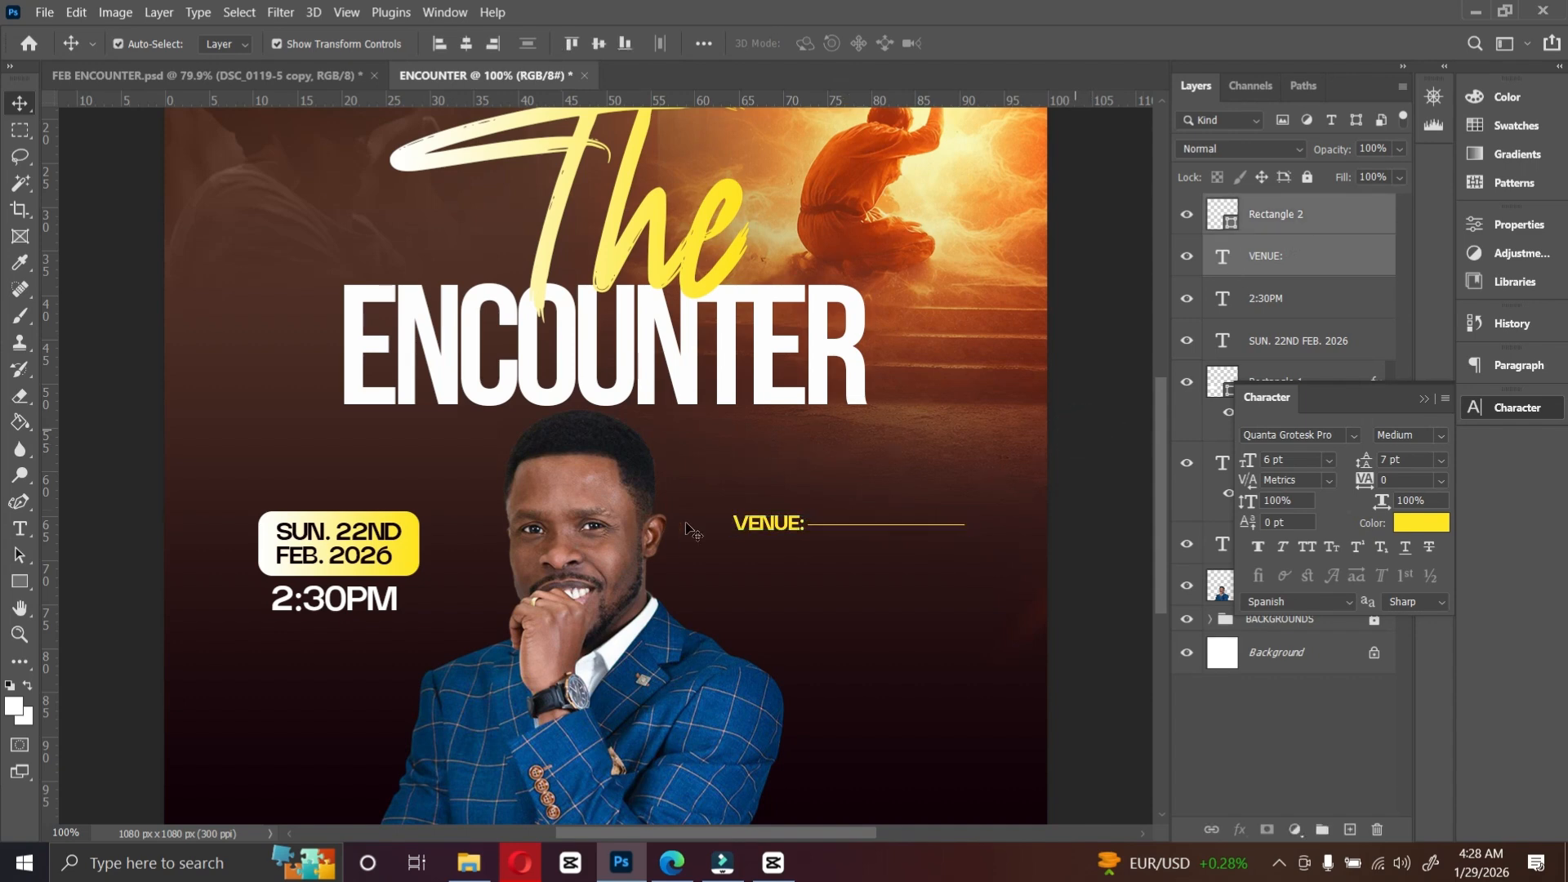
Step: Copy the venue address text from the reference flyer into the design below VENUE:
{"action": "left_click", "coordinate": [223, 77]}
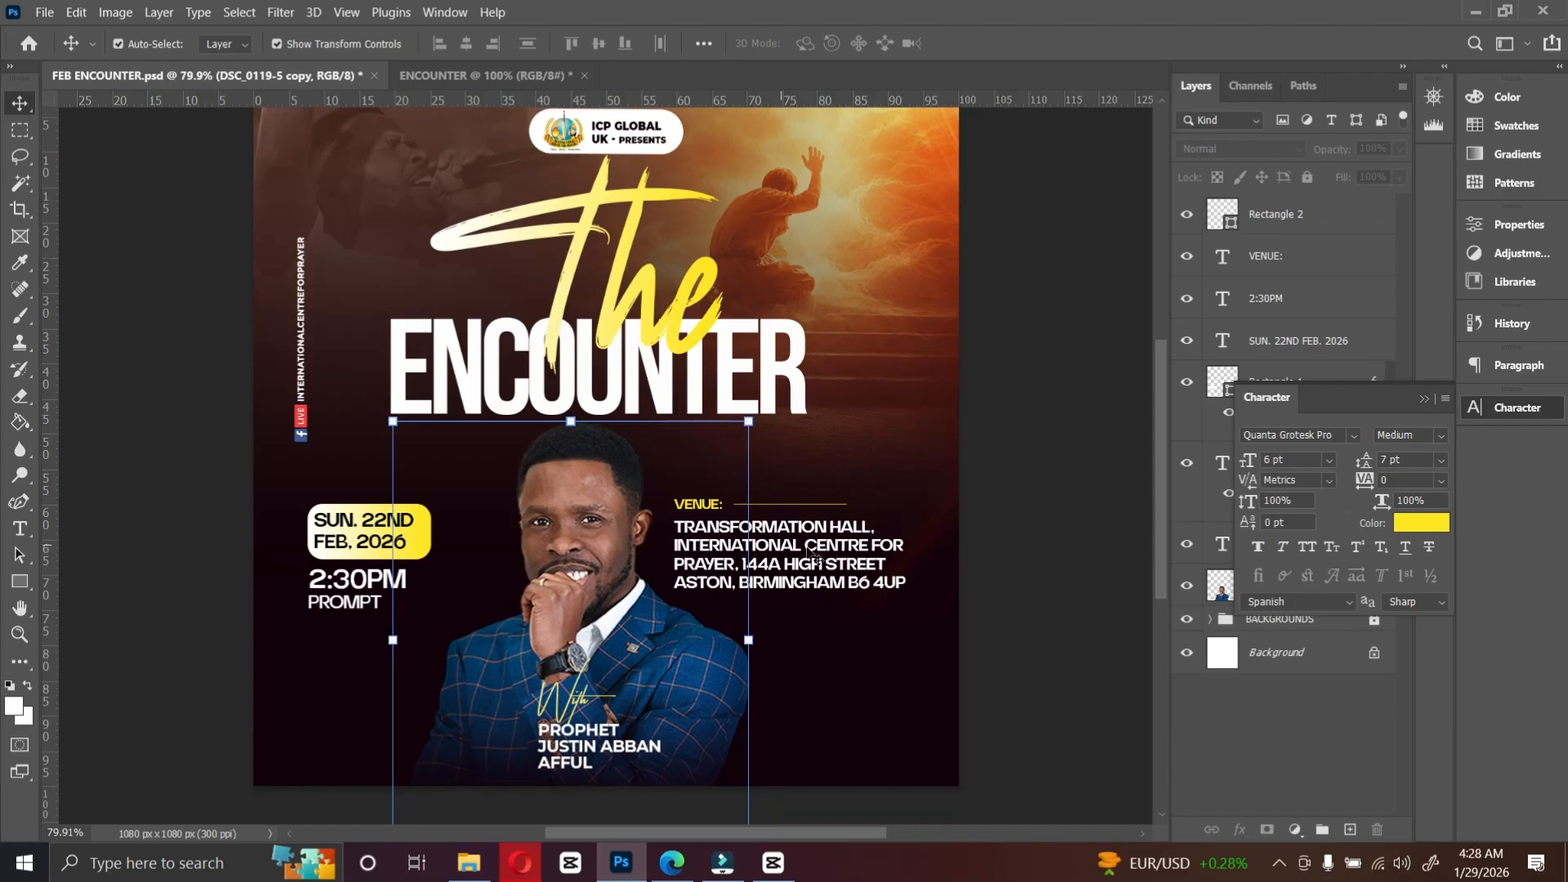
{"action": "left_click", "coordinate": [829, 572]}
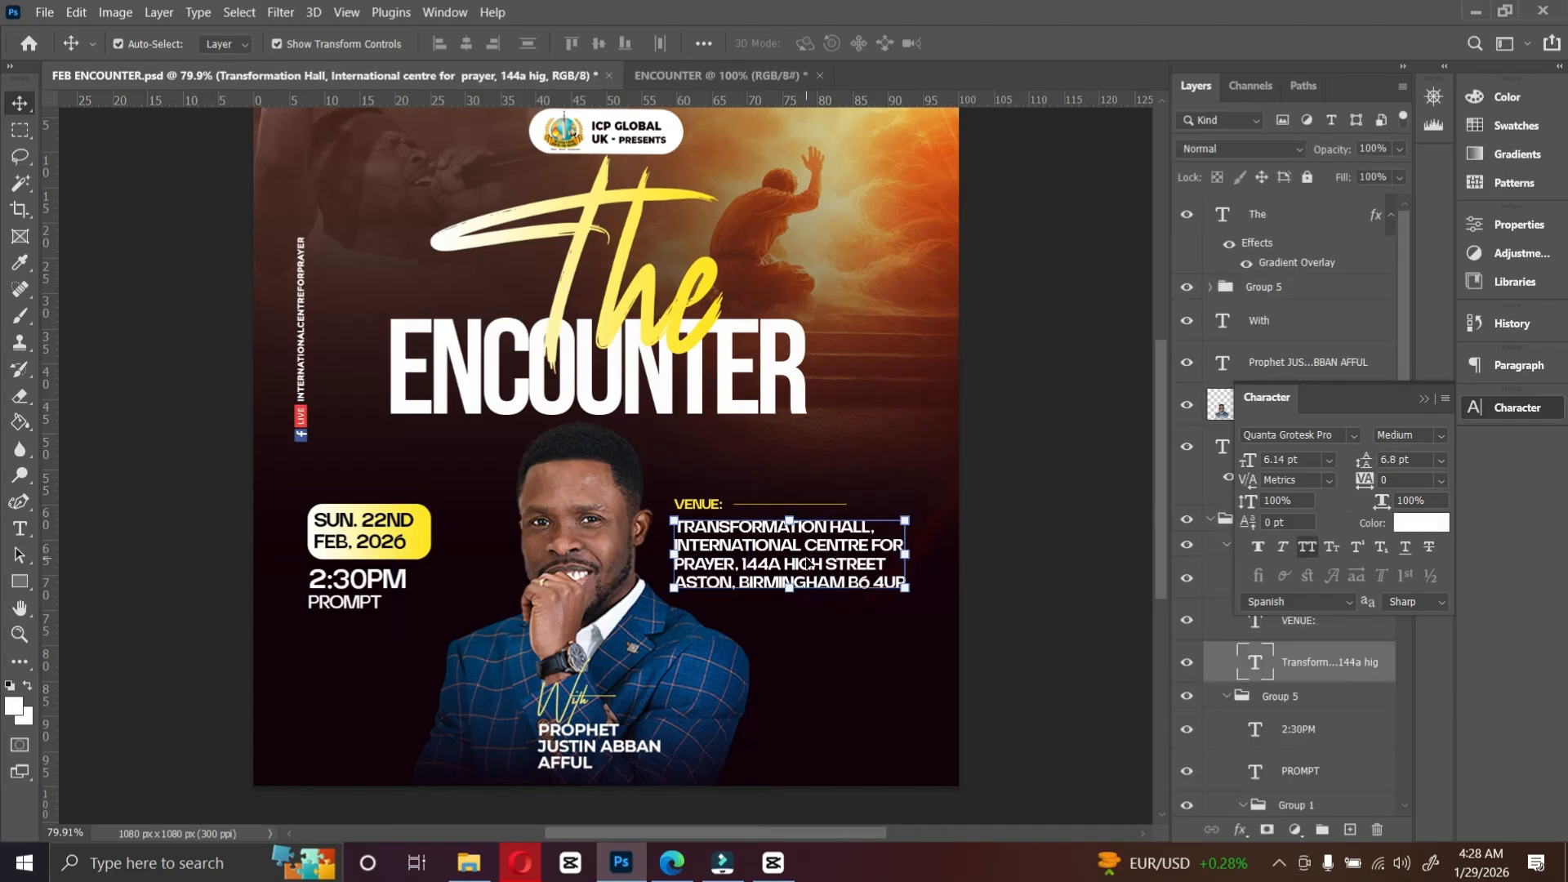
{"action": "left_click_drag", "start_coordinate": [809, 569], "coordinate": [824, 598]}
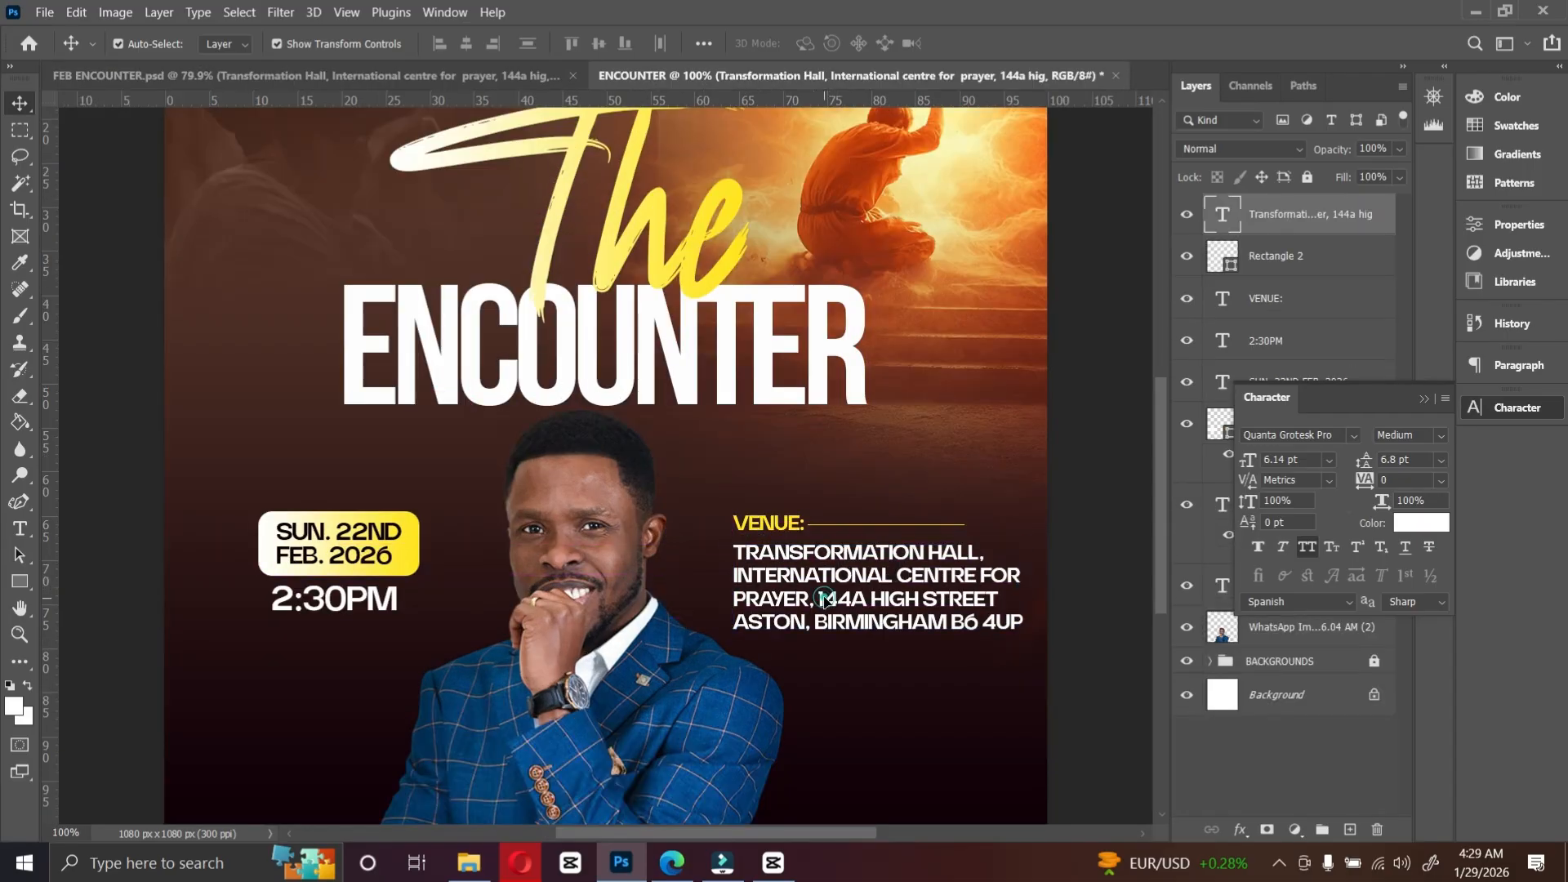
Step: Replace the venue address with THE CHURCH PREMISES OPPOSITE, SNNIT OFFICE and commit the text
{"action": "double_click", "coordinate": [824, 598]}
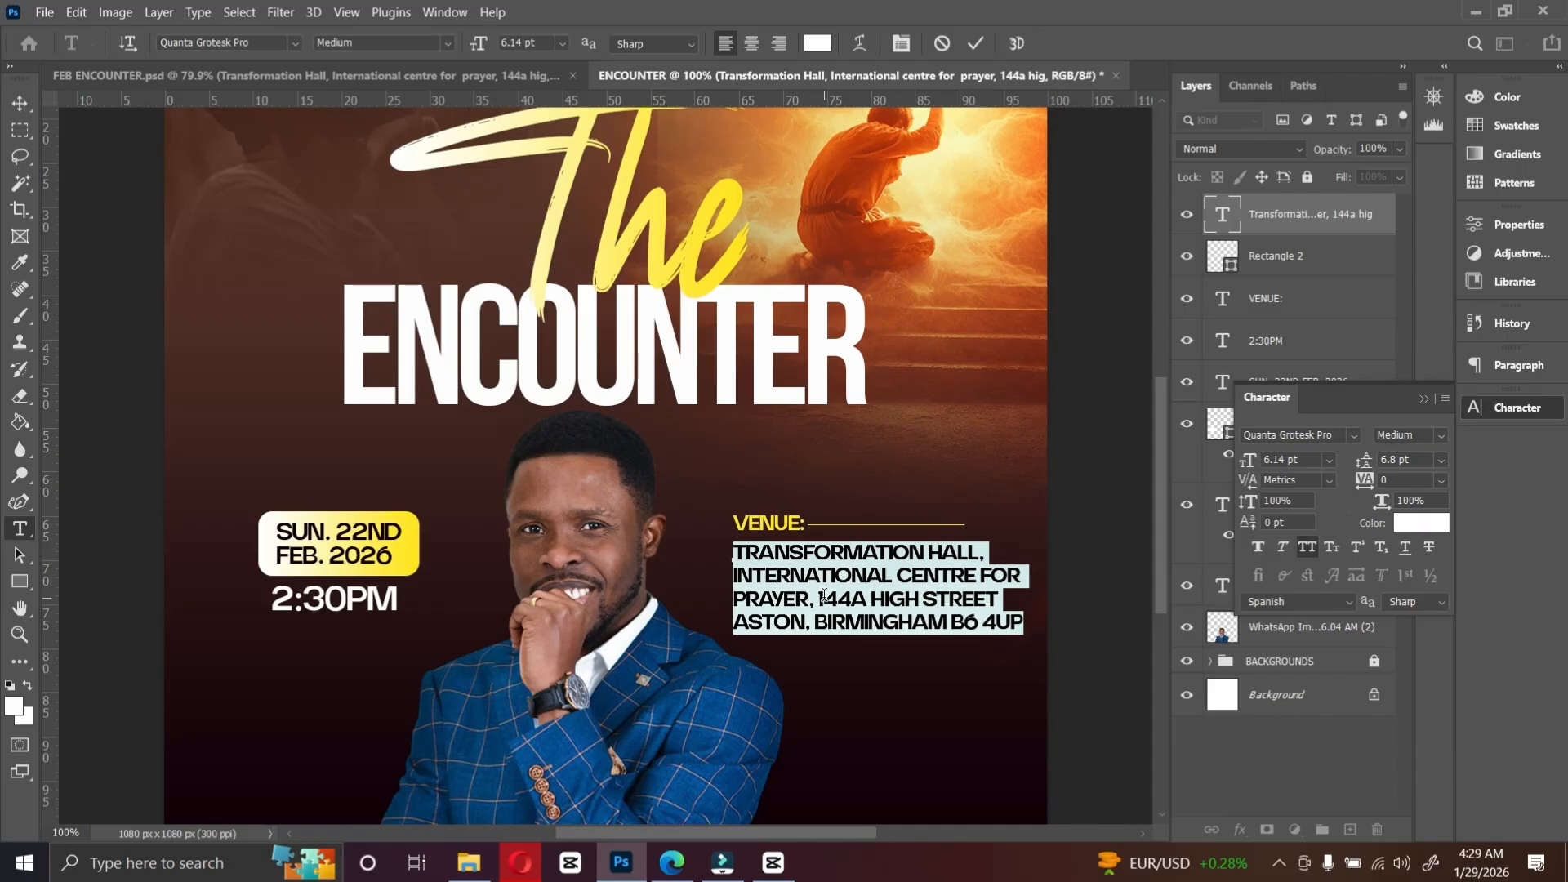
{"action": "type", "text": "THE"}
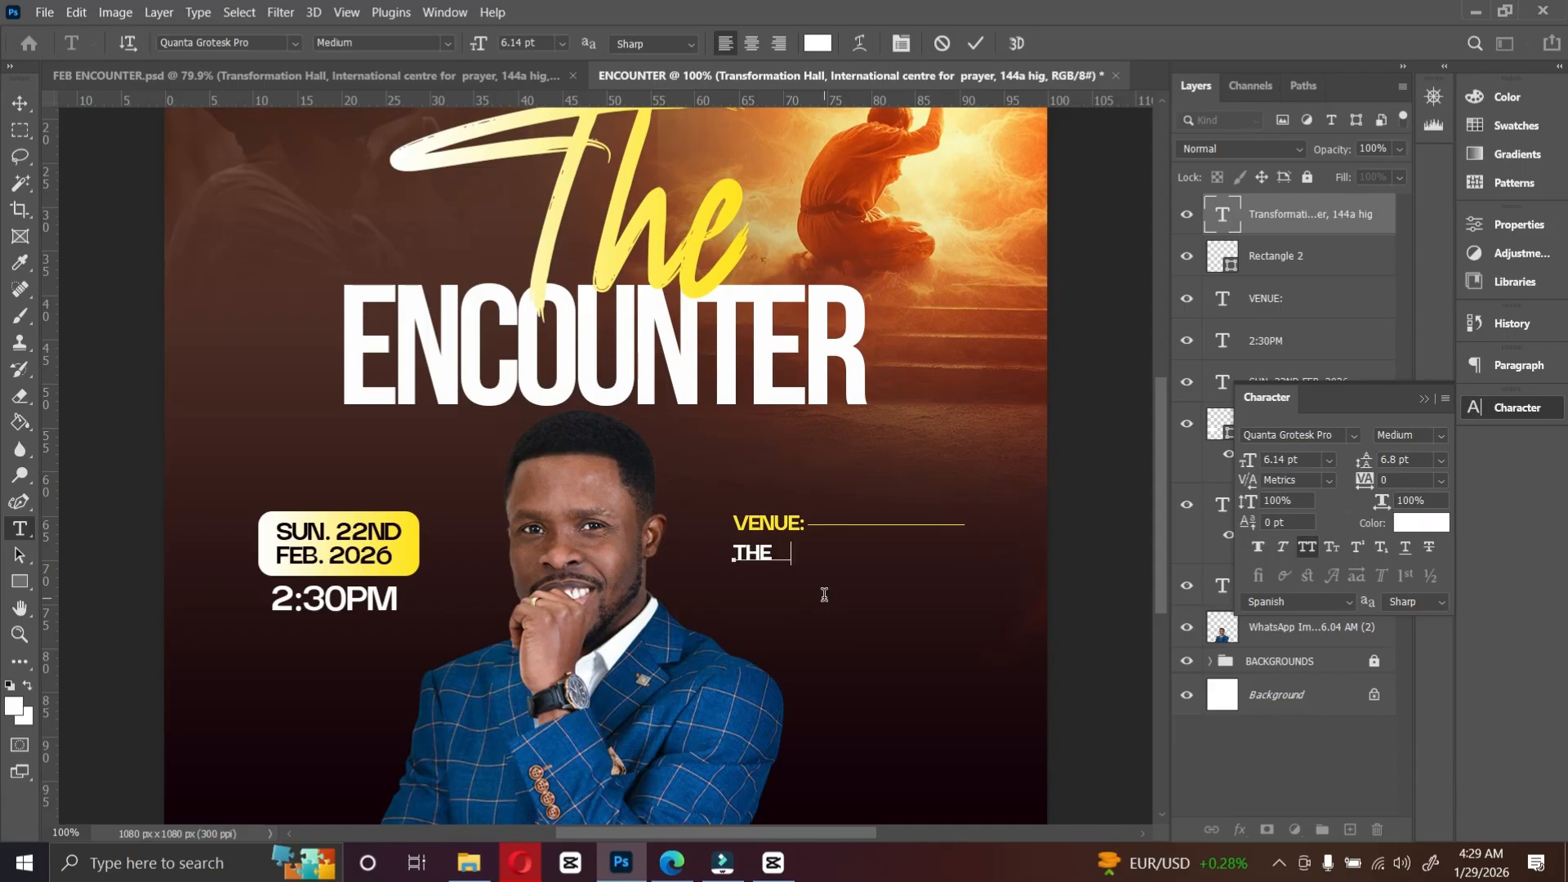
{"action": "type", "text": " CHURCH PREMISES OPPOSITE."}
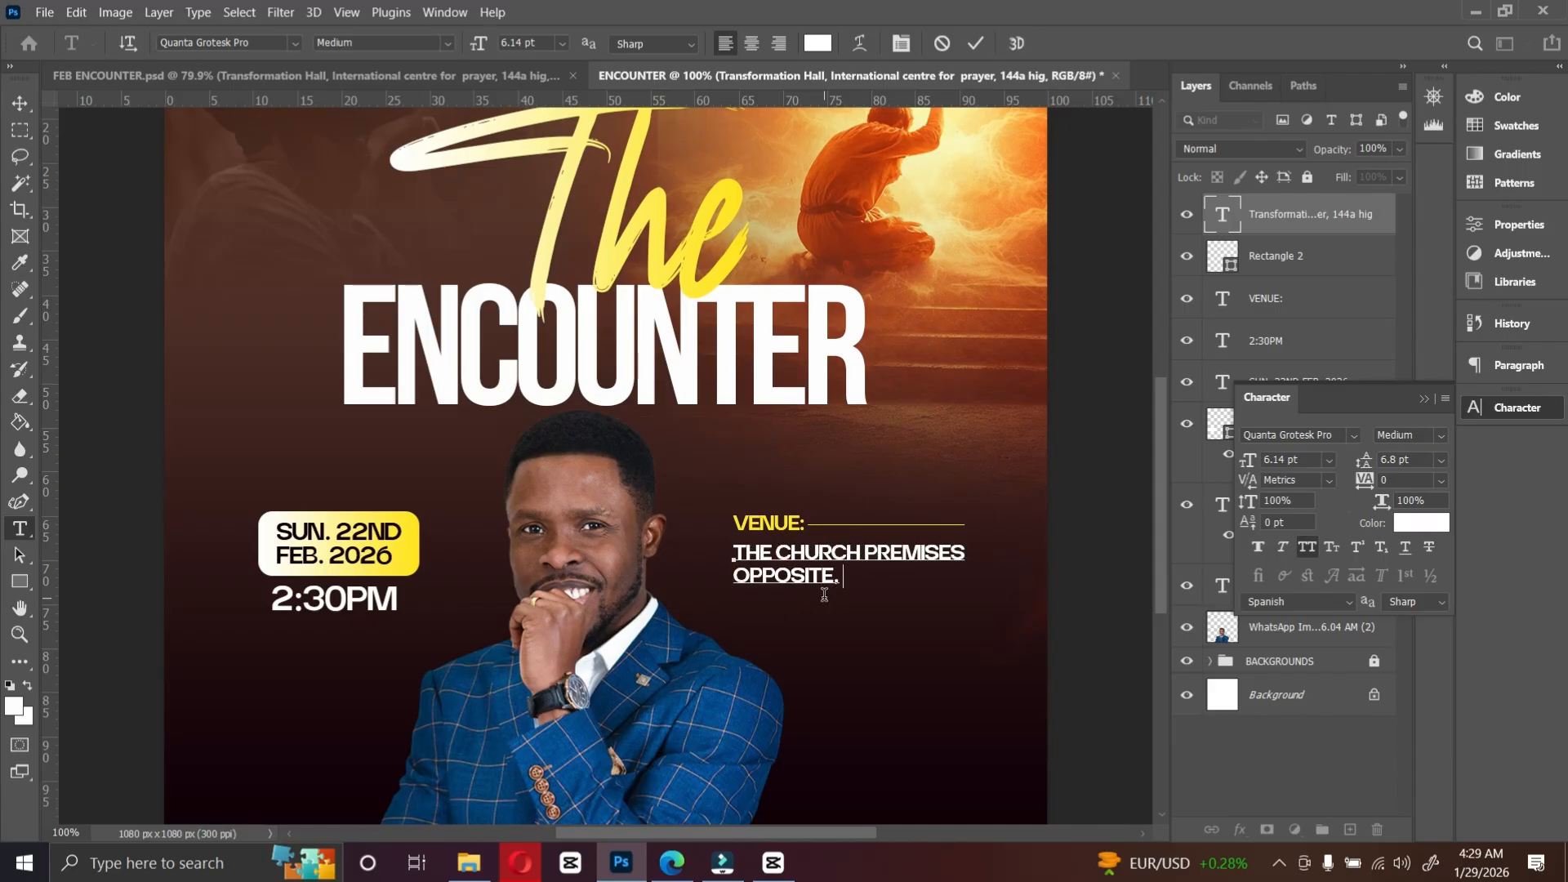
{"action": "type", "text": " SNNIT OFFICE"}
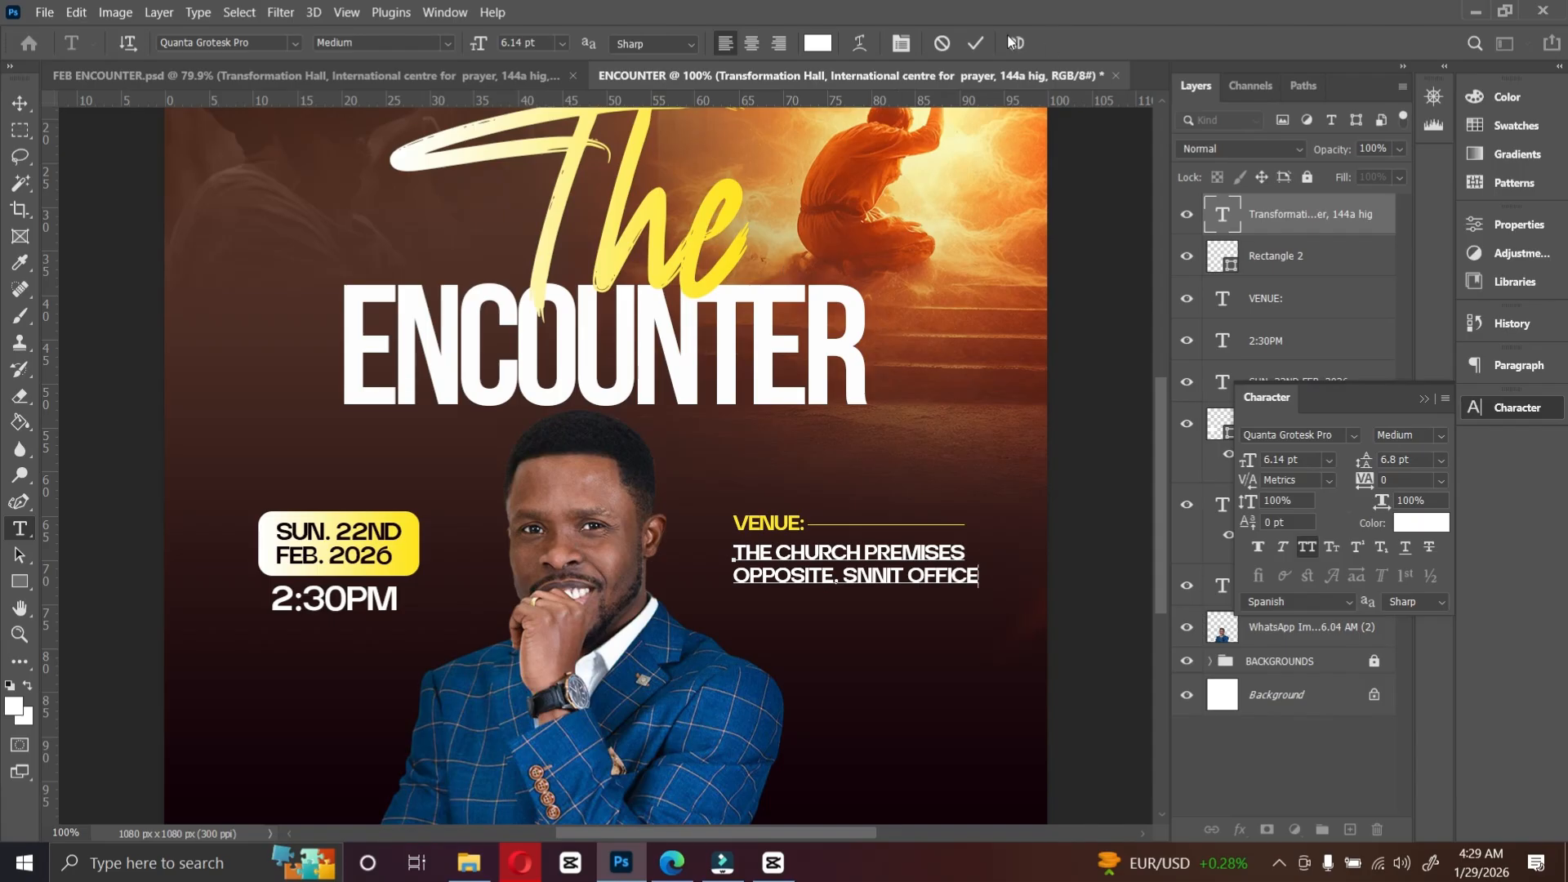
{"action": "left_click", "coordinate": [974, 46]}
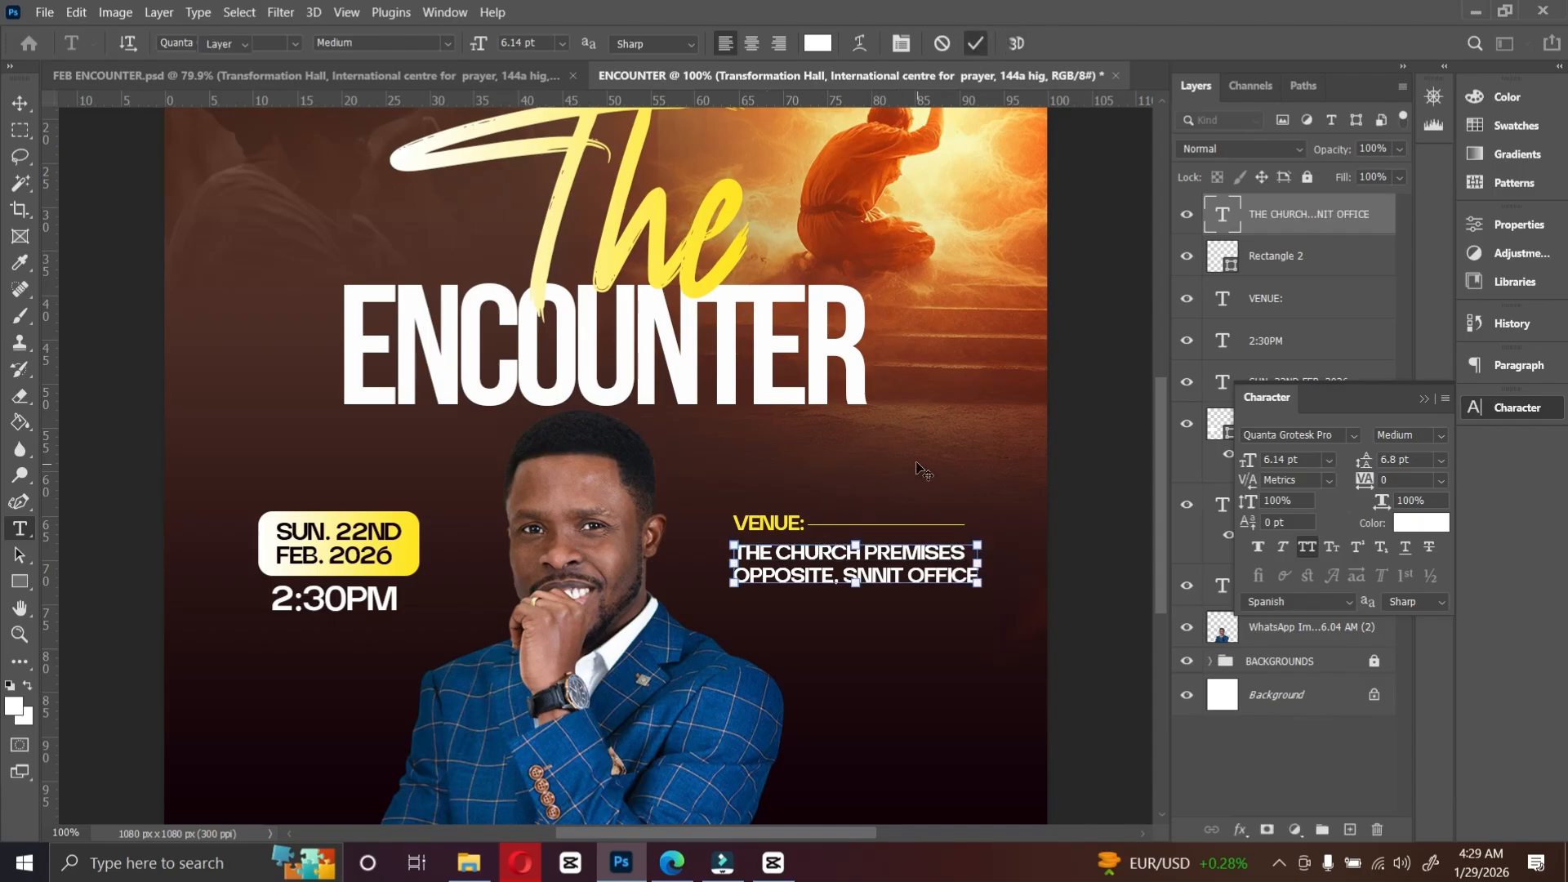
Step: Group the venue address, VENUE: heading and yellow line layers and name the group VENUE
{"action": "key", "text": "v"}
{"action": "left_click", "coordinate": [1288, 305], "text": "ctrl"}
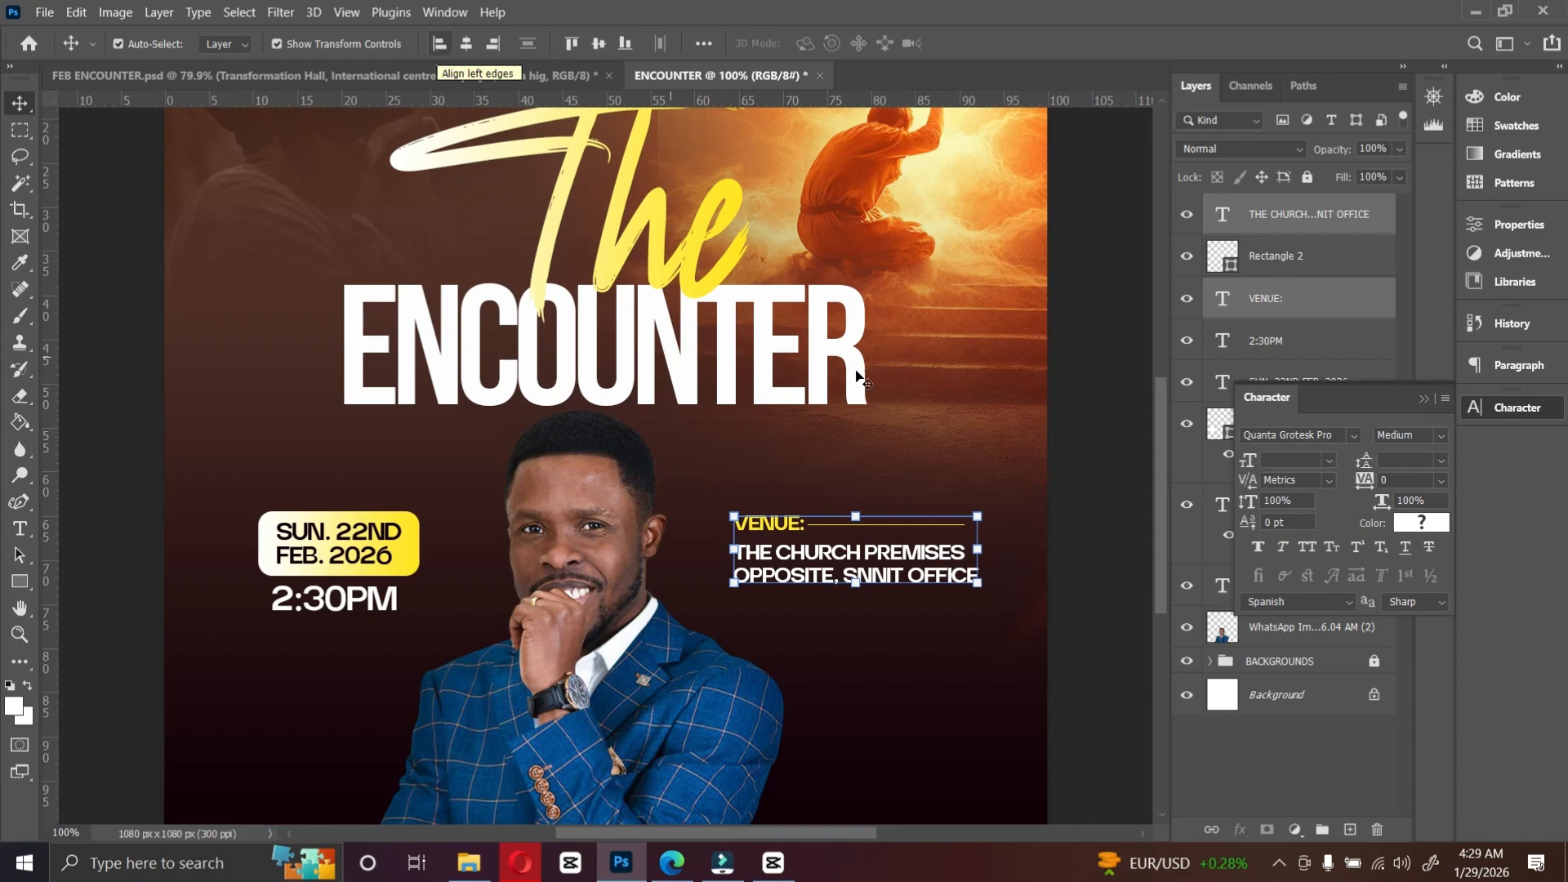
{"action": "left_click", "coordinate": [1291, 256], "text": "ctrl"}
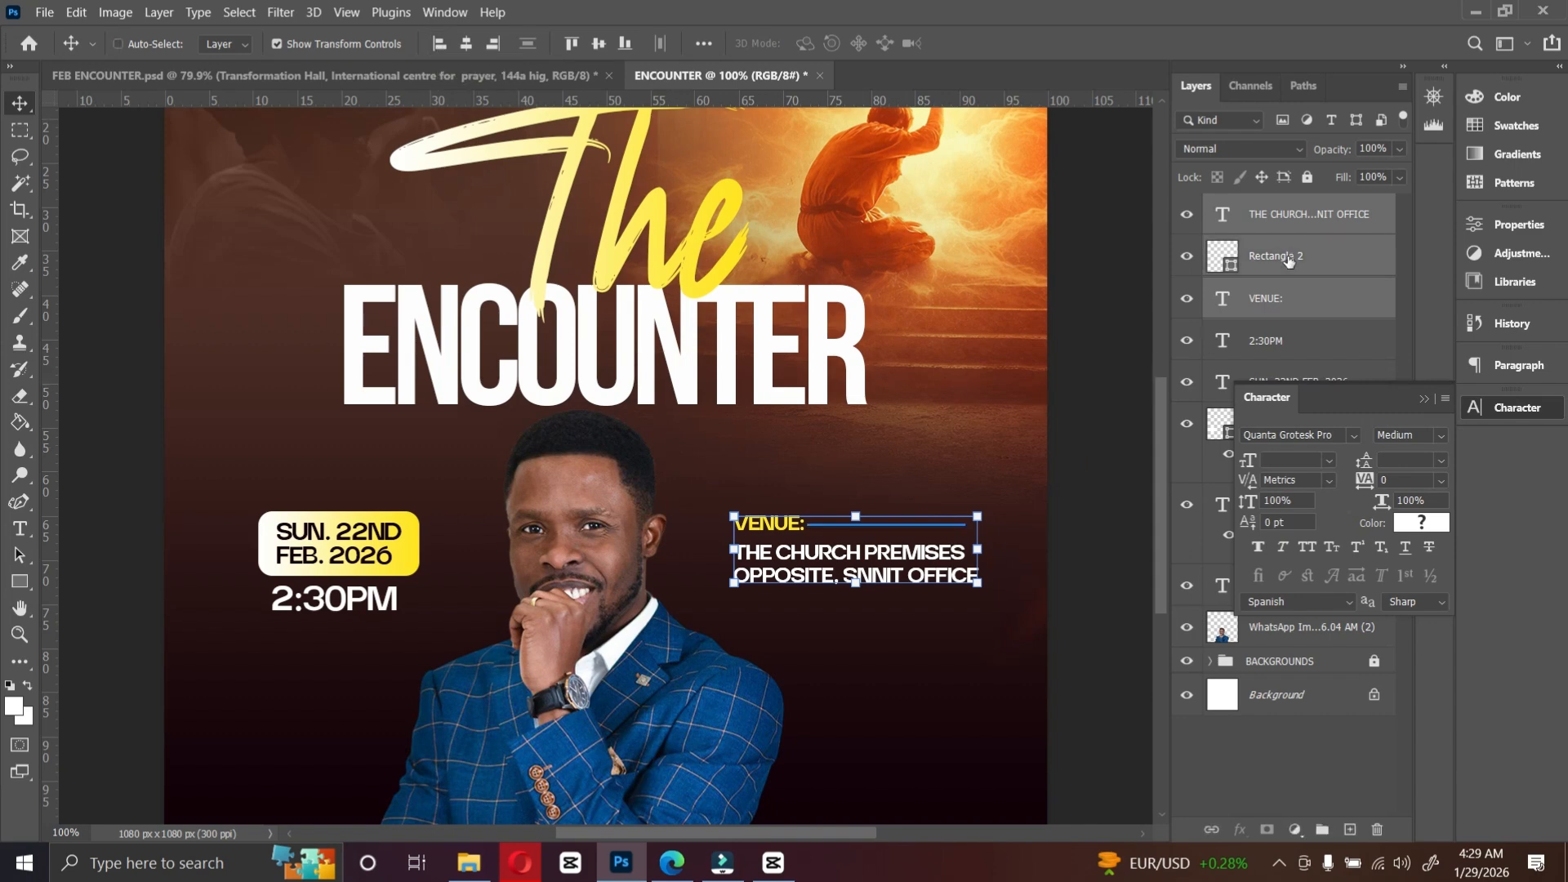
{"action": "key", "text": "ctrl+g"}
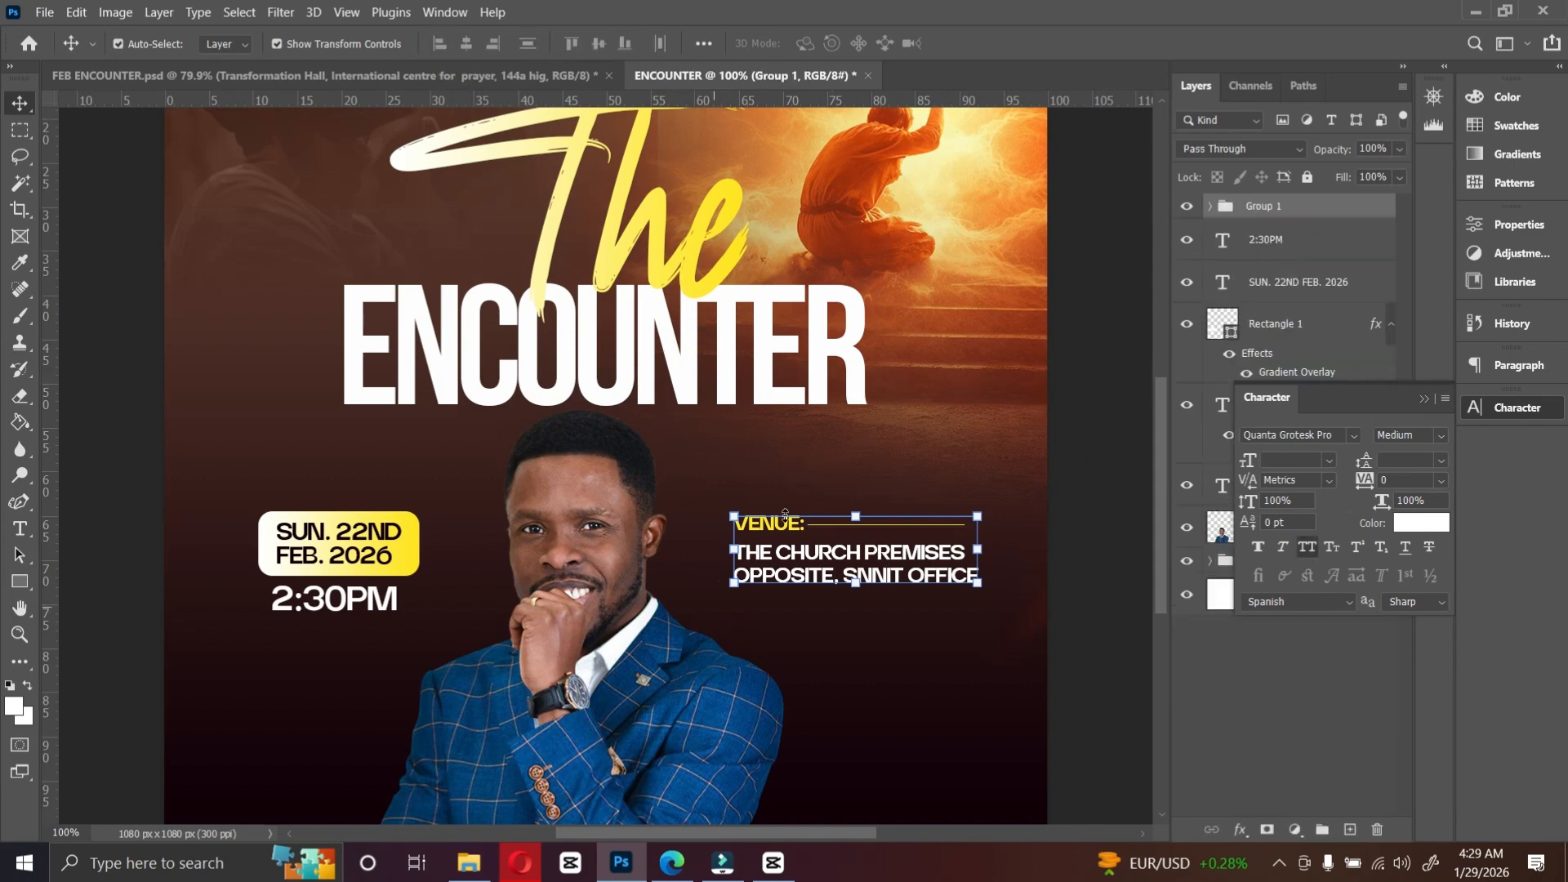
{"action": "double_click", "coordinate": [1264, 206]}
{"action": "type", "text": "VENUE"}
Step: Group the time, date text and yellow date box layers and name the group DATE AND TIME
{"action": "left_click", "coordinate": [1310, 245]}
{"action": "left_click", "coordinate": [1307, 284], "text": "ctrl"}
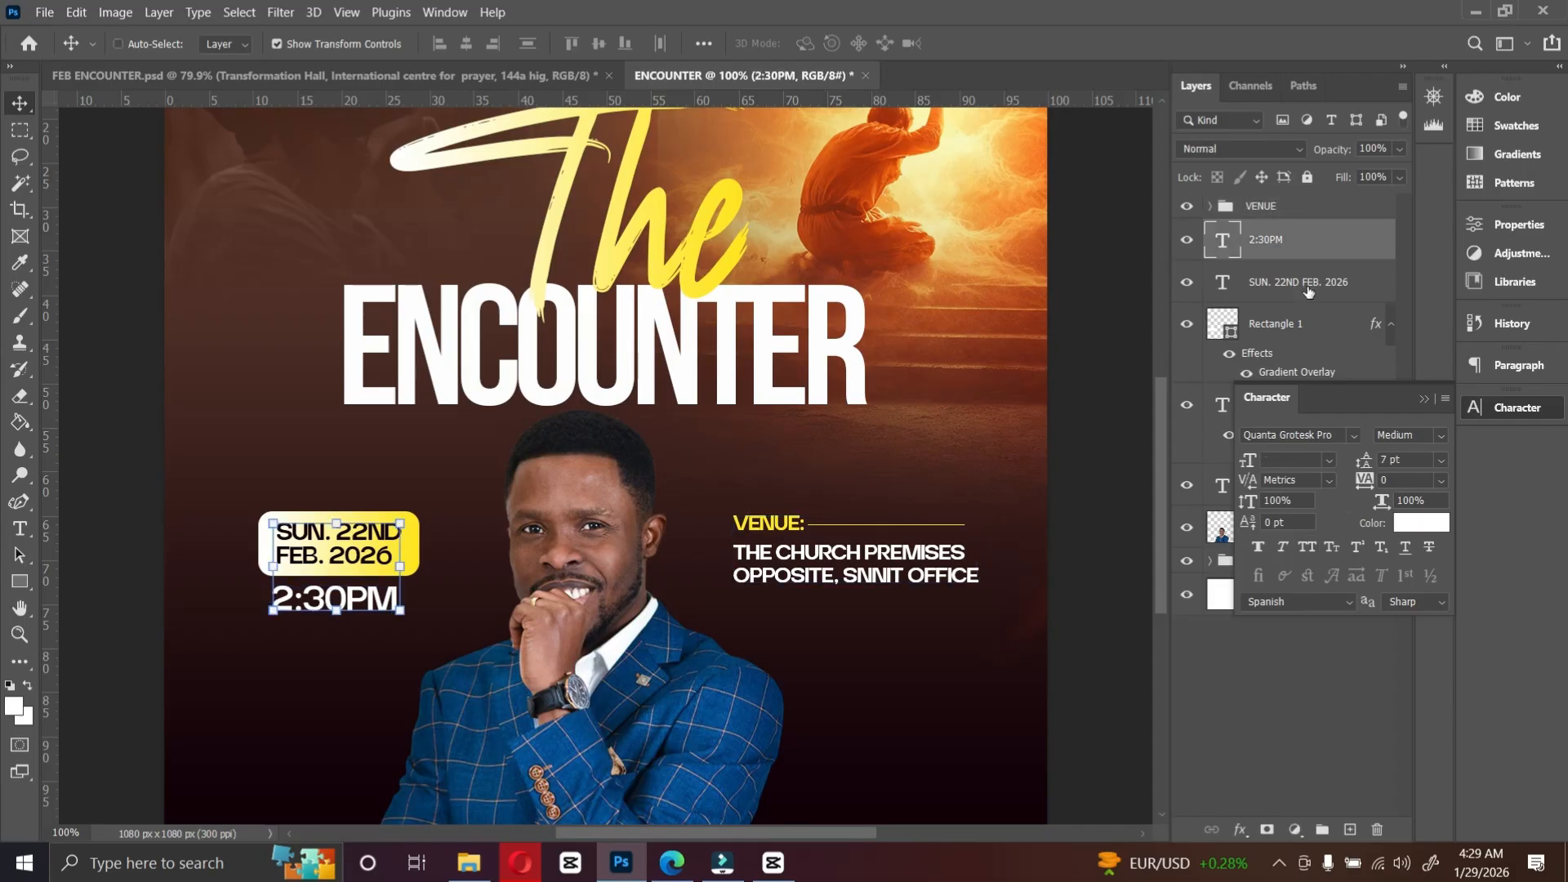
{"action": "left_click", "coordinate": [1301, 326], "text": "ctrl"}
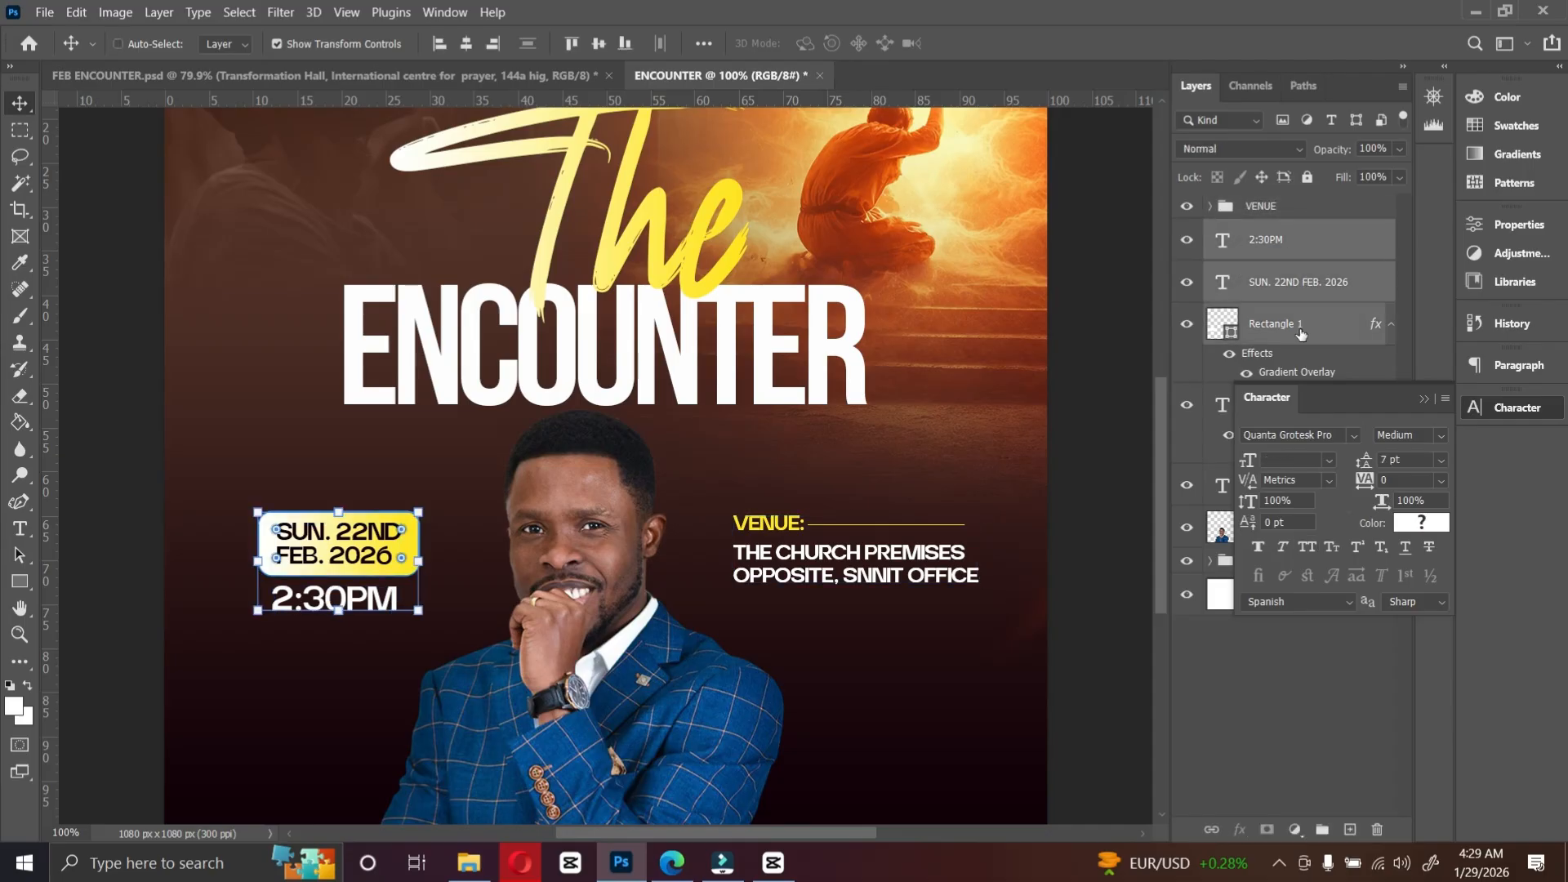
{"action": "left_click", "coordinate": [1424, 400]}
{"action": "key", "text": "ctrl+g"}
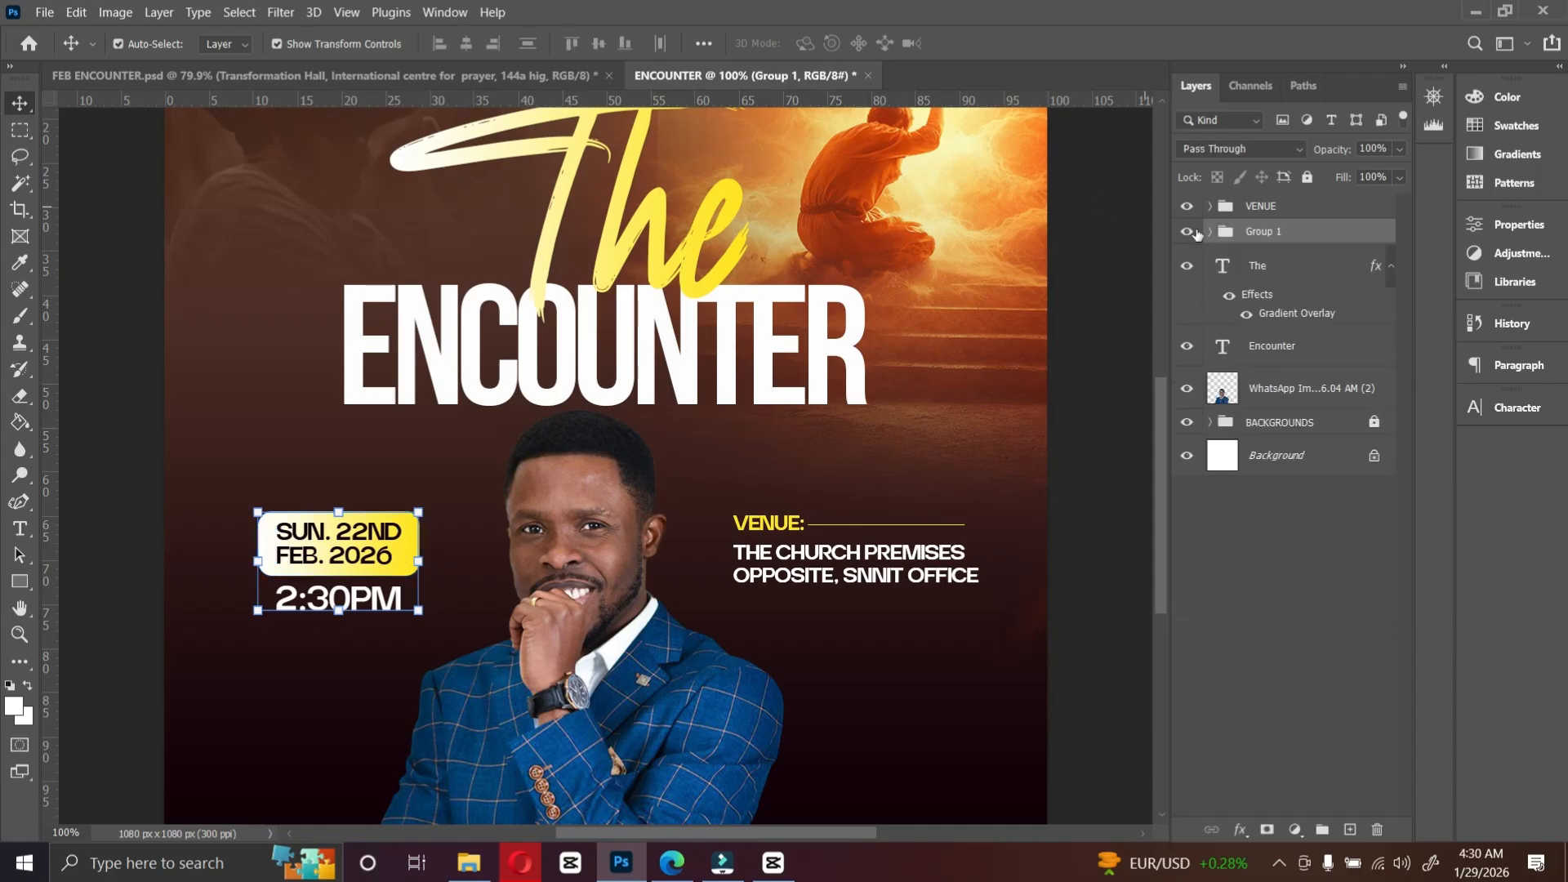
{"action": "double_click", "coordinate": [1279, 232]}
{"action": "type", "text": "DATE AND TIME"}
{"action": "key", "text": "Return"}
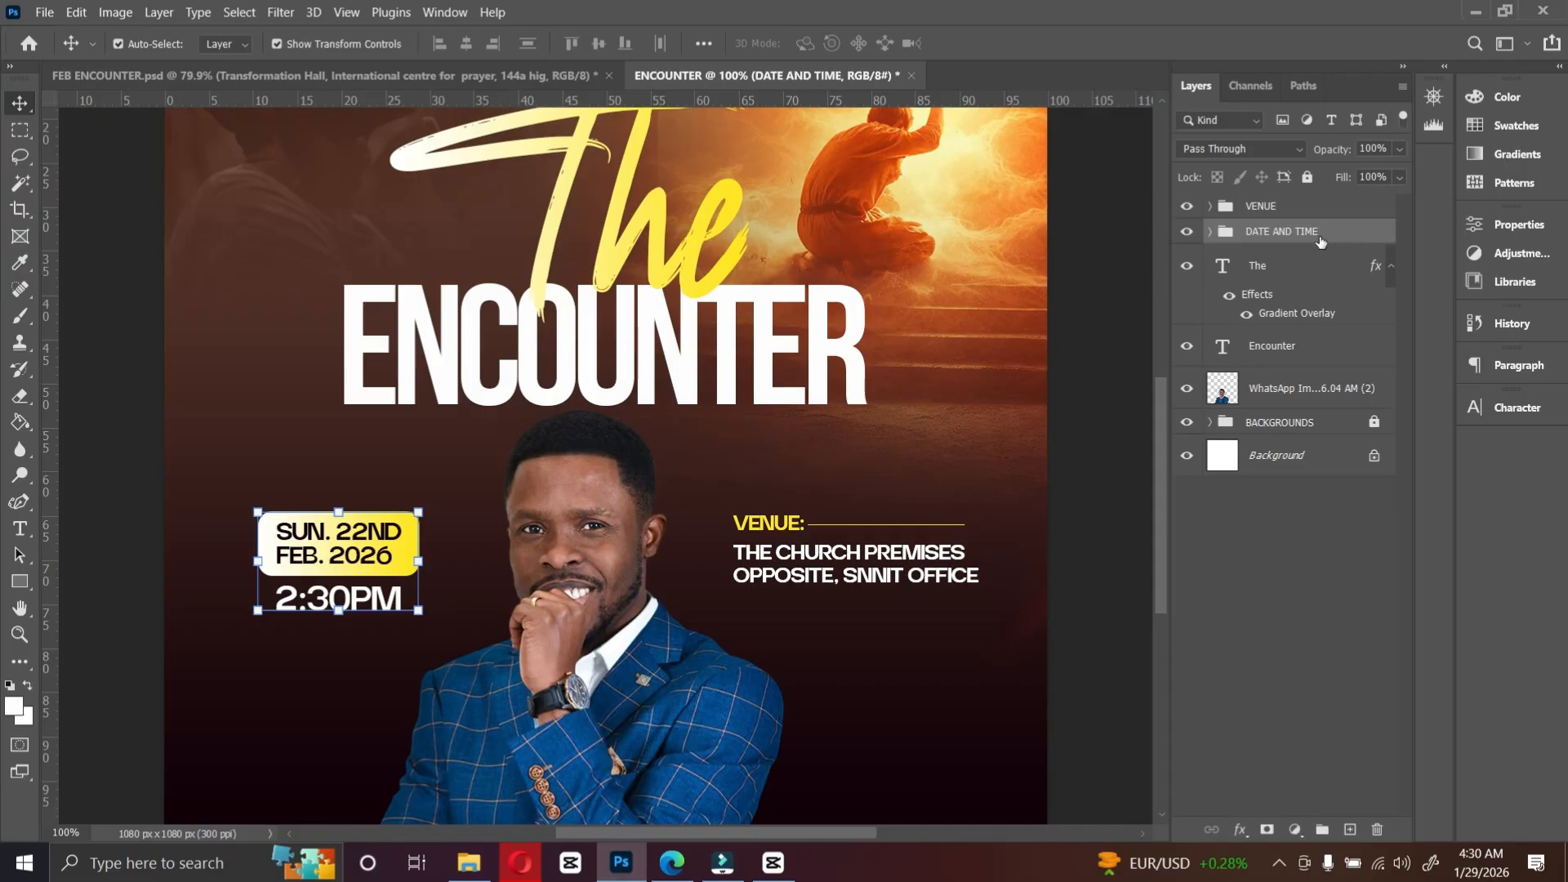
Step: Align the VENUE and DATE AND TIME groups along their vertical centres
{"action": "left_click", "coordinate": [1261, 206], "text": "ctrl"}
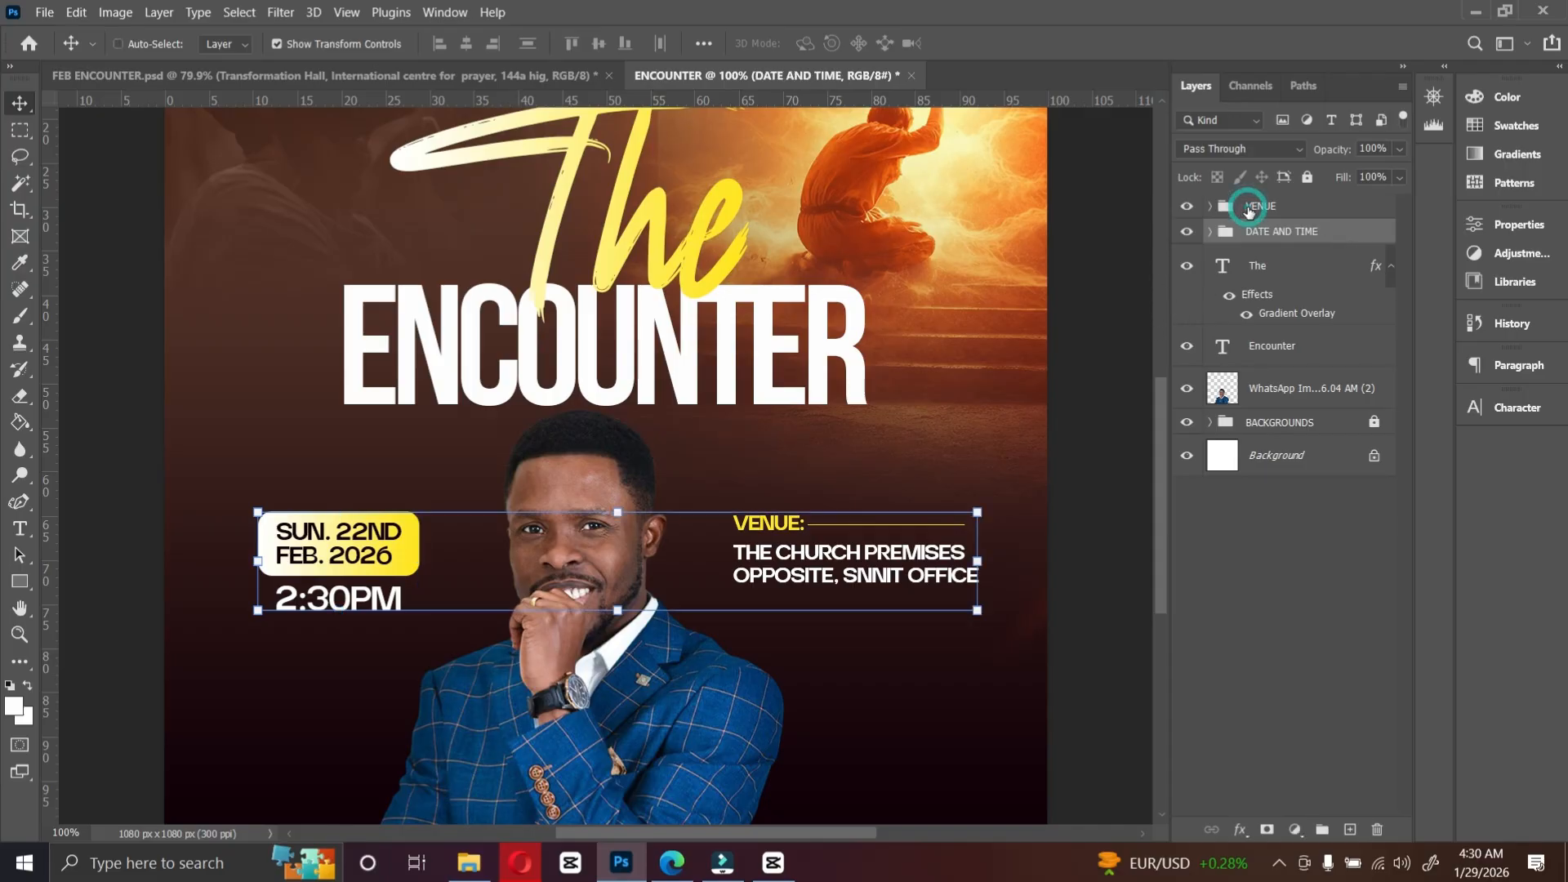
{"action": "left_click", "coordinate": [605, 44]}
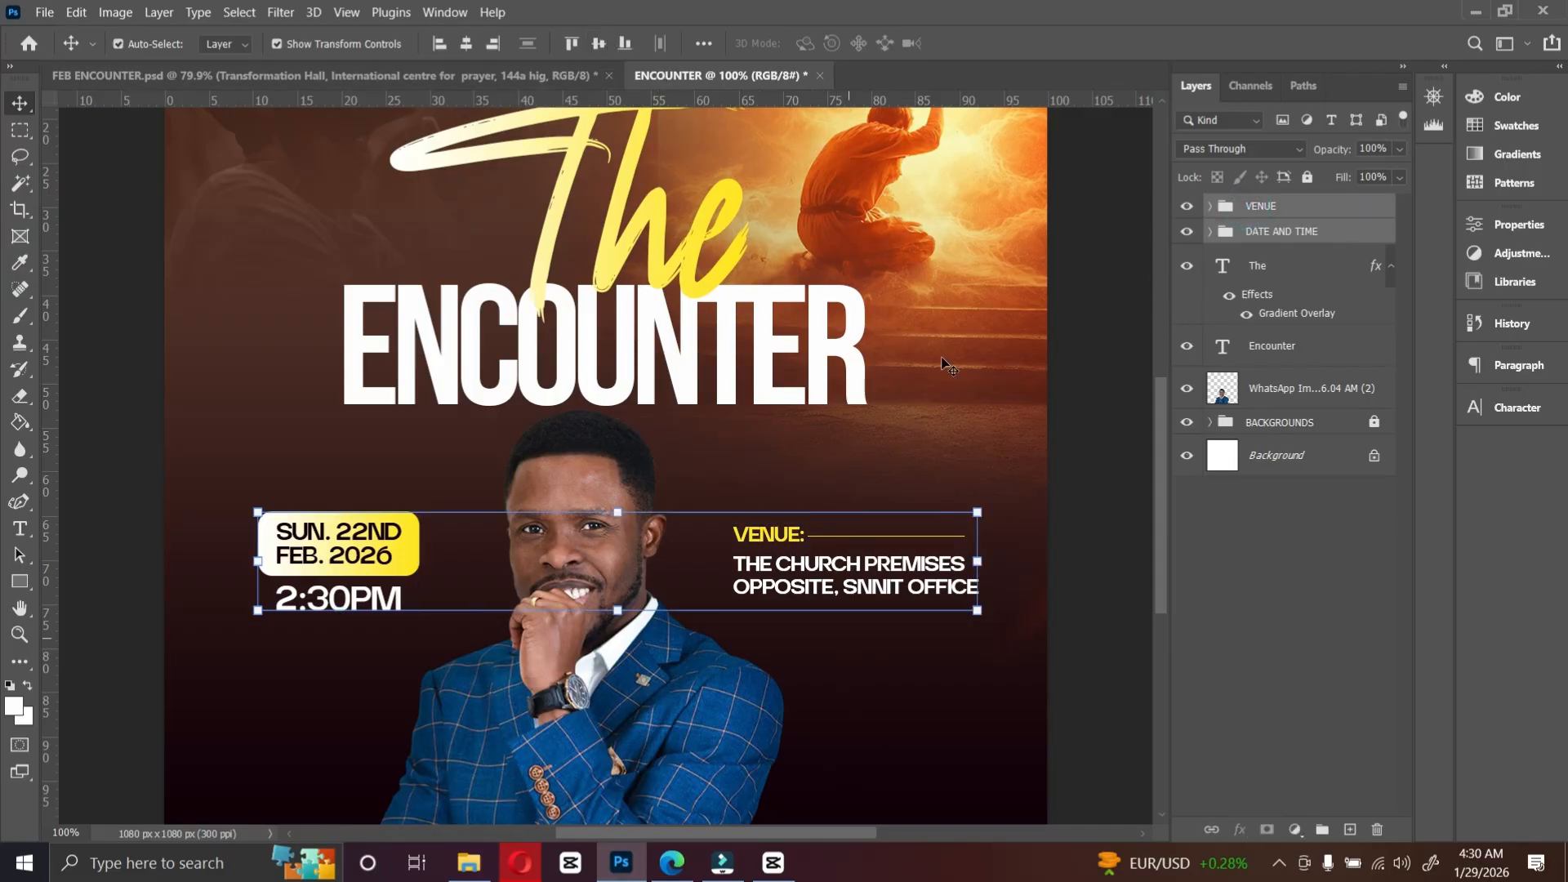
Step: Duplicate the ENCOUNTER title down over the portrait and change the copy's text to WITH
{"action": "scroll", "coordinate": [756, 511], "scroll_direction": "down", "scroll_amount": 5}
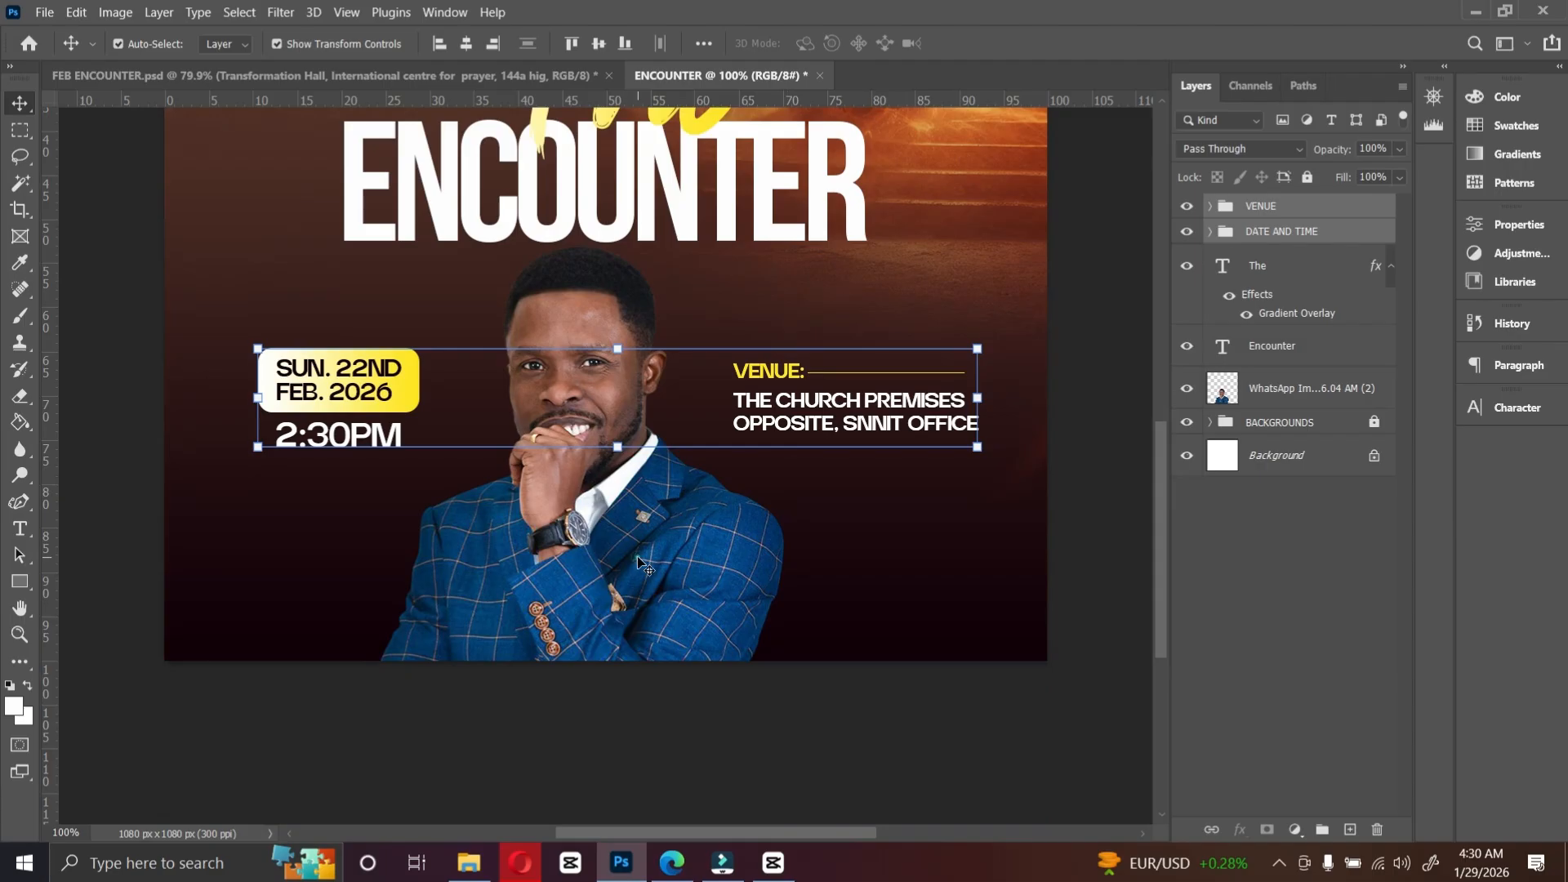
{"action": "left_click", "coordinate": [639, 562]}
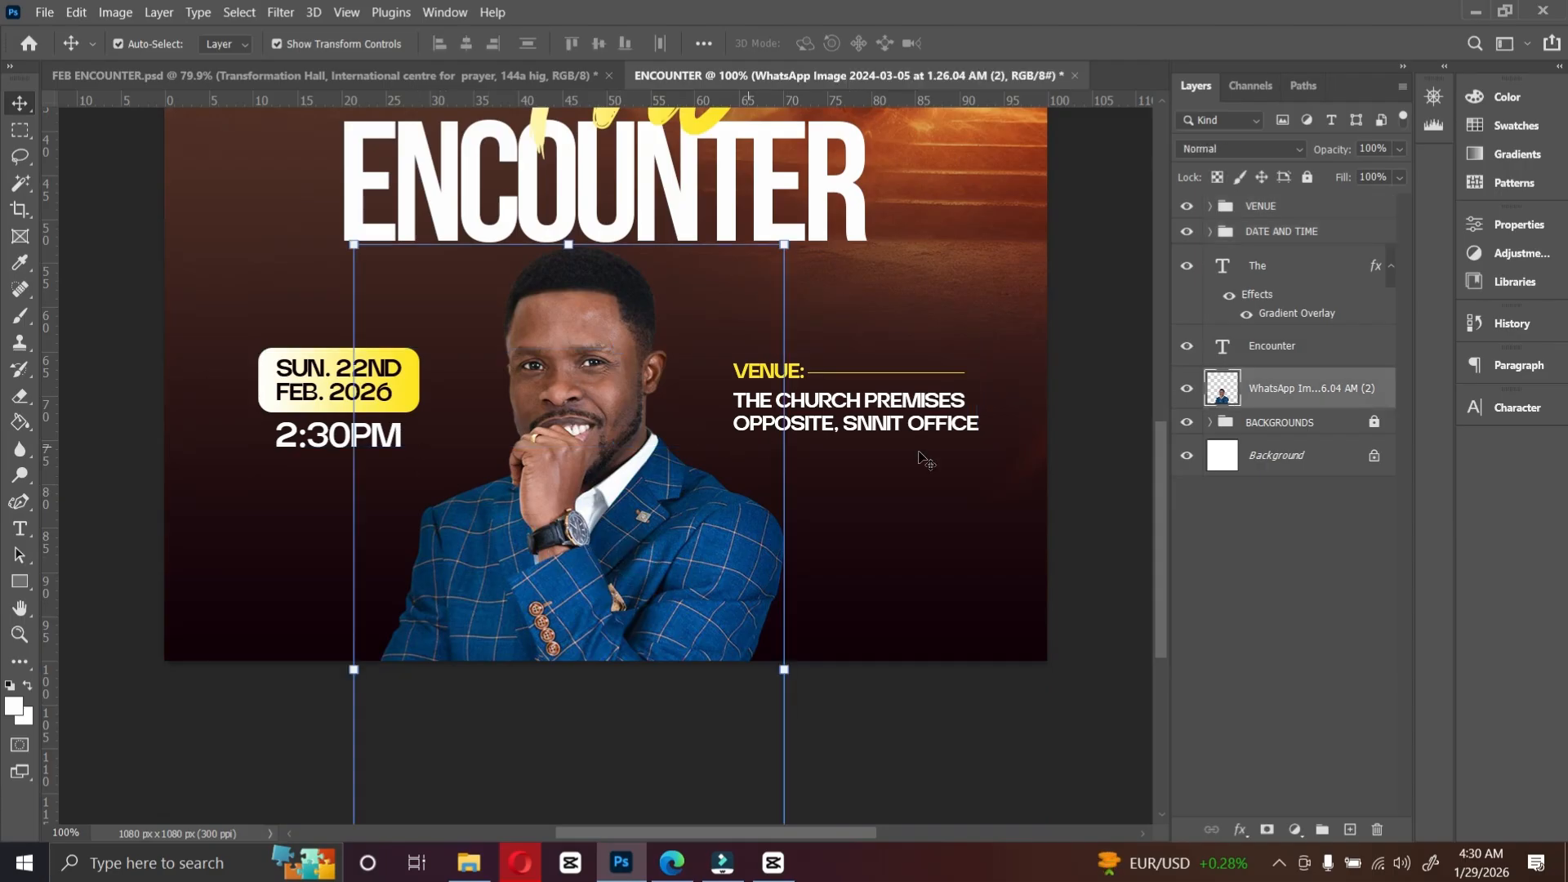
{"action": "left_click_drag", "start_coordinate": [829, 214], "coordinate": [739, 594], "text": "alt"}
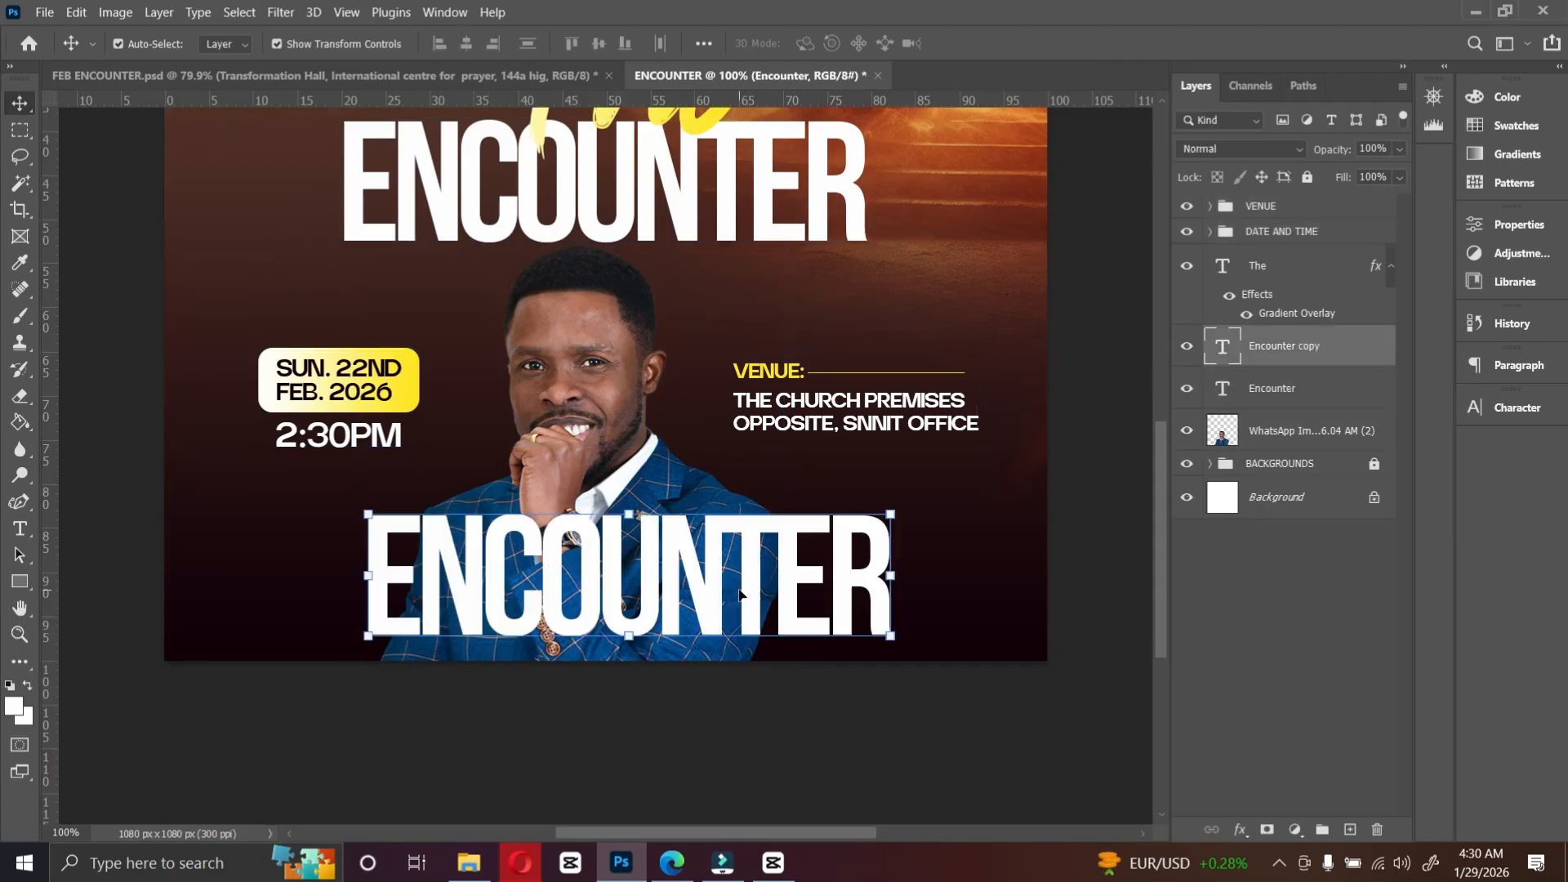
{"action": "double_click", "coordinate": [739, 590]}
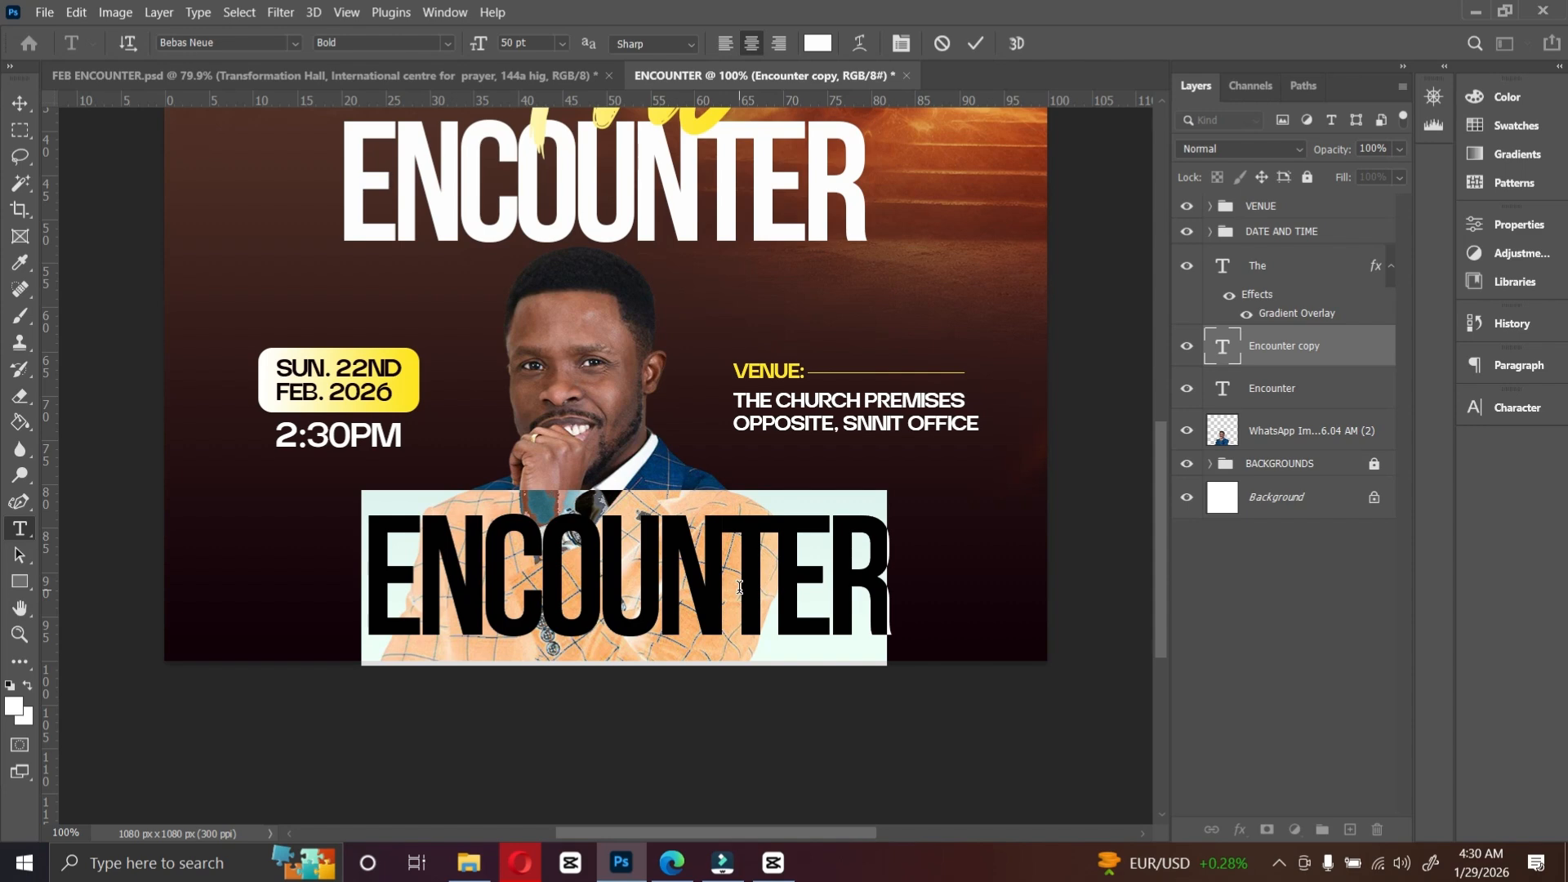
{"action": "type", "text": "WITH"}
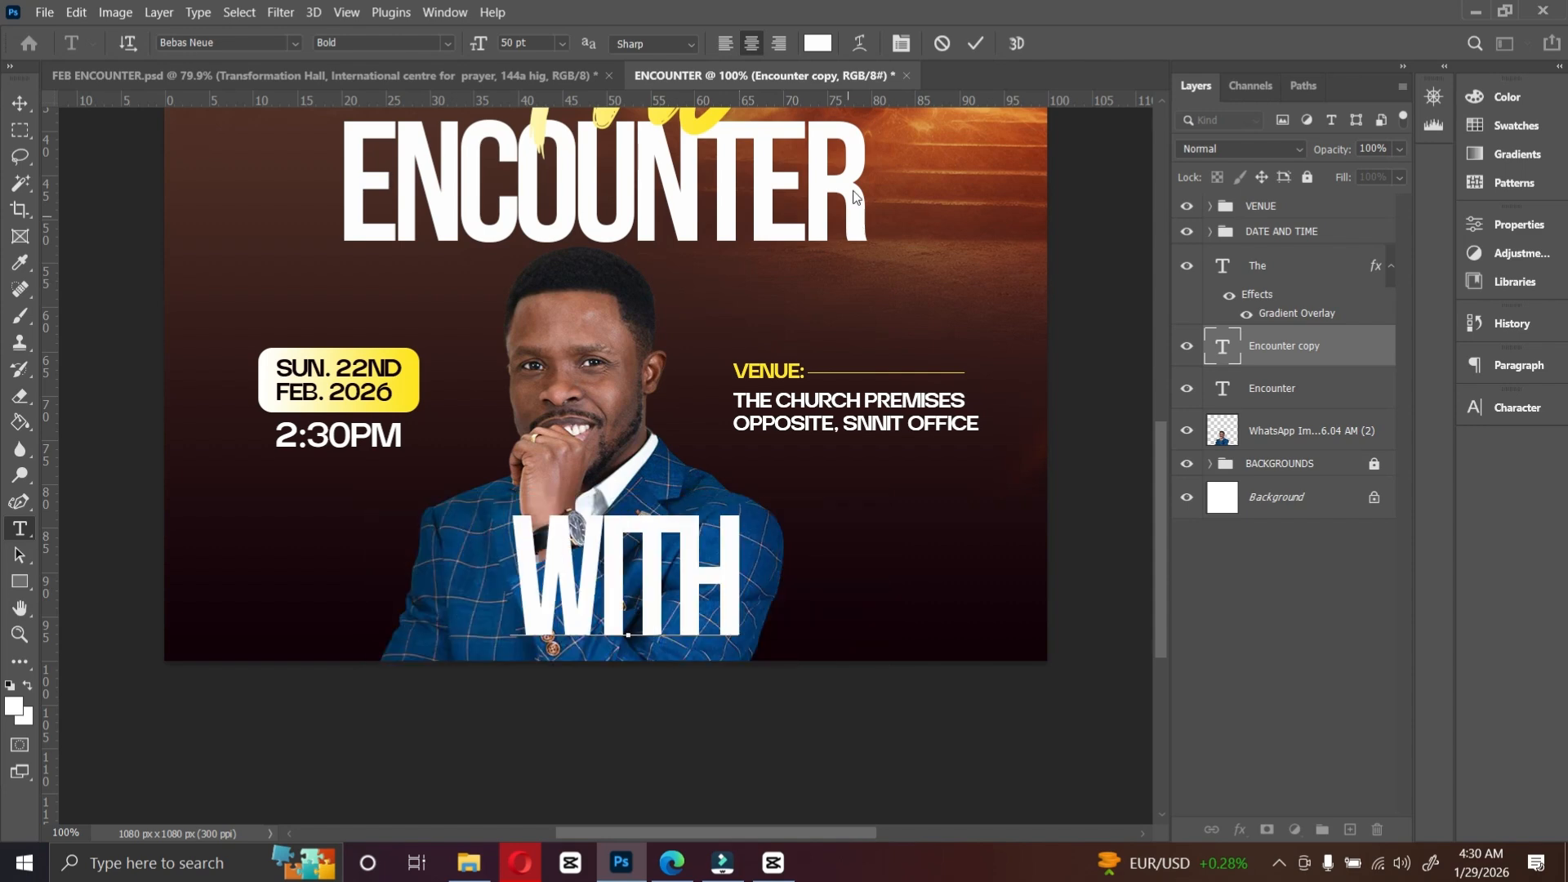
{"action": "left_click", "coordinate": [977, 43]}
Step: Set the WITH text's tracking to 0
{"action": "left_click", "coordinate": [1519, 408]}
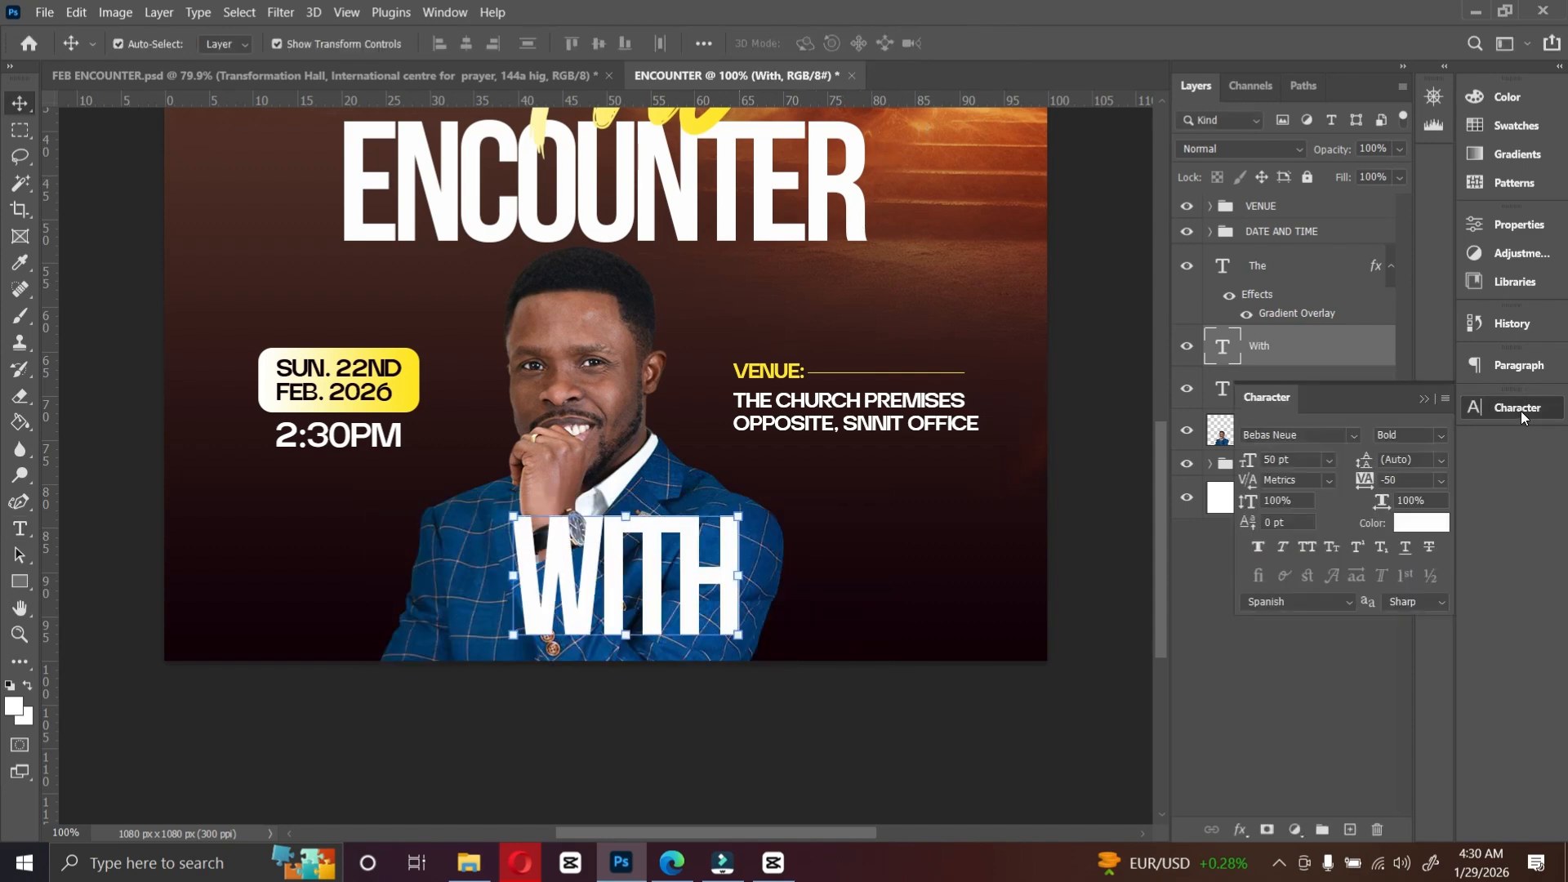
{"action": "left_click", "coordinate": [1441, 479]}
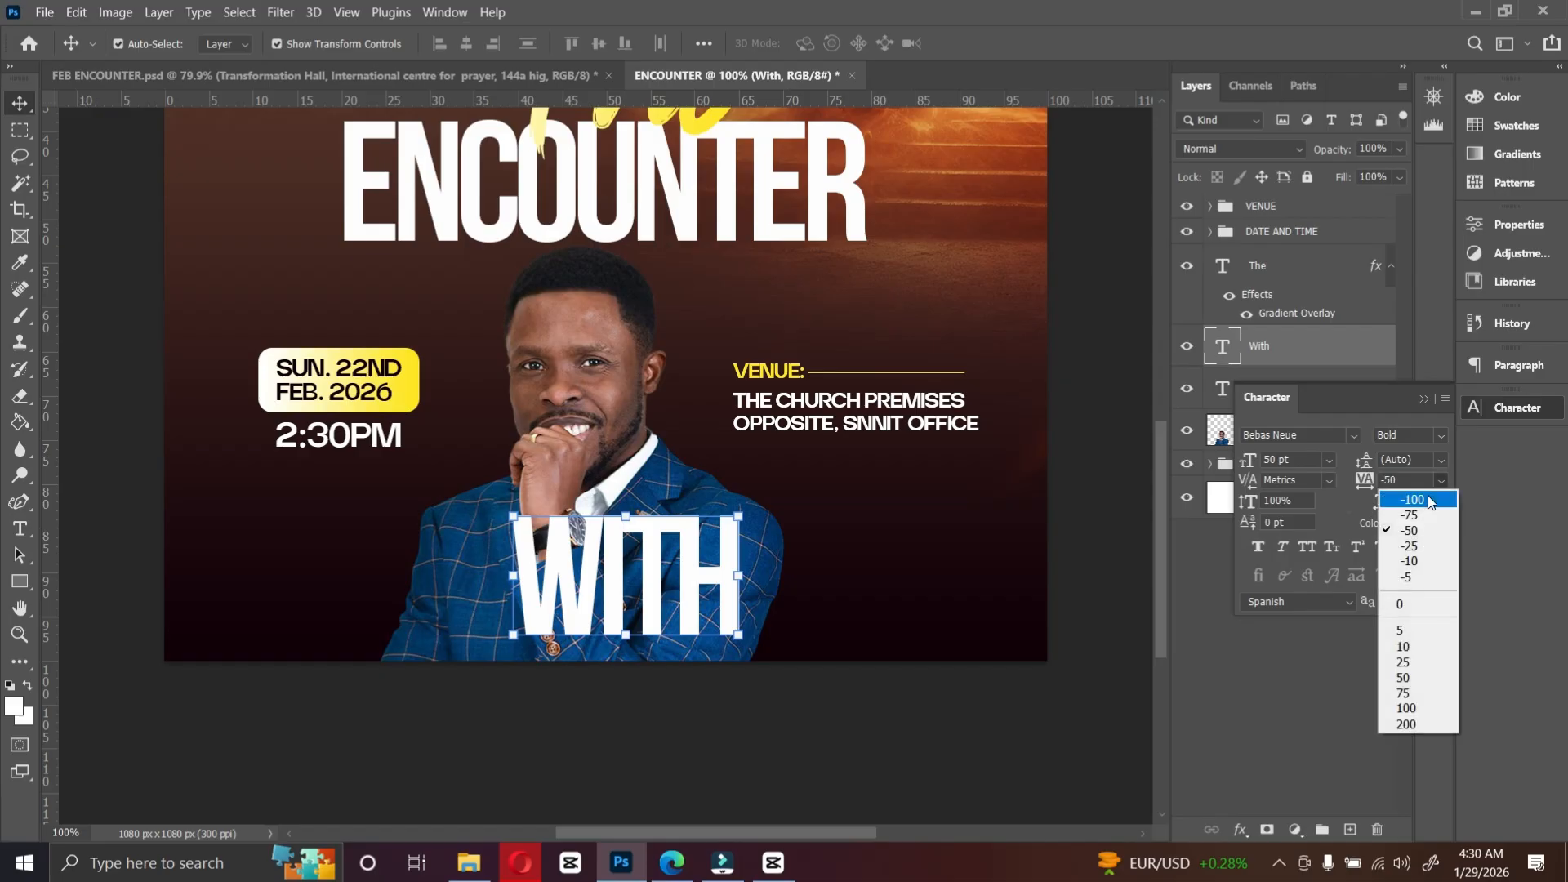
{"action": "left_click", "coordinate": [1401, 609]}
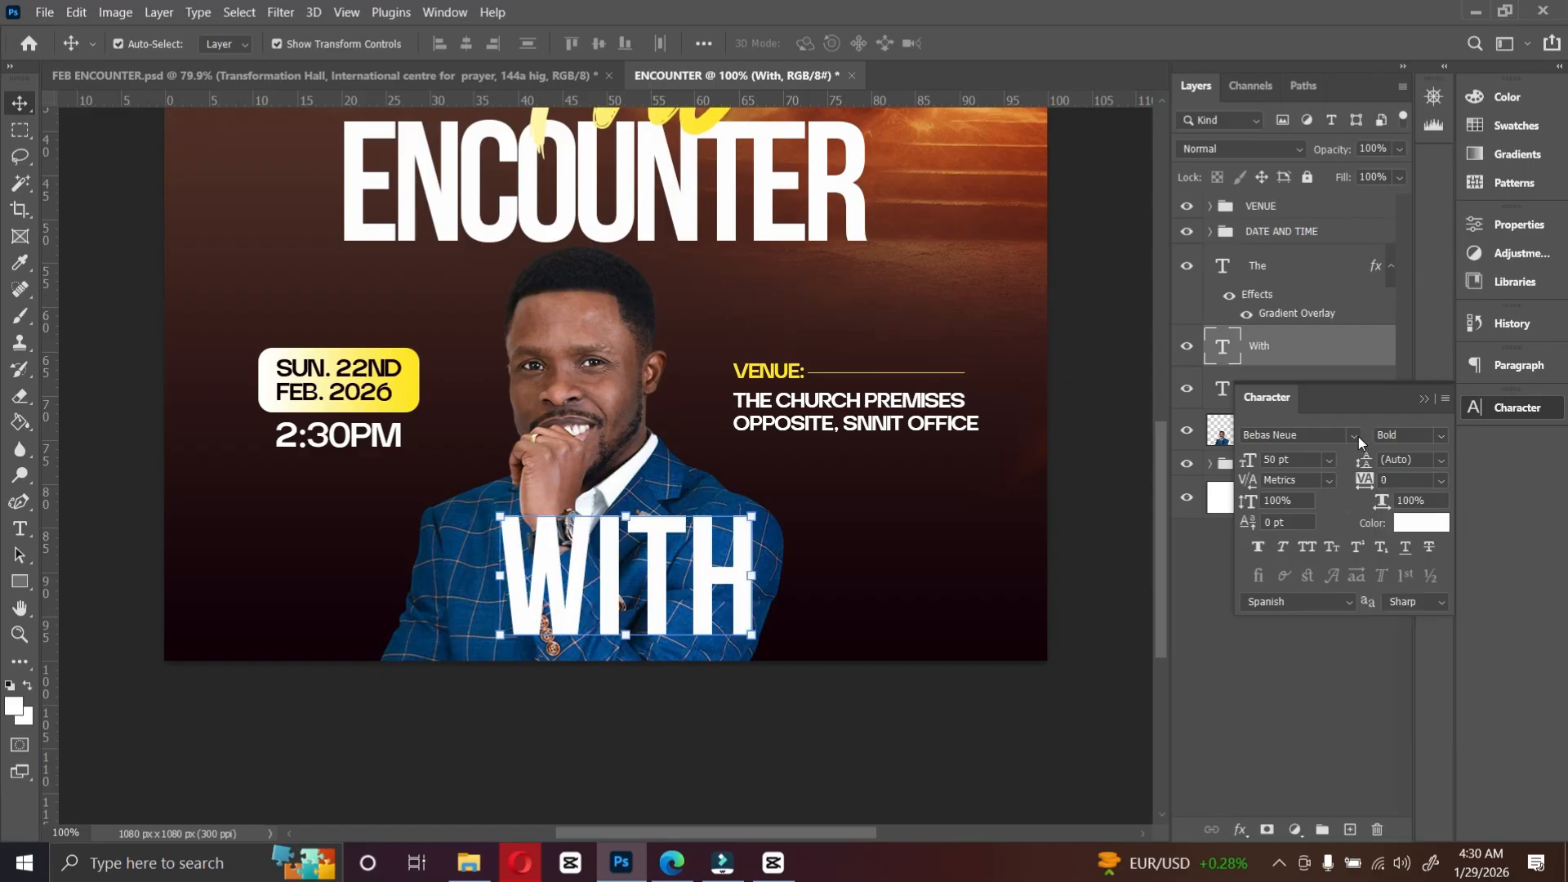
Step: Search the font list for the taken font for the WITH text
{"action": "left_click", "coordinate": [1359, 436]}
{"action": "type", "text": "taken"}
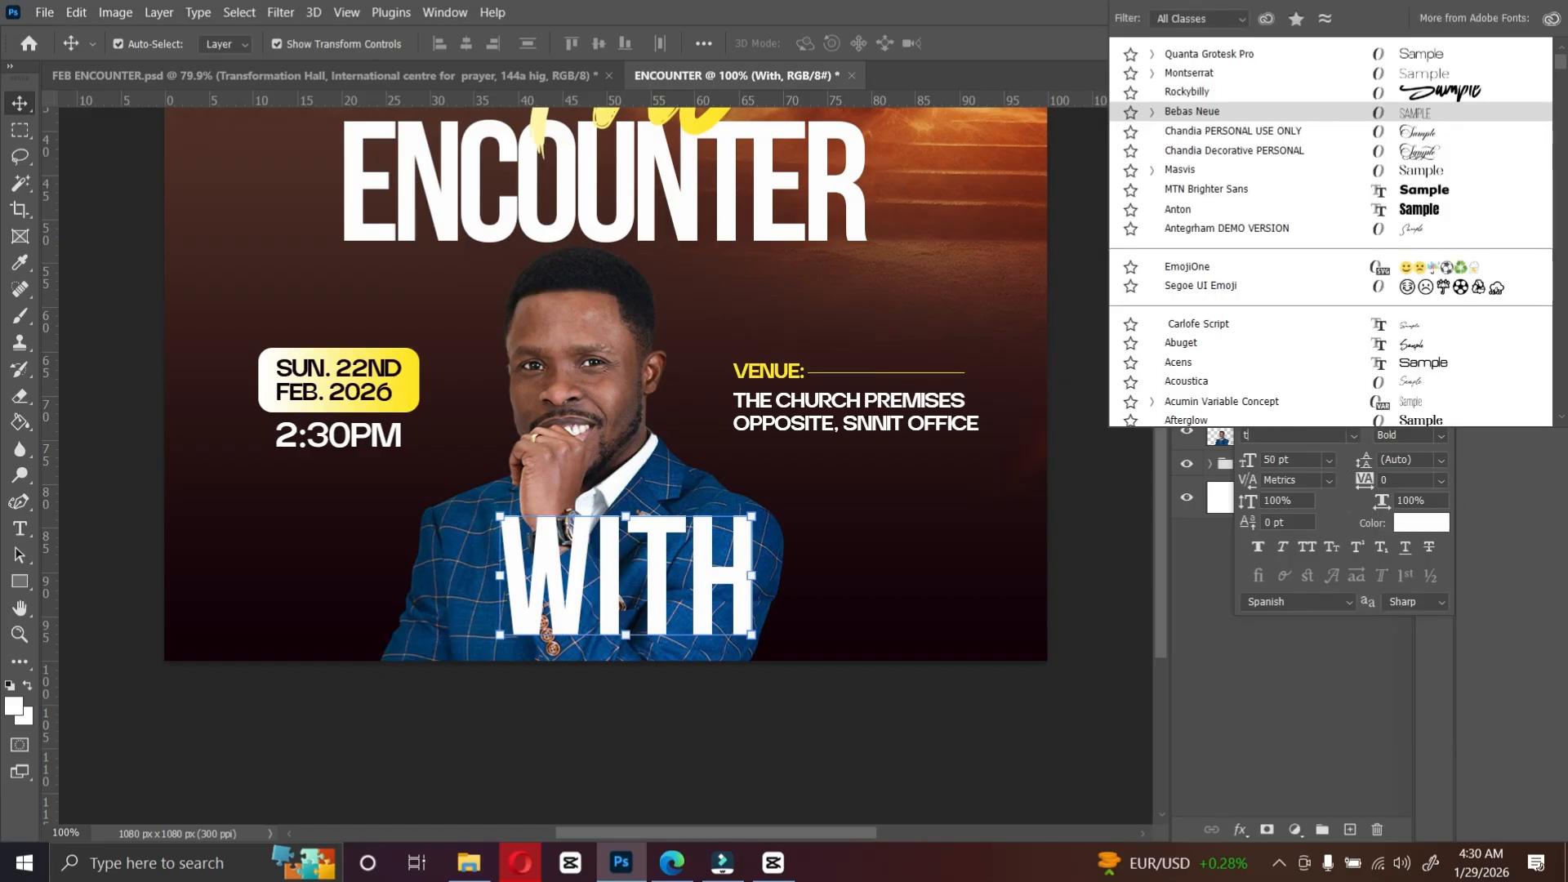
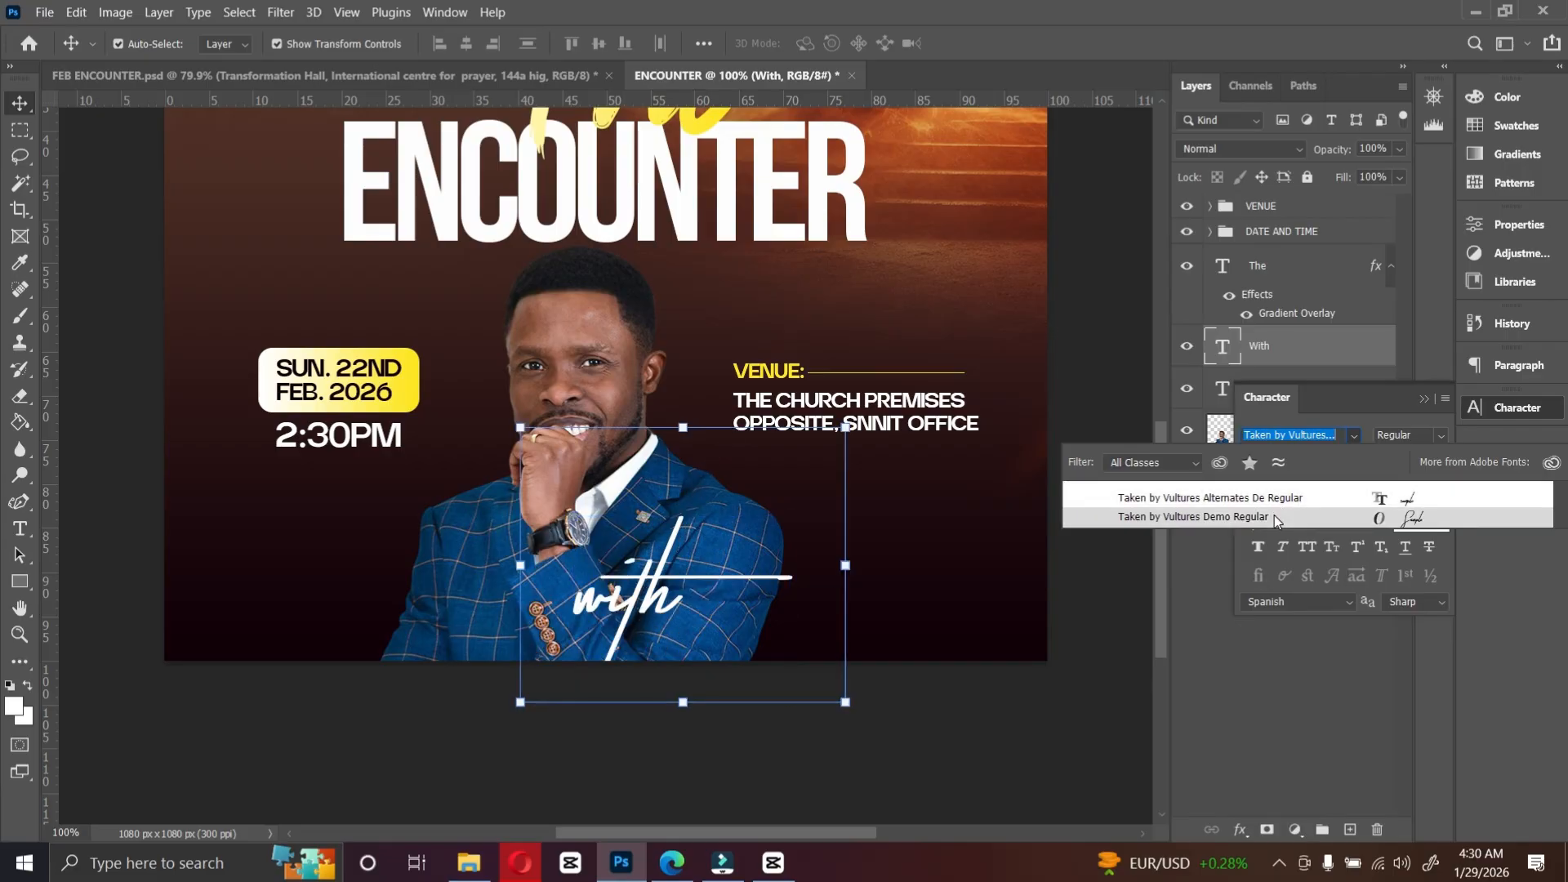
Step: Apply the Taken by Vultures Demo Regular font to the WITH text and set its size to 24 pt
{"action": "left_click", "coordinate": [1274, 516]}
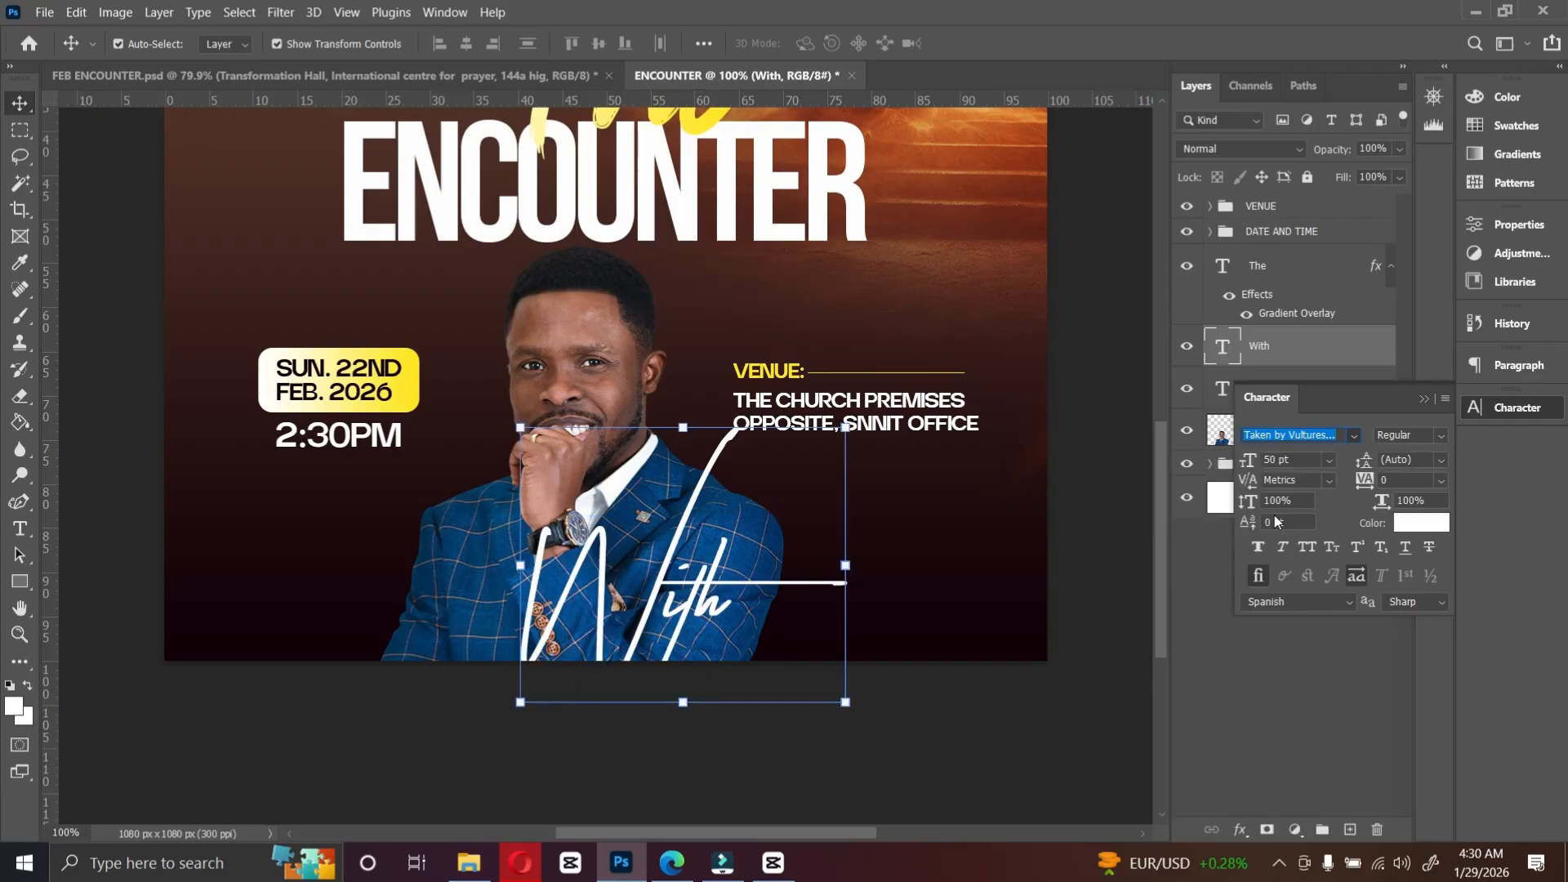
{"action": "left_click", "coordinate": [1329, 460]}
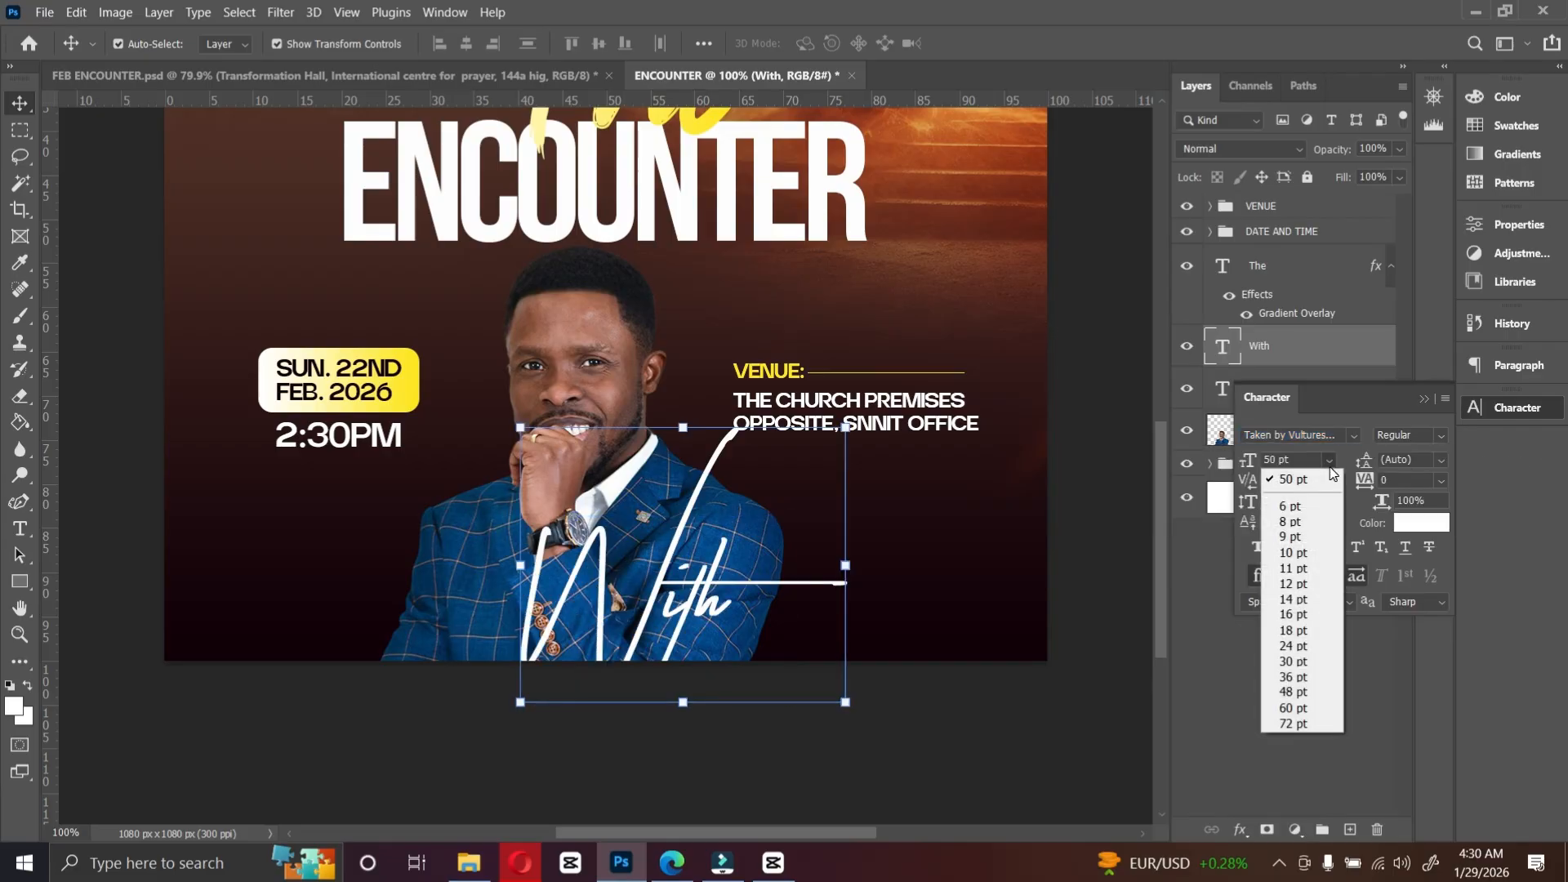
{"action": "left_click", "coordinate": [1294, 647]}
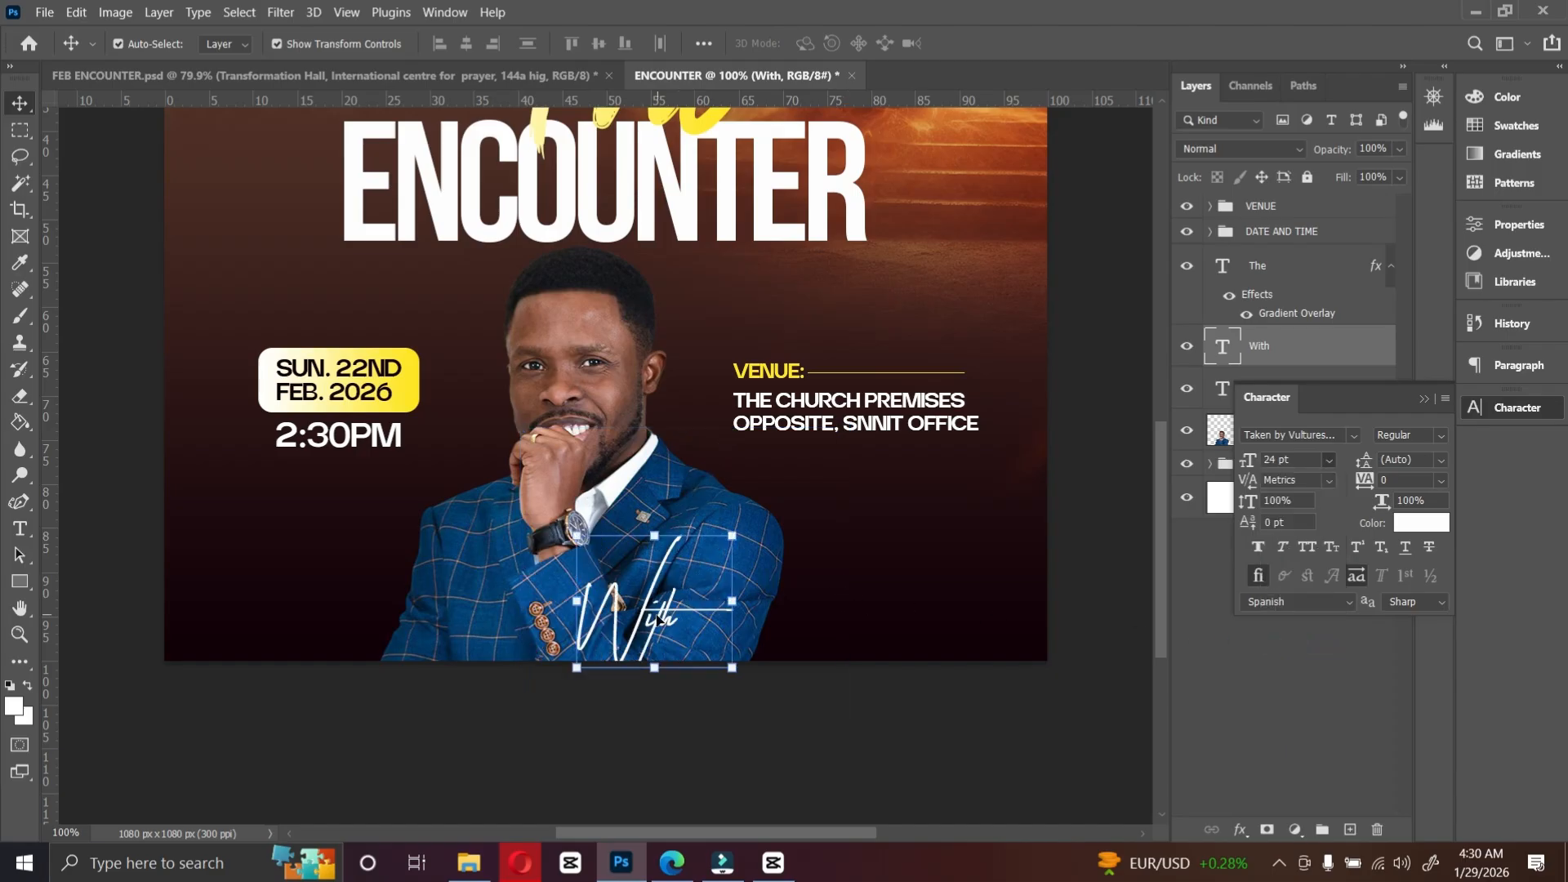
Step: Duplicate the WITH text to its right and replace the copy's text with the speaker's title and name
{"action": "left_click_drag", "start_coordinate": [655, 621], "coordinate": [774, 549]}
{"action": "double_click", "coordinate": [771, 523]}
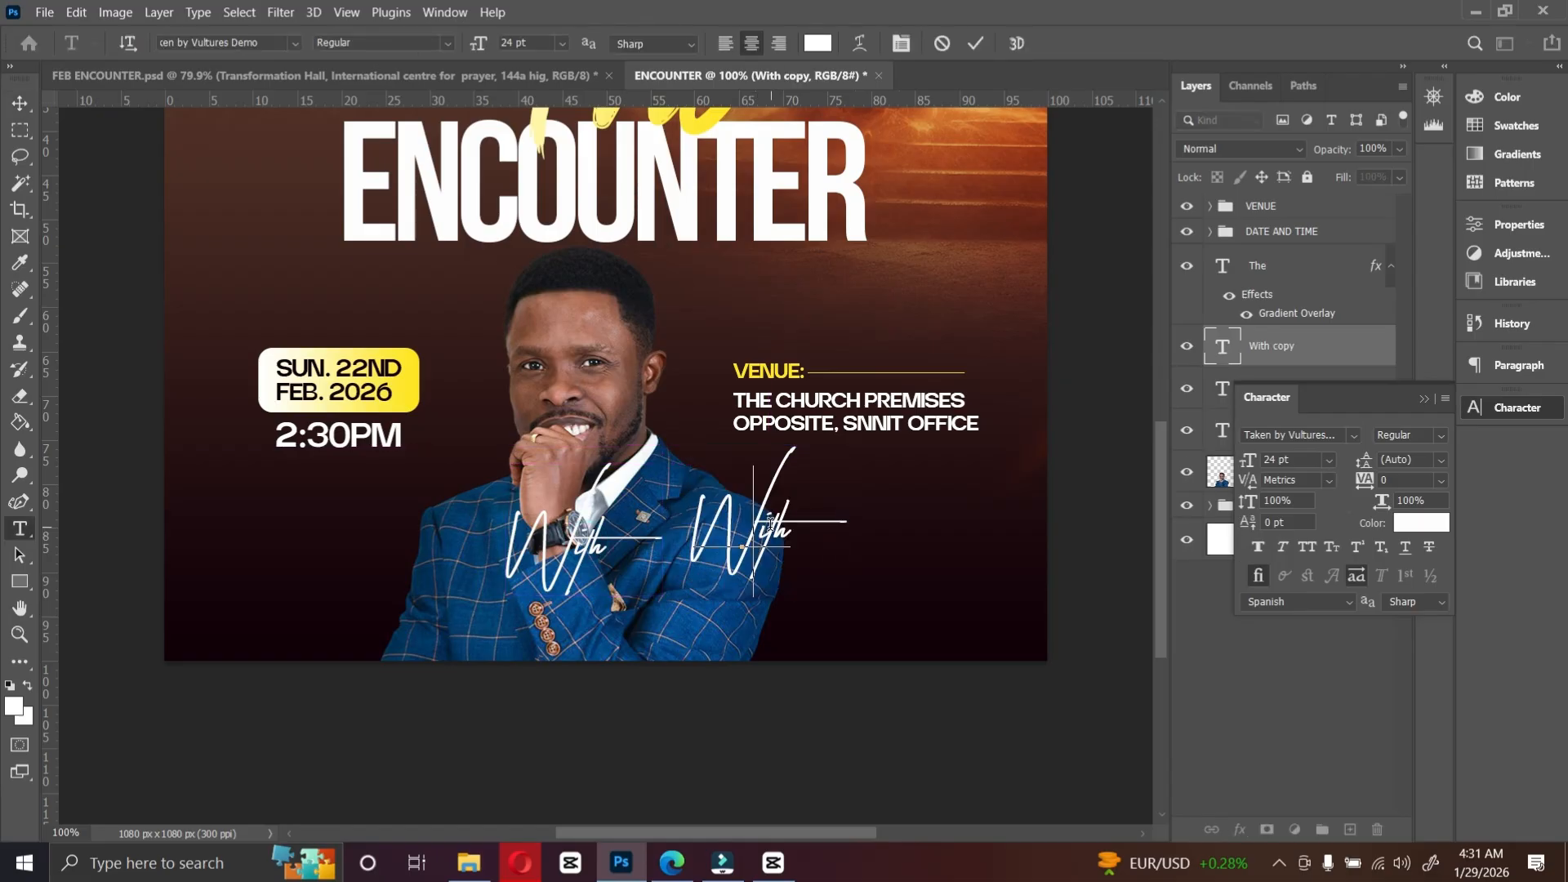
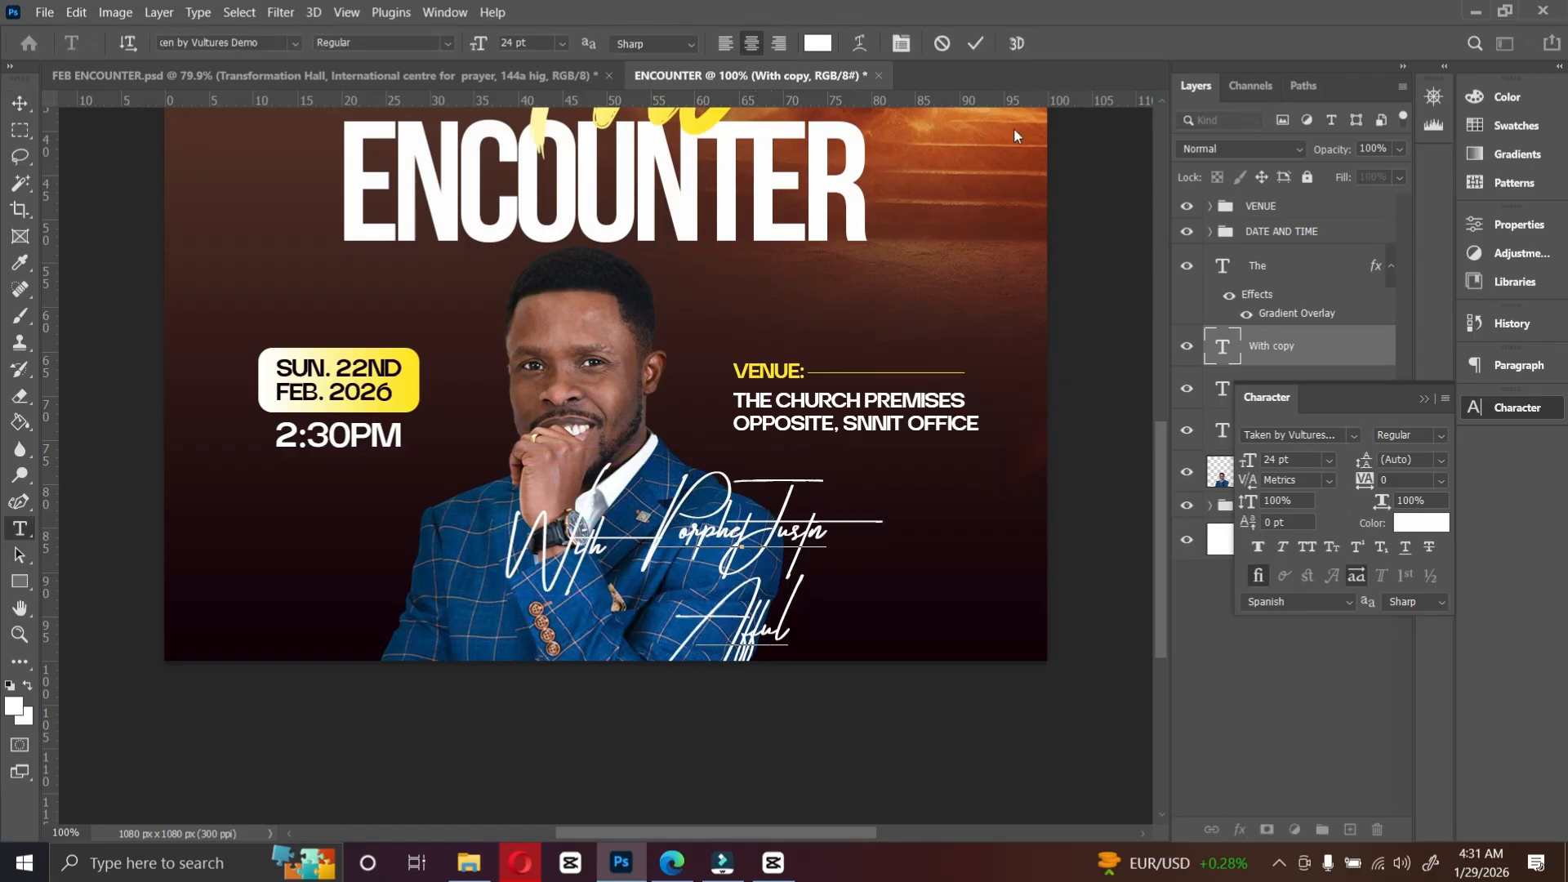
{"action": "key", "text": "ctrl"}
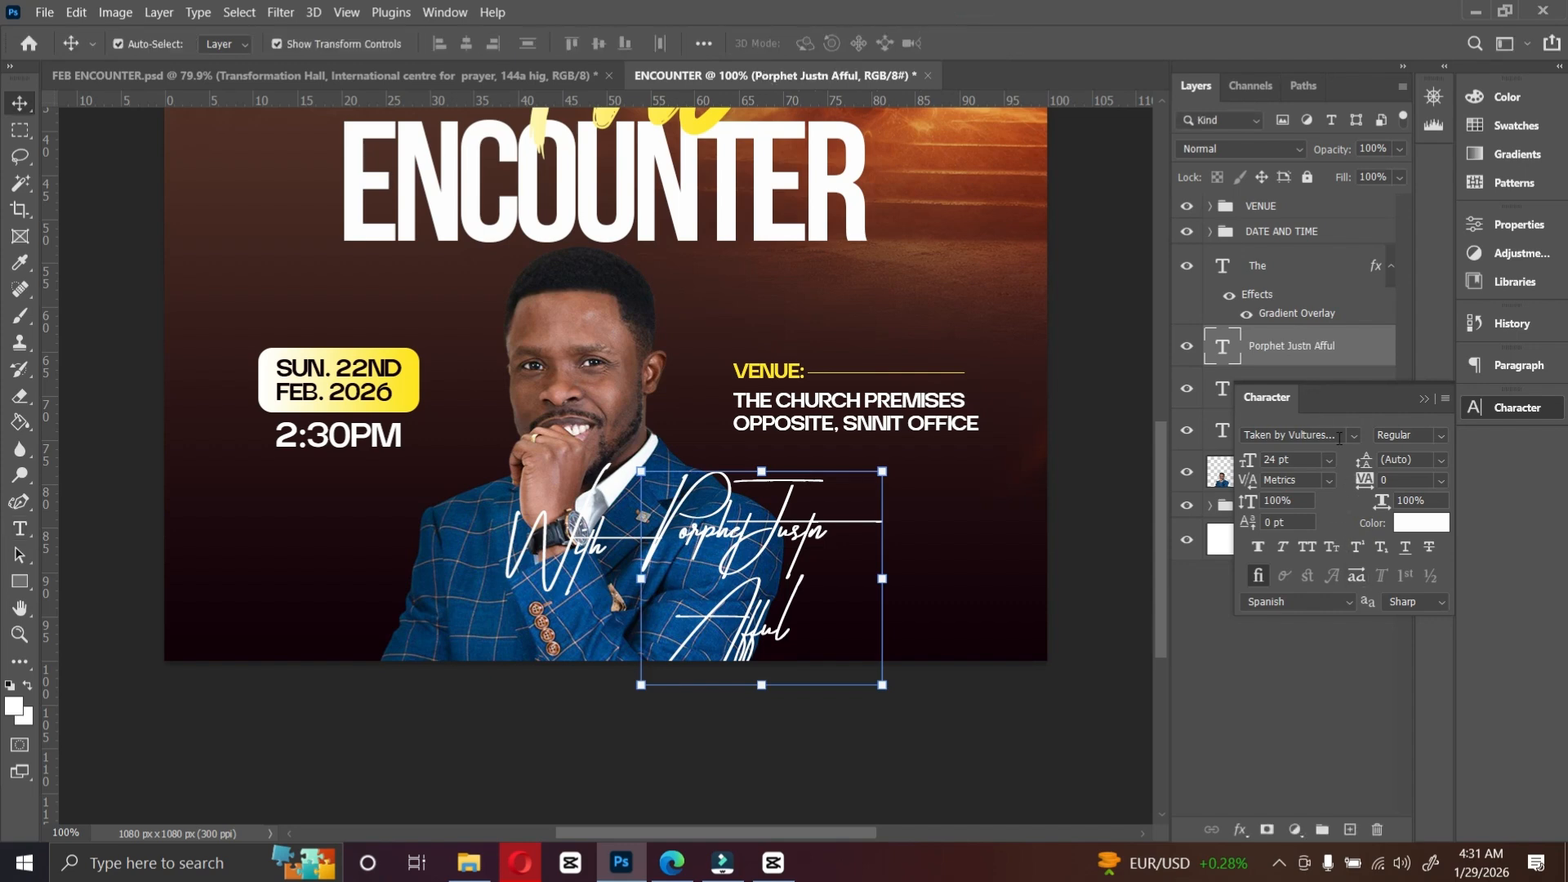
Step: Set the speaker name text to Quanta Grotesk Pro, centre-aligned, at 10 pt
{"action": "left_click", "coordinate": [1354, 439]}
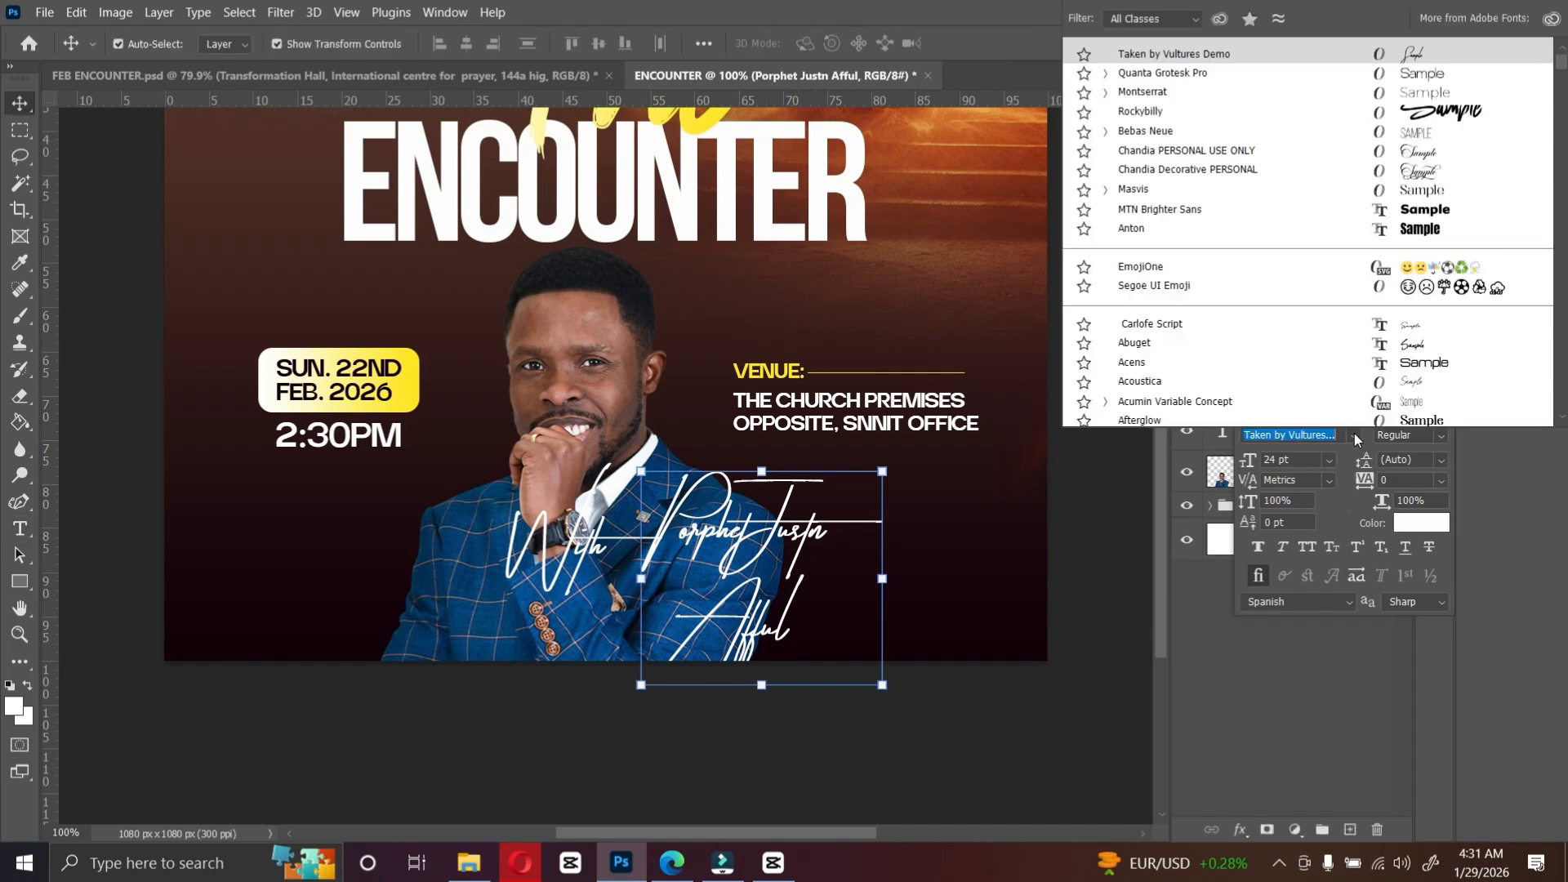
{"action": "left_click", "coordinate": [1233, 75]}
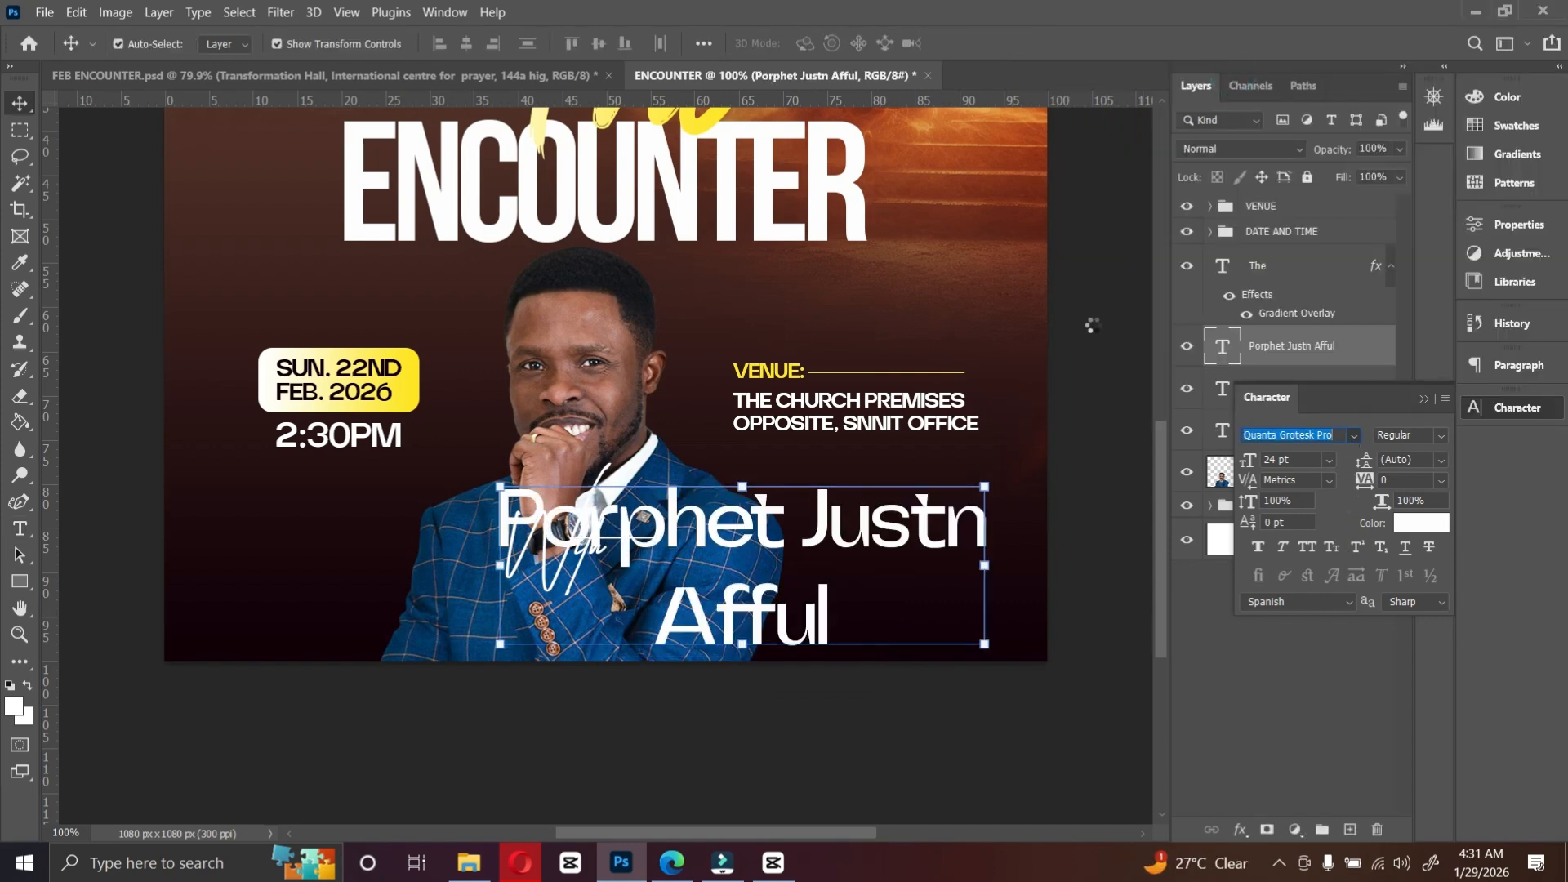
{"action": "double_click", "coordinate": [859, 516]}
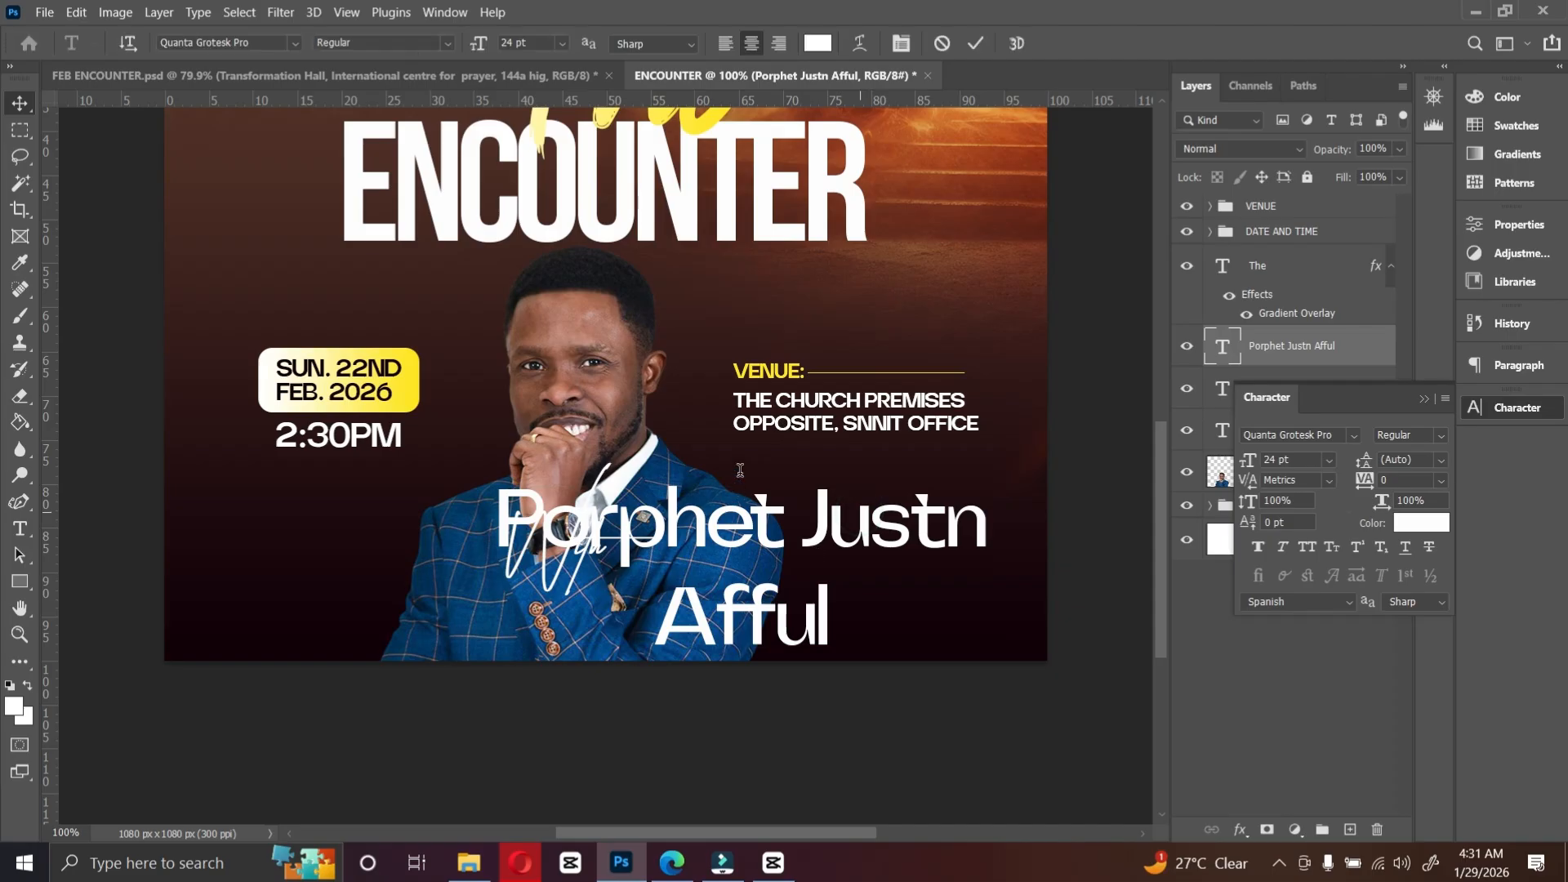
{"action": "key", "text": "ctrl+a"}
{"action": "left_click", "coordinate": [724, 43]}
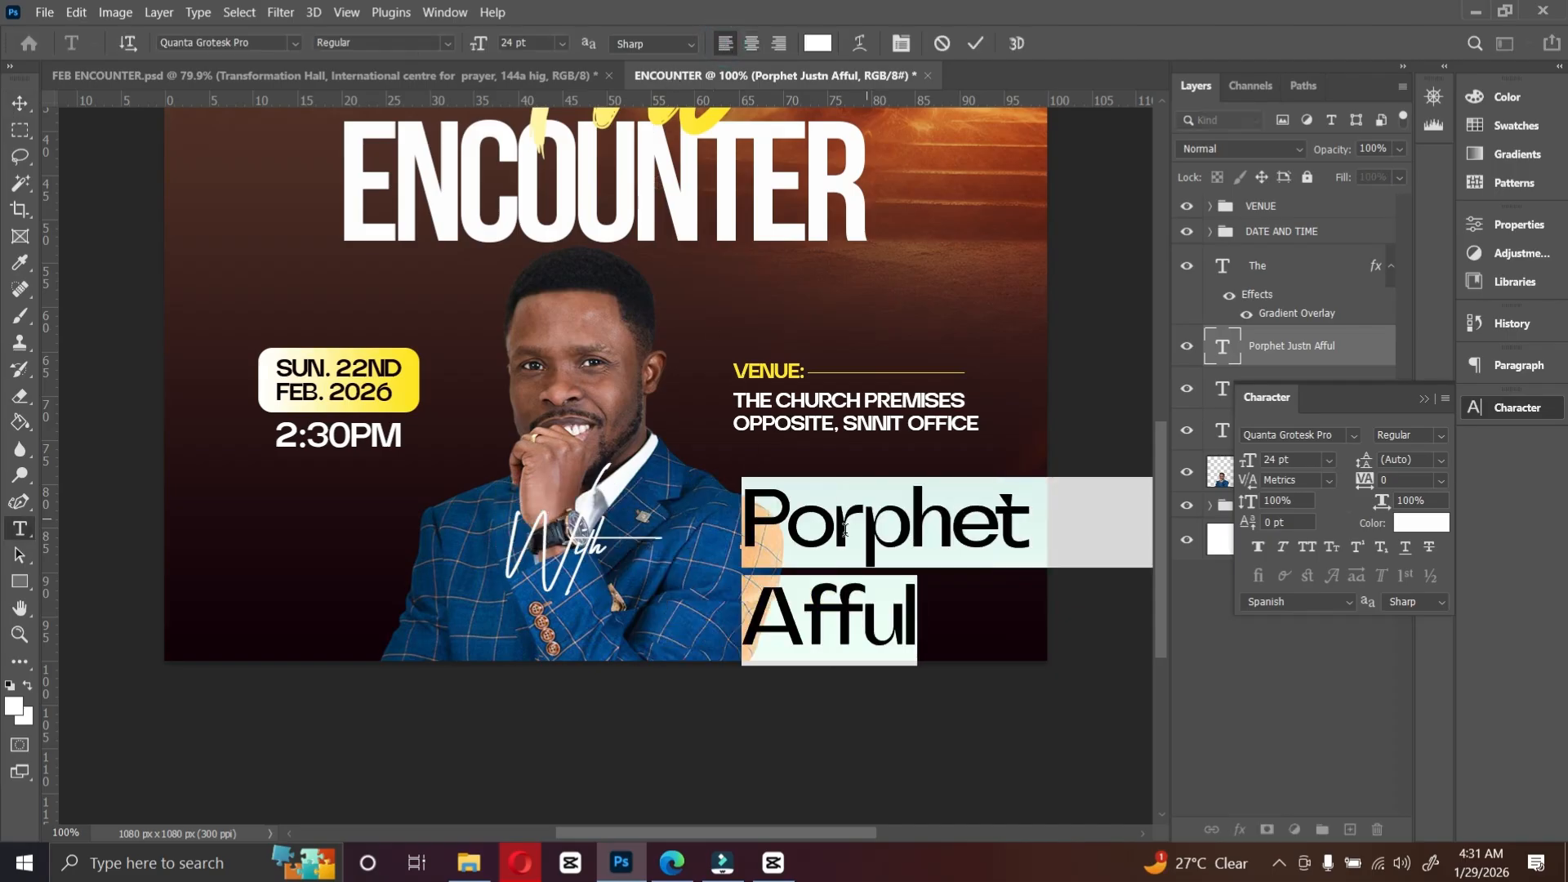
{"action": "key", "text": "ctrl+Return"}
{"action": "left_click", "coordinate": [1329, 460]}
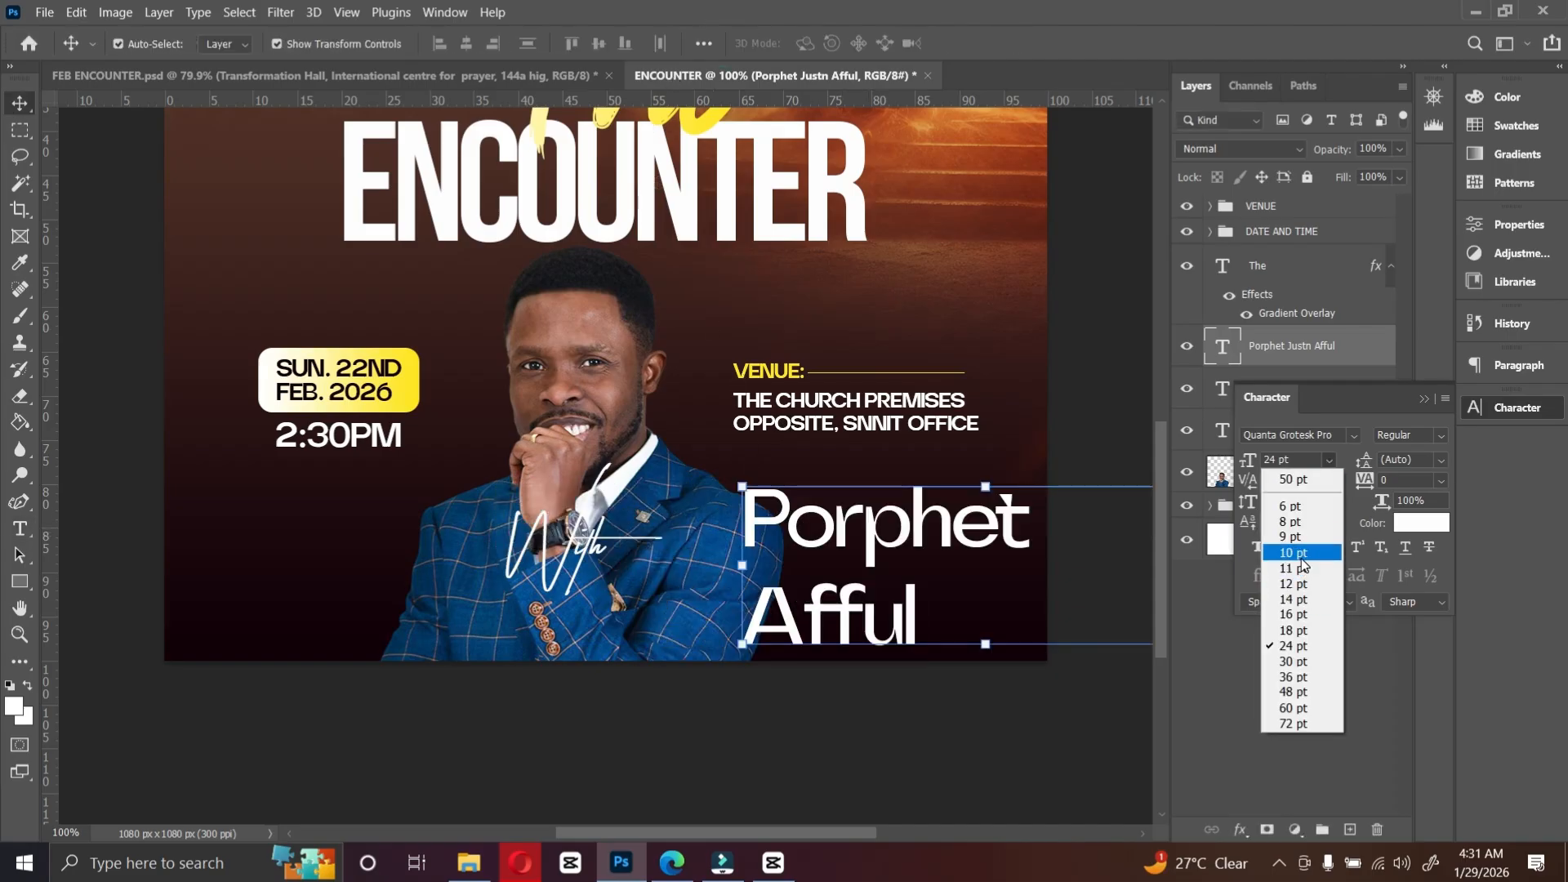
{"action": "left_click", "coordinate": [1290, 553]}
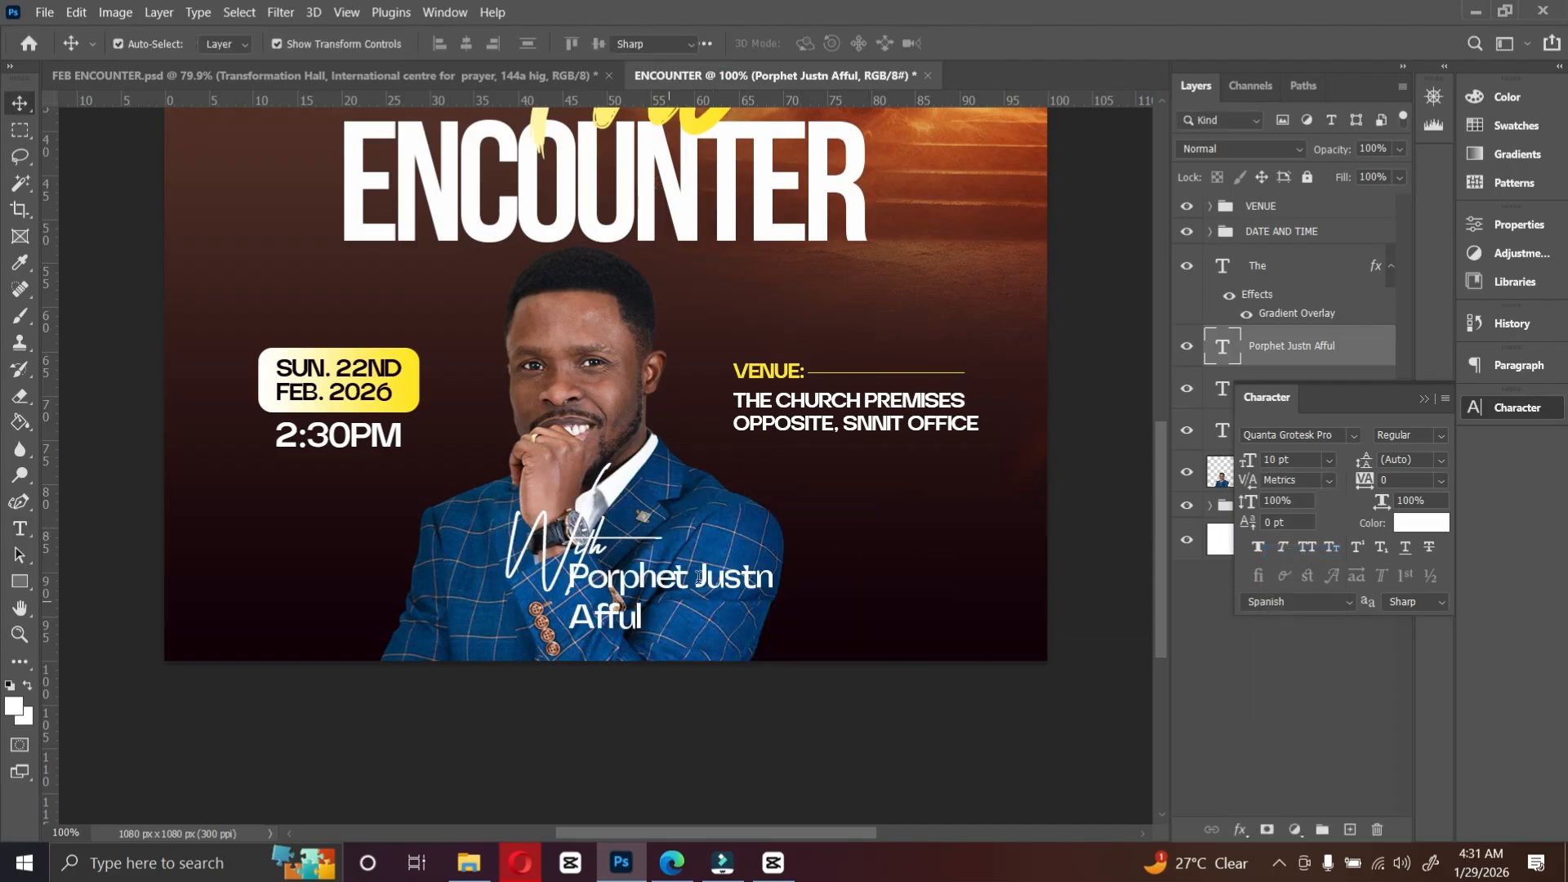
Step: Break the speaker name text onto two lines after the title
{"action": "double_click", "coordinate": [699, 576]}
{"action": "key", "text": "ctrl+a"}
{"action": "left_click", "coordinate": [699, 576]}
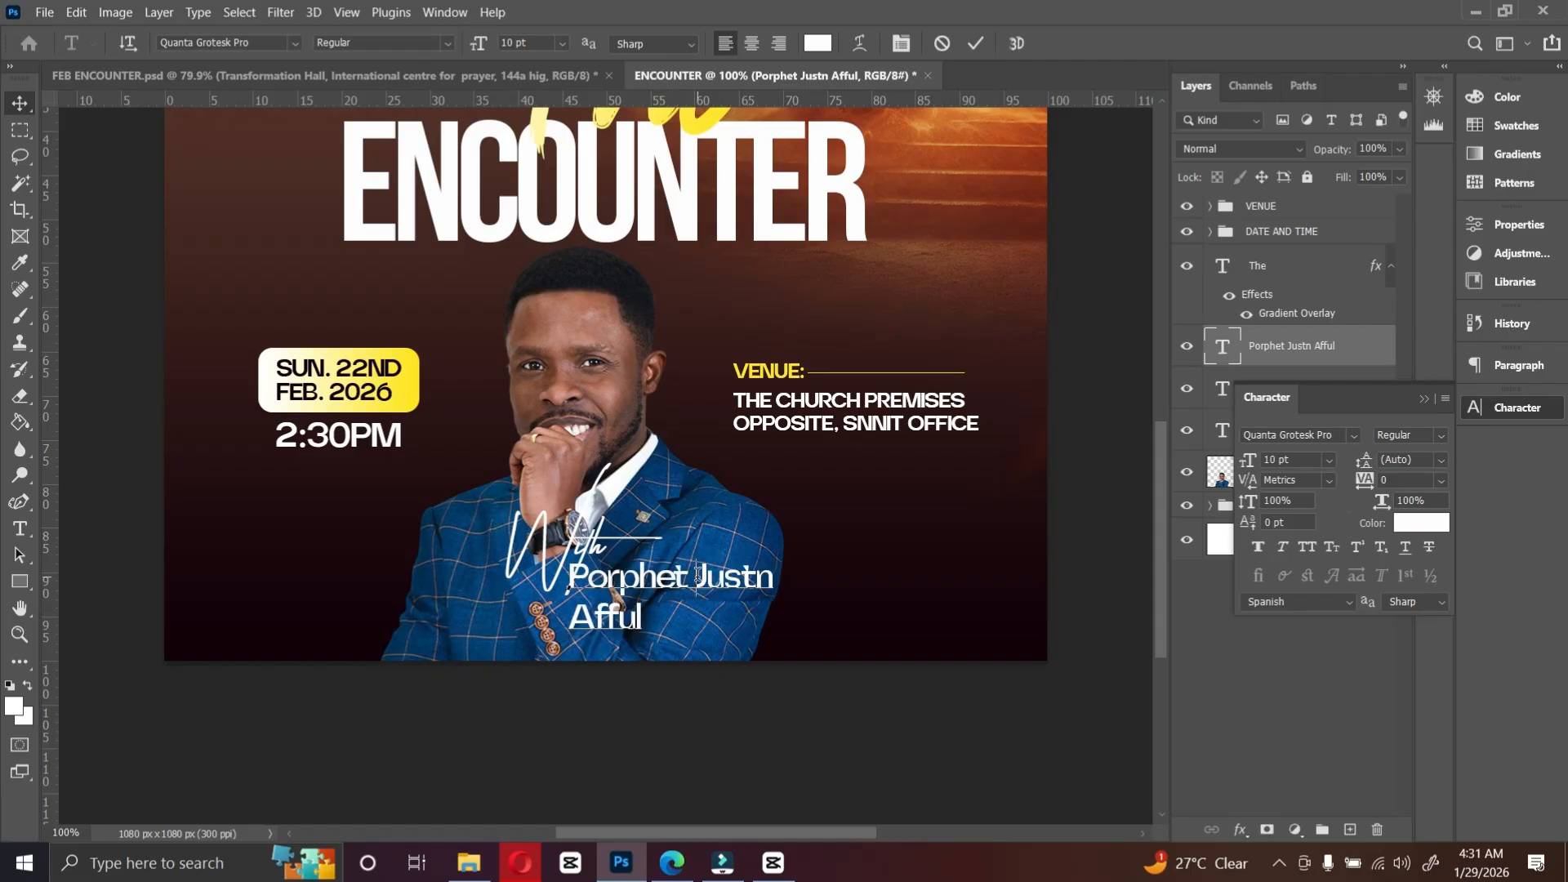
{"action": "key", "text": "Return"}
{"action": "key", "text": "BackSpace"}
{"action": "left_click", "coordinate": [975, 43]}
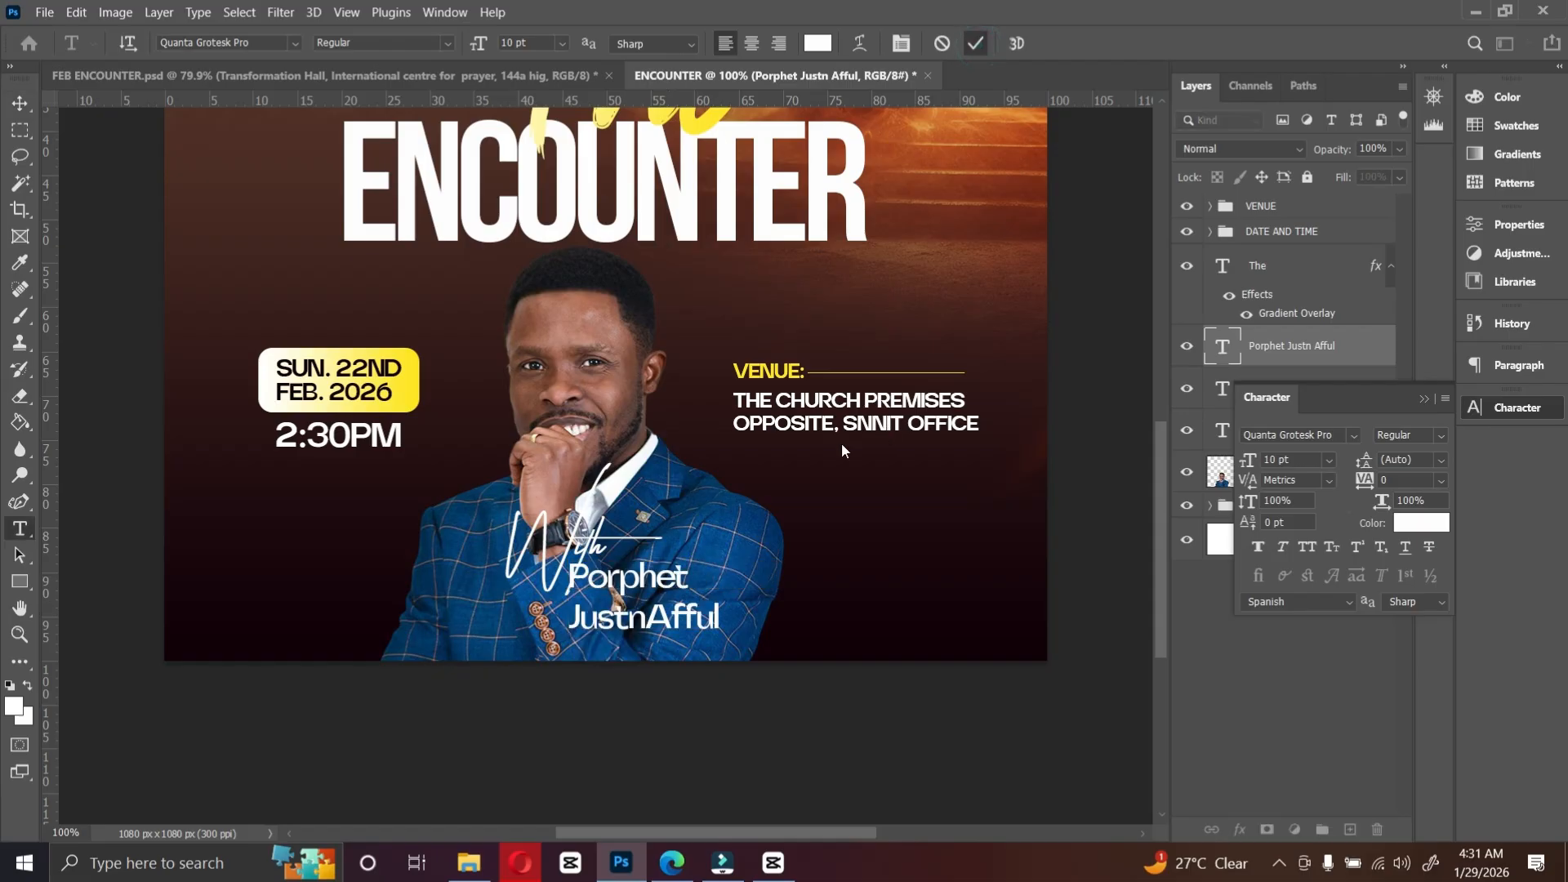
{"action": "key", "text": "v"}
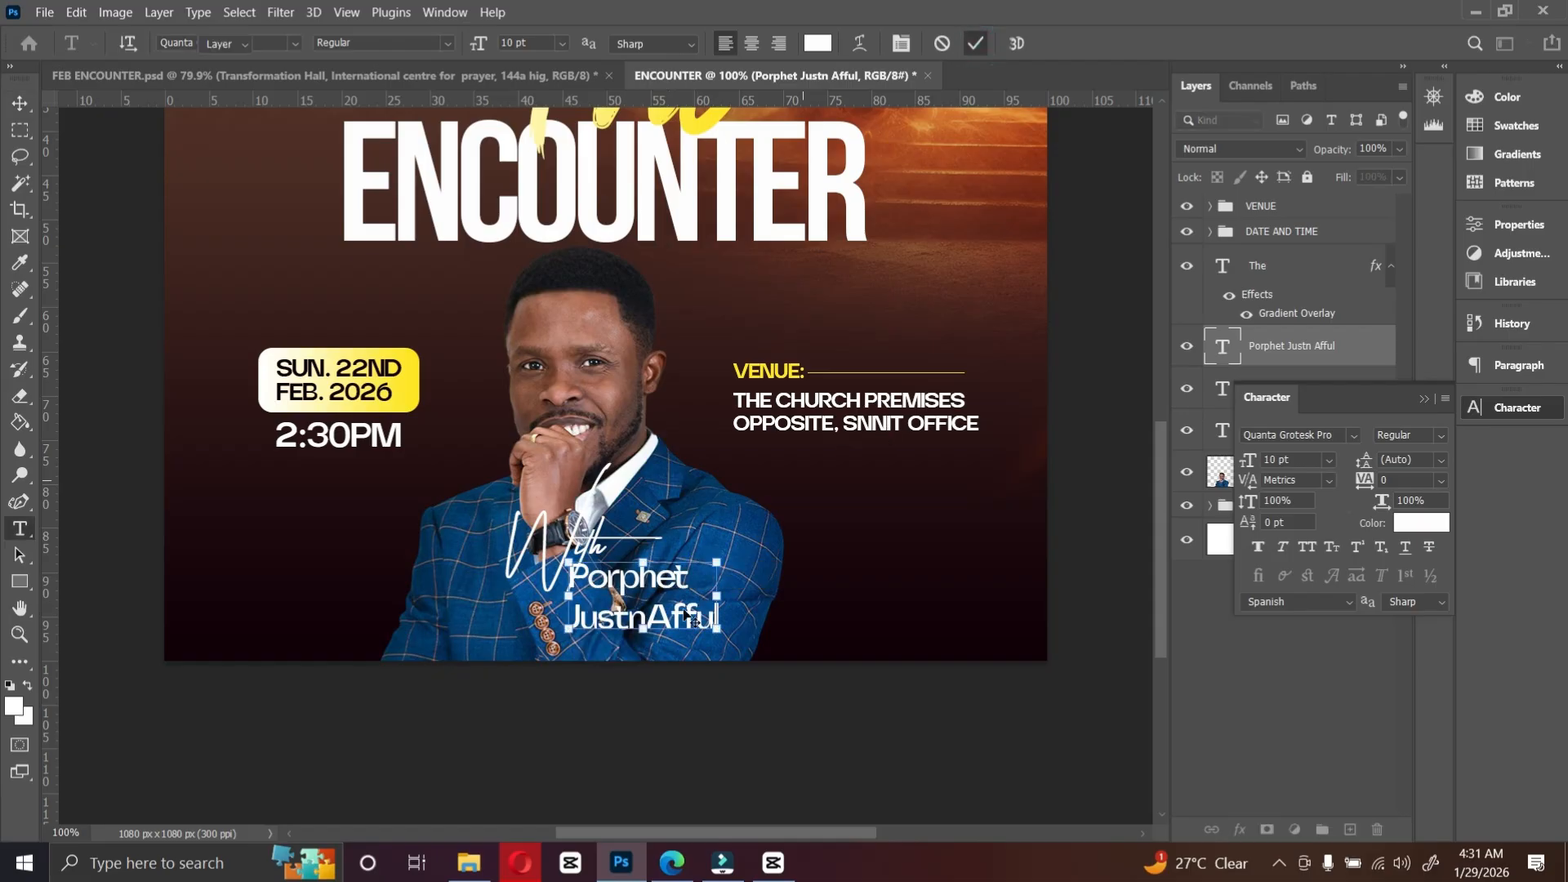
Step: Move the speaker name beneath WITH and copy the title's Gradient Overlay effect onto the WITH layer
{"action": "left_click_drag", "start_coordinate": [633, 603], "coordinate": [559, 603]}
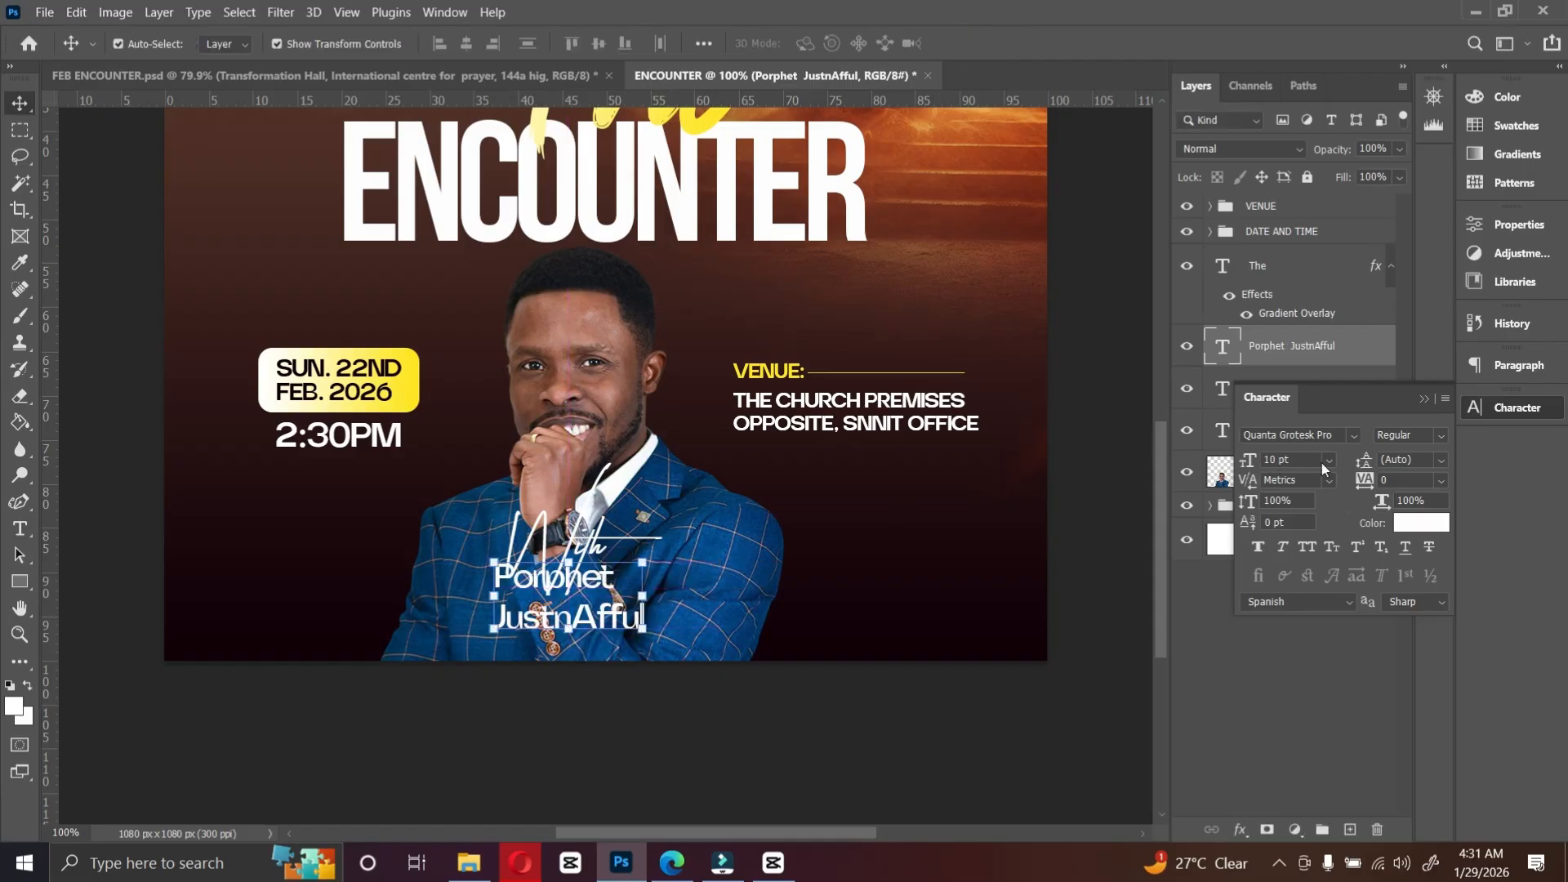
{"action": "left_click", "coordinate": [587, 527]}
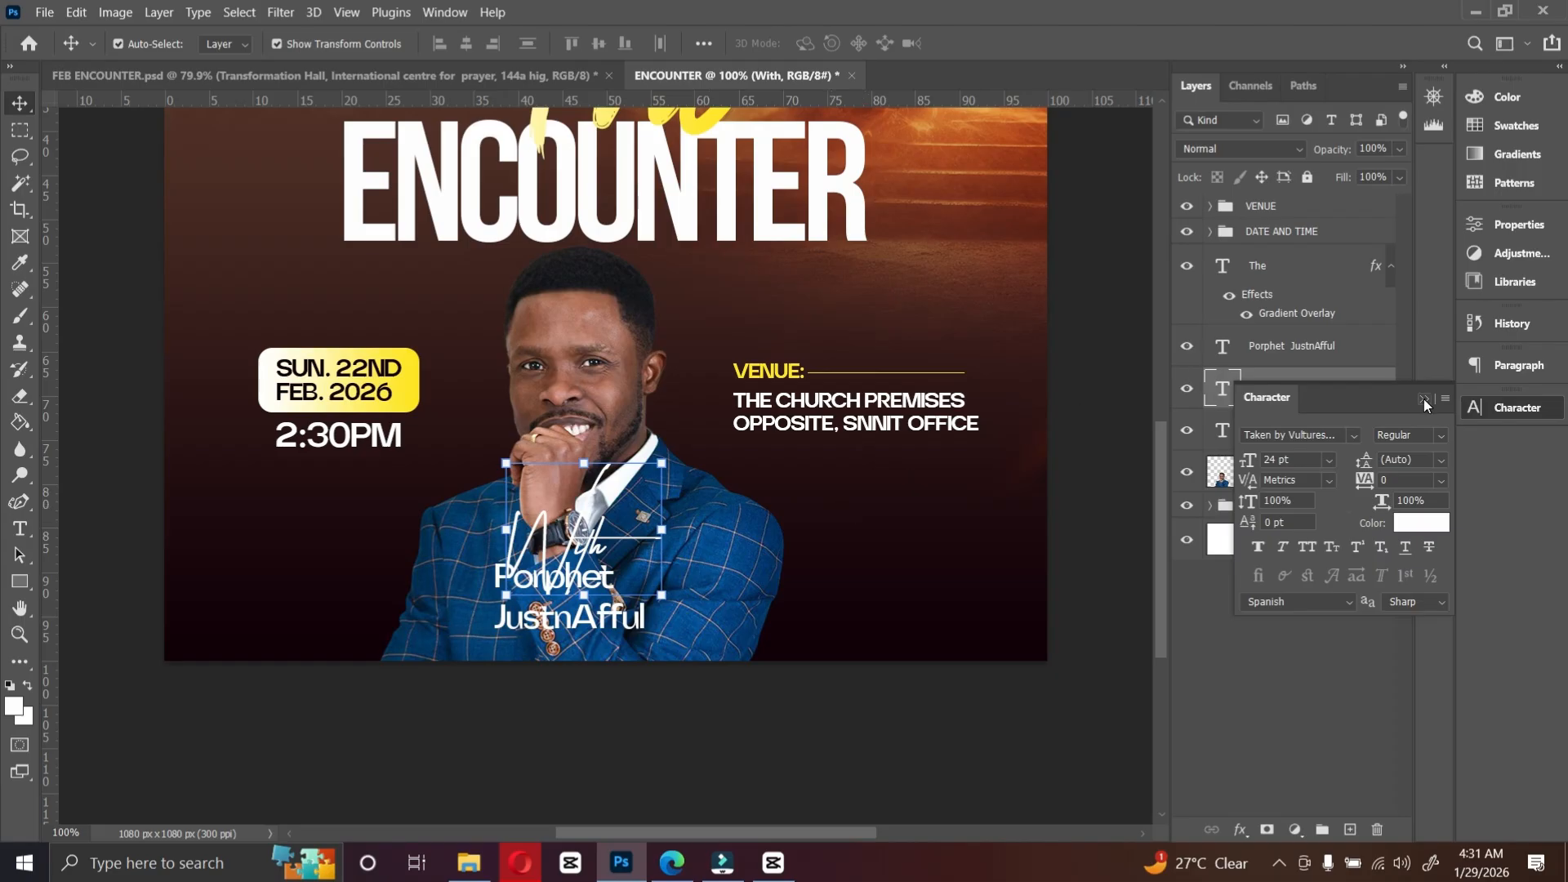
{"action": "left_click", "coordinate": [1425, 399]}
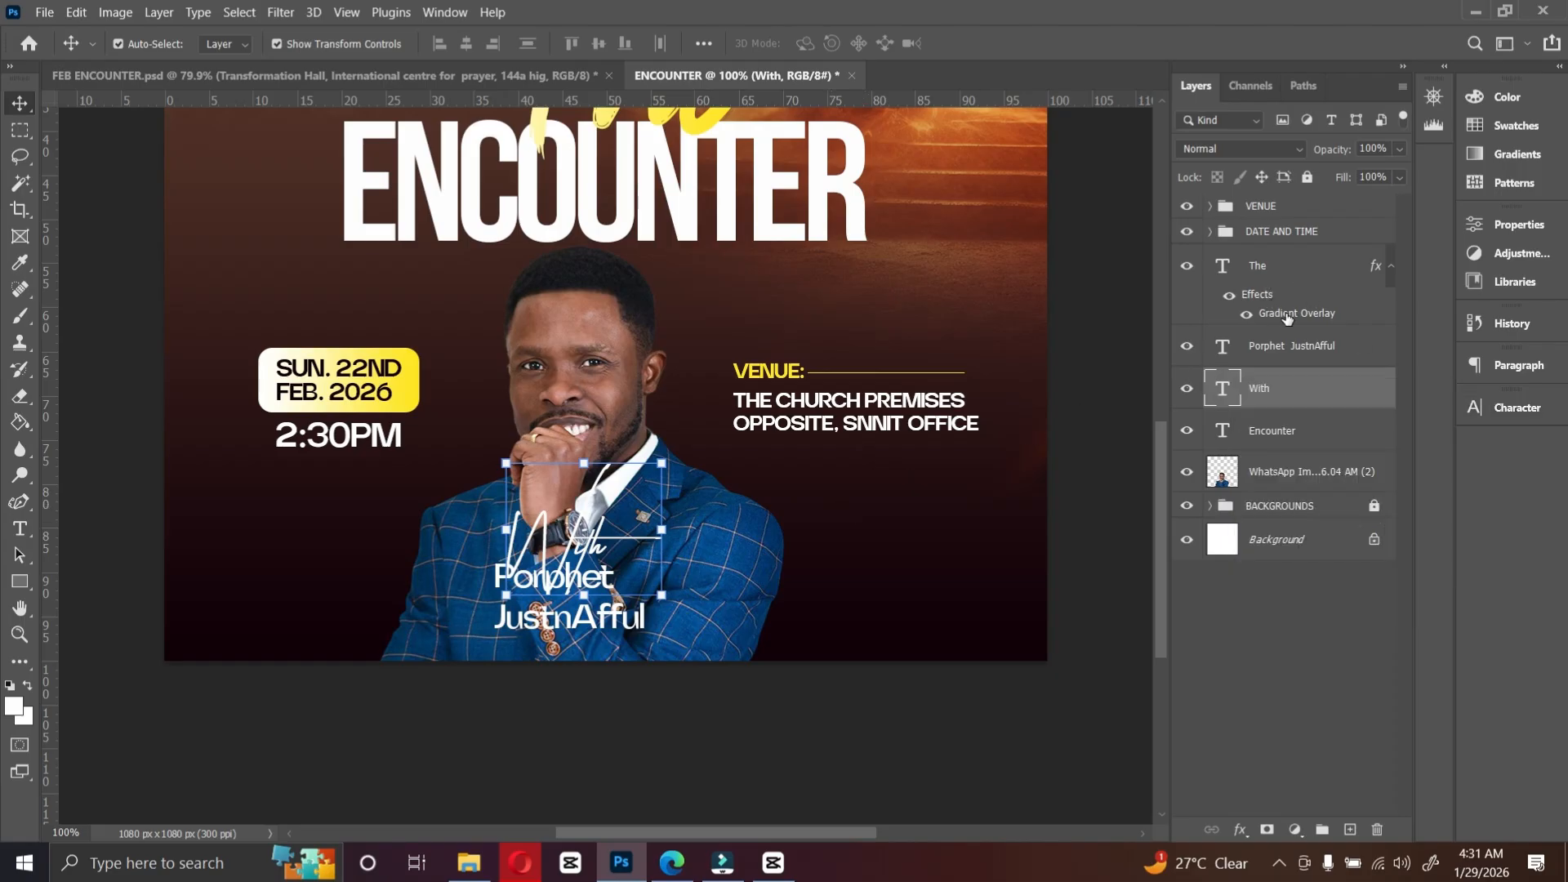
{"action": "left_click_drag", "start_coordinate": [1287, 319], "coordinate": [1303, 389]}
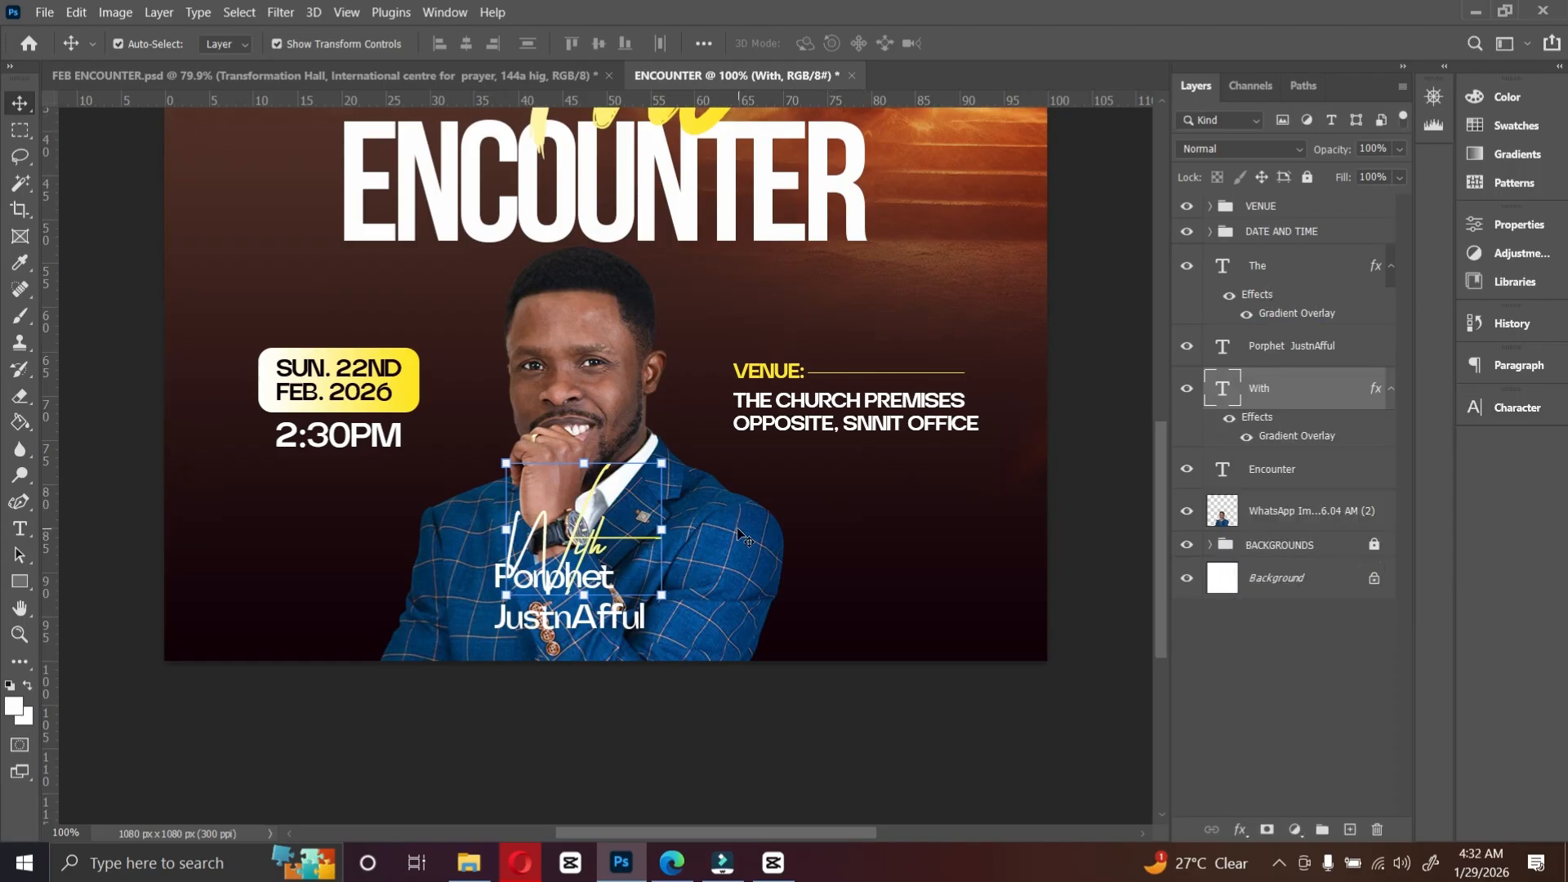
Step: Try erasing the bottom of the portrait photo with a large Eraser brush
{"action": "left_click", "coordinate": [690, 621]}
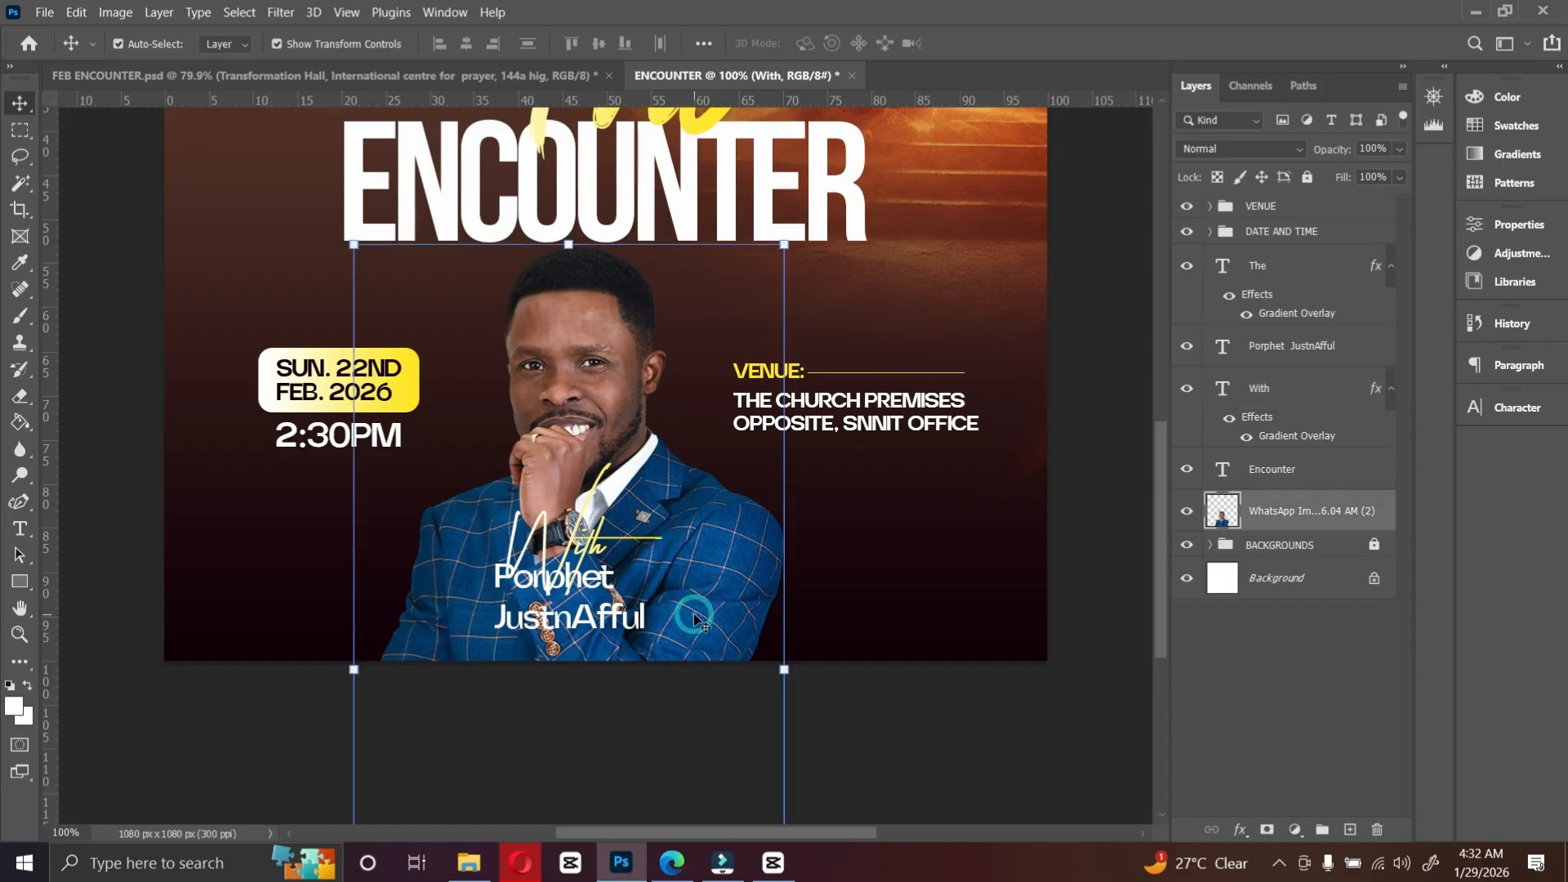
{"action": "scroll", "coordinate": [693, 615], "scroll_direction": "down", "scroll_amount": 1}
{"action": "scroll", "coordinate": [696, 612], "scroll_direction": "up", "scroll_amount": 1}
{"action": "scroll", "coordinate": [698, 611], "scroll_direction": "down", "scroll_amount": 1}
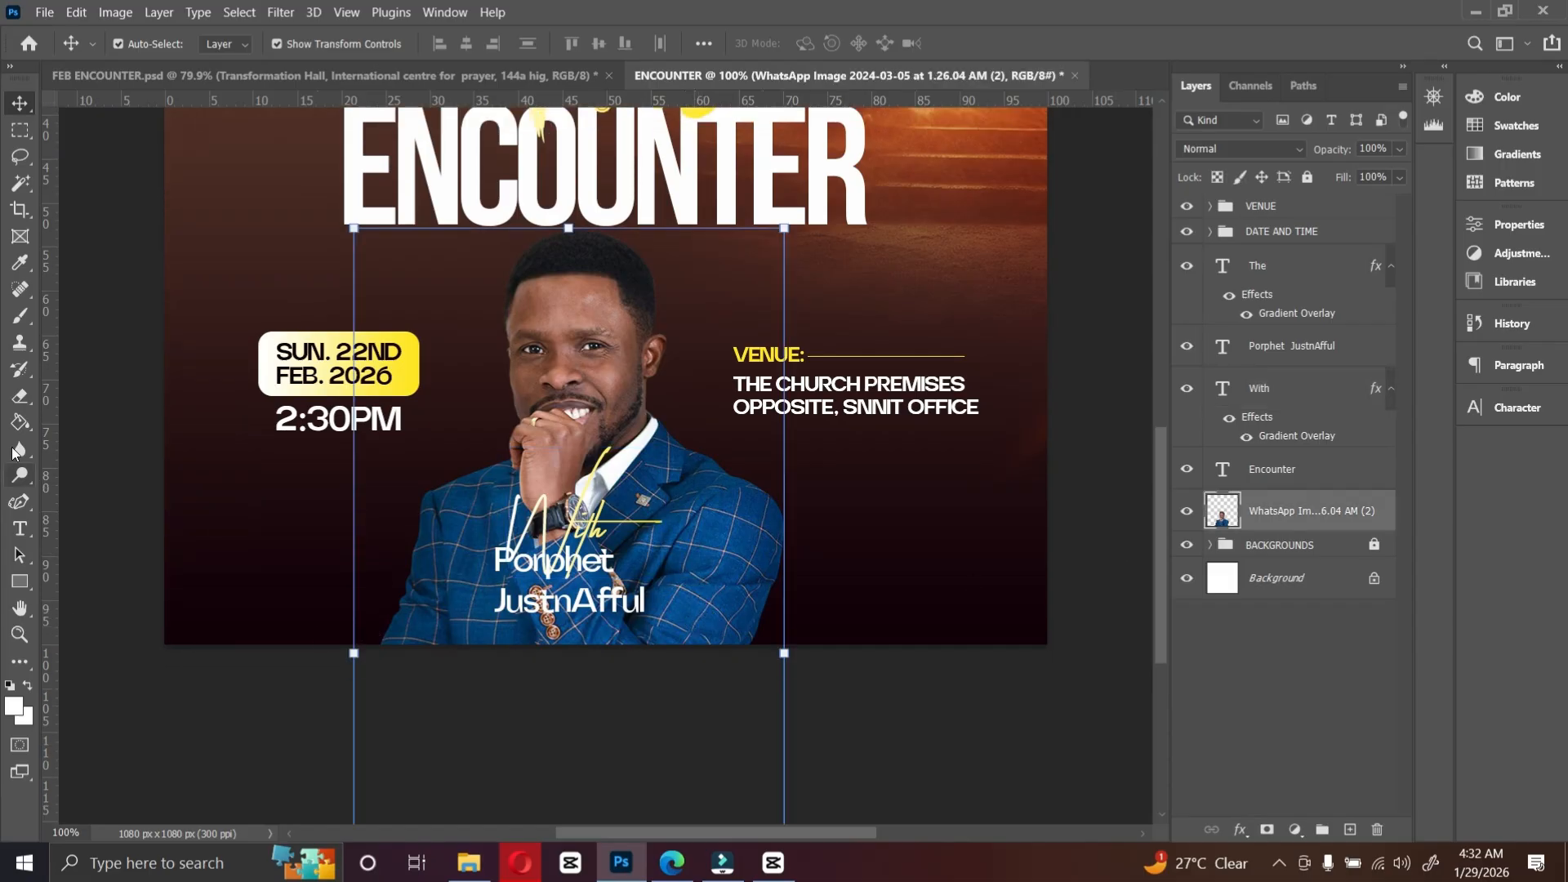
{"action": "key", "text": "e"}
{"action": "key", "text": "bracketright"}
{"action": "key", "text": "bracketright"}
{"action": "key", "text": "bracketright"}
{"action": "key", "text": "bracketright"}
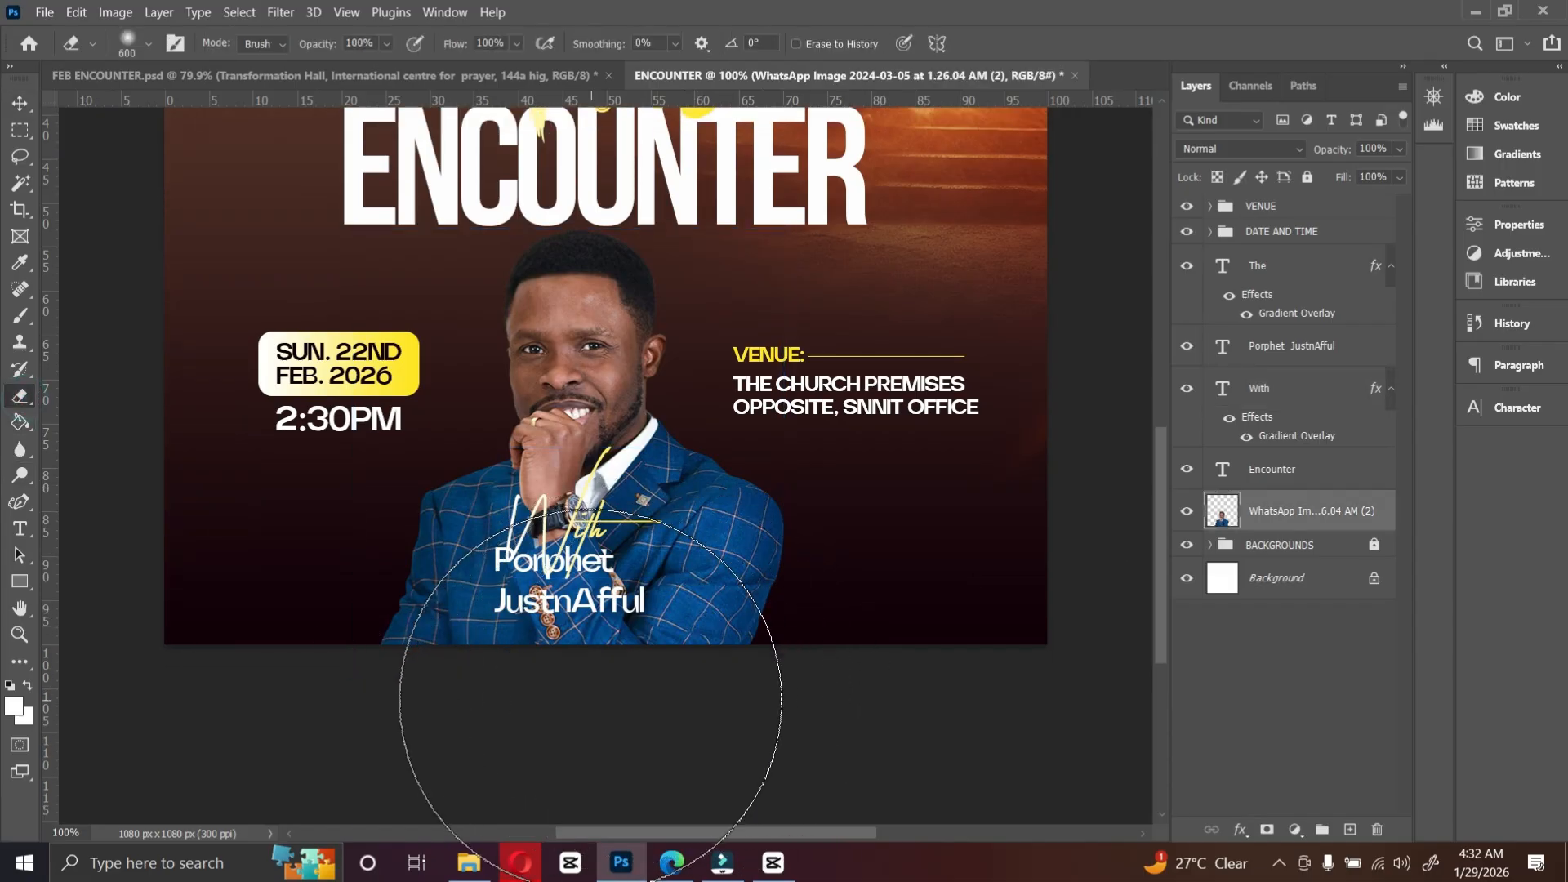
{"action": "scroll", "coordinate": [585, 682], "scroll_direction": "down", "scroll_amount": 1}
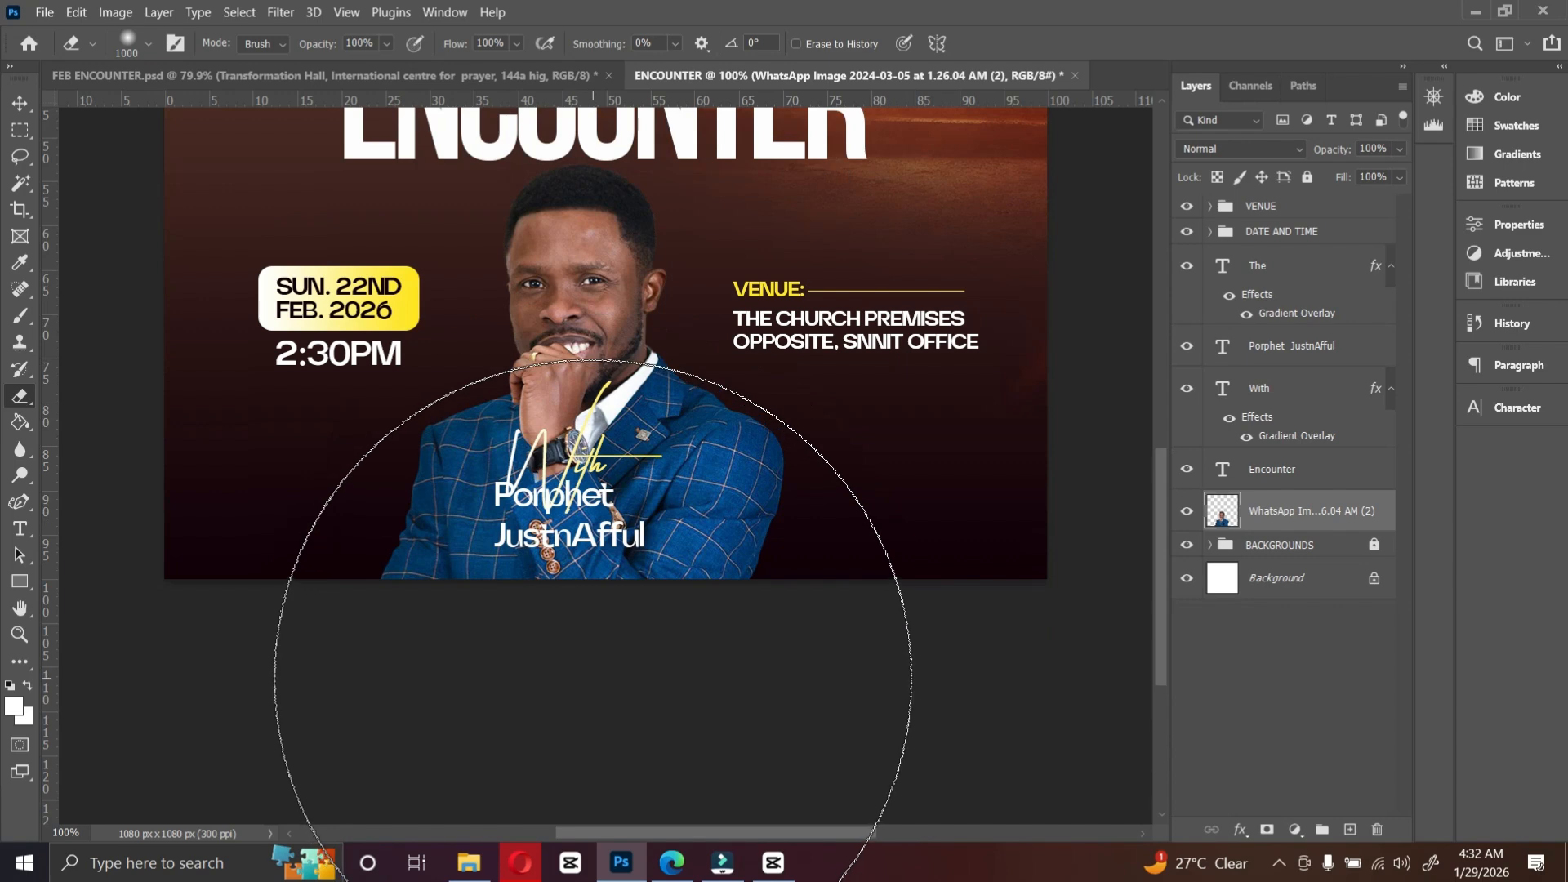
{"action": "key", "text": "ctrl+minus"}
{"action": "key", "text": "bracketright"}
{"action": "key", "text": "bracketright"}
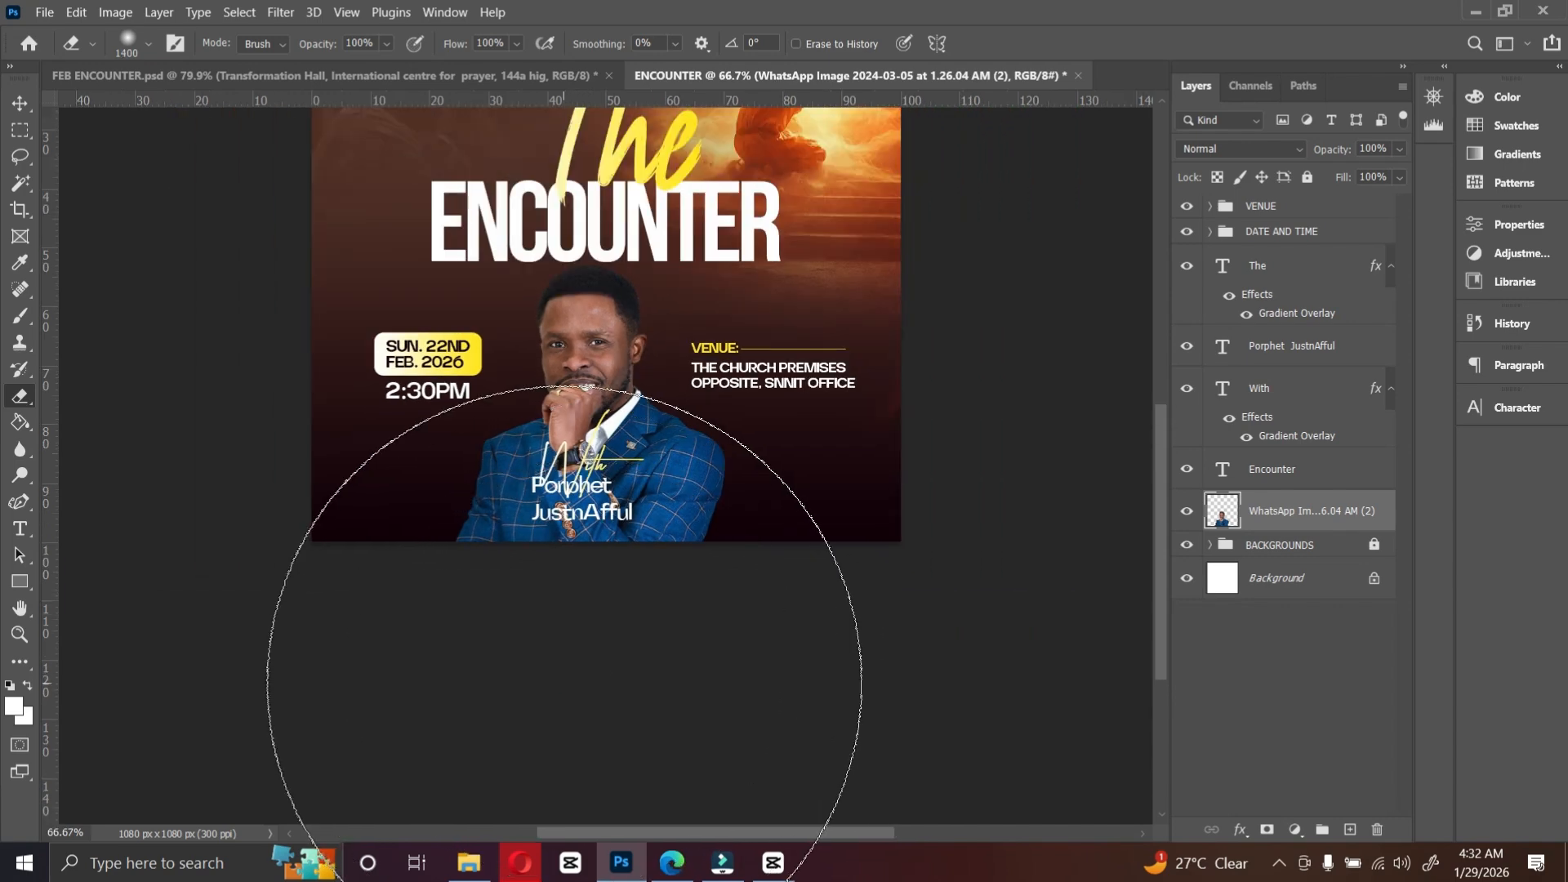
{"action": "left_click", "coordinate": [564, 683]}
{"action": "key", "text": "ctrl+z"}
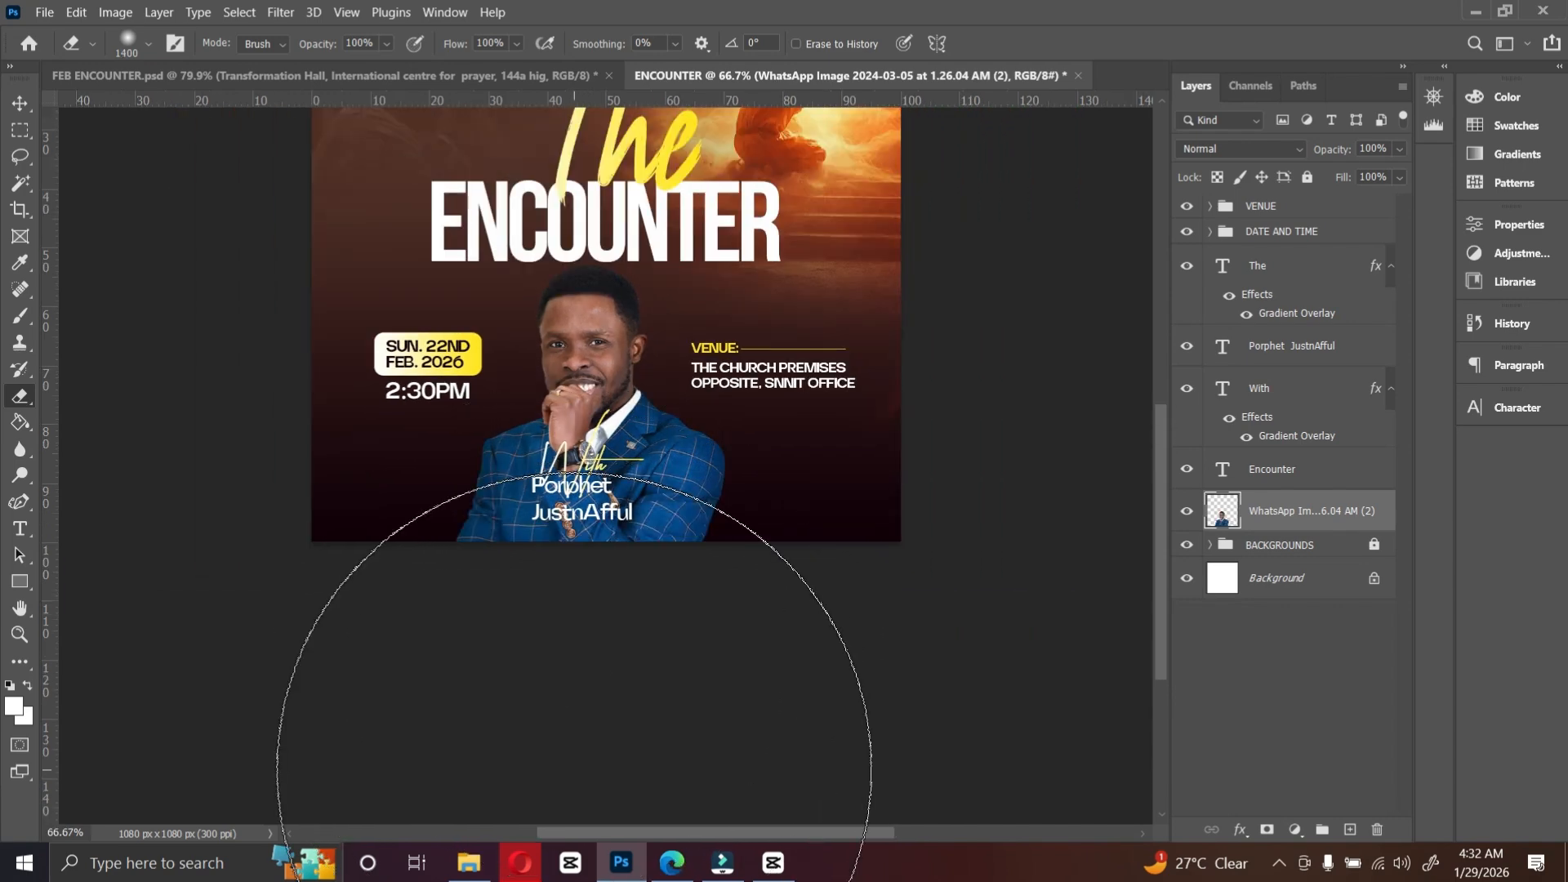
{"action": "key", "text": "bracketleft"}
{"action": "key", "text": "bracketleft"}
{"action": "key", "text": "bracketleft"}
{"action": "key", "text": "bracketleft"}
{"action": "key", "text": "bracketleft"}
{"action": "key", "text": "bracketleft"}
{"action": "left_click", "coordinate": [549, 643]}
{"action": "key", "text": "ctrl+z"}
Step: Erase the portrait photo's bottom edge with a 500 px Eraser brush
{"action": "key", "text": "bracketright"}
{"action": "key", "text": "bracketright"}
{"action": "key", "text": "bracketright"}
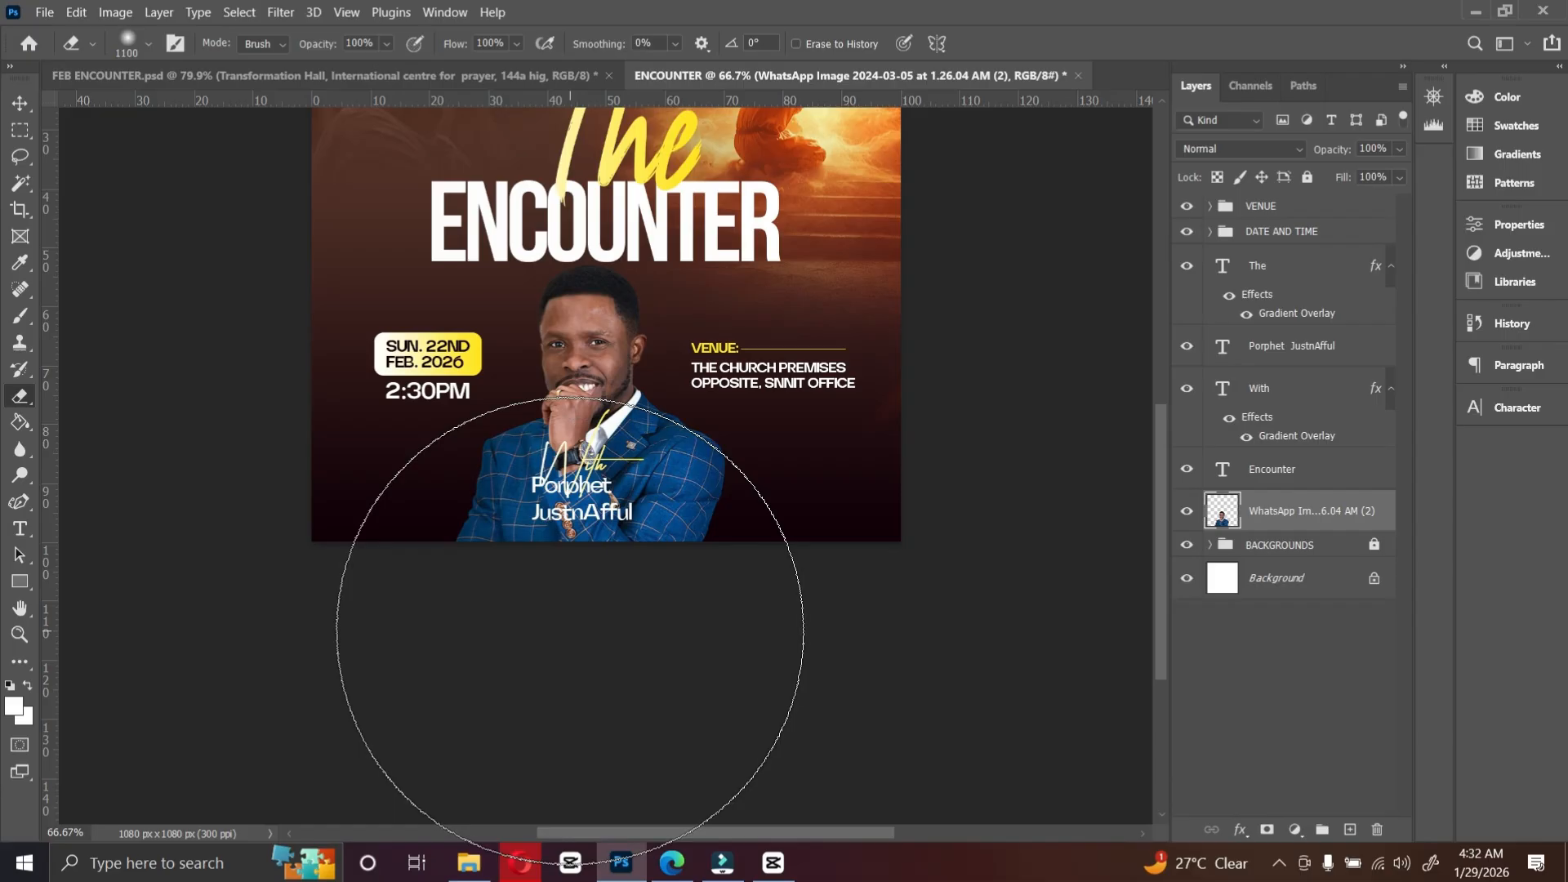
{"action": "key", "text": "bracketleft"}
{"action": "key", "text": "bracketleft"}
{"action": "key", "text": "bracketleft"}
{"action": "key", "text": "bracketleft"}
{"action": "key", "text": "bracketleft"}
{"action": "key", "text": "bracketleft"}
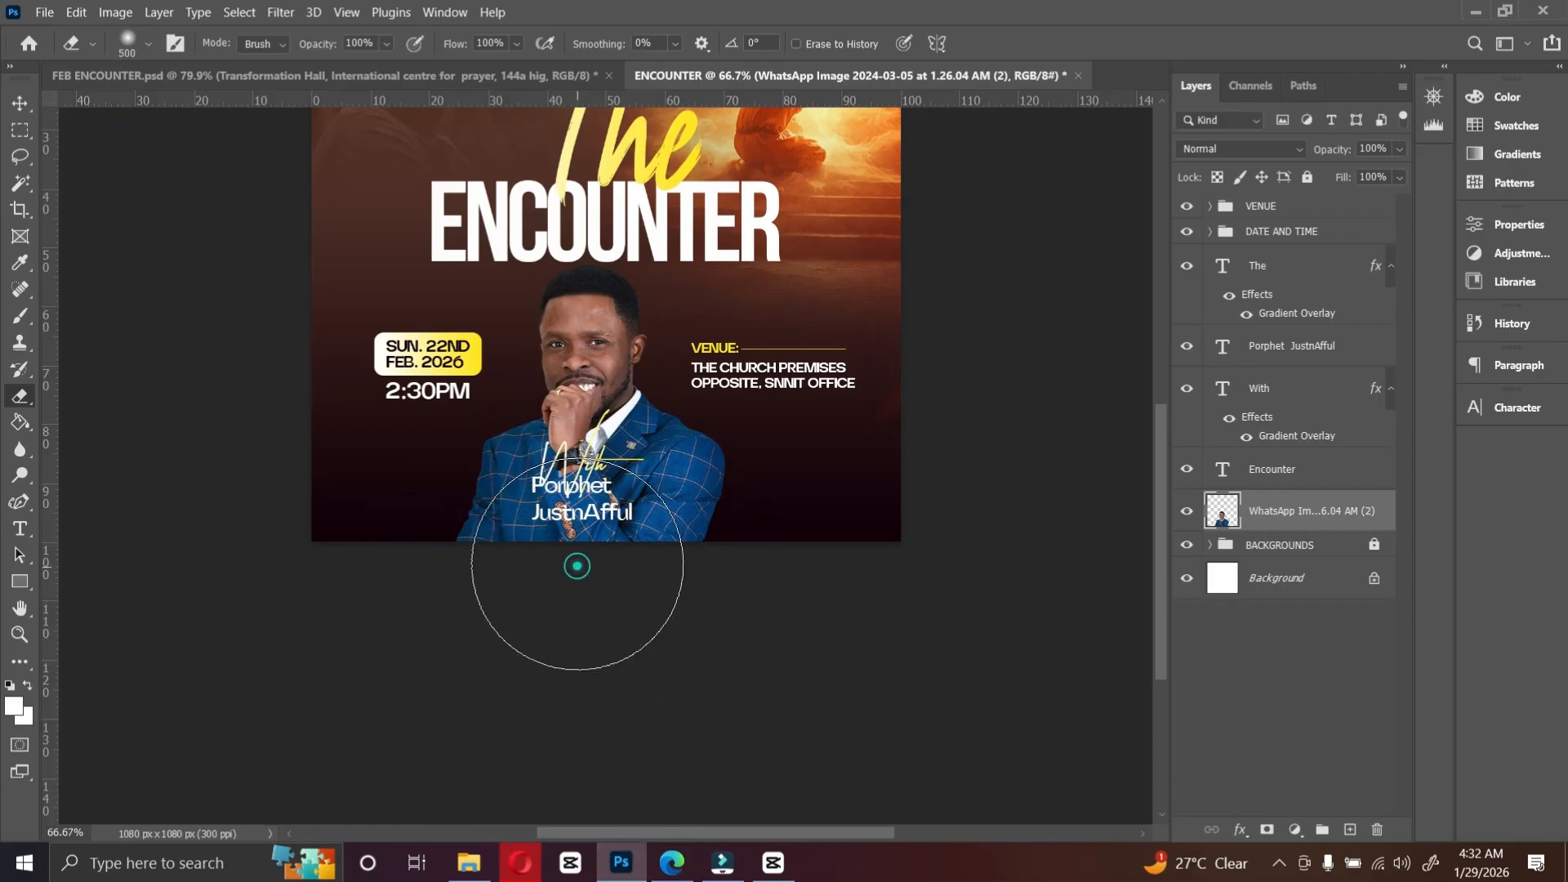
{"action": "left_click_drag", "start_coordinate": [577, 565], "coordinate": [479, 577]}
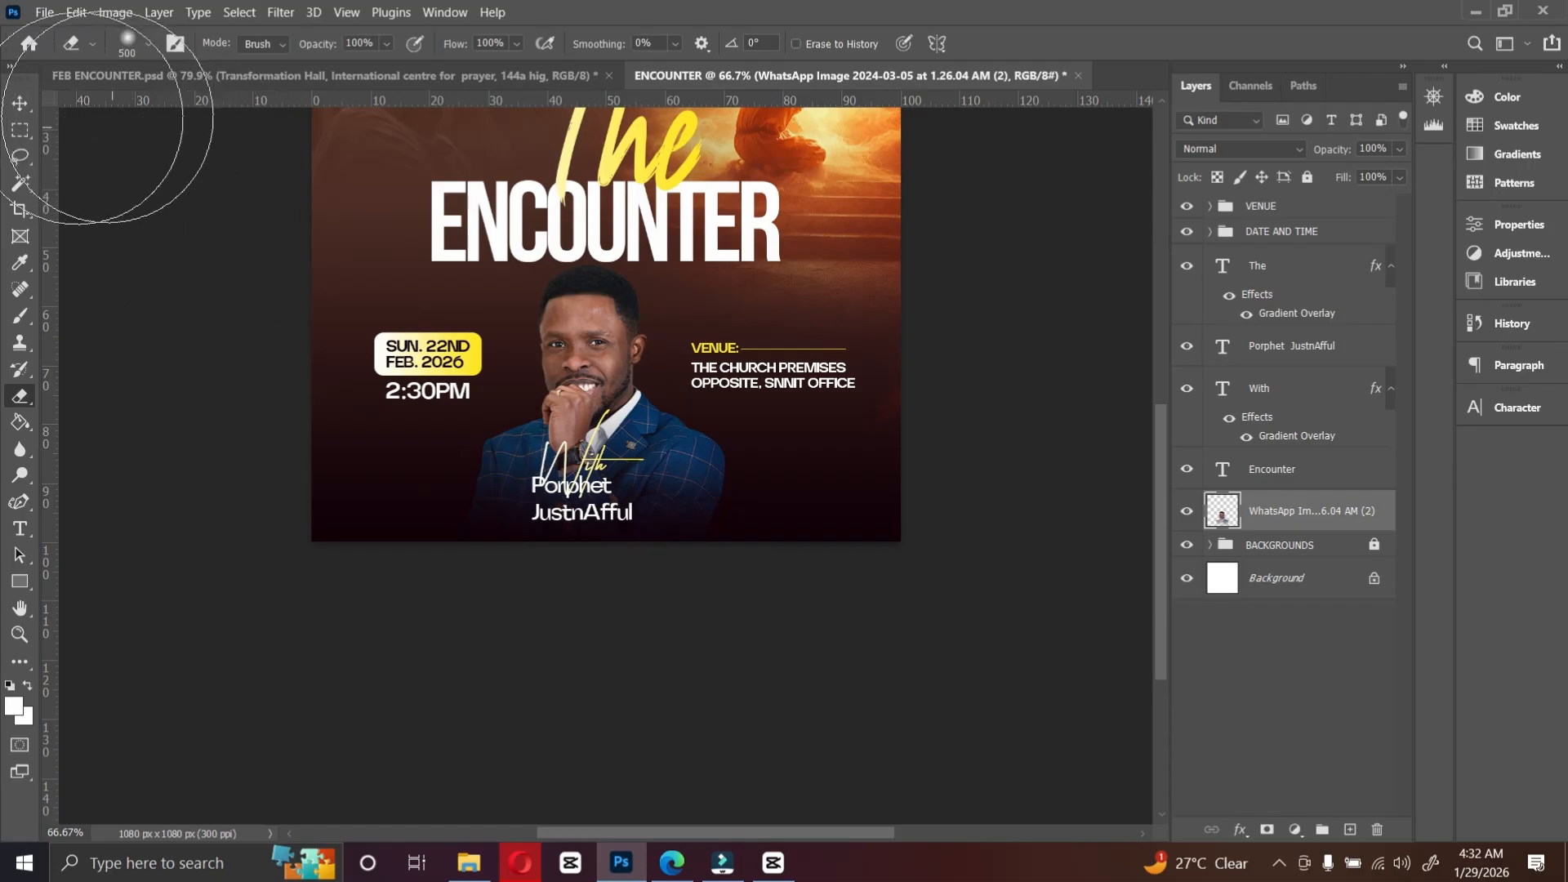
Step: Move the The and ENCOUNTER title layers below the portrait photo in the layer stack
{"action": "left_click", "coordinate": [19, 103]}
{"action": "left_click", "coordinate": [835, 660]}
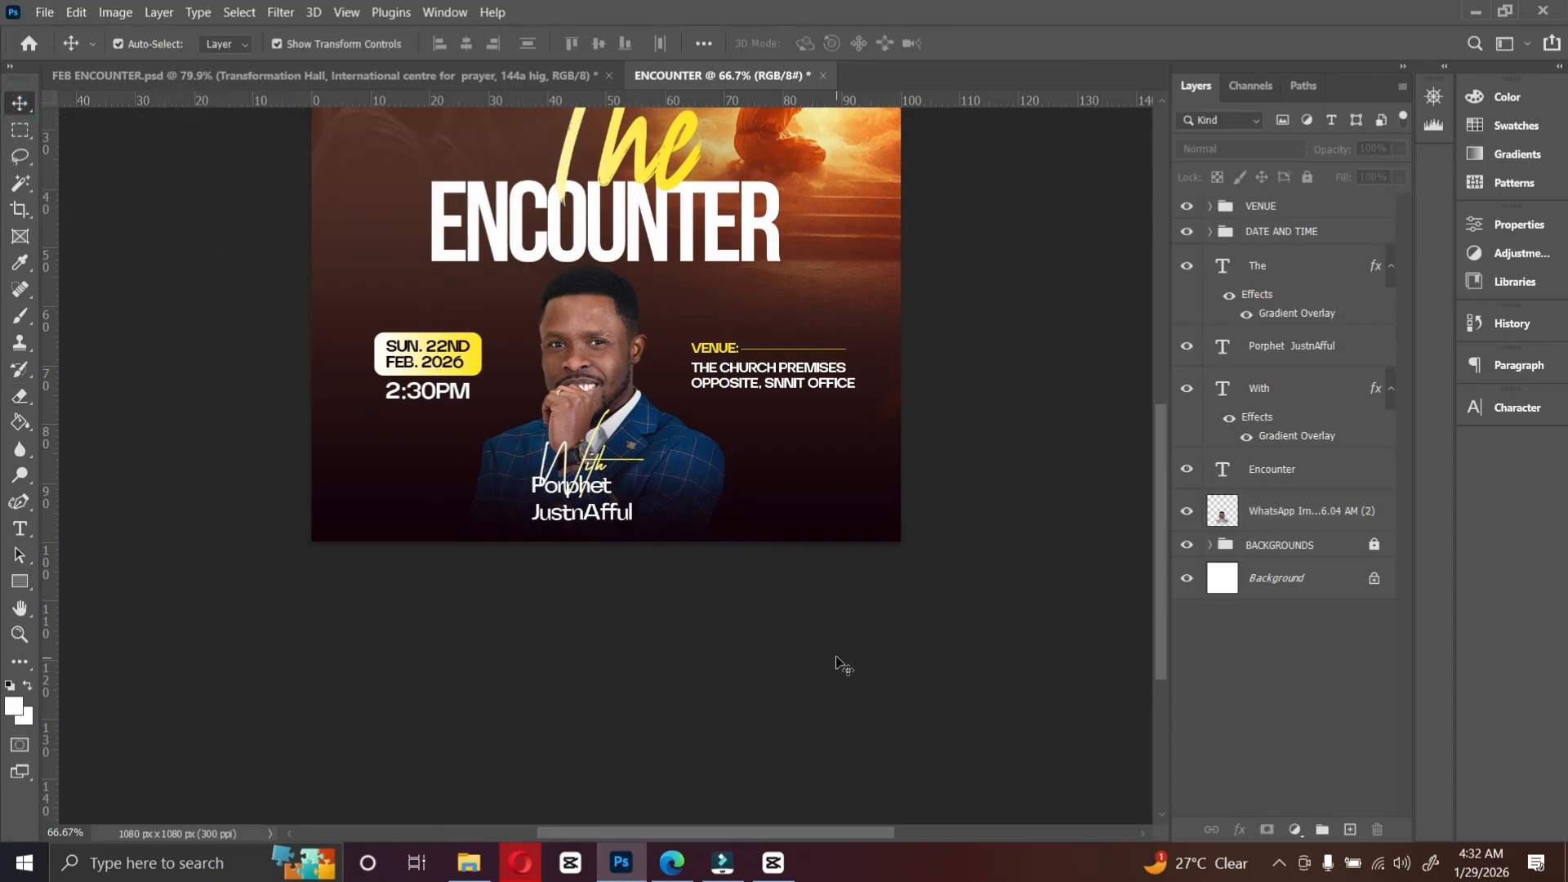
{"action": "key", "text": "ctrl+0"}
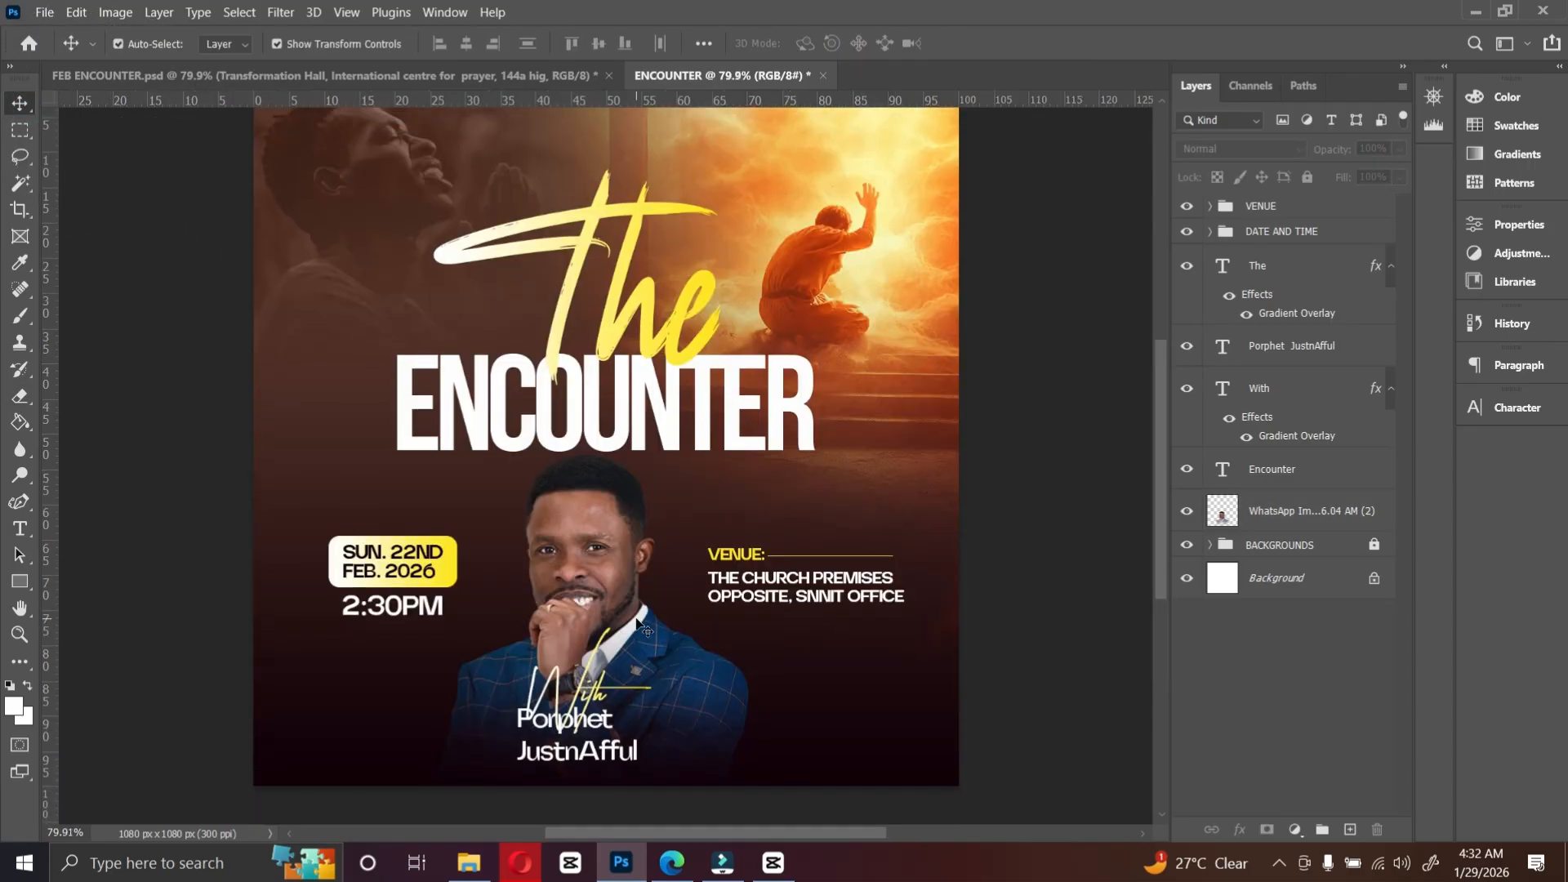
{"action": "left_click_drag", "start_coordinate": [641, 627], "coordinate": [642, 615]}
{"action": "left_click", "coordinate": [1246, 263]}
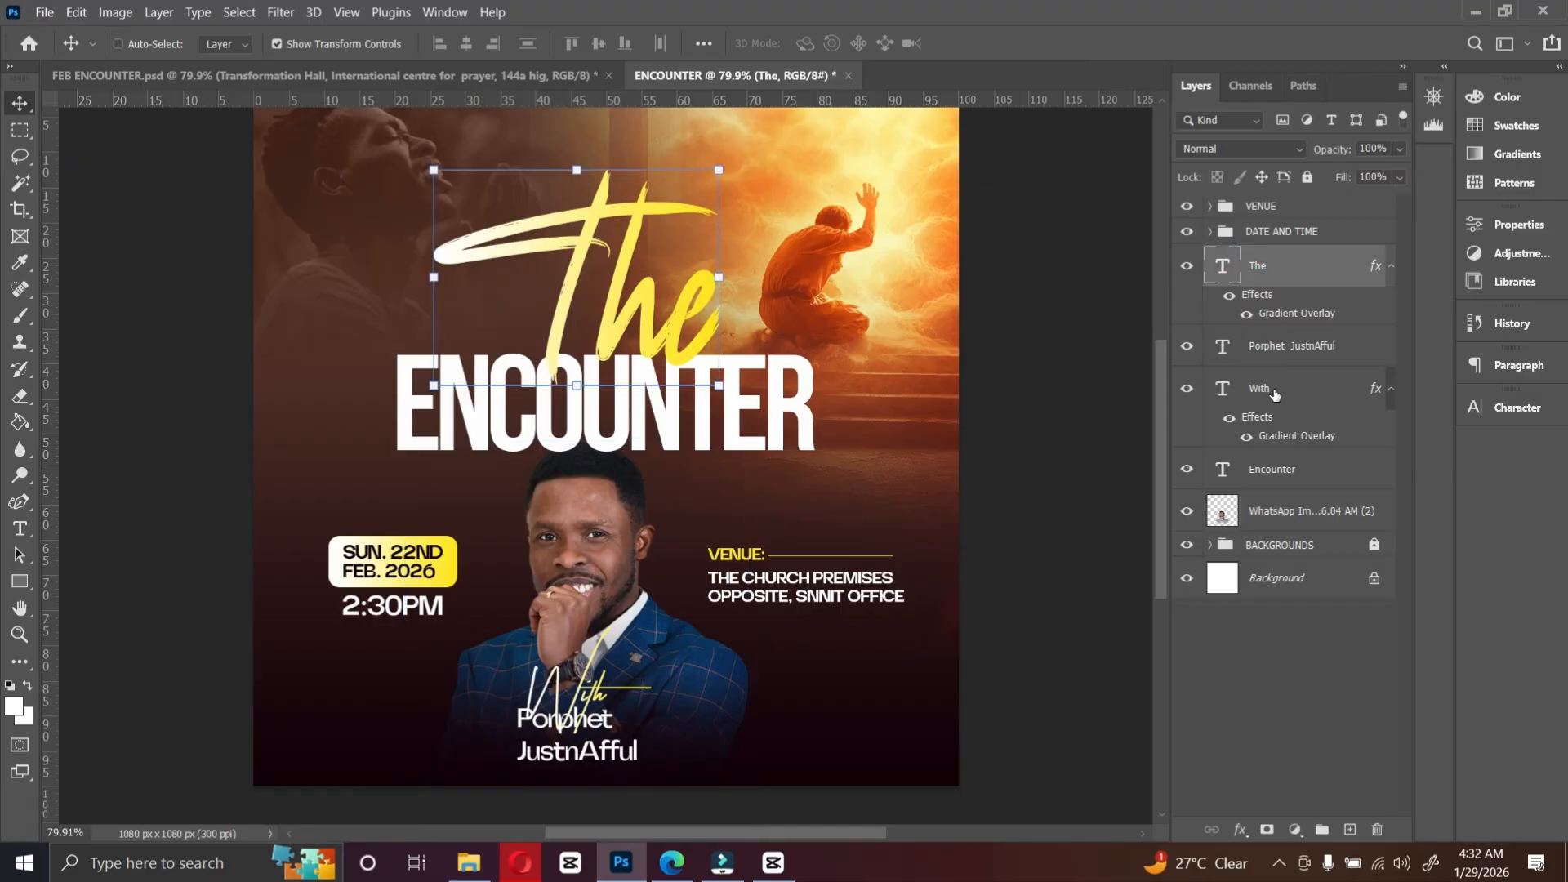
{"action": "left_click", "coordinate": [1279, 482], "text": "ctrl"}
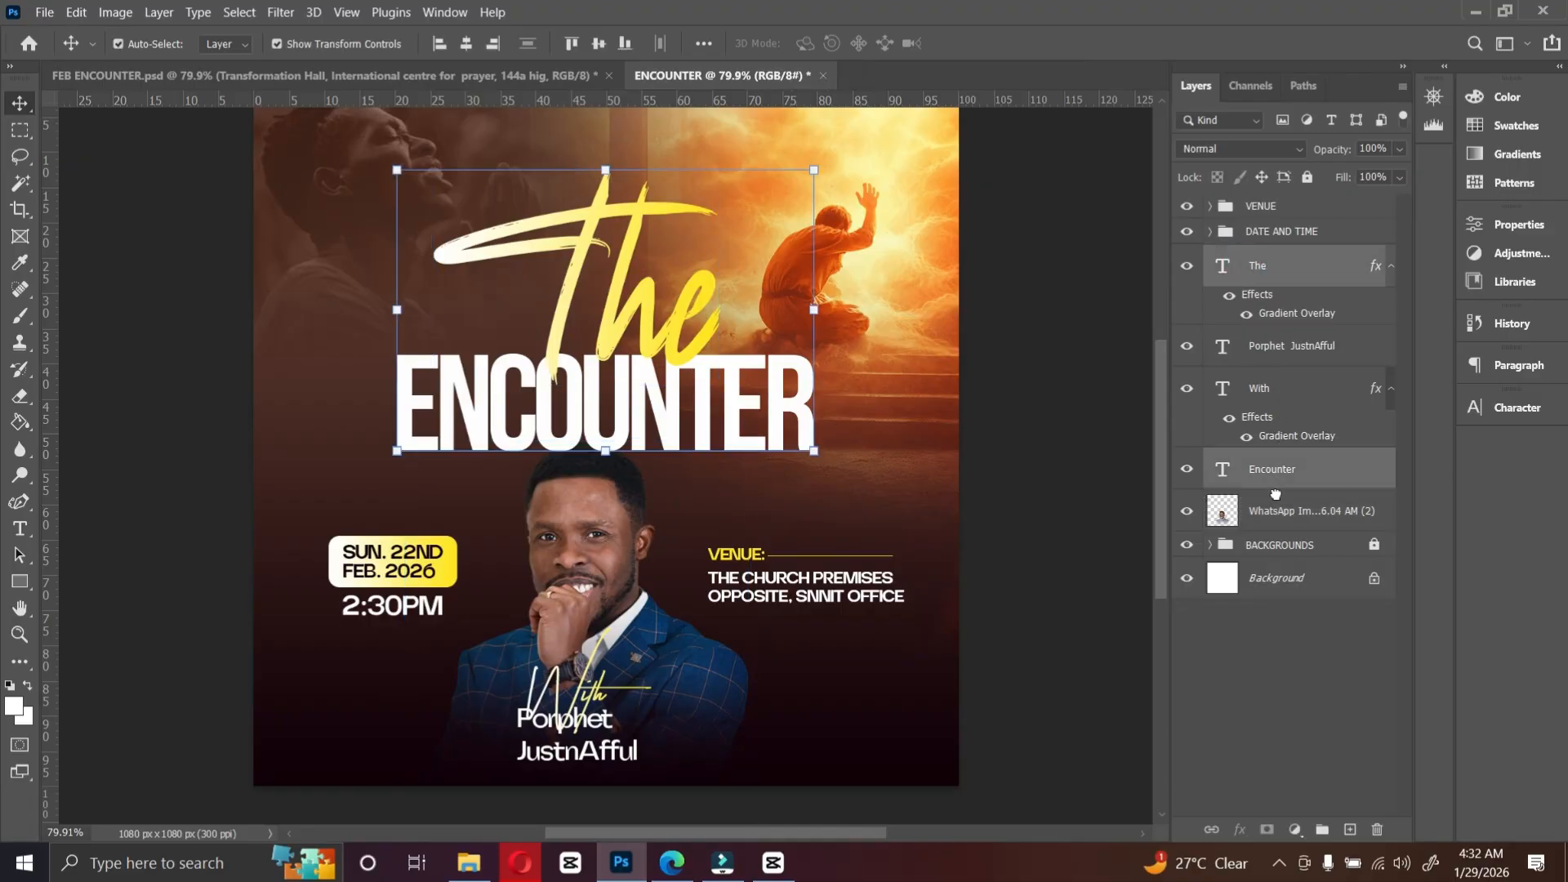
{"action": "left_click_drag", "start_coordinate": [1279, 483], "coordinate": [1274, 527]}
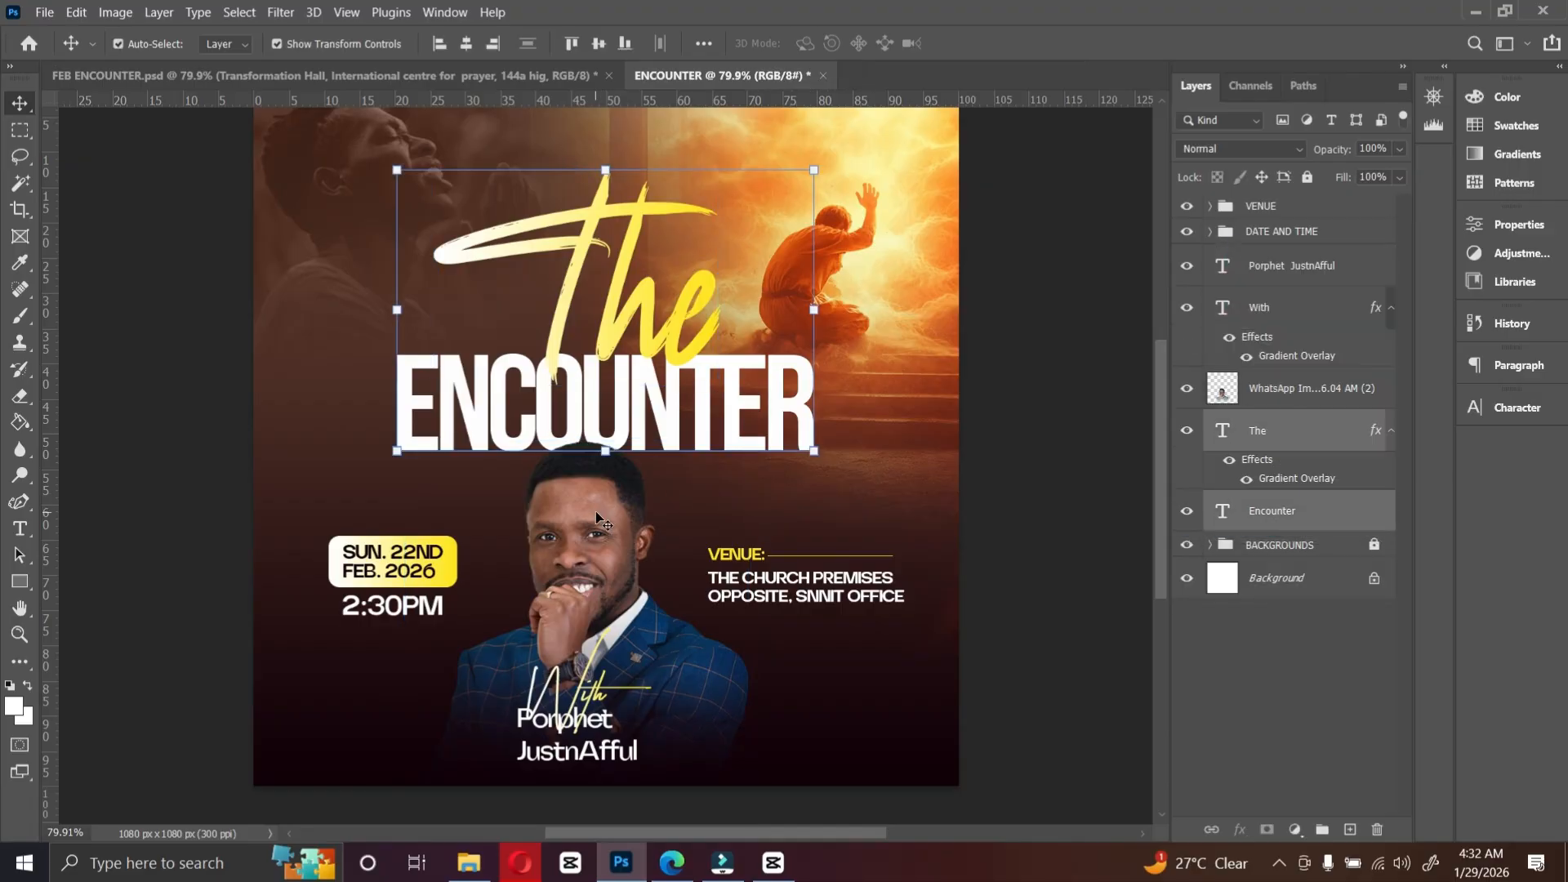
Step: Set the WITH text size to 24 pt in the Character settings
{"action": "left_click", "coordinate": [559, 698]}
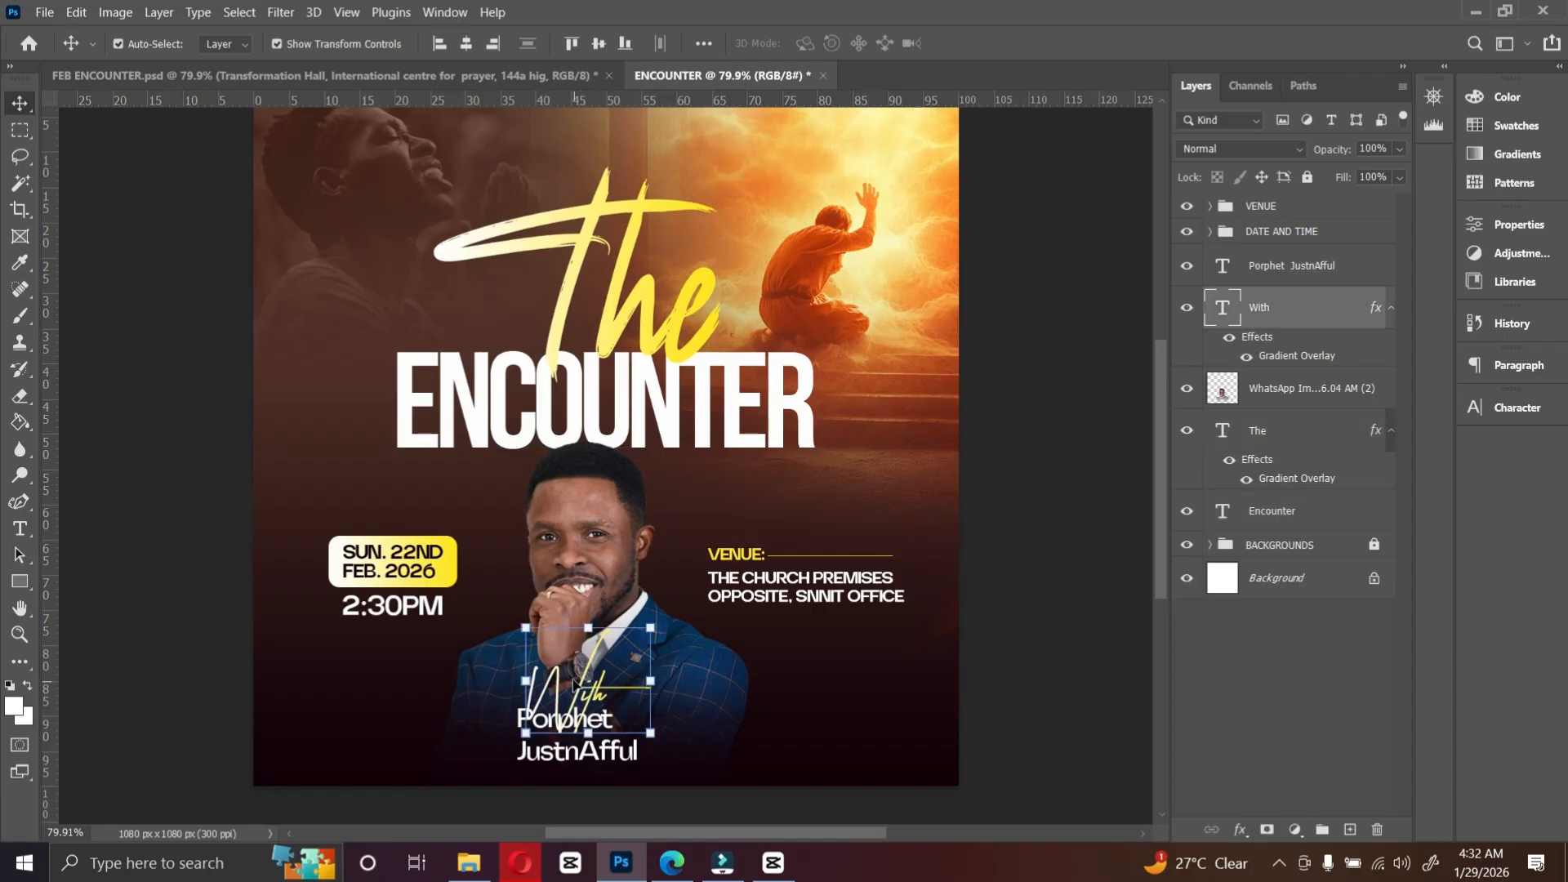
{"action": "left_click", "coordinate": [573, 683]}
{"action": "left_click", "coordinate": [571, 682]}
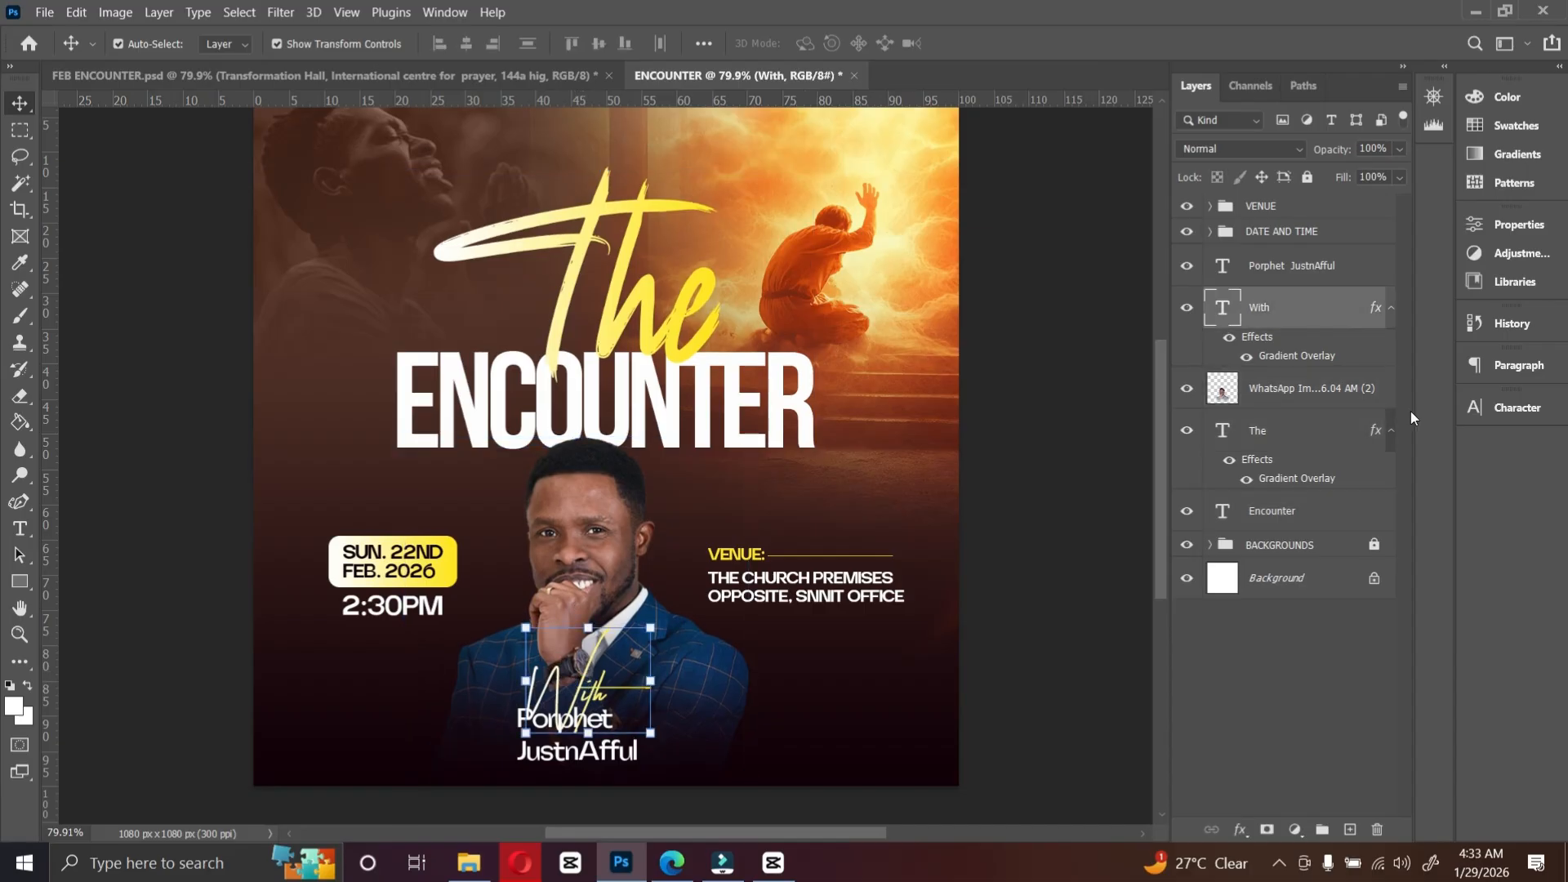
{"action": "left_click", "coordinate": [1518, 407]}
{"action": "left_click", "coordinate": [1329, 460]}
{"action": "left_click", "coordinate": [1304, 615]}
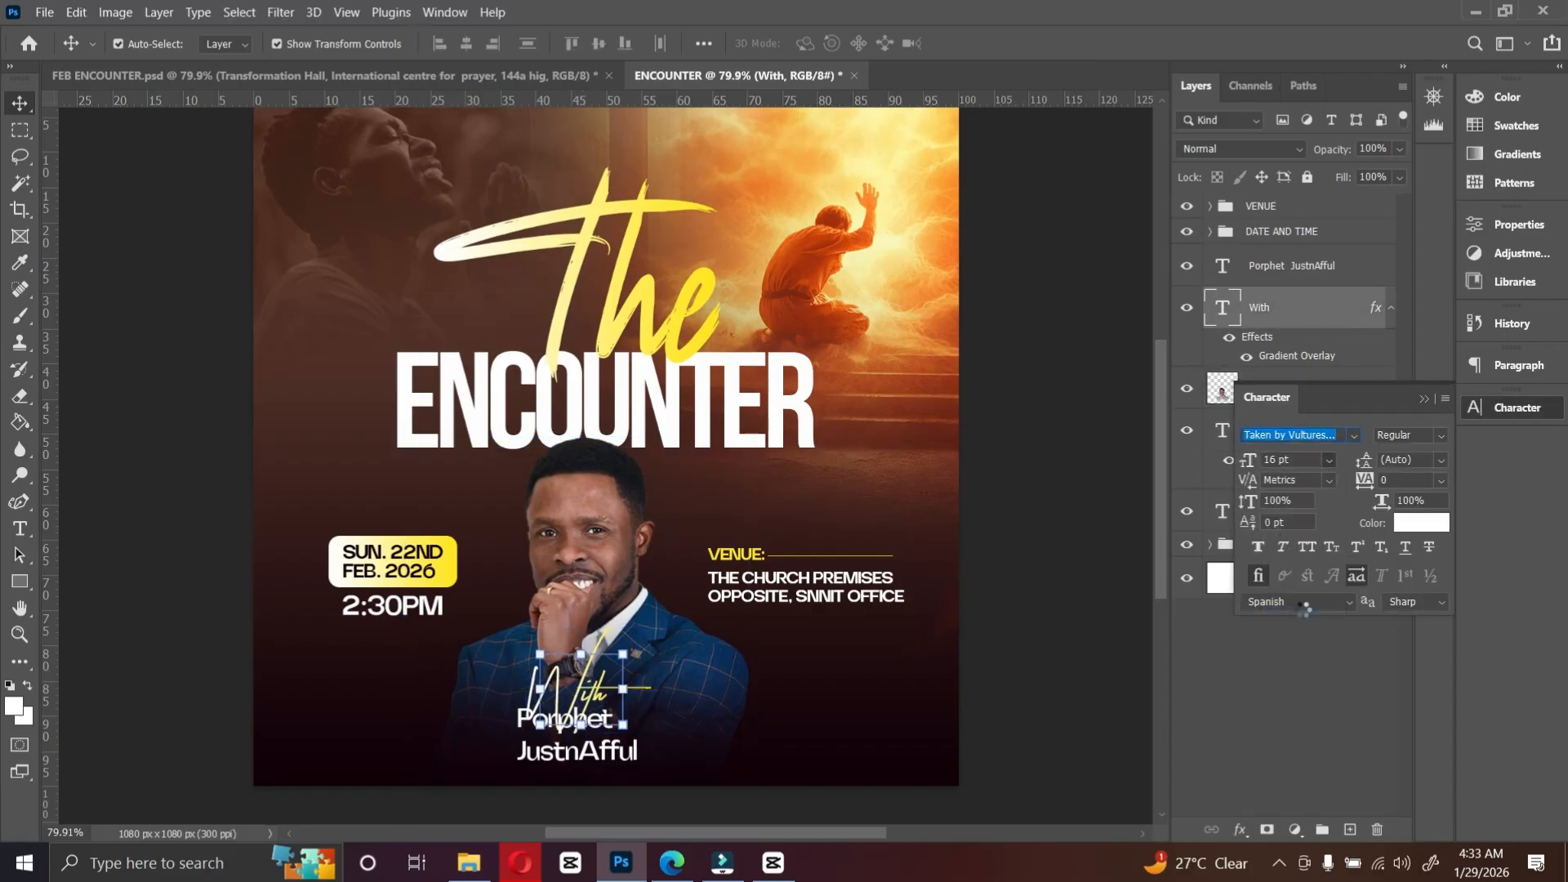
{"action": "left_click_drag", "start_coordinate": [587, 691], "coordinate": [610, 731]}
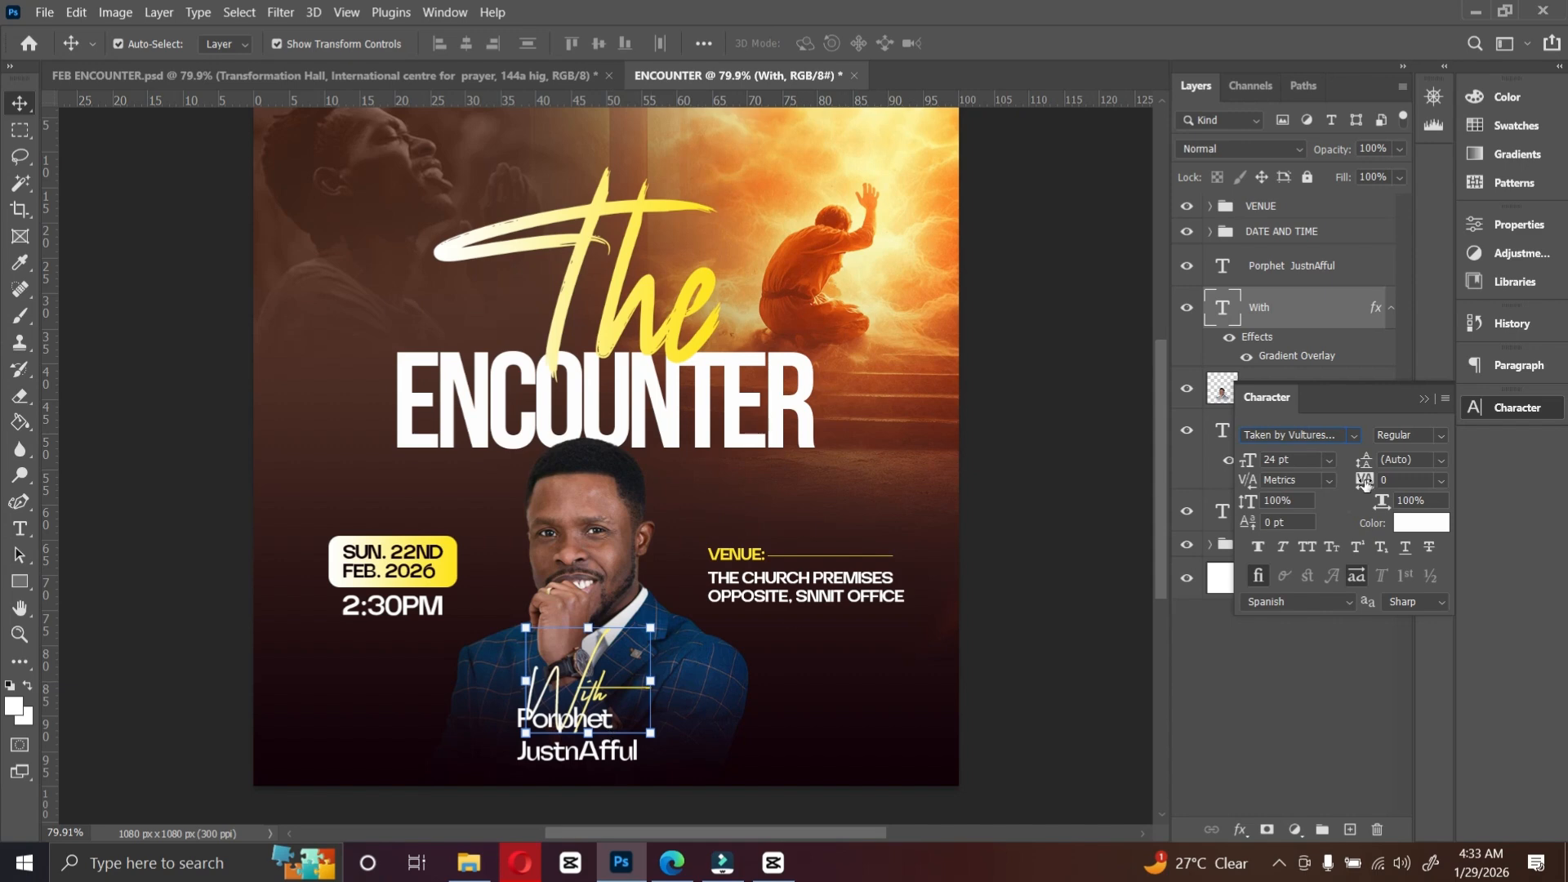
{"action": "left_click", "coordinate": [1331, 461]}
{"action": "left_click", "coordinate": [1304, 615]}
Step: Set the speaker name text to Quanta Grotesk Pro Semi Bold at 8 pt
{"action": "left_click", "coordinate": [578, 749]}
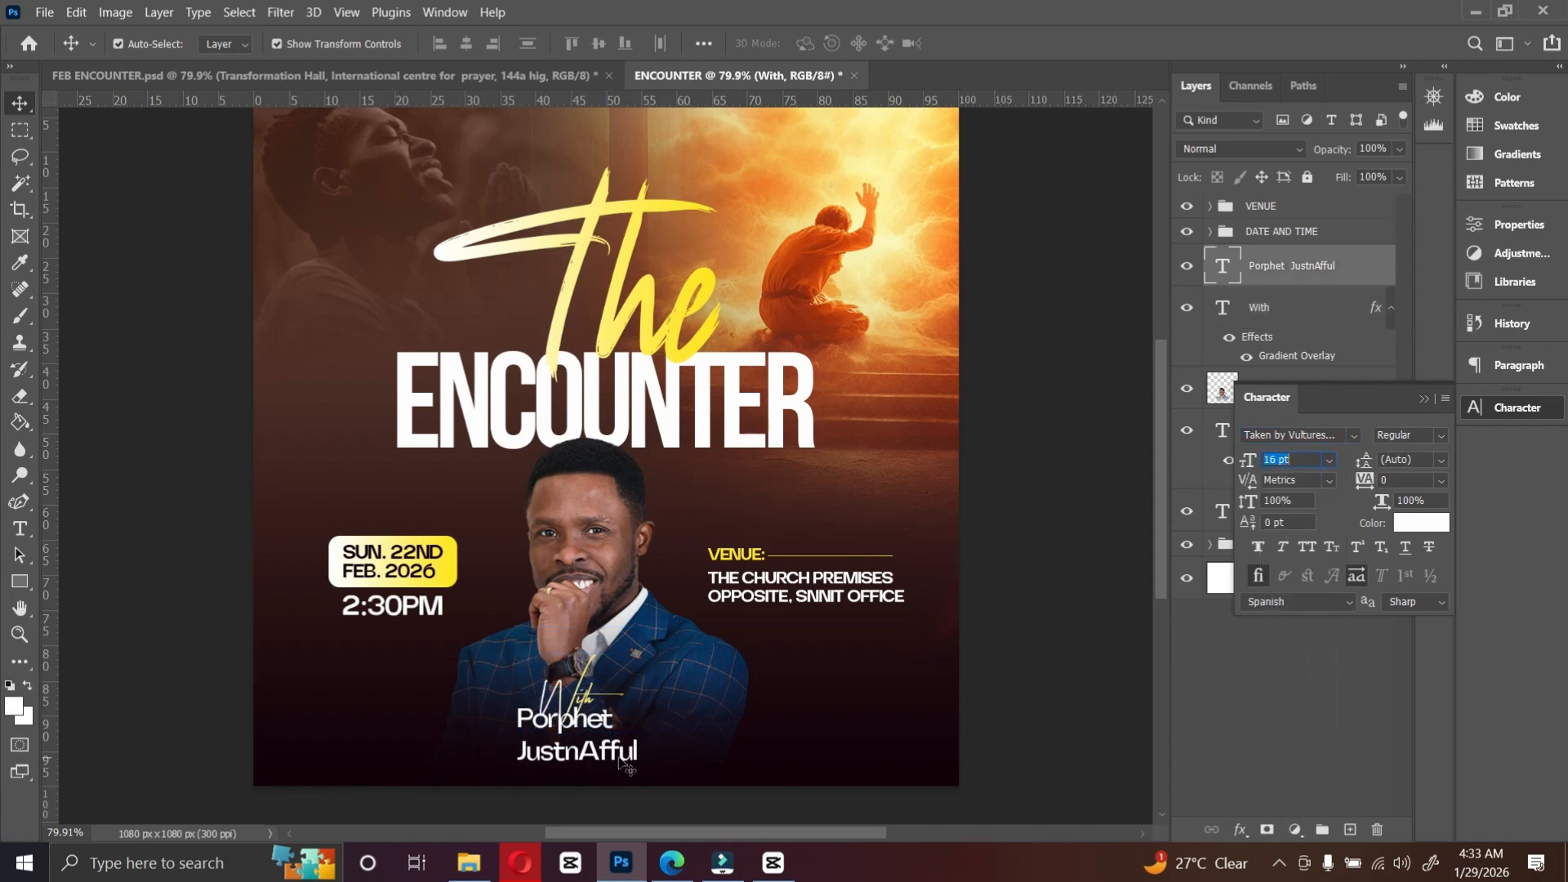
{"action": "left_click", "coordinate": [1442, 438]}
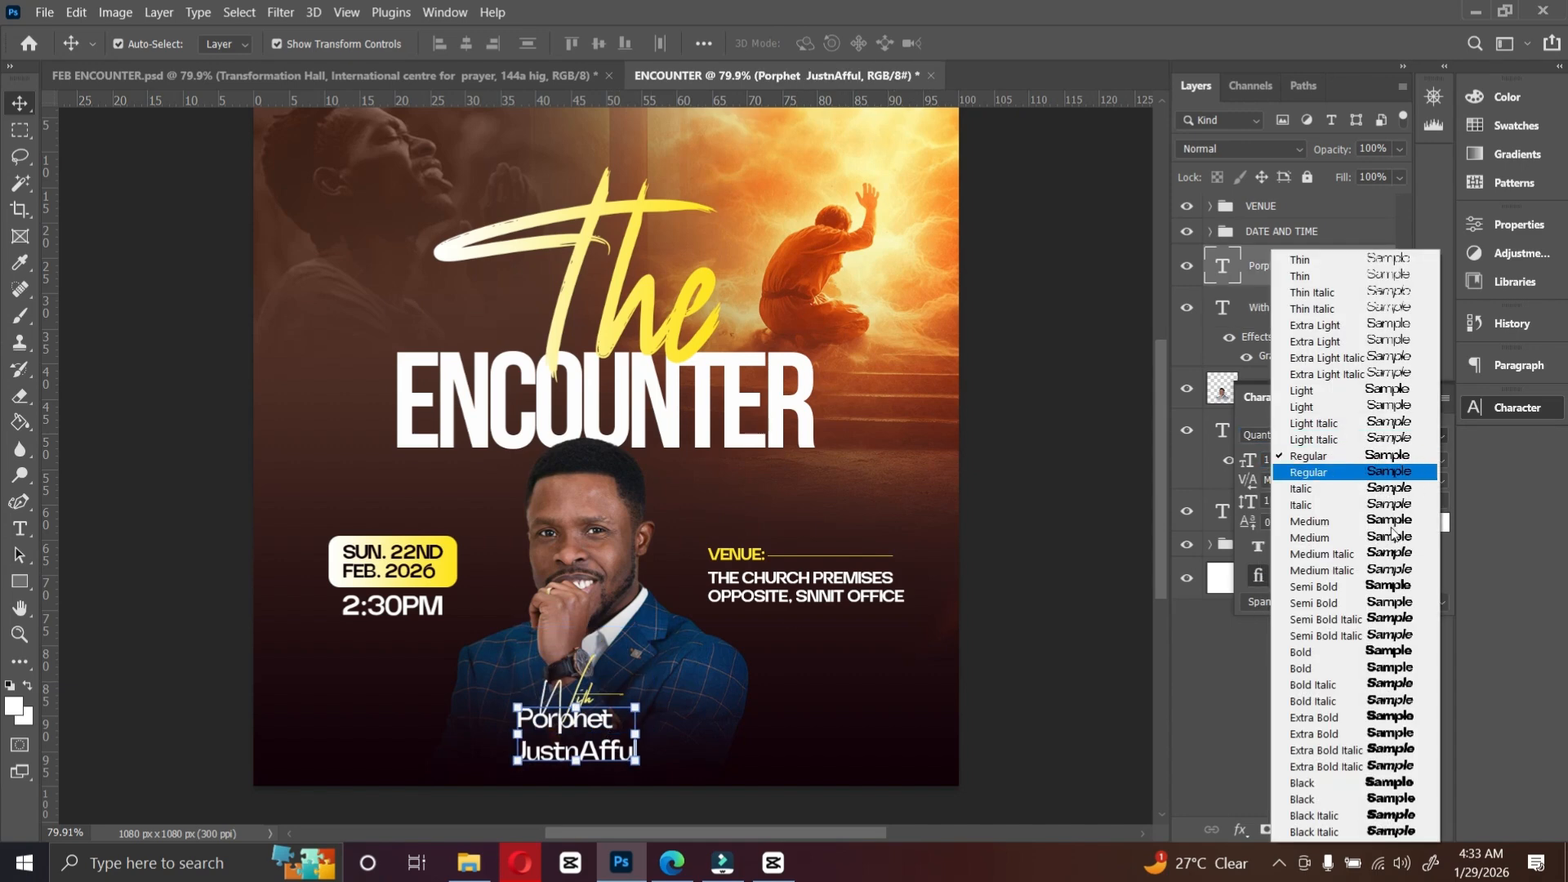
{"action": "left_click", "coordinate": [1348, 424]}
{"action": "left_click", "coordinate": [1329, 460]}
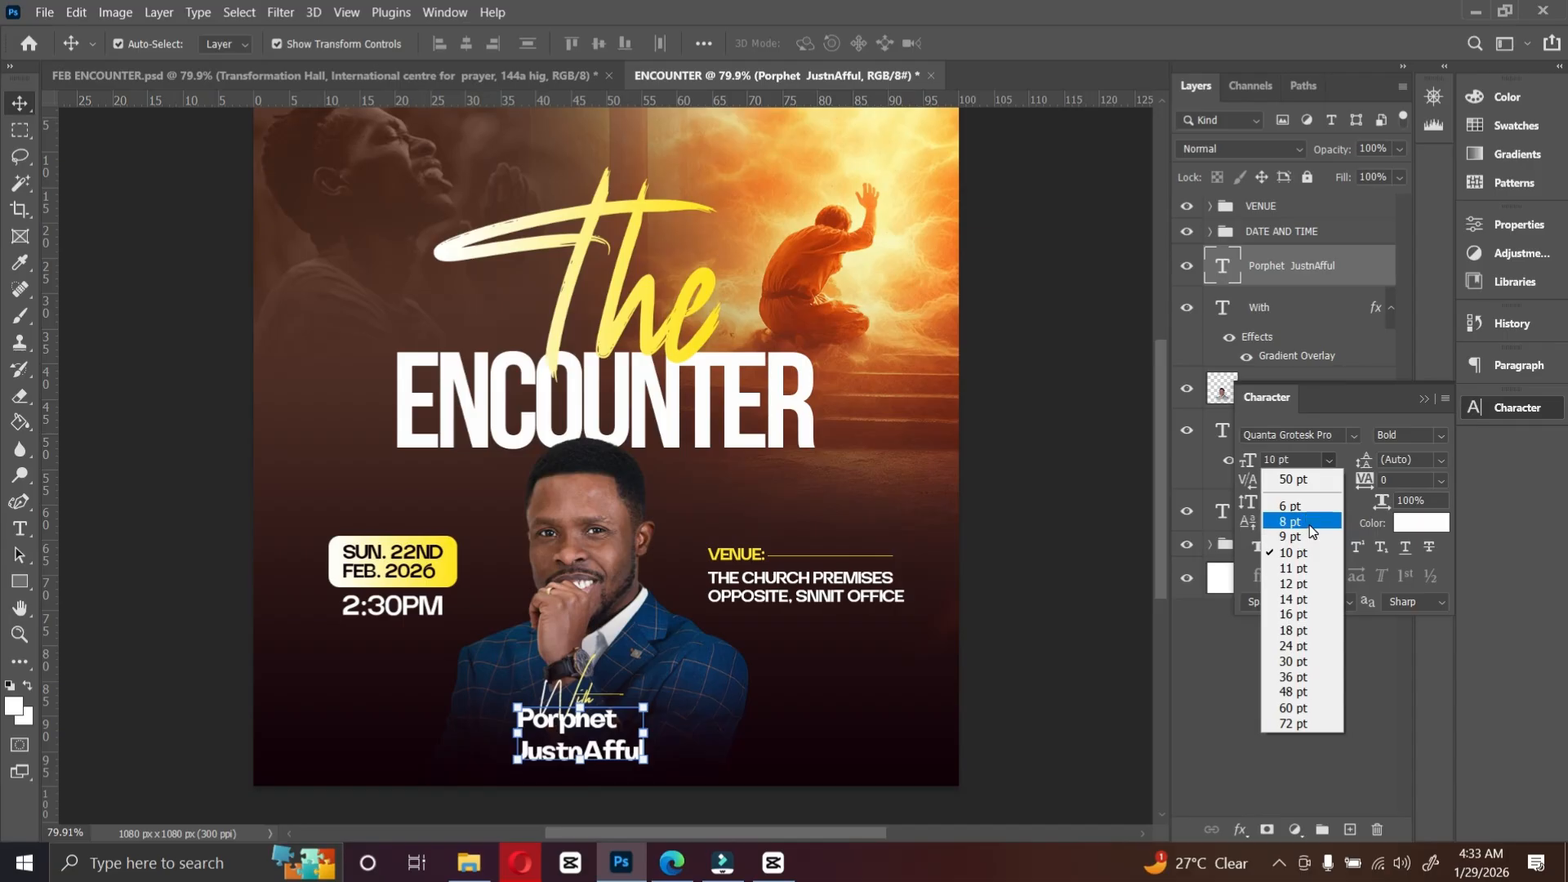
{"action": "left_click", "coordinate": [1293, 522]}
{"action": "left_click", "coordinate": [1439, 437]}
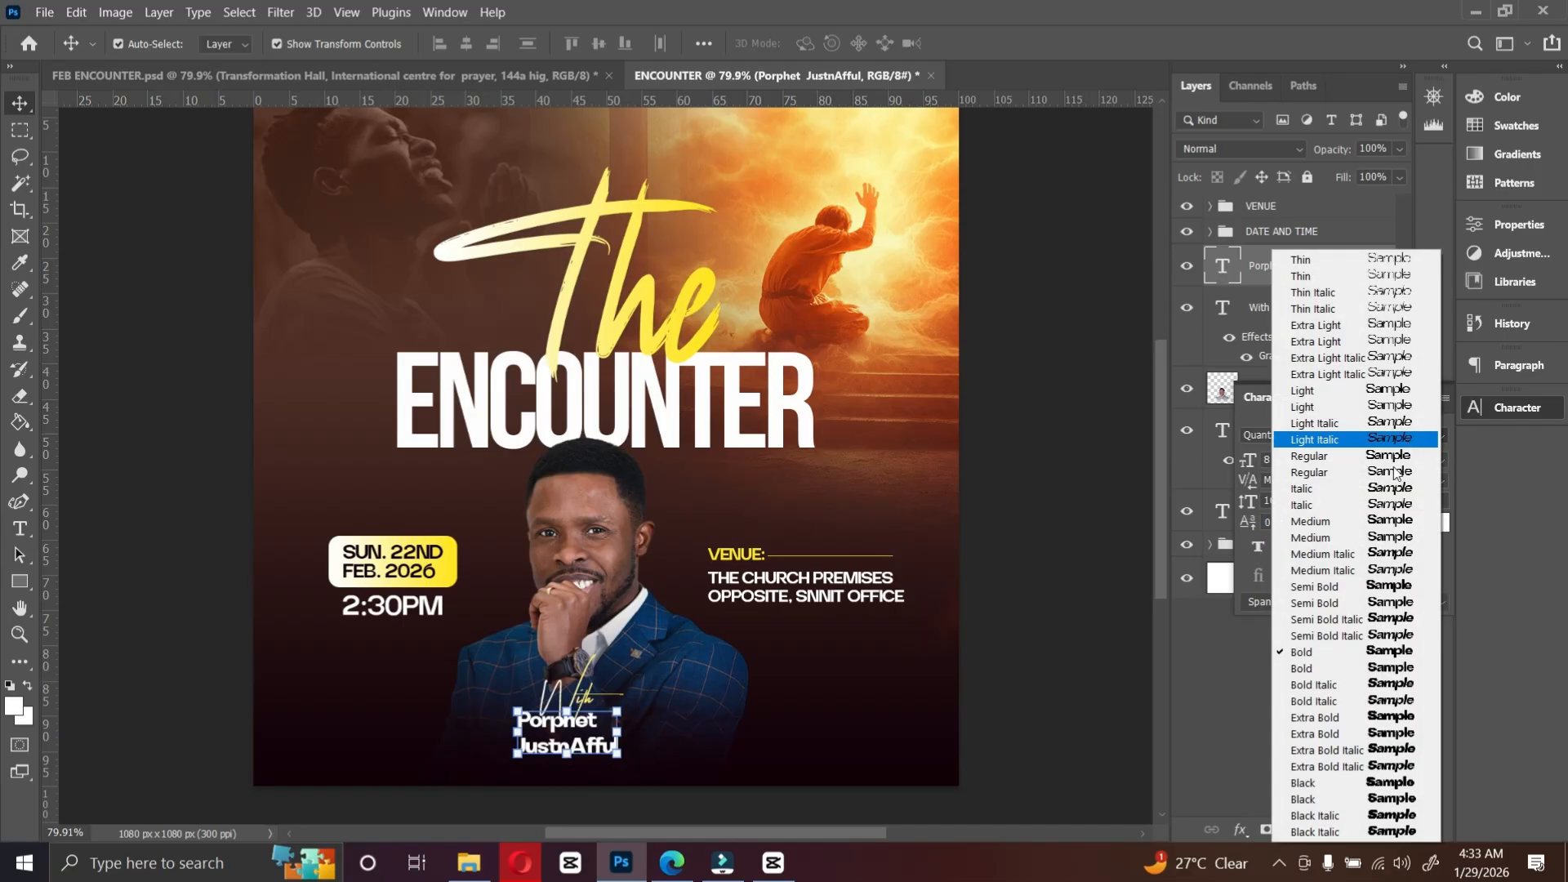
{"action": "left_click", "coordinate": [1339, 587]}
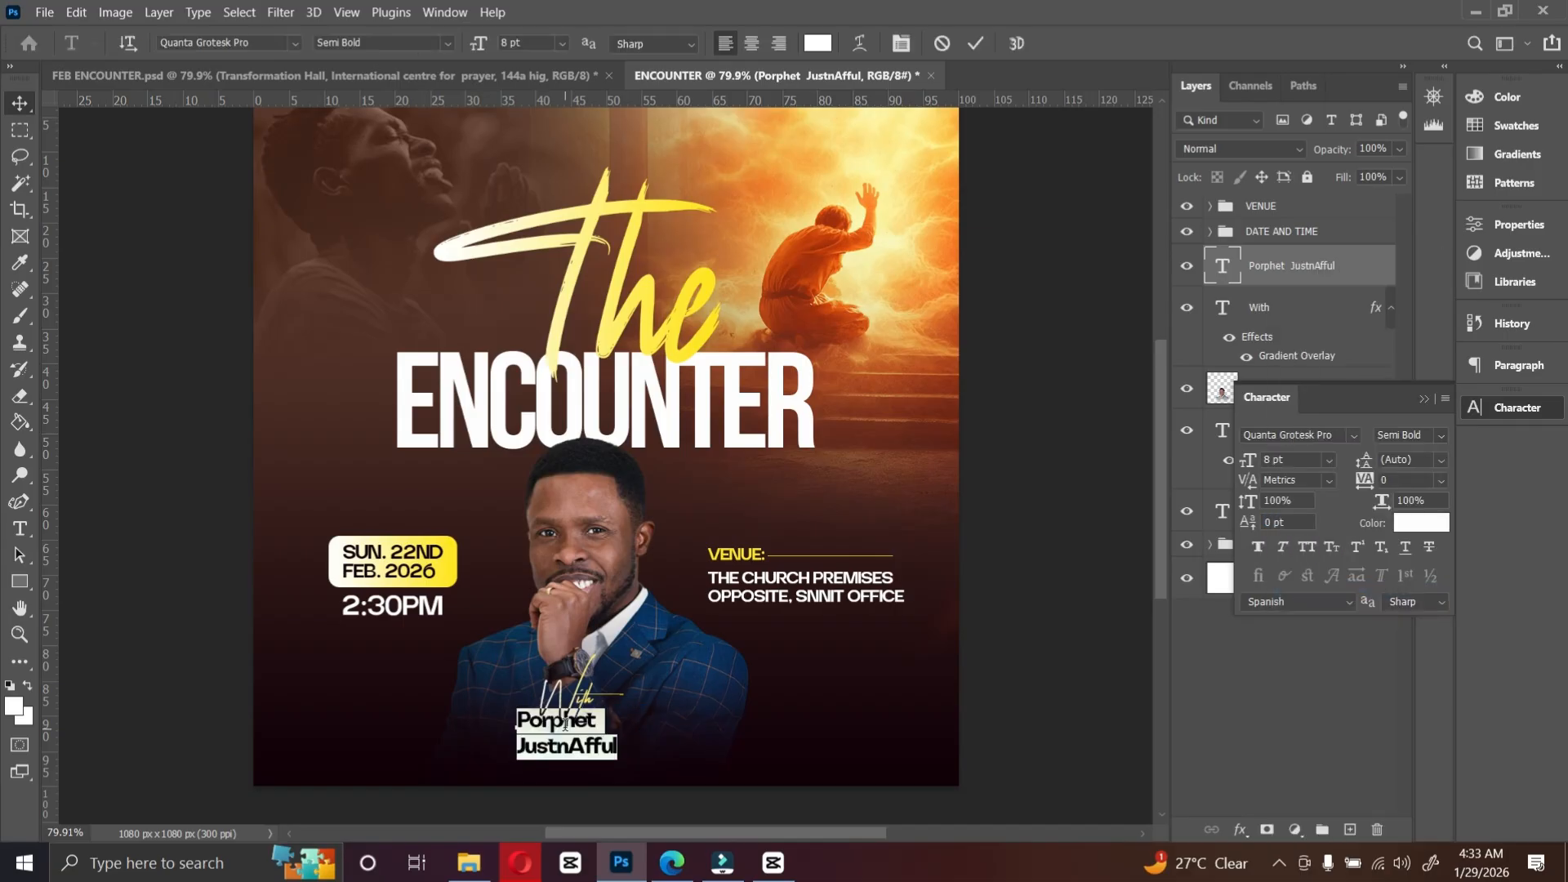
Step: Correct the misspelled title and speaker name so the text reads Prophet followed by the speaker's full name
{"action": "key", "text": "t"}
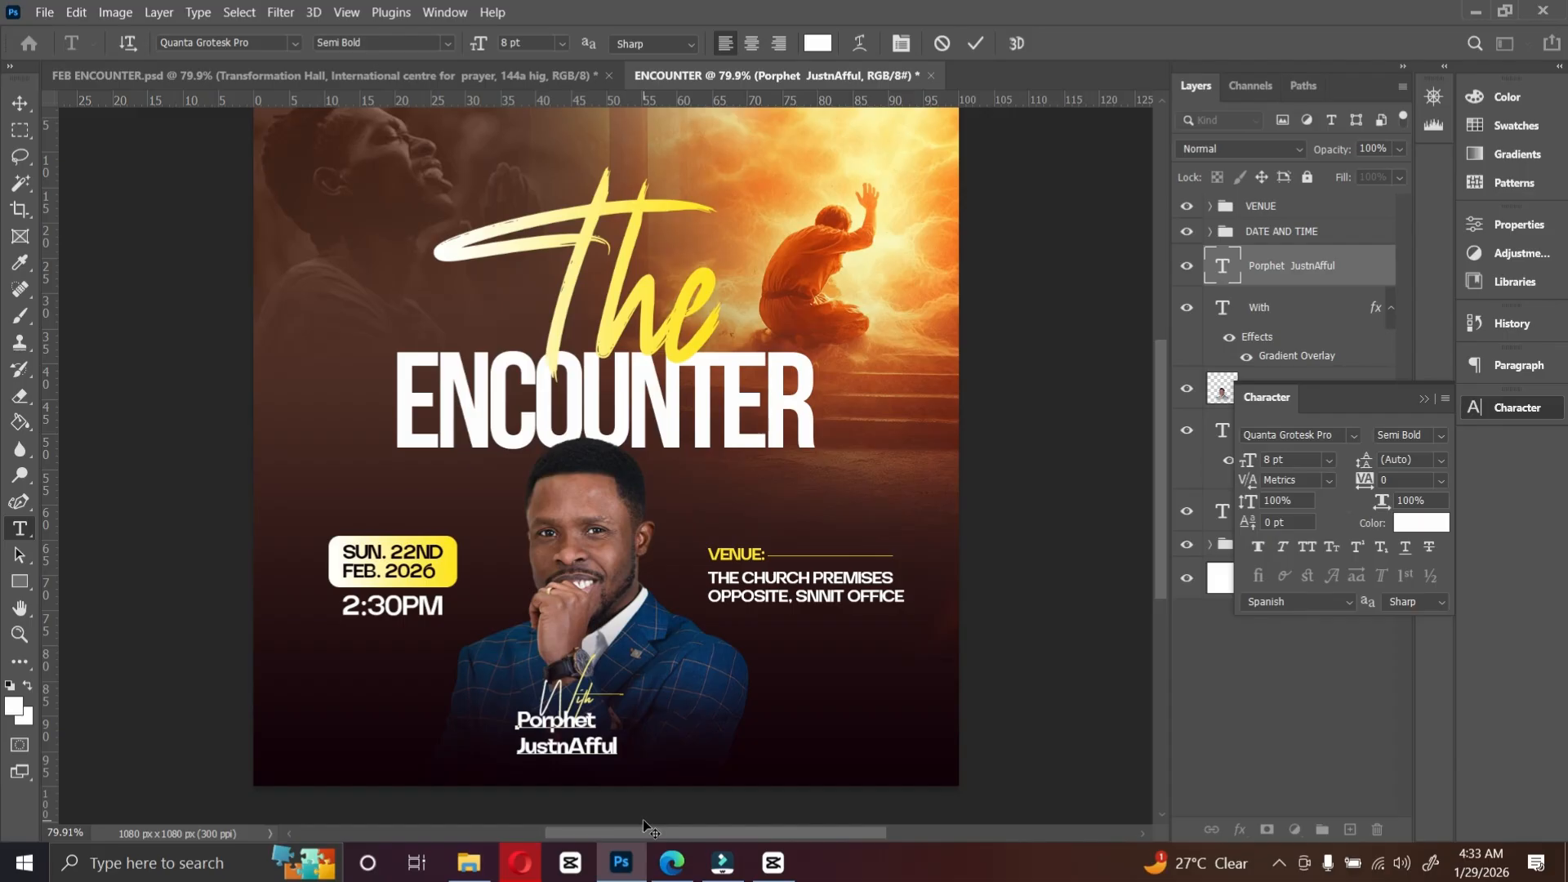
{"action": "key", "text": "BackSpace"}
{"action": "key", "text": "BackSpace"}
{"action": "type", "text": "ro"}
{"action": "left_click", "coordinate": [568, 751]}
{"action": "key", "text": "BackSpace"}
{"action": "type", "text": "in"}
{"action": "key", "text": "ctrl+Return"}
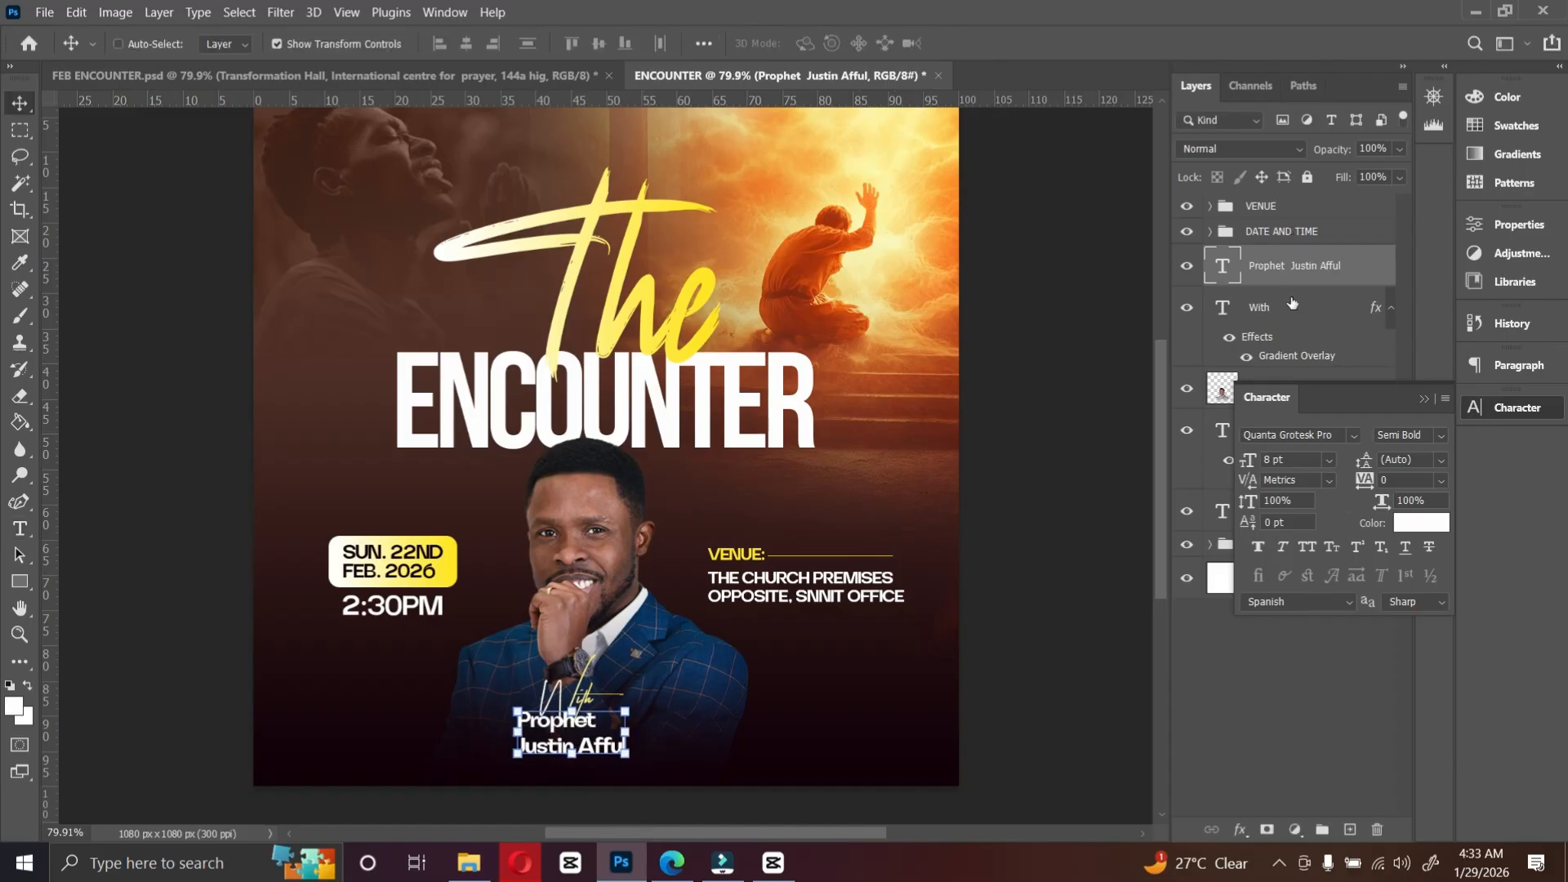
Step: Align the speaker name and WITH layers on their horizontal centers
{"action": "left_click", "coordinate": [1292, 306], "text": "ctrl"}
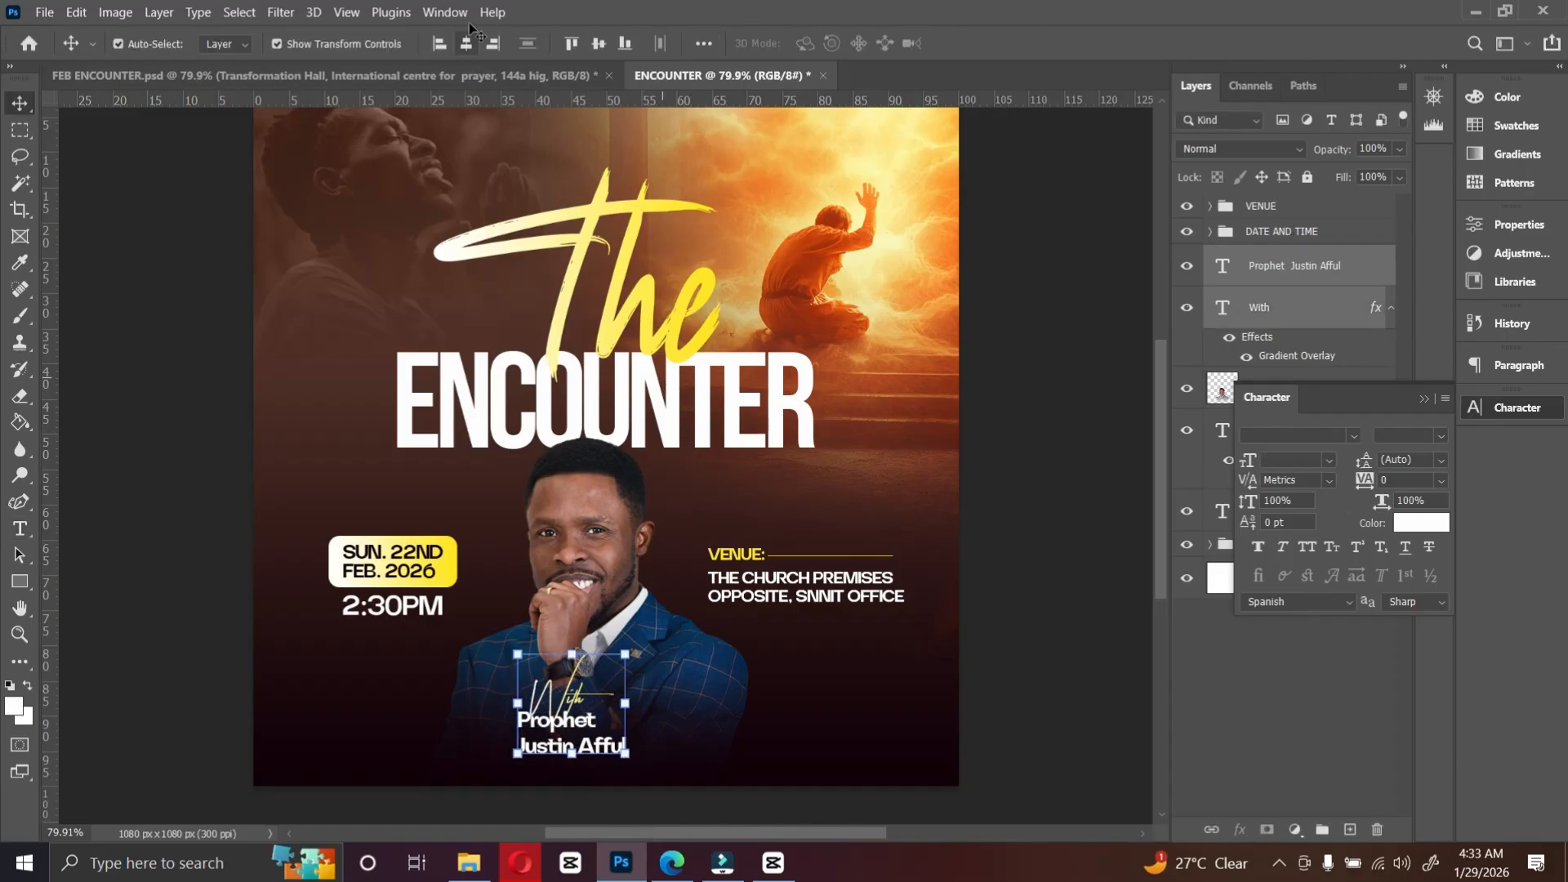
{"action": "left_click", "coordinate": [466, 43]}
{"action": "left_click", "coordinate": [596, 520], "text": "ctrl"}
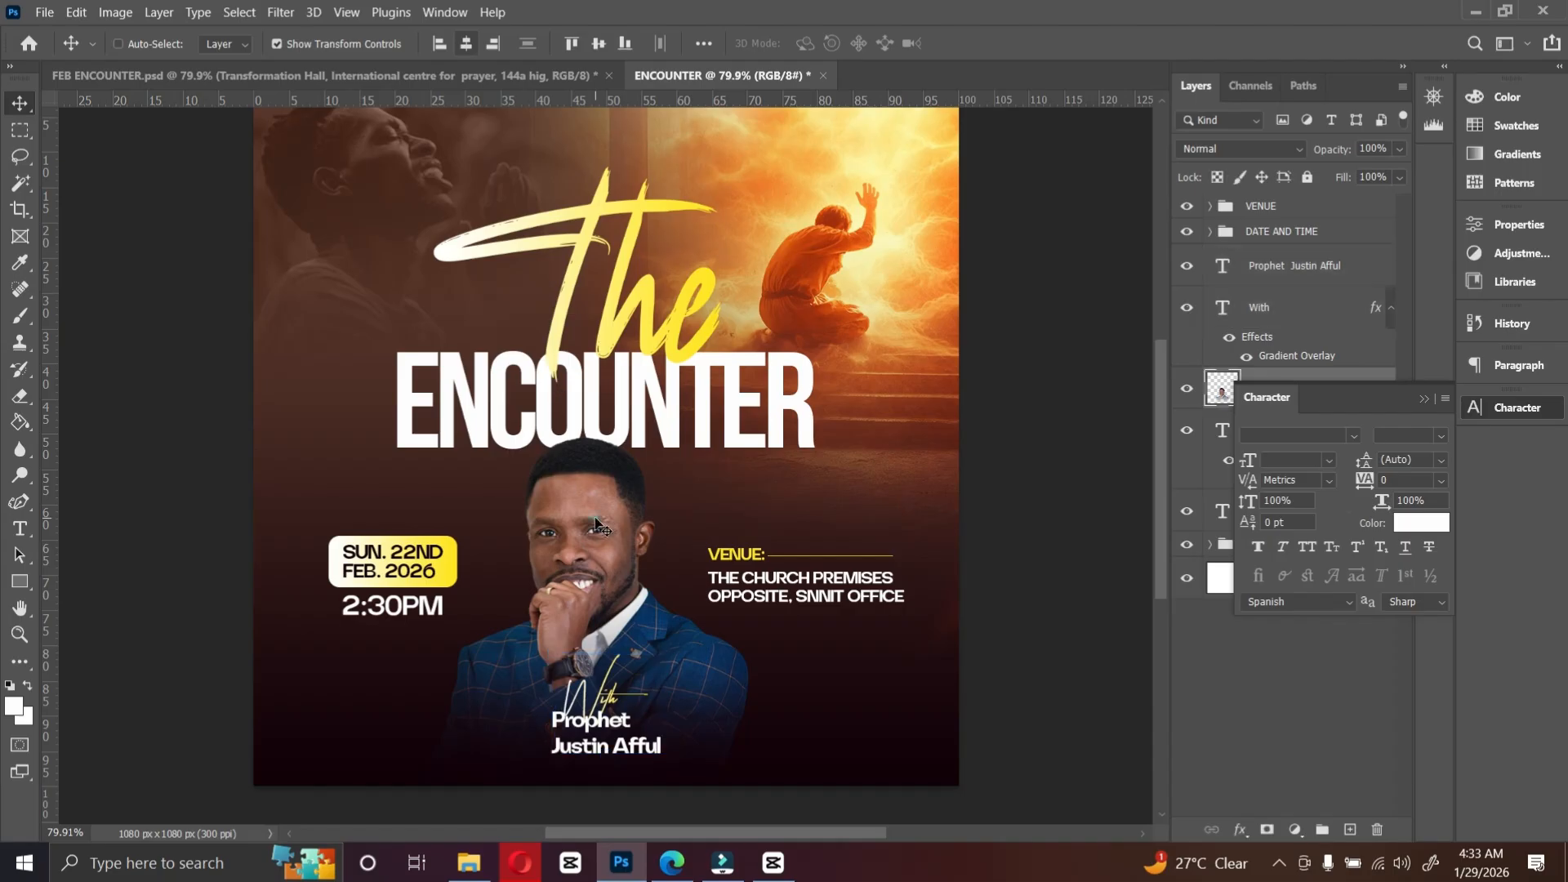
Step: Nudge the speaker portrait photo slightly down
{"action": "mouse_move", "coordinate": [595, 521]}
{"action": "left_mouse_down"}
{"action": "mouse_move", "coordinate": [626, 514]}
{"action": "mouse_move", "coordinate": [591, 528]}
{"action": "left_mouse_up"}
{"action": "left_click", "coordinate": [1001, 386]}
{"action": "scroll", "coordinate": [892, 465], "scroll_direction": "up", "scroll_amount": 1}
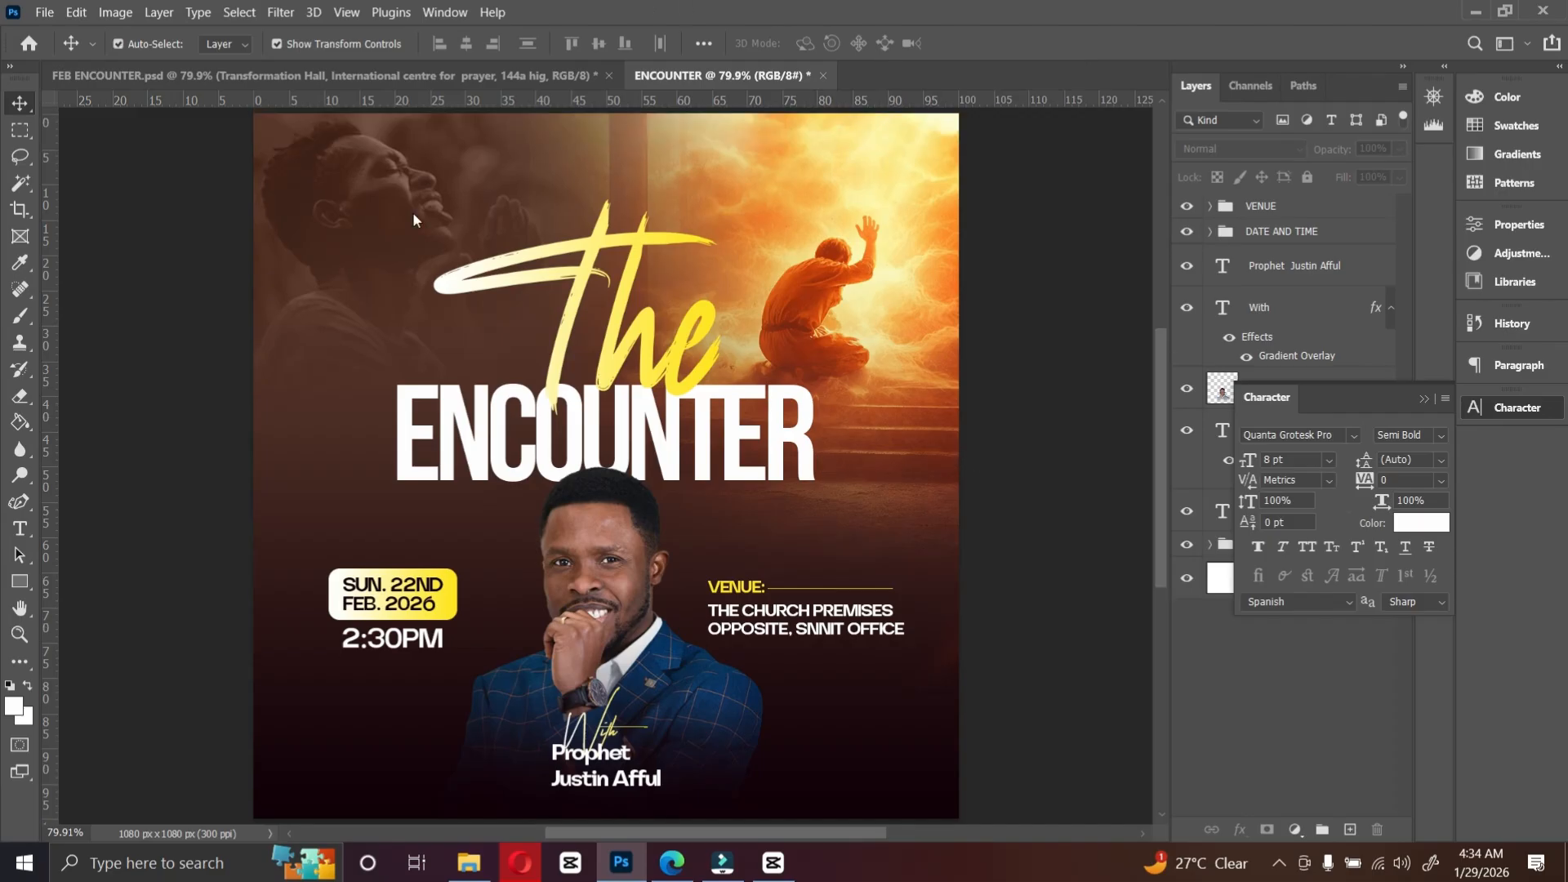
Step: Duplicate the speaker name text to the top of the flyer and change it to ICP GLOBAL UK
{"action": "left_click", "coordinate": [581, 309]}
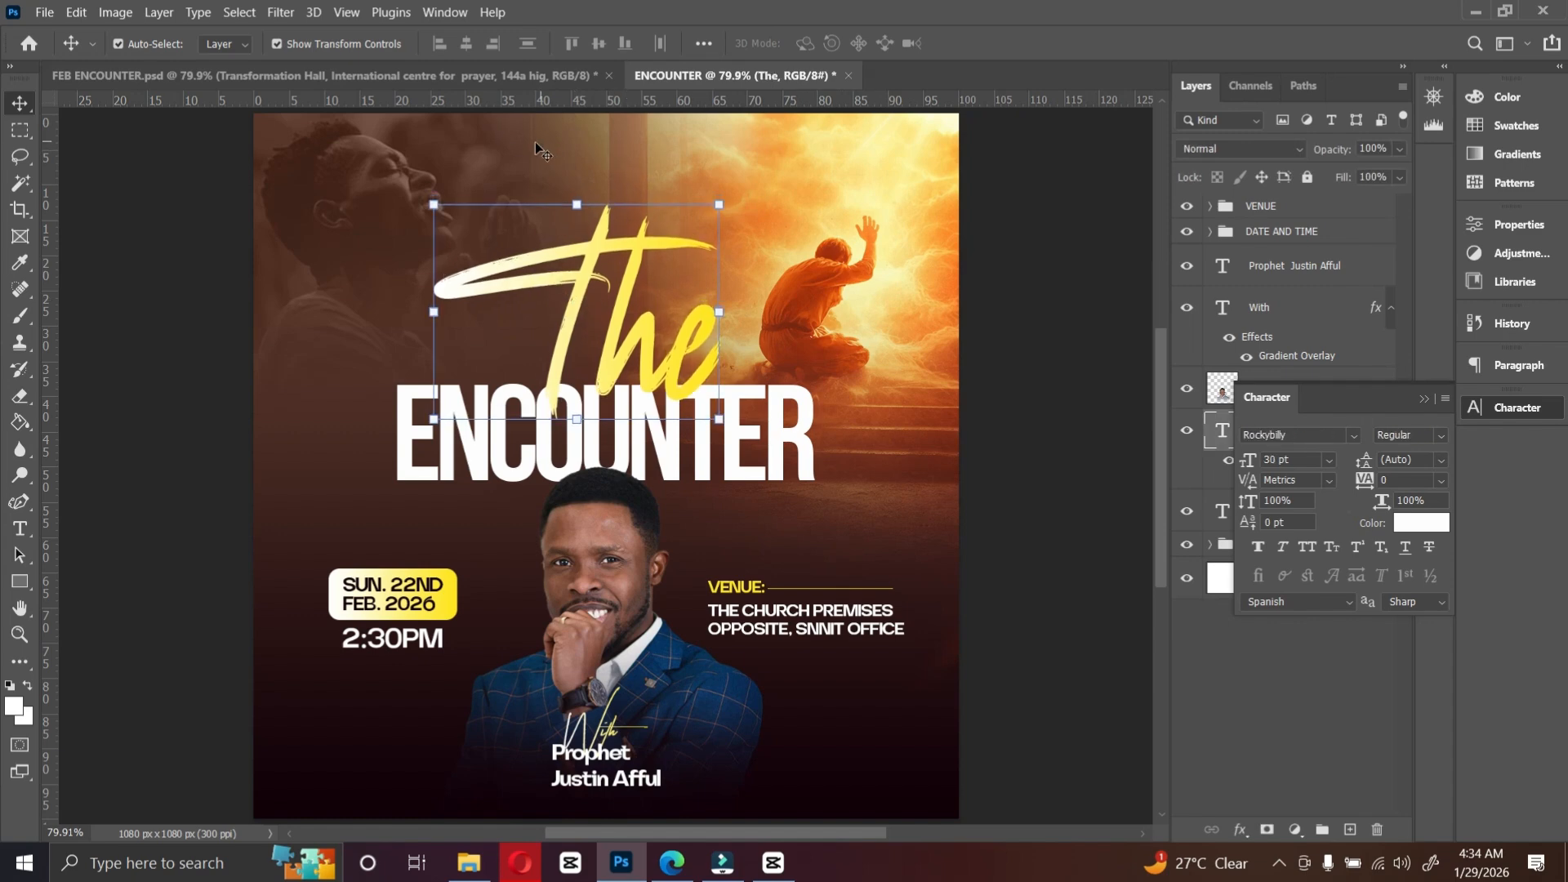
{"action": "left_click", "coordinate": [426, 72]}
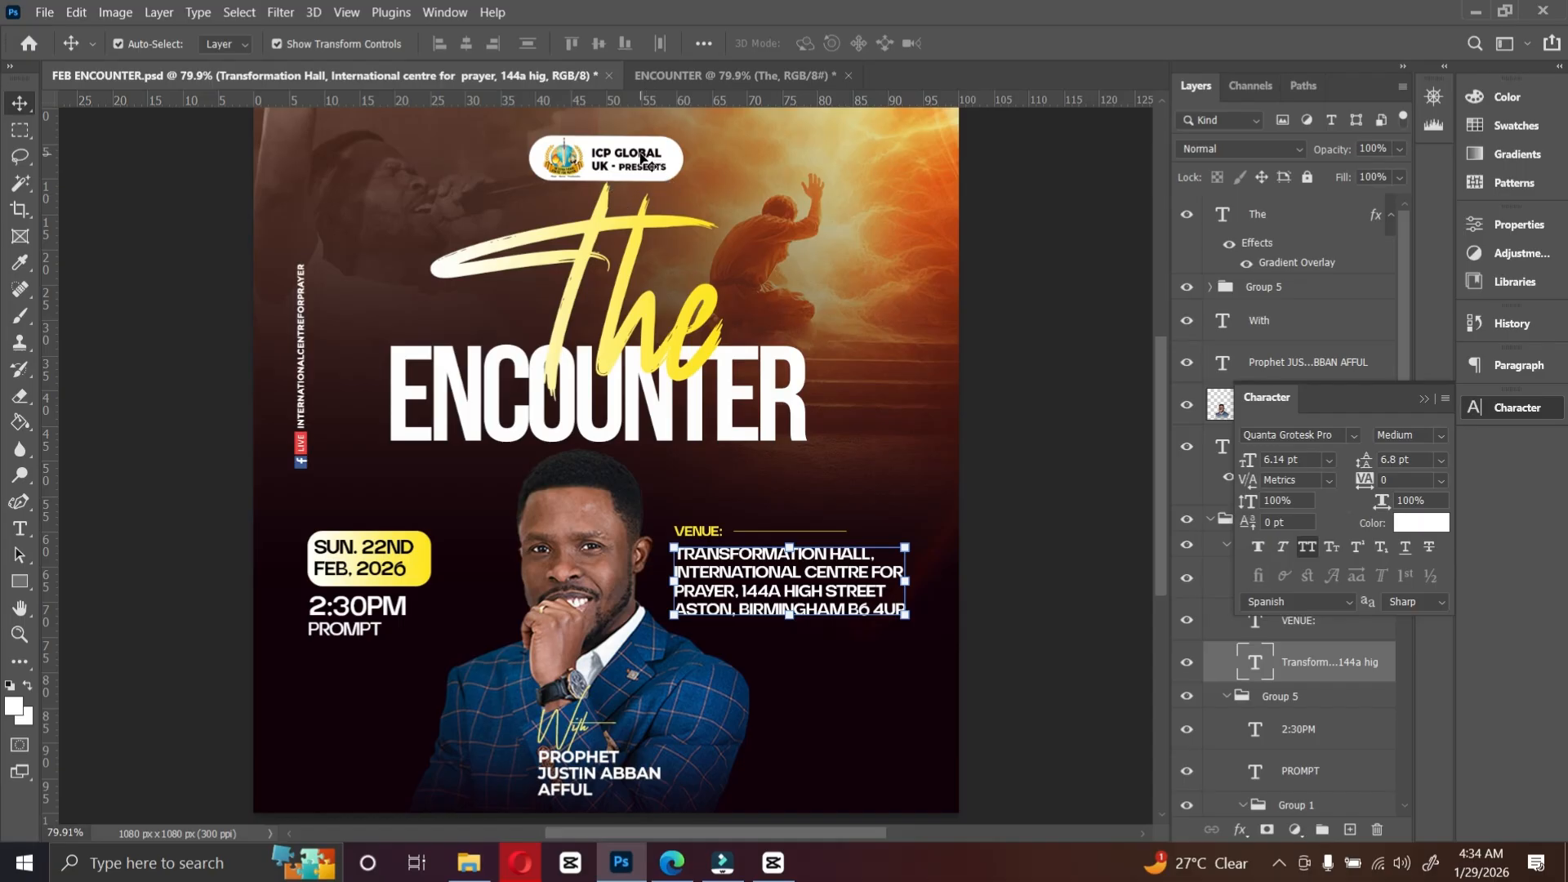
{"action": "left_click", "coordinate": [677, 75]}
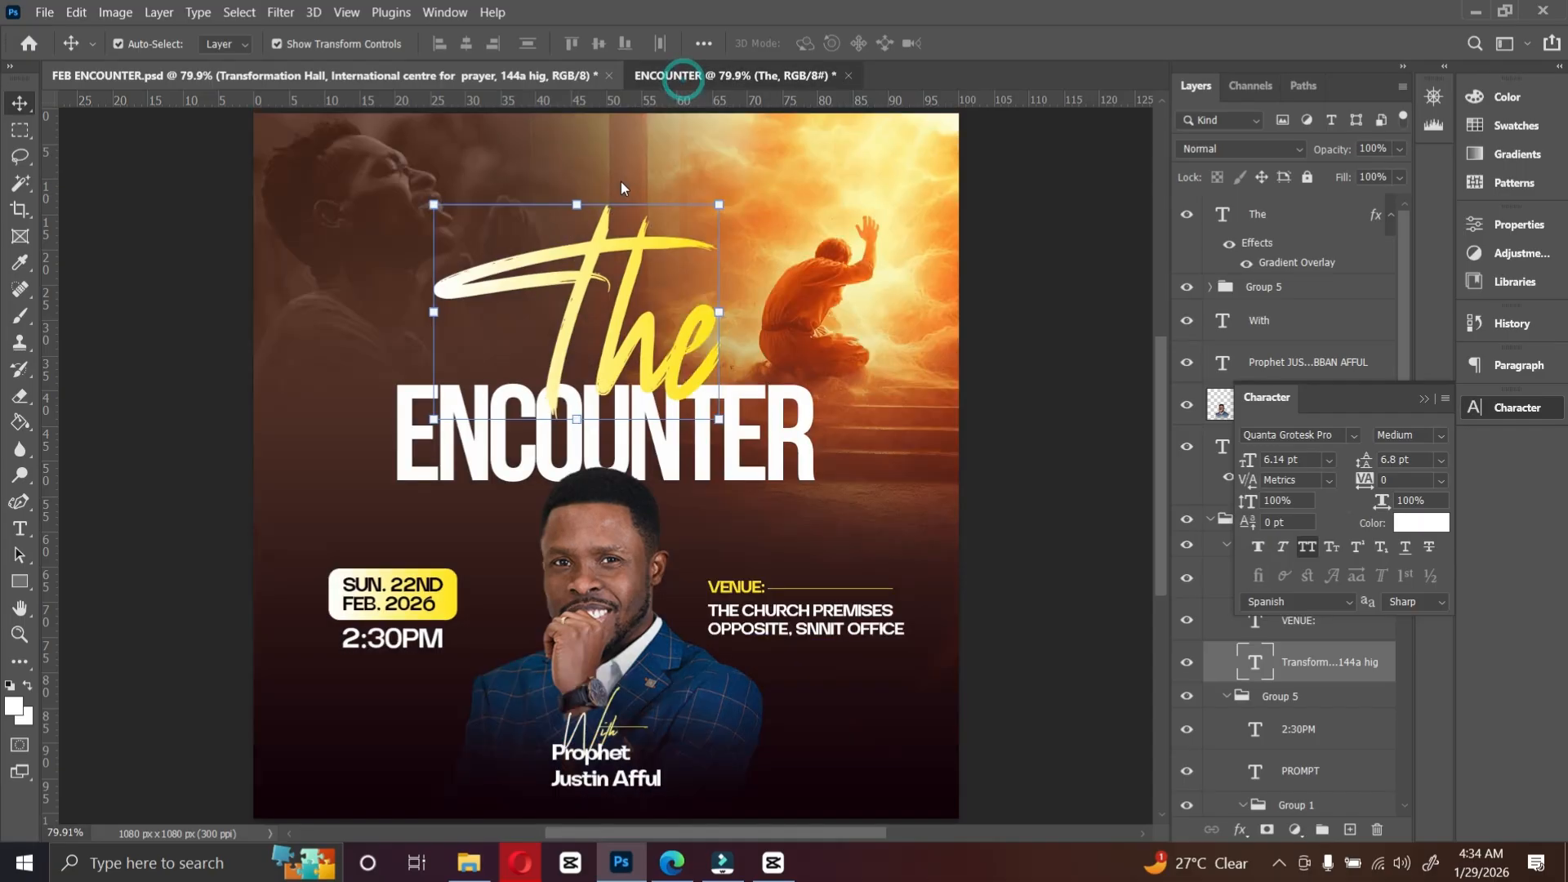
{"action": "left_click", "coordinate": [634, 781]}
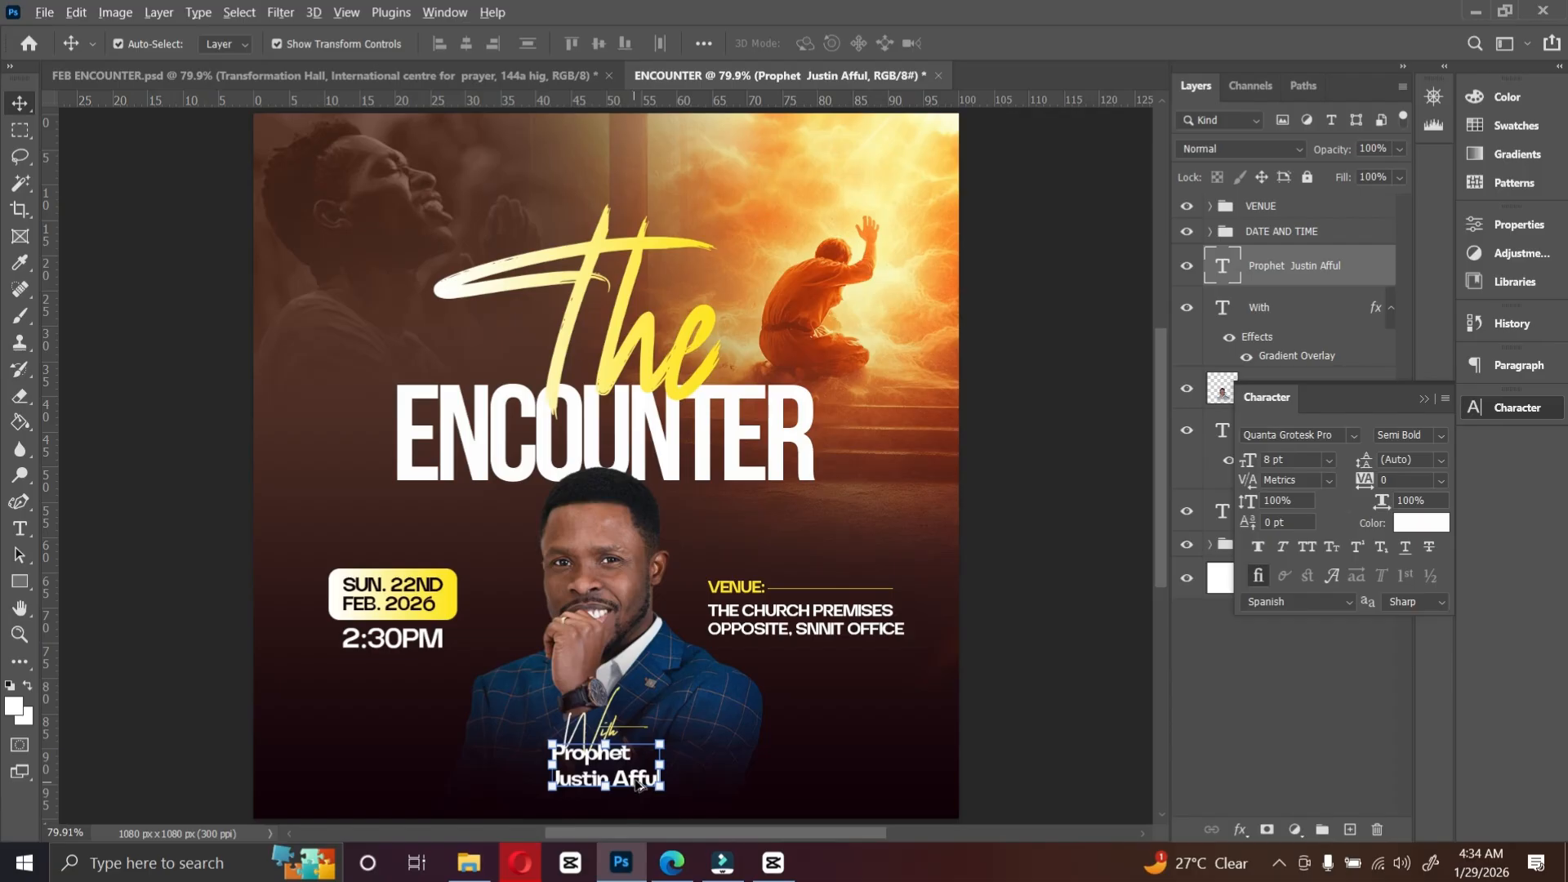
{"action": "left_click_drag", "start_coordinate": [635, 784], "coordinate": [626, 184]}
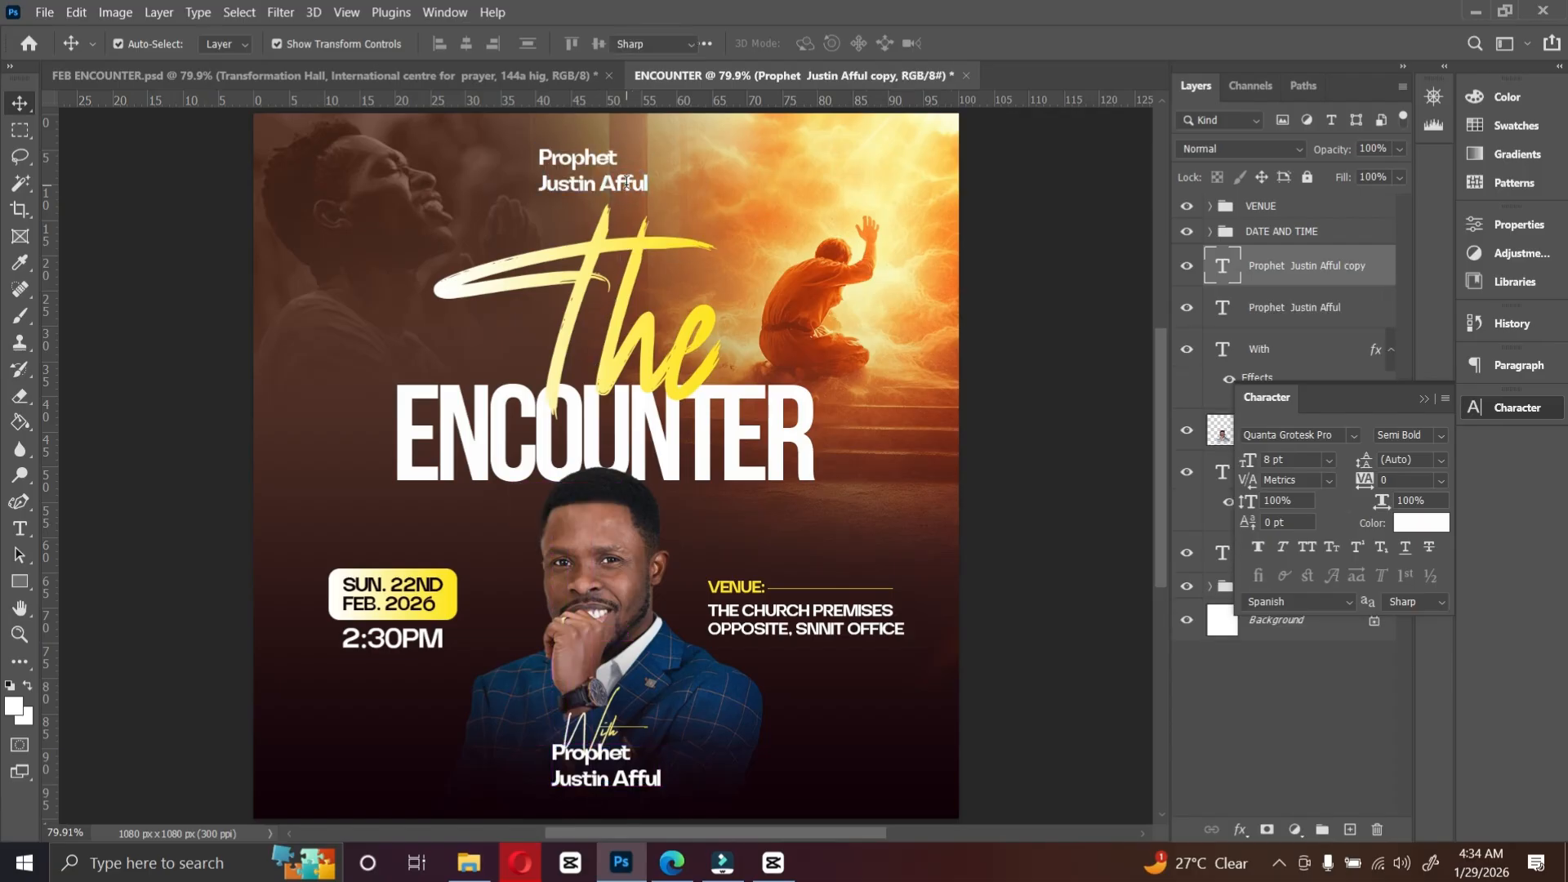
{"action": "double_click", "coordinate": [626, 185]}
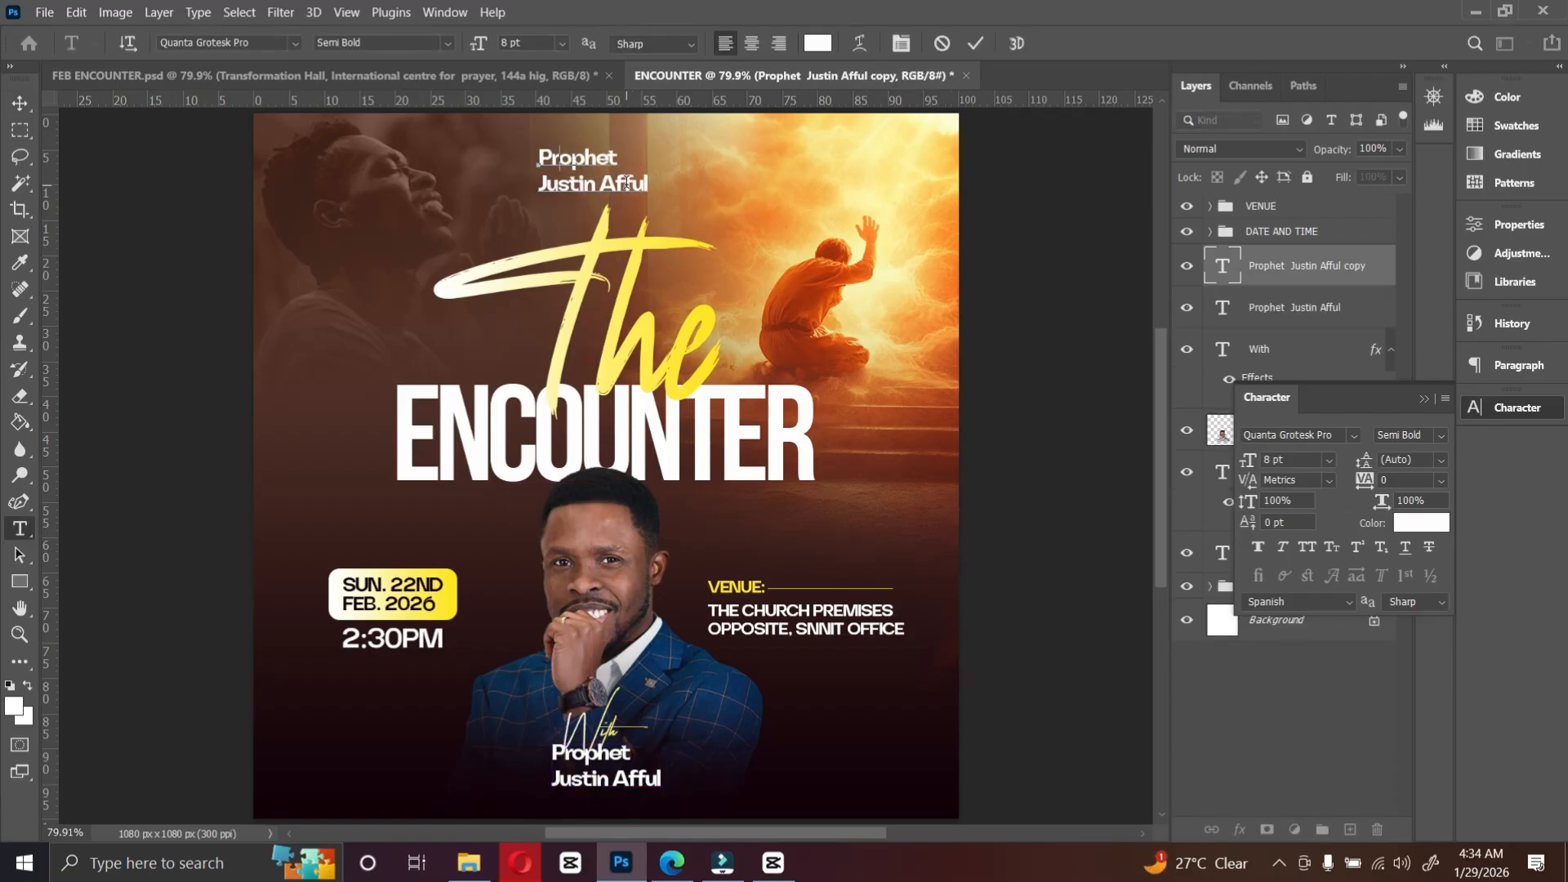
{"action": "type", "text": "ICP GLOBAL UK"}
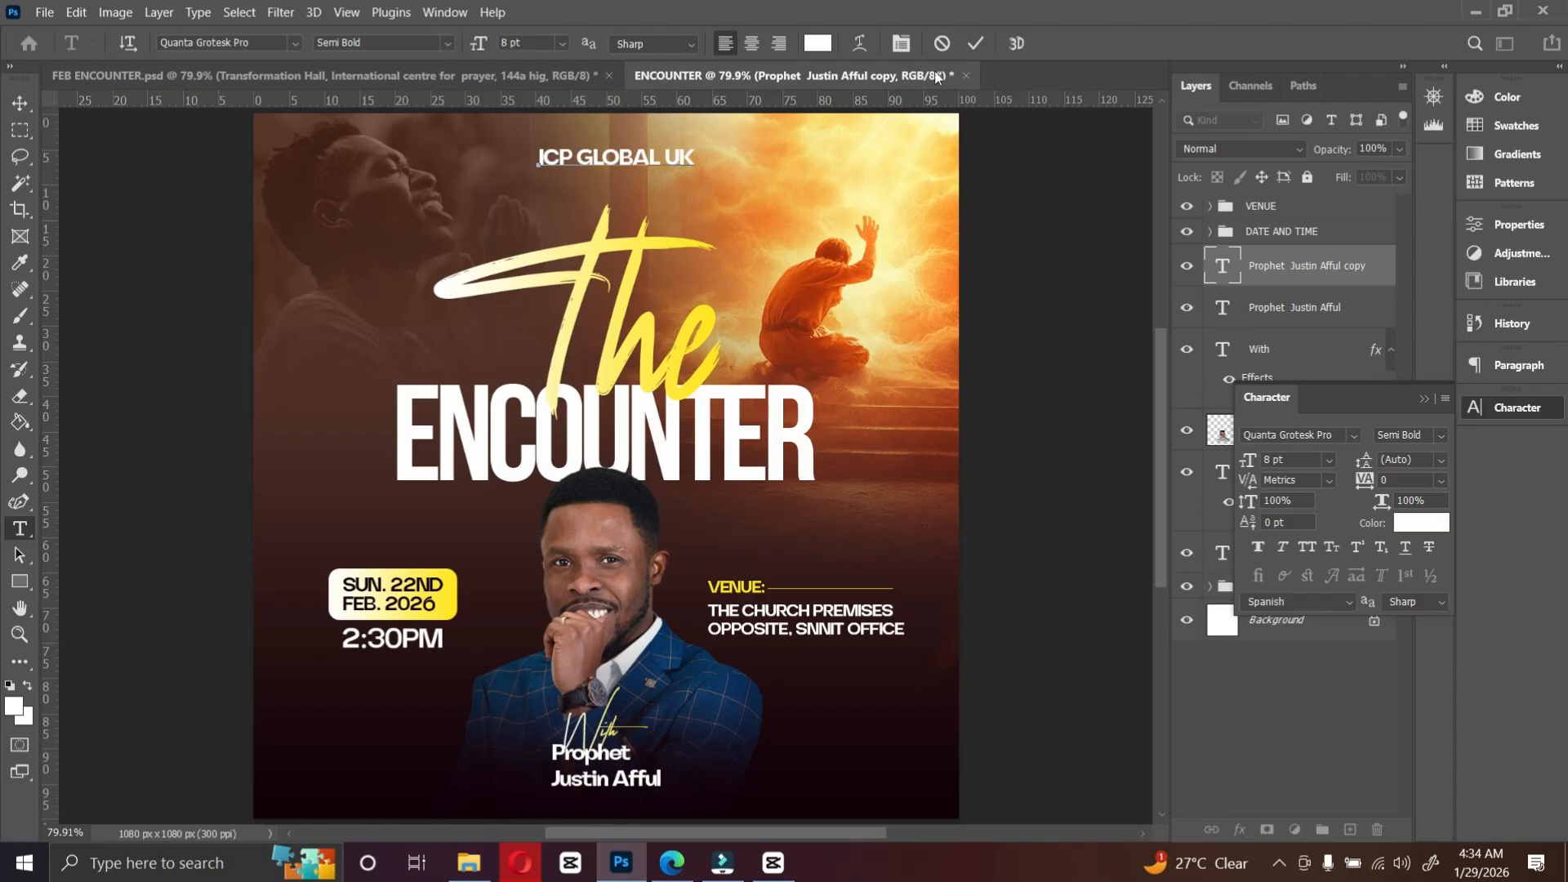
Step: Center the ICP GLOBAL UK text horizontally on the canvas
{"action": "left_click", "coordinate": [983, 48]}
{"action": "key", "text": "v"}
{"action": "key", "text": "ctrl+a"}
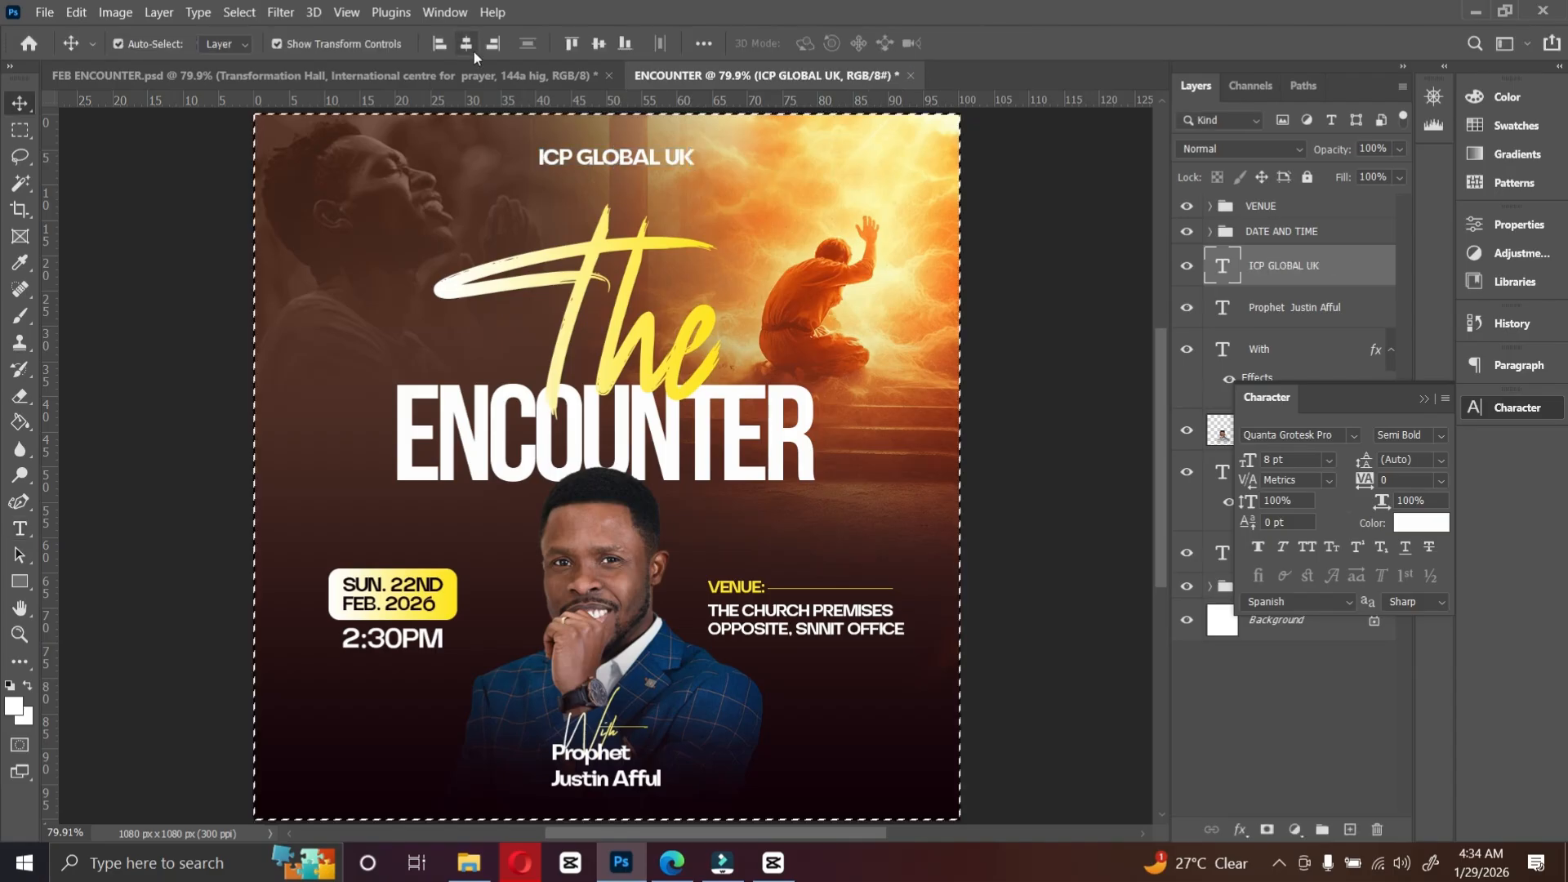
{"action": "left_click", "coordinate": [473, 51]}
{"action": "key", "text": "ctrl+d"}
Step: Center the ENCOUNTER title layer horizontally on the canvas
{"action": "left_click", "coordinate": [617, 351]}
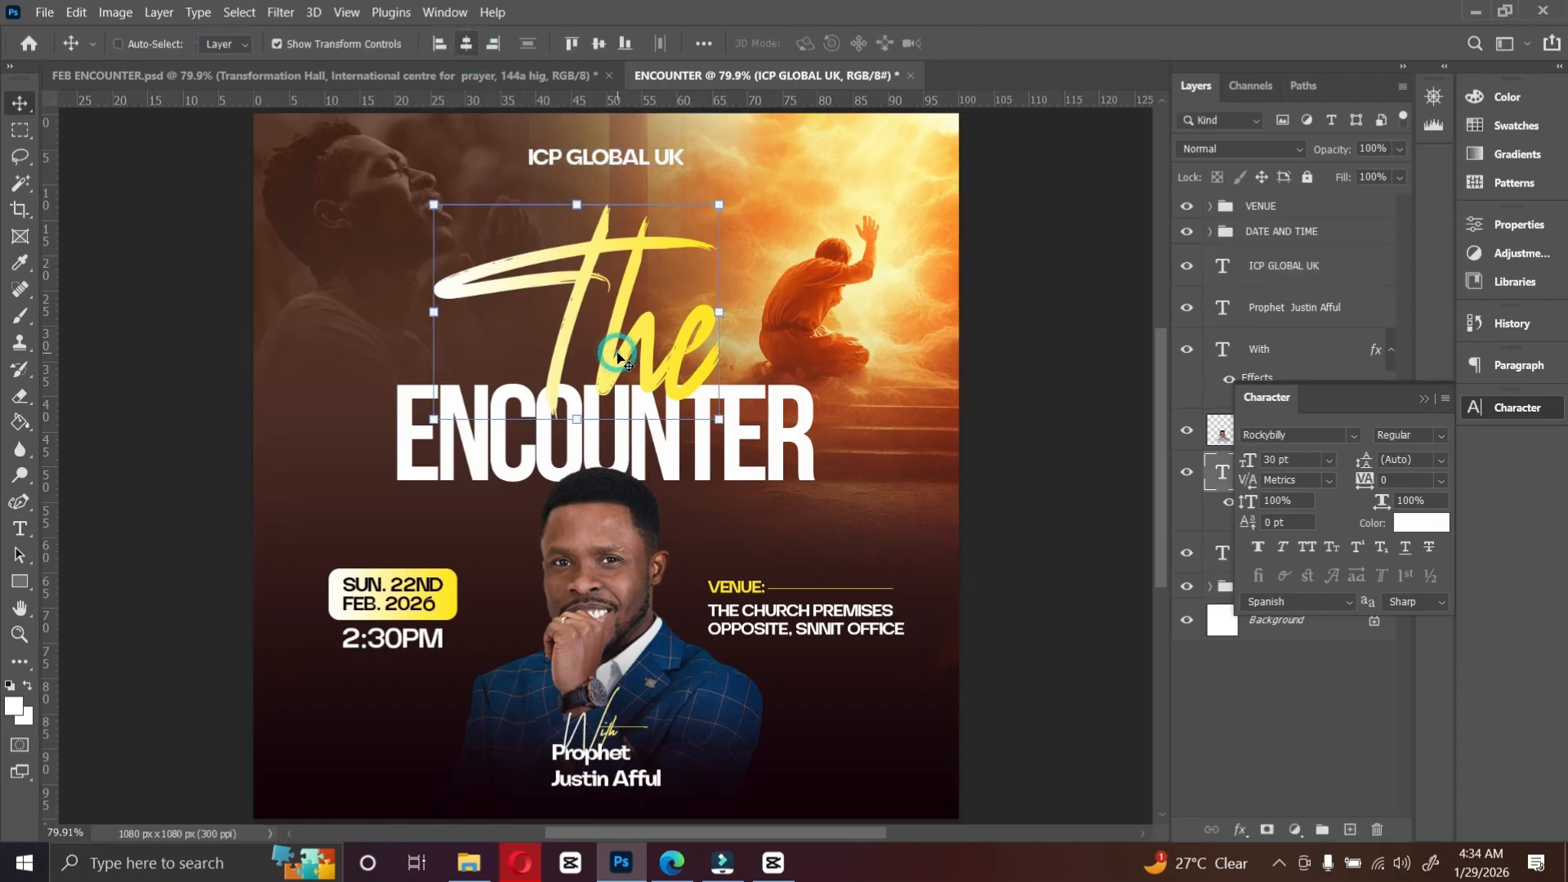
{"action": "left_click", "coordinate": [1424, 400]}
{"action": "left_click", "coordinate": [1278, 553]}
{"action": "key", "text": "ctrl+a"}
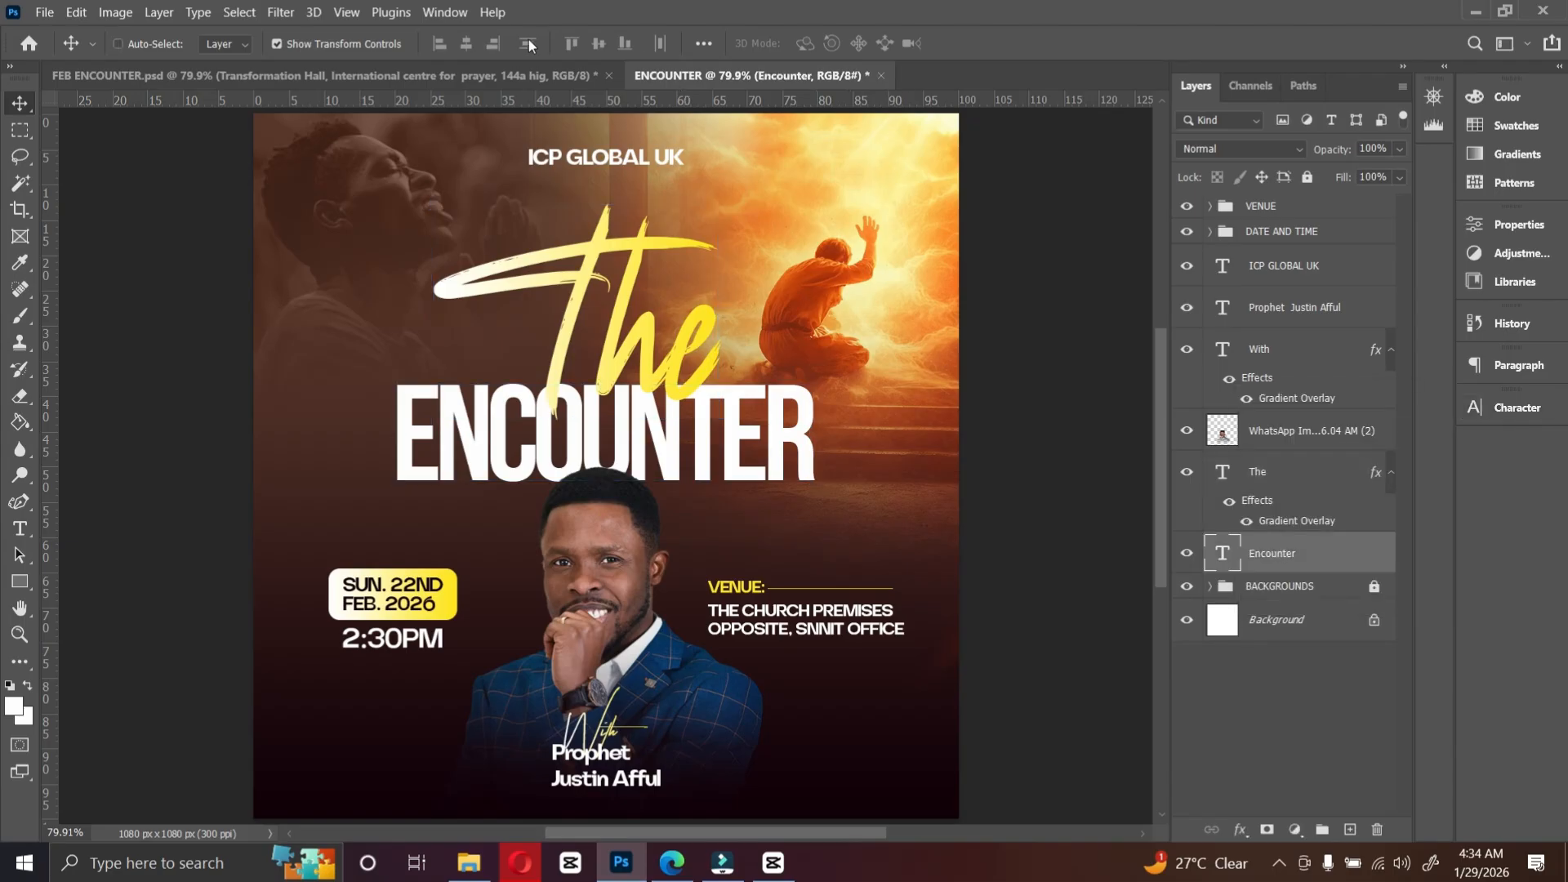
{"action": "left_click", "coordinate": [466, 44]}
{"action": "key", "text": "ctrl+d"}
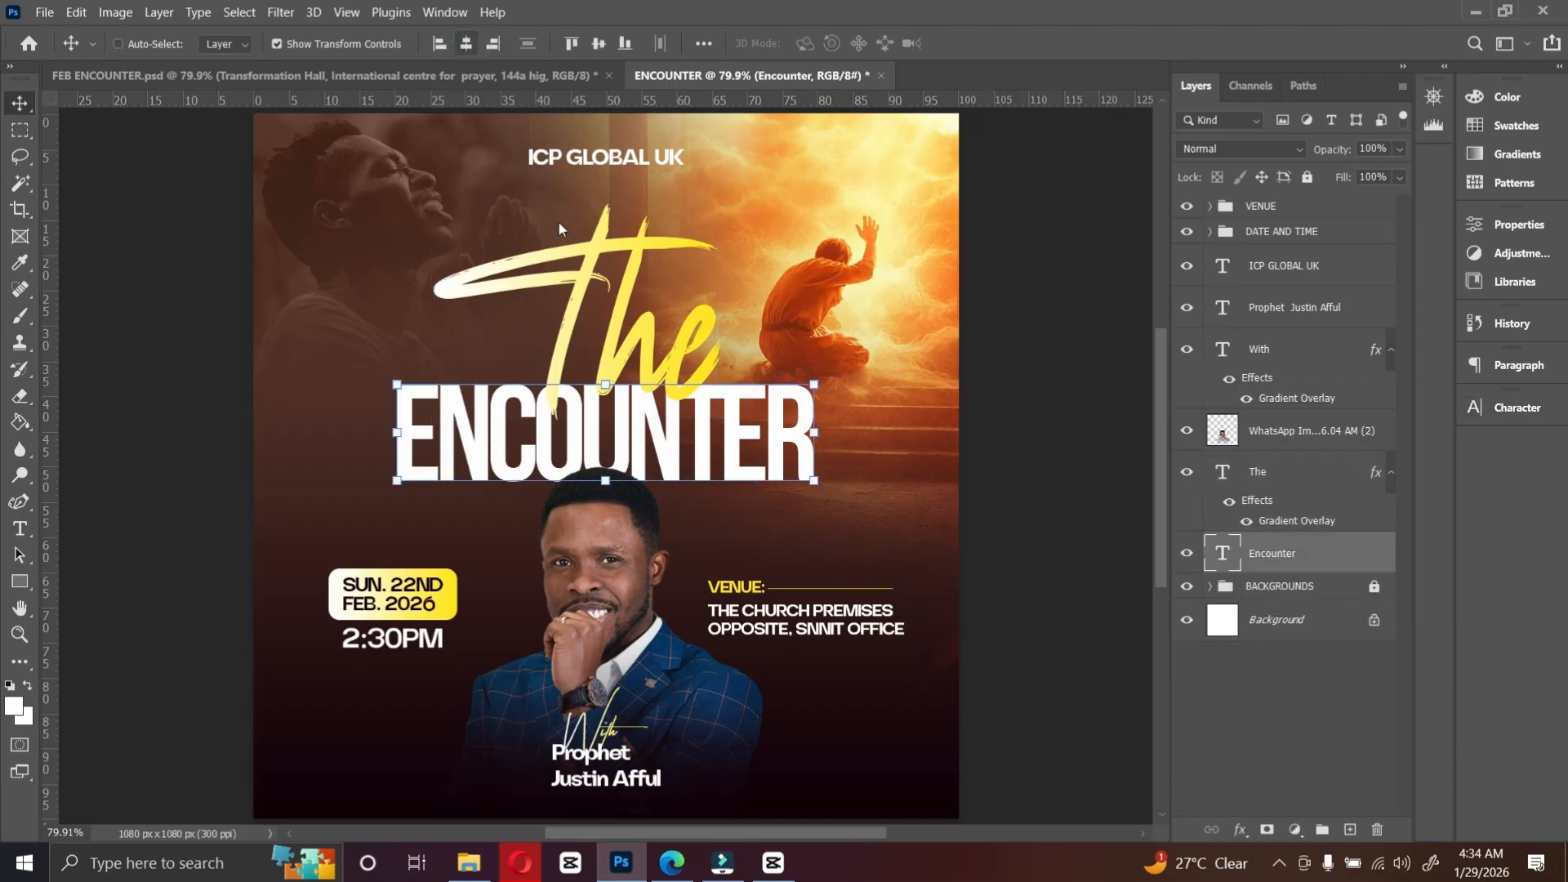
{"action": "left_click", "coordinate": [966, 423]}
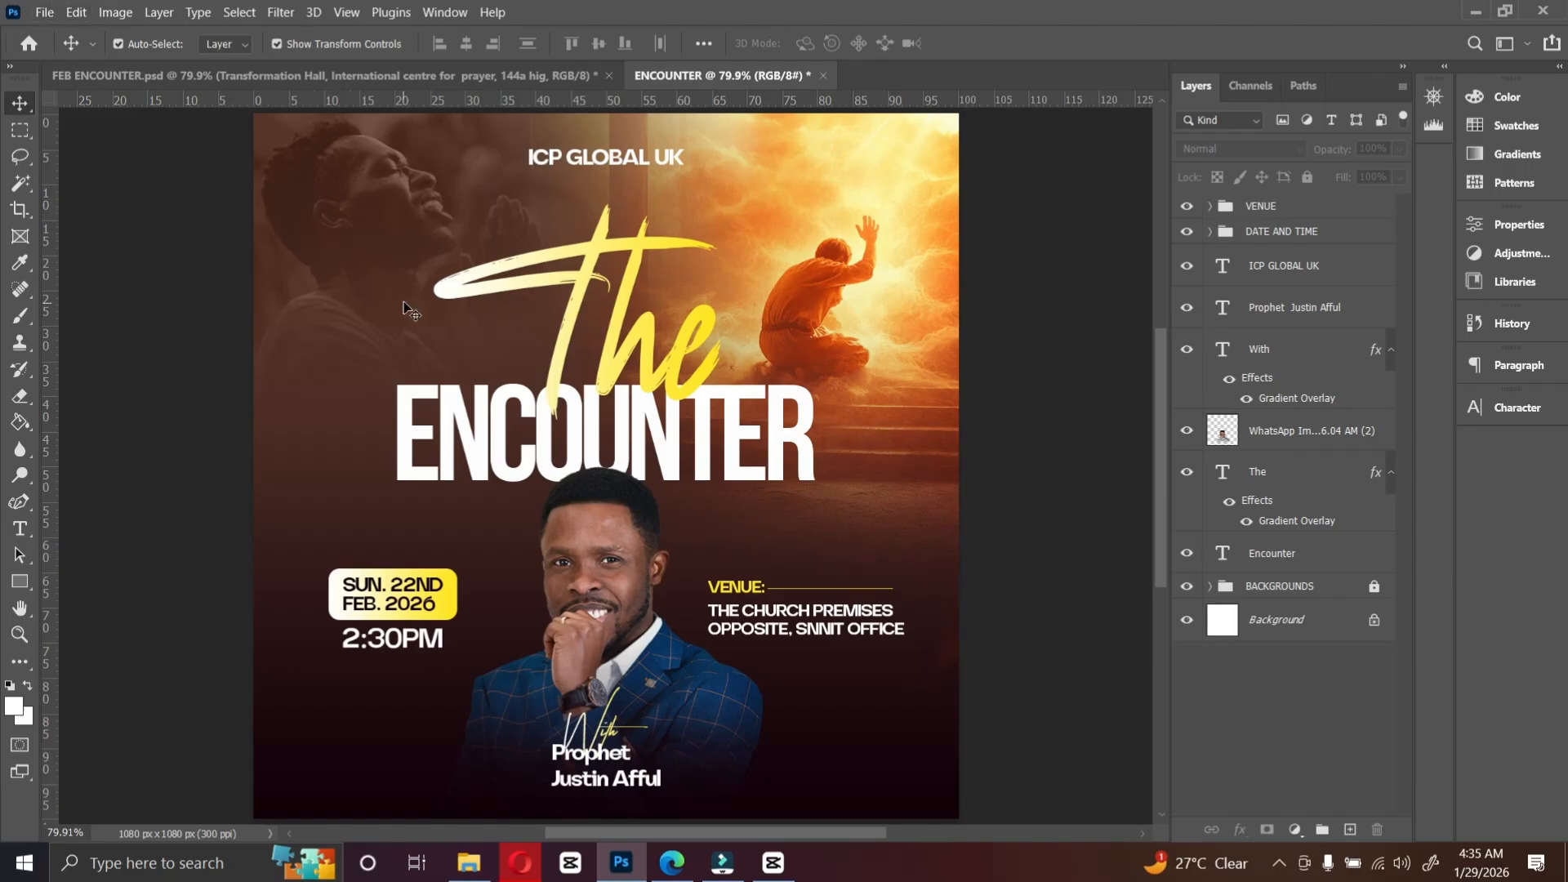
Step: Export the flyer as a JPG at Great quality, 1080 x 1080 px
{"action": "left_click", "coordinate": [44, 12]}
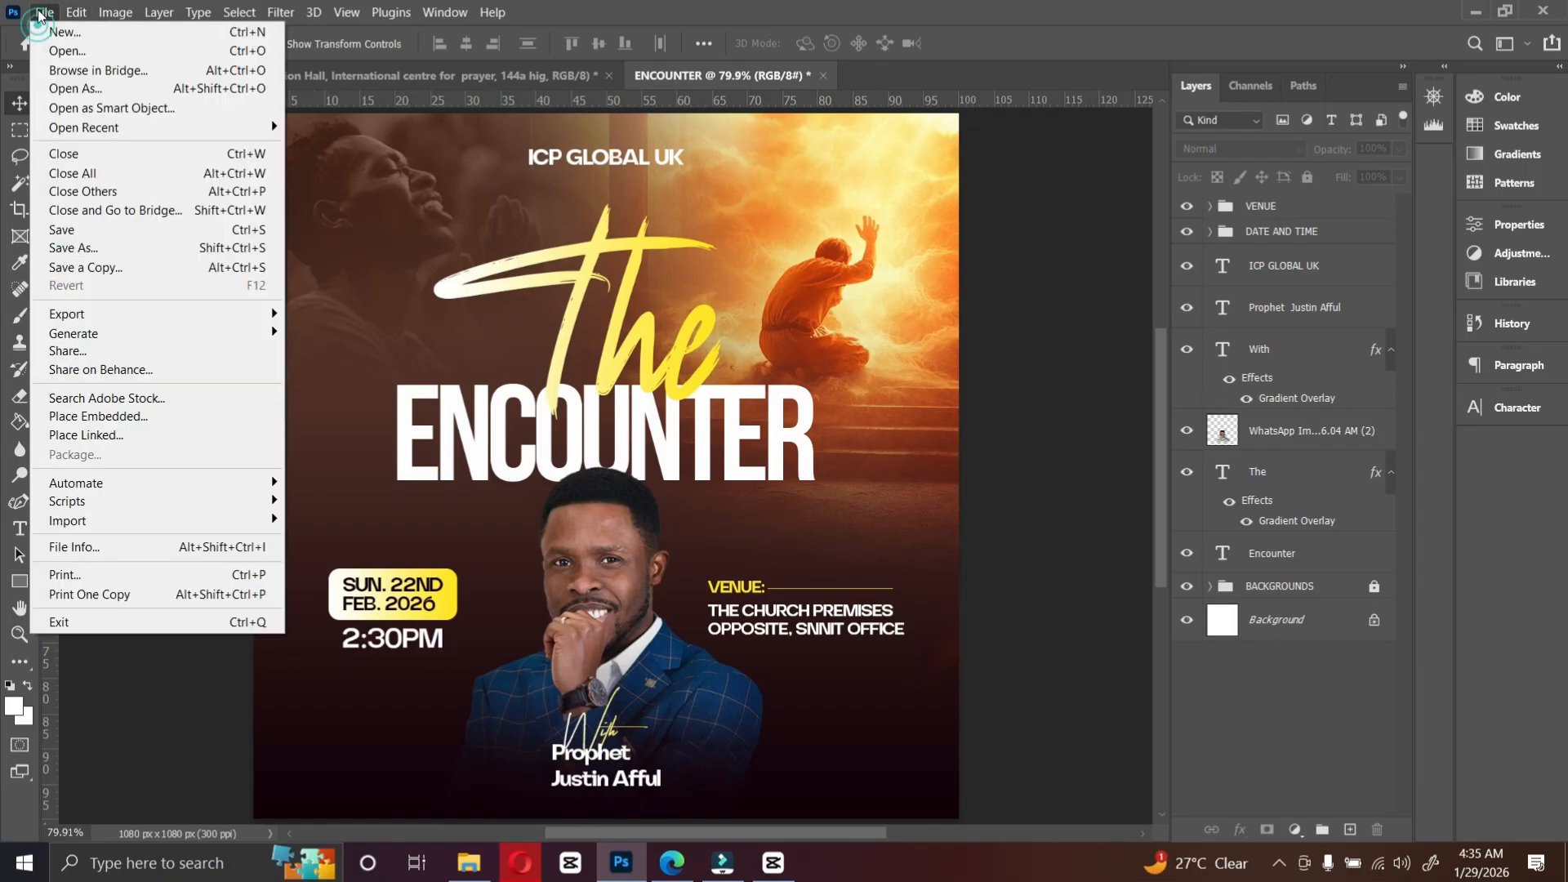
{"action": "mouse_move", "coordinate": [131, 319]}
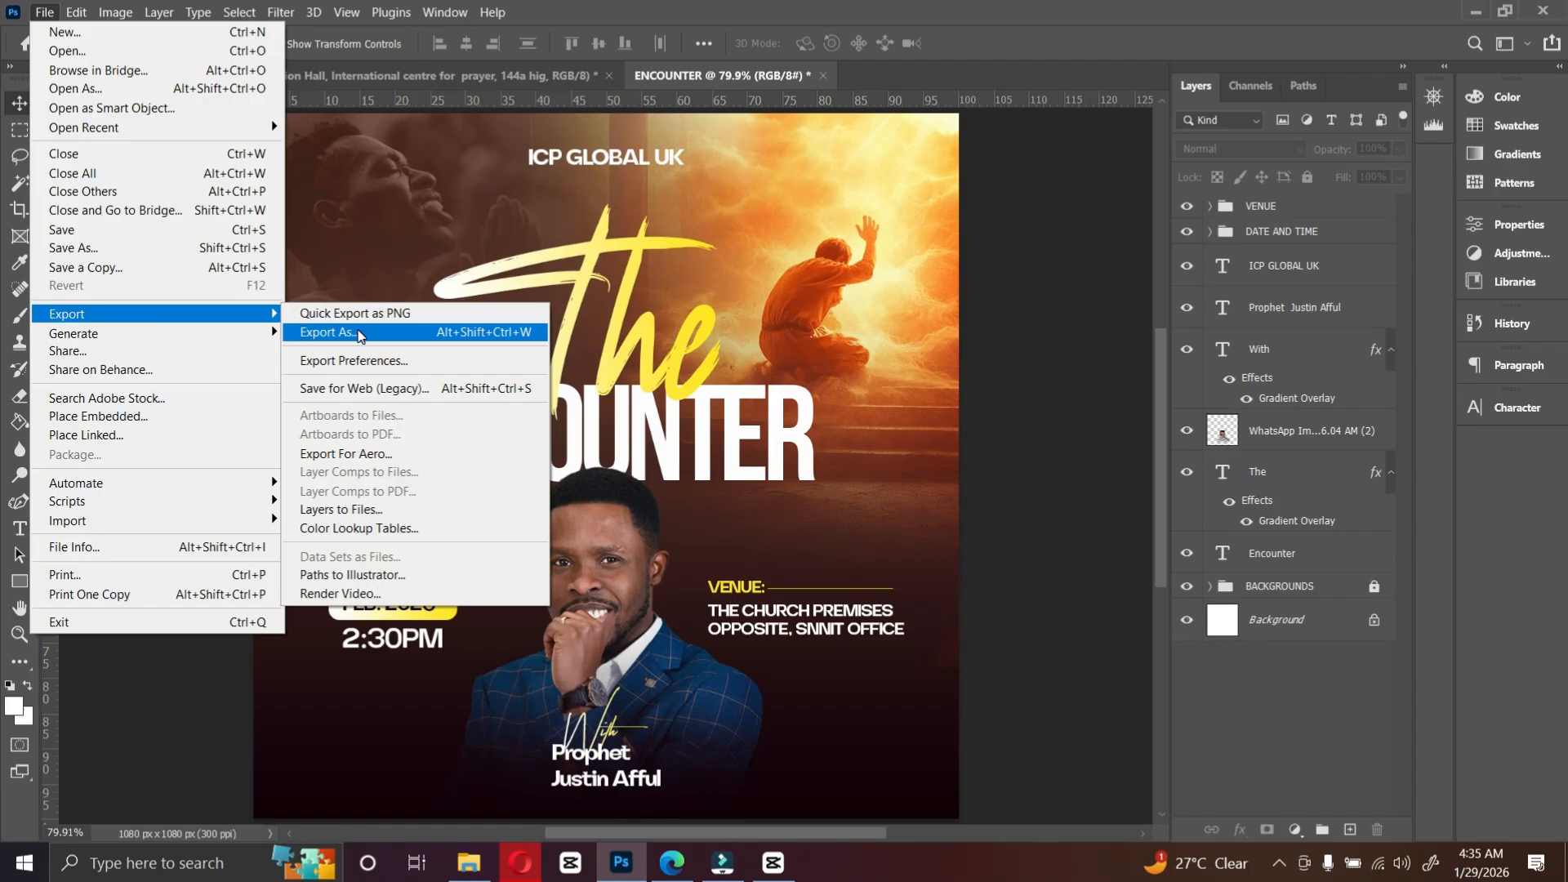
{"action": "left_click", "coordinate": [359, 333]}
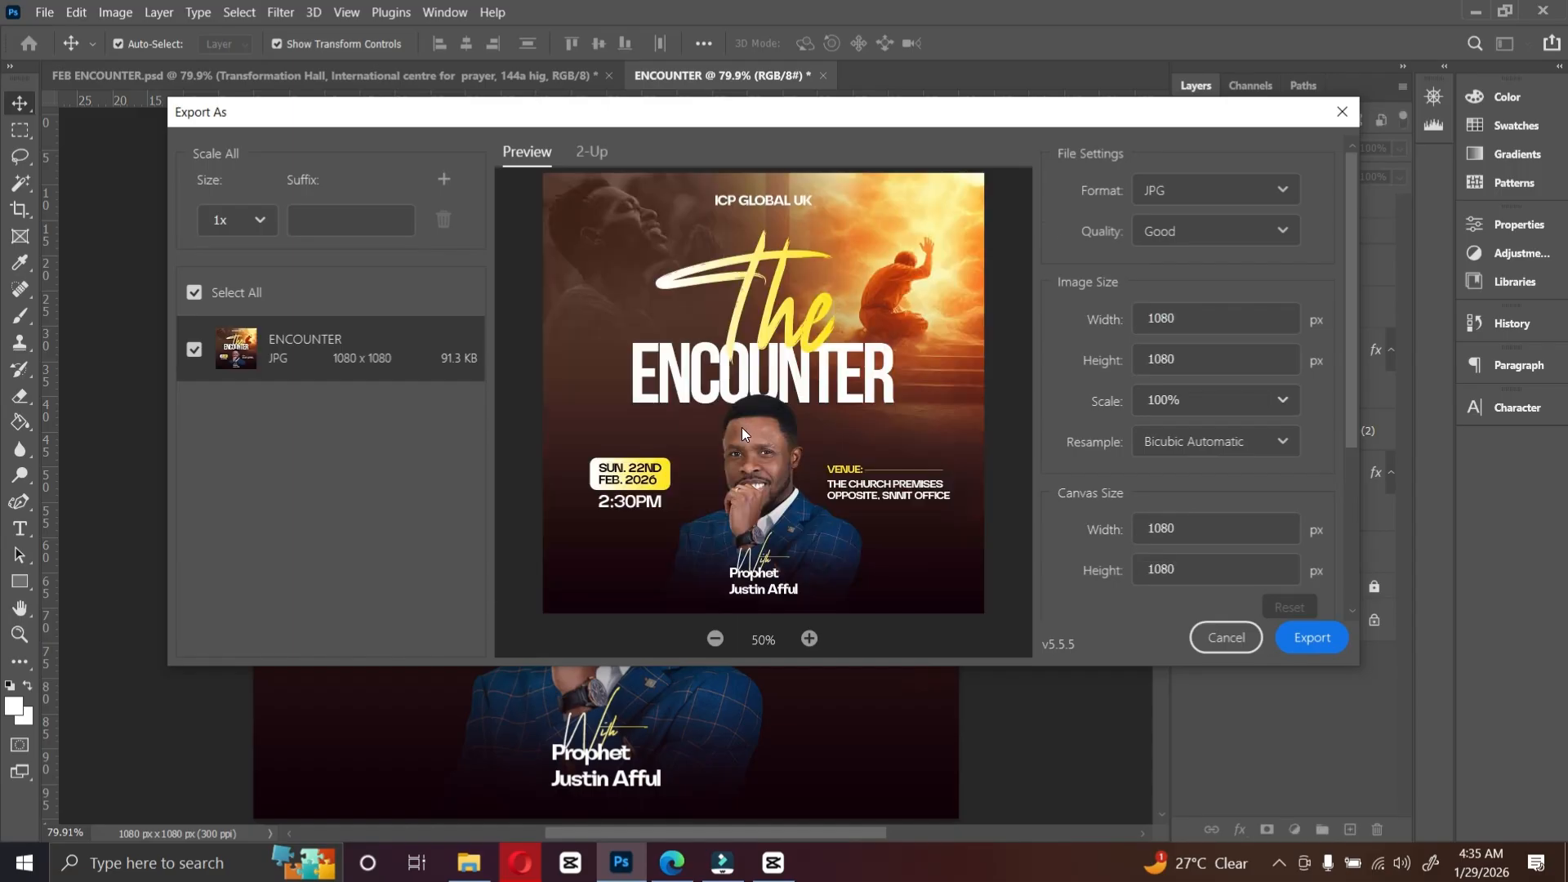
{"action": "left_click", "coordinate": [1188, 187]}
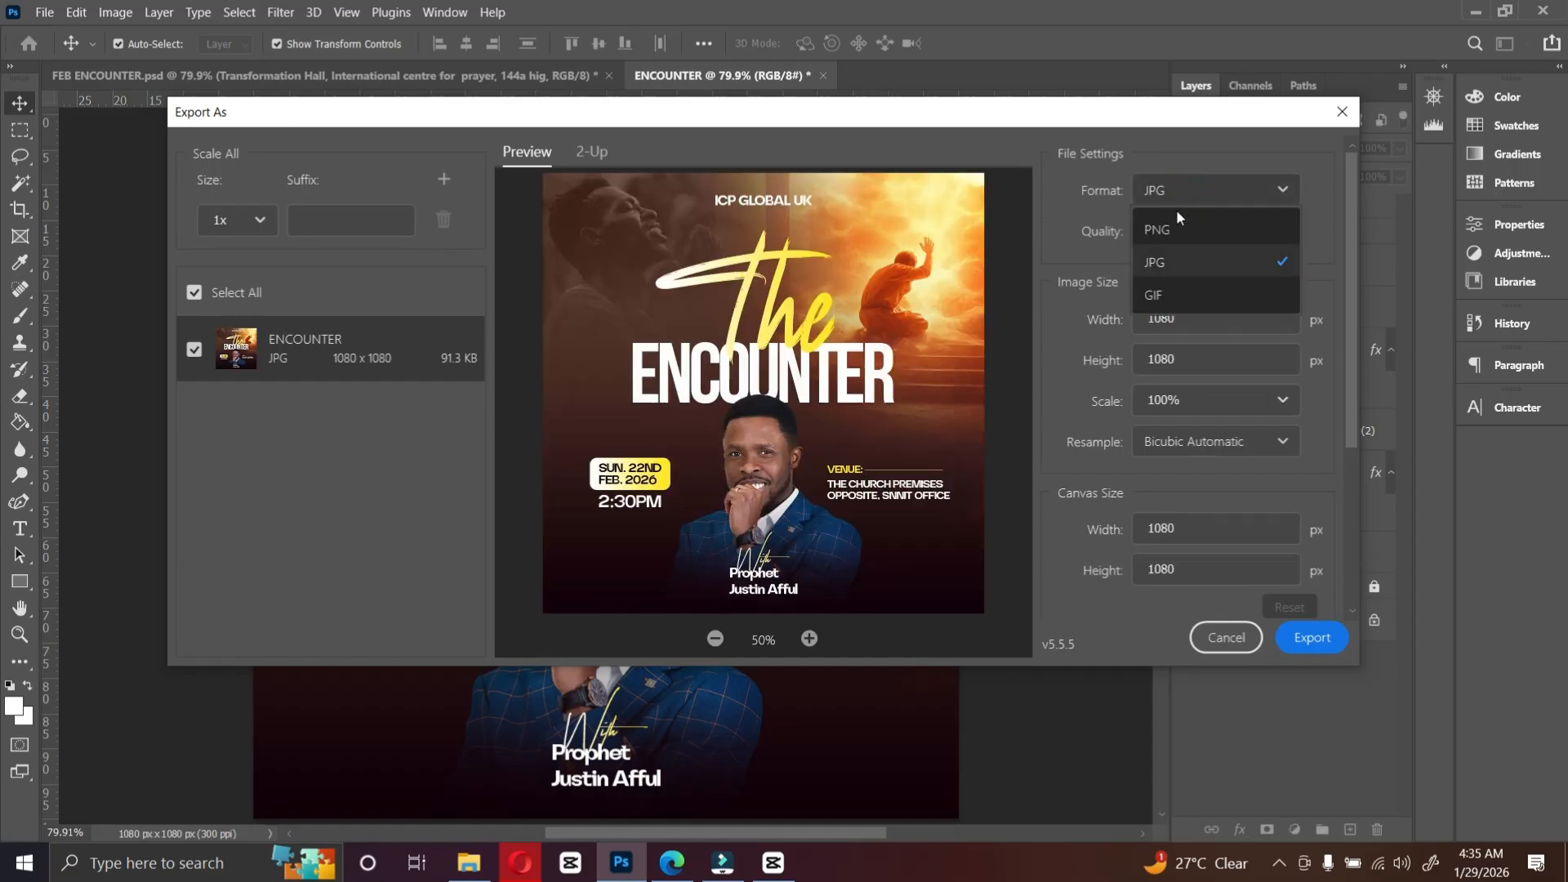
{"action": "left_click", "coordinate": [1163, 263]}
{"action": "left_click", "coordinate": [1164, 232]}
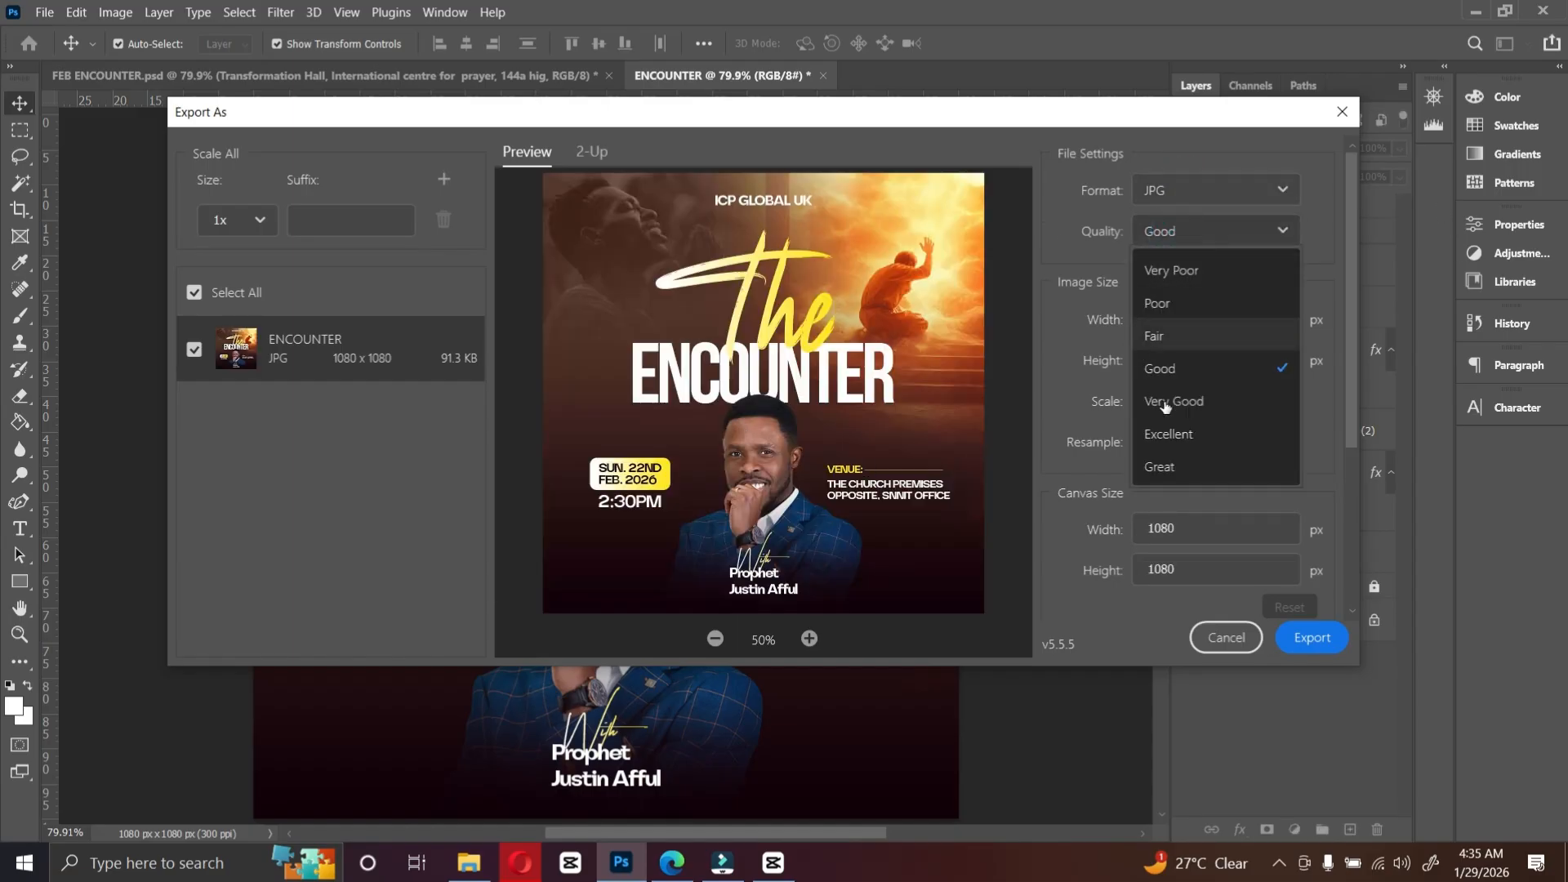
{"action": "left_click", "coordinate": [1170, 469]}
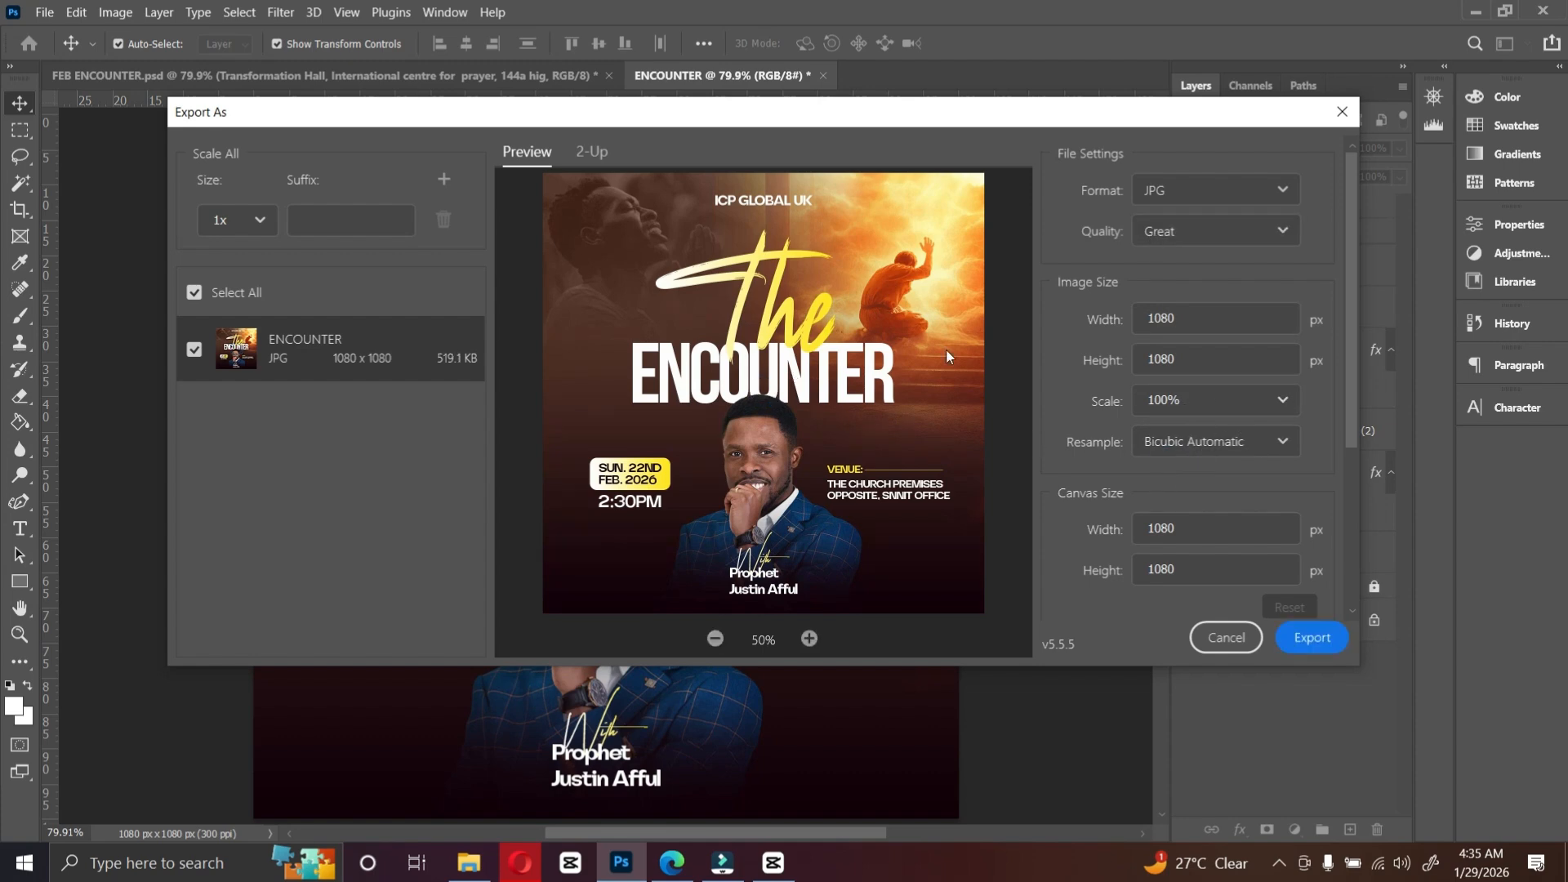
{"action": "left_click", "coordinate": [1307, 638]}
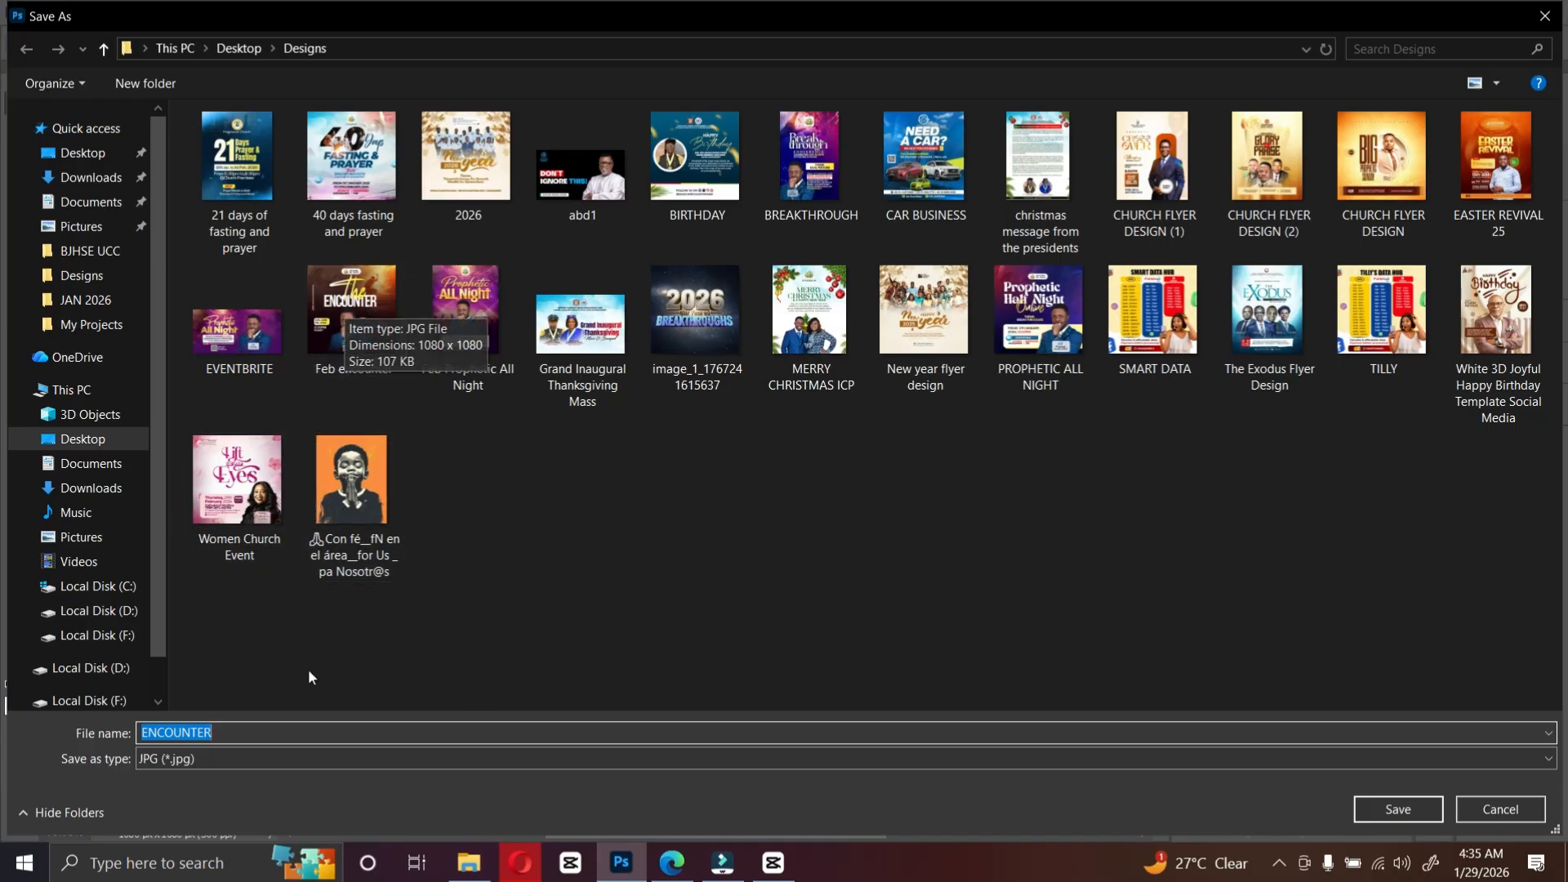
Step: Save the exported JPG as ENCOUNTER in the Designs folder and switch to File Explorer
{"action": "left_click", "coordinate": [1399, 821]}
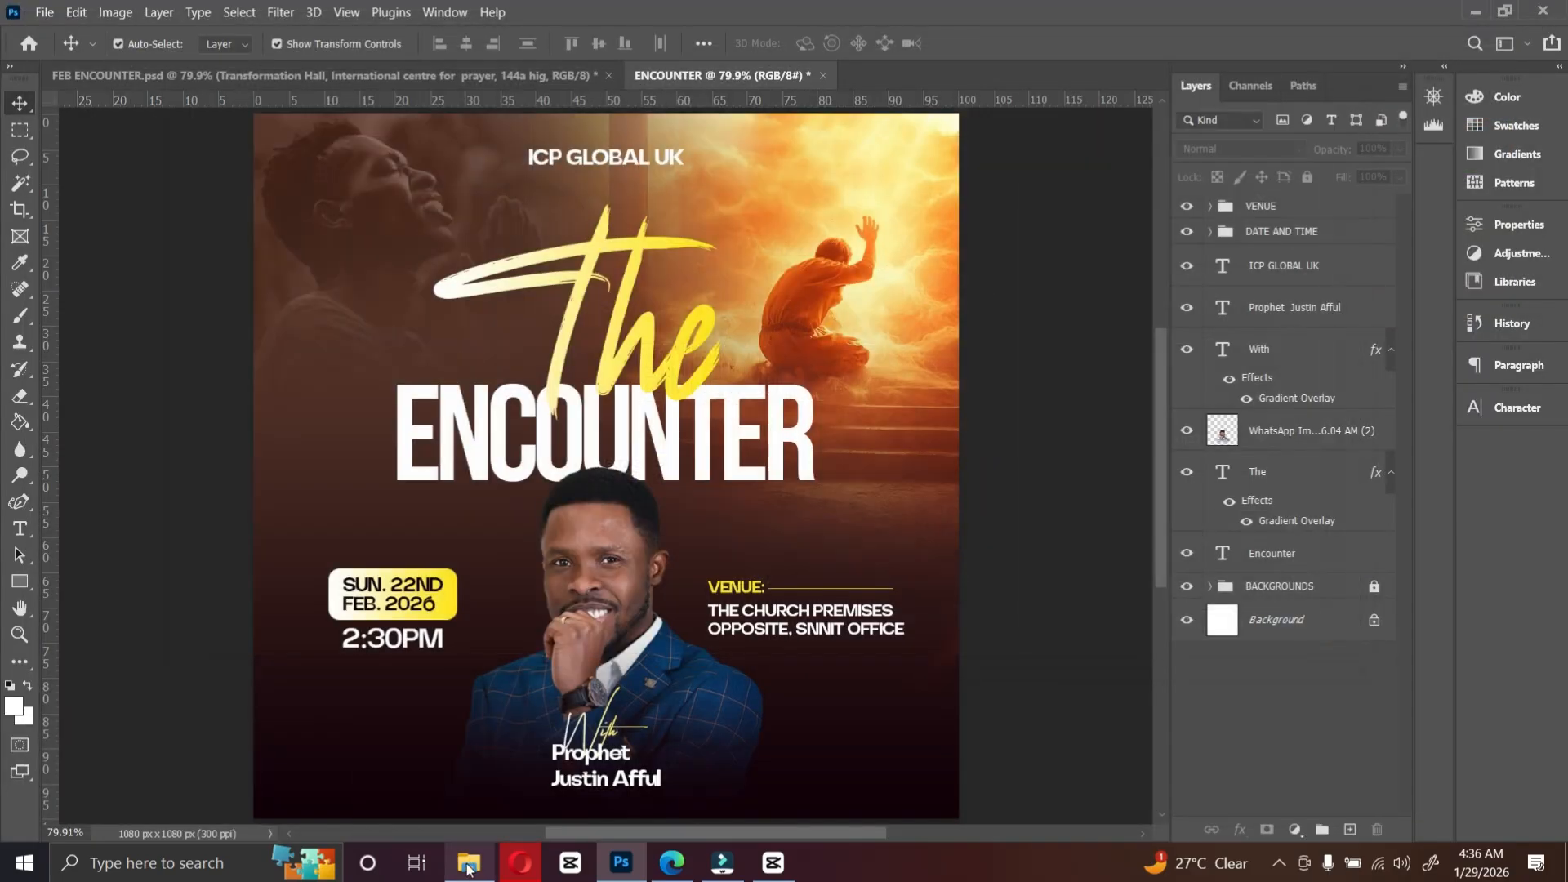
{"action": "left_click", "coordinate": [469, 867]}
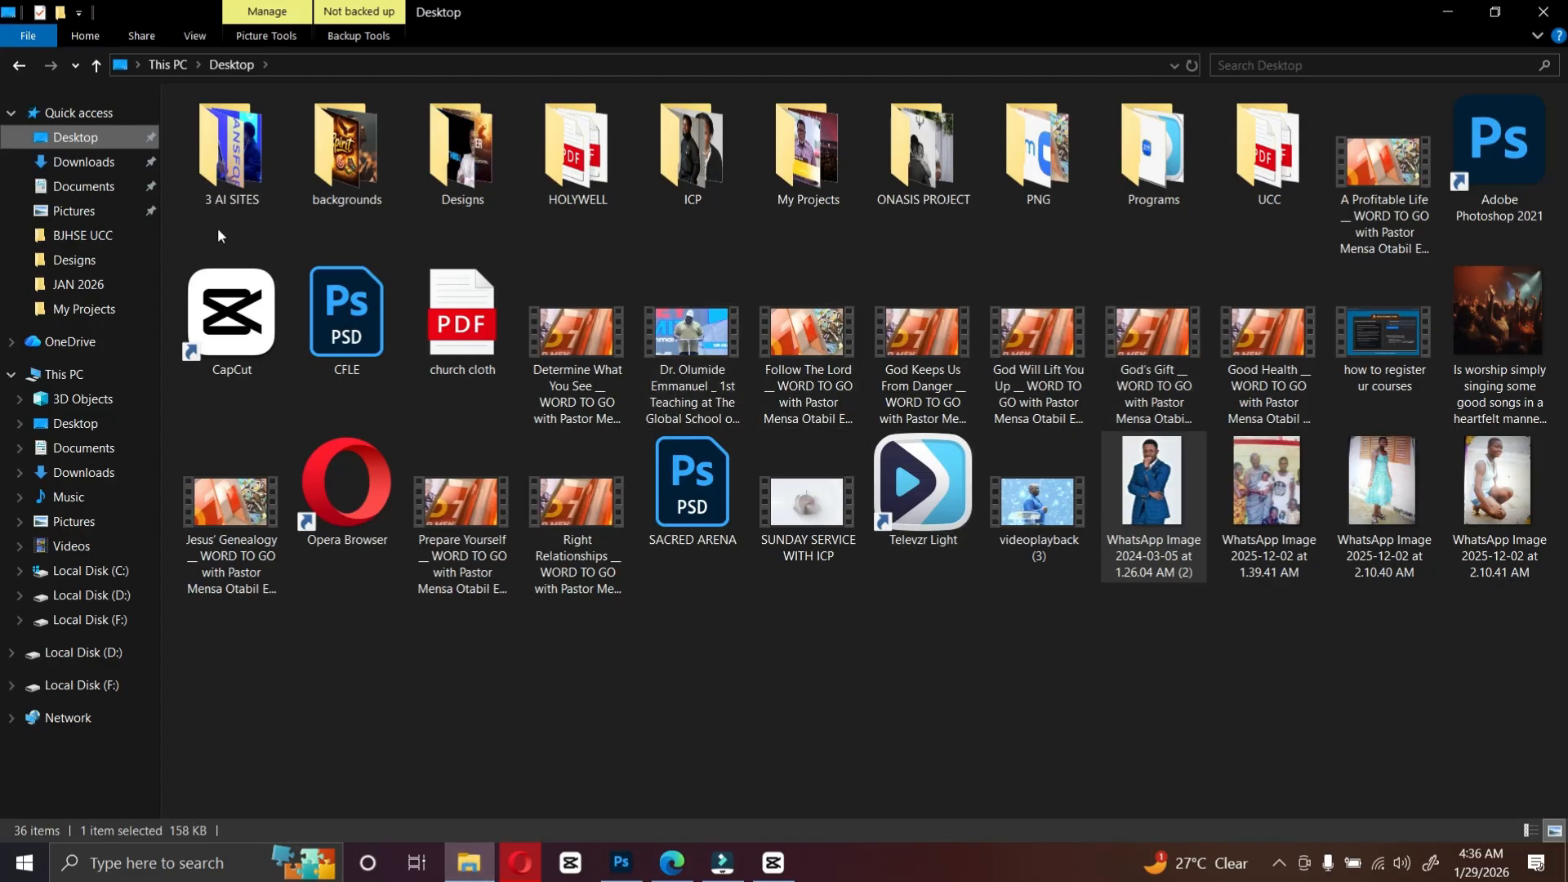
Step: Save a copy of the flyer as a JPEG named ENCOUNTER on the Desktop at quality 12 (Maximum)
{"action": "left_click", "coordinate": [64, 132]}
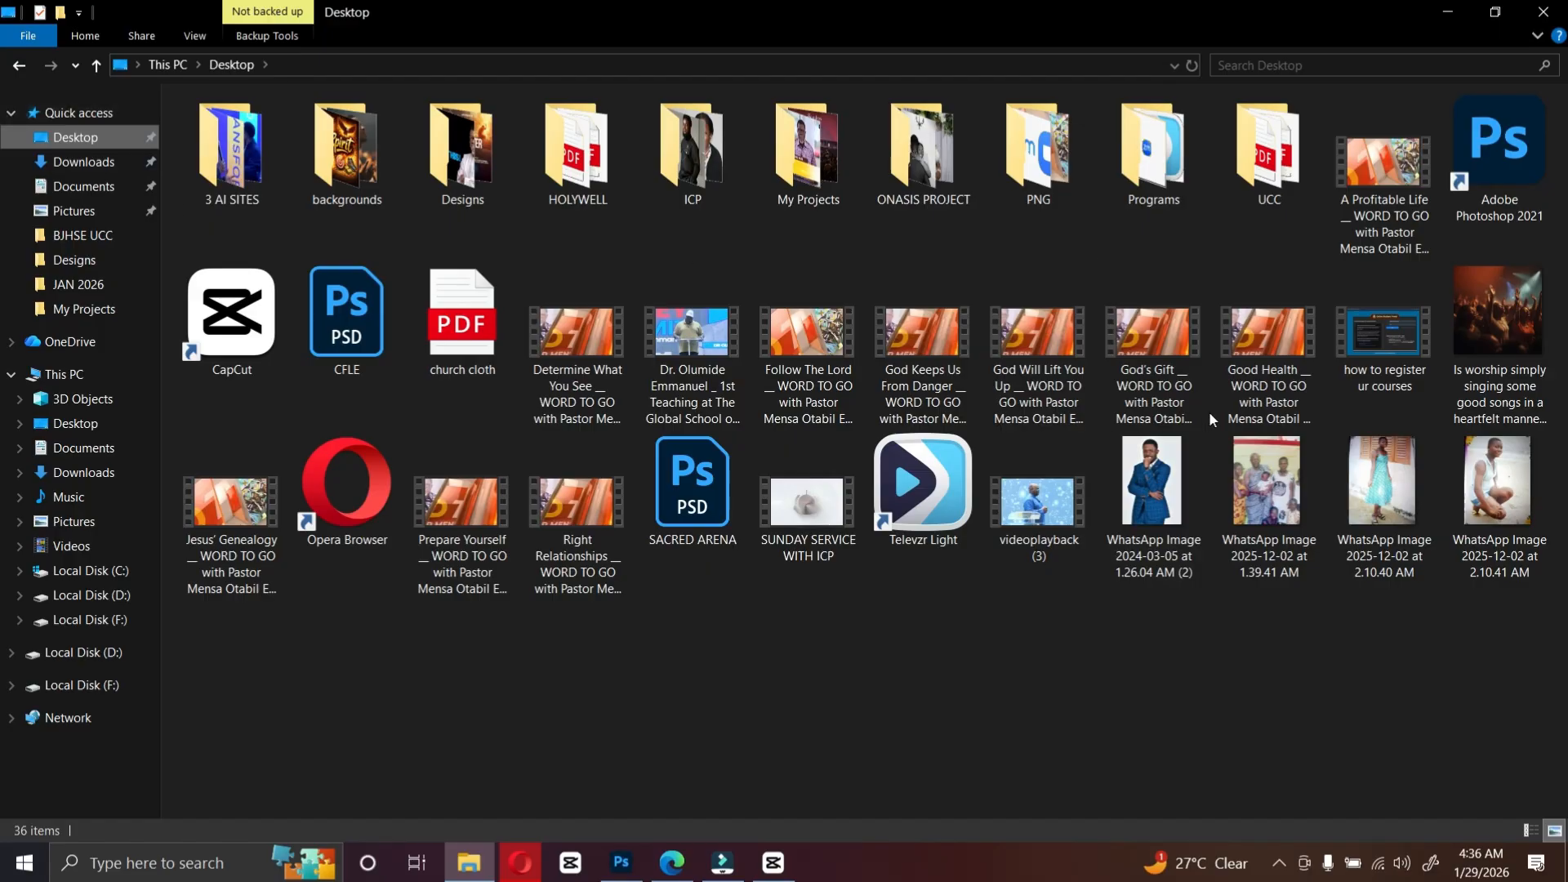
{"action": "key", "text": "super+d"}
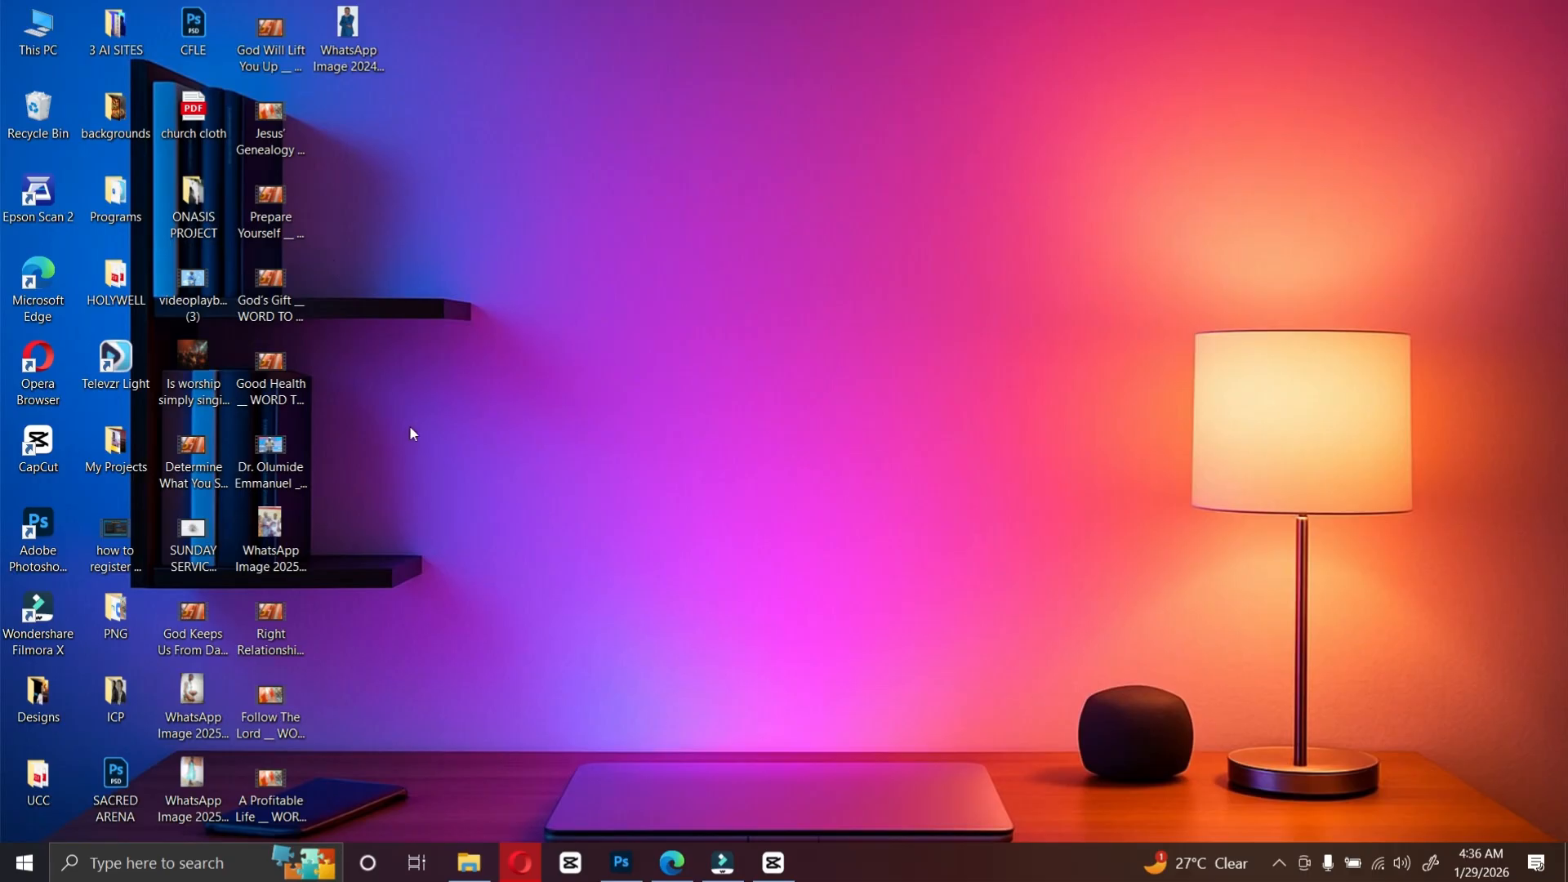
{"action": "key", "text": "alt+Tab"}
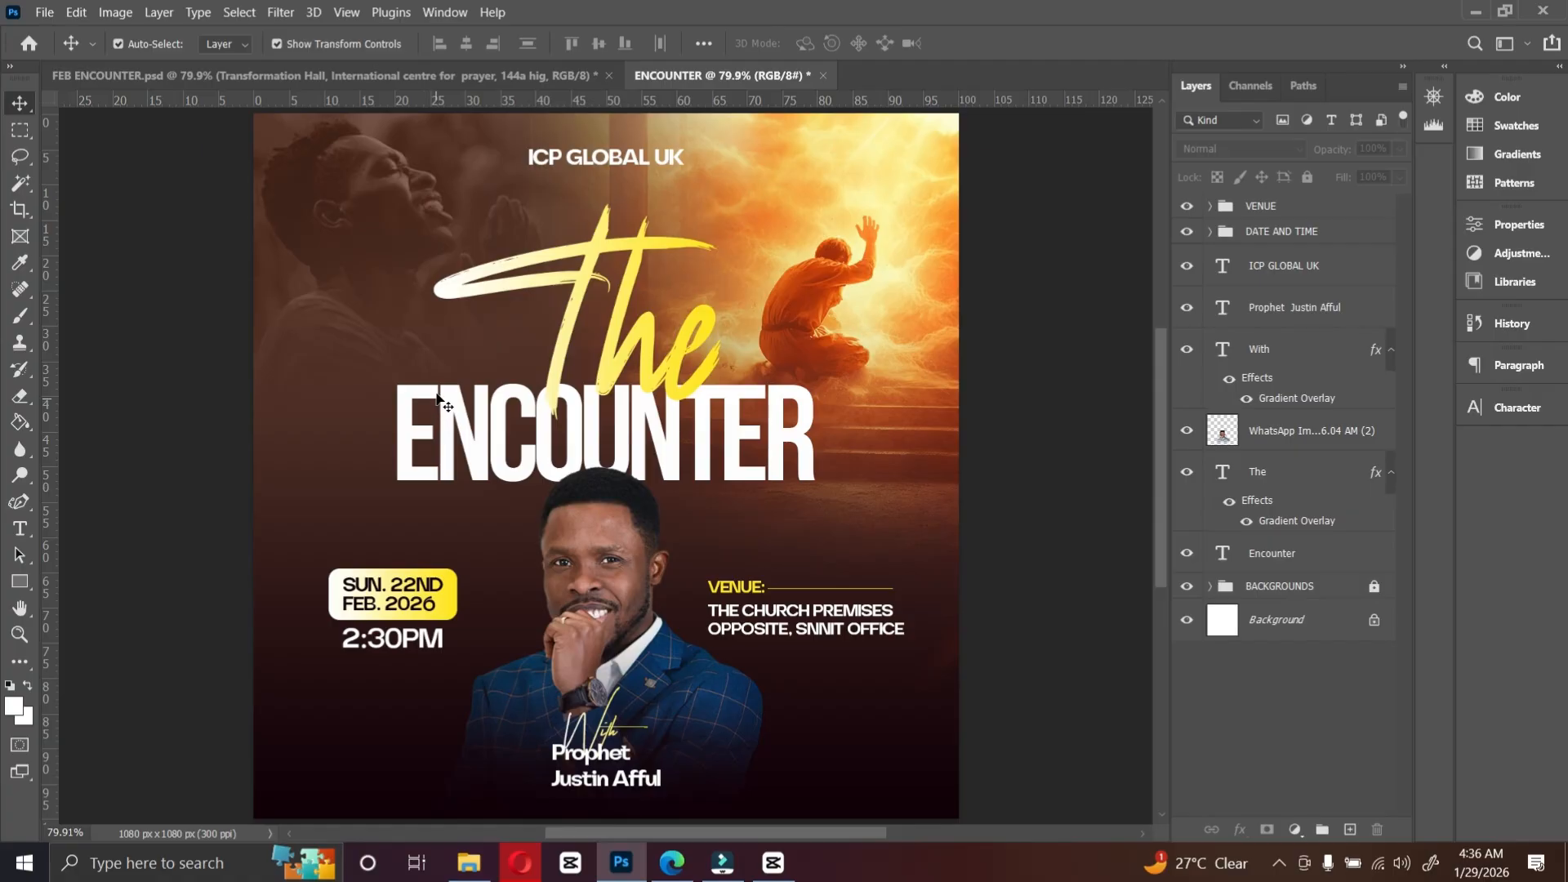
{"action": "left_click", "coordinate": [51, 12]}
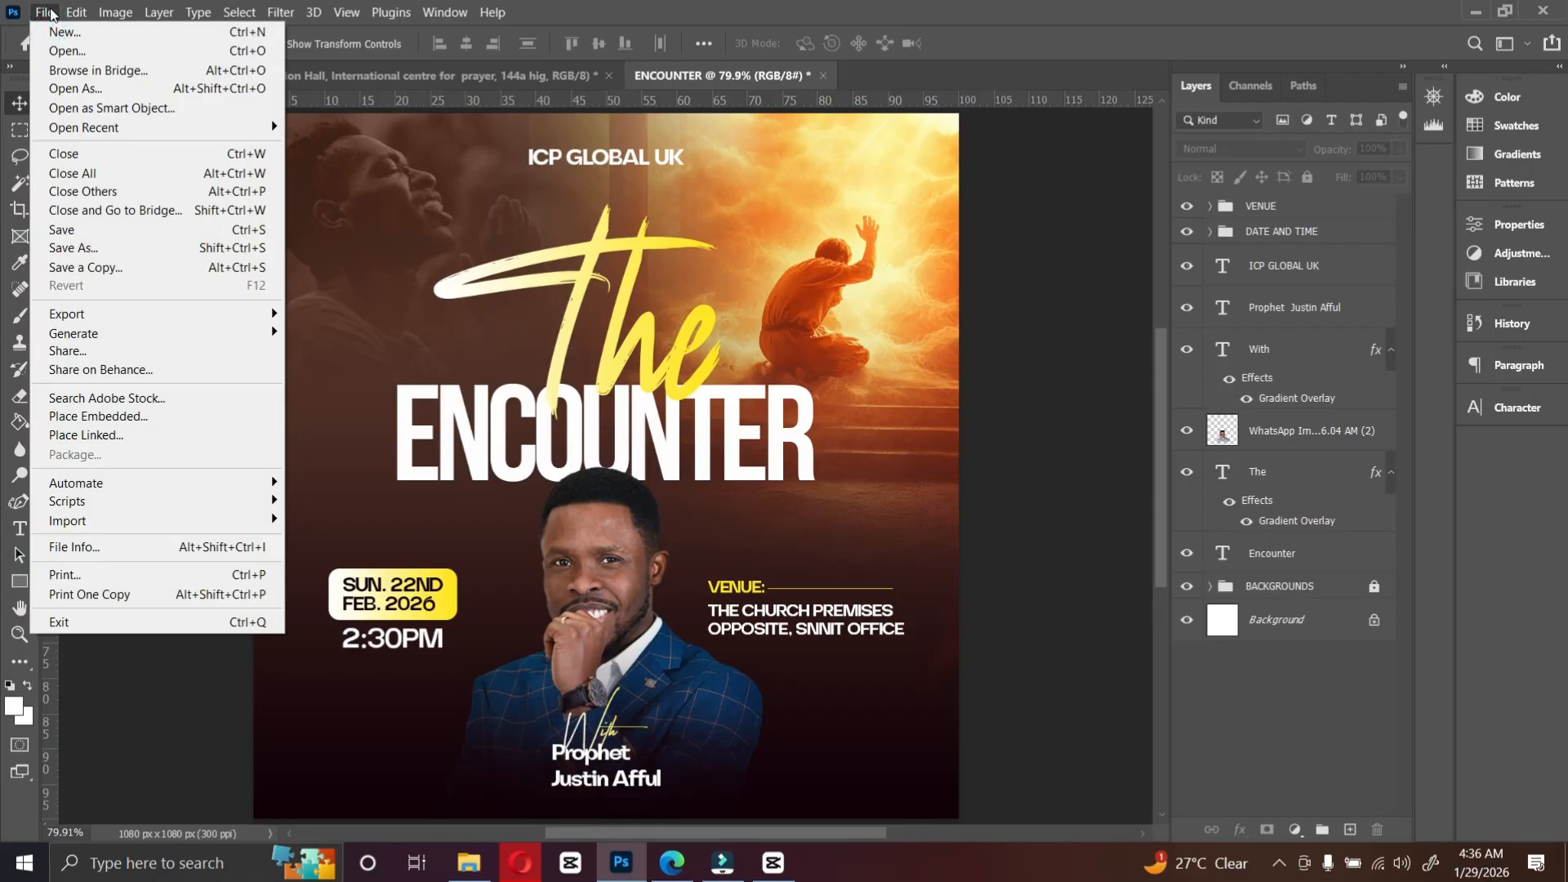
{"action": "left_click", "coordinate": [94, 268]}
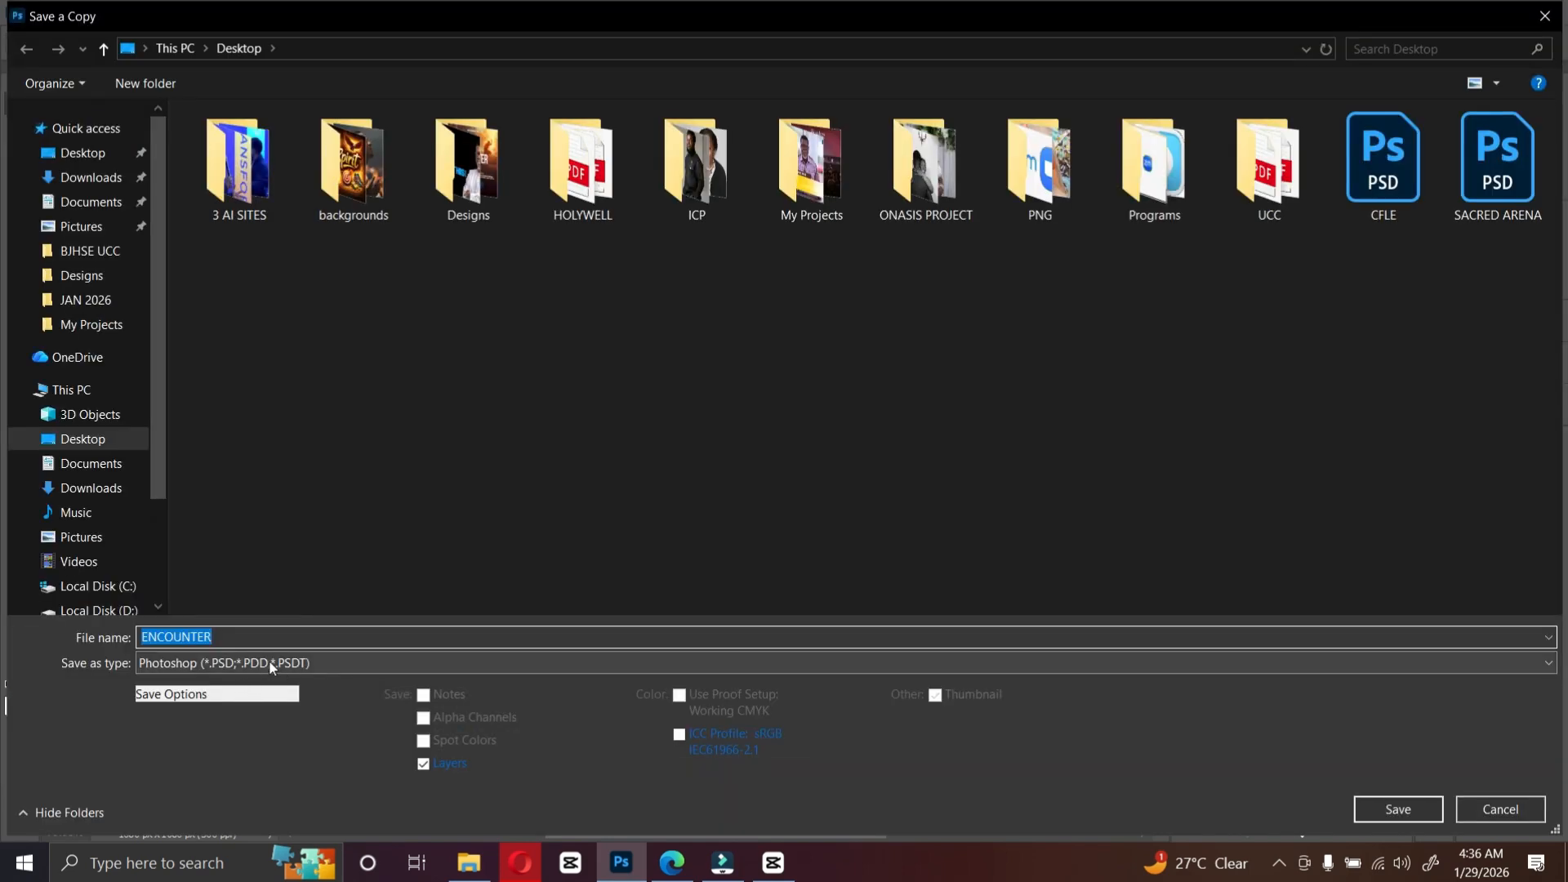
{"action": "left_click", "coordinate": [268, 660]}
{"action": "left_click", "coordinate": [278, 447]}
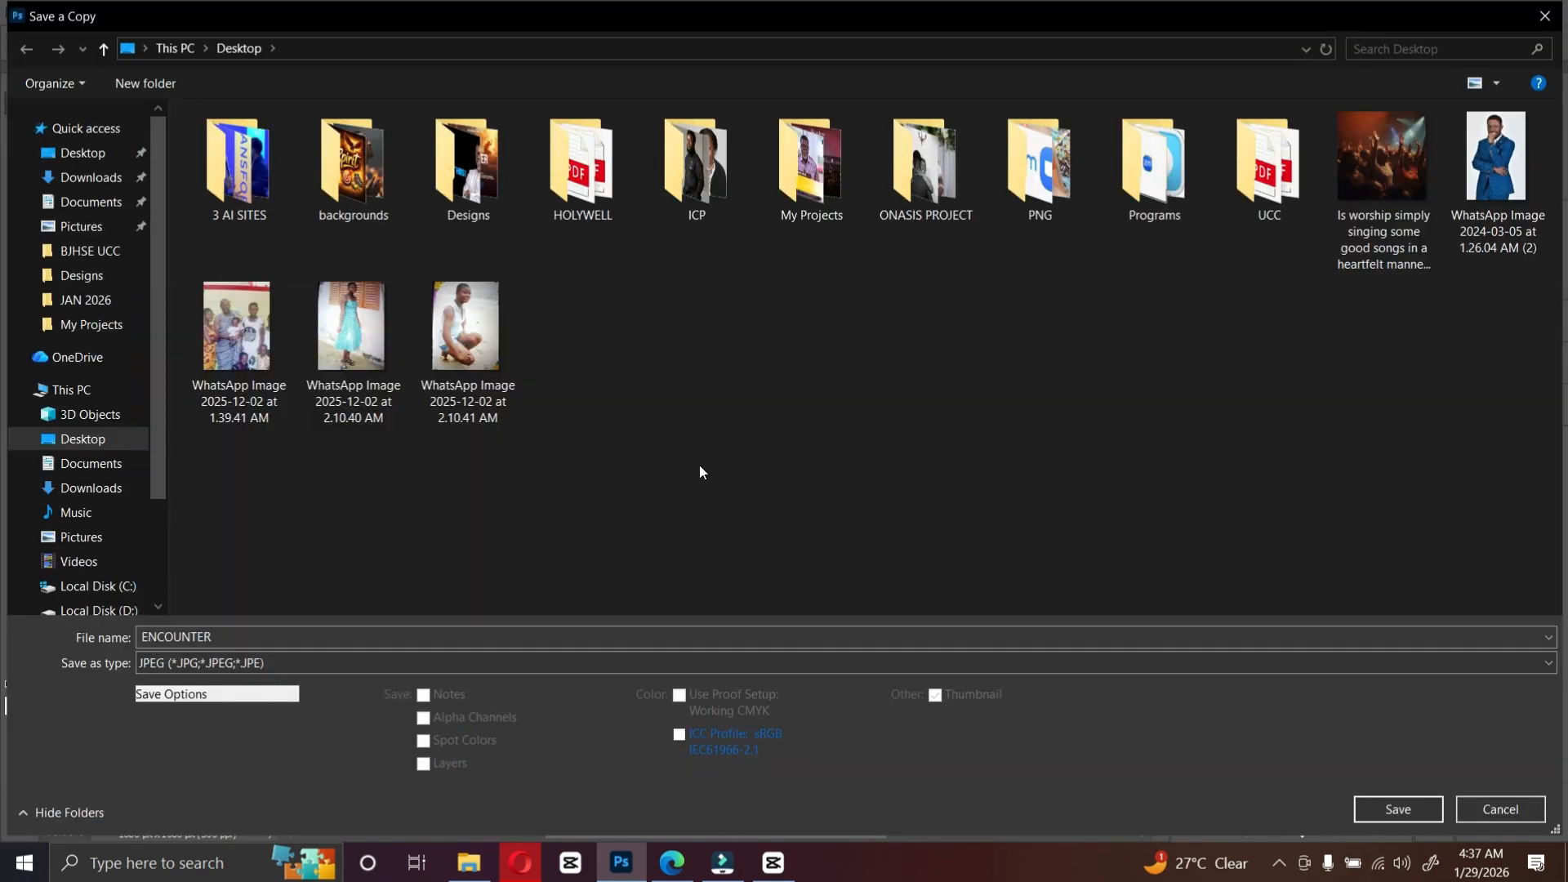
{"action": "left_click", "coordinate": [1397, 809]}
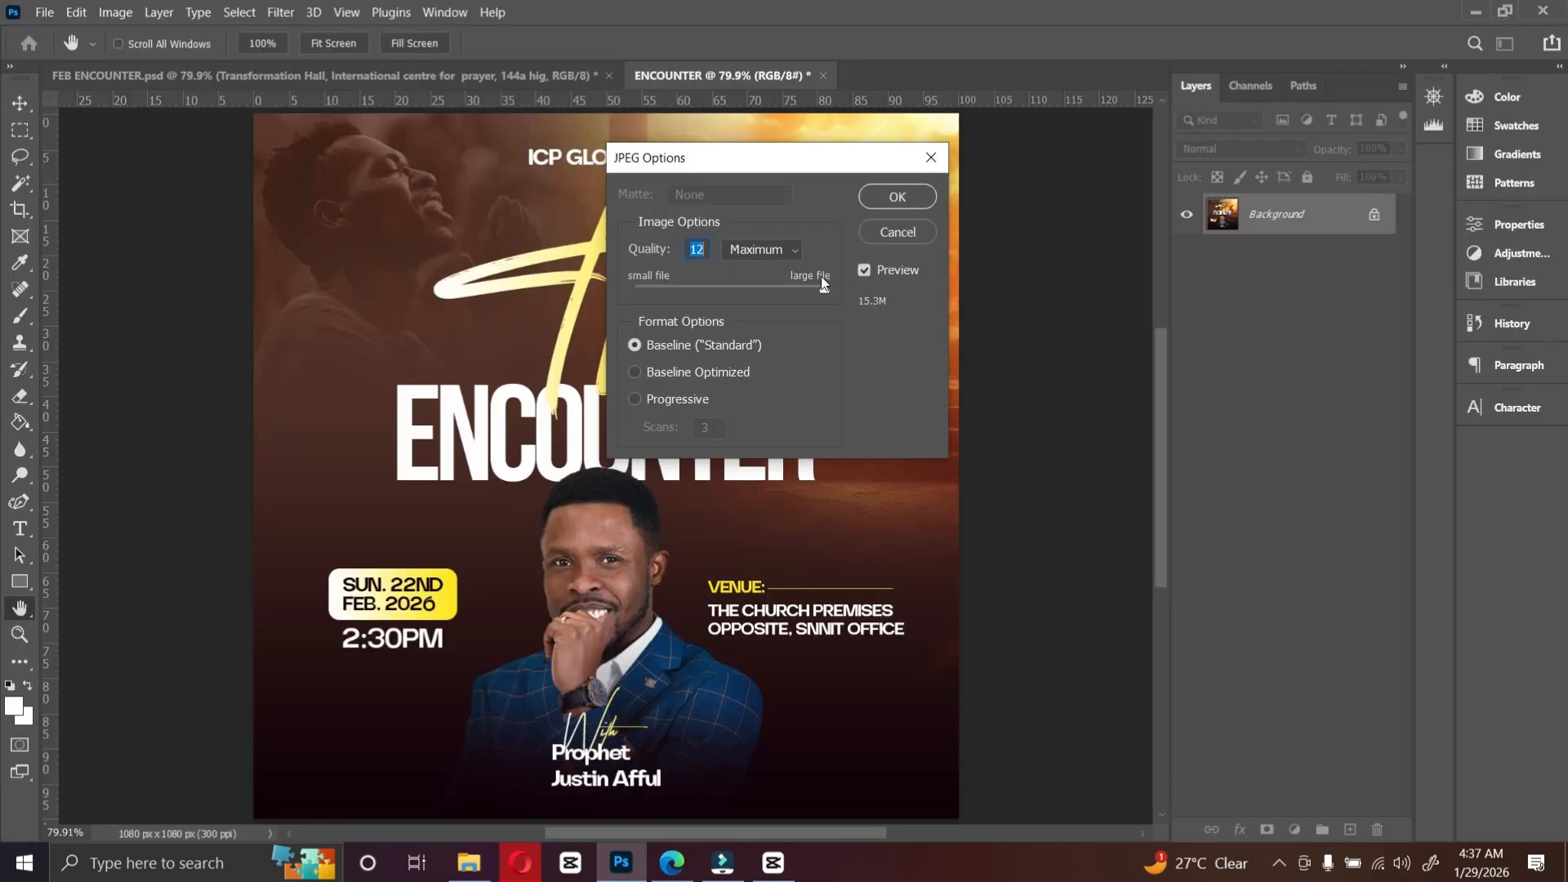
{"action": "left_click", "coordinate": [919, 200]}
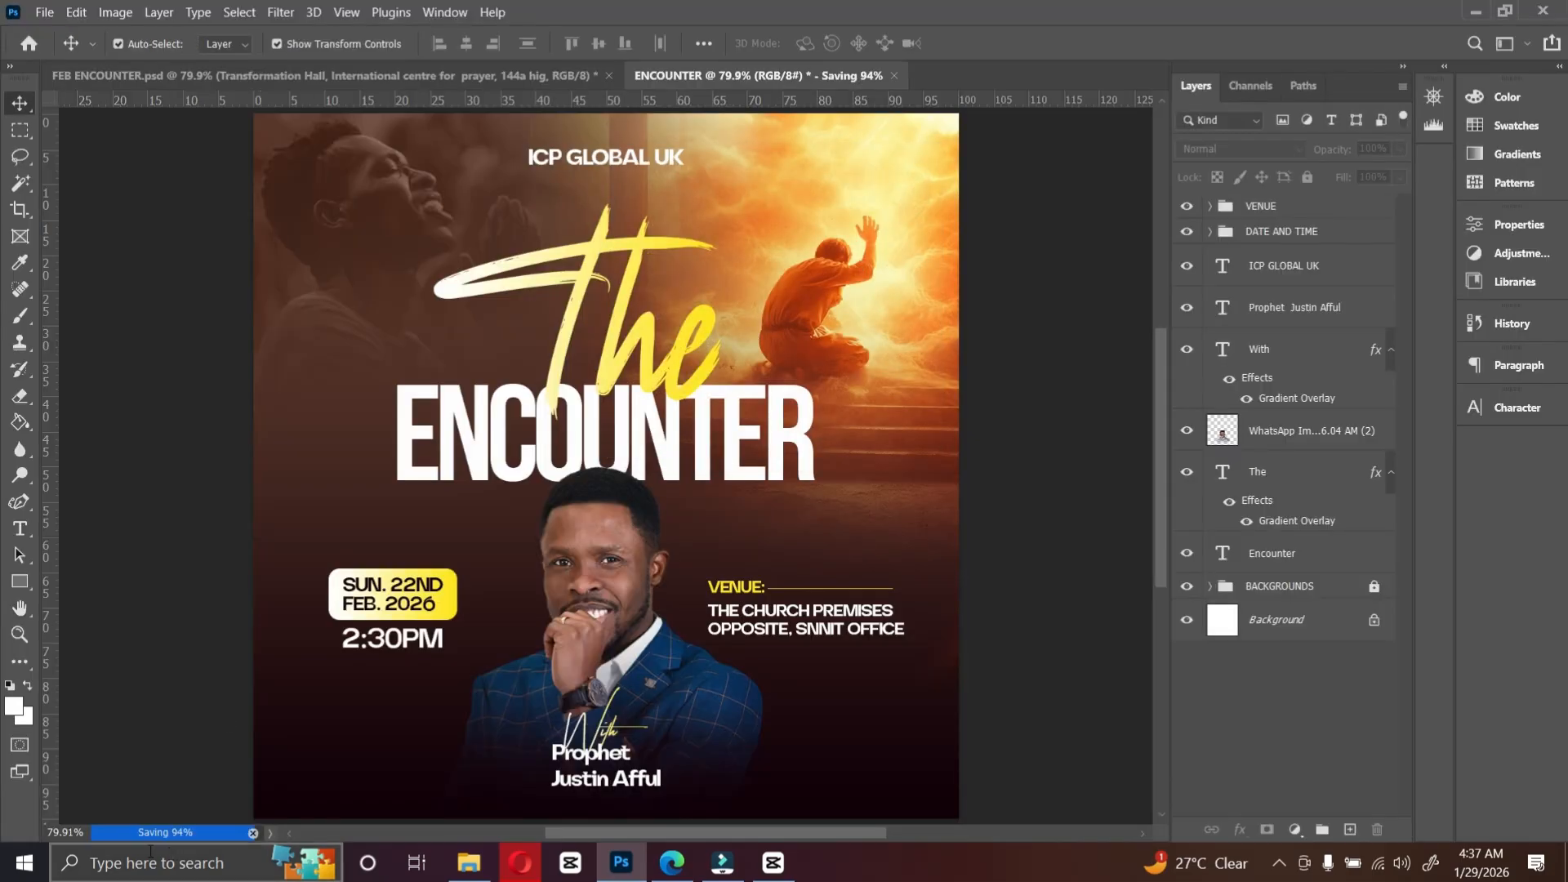
Step: Open the saved ENCOUNTER JPG from the desktop in the photo viewer and maximize it for review
{"action": "left_click", "coordinate": [1476, 12]}
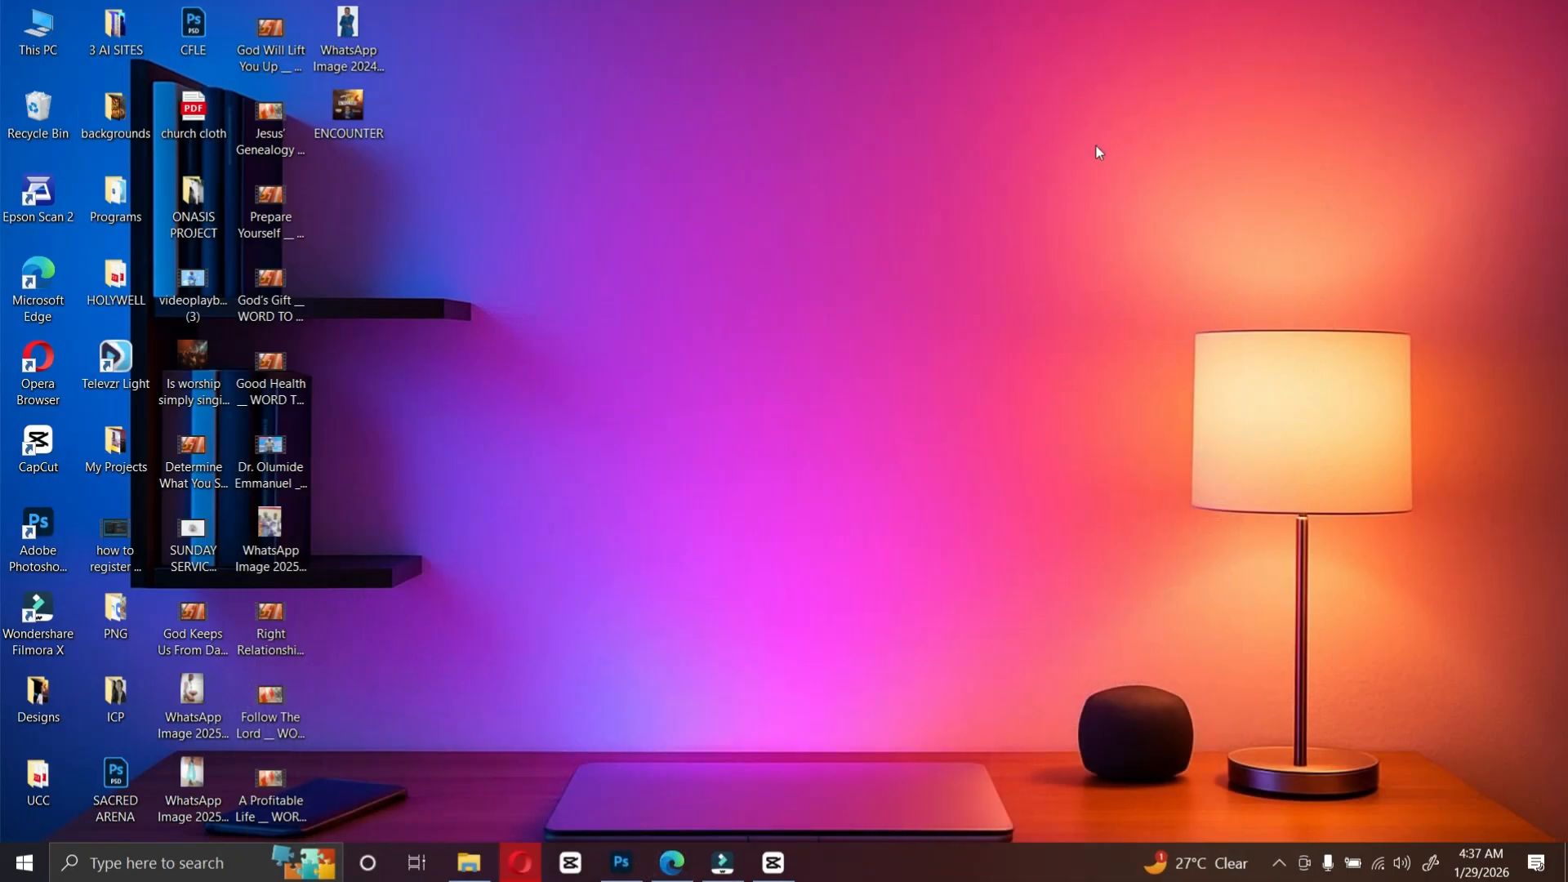
{"action": "double_click", "coordinate": [347, 123]}
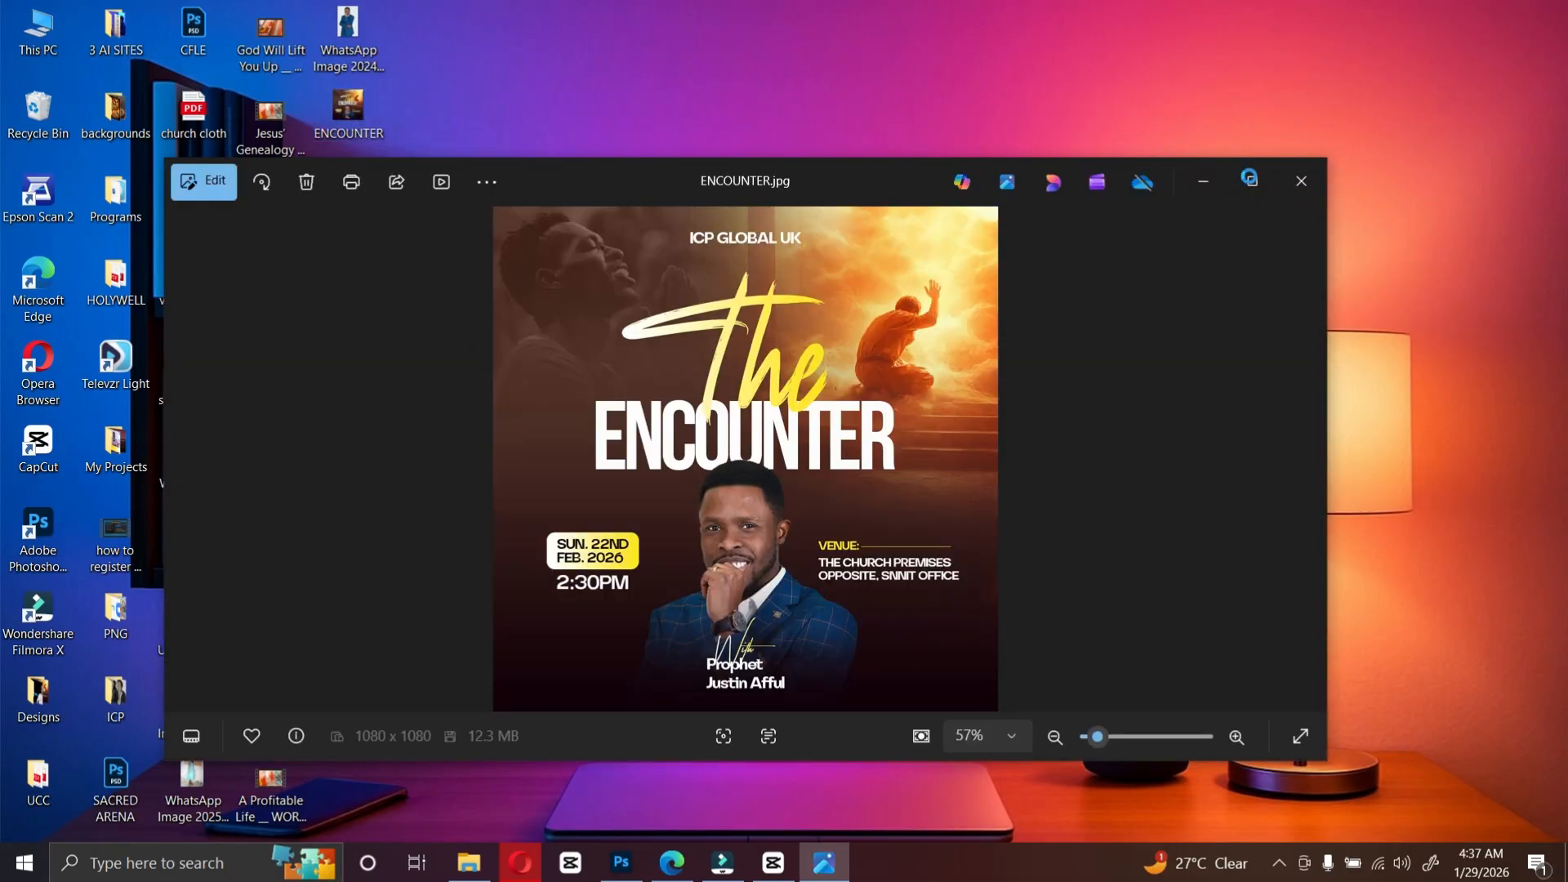
{"action": "left_click", "coordinate": [1252, 181]}
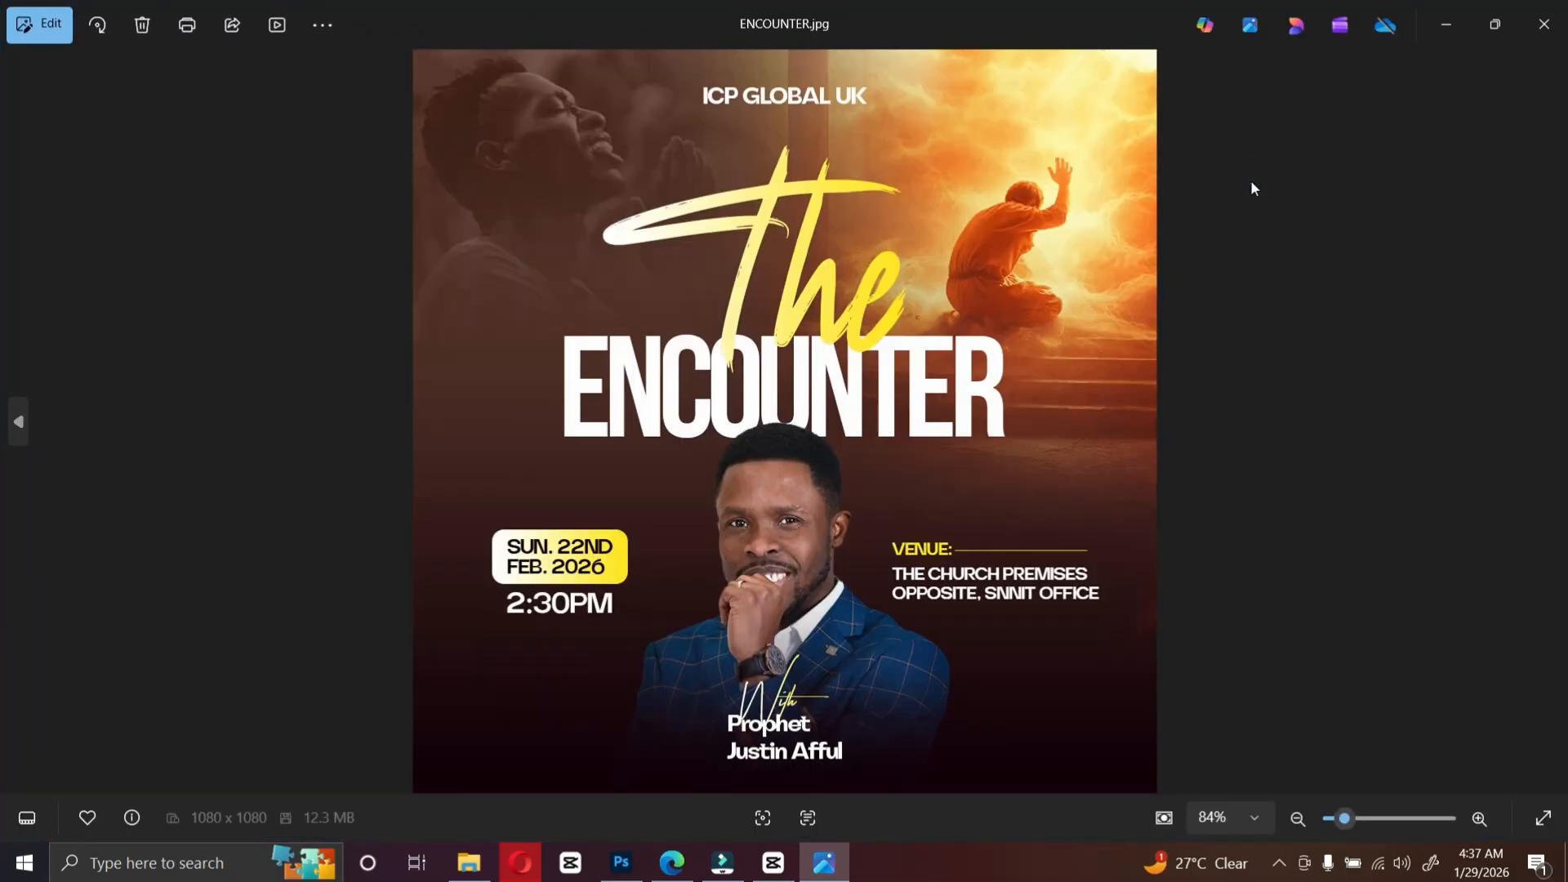